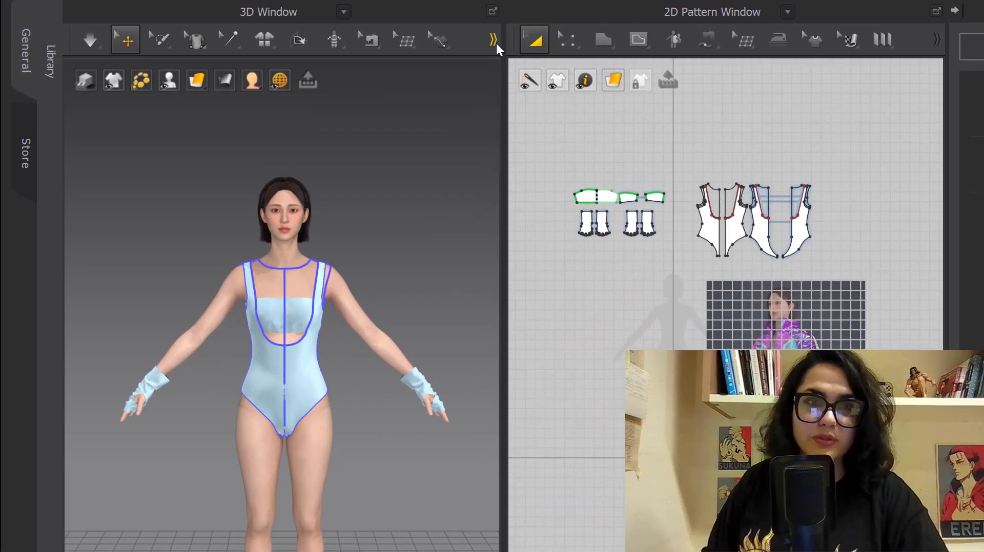
Step: Detach the styleline tools as a floating palette and place it over the upper part of the 3D view
{"action": "left_click", "coordinate": [370, 31]}
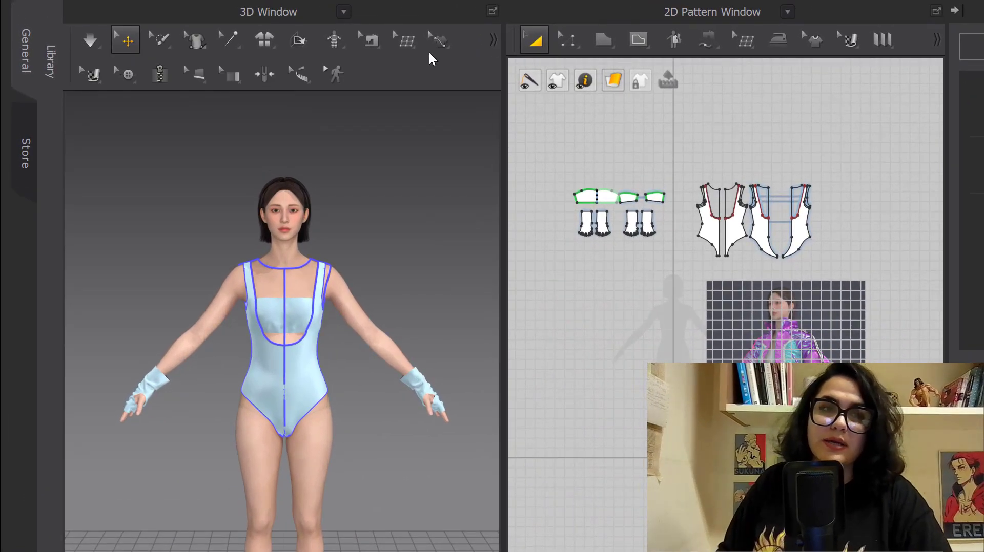
{"action": "left_click", "coordinate": [199, 45]}
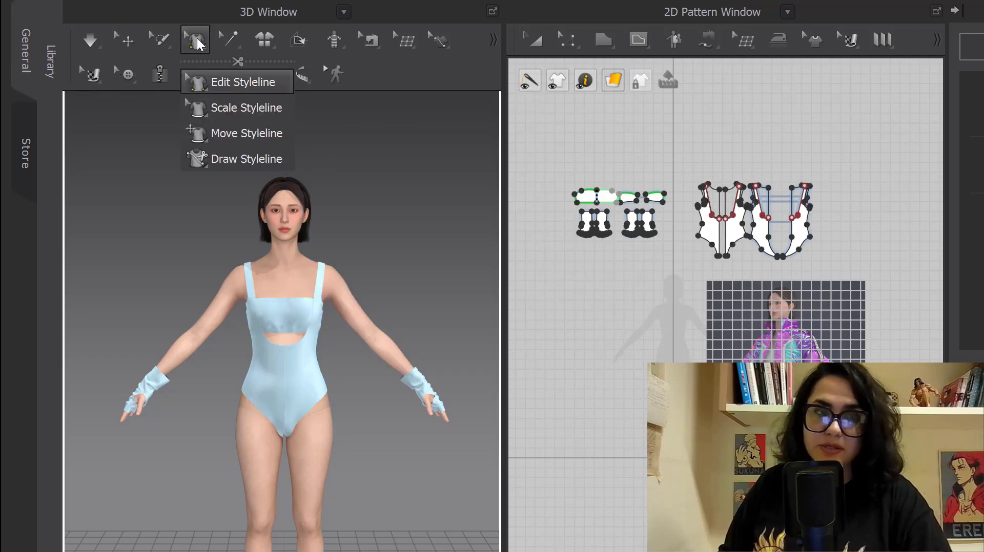
{"action": "left_click", "coordinate": [237, 61]}
{"action": "left_click_drag", "start_coordinate": [240, 74], "coordinate": [140, 125]}
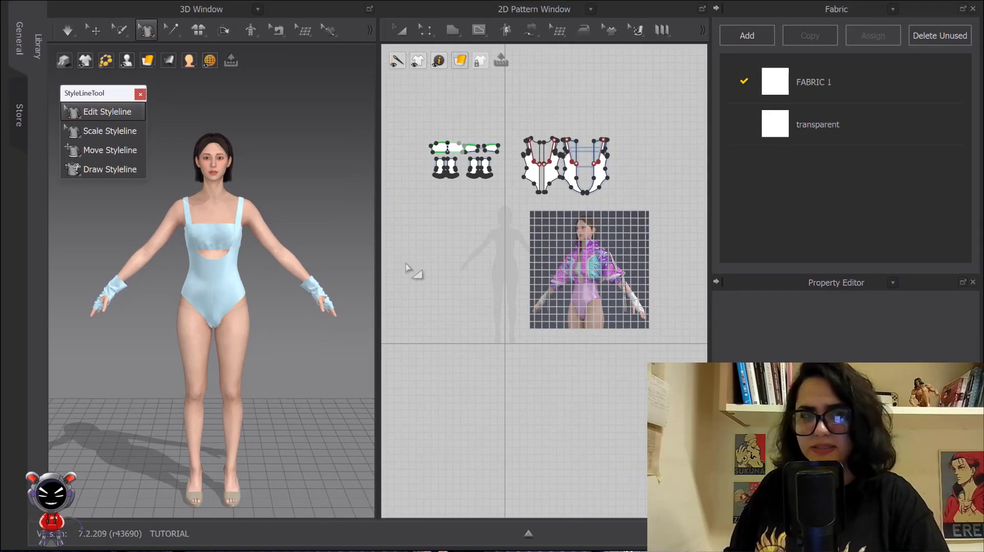
Step: Inspect the jacket reference image up close and collapse the Fabric and Property Editor panels to widen the workspace
{"action": "scroll", "coordinate": [654, 314], "scroll_direction": "up", "scroll_amount": 5}
{"action": "middle_click_drag", "start_coordinate": [654, 315], "coordinate": [560, 162]}
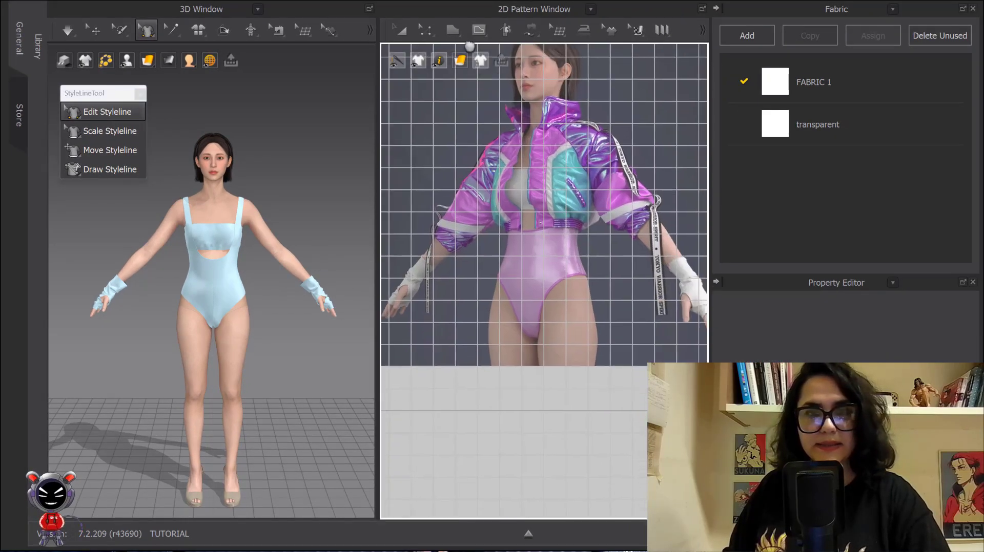
{"action": "scroll", "coordinate": [561, 163], "scroll_direction": "up", "scroll_amount": 4}
{"action": "scroll", "coordinate": [577, 194], "scroll_direction": "down", "scroll_amount": 2}
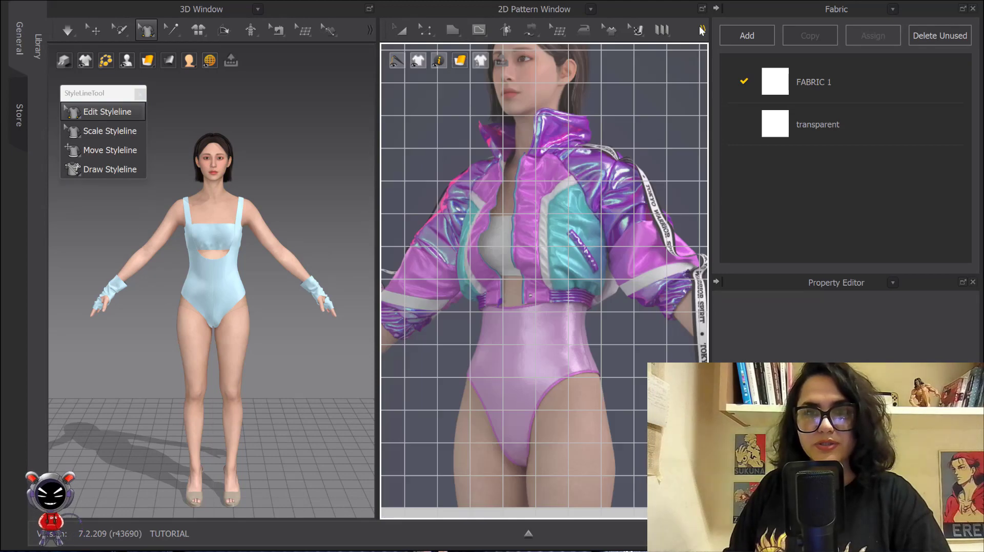
{"action": "left_click", "coordinate": [717, 8]}
{"action": "left_click", "coordinate": [698, 9]}
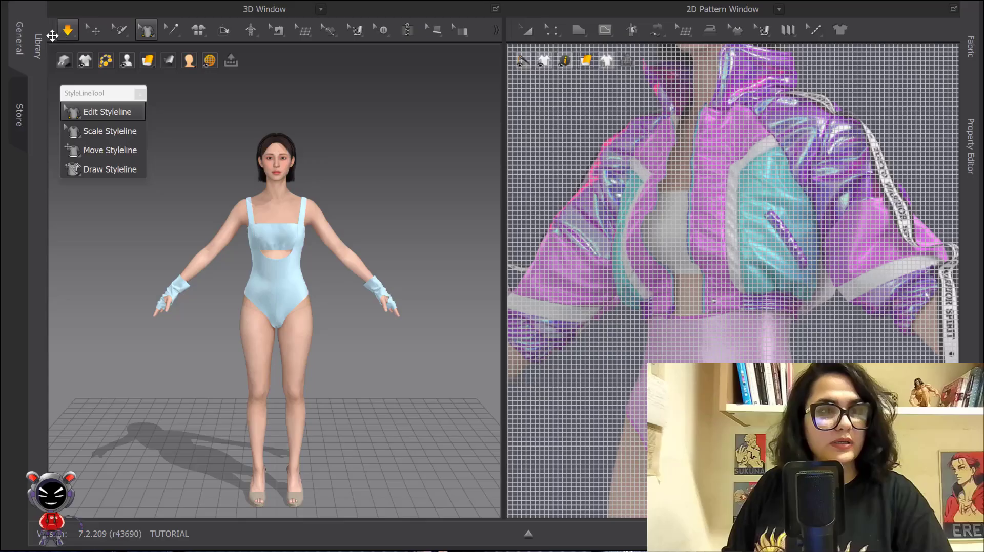
Step: Add Tshirt.zpac from the garment library to the current project, using the Add load type without translation
{"action": "left_click", "coordinate": [30, 49]}
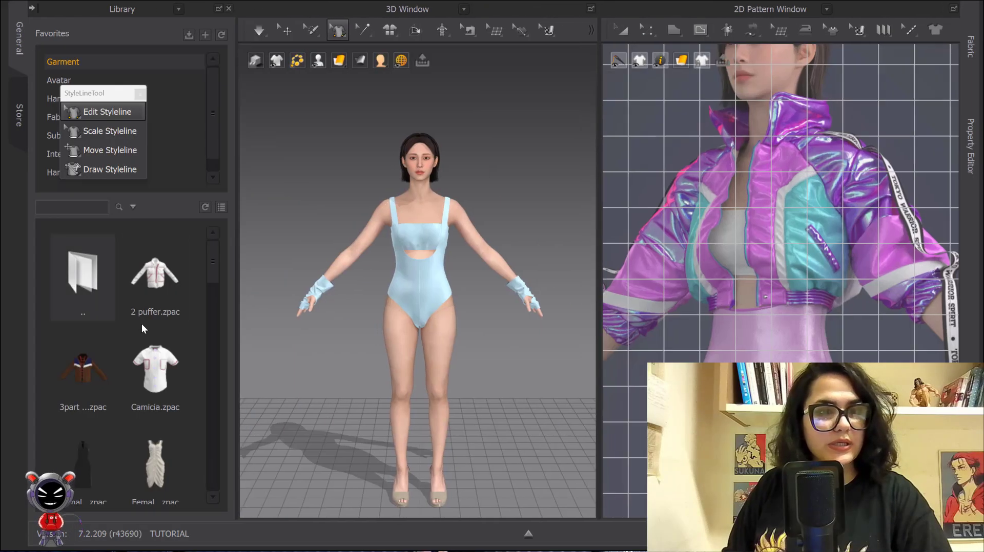
{"action": "scroll", "coordinate": [154, 333], "scroll_direction": "down", "scroll_amount": 5}
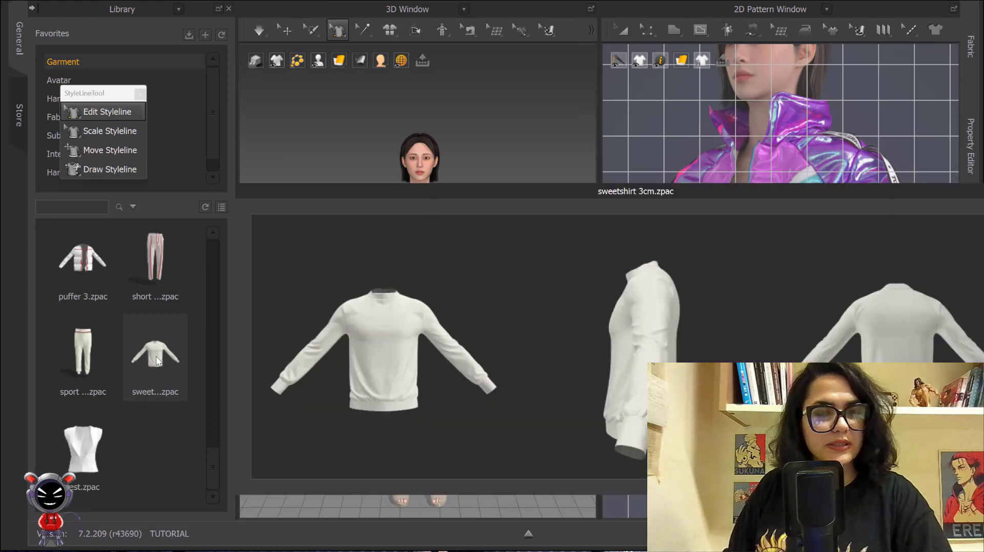
{"action": "scroll", "coordinate": [123, 369], "scroll_direction": "up", "scroll_amount": 3}
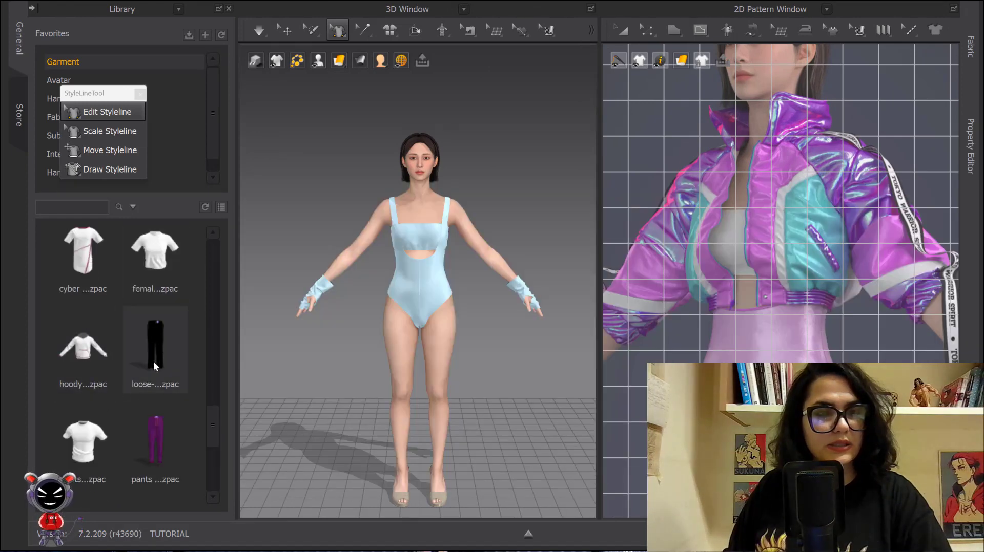
{"action": "scroll", "coordinate": [136, 398], "scroll_direction": "up", "scroll_amount": 3}
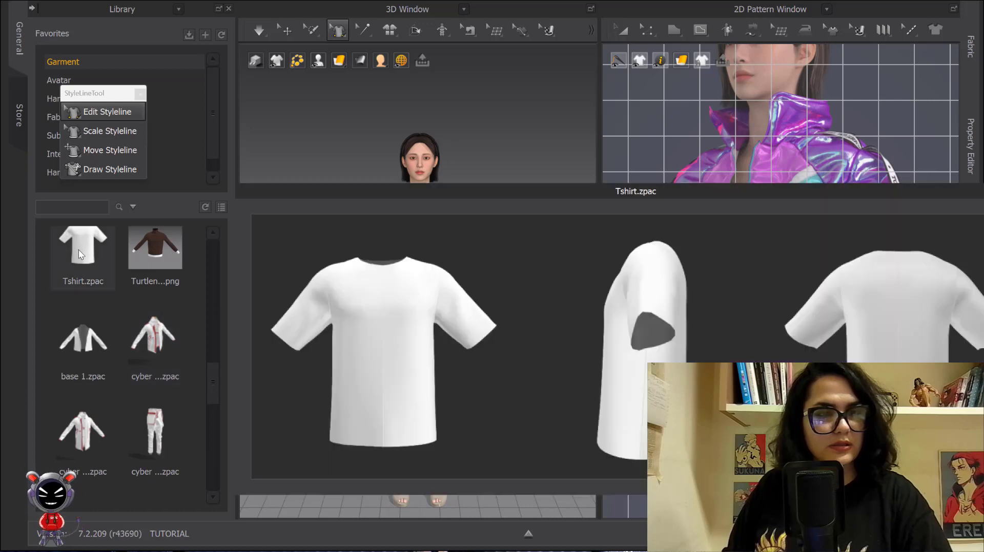
{"action": "scroll", "coordinate": [82, 256], "scroll_direction": "up", "scroll_amount": 1}
{"action": "mouse_move", "coordinate": [76, 269]}
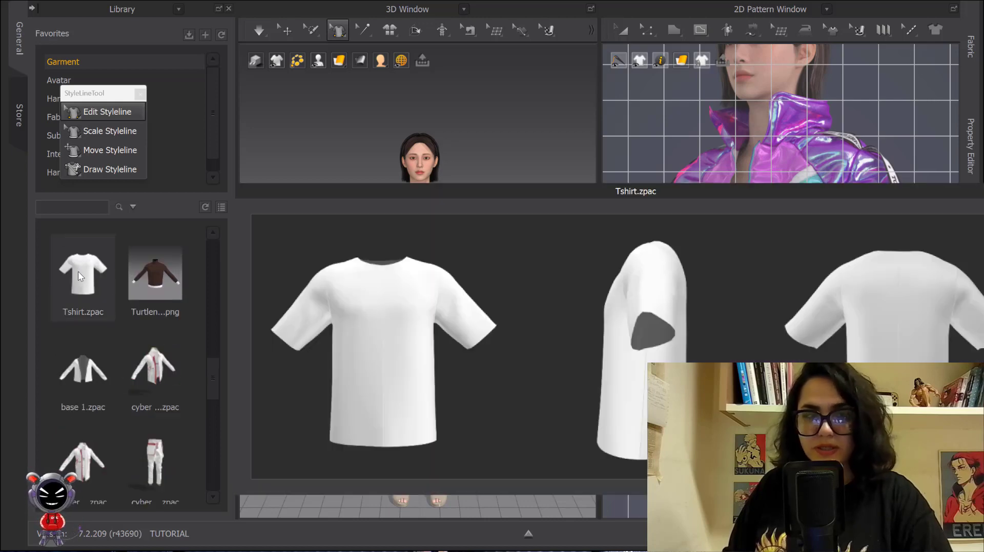
{"action": "double_click", "coordinate": [81, 274]}
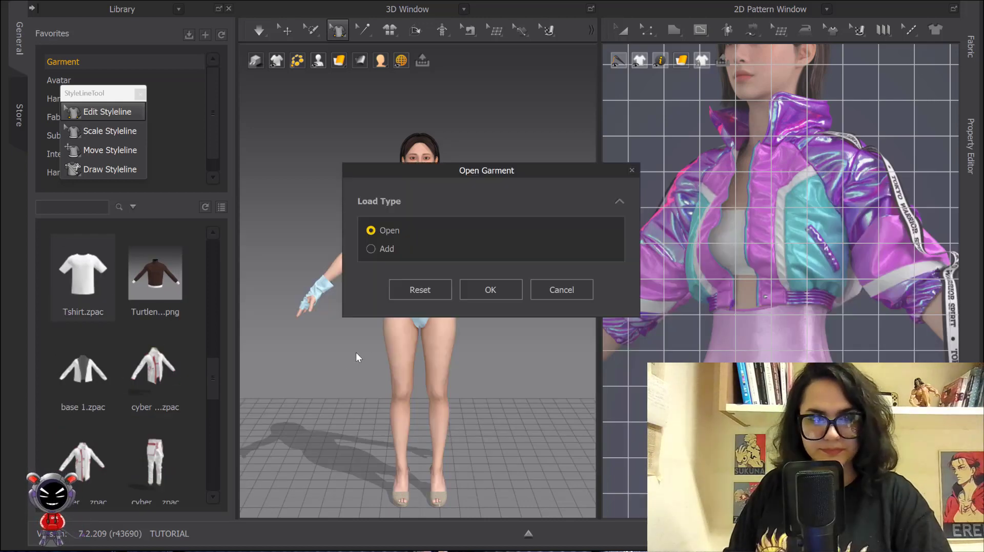
{"action": "left_click", "coordinate": [372, 251]}
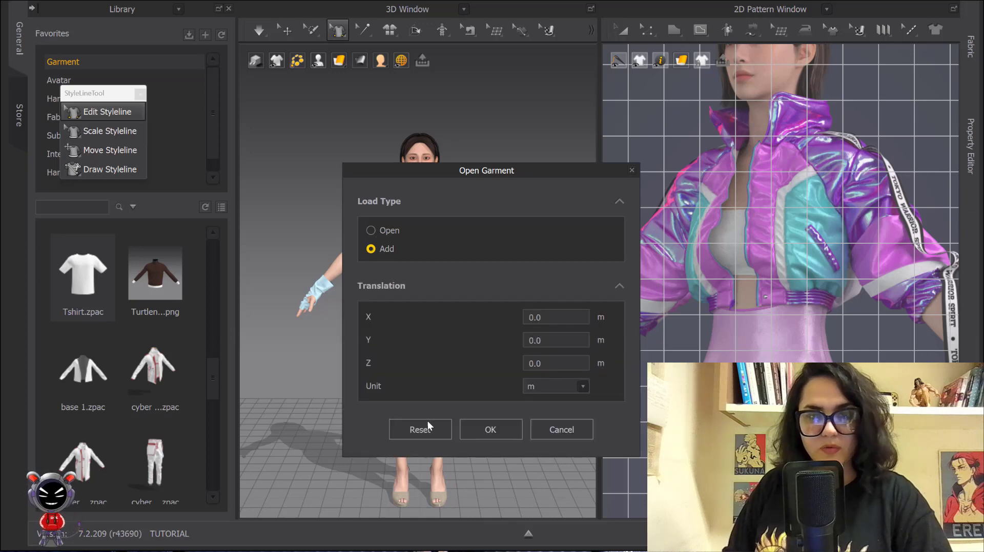
{"action": "left_click", "coordinate": [493, 428]}
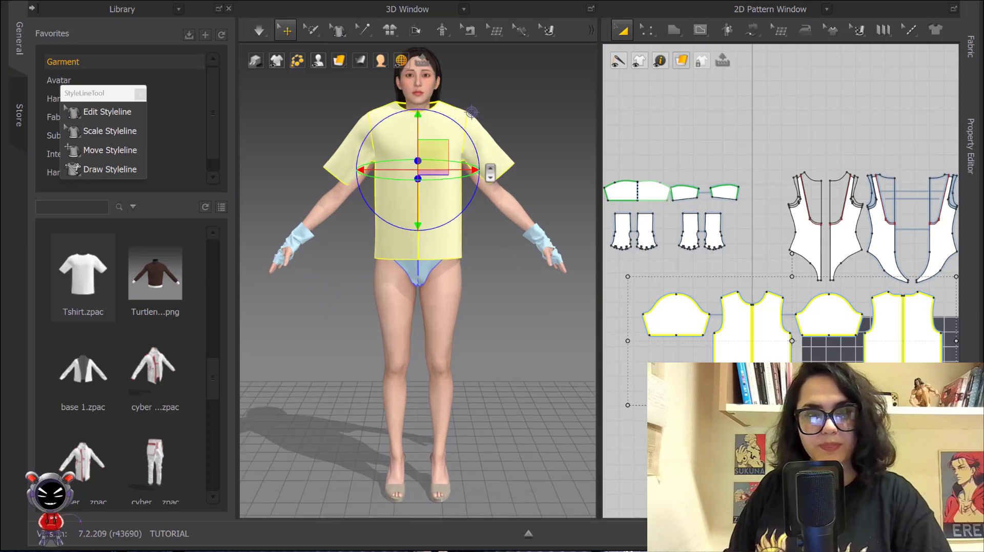
Step: Shift the T-shirt slightly along its front-to-back axis to position it around the avatar
{"action": "scroll", "coordinate": [490, 173], "scroll_direction": "up", "scroll_amount": 1}
{"action": "middle_click_drag", "start_coordinate": [490, 185], "coordinate": [472, 289]}
{"action": "scroll", "coordinate": [439, 241], "scroll_direction": "down", "scroll_amount": 1}
{"action": "right_click_drag", "start_coordinate": [459, 261], "coordinate": [396, 227]}
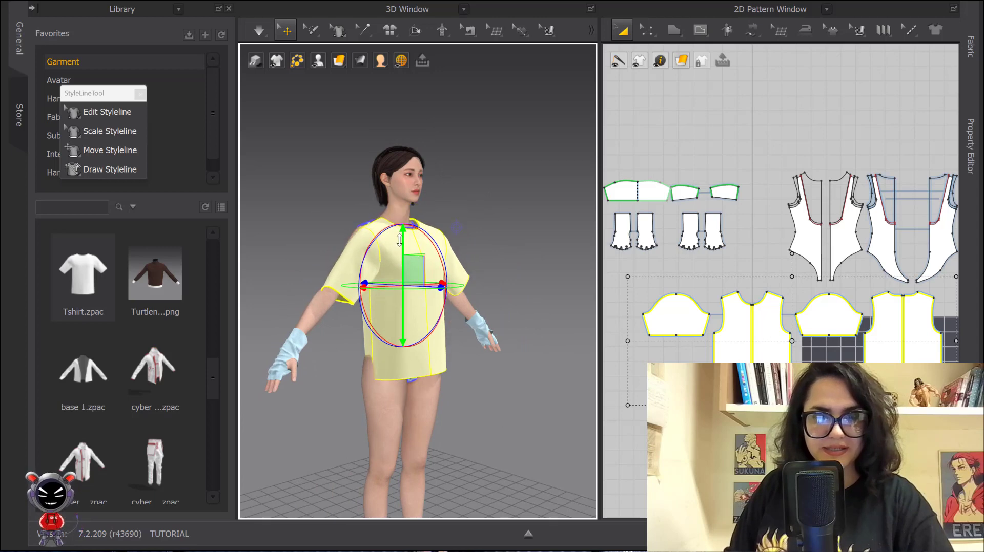
{"action": "right_click_drag", "start_coordinate": [400, 235], "coordinate": [462, 272]}
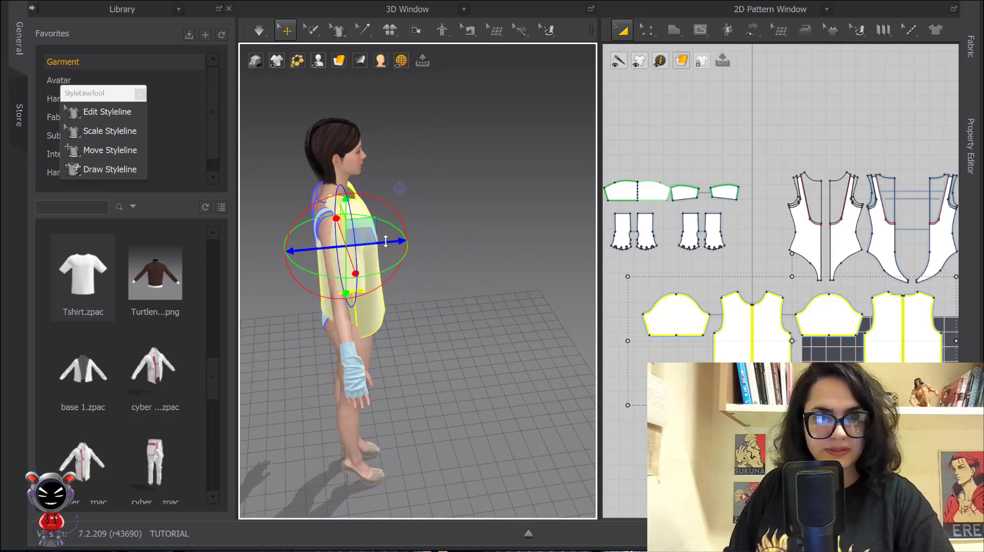
{"action": "left_click_drag", "start_coordinate": [389, 242], "coordinate": [382, 243]}
Step: Try to drape the T-shirt over the bodysuit with a short simulation
{"action": "scroll", "coordinate": [406, 233], "scroll_direction": "down", "scroll_amount": 1}
{"action": "right_click_drag", "start_coordinate": [470, 230], "coordinate": [417, 250]}
{"action": "scroll", "coordinate": [441, 241], "scroll_direction": "up", "scroll_amount": 2}
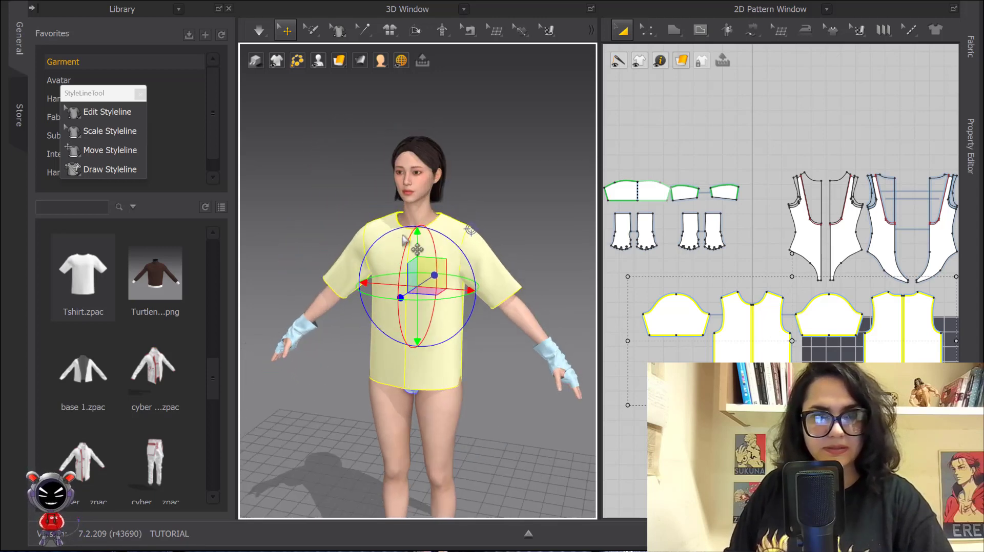
{"action": "key", "text": "space"}
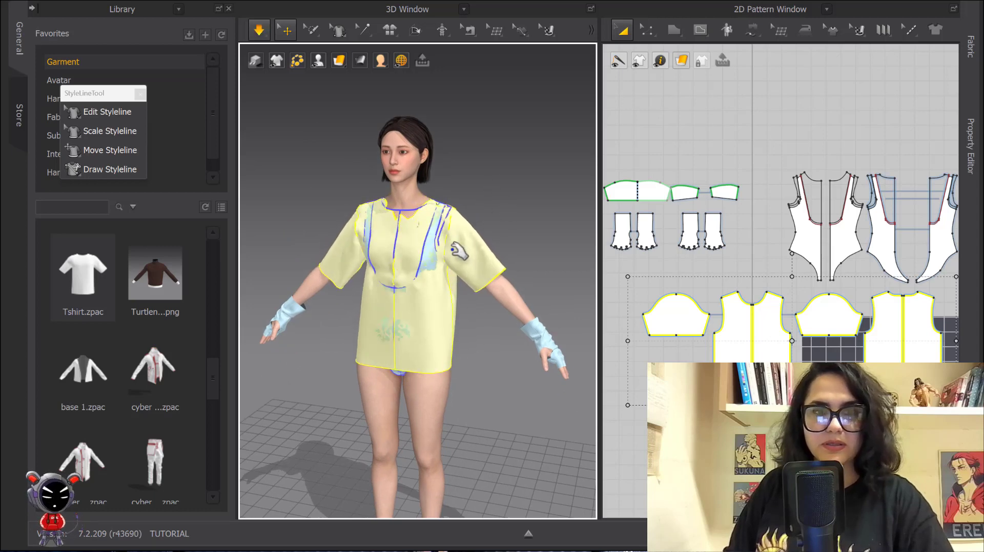
{"action": "key", "text": "space"}
{"action": "left_click", "coordinate": [455, 279]}
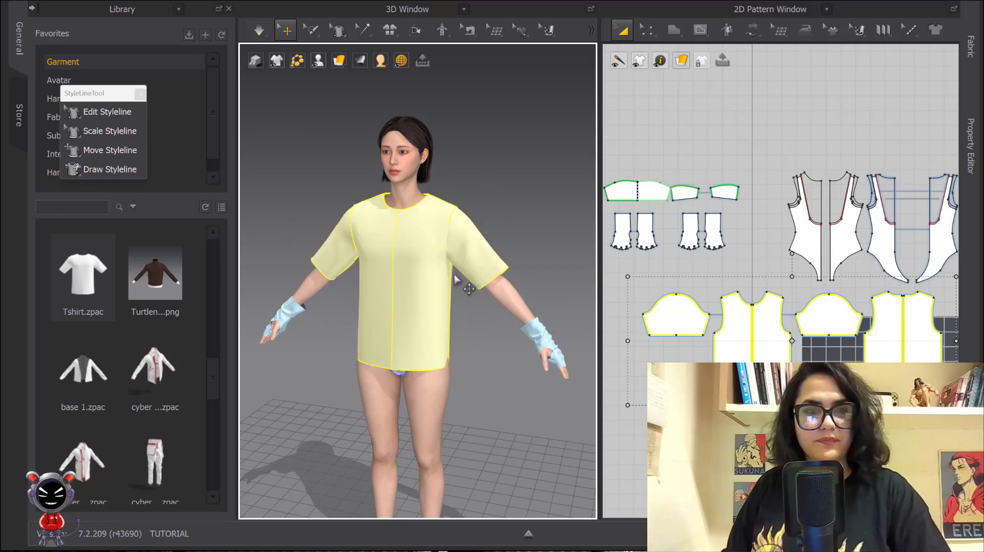
Step: Select the bodysuit's pattern pieces and edit their simulation layer
{"action": "scroll", "coordinate": [769, 132], "scroll_direction": "down", "scroll_amount": 2}
{"action": "left_click_drag", "start_coordinate": [708, 111], "coordinate": [863, 212]}
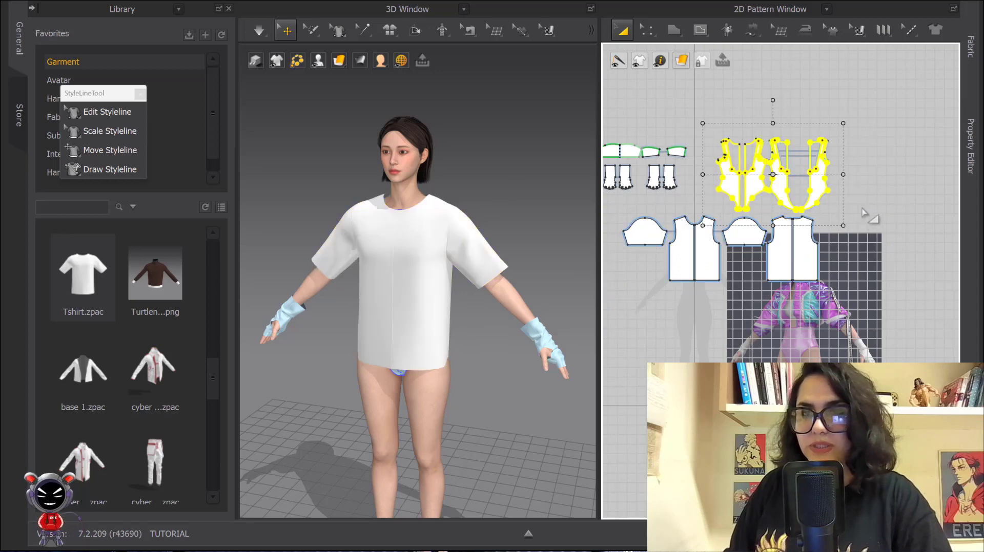
{"action": "left_click", "coordinate": [968, 146]}
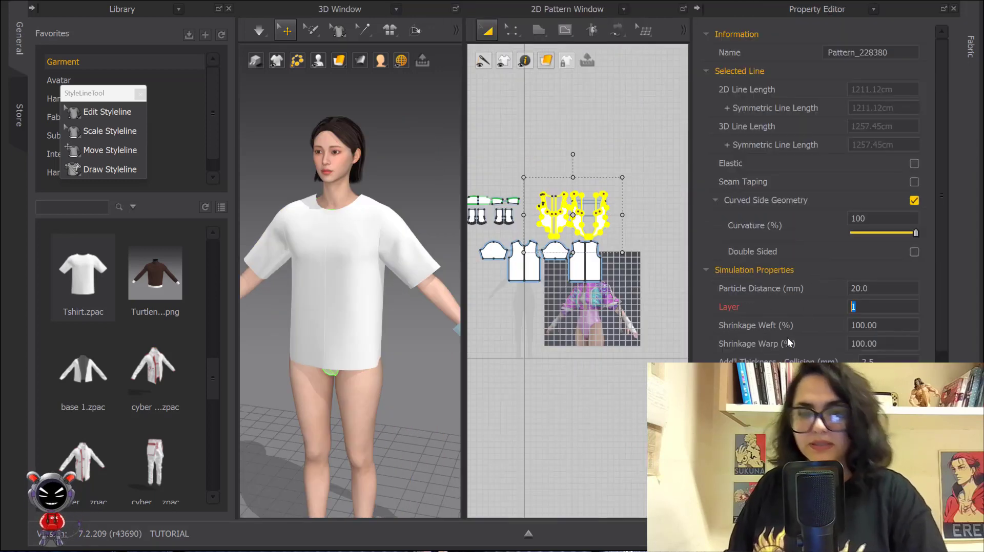
{"action": "left_click", "coordinate": [594, 121]}
{"action": "scroll", "coordinate": [626, 128], "scroll_direction": "down", "scroll_amount": 2}
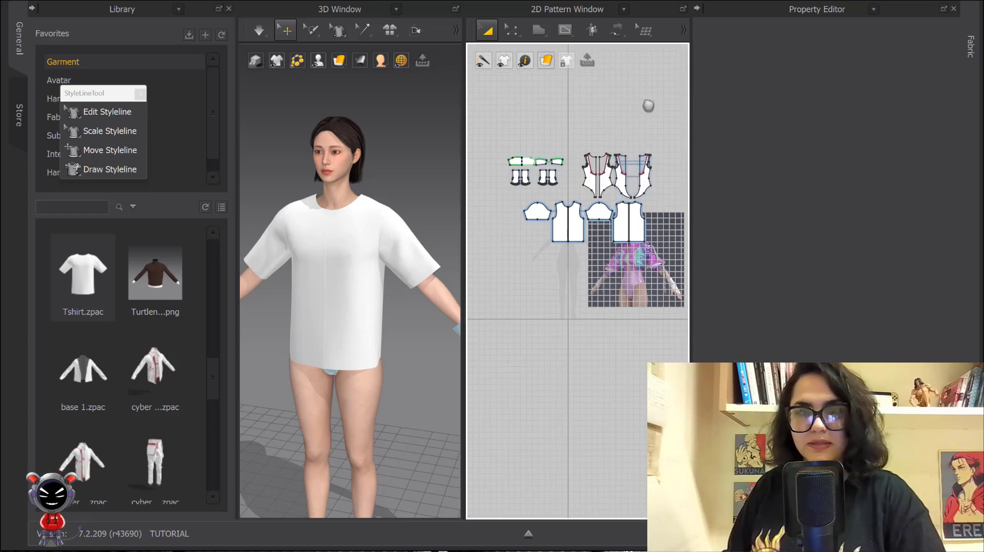
Step: Run the simulation until the T-shirt drapes over the bodysuit on the avatar
{"action": "left_click_drag", "start_coordinate": [494, 120], "coordinate": [648, 180]}
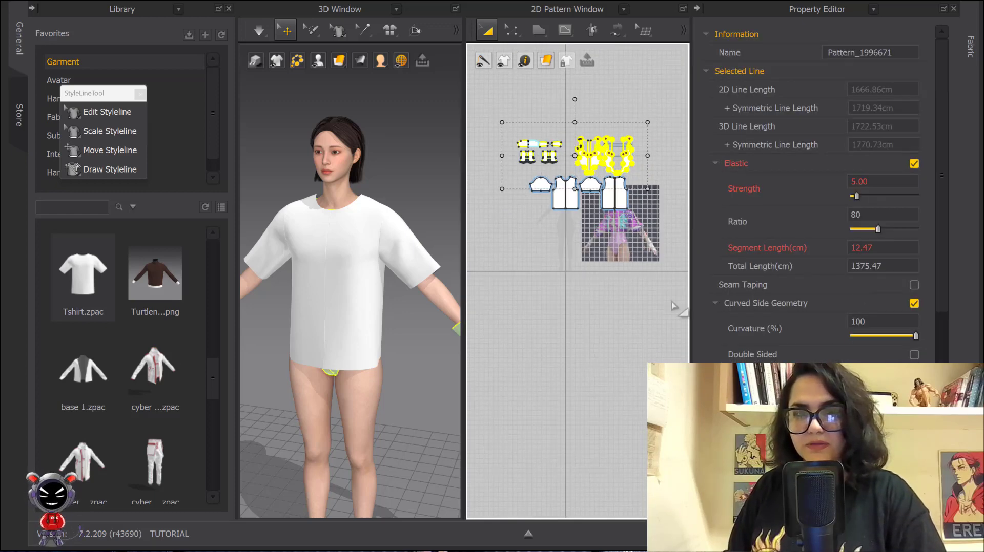
{"action": "left_click", "coordinate": [621, 275]}
{"action": "key", "text": "space"}
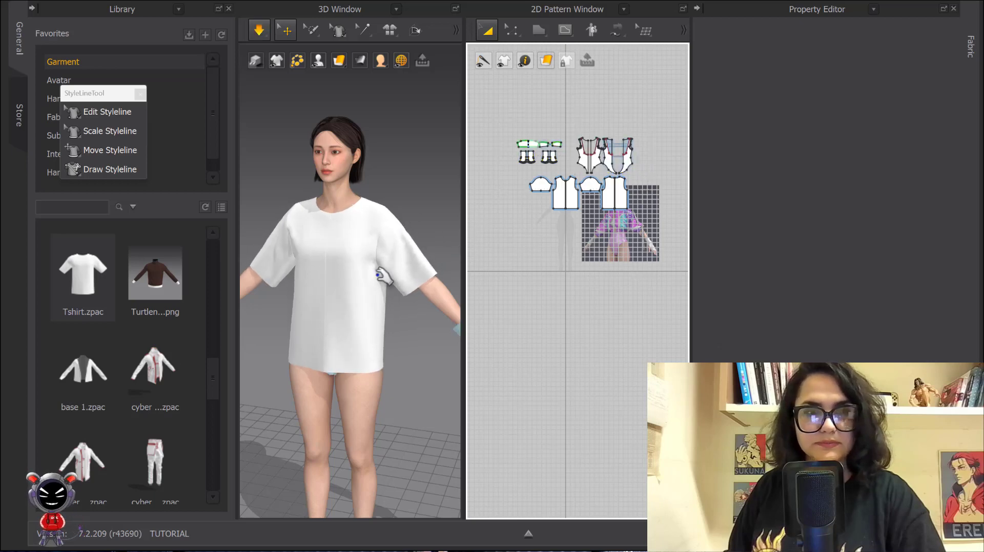
{"action": "key", "text": "space"}
{"action": "left_click", "coordinate": [361, 238]}
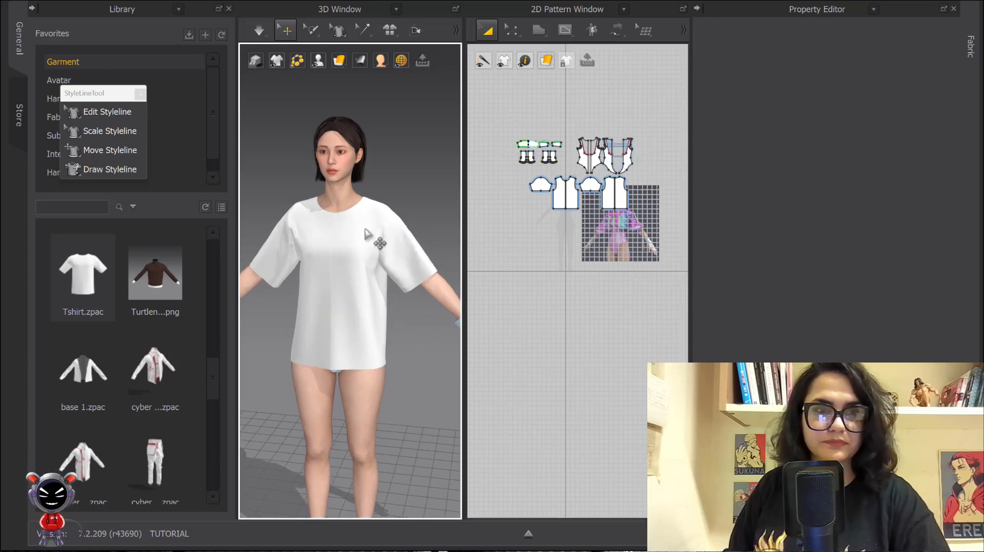
Step: Collapse the Library and Property Editor panels and examine the jacket reference image alongside the T-shirt patterns
{"action": "left_click", "coordinate": [32, 8]}
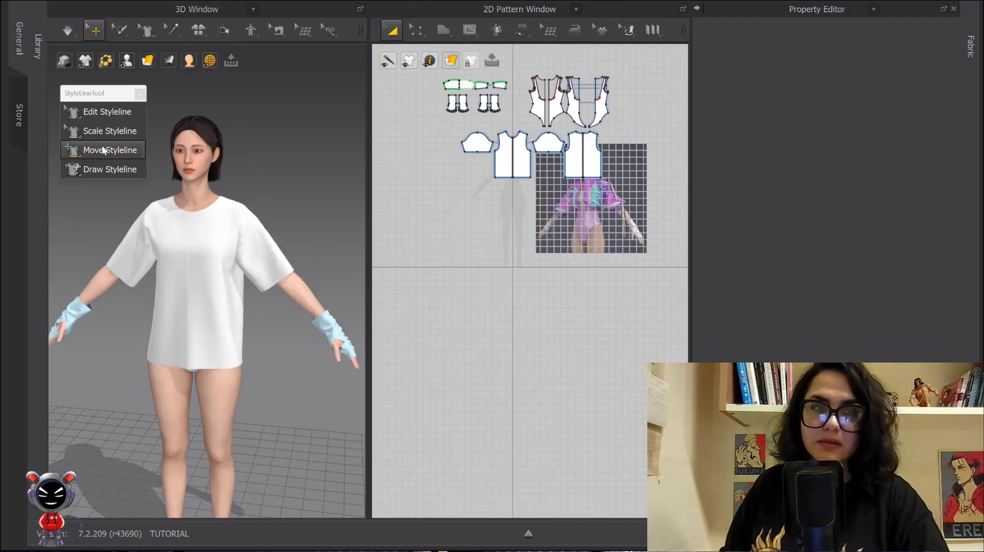
{"action": "left_click", "coordinate": [698, 8]}
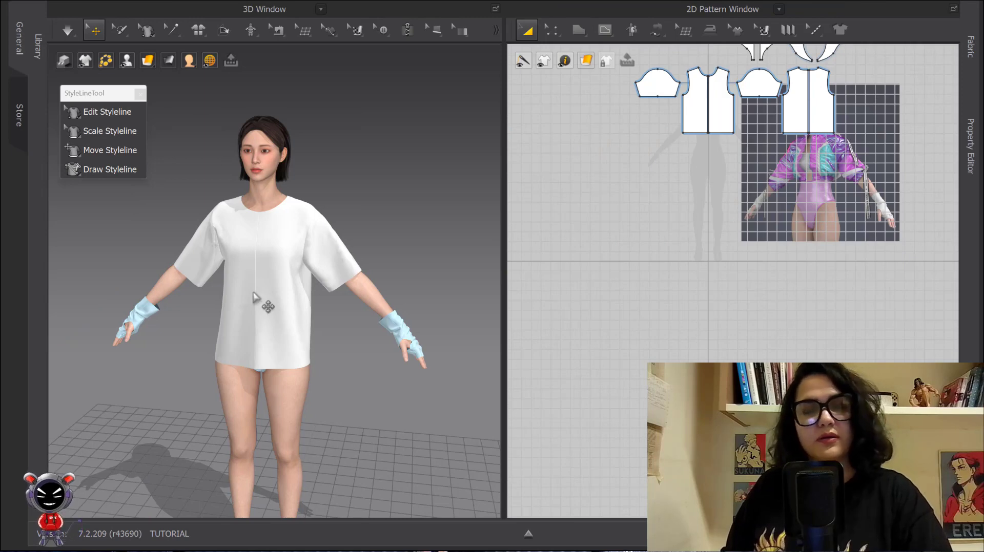
{"action": "scroll", "coordinate": [300, 266], "scroll_direction": "up", "scroll_amount": 2}
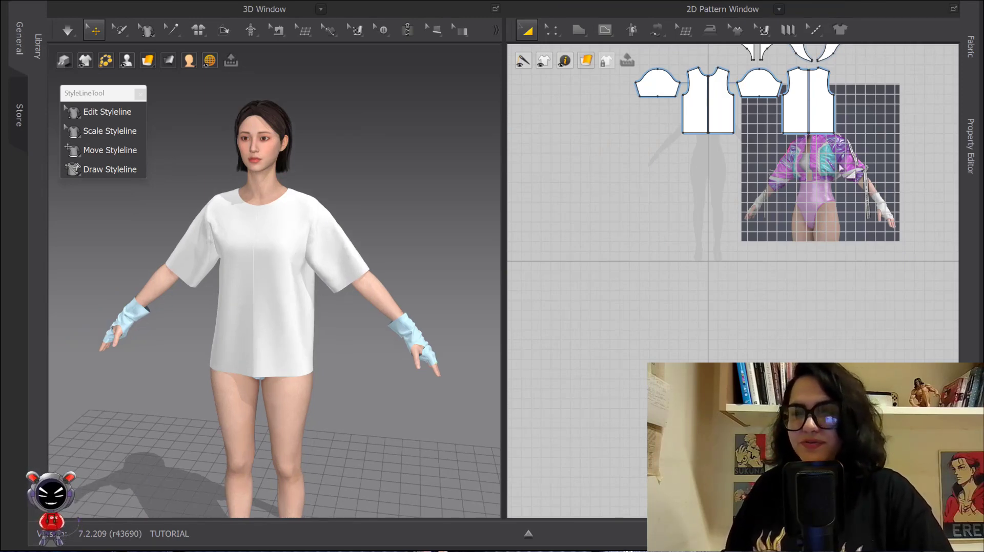
{"action": "scroll", "coordinate": [779, 224], "scroll_direction": "up", "scroll_amount": 5}
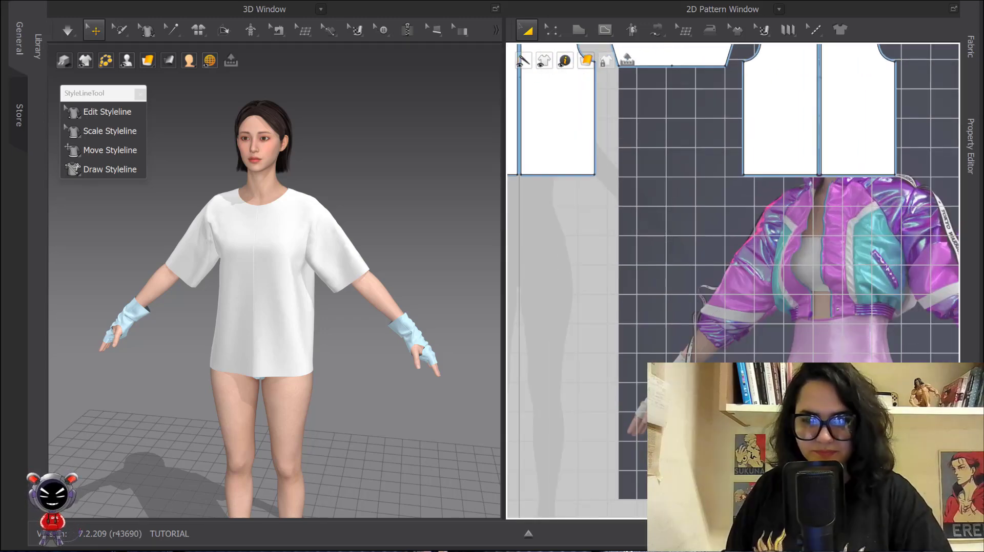
{"action": "key", "text": "alt+Tab"}
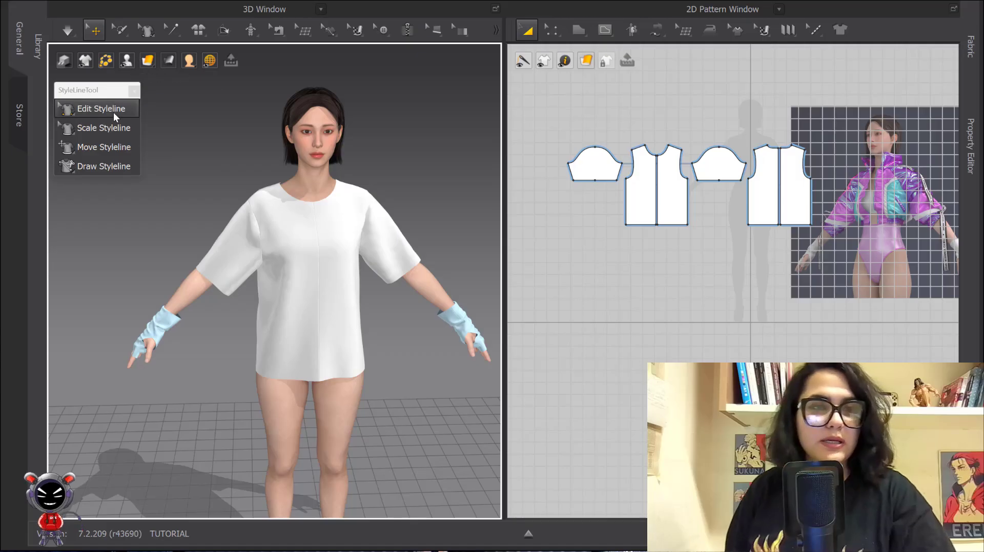
Step: Try lowering the T-shirt's front neckline at its centre point with Edit Styleline, and undo the change
{"action": "left_click", "coordinate": [106, 110]}
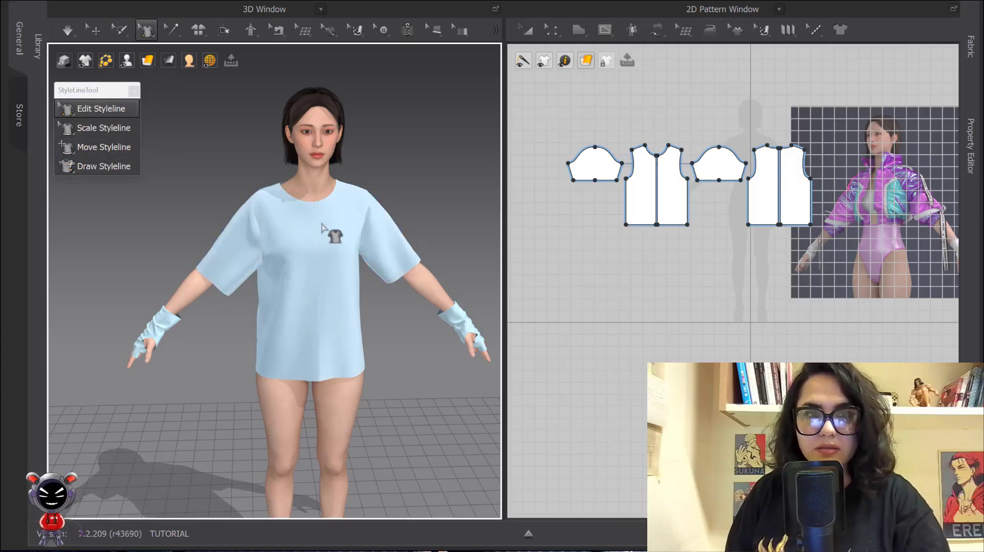
{"action": "left_click", "coordinate": [349, 204]}
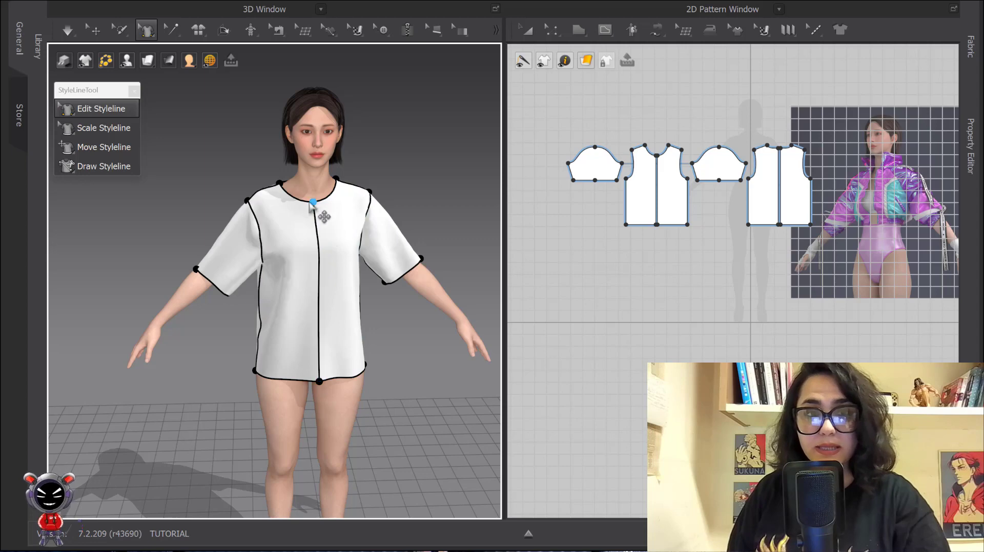
{"action": "scroll", "coordinate": [318, 204], "scroll_direction": "down", "scroll_amount": 3}
{"action": "middle_click_drag", "start_coordinate": [319, 206], "coordinate": [302, 243]}
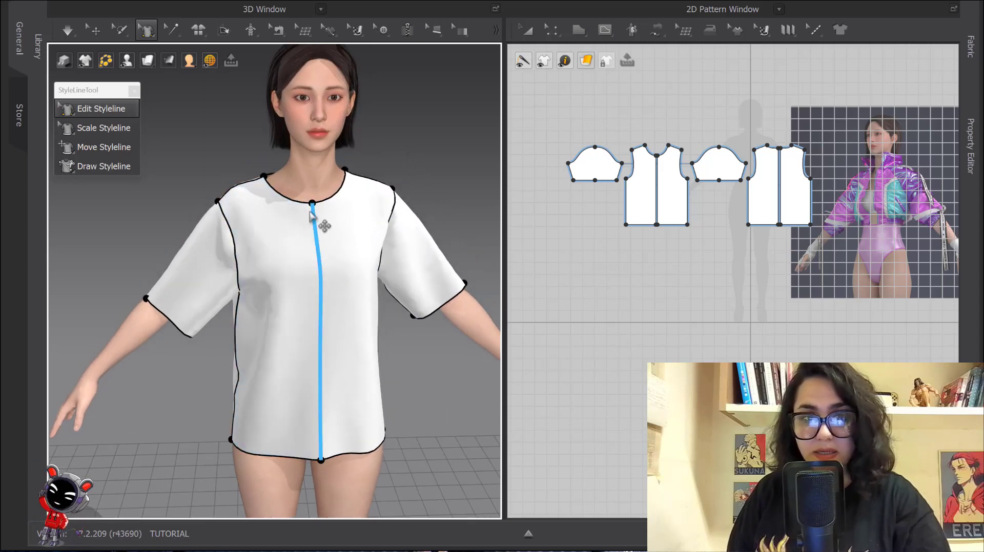
{"action": "mouse_move", "coordinate": [312, 204]}
{"action": "left_mouse_down"}
{"action": "mouse_move", "coordinate": [331, 262]}
{"action": "mouse_move", "coordinate": [323, 202]}
{"action": "mouse_move", "coordinate": [323, 222]}
{"action": "mouse_move", "coordinate": [313, 204]}
{"action": "left_mouse_up"}
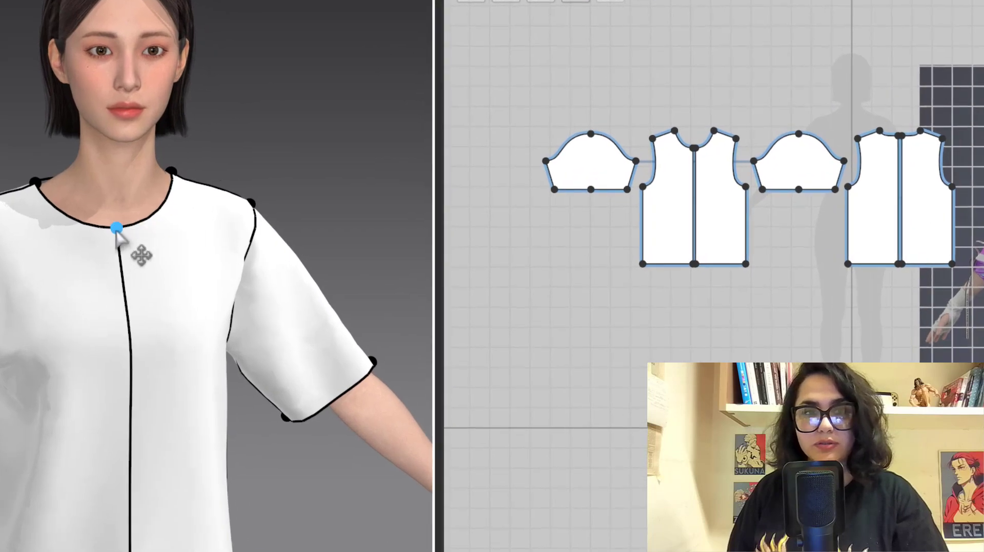
{"action": "left_click_drag", "start_coordinate": [117, 228], "coordinate": [129, 279]}
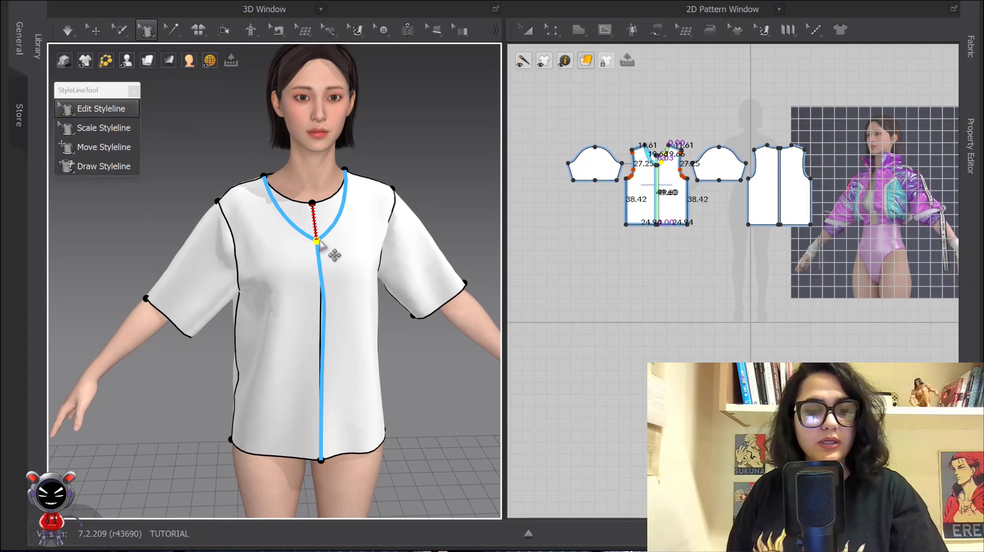
{"action": "key", "text": "ctrl+z"}
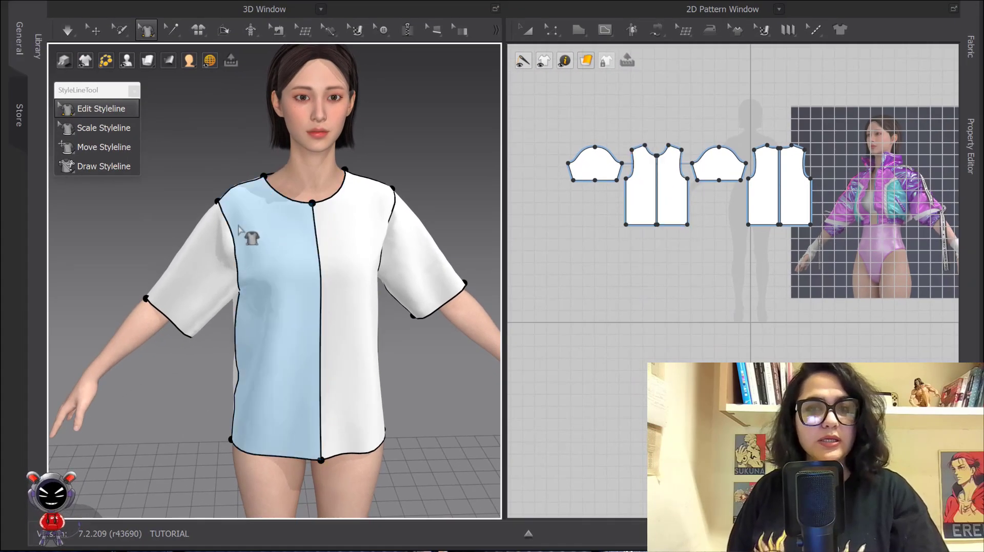
Step: Move the outer shoulder points of both armholes outward along the sleeves to widen the T-shirt's shoulders
{"action": "scroll", "coordinate": [256, 208], "scroll_direction": "up", "scroll_amount": 3}
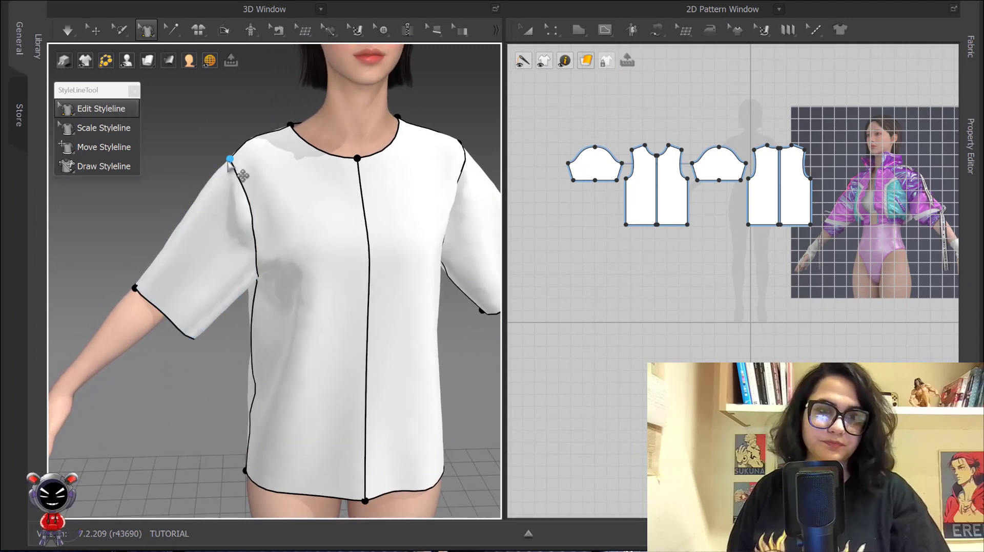
{"action": "left_click_drag", "start_coordinate": [222, 168], "coordinate": [216, 174]}
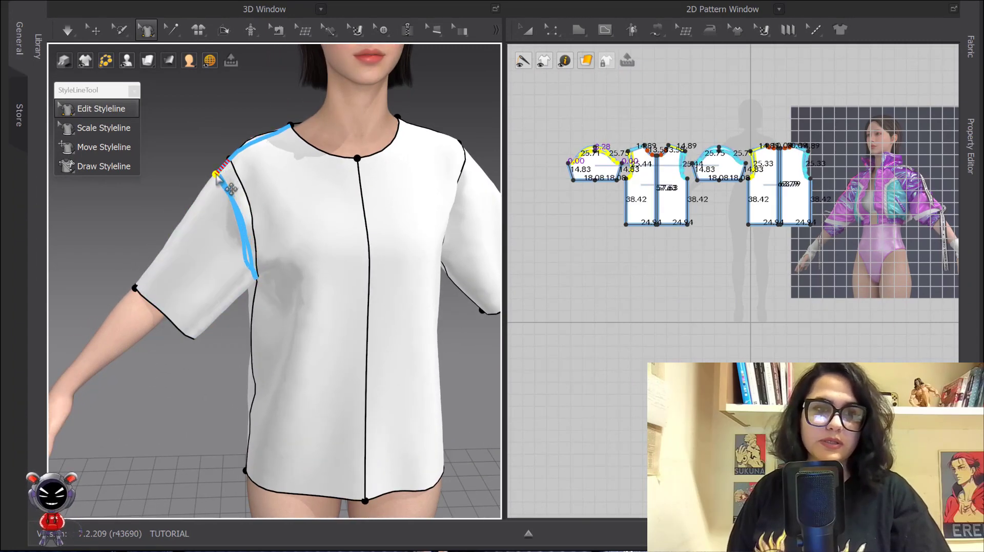
{"action": "scroll", "coordinate": [340, 213], "scroll_direction": "down", "scroll_amount": 5}
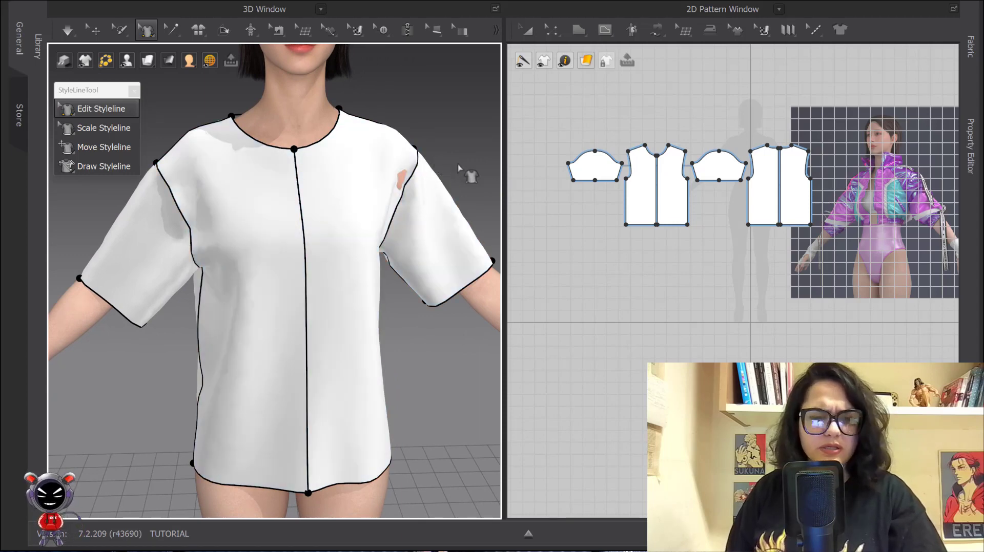
{"action": "right_click_drag", "start_coordinate": [461, 170], "coordinate": [410, 178]}
{"action": "left_click_drag", "start_coordinate": [403, 185], "coordinate": [417, 203]}
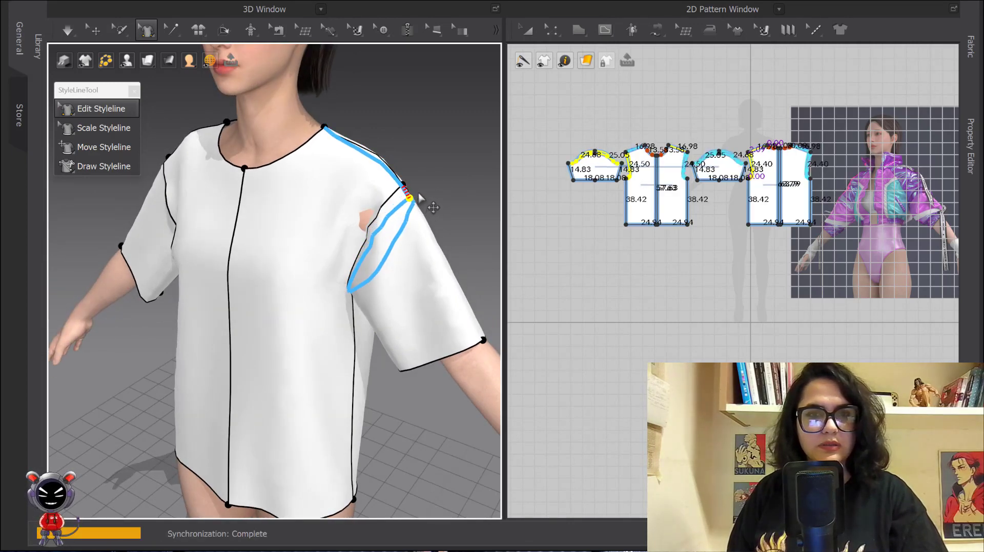
Step: Try shifting the hem's centre point and bending the centre front line sideways, and undo these edits
{"action": "right_click_drag", "start_coordinate": [322, 181], "coordinate": [291, 202]}
{"action": "scroll", "coordinate": [335, 202], "scroll_direction": "down", "scroll_amount": 1}
{"action": "middle_click_drag", "start_coordinate": [324, 211], "coordinate": [327, 172]}
{"action": "right_click_drag", "start_coordinate": [327, 173], "coordinate": [316, 196]}
{"action": "mouse_move", "coordinate": [285, 387]}
{"action": "left_mouse_down"}
{"action": "mouse_move", "coordinate": [264, 391]}
{"action": "mouse_move", "coordinate": [284, 388]}
{"action": "left_mouse_up"}
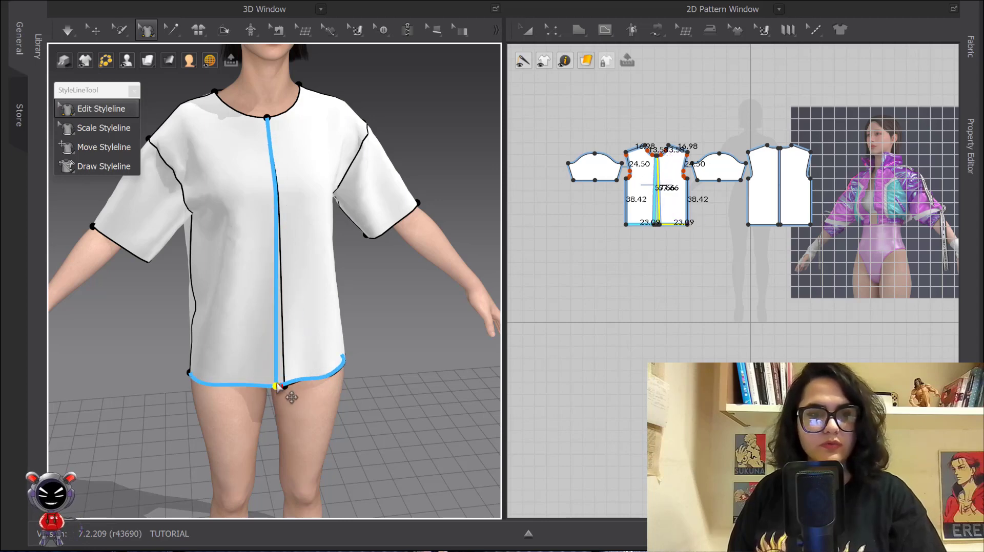
{"action": "left_click_drag", "start_coordinate": [264, 326], "coordinate": [312, 328]}
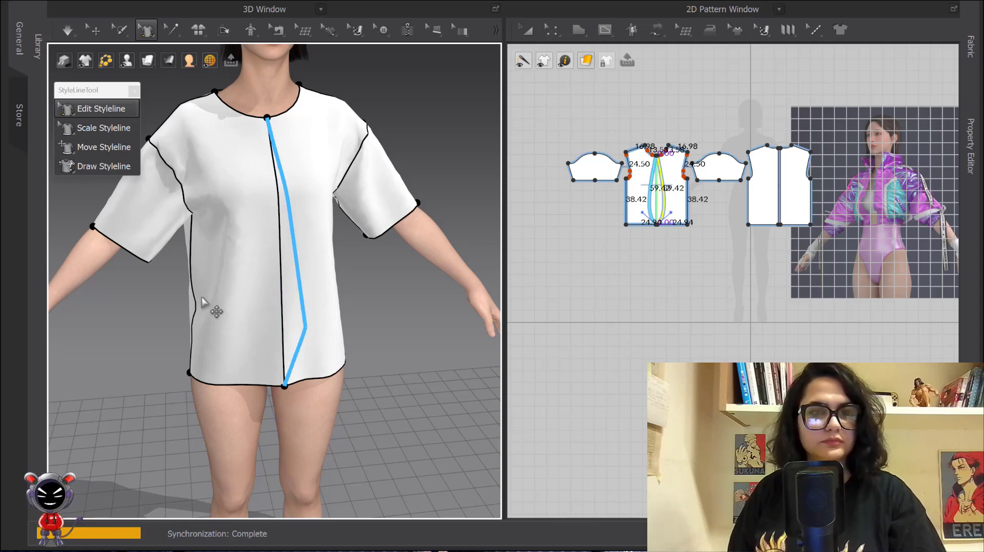
{"action": "key", "text": "ctrl+z"}
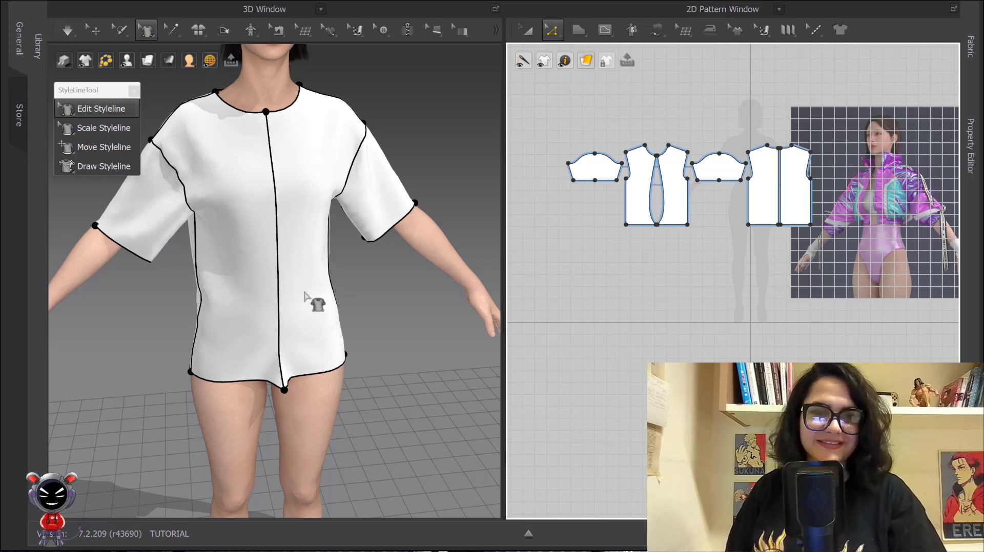
{"action": "key", "text": "ctrl+z"}
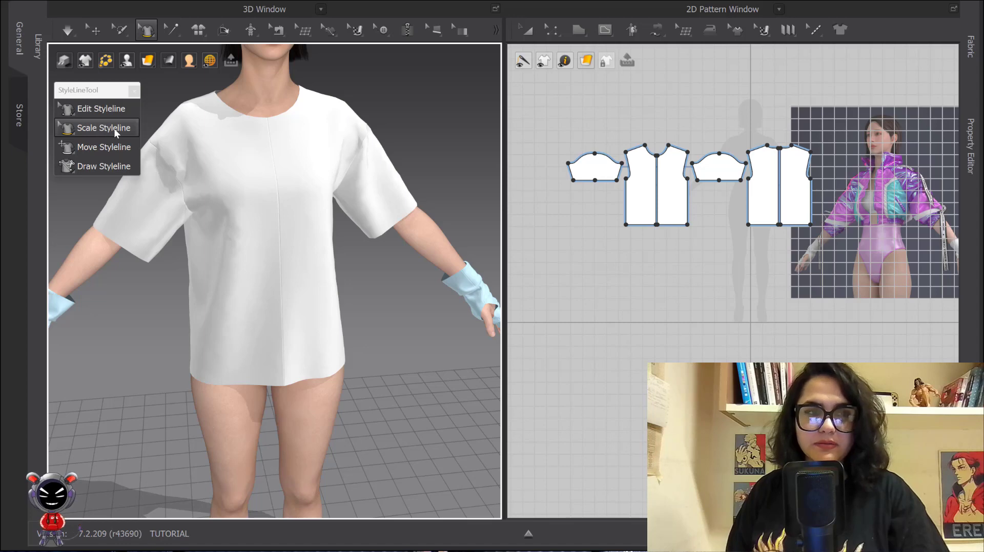
Step: Enlarge both armhole seams of the T-shirt with Scale Styleline
{"action": "left_click", "coordinate": [259, 202]}
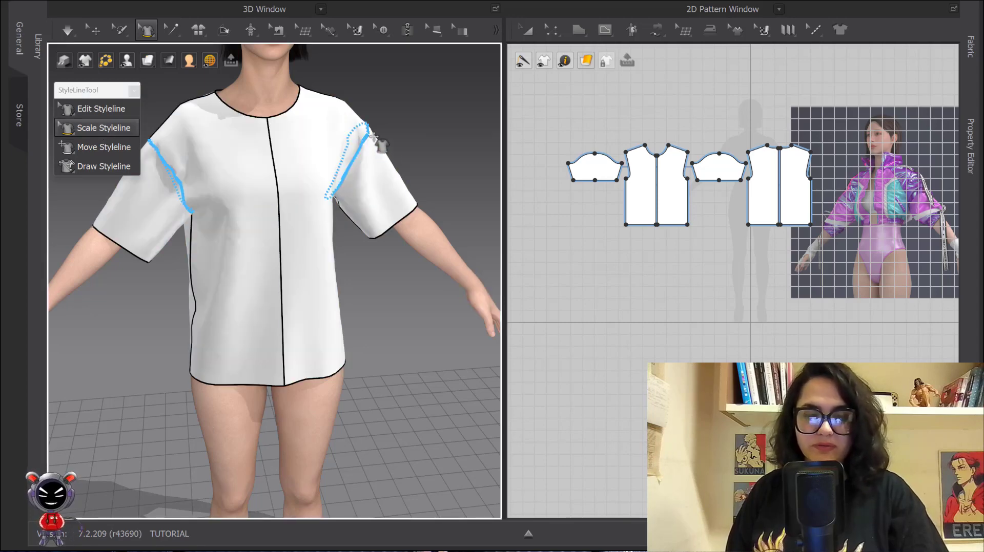
{"action": "right_click_drag", "start_coordinate": [377, 140], "coordinate": [358, 160]}
{"action": "scroll", "coordinate": [353, 153], "scroll_direction": "up", "scroll_amount": 2}
{"action": "left_click", "coordinate": [361, 158]}
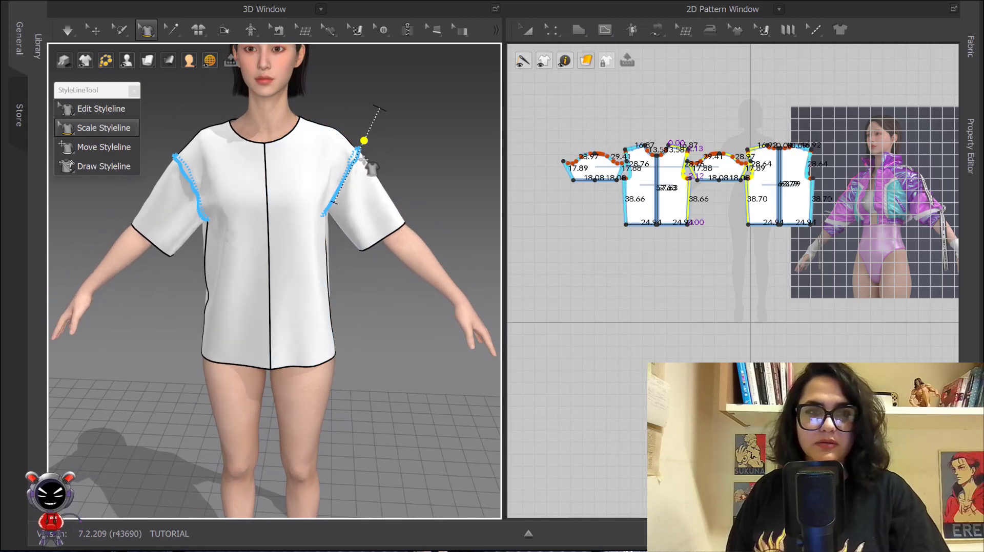
{"action": "mouse_move", "coordinate": [367, 163]}
{"action": "left_mouse_down"}
{"action": "mouse_move", "coordinate": [375, 114]}
{"action": "mouse_move", "coordinate": [374, 143]}
{"action": "mouse_move", "coordinate": [361, 153]}
{"action": "left_mouse_up"}
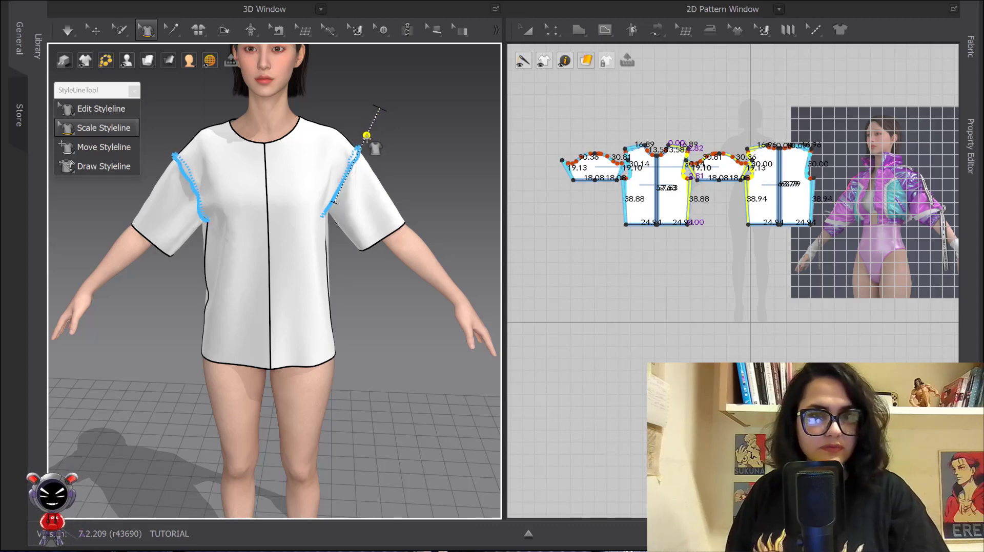
{"action": "mouse_move", "coordinate": [367, 136]}
{"action": "left_mouse_down"}
{"action": "mouse_move", "coordinate": [370, 127]}
{"action": "mouse_move", "coordinate": [366, 140]}
{"action": "left_mouse_up"}
{"action": "left_click", "coordinate": [396, 164]}
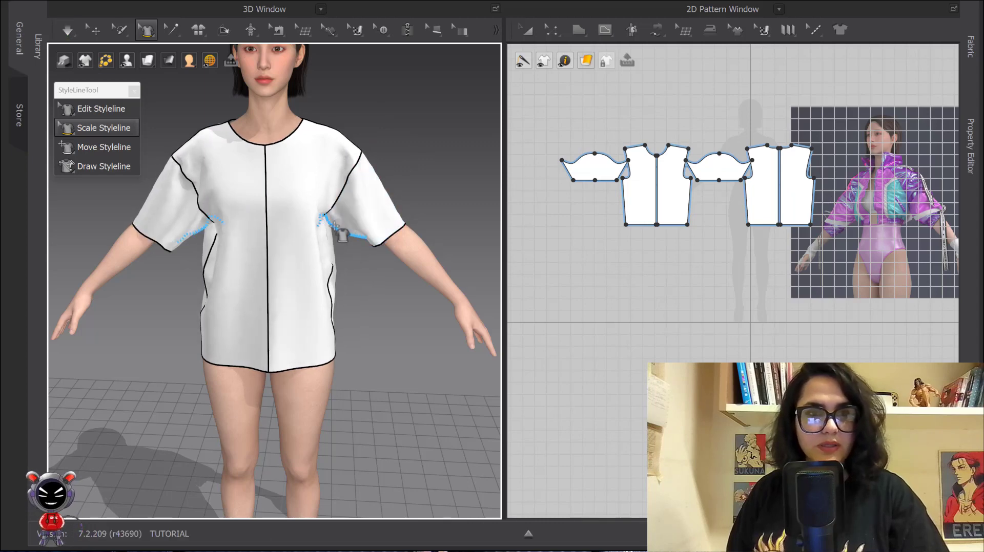
Step: Enlarge the jacket reference image and compare its sleeves with the T-shirt's underarm sleeve seams
{"action": "scroll", "coordinate": [833, 218], "scroll_direction": "up", "scroll_amount": 2}
{"action": "scroll", "coordinate": [833, 217], "scroll_direction": "up", "scroll_amount": 8}
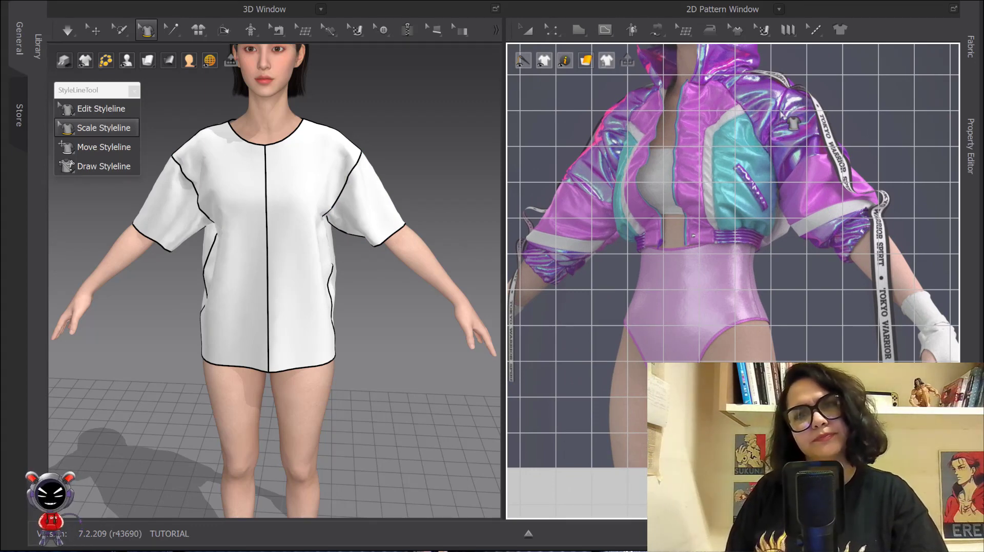
{"action": "scroll", "coordinate": [397, 229], "scroll_direction": "up", "scroll_amount": 2}
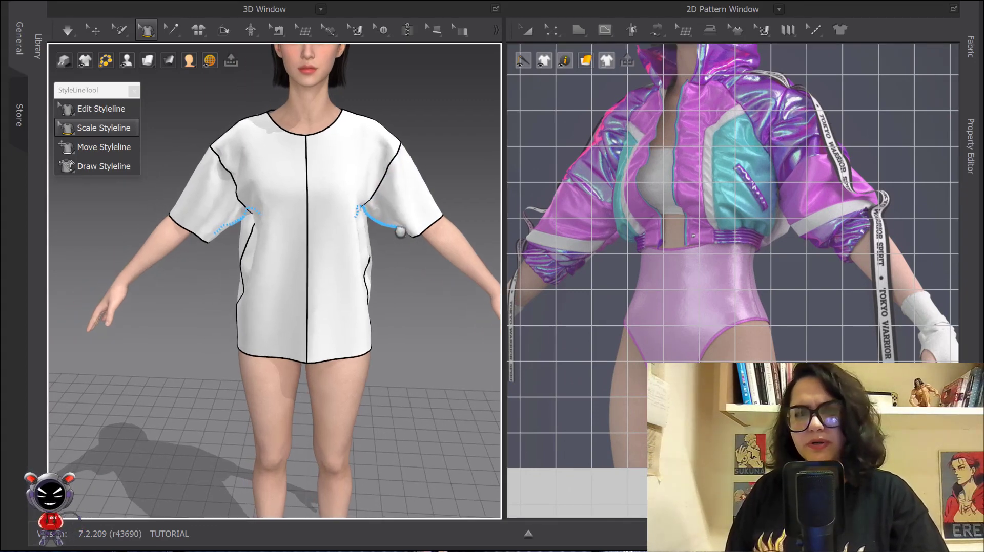
{"action": "left_click_drag", "start_coordinate": [397, 227], "coordinate": [359, 210]}
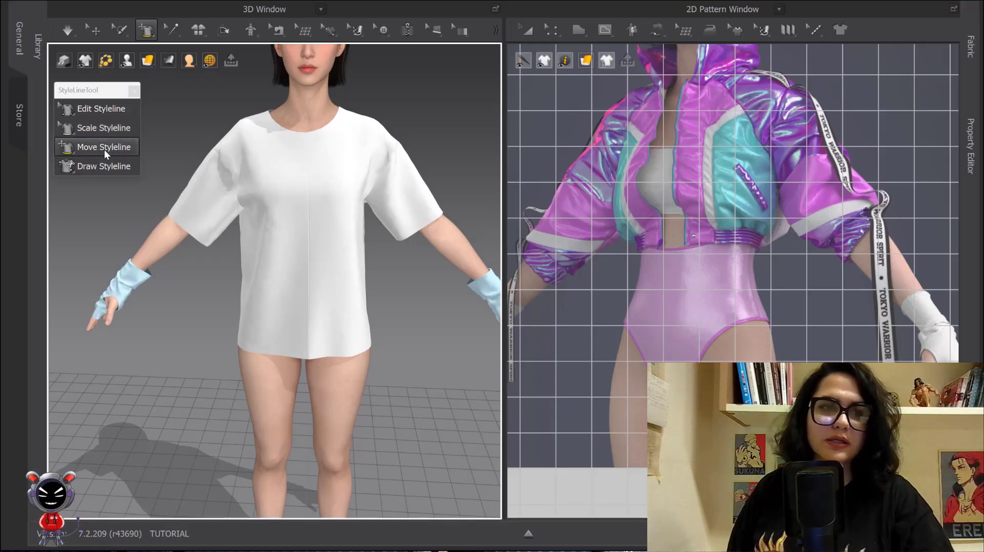
Step: Raise the T-shirt's bottom hem with Move Styleline to a cropped length just above the navel
{"action": "left_click", "coordinate": [104, 150]}
{"action": "scroll", "coordinate": [320, 359], "scroll_direction": "down", "scroll_amount": 2}
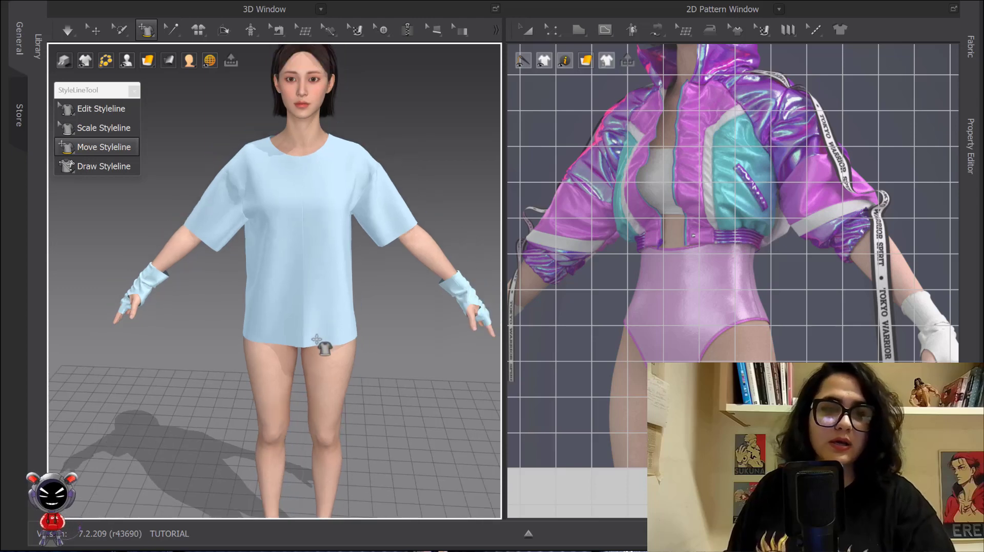
{"action": "right_click_drag", "start_coordinate": [316, 340], "coordinate": [328, 320]}
{"action": "left_click", "coordinate": [319, 315]}
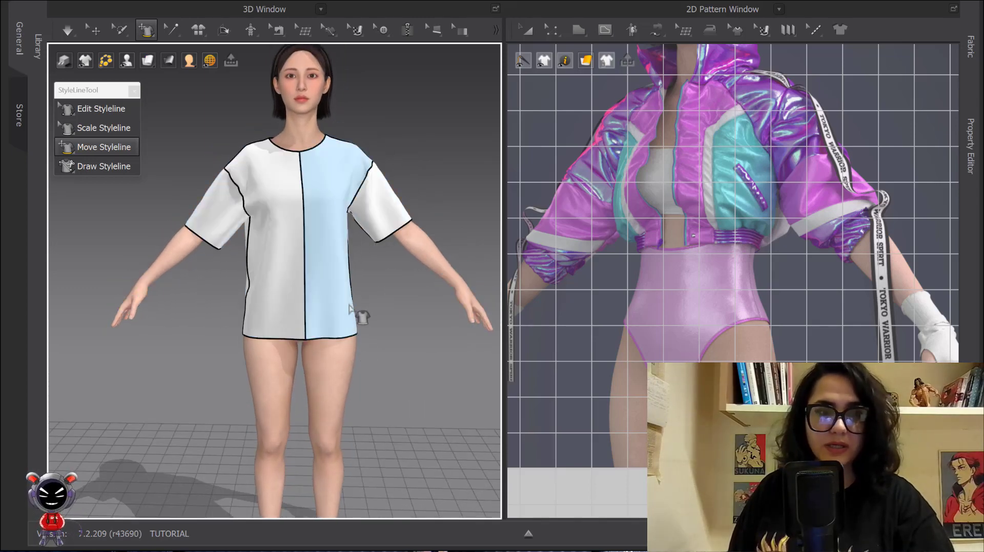
{"action": "left_click_drag", "start_coordinate": [319, 341], "coordinate": [329, 299]}
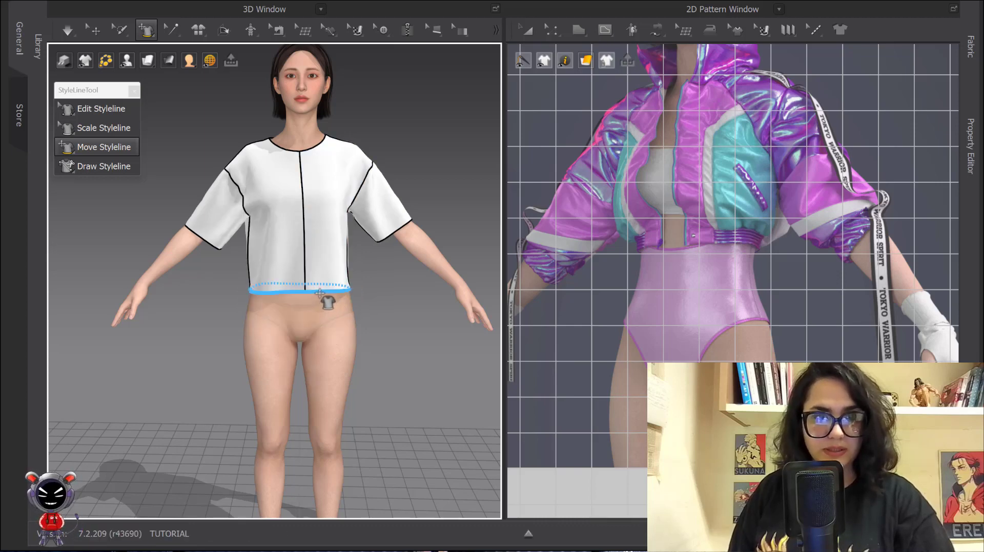
{"action": "mouse_move", "coordinate": [345, 298]}
{"action": "right_mouse_down"}
{"action": "mouse_move", "coordinate": [180, 282]}
{"action": "mouse_move", "coordinate": [333, 303]}
{"action": "right_mouse_up"}
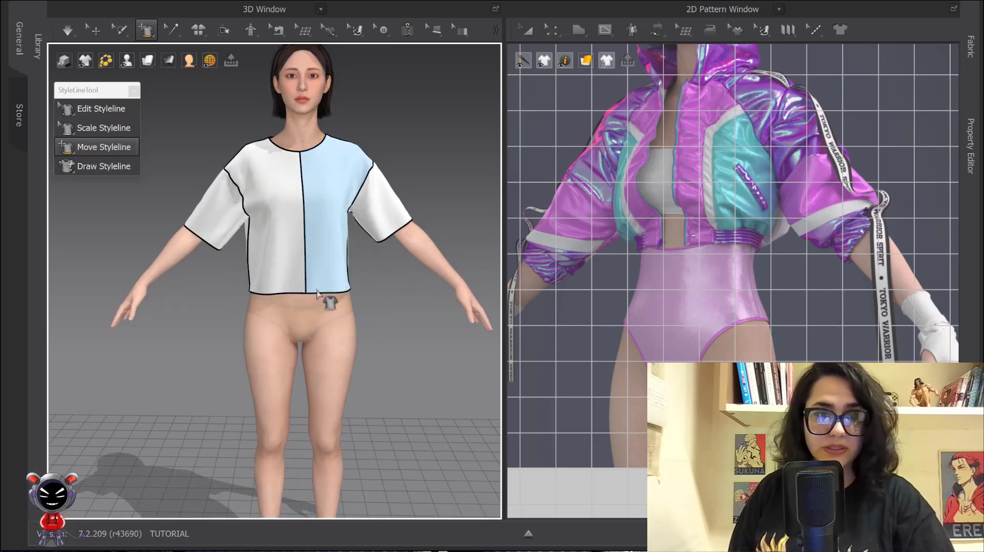
{"action": "left_click", "coordinate": [316, 293]}
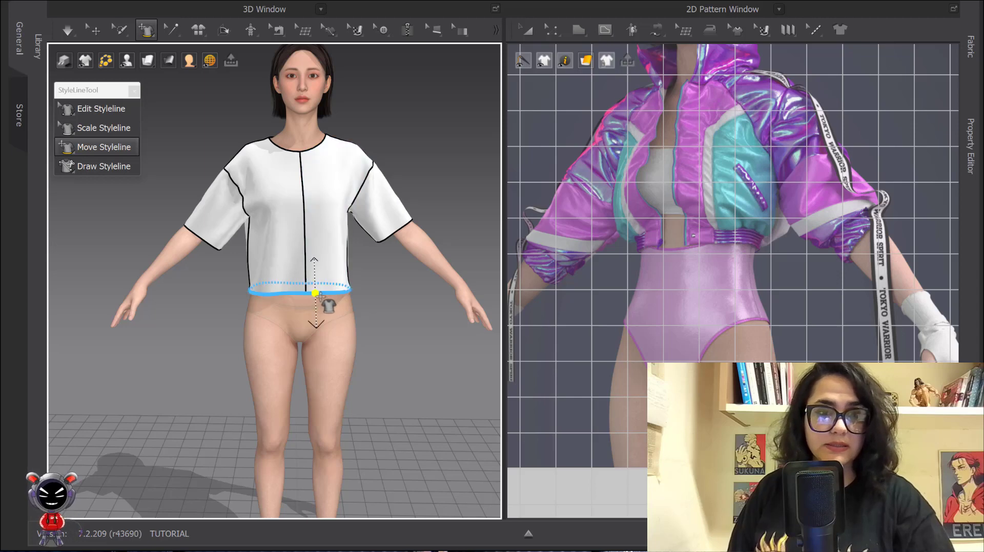
{"action": "left_click_drag", "start_coordinate": [316, 295], "coordinate": [318, 263]}
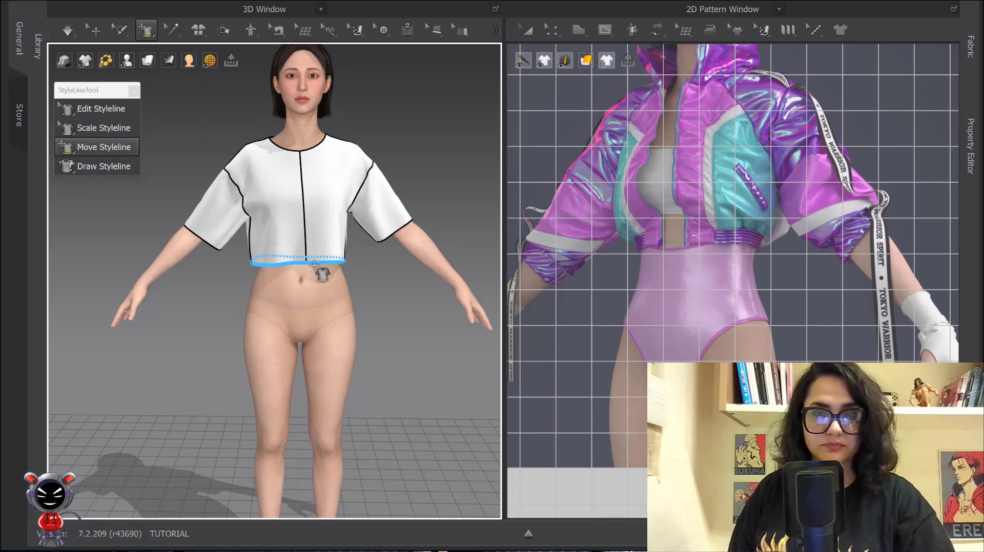
{"action": "left_click_drag", "start_coordinate": [314, 264], "coordinate": [310, 253]}
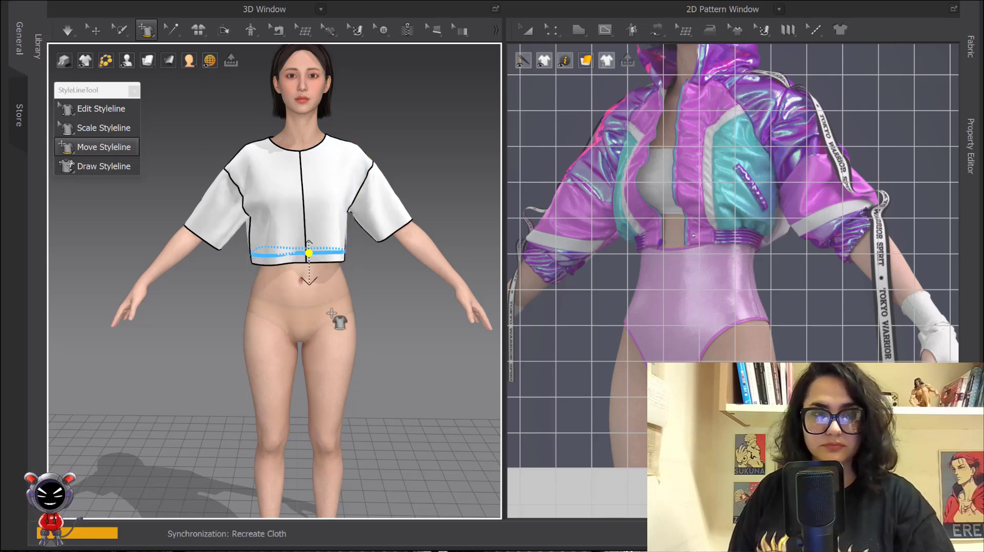
Step: Lengthen both sleeves by moving their hem stylelines down the arms towards the elbows
{"action": "scroll", "coordinate": [331, 285], "scroll_direction": "down", "scroll_amount": 3}
{"action": "scroll", "coordinate": [668, 295], "scroll_direction": "down", "scroll_amount": 6}
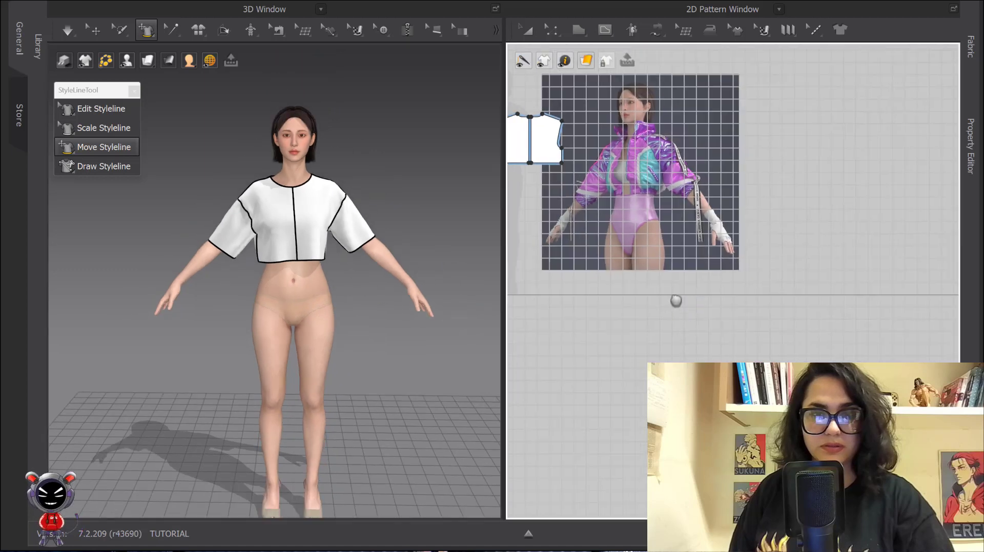
{"action": "middle_click_drag", "start_coordinate": [677, 302], "coordinate": [814, 355]}
{"action": "scroll", "coordinate": [635, 239], "scroll_direction": "up", "scroll_amount": 3}
{"action": "middle_click_drag", "start_coordinate": [635, 239], "coordinate": [773, 245]}
{"action": "scroll", "coordinate": [610, 205], "scroll_direction": "down", "scroll_amount": 3}
{"action": "scroll", "coordinate": [663, 264], "scroll_direction": "up", "scroll_amount": 4}
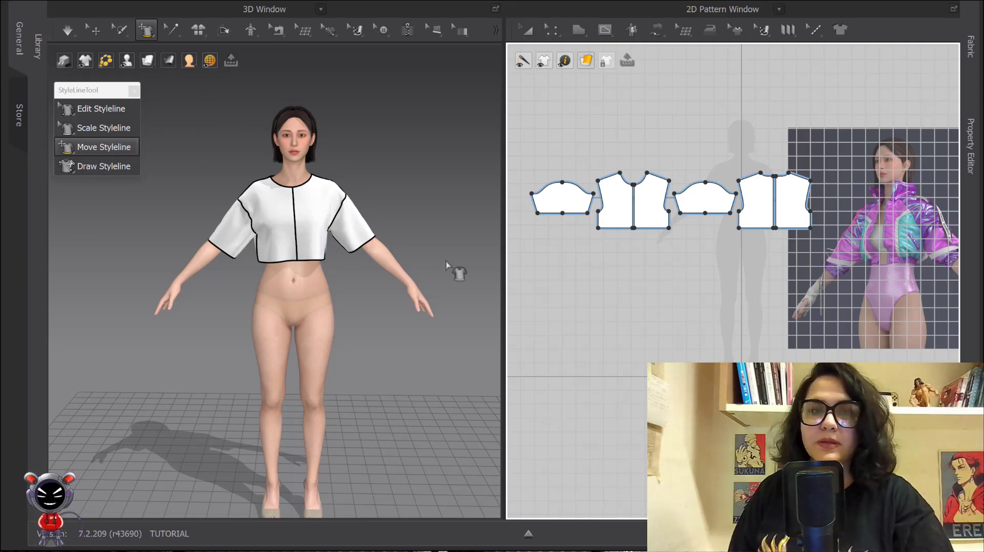
{"action": "left_click_drag", "start_coordinate": [368, 245], "coordinate": [388, 266]}
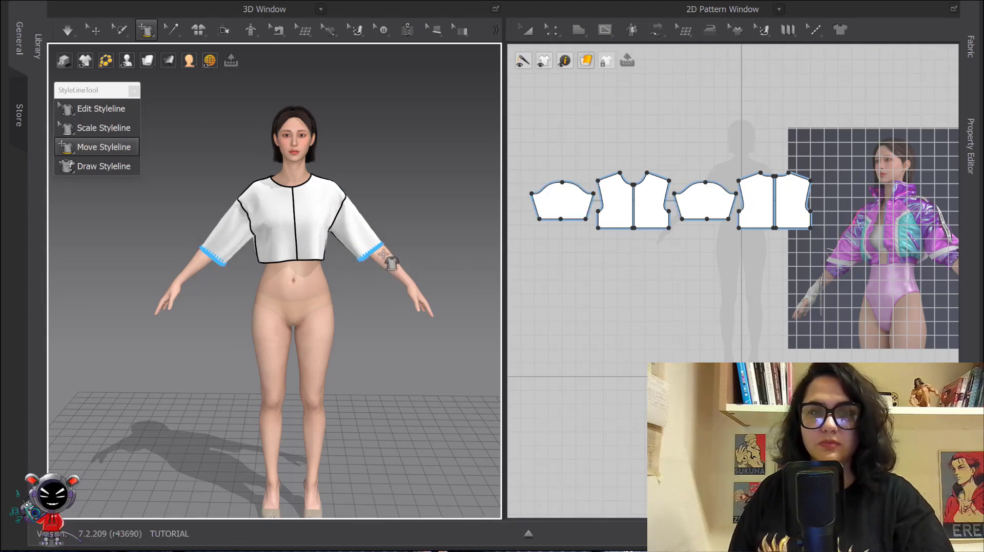
Step: Widen the T-shirt's bottom hem slightly with Scale Styleline so the body falls straighter at the sides
{"action": "middle_click_drag", "start_coordinate": [419, 282], "coordinate": [391, 275]}
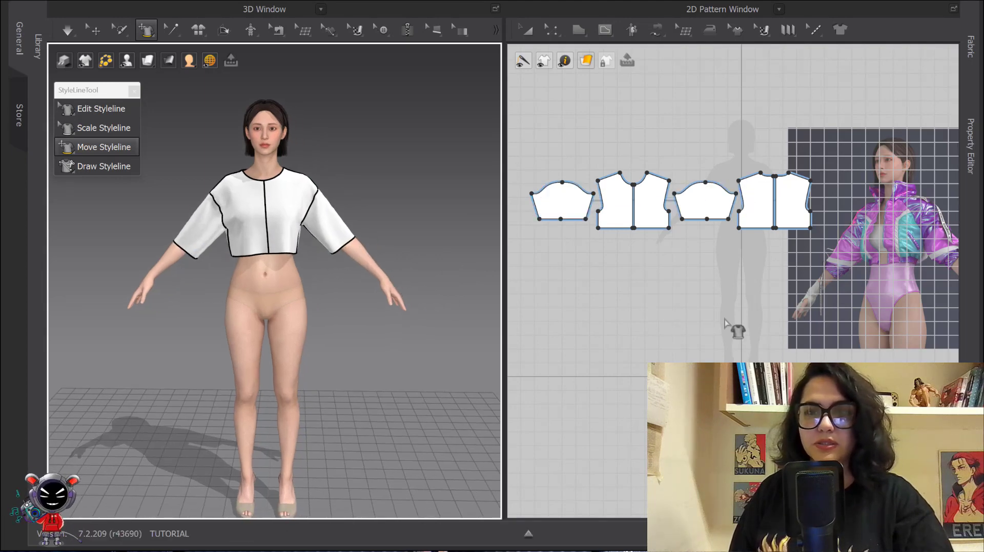
{"action": "middle_click_drag", "start_coordinate": [844, 322], "coordinate": [713, 277]}
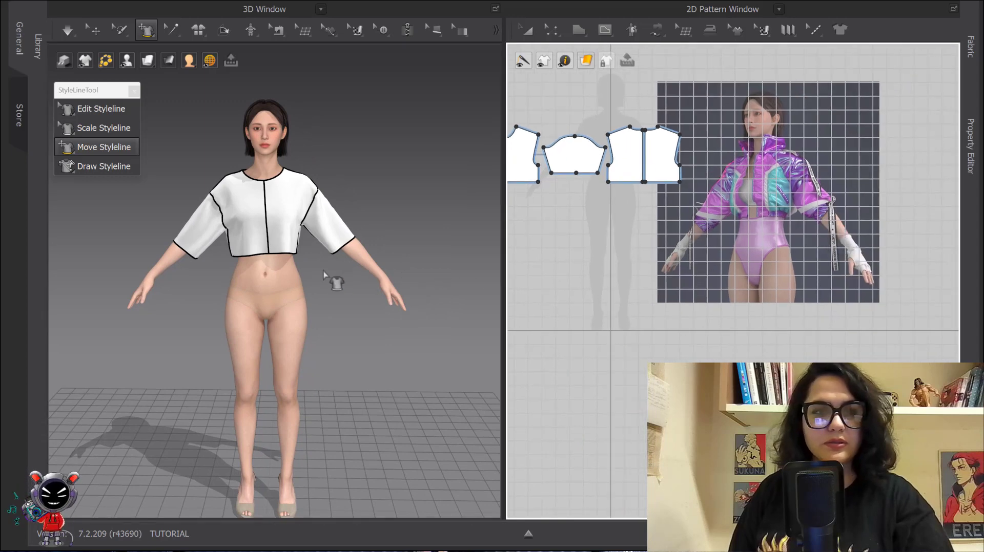
{"action": "scroll", "coordinate": [327, 277], "scroll_direction": "up", "scroll_amount": 4}
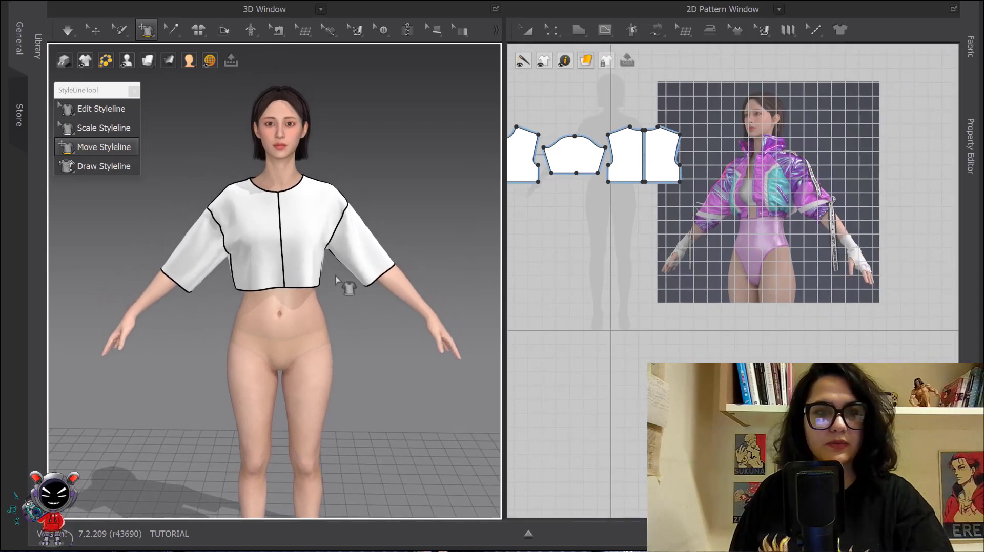
{"action": "left_click", "coordinate": [105, 129]}
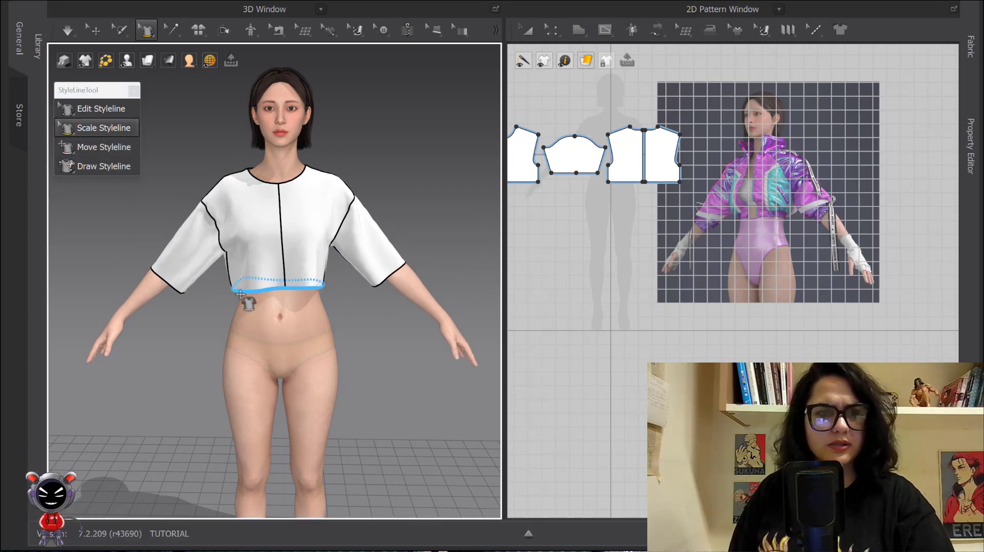
{"action": "left_click_drag", "start_coordinate": [240, 294], "coordinate": [228, 295]}
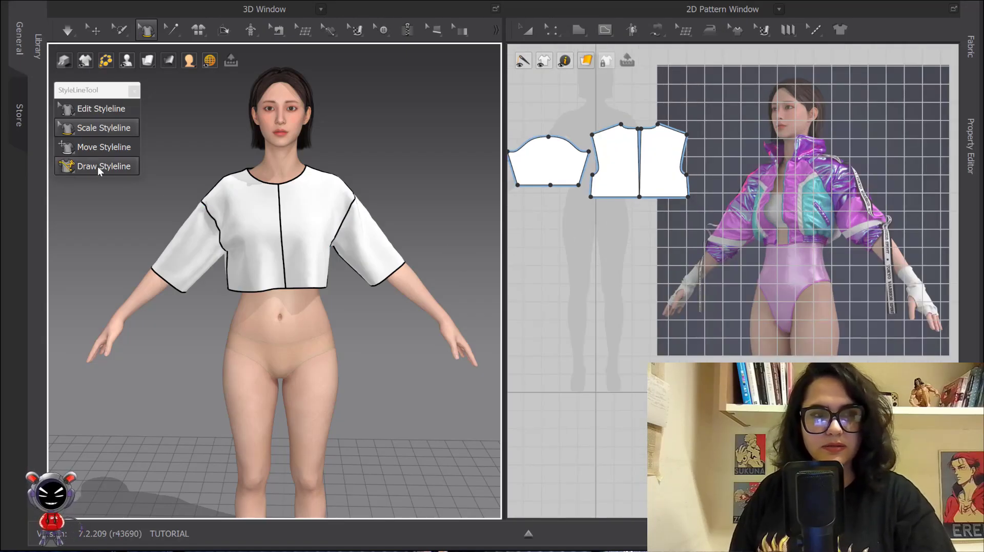
Step: Draw a curved styleline from the shoulder seam over the chest to the front hem, near the centre line
{"action": "left_click", "coordinate": [82, 167]}
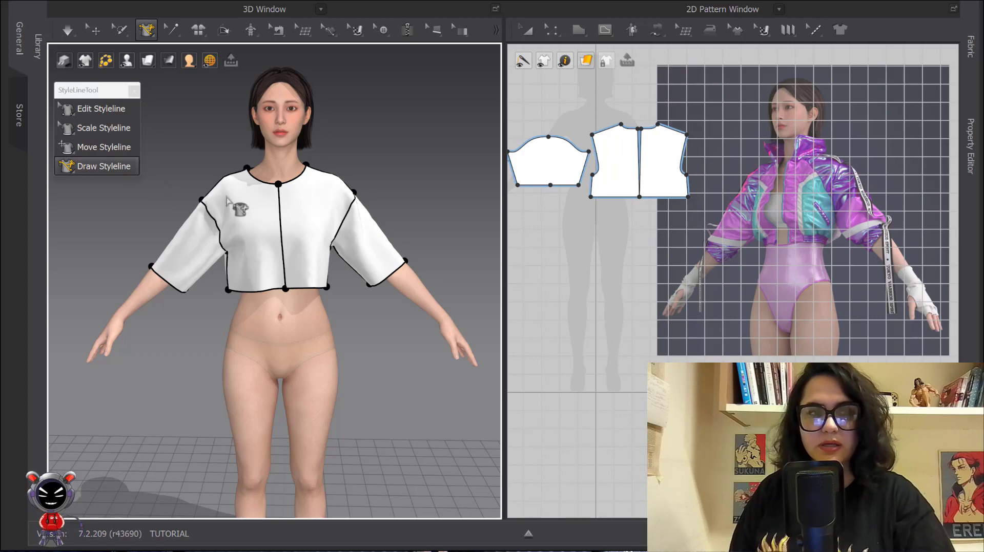
{"action": "scroll", "coordinate": [794, 195], "scroll_direction": "up", "scroll_amount": 10}
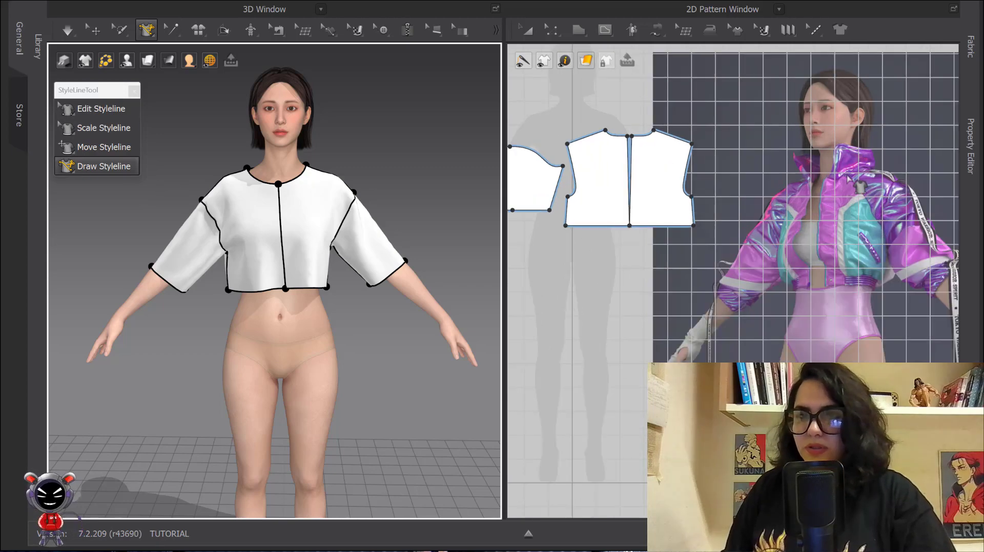
{"action": "scroll", "coordinate": [769, 164], "scroll_direction": "up", "scroll_amount": 3}
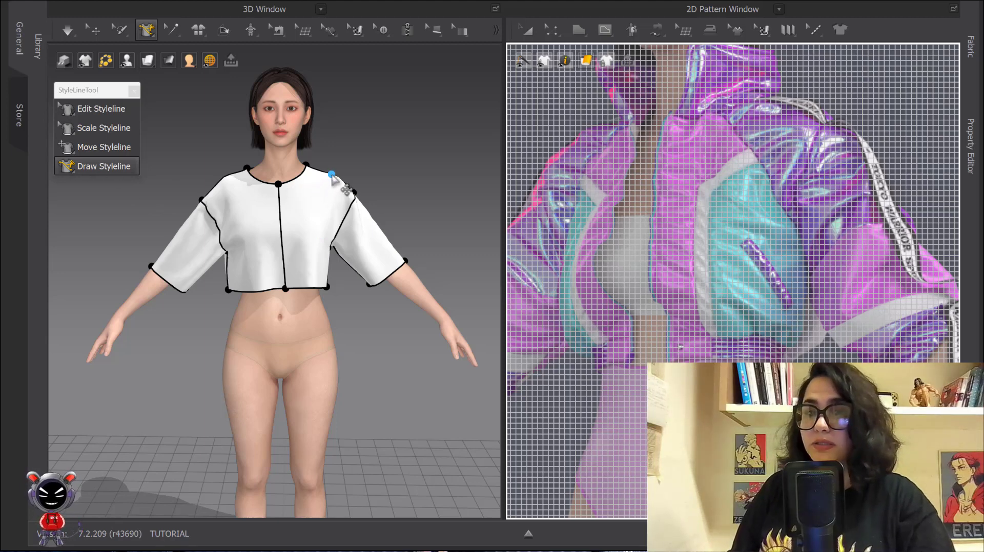
{"action": "right_click_drag", "start_coordinate": [324, 192], "coordinate": [326, 206]}
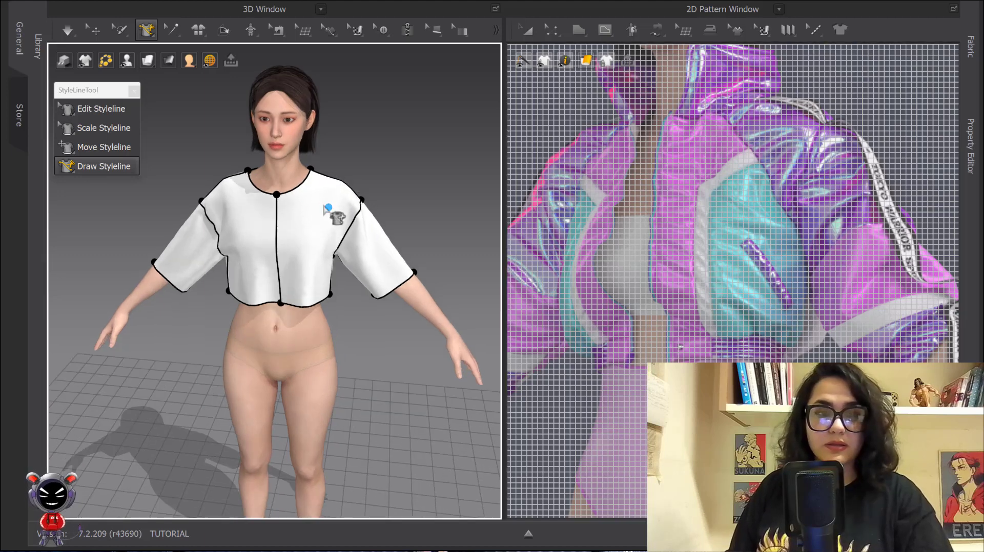
{"action": "left_click", "coordinate": [332, 178]}
{"action": "left_click", "coordinate": [296, 220]}
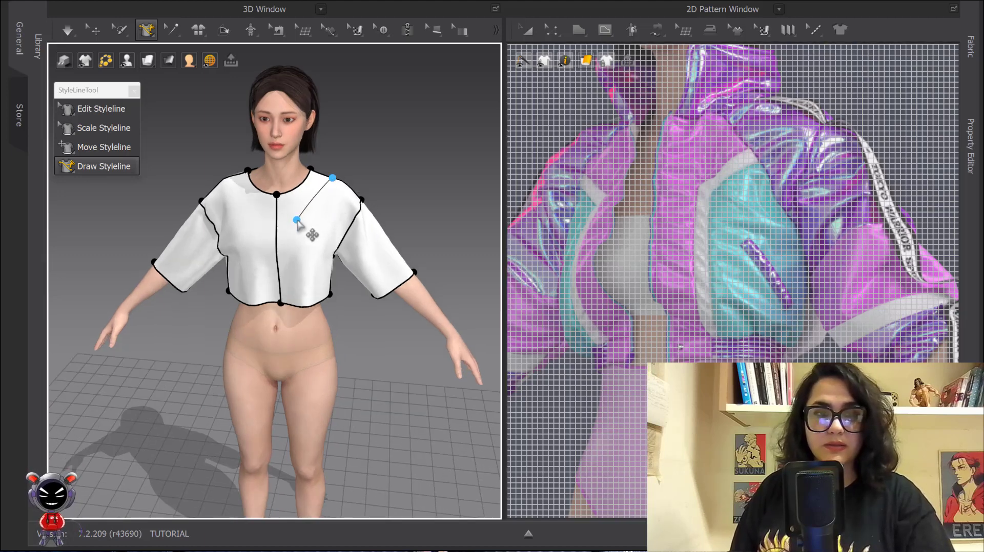
{"action": "double_click", "coordinate": [290, 282]}
{"action": "left_click", "coordinate": [292, 306]}
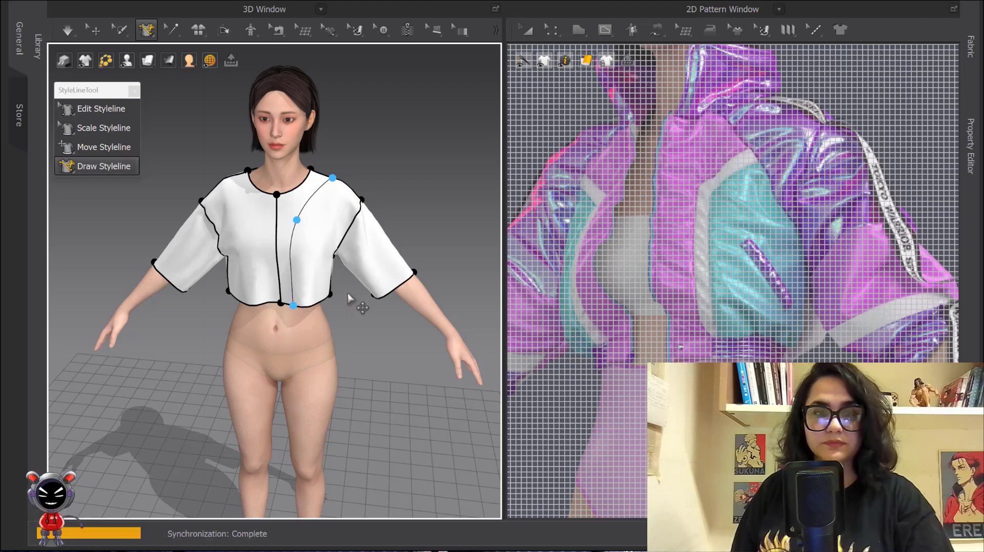
Step: Check the sewing between the split front panels in the 2D patterns and undo the shoulder-to-hem styleline
{"action": "scroll", "coordinate": [556, 268], "scroll_direction": "down", "scroll_amount": 3}
{"action": "middle_click_drag", "start_coordinate": [556, 268], "coordinate": [851, 226]}
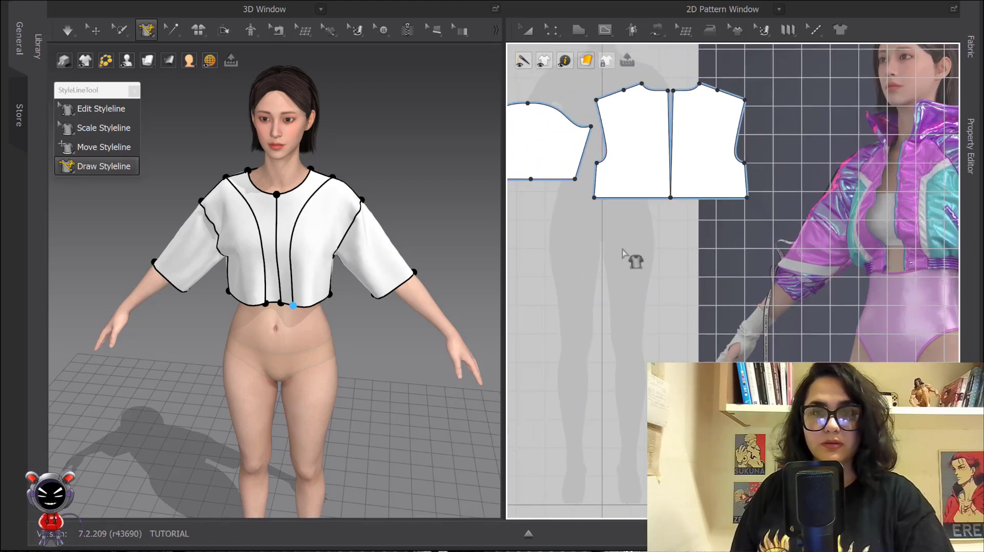
{"action": "middle_click_drag", "start_coordinate": [569, 248], "coordinate": [798, 276]}
{"action": "scroll", "coordinate": [629, 192], "scroll_direction": "up", "scroll_amount": 4}
{"action": "scroll", "coordinate": [601, 163], "scroll_direction": "up", "scroll_amount": 2}
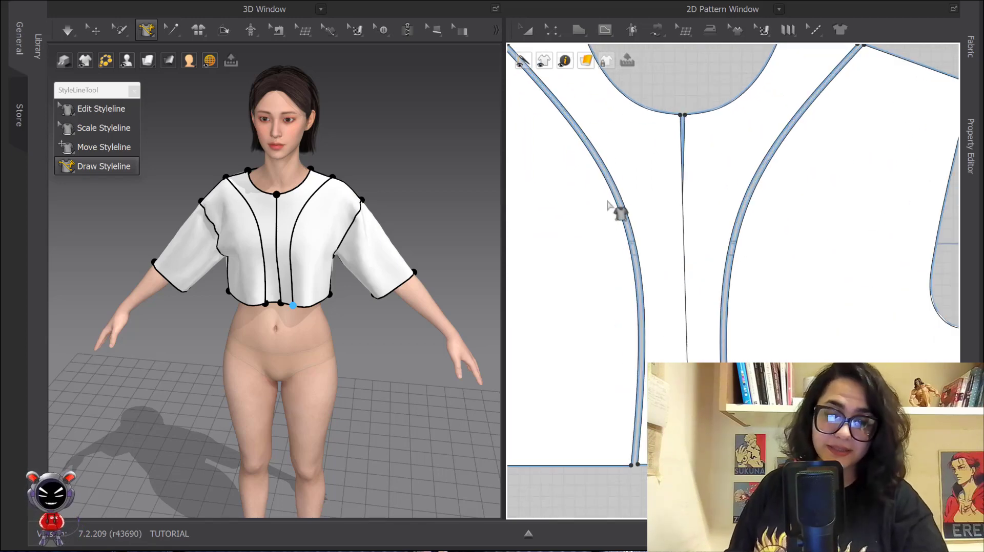
{"action": "key", "text": "b"}
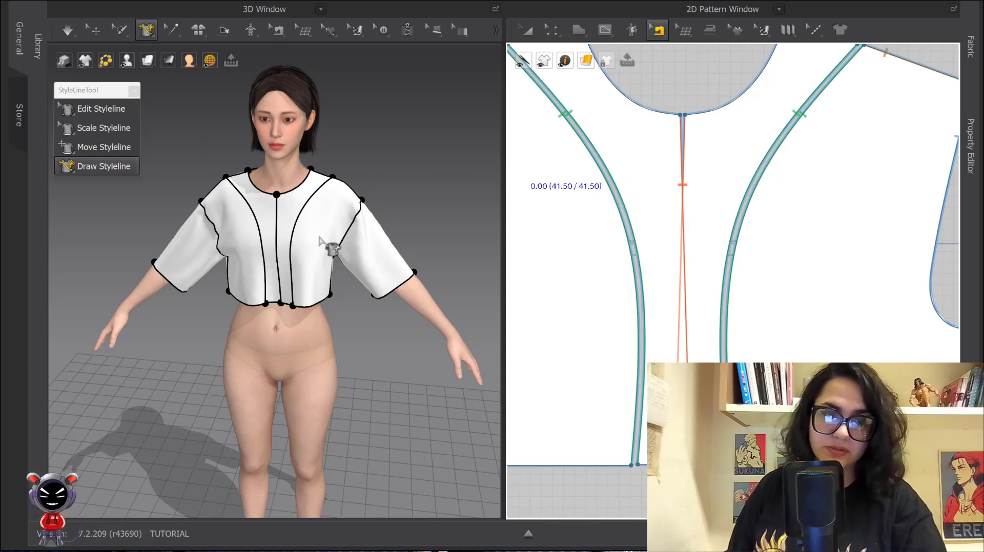
{"action": "key", "text": "ctrl+z"}
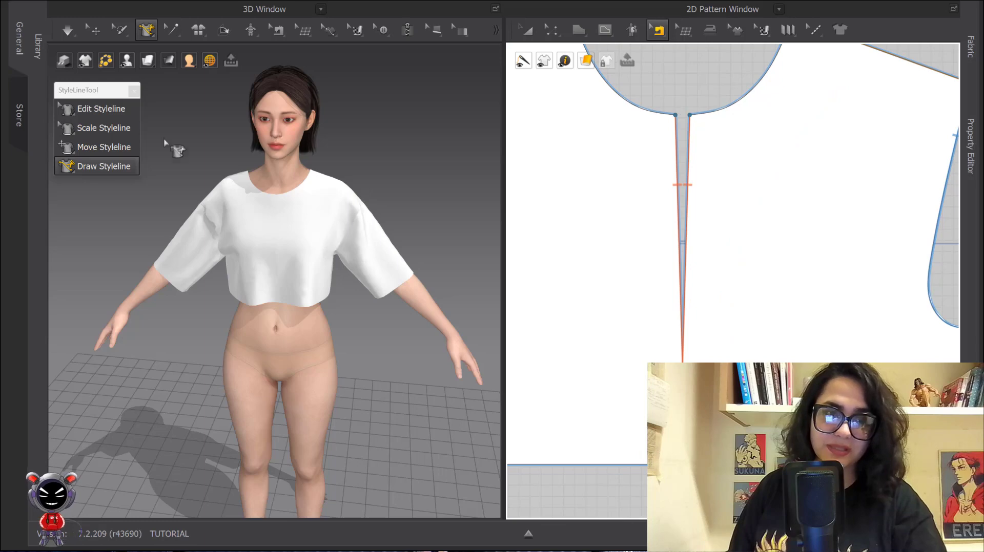
Step: Draw a diagonal styleline across the front from the neckline near the centre to the underarm, following the reference jacket
{"action": "left_click", "coordinate": [104, 165]}
{"action": "scroll", "coordinate": [405, 219], "scroll_direction": "down", "scroll_amount": 1}
{"action": "scroll", "coordinate": [681, 257], "scroll_direction": "down", "scroll_amount": 3}
{"action": "middle_click_drag", "start_coordinate": [728, 307], "coordinate": [445, 231]}
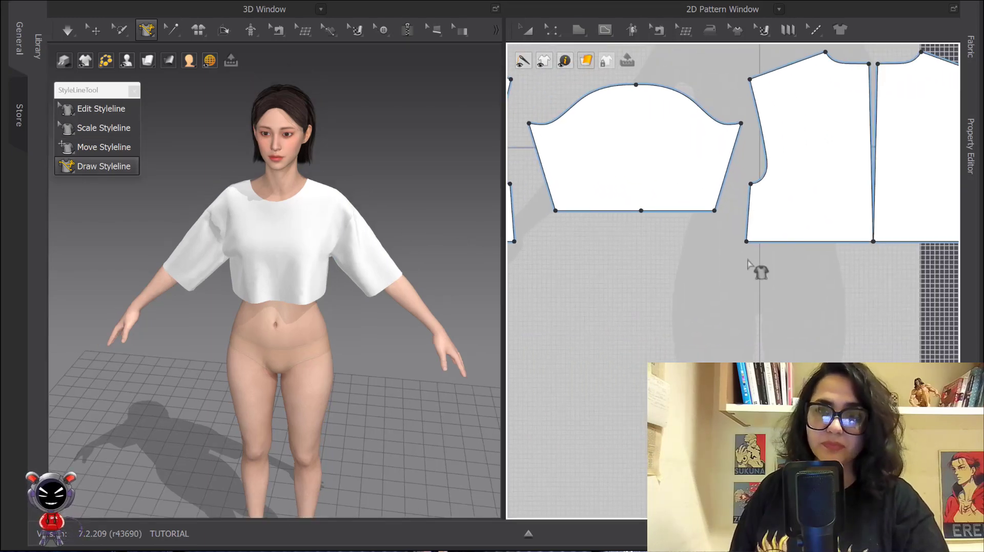
{"action": "middle_click_drag", "start_coordinate": [876, 272], "coordinate": [611, 256]}
{"action": "scroll", "coordinate": [611, 256], "scroll_direction": "down", "scroll_amount": 2}
{"action": "middle_click_drag", "start_coordinate": [880, 202], "coordinate": [680, 152]}
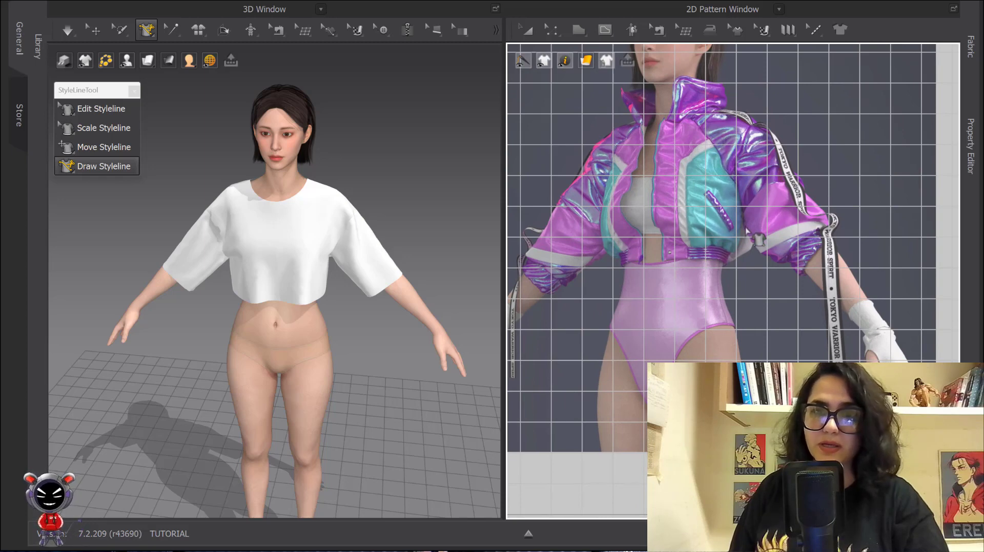
{"action": "right_click_drag", "start_coordinate": [293, 285], "coordinate": [349, 261]}
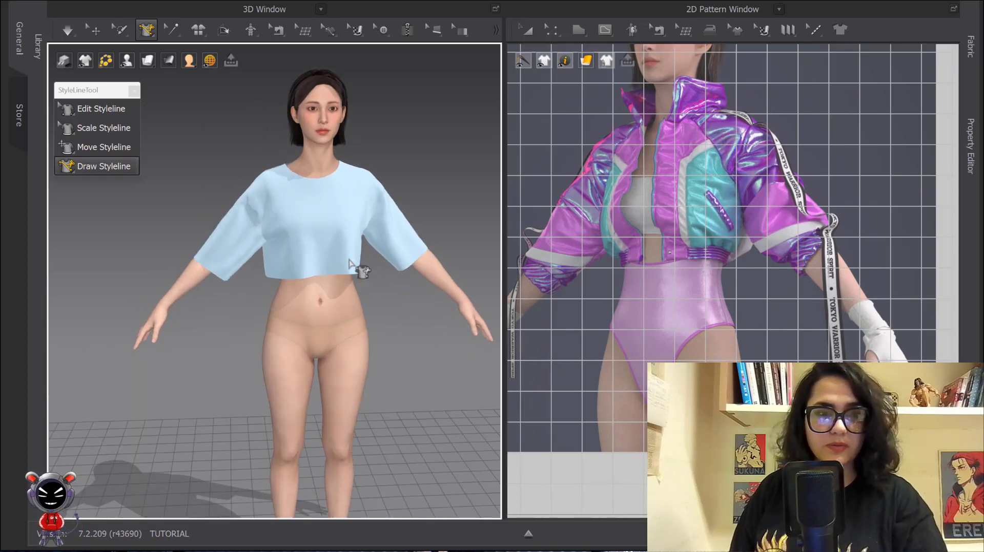
{"action": "scroll", "coordinate": [350, 264], "scroll_direction": "up", "scroll_amount": 5}
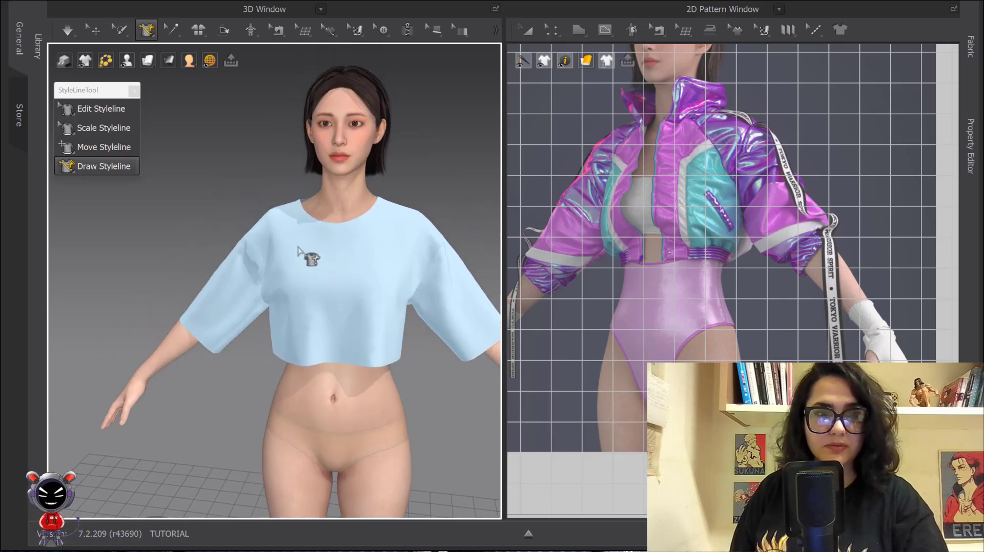
{"action": "left_click", "coordinate": [298, 247]}
{"action": "right_click_drag", "start_coordinate": [327, 267], "coordinate": [339, 270]}
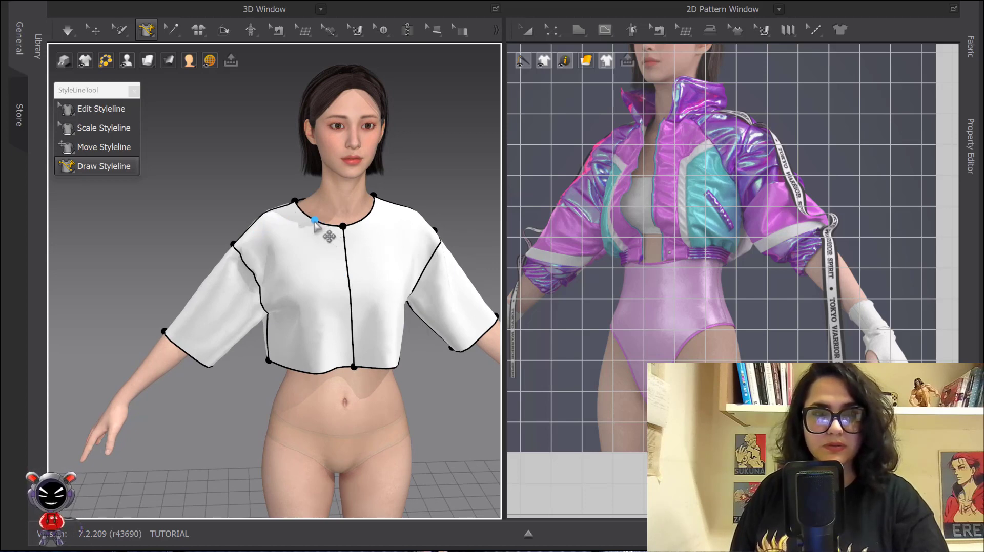
{"action": "left_click", "coordinate": [320, 222]}
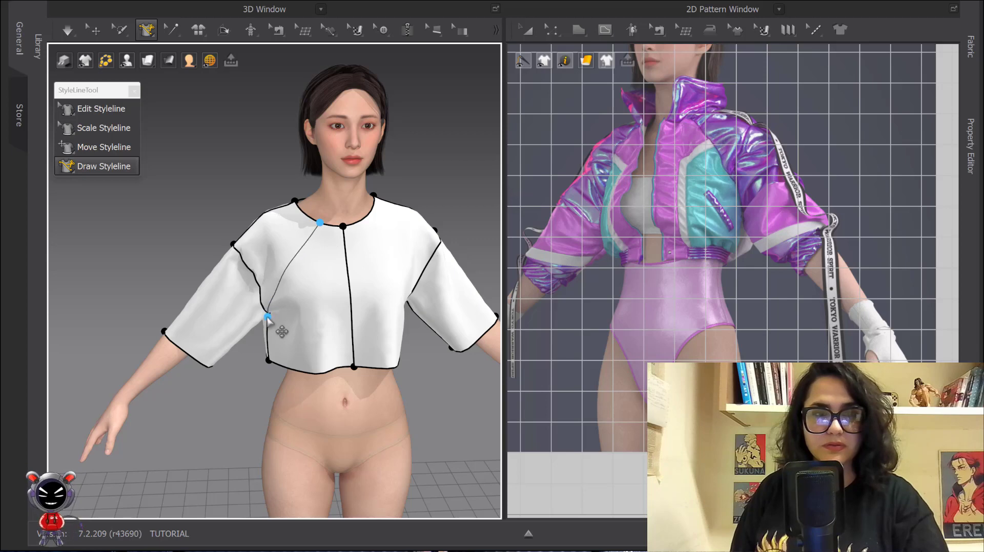
{"action": "left_click", "coordinate": [267, 316]}
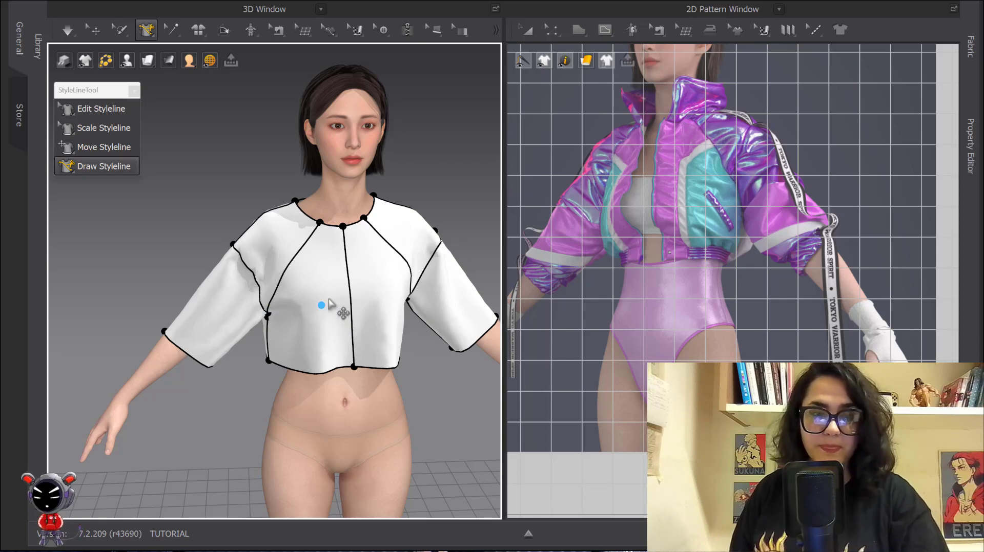
{"action": "left_click", "coordinate": [299, 261]}
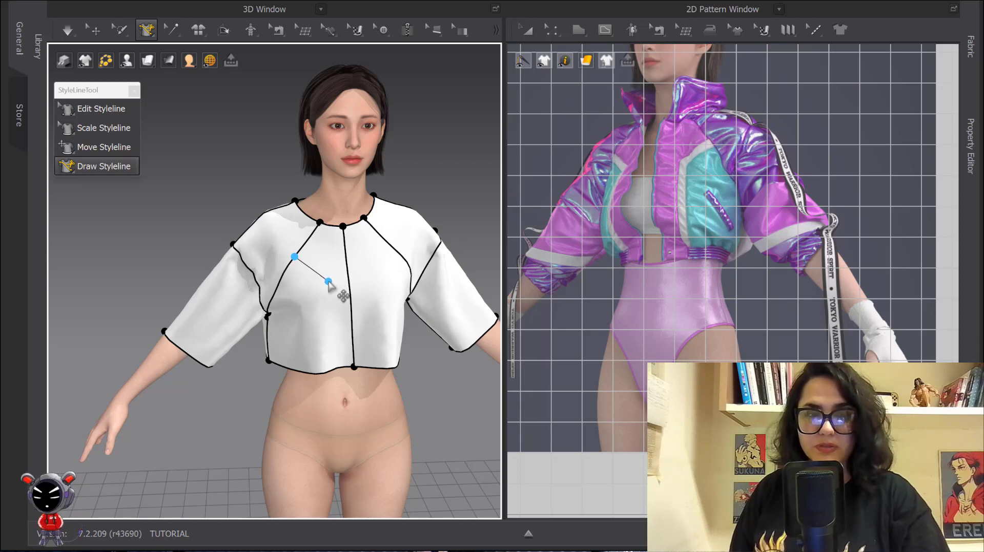
{"action": "left_click", "coordinate": [328, 281]}
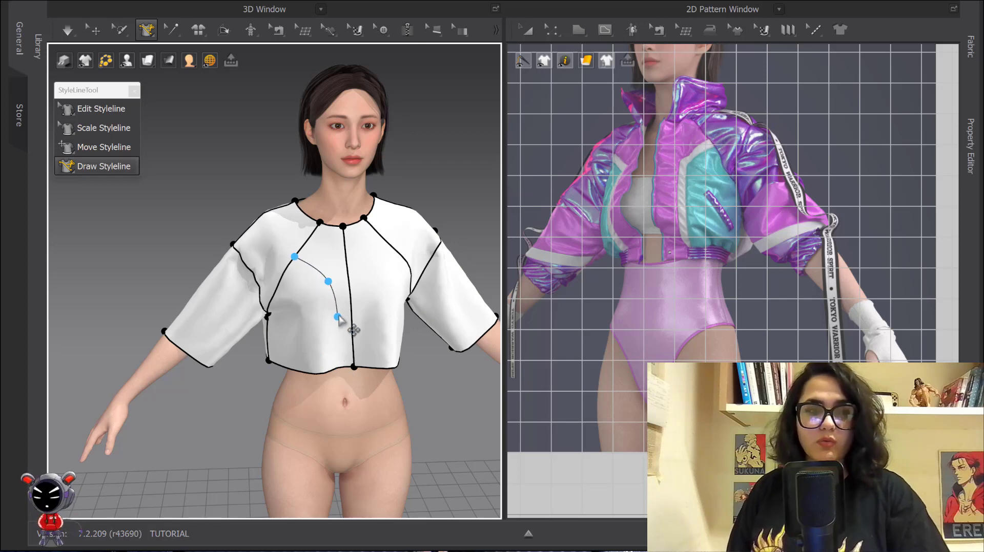
{"action": "key", "text": "Escape"}
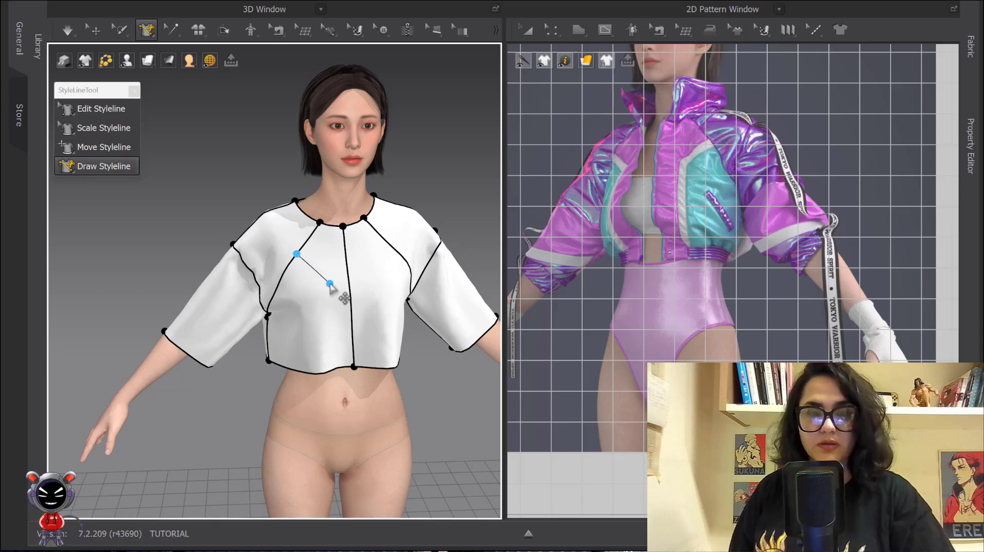
Step: Draw an angled panel styleline from the upper diagonal seam to mid-chest and straight down to the front hem
{"action": "double_click", "coordinate": [329, 284]}
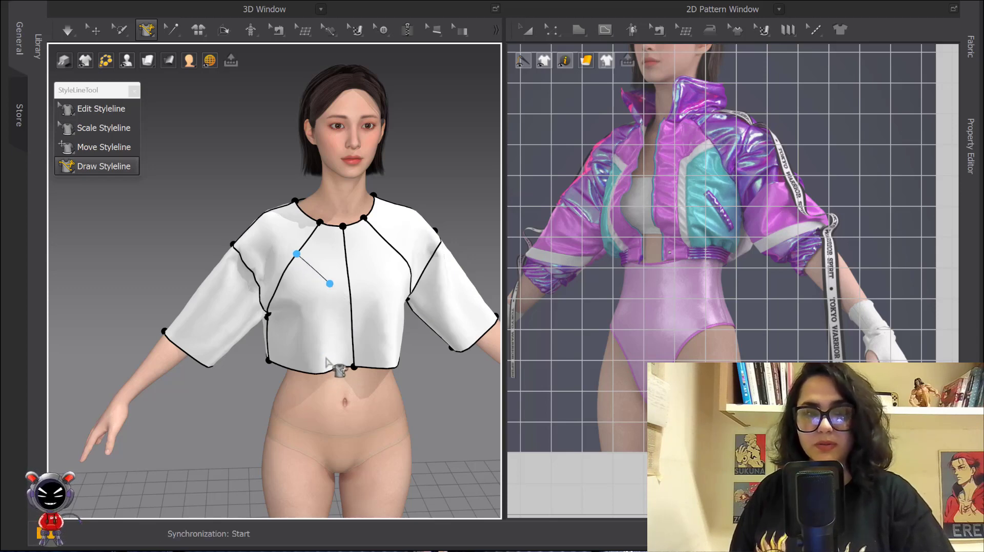
{"action": "left_click", "coordinate": [329, 284]}
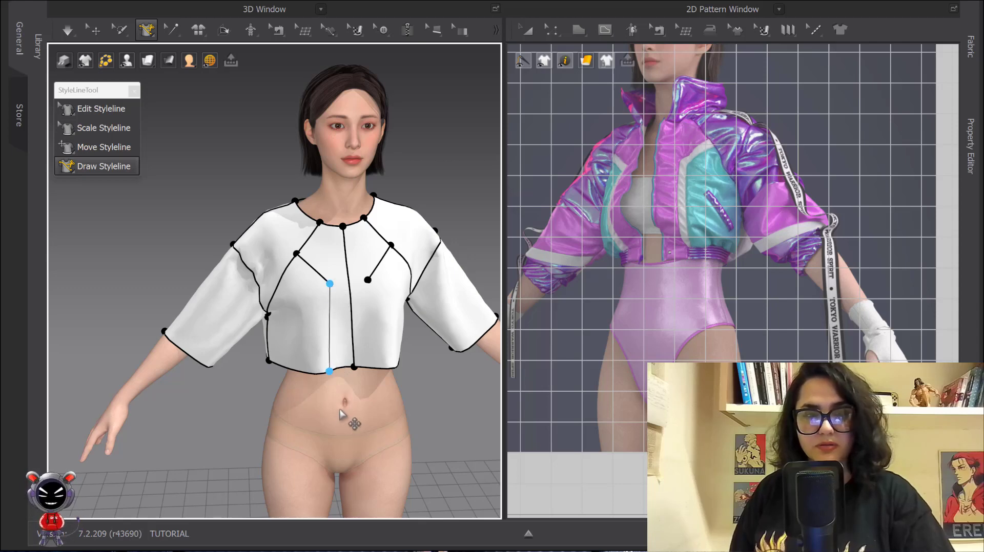
{"action": "mouse_move", "coordinate": [364, 375]}
{"action": "right_mouse_down"}
{"action": "mouse_move", "coordinate": [351, 368]}
{"action": "mouse_move", "coordinate": [368, 366]}
{"action": "right_mouse_up"}
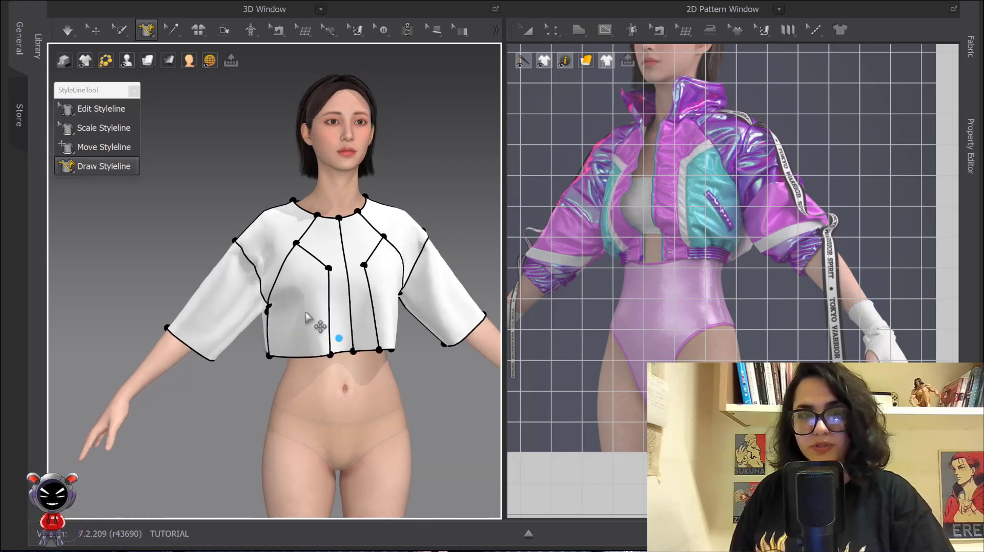
Step: Draw a second, parallel angled styleline just outside the first one, from the diagonal seam down to the hem, forming a narrow strip
{"action": "left_click", "coordinate": [298, 246]}
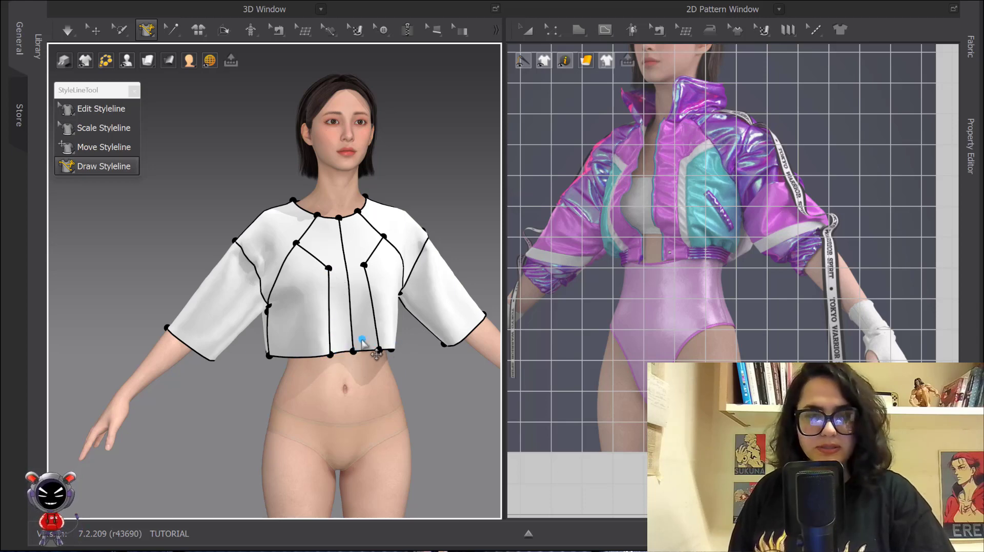
{"action": "scroll", "coordinate": [361, 341], "scroll_direction": "up", "scroll_amount": 1}
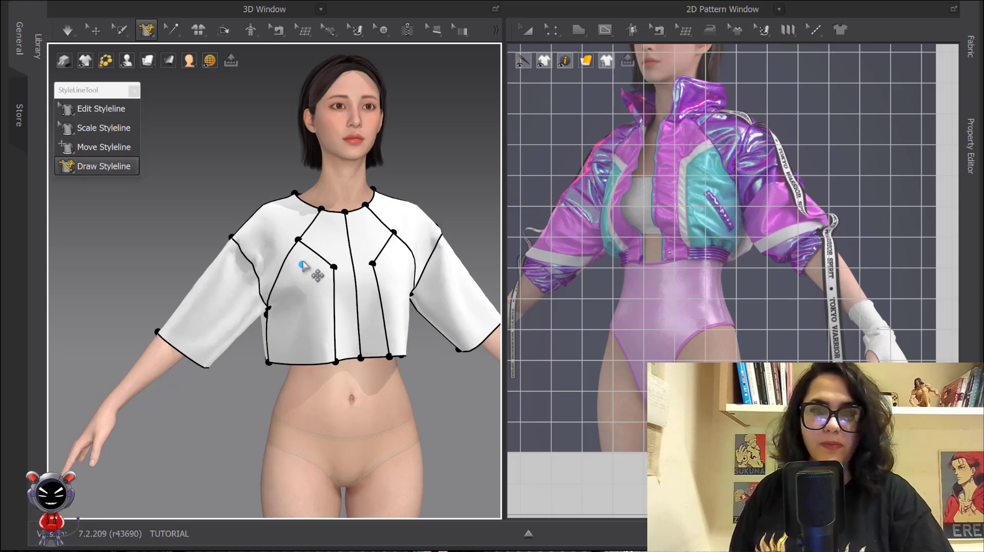
{"action": "scroll", "coordinate": [307, 259], "scroll_direction": "up", "scroll_amount": 1}
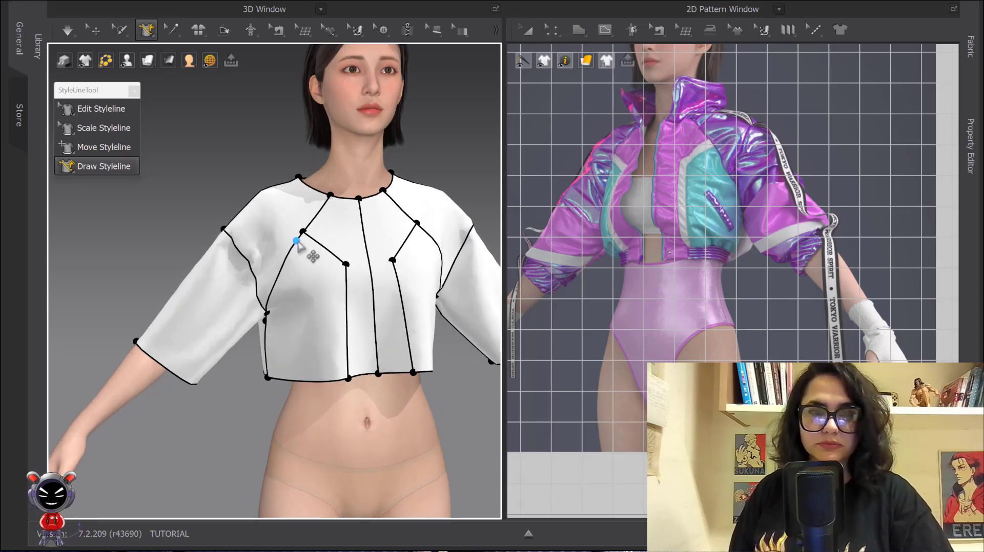
{"action": "left_click", "coordinate": [297, 241]}
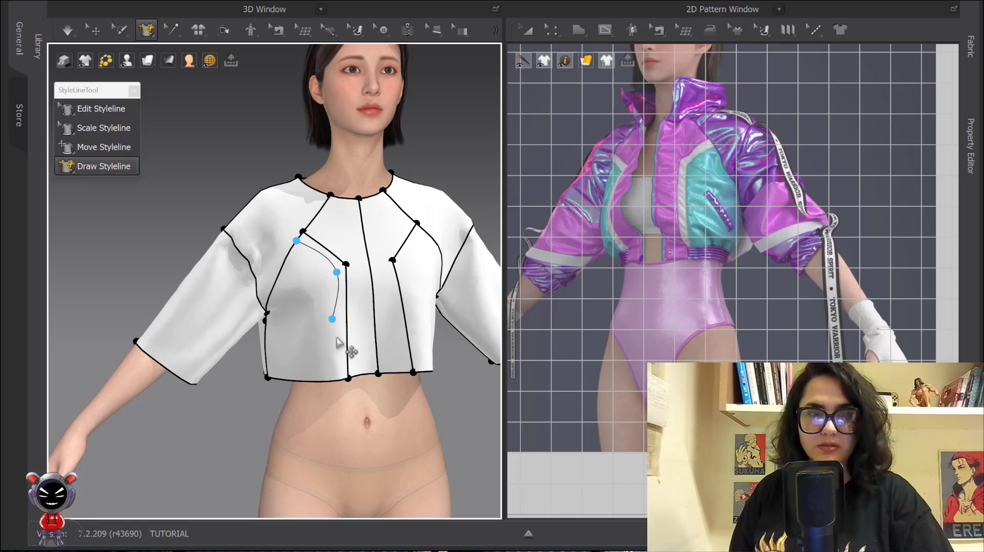
{"action": "left_click", "coordinate": [336, 273]}
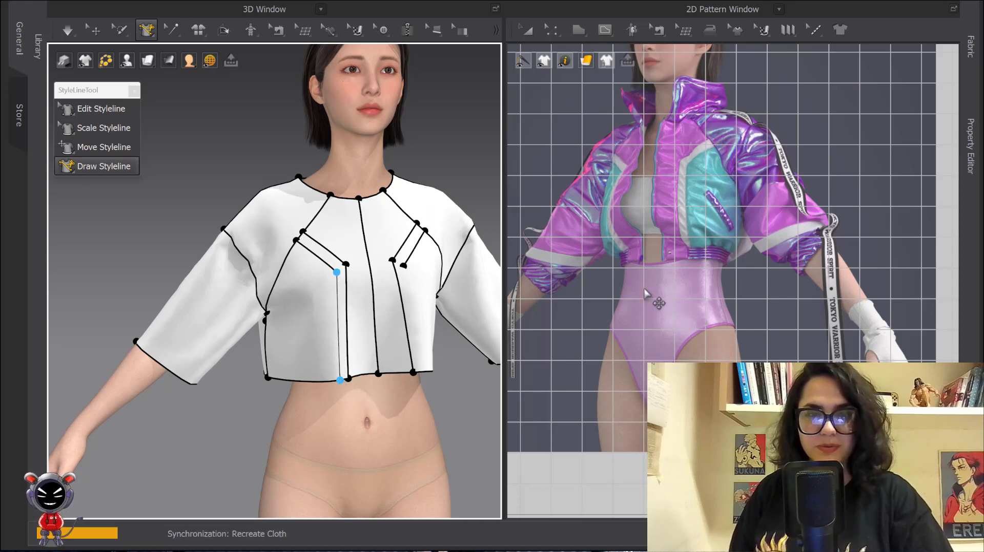
{"action": "scroll", "coordinate": [622, 287], "scroll_direction": "down", "scroll_amount": 3}
{"action": "scroll", "coordinate": [622, 287], "scroll_direction": "down", "scroll_amount": 2}
{"action": "scroll", "coordinate": [626, 261], "scroll_direction": "up", "scroll_amount": 5}
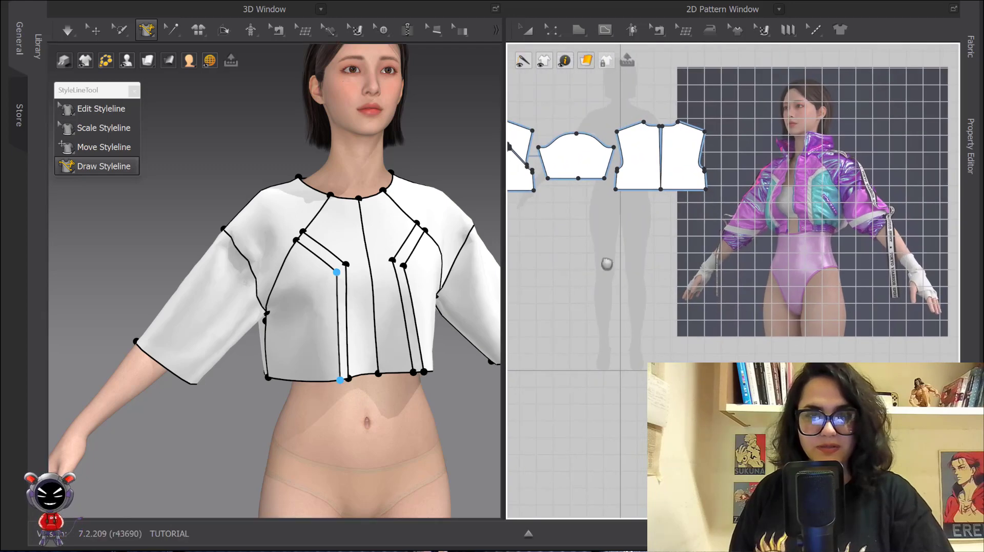
{"action": "scroll", "coordinate": [628, 262], "scroll_direction": "up", "scroll_amount": 3}
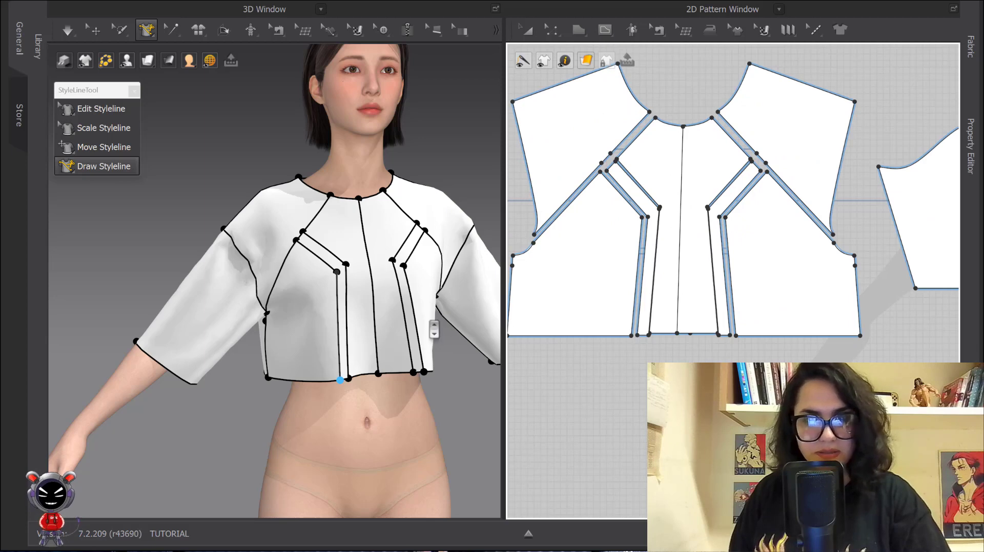
Step: Compare the front panel stylelines on the garment with the reference jacket's front and sleeve seams
{"action": "mouse_move", "coordinate": [441, 331]}
{"action": "right_mouse_down"}
{"action": "mouse_move", "coordinate": [395, 330]}
{"action": "mouse_move", "coordinate": [423, 334]}
{"action": "right_mouse_up"}
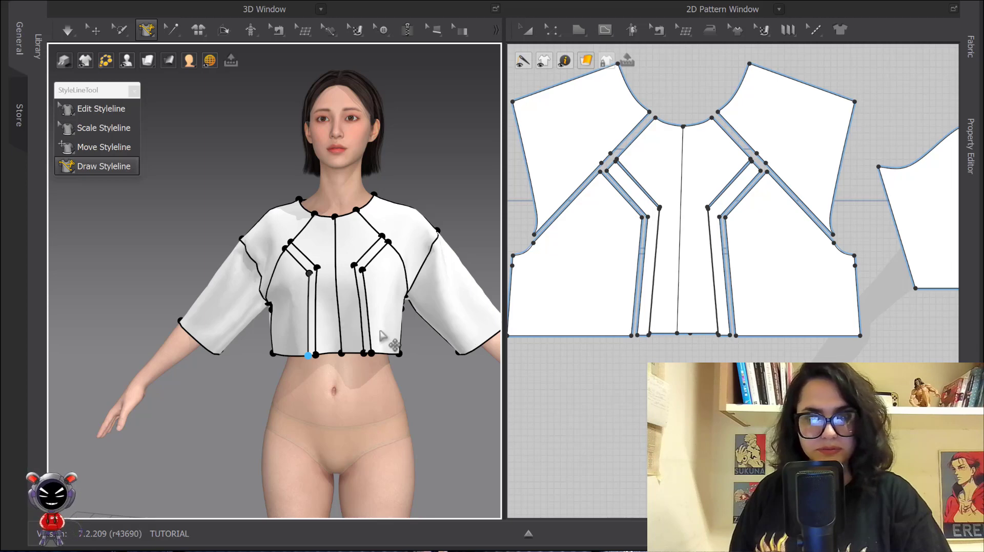
{"action": "scroll", "coordinate": [315, 315], "scroll_direction": "down", "scroll_amount": 4}
{"action": "right_click_drag", "start_coordinate": [314, 311], "coordinate": [310, 311]}
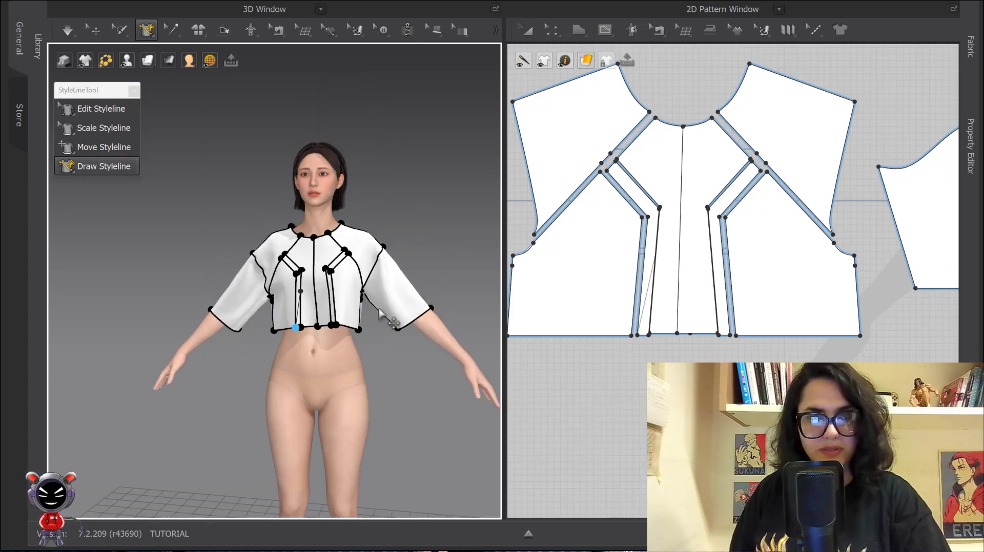
{"action": "scroll", "coordinate": [732, 311], "scroll_direction": "down", "scroll_amount": 4}
{"action": "middle_click_drag", "start_coordinate": [719, 312], "coordinate": [512, 311]}
{"action": "scroll", "coordinate": [795, 307], "scroll_direction": "down", "scroll_amount": 3}
{"action": "middle_click_drag", "start_coordinate": [794, 307], "coordinate": [704, 256]}
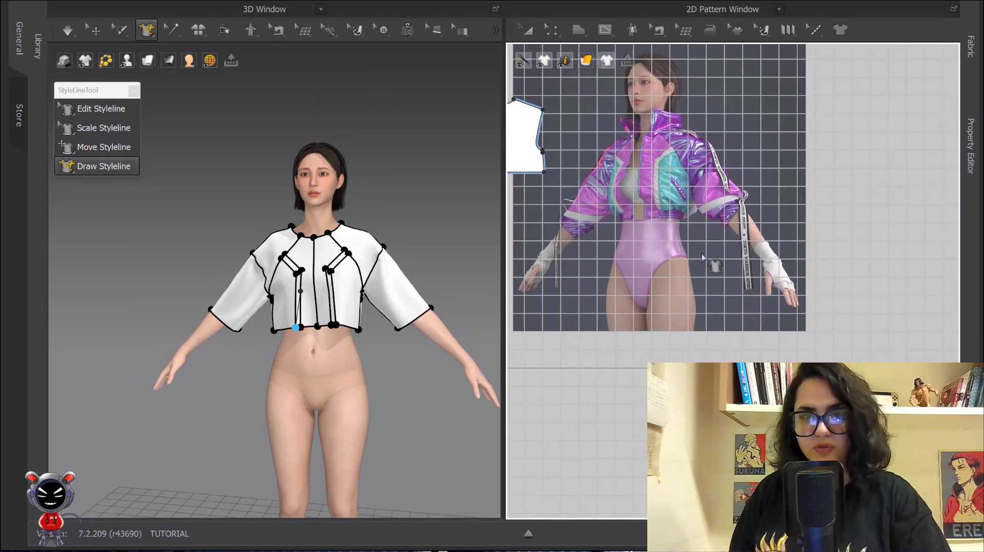
{"action": "scroll", "coordinate": [641, 190], "scroll_direction": "up", "scroll_amount": 6}
{"action": "middle_click_drag", "start_coordinate": [640, 191], "coordinate": [697, 284]}
{"action": "scroll", "coordinate": [698, 284], "scroll_direction": "down", "scroll_amount": 3}
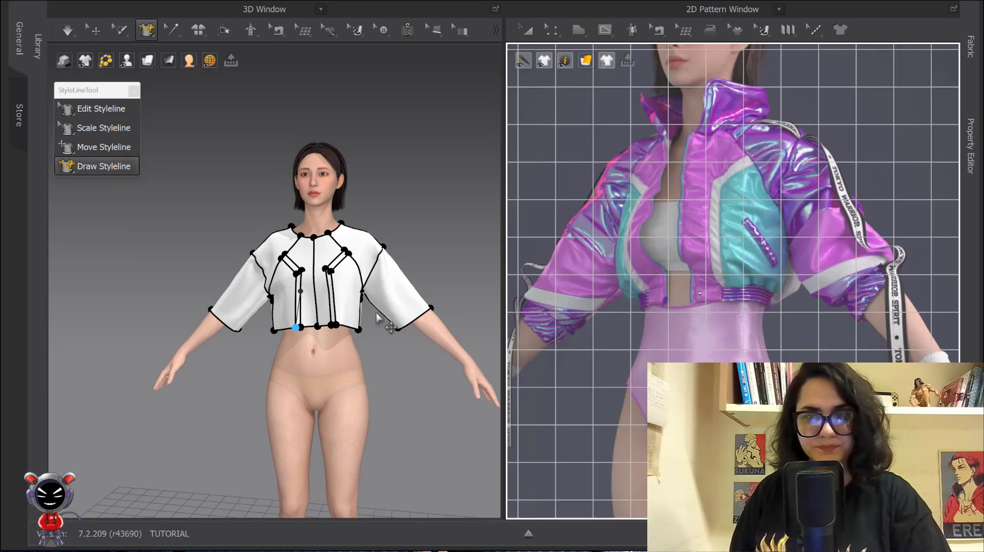
{"action": "middle_click_drag", "start_coordinate": [346, 314], "coordinate": [375, 287]}
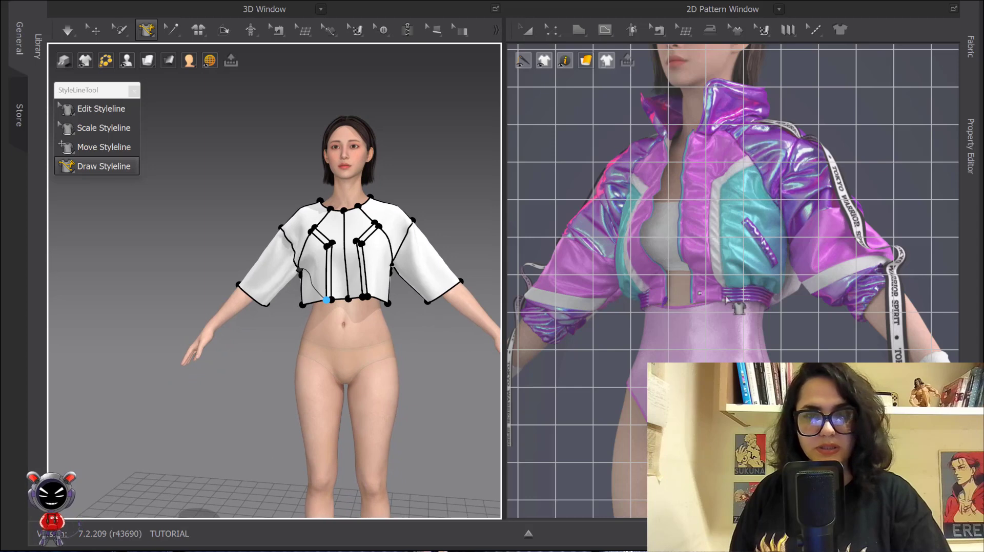
{"action": "mouse_move", "coordinate": [405, 290]}
{"action": "right_mouse_down"}
{"action": "mouse_move", "coordinate": [366, 287]}
{"action": "mouse_move", "coordinate": [423, 284]}
{"action": "right_mouse_up"}
{"action": "middle_click_drag", "start_coordinate": [425, 285], "coordinate": [326, 266]}
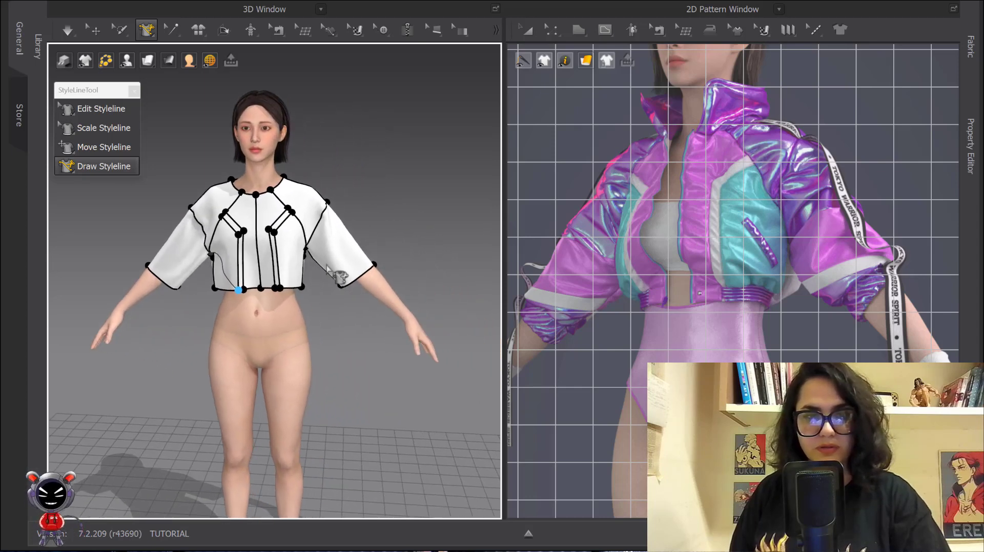
{"action": "scroll", "coordinate": [328, 270], "scroll_direction": "up", "scroll_amount": 5}
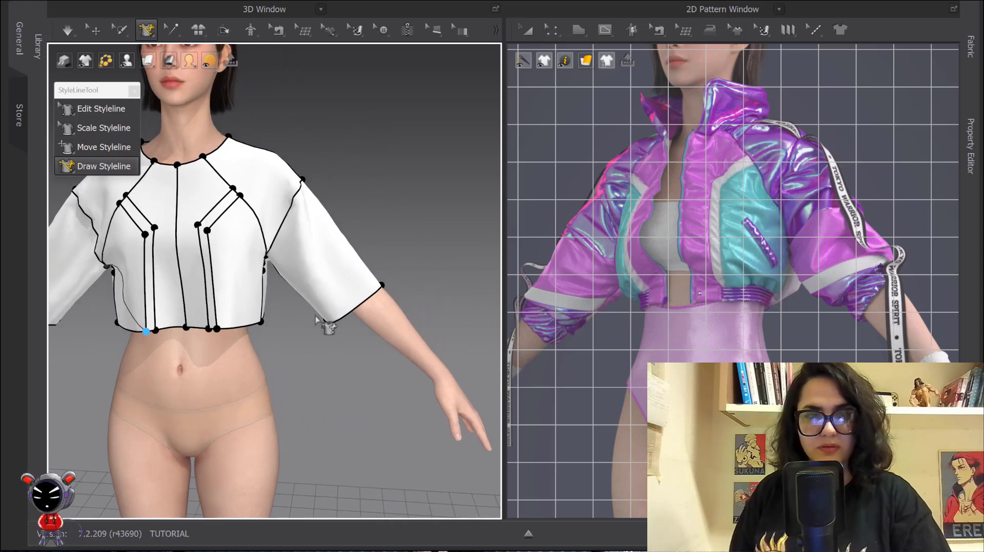
{"action": "right_click_drag", "start_coordinate": [316, 318], "coordinate": [316, 284]}
{"action": "scroll", "coordinate": [291, 294], "scroll_direction": "down", "scroll_amount": 3}
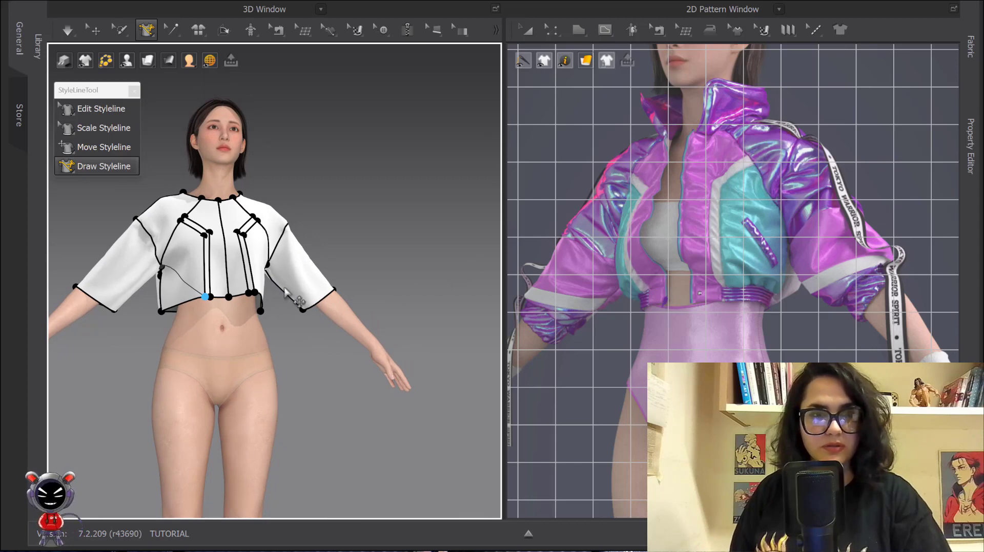
Step: Draw a styleline around the lower sleeve just above the hem, joining front and back to separate the cuff
{"action": "key", "text": "Escape"}
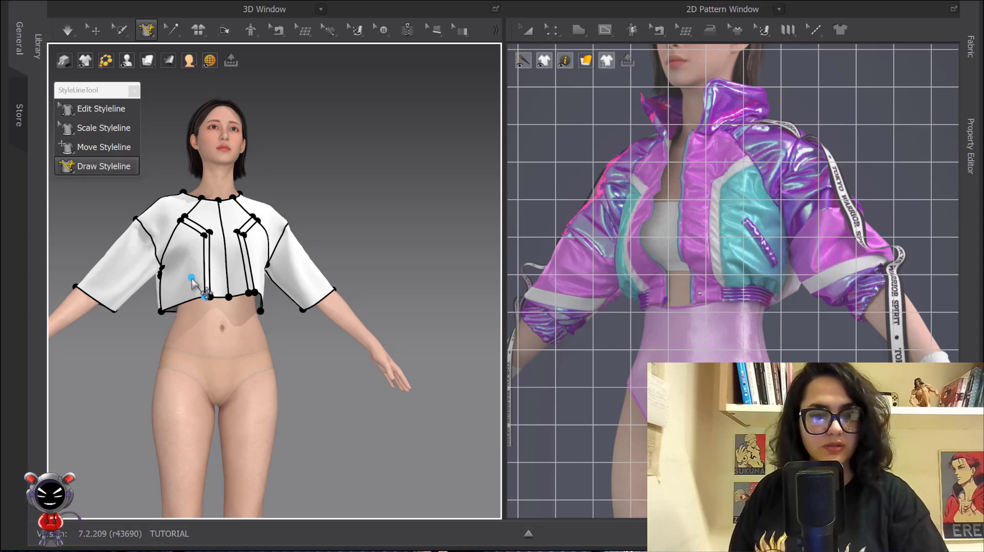
{"action": "left_click", "coordinate": [285, 293]}
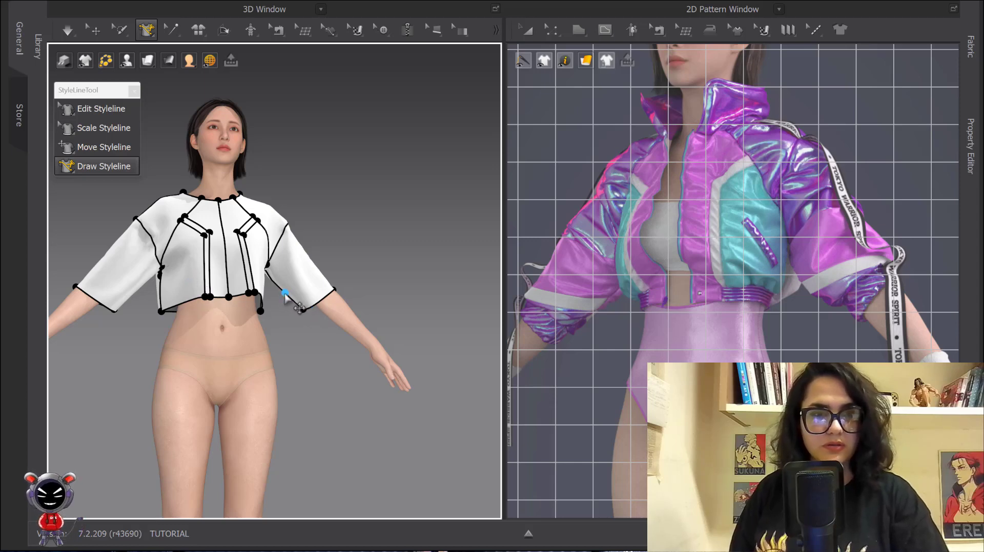
{"action": "left_click", "coordinate": [303, 287]}
{"action": "right_click_drag", "start_coordinate": [303, 288], "coordinate": [237, 280]}
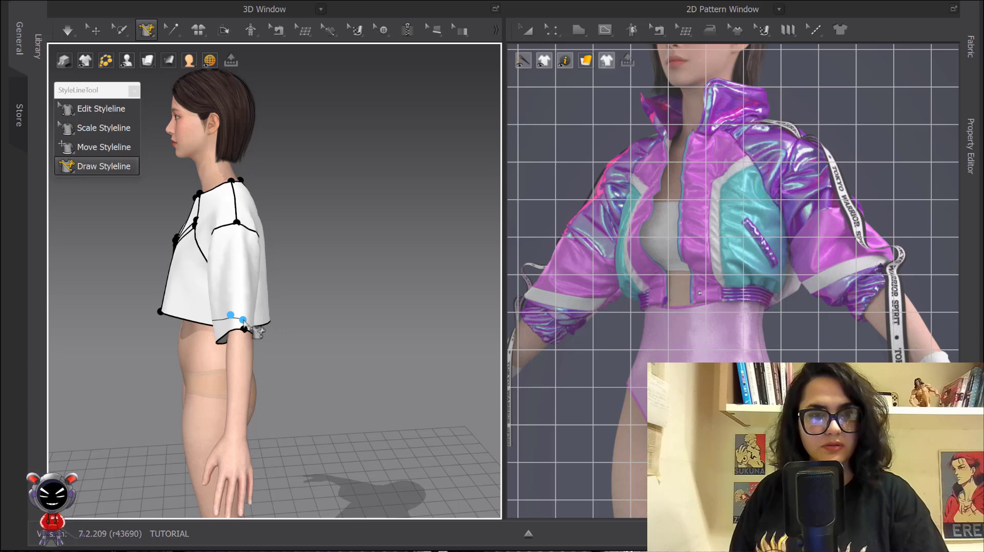
{"action": "right_click_drag", "start_coordinate": [248, 322], "coordinate": [117, 290]}
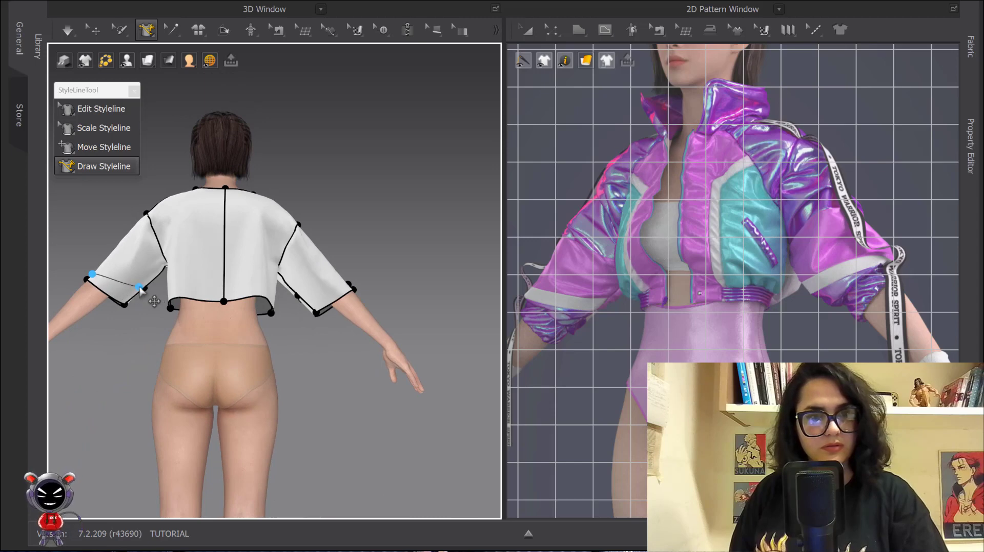
{"action": "left_click", "coordinate": [144, 288]}
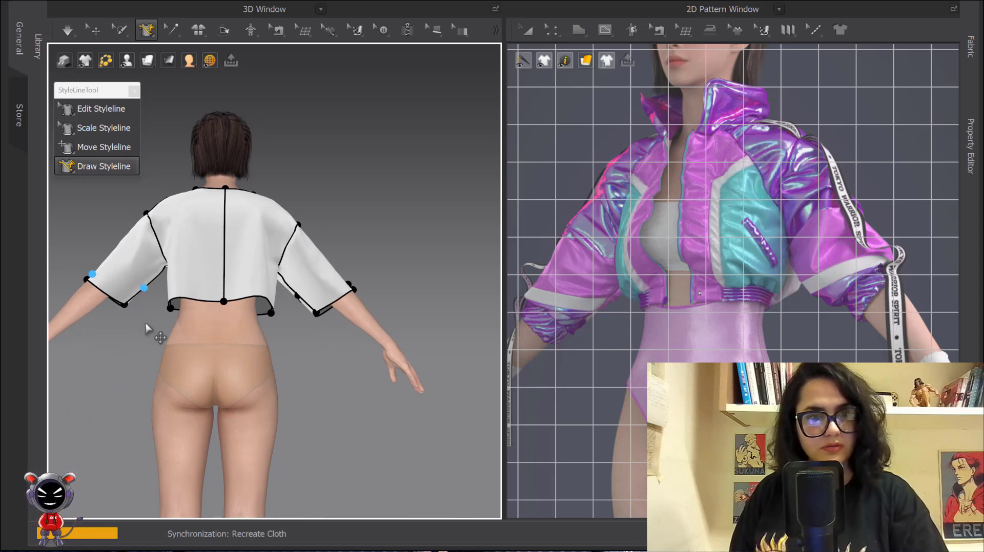
{"action": "right_click_drag", "start_coordinate": [116, 290], "coordinate": [165, 295]}
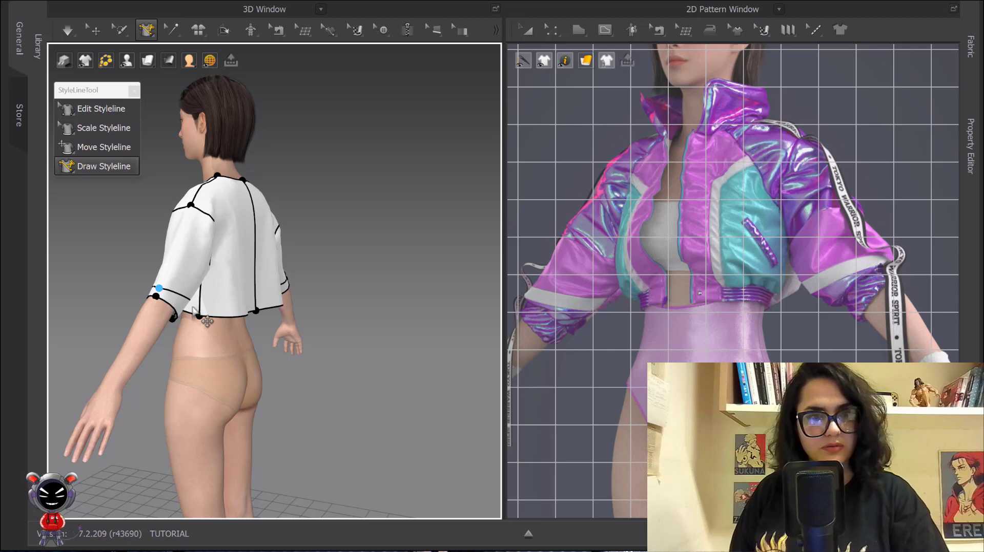
{"action": "mouse_move", "coordinate": [193, 310]}
{"action": "right_mouse_down"}
{"action": "mouse_move", "coordinate": [226, 313]}
{"action": "mouse_move", "coordinate": [201, 320]}
{"action": "right_mouse_up"}
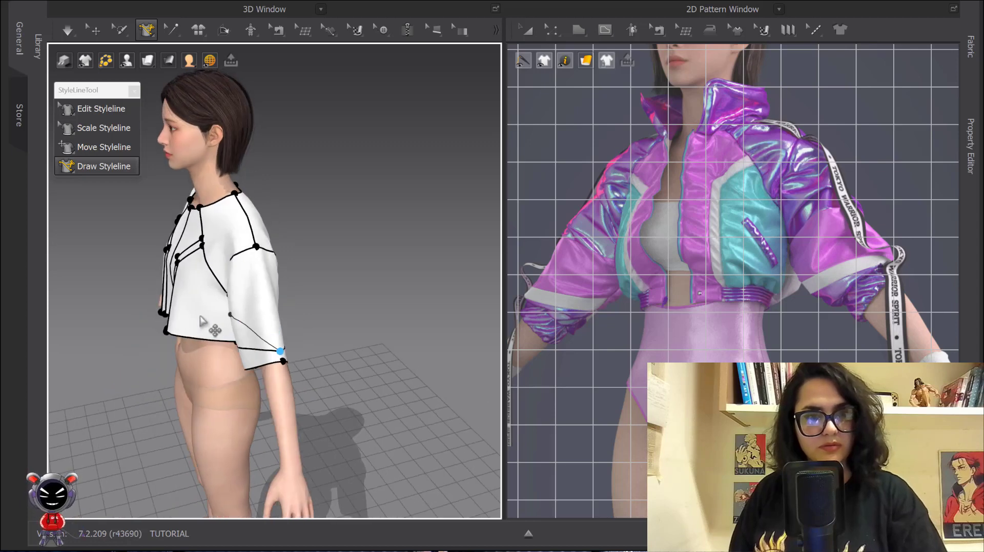
{"action": "key", "text": "Escape"}
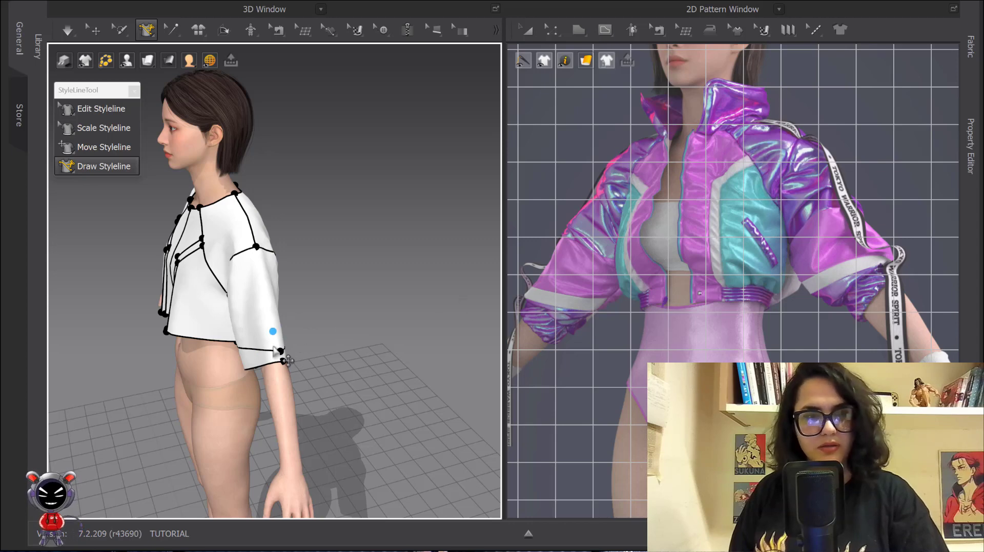
Step: Draw a second styleline around the middle of the sleeve, continuing from the front underarm side across the back
{"action": "right_click_drag", "start_coordinate": [277, 350], "coordinate": [300, 289]}
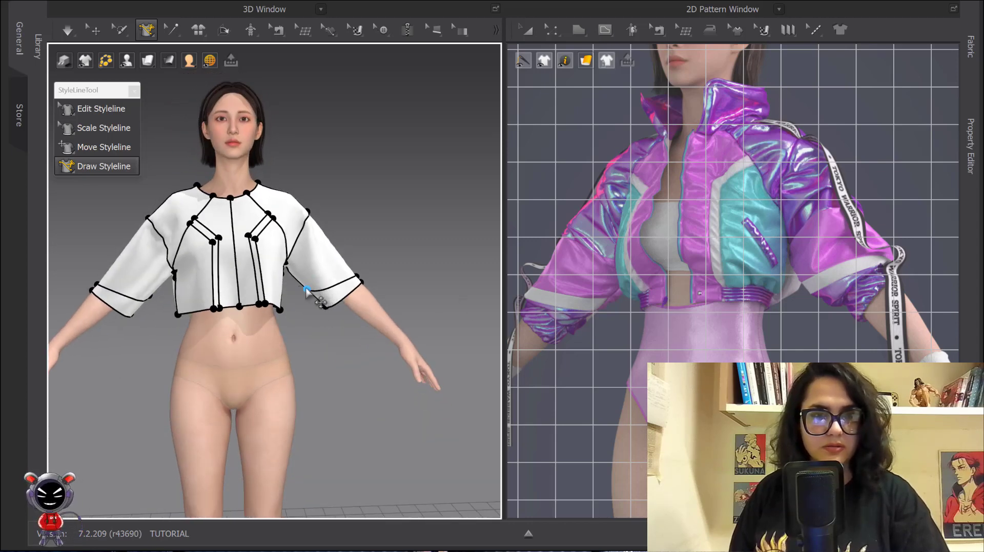
{"action": "right_click_drag", "start_coordinate": [334, 279], "coordinate": [172, 278]}
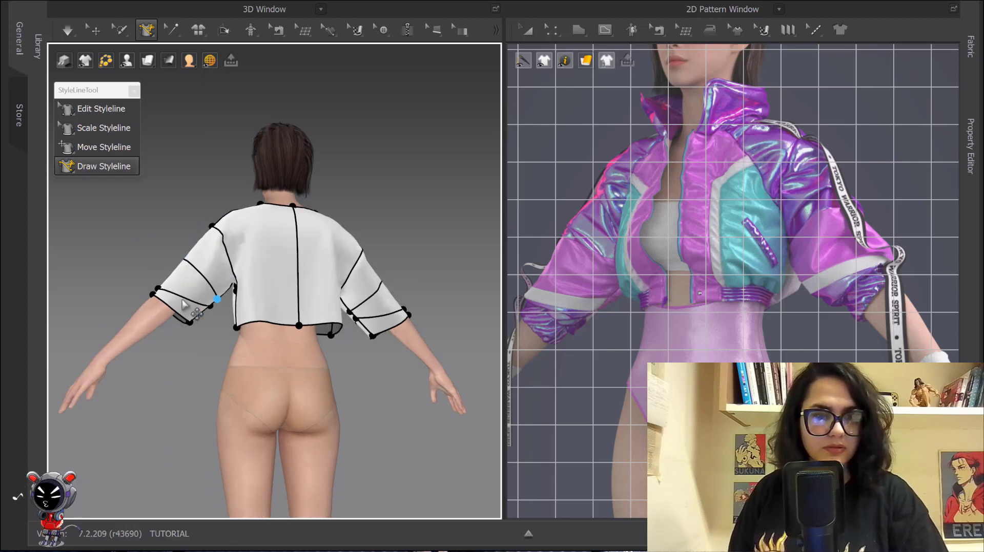
{"action": "right_click_drag", "start_coordinate": [194, 311], "coordinate": [387, 343]}
Step: Move the sleeve's cuff piece down in the 2D patterns to separate it from the middle sleeve panel
{"action": "scroll", "coordinate": [379, 338], "scroll_direction": "down", "scroll_amount": 3}
{"action": "scroll", "coordinate": [597, 303], "scroll_direction": "down", "scroll_amount": 6}
{"action": "middle_click_drag", "start_coordinate": [686, 349], "coordinate": [755, 302]}
{"action": "scroll", "coordinate": [635, 256], "scroll_direction": "up", "scroll_amount": 4}
{"action": "middle_click_drag", "start_coordinate": [612, 222], "coordinate": [850, 338]}
{"action": "scroll", "coordinate": [637, 274], "scroll_direction": "up", "scroll_amount": 5}
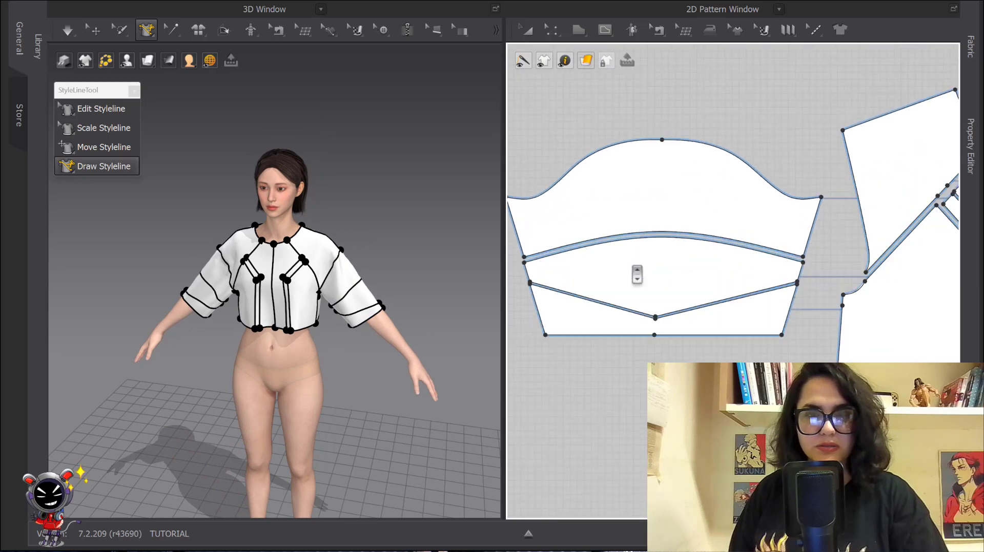
{"action": "left_click", "coordinate": [528, 30]}
{"action": "left_click", "coordinate": [733, 324]}
{"action": "left_click_drag", "start_coordinate": [733, 325], "coordinate": [738, 345]}
{"action": "left_click", "coordinate": [749, 361]}
{"action": "middle_click_drag", "start_coordinate": [750, 384], "coordinate": [695, 365]}
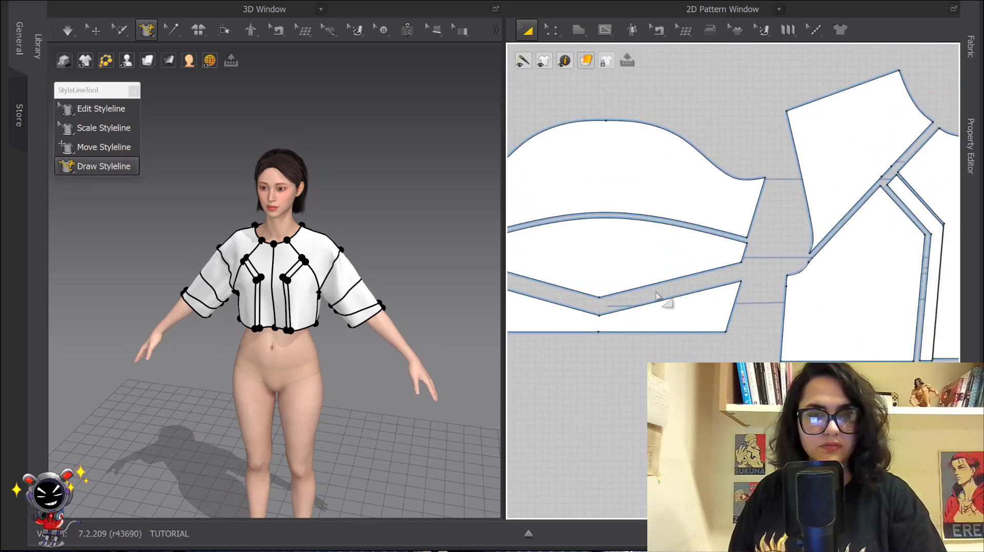
Step: Offset the lower edge of the middle sleeve panel as an internal line at 2 cm with Extend enabled
{"action": "key", "text": "z"}
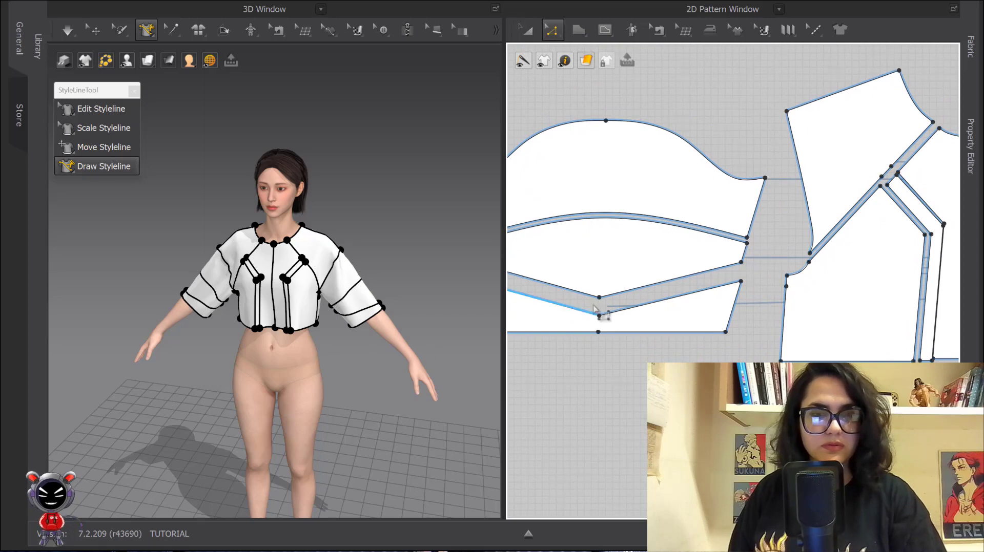
{"action": "left_click", "coordinate": [630, 292]}
{"action": "right_click", "coordinate": [573, 291]}
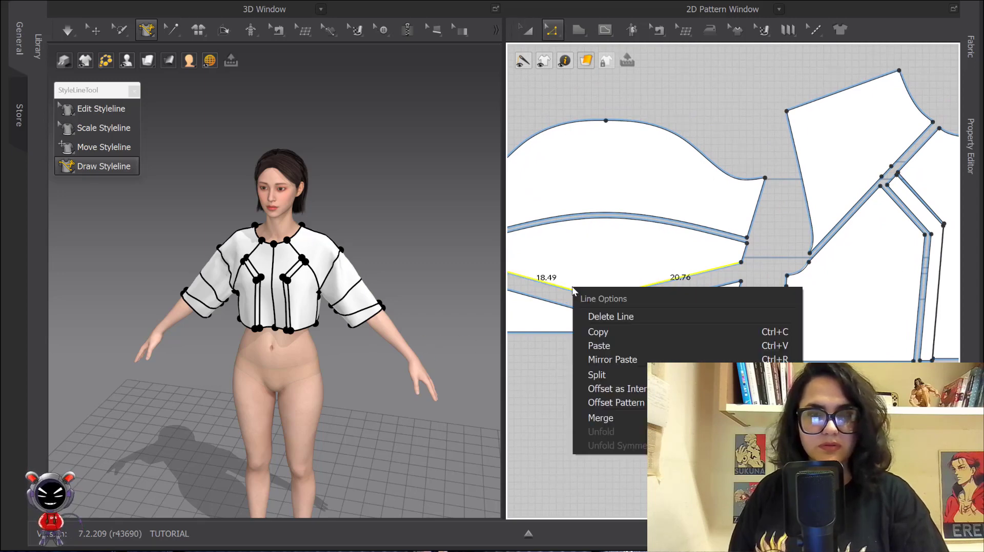
{"action": "left_click", "coordinate": [615, 389]}
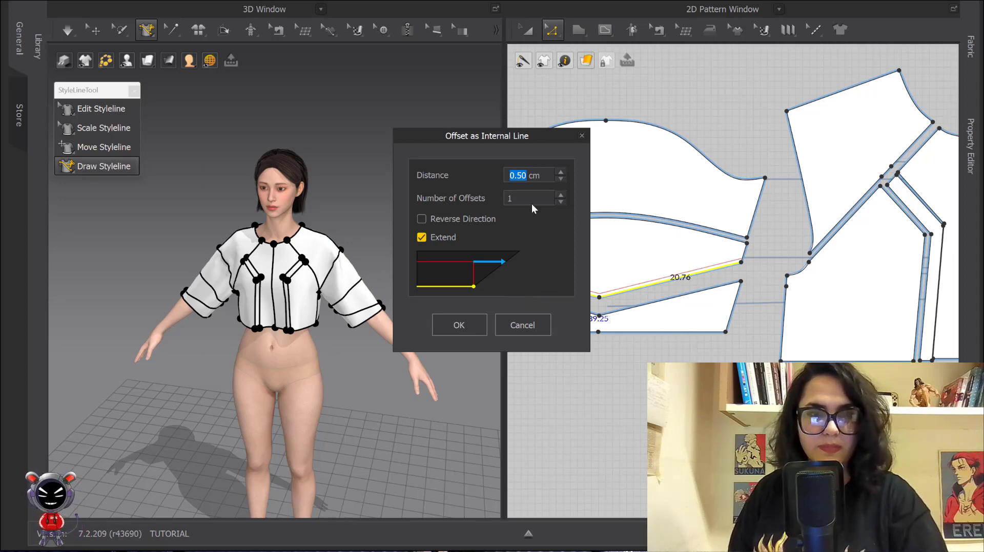
{"action": "type", "text": "2"}
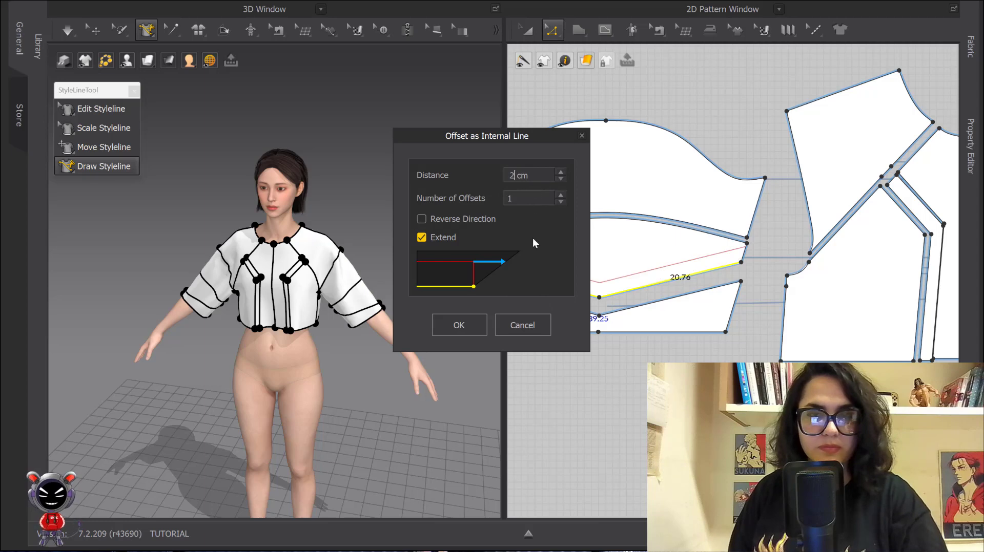
{"action": "left_click", "coordinate": [459, 322]}
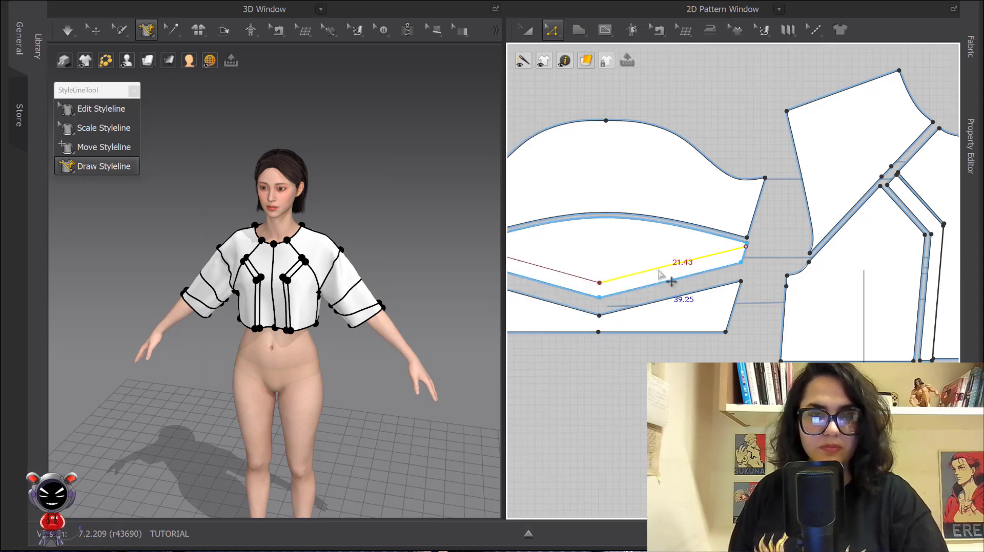
{"action": "right_click", "coordinate": [619, 289]}
{"action": "key", "text": "Escape"}
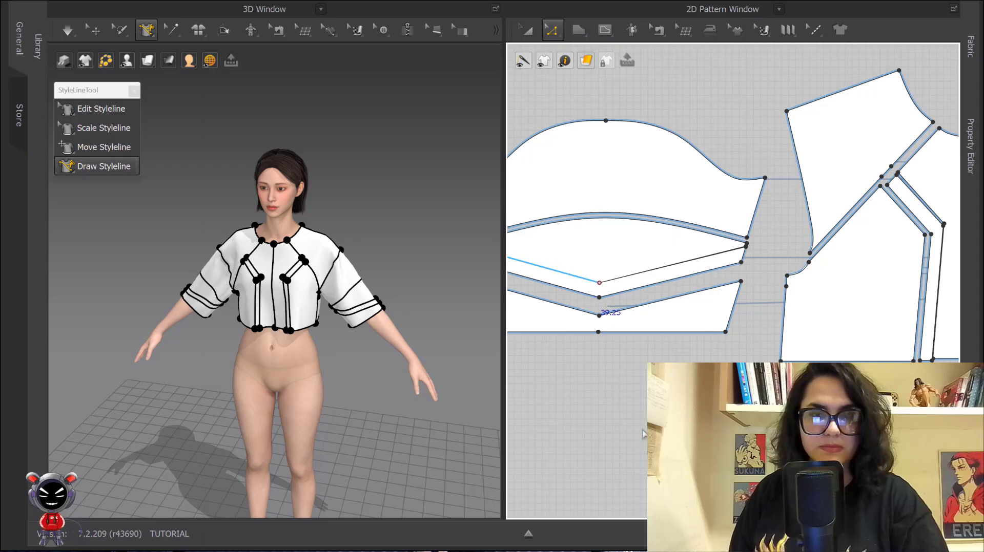
Step: Cut and sew the middle sleeve panel along the offset internal line to form a narrow strip above the cuff
{"action": "left_click", "coordinate": [574, 278]}
{"action": "right_click", "coordinate": [575, 277]}
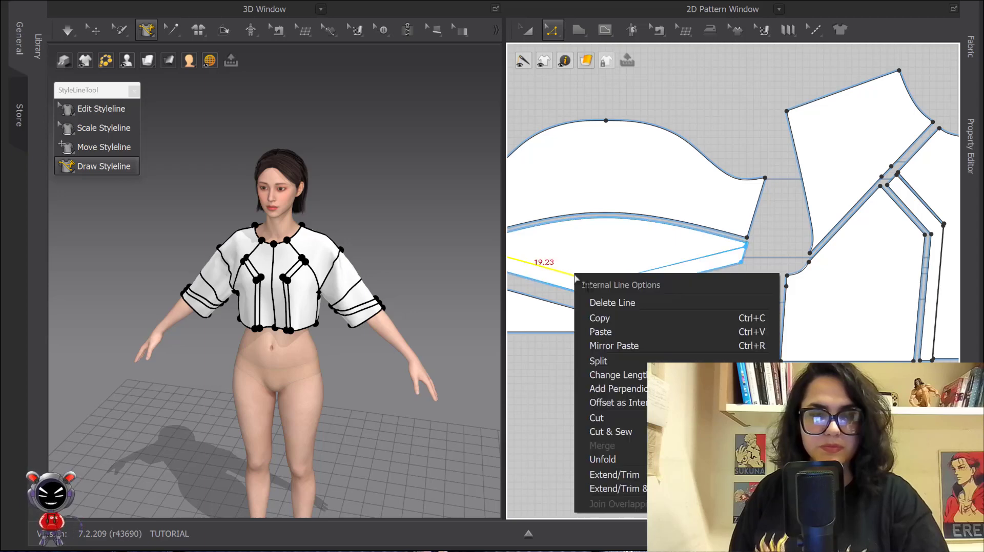
{"action": "left_click", "coordinate": [628, 433]}
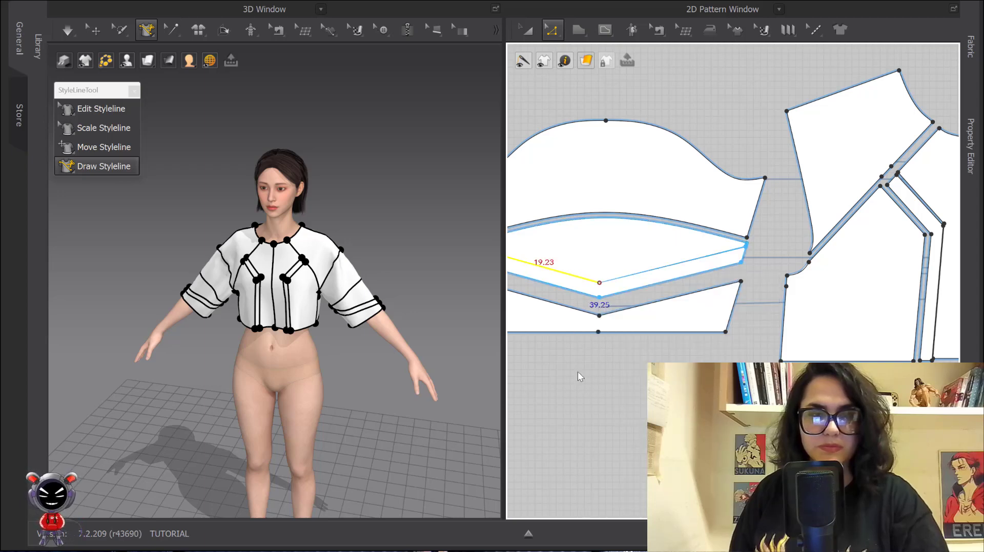
{"action": "left_click", "coordinate": [622, 277]}
{"action": "scroll", "coordinate": [622, 278], "scroll_direction": "down", "scroll_amount": 5}
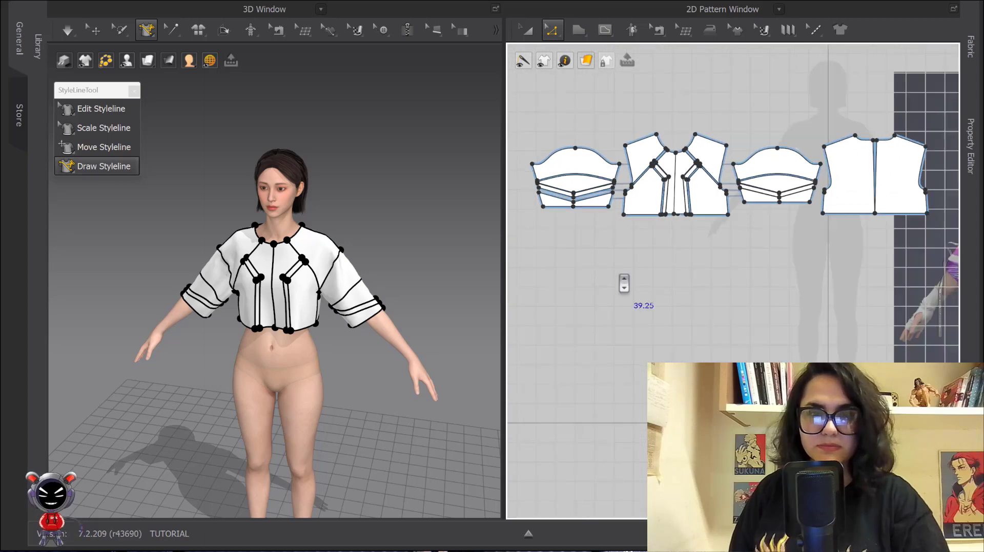
Step: Spread the cut sleeve and front pattern pieces apart in the 2D layout
{"action": "left_click", "coordinate": [527, 29]}
{"action": "left_click_drag", "start_coordinate": [578, 156], "coordinate": [593, 149]}
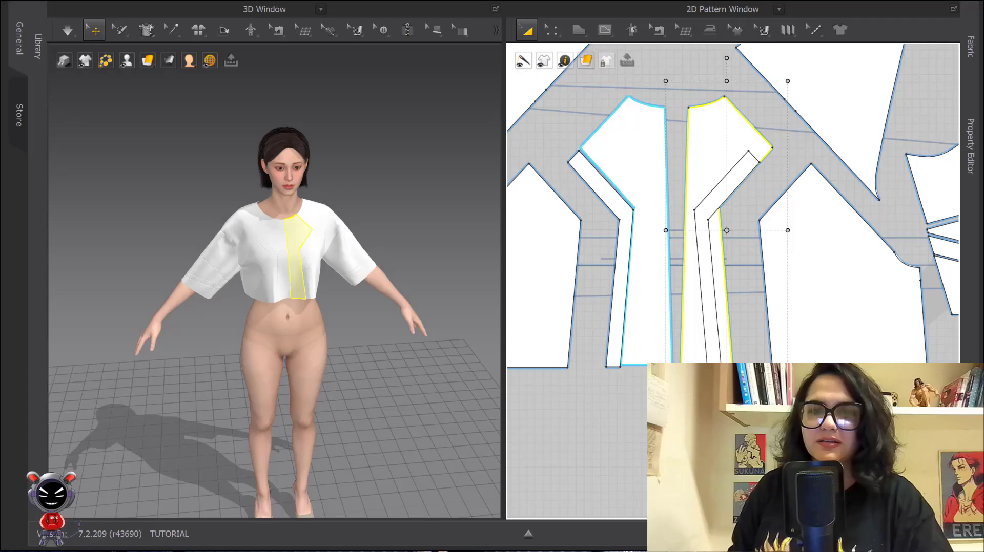
{"action": "key", "text": "Escape"}
Step: Move the lower center-front corner of the front panel inward by about 0.7 cm to straighten the front opening edge
{"action": "scroll", "coordinate": [680, 367], "scroll_direction": "up", "scroll_amount": 3}
{"action": "middle_click_drag", "start_coordinate": [680, 367], "coordinate": [643, 483]}
{"action": "scroll", "coordinate": [648, 256], "scroll_direction": "up", "scroll_amount": 3}
{"action": "middle_click_drag", "start_coordinate": [668, 128], "coordinate": [661, 366]}
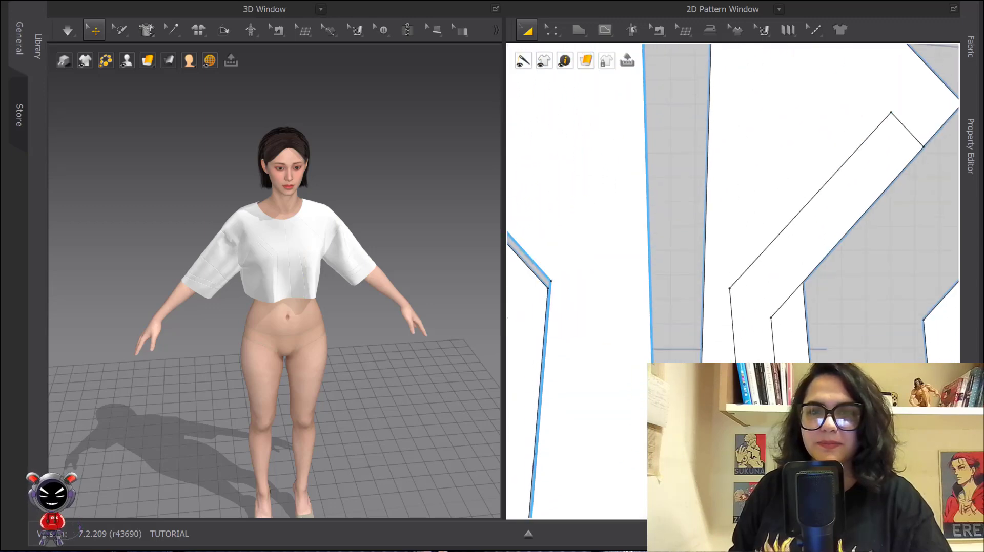
{"action": "scroll", "coordinate": [681, 279], "scroll_direction": "down", "scroll_amount": 4}
{"action": "scroll", "coordinate": [676, 292], "scroll_direction": "up", "scroll_amount": 2}
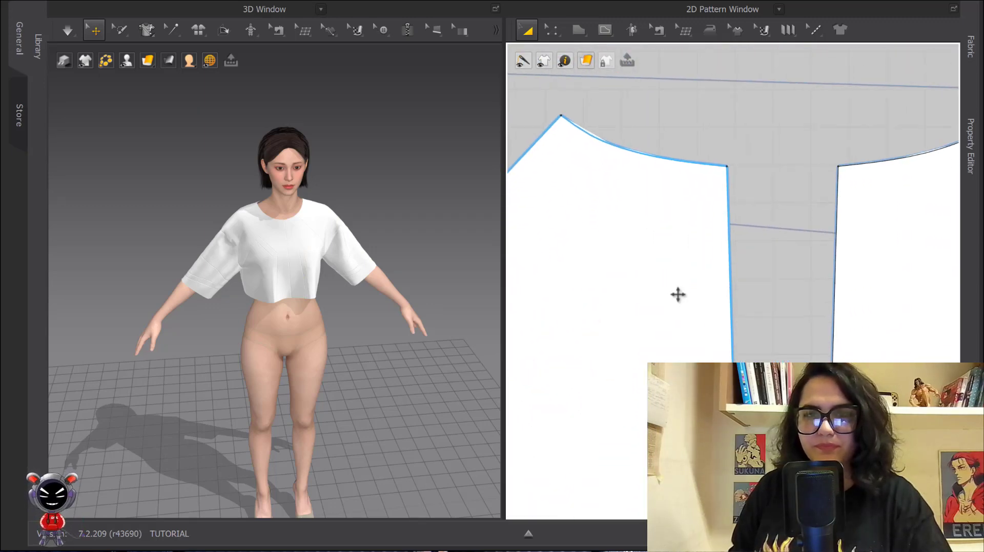
{"action": "left_click", "coordinate": [681, 298]}
{"action": "scroll", "coordinate": [683, 295], "scroll_direction": "down", "scroll_amount": 3}
{"action": "middle_click_drag", "start_coordinate": [757, 396], "coordinate": [664, 36]}
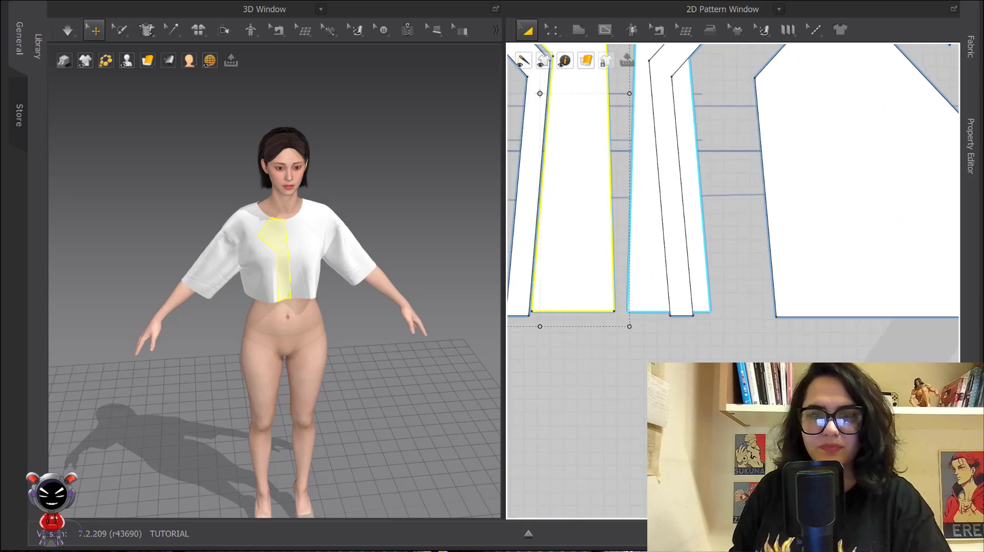
{"action": "scroll", "coordinate": [640, 271], "scroll_direction": "up", "scroll_amount": 3}
{"action": "middle_click_drag", "start_coordinate": [640, 271], "coordinate": [684, 260]}
{"action": "left_click", "coordinate": [635, 444]}
{"action": "key", "text": "z"}
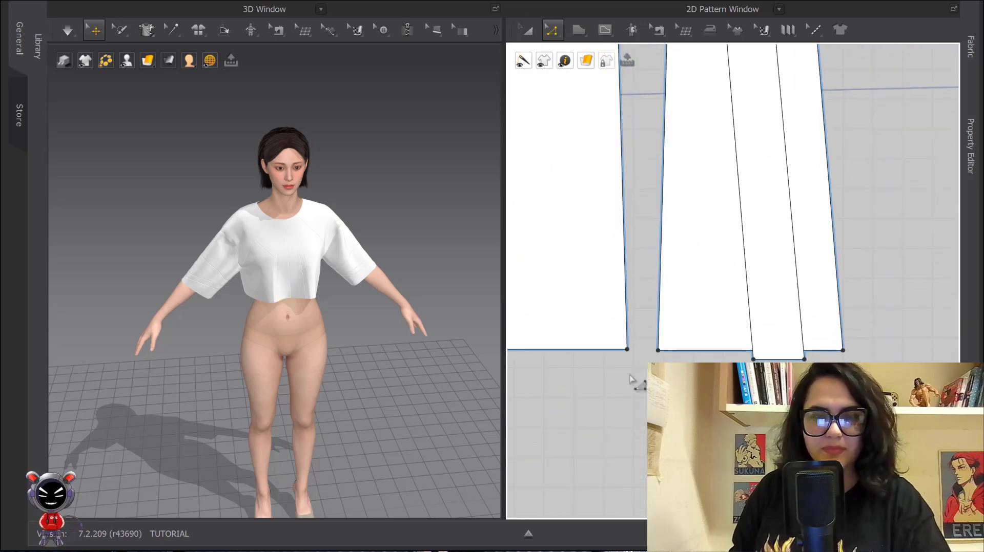
{"action": "middle_click_drag", "start_coordinate": [632, 363], "coordinate": [650, 403]}
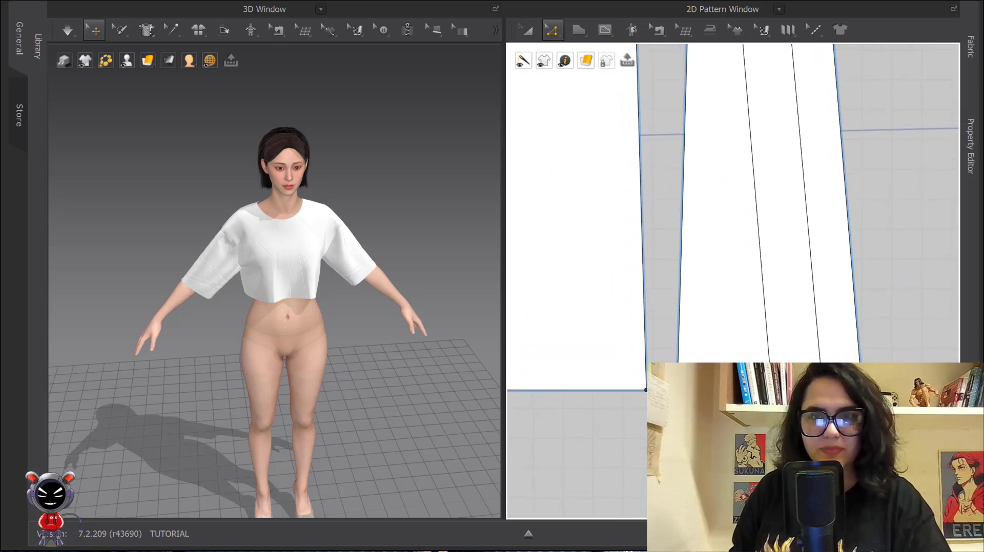
{"action": "left_click_drag", "start_coordinate": [646, 390], "coordinate": [625, 392]}
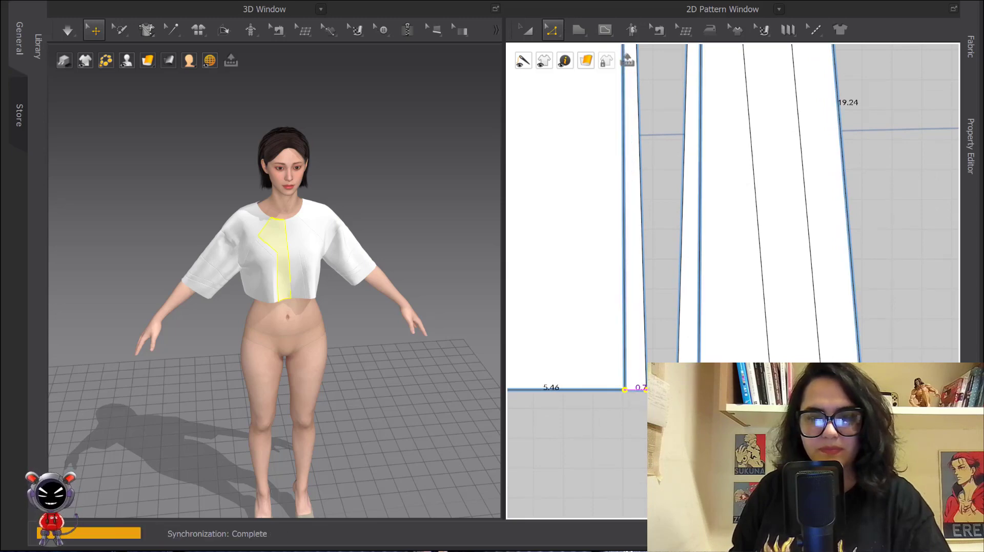
{"action": "scroll", "coordinate": [640, 311], "scroll_direction": "down", "scroll_amount": 6}
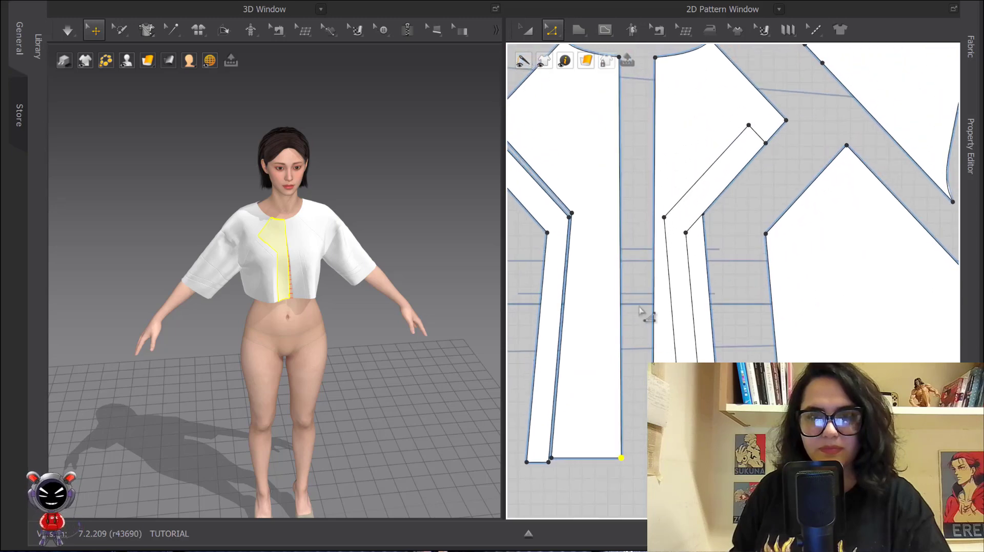
Step: Space the narrow front strips evenly between the center and side front panels in the 2D layout
{"action": "middle_click_drag", "start_coordinate": [610, 403], "coordinate": [714, 413]}
{"action": "key", "text": "a"}
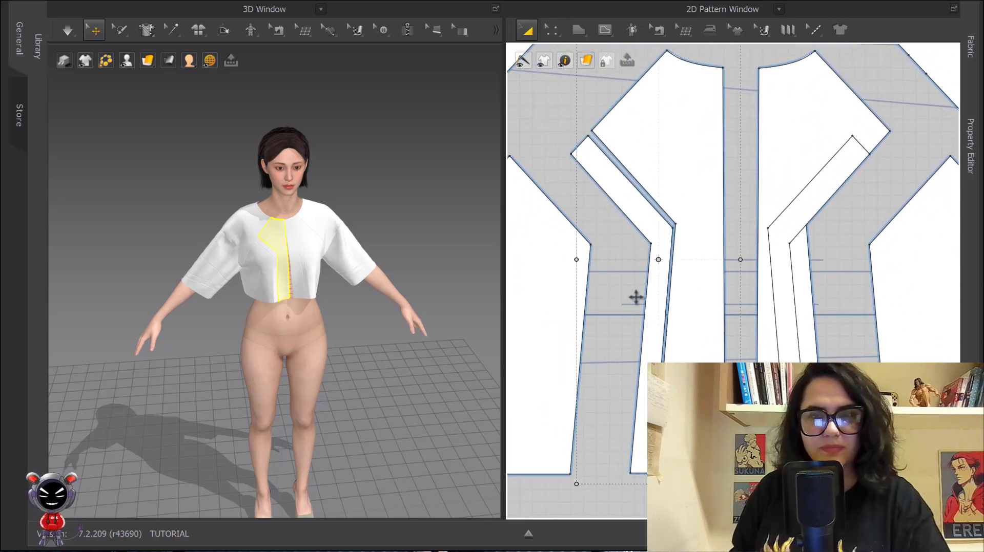
{"action": "left_click", "coordinate": [644, 232]}
{"action": "left_click_drag", "start_coordinate": [644, 232], "coordinate": [644, 232]}
{"action": "middle_click_drag", "start_coordinate": [729, 329], "coordinate": [589, 277]}
{"action": "scroll", "coordinate": [648, 325], "scroll_direction": "down", "scroll_amount": 3}
{"action": "middle_click_drag", "start_coordinate": [679, 232], "coordinate": [619, 238]}
{"action": "left_click_drag", "start_coordinate": [611, 208], "coordinate": [648, 211]}
{"action": "left_click", "coordinate": [666, 215]}
{"action": "middle_click_drag", "start_coordinate": [666, 246], "coordinate": [791, 256]}
{"action": "scroll", "coordinate": [718, 231], "scroll_direction": "down", "scroll_amount": 3}
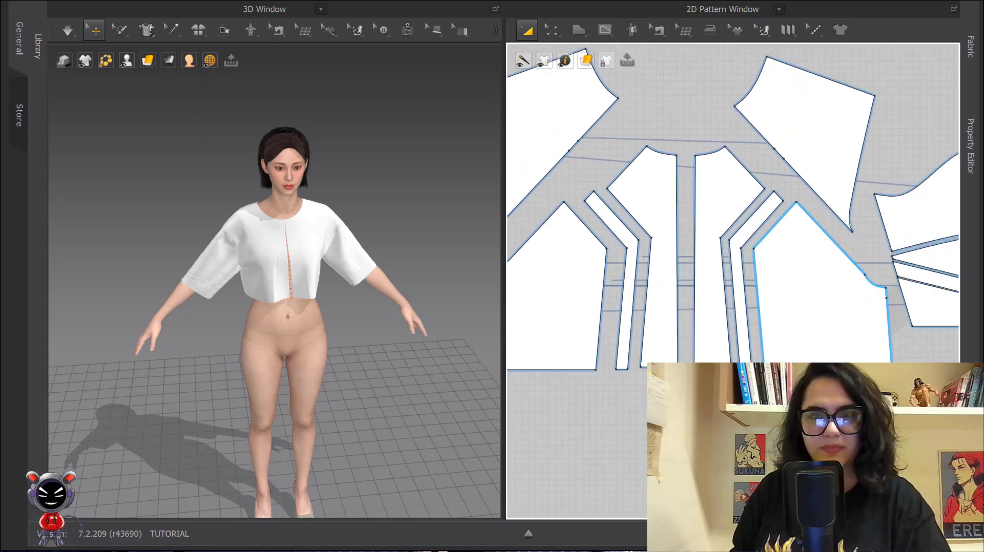
Step: Delete the center-front sewing between the two front panels and simulate the garment
{"action": "middle_click_drag", "start_coordinate": [717, 328], "coordinate": [719, 354]}
{"action": "scroll", "coordinate": [719, 355], "scroll_direction": "up", "scroll_amount": 3}
{"action": "middle_click_drag", "start_coordinate": [631, 230], "coordinate": [586, 202]}
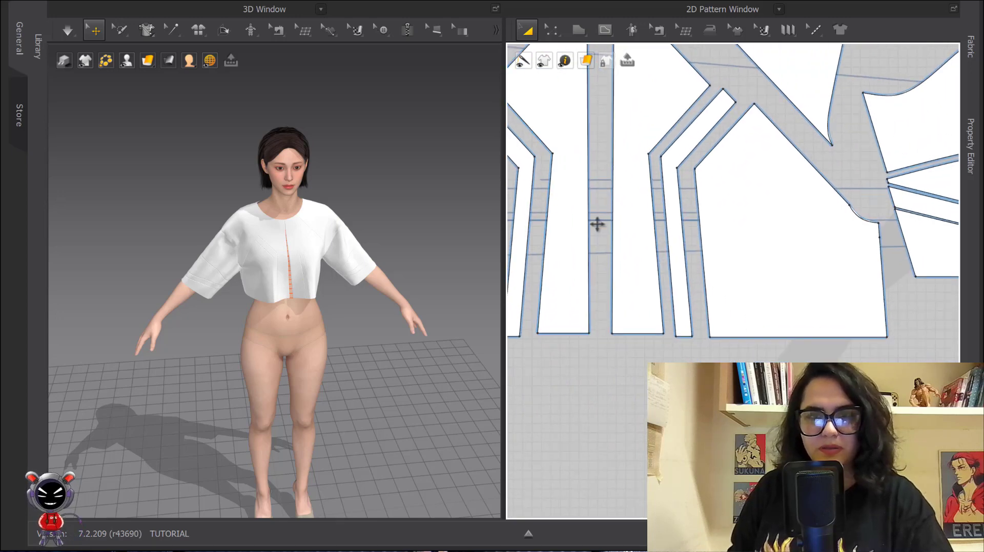
{"action": "middle_click_drag", "start_coordinate": [606, 240], "coordinate": [632, 327]}
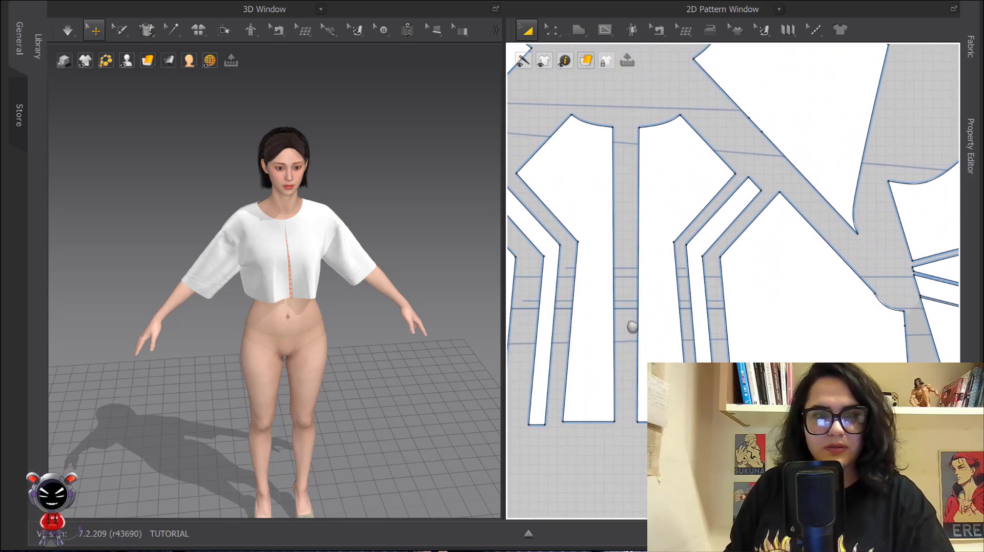
{"action": "key", "text": "n"}
{"action": "right_click", "coordinate": [640, 212]}
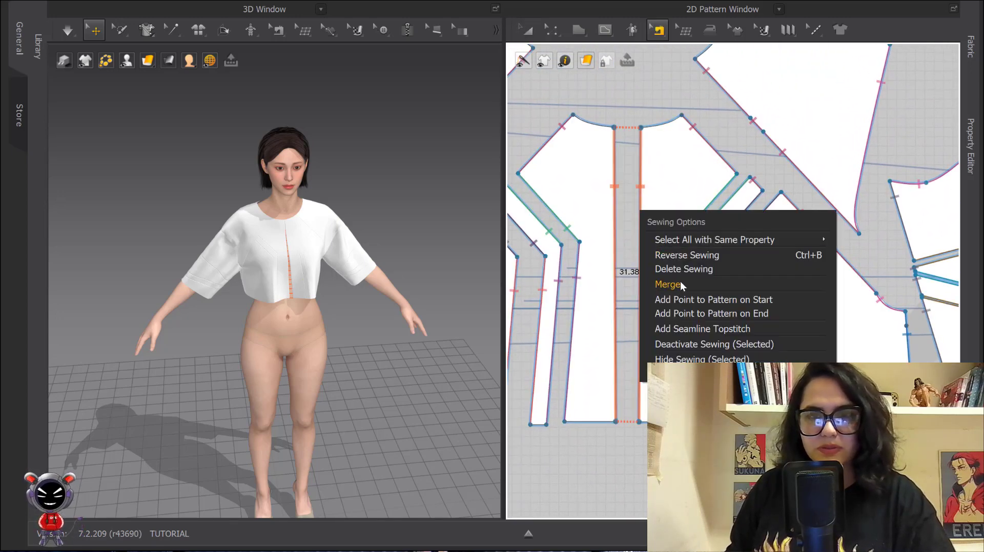
{"action": "left_click", "coordinate": [692, 270]}
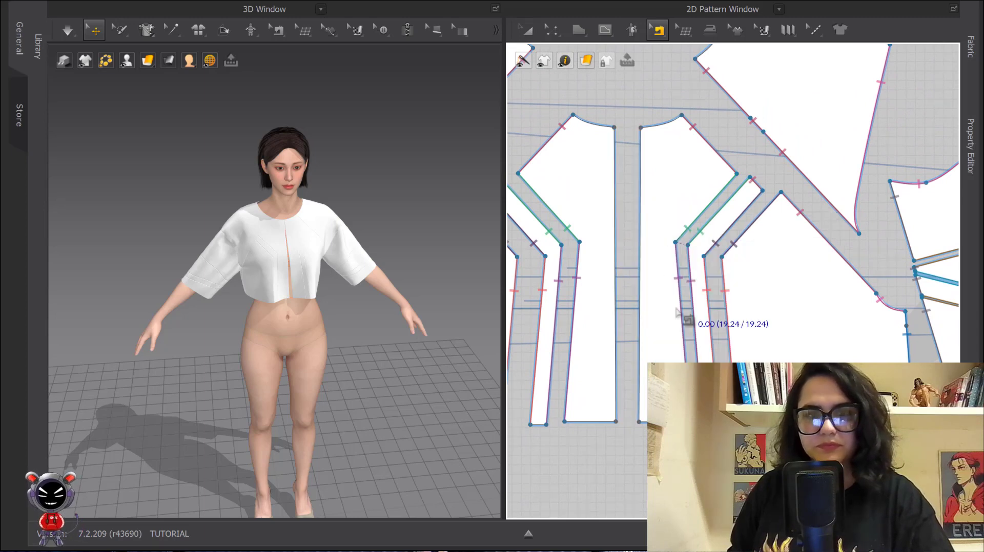
{"action": "key", "text": "a"}
{"action": "key", "text": "space"}
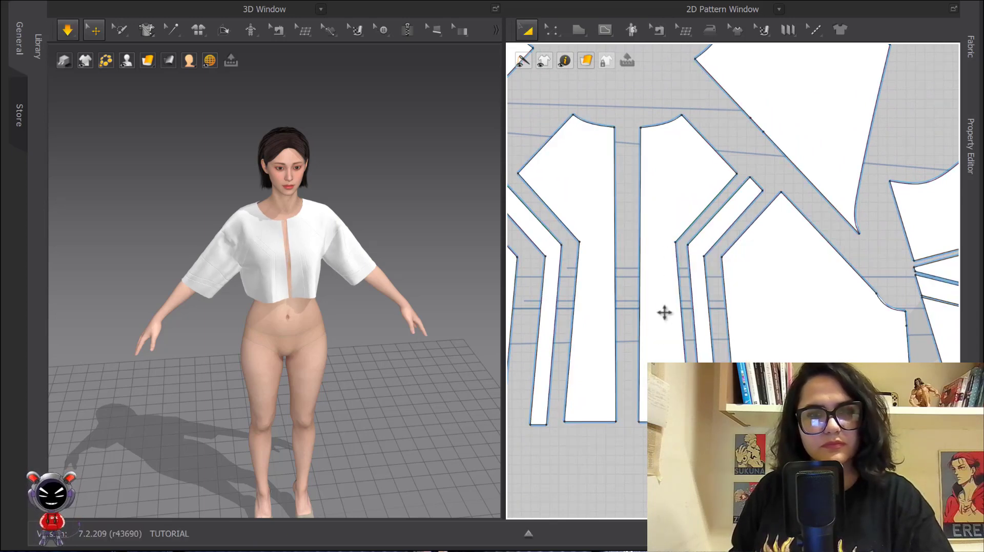
Step: Select the half-neckline edges on the front, shoulder and back pieces and check their combined 2D line length
{"action": "key", "text": "b"}
{"action": "middle_click_drag", "start_coordinate": [666, 197], "coordinate": [676, 334]}
{"action": "key", "text": "z"}
{"action": "left_click", "coordinate": [606, 277]}
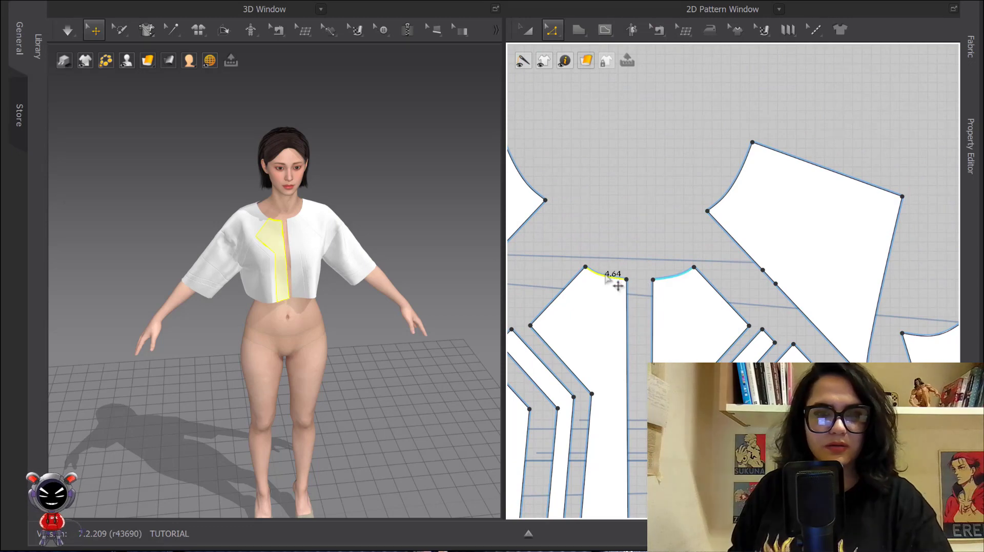
{"action": "middle_click_drag", "start_coordinate": [609, 279], "coordinate": [696, 323]}
{"action": "left_click", "coordinate": [632, 242], "text": "shift"}
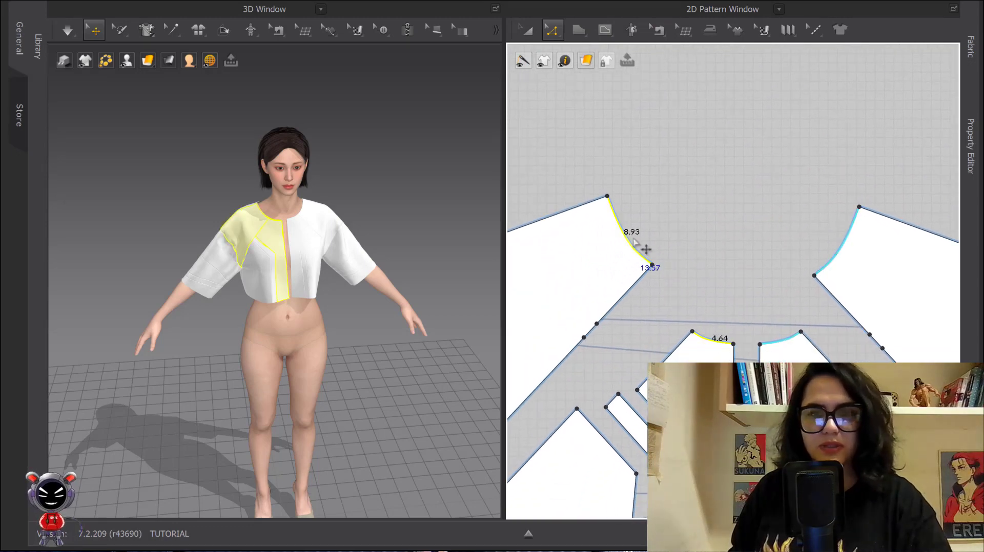
{"action": "scroll", "coordinate": [647, 258], "scroll_direction": "down", "scroll_amount": 3}
{"action": "scroll", "coordinate": [670, 282], "scroll_direction": "up", "scroll_amount": 1}
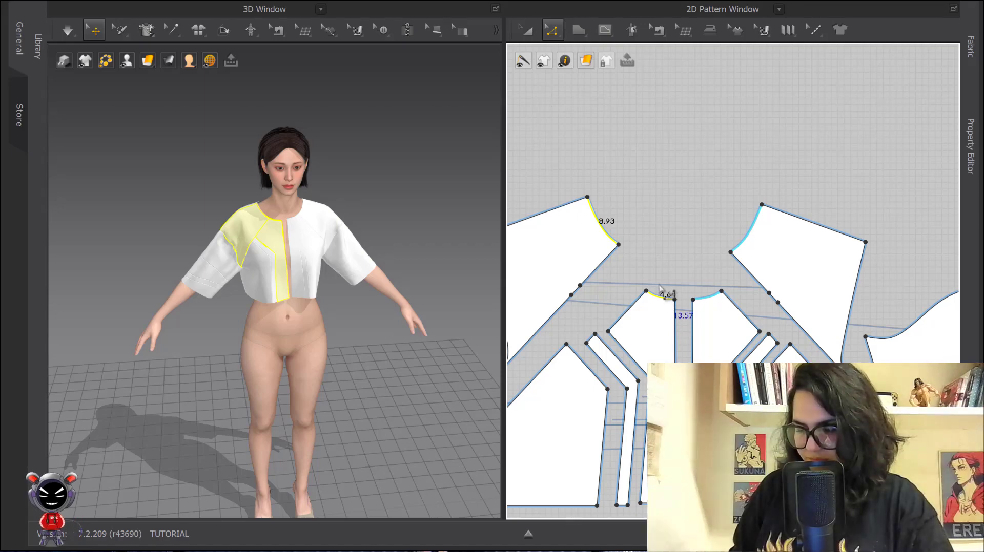
{"action": "scroll", "coordinate": [692, 247], "scroll_direction": "down", "scroll_amount": 3}
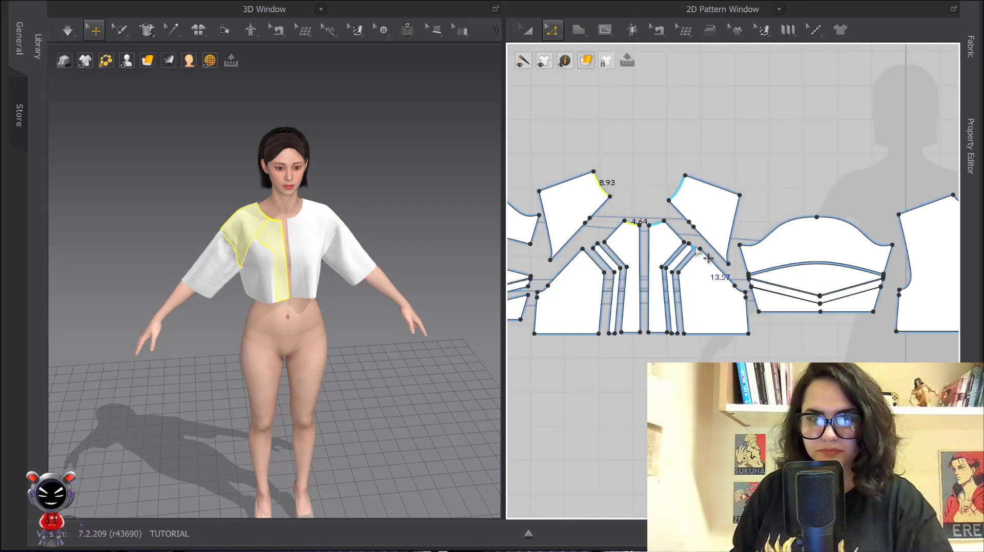
{"action": "middle_click_drag", "start_coordinate": [697, 249], "coordinate": [579, 250]}
{"action": "scroll", "coordinate": [682, 261], "scroll_direction": "down", "scroll_amount": 2}
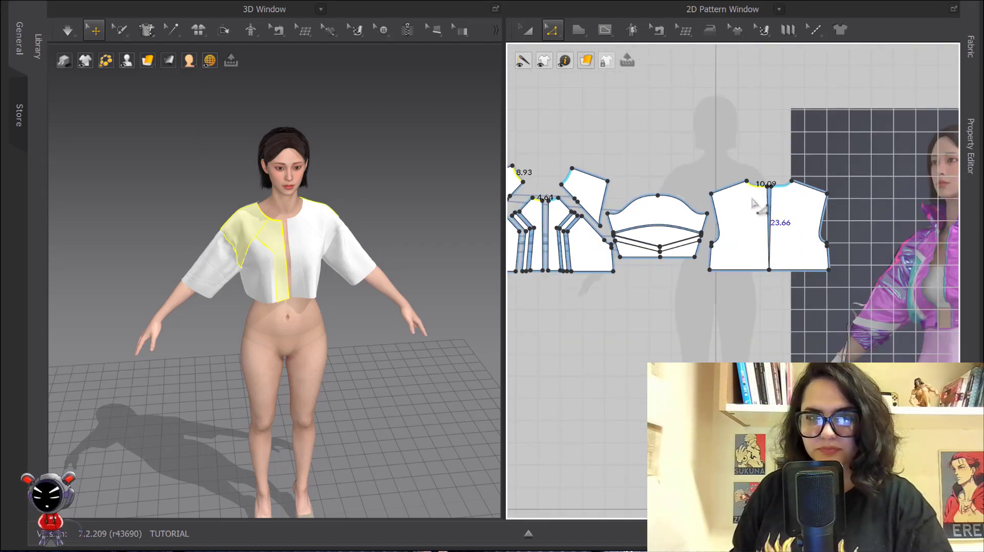
{"action": "left_click", "coordinate": [758, 188]}
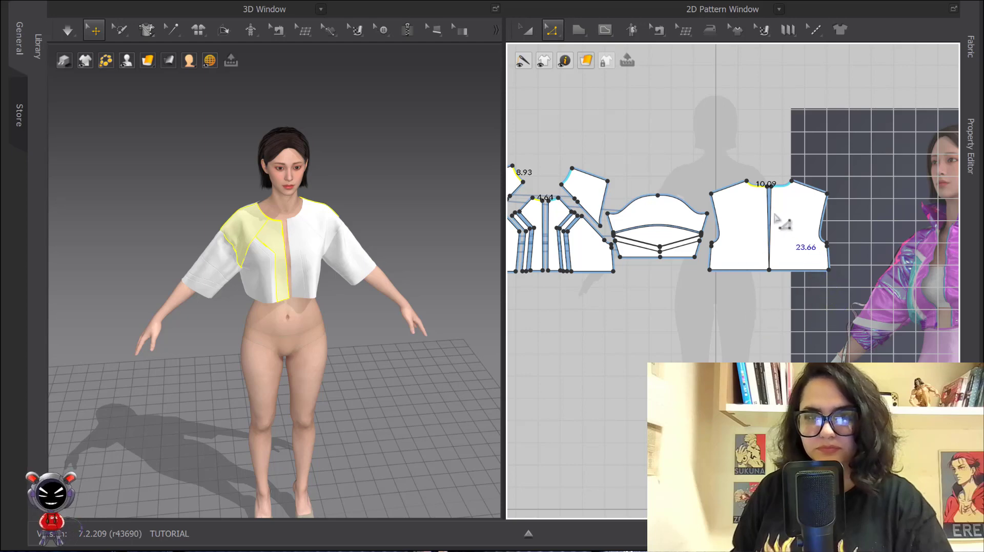
{"action": "left_click", "coordinate": [969, 149]}
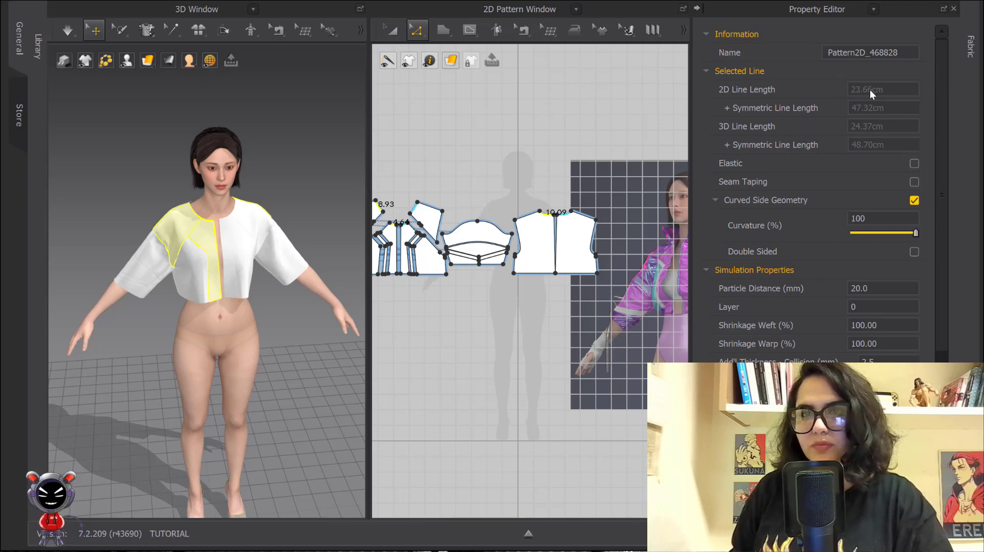
Step: Create a rectangle pattern piece 23.66 cm wide and 10 cm high above the front pieces for the collar
{"action": "scroll", "coordinate": [594, 215], "scroll_direction": "up", "scroll_amount": 6}
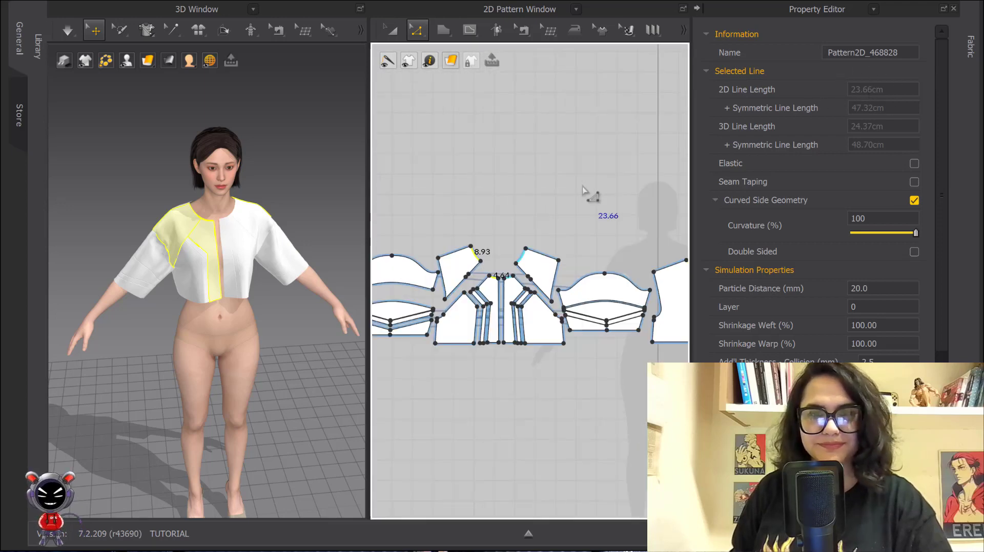
{"action": "left_click", "coordinate": [440, 32]}
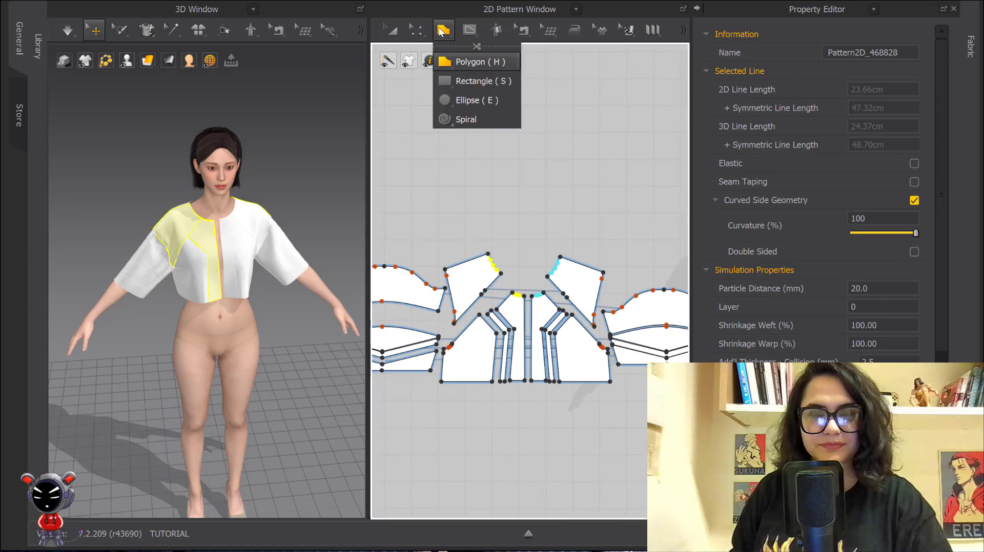
{"action": "left_click", "coordinate": [472, 84]}
{"action": "left_click", "coordinate": [483, 208]}
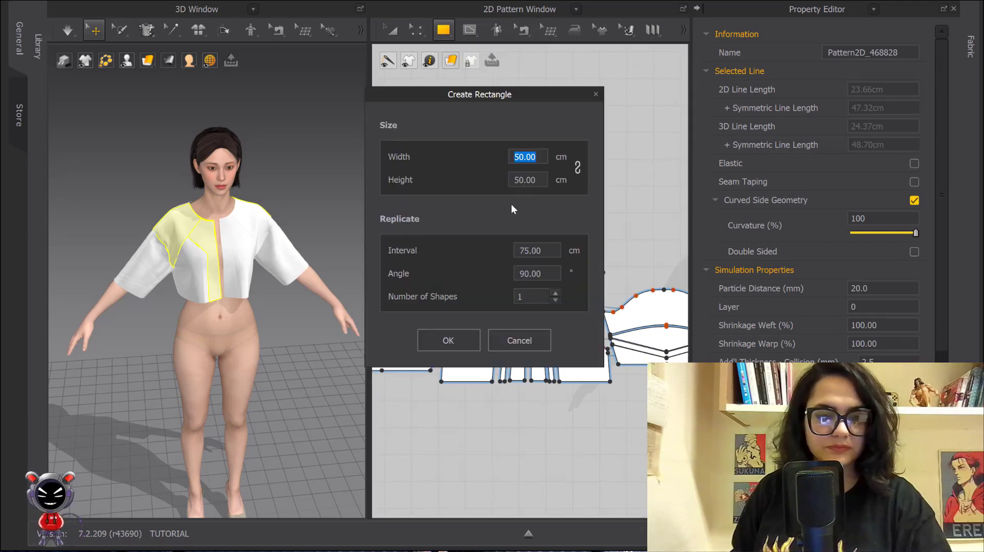
{"action": "type", "text": "23."}
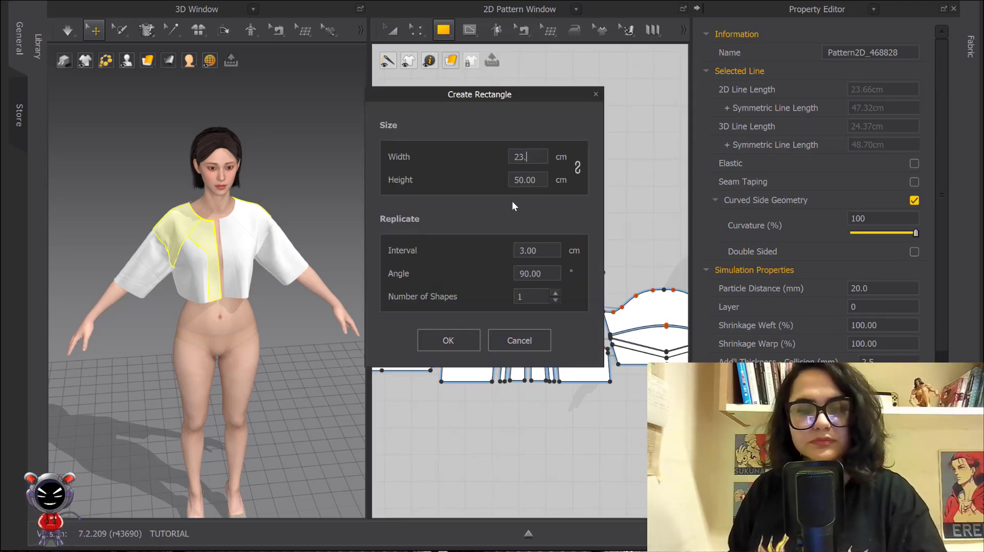
{"action": "type", "text": "66"}
{"action": "key", "text": "Tab"}
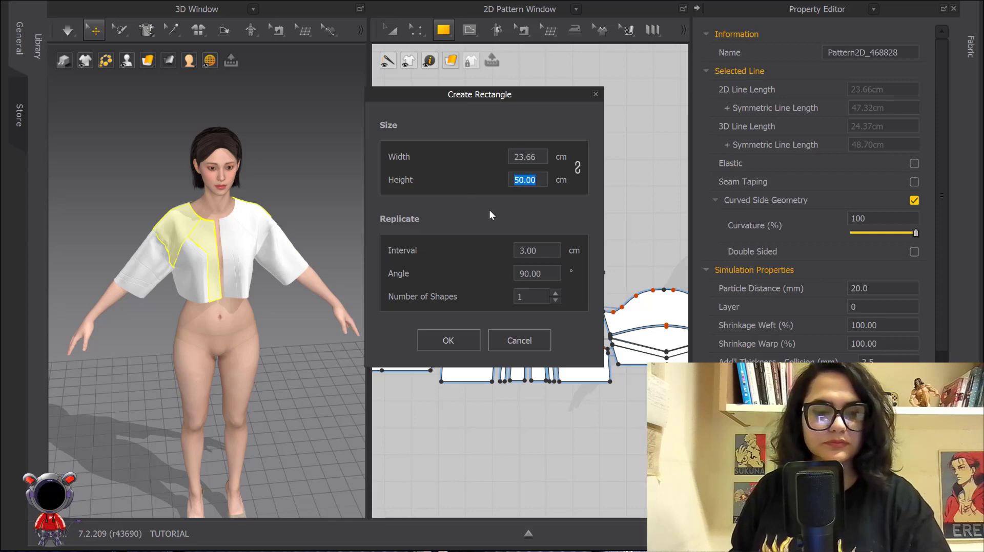
{"action": "type", "text": "10"}
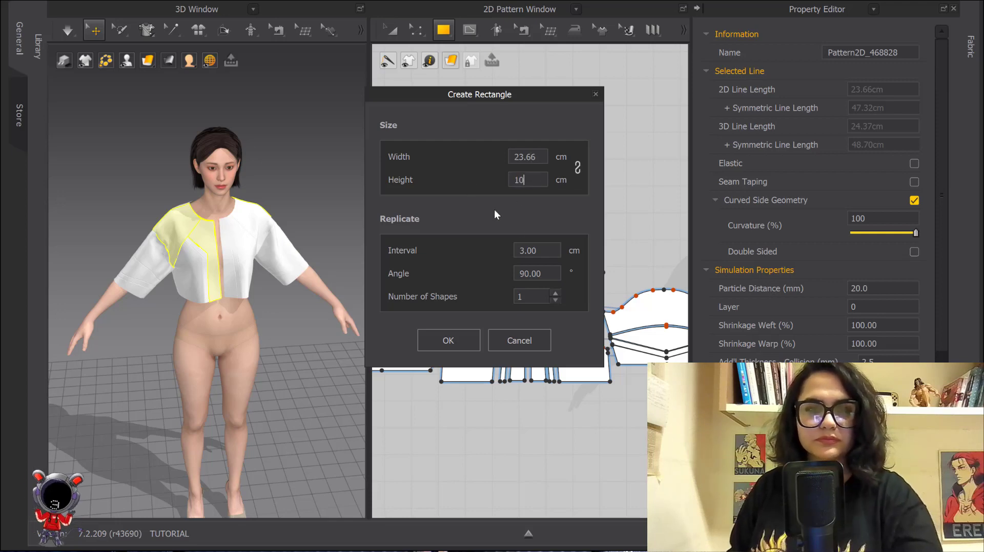
{"action": "left_click", "coordinate": [456, 337]}
Step: Round the collar rectangle's upper outer corner with Smooth Curve at 3 cm on both lines and 50% curvature
{"action": "scroll", "coordinate": [512, 237], "scroll_direction": "up", "scroll_amount": 6}
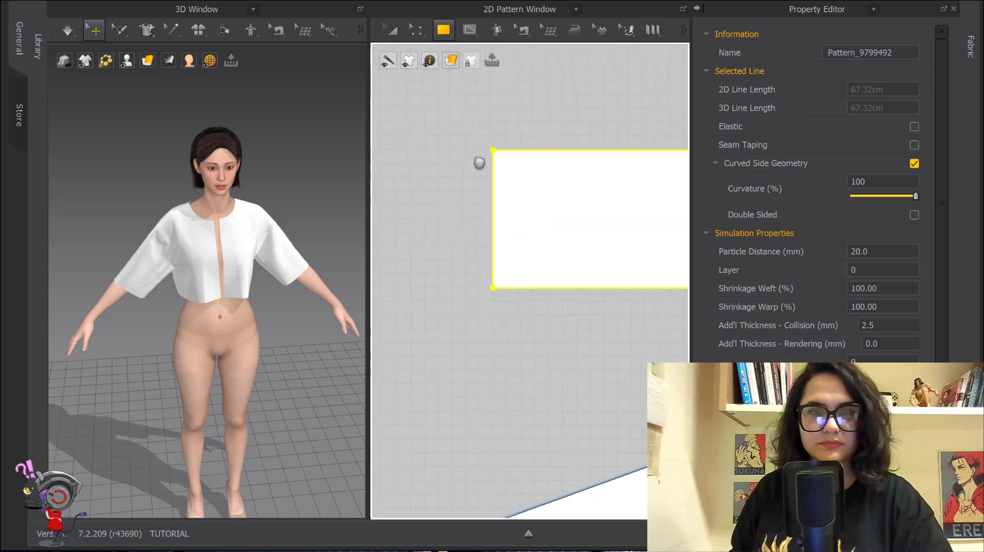
{"action": "left_click", "coordinate": [421, 28]}
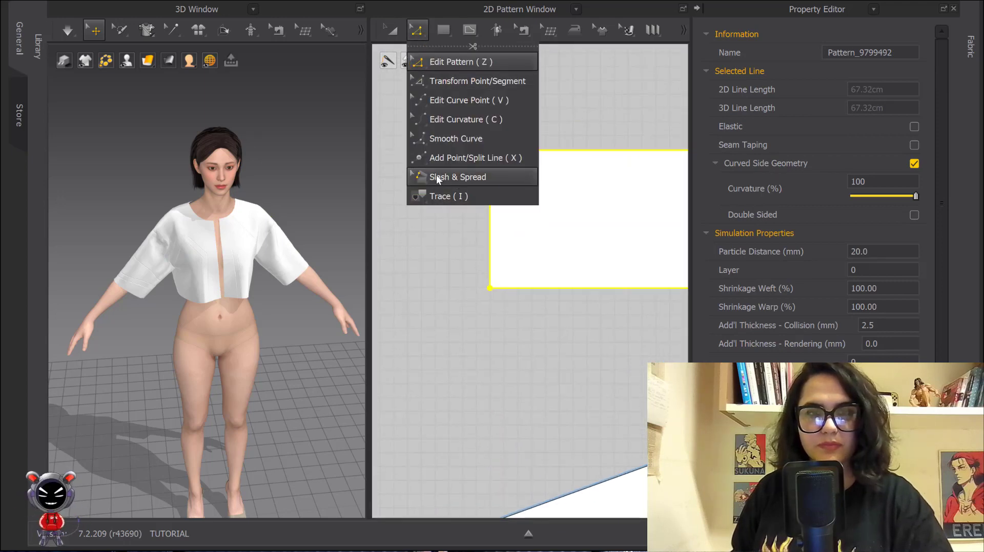
{"action": "left_click", "coordinate": [445, 139]}
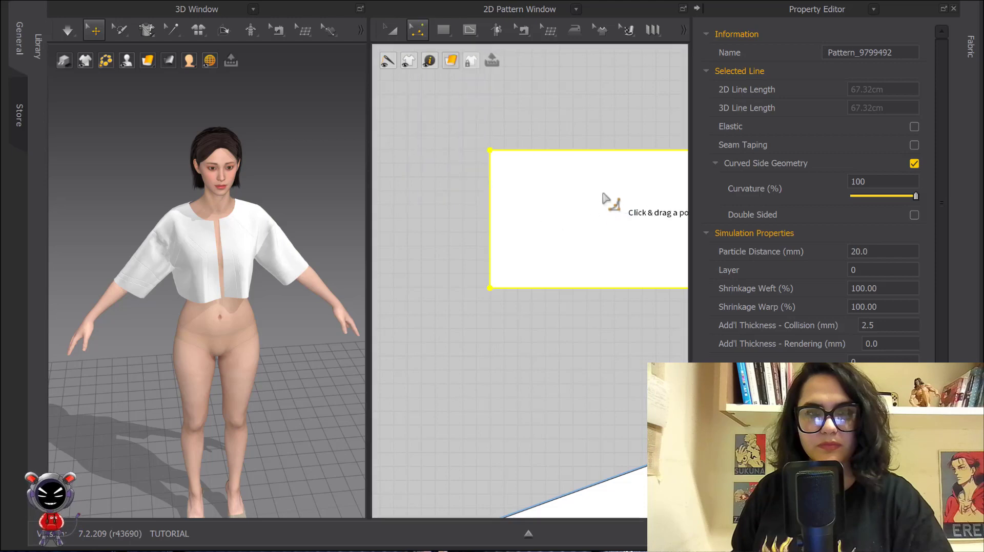
{"action": "left_click", "coordinate": [489, 150]}
{"action": "left_click_drag", "start_coordinate": [546, 138], "coordinate": [408, 129]}
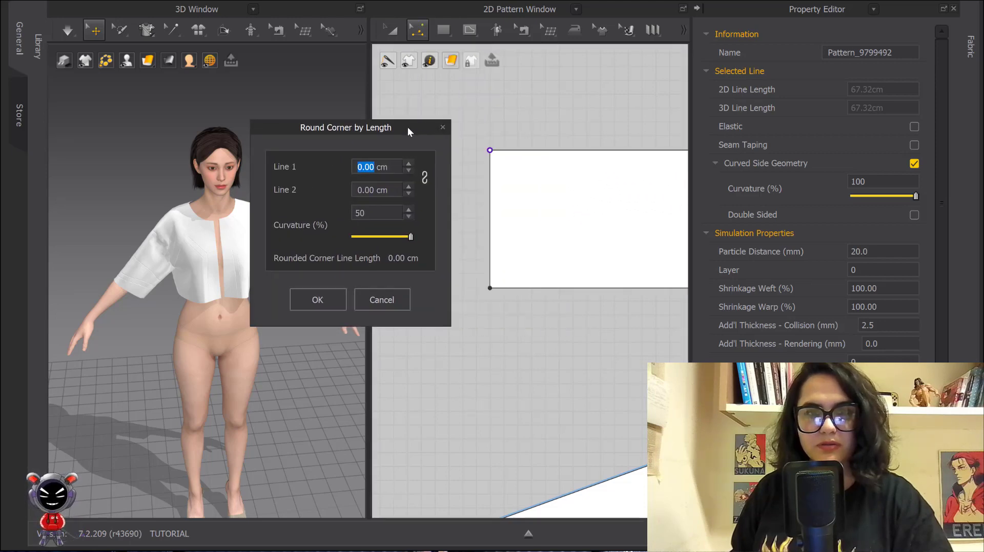
{"action": "left_click", "coordinate": [408, 163]}
{"action": "left_click", "coordinate": [408, 162]}
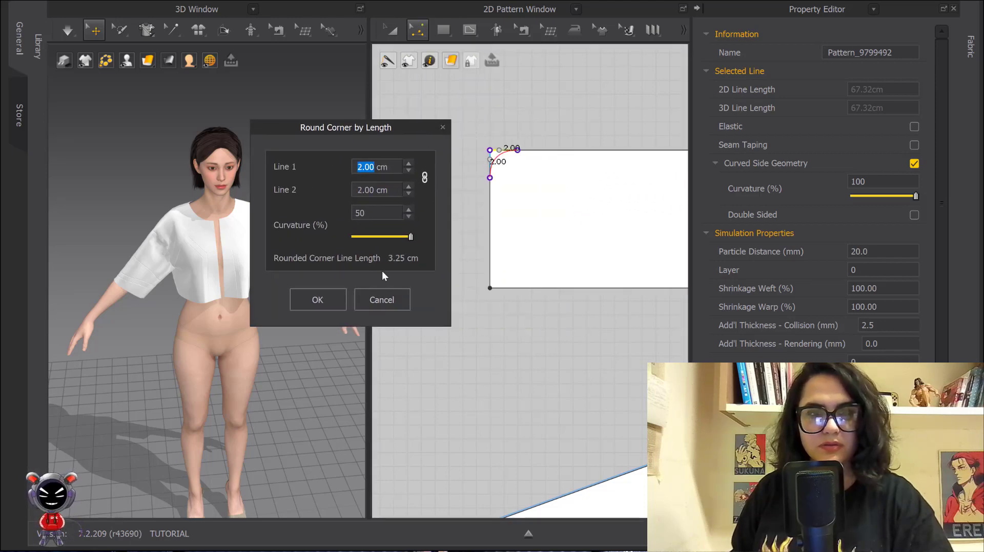
{"action": "left_click", "coordinate": [412, 164]}
{"action": "left_click", "coordinate": [338, 298]}
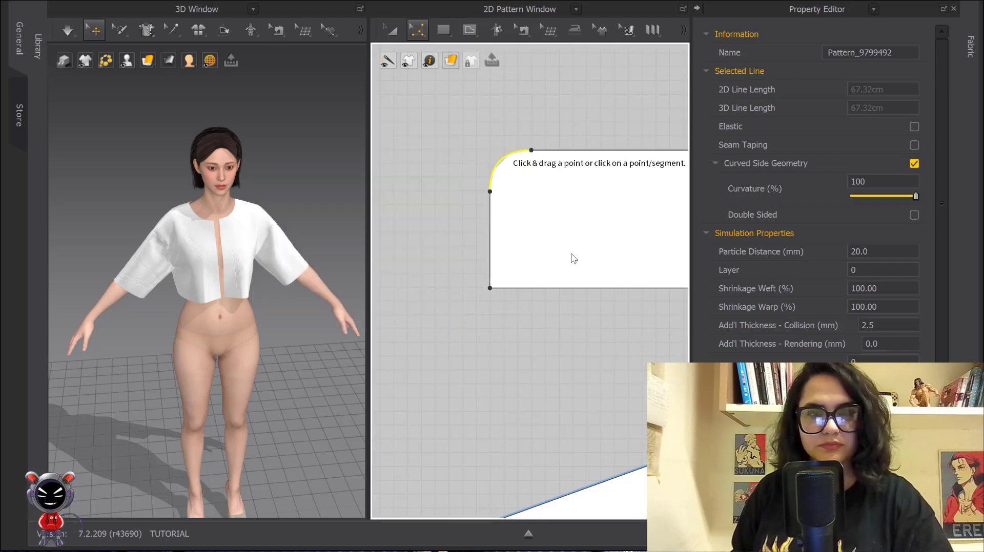
Step: Unfold the half collar piece about its straight 10 cm end edge to make the full collar
{"action": "scroll", "coordinate": [574, 259], "scroll_direction": "down", "scroll_amount": 4}
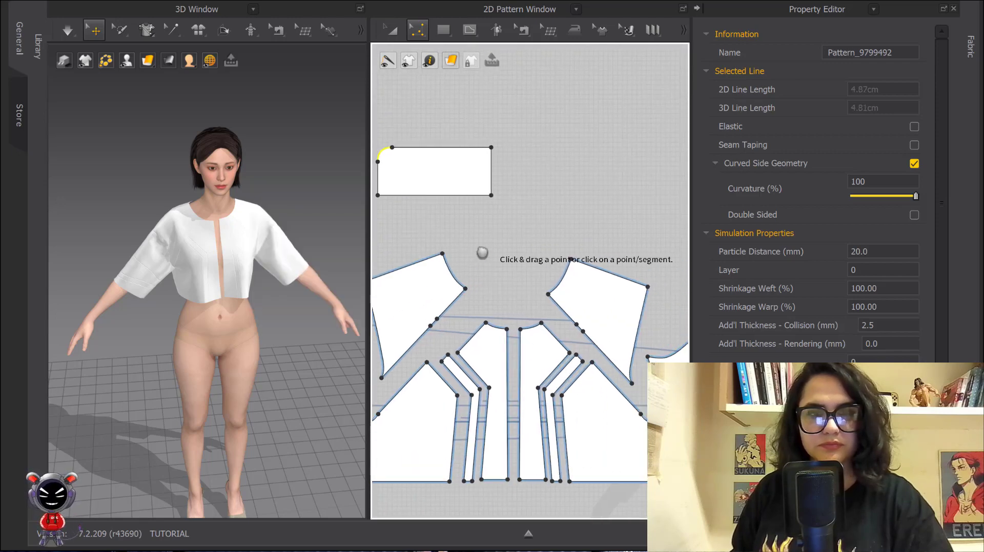
{"action": "right_click", "coordinate": [491, 177]}
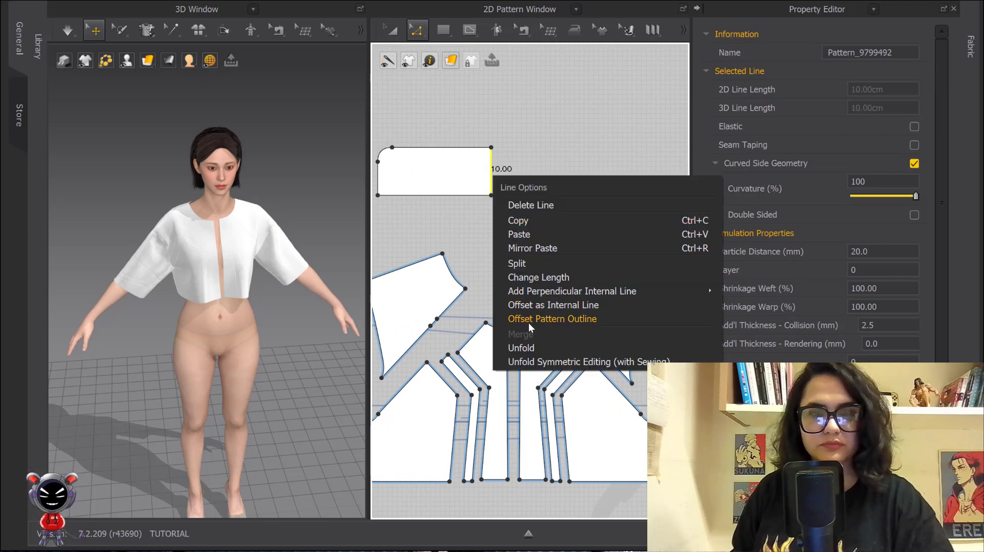
{"action": "left_click", "coordinate": [537, 349]}
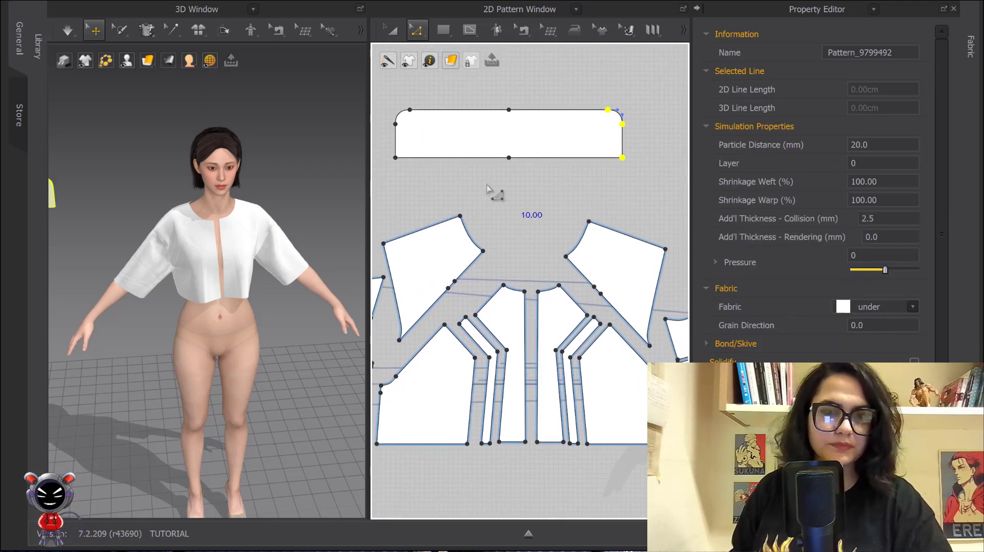
Step: Move the collar piece in front of the avatar in 3D and flip it horizontally
{"action": "left_click", "coordinate": [392, 32]}
{"action": "scroll", "coordinate": [263, 168], "scroll_direction": "down", "scroll_amount": 3}
{"action": "left_click_drag", "start_coordinate": [82, 228], "coordinate": [239, 231]}
{"action": "scroll", "coordinate": [237, 248], "scroll_direction": "up", "scroll_amount": 4}
{"action": "scroll", "coordinate": [252, 236], "scroll_direction": "down", "scroll_amount": 2}
{"action": "right_click_drag", "start_coordinate": [253, 237], "coordinate": [286, 203]}
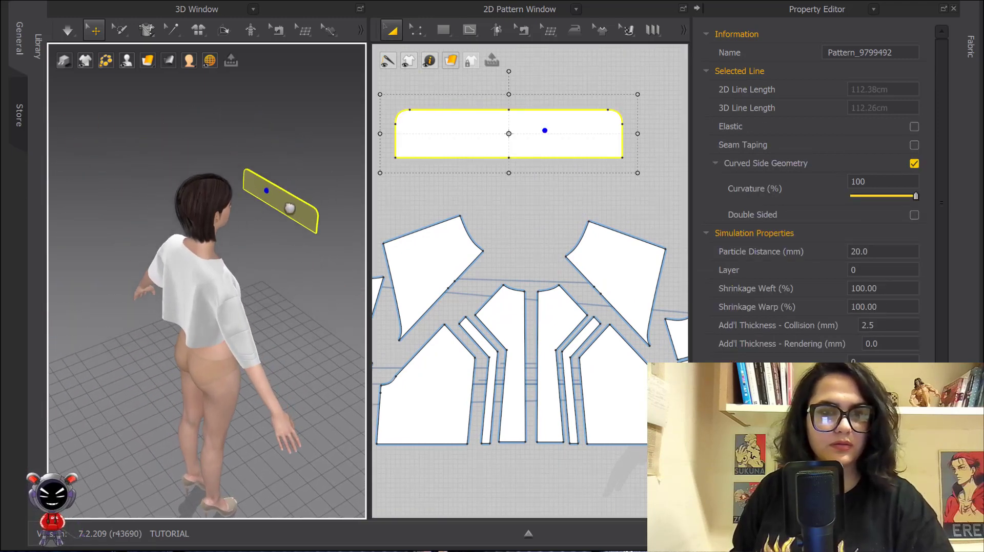
{"action": "right_click", "coordinate": [286, 203]}
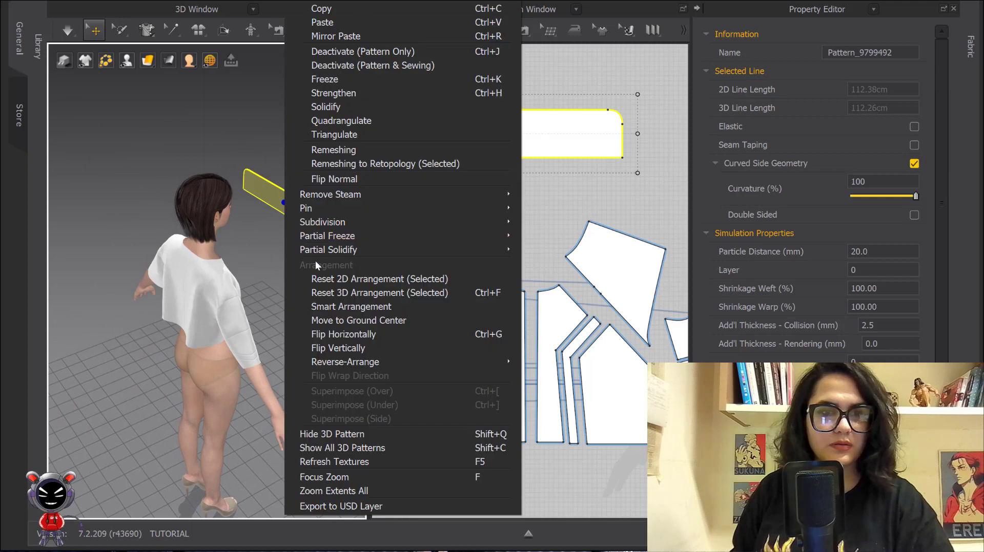
{"action": "left_click", "coordinate": [352, 336]}
{"action": "left_click", "coordinate": [295, 221]}
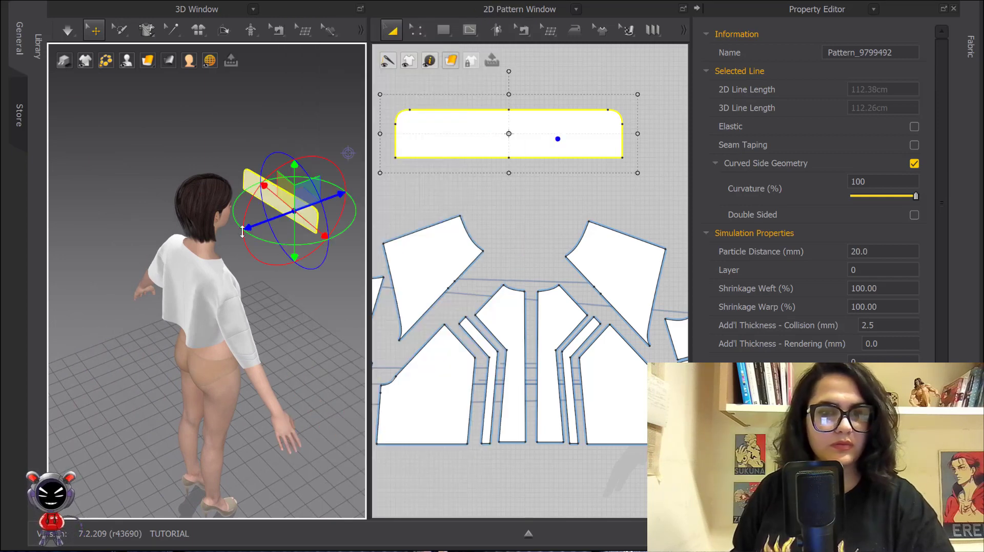
{"action": "left_click", "coordinate": [318, 314]}
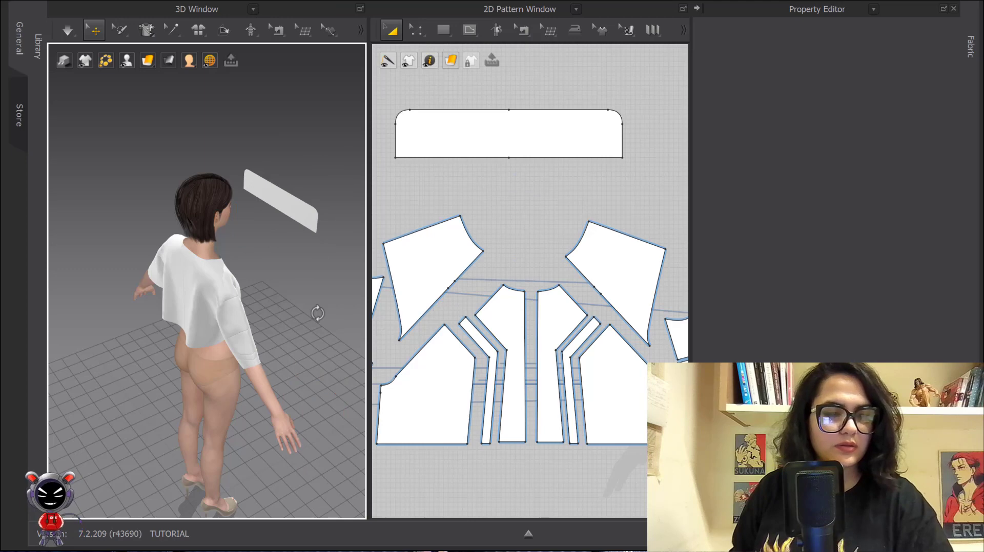
Step: Show the avatar's arrangement points, wrap the collar around the back of the neck, and hide the points
{"action": "key", "text": "shift+f"}
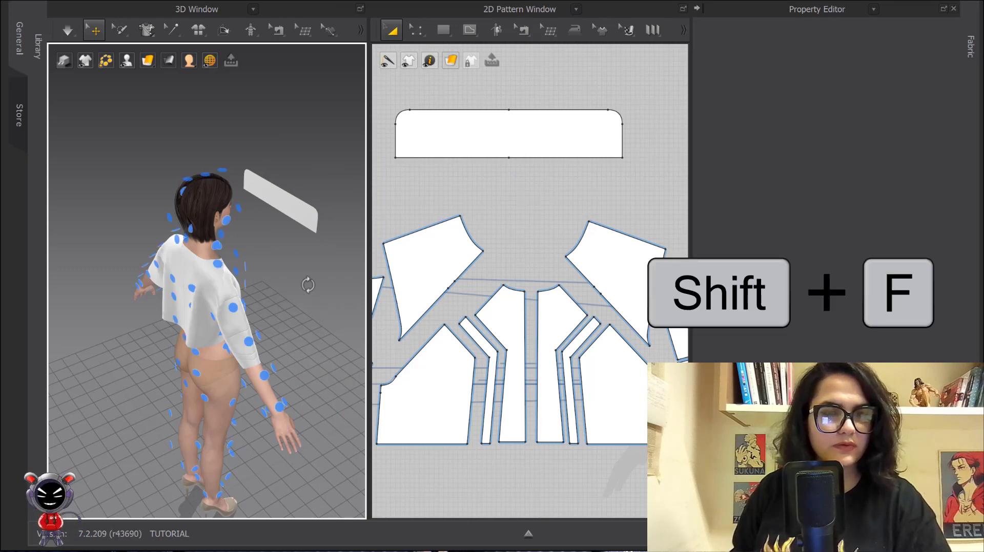
{"action": "left_click", "coordinate": [267, 204]}
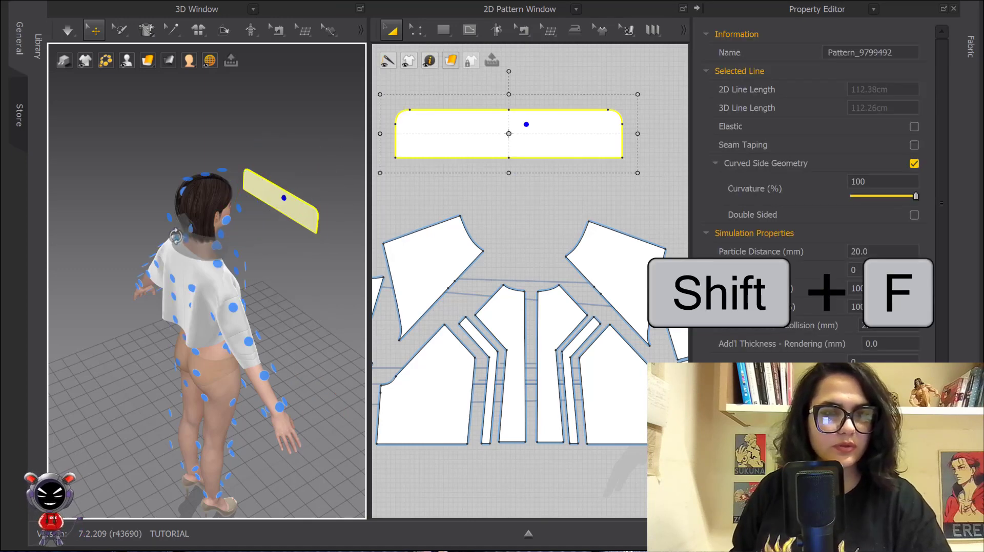
{"action": "left_click", "coordinate": [180, 247]}
{"action": "scroll", "coordinate": [307, 270], "scroll_direction": "up", "scroll_amount": 1}
{"action": "key", "text": "shift+f"}
{"action": "scroll", "coordinate": [293, 246], "scroll_direction": "up", "scroll_amount": 3}
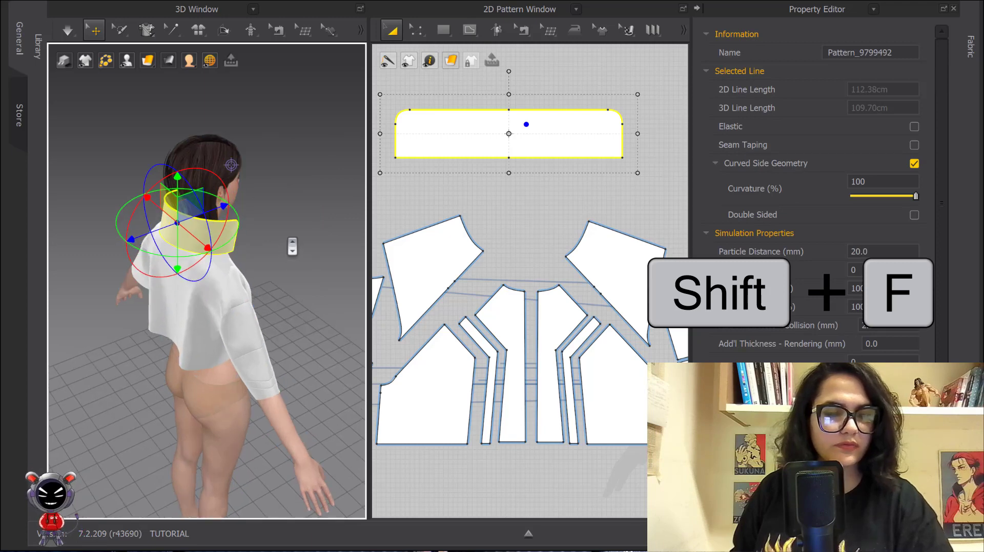
{"action": "middle_click_drag", "start_coordinate": [294, 237], "coordinate": [300, 258]}
{"action": "right_click_drag", "start_coordinate": [301, 259], "coordinate": [191, 242]}
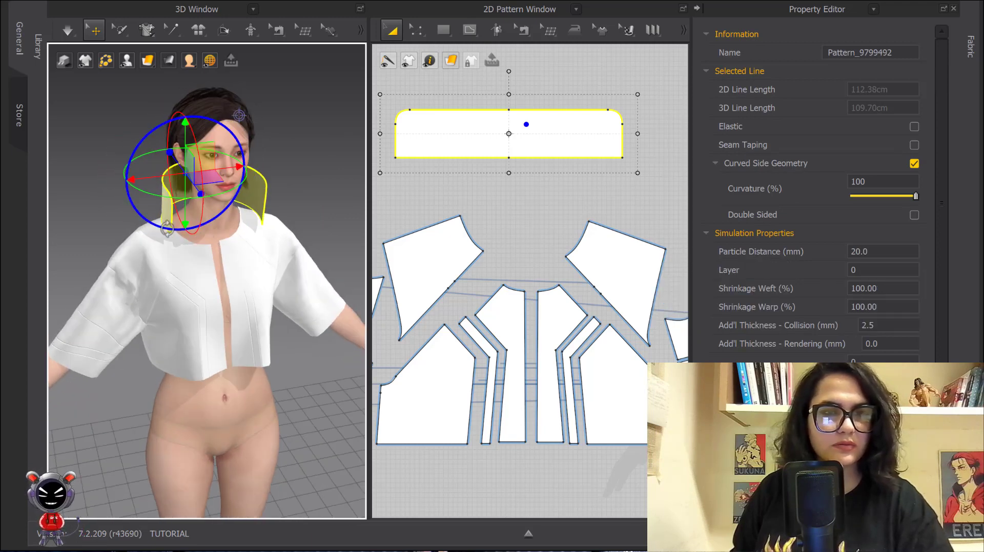
{"action": "left_click", "coordinate": [139, 223]}
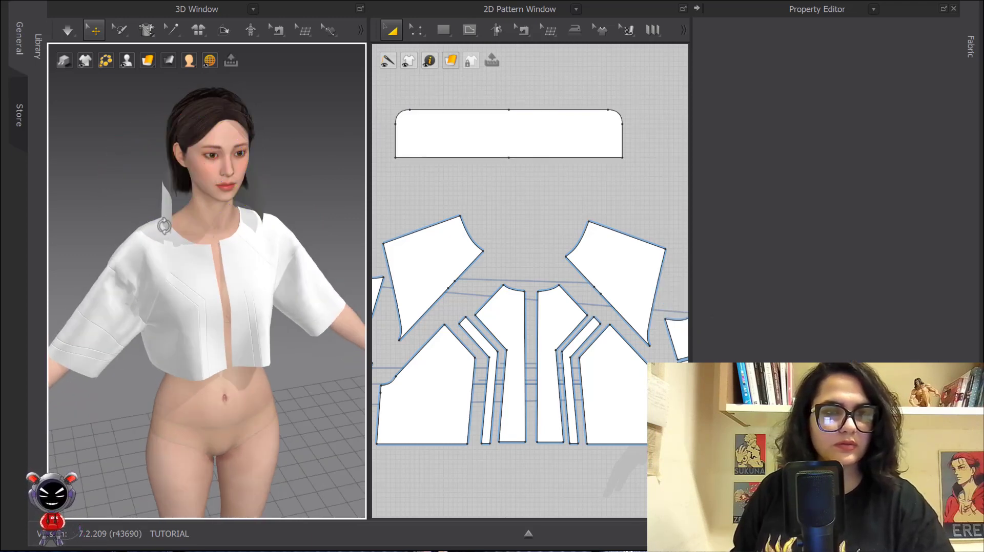
{"action": "left_click", "coordinate": [168, 226]}
Step: Start sewing the collar's full lower edge to the neckline edges of the first front and adjoining shoulder piece
{"action": "key", "text": "b"}
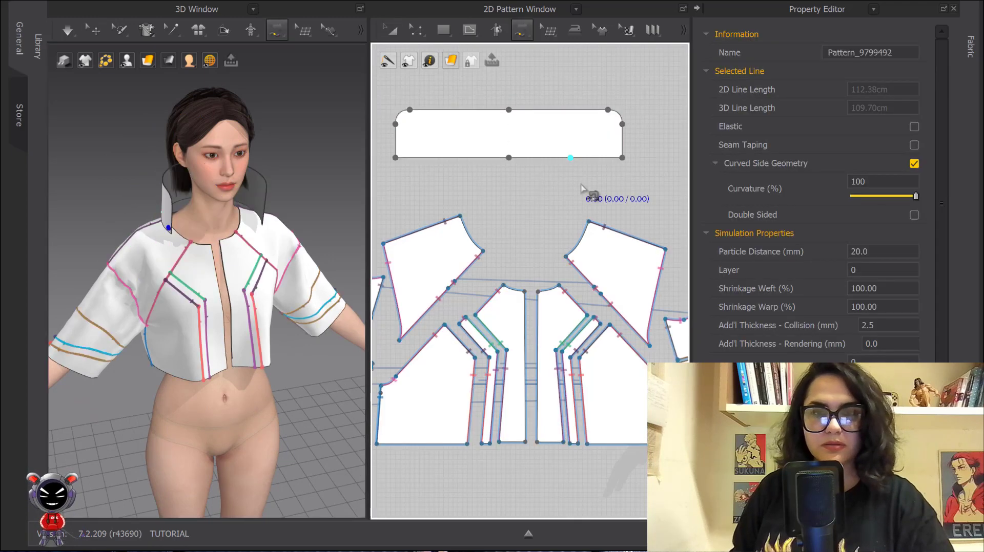
{"action": "left_click", "coordinate": [622, 160]}
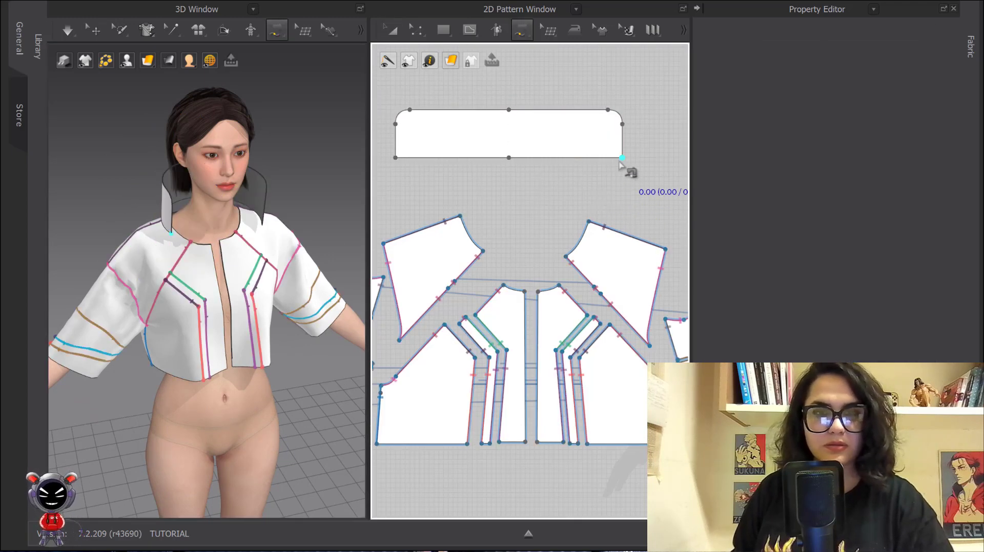
{"action": "left_click", "coordinate": [396, 158]}
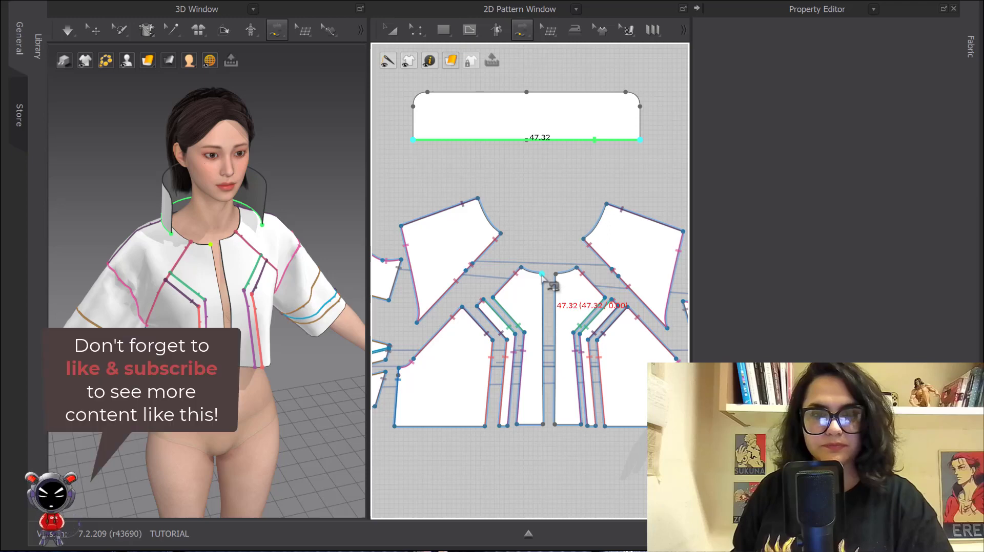
{"action": "left_click", "coordinate": [543, 274]}
{"action": "left_click", "coordinate": [520, 269]}
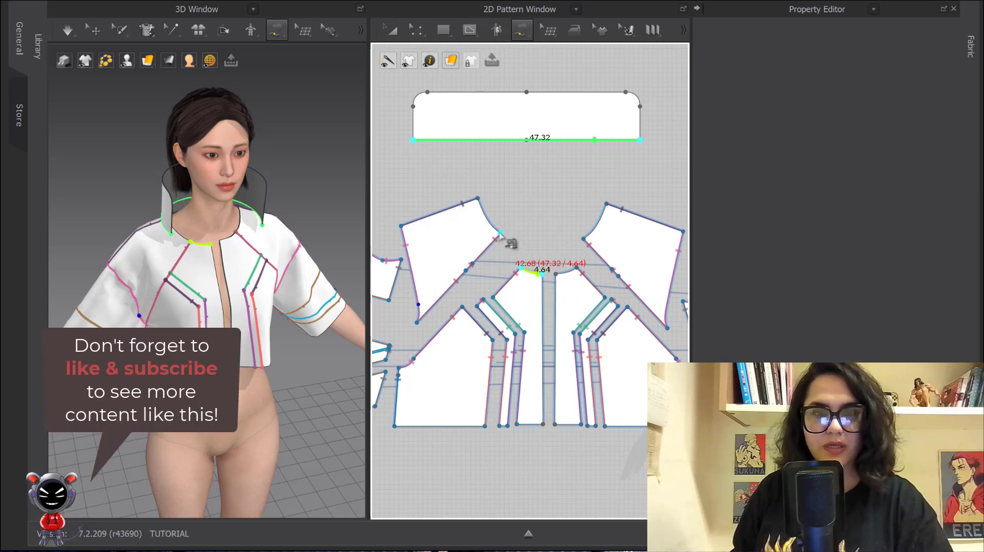
{"action": "left_click", "coordinate": [501, 234]}
{"action": "left_click", "coordinate": [478, 199]}
Step: Add the neckline edges of both back pieces to the collar sewing
{"action": "scroll", "coordinate": [505, 219], "scroll_direction": "down", "scroll_amount": 4}
{"action": "middle_click_drag", "start_coordinate": [510, 222], "coordinate": [459, 217]}
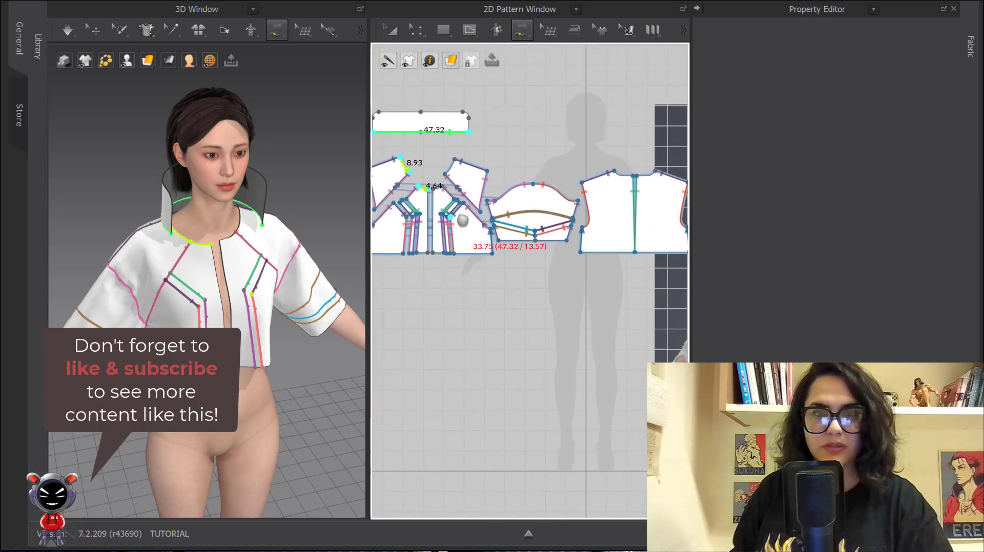
{"action": "scroll", "coordinate": [552, 255], "scroll_direction": "down", "scroll_amount": 3}
{"action": "scroll", "coordinate": [551, 253], "scroll_direction": "up", "scroll_amount": 5}
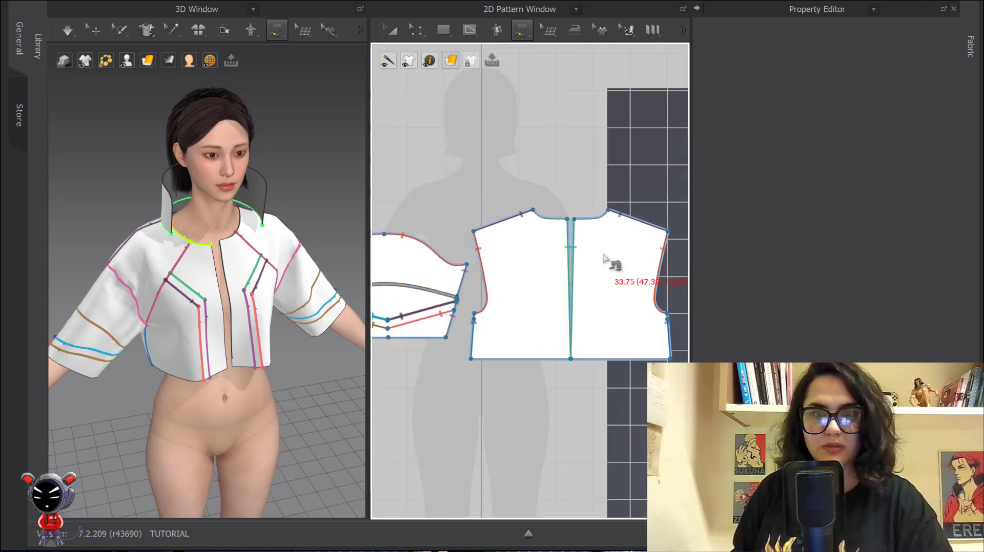
{"action": "scroll", "coordinate": [589, 242], "scroll_direction": "up", "scroll_amount": 1}
{"action": "middle_click_drag", "start_coordinate": [583, 236], "coordinate": [518, 219]}
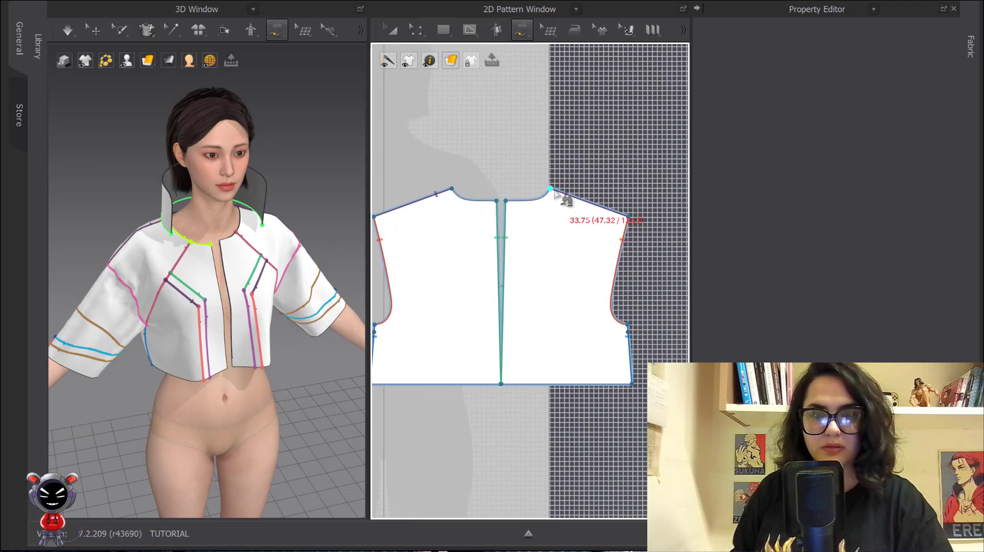
{"action": "left_click", "coordinate": [551, 190]}
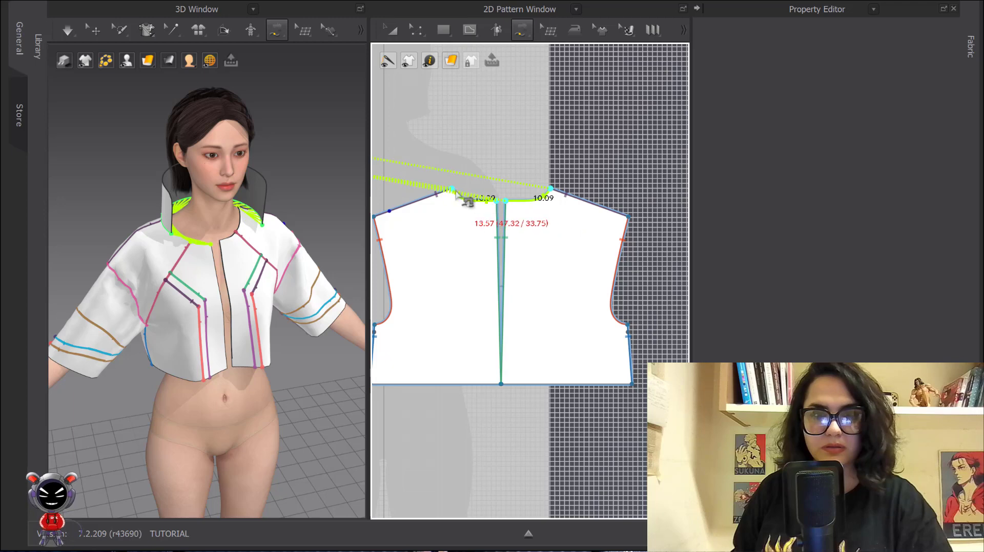
Step: Add the opposite shoulder and front neckline edges and complete the collar sewing
{"action": "scroll", "coordinate": [467, 201], "scroll_direction": "down", "scroll_amount": 3}
{"action": "scroll", "coordinate": [511, 225], "scroll_direction": "up", "scroll_amount": 2}
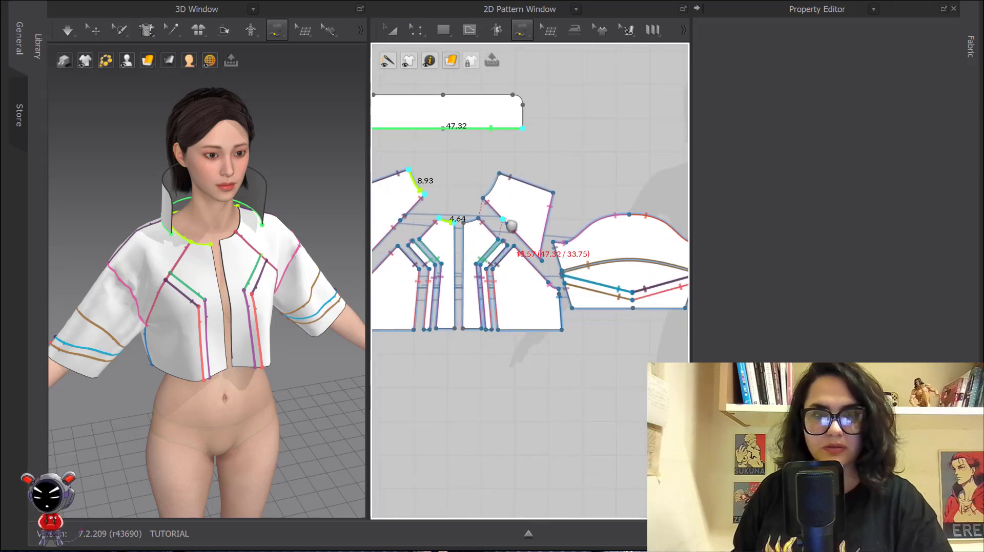
{"action": "scroll", "coordinate": [511, 226], "scroll_direction": "up", "scroll_amount": 2}
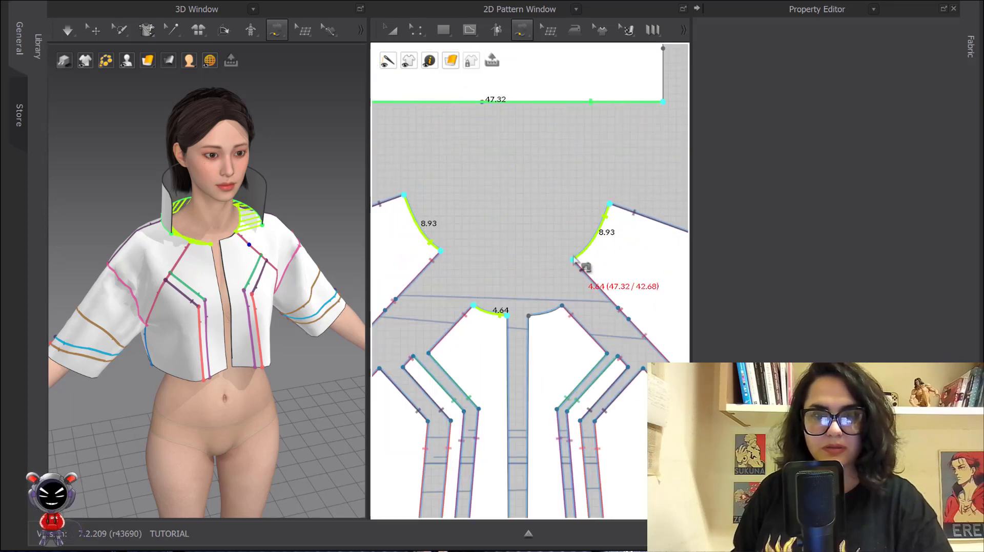
{"action": "left_click", "coordinate": [561, 306]}
{"action": "left_click", "coordinate": [528, 316]}
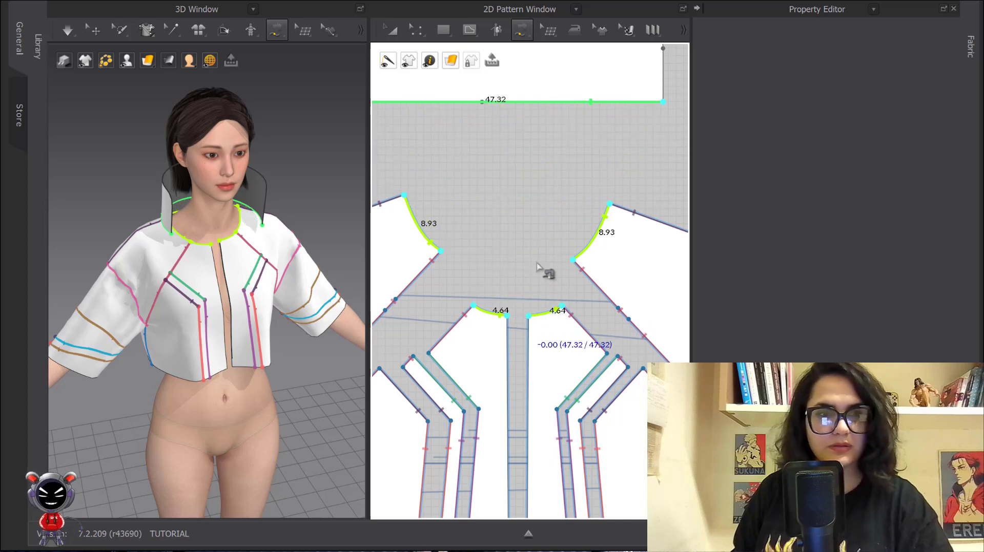
{"action": "key", "text": "Return"}
Step: Apply Strengthen to the collar piece
{"action": "left_click", "coordinate": [392, 30]}
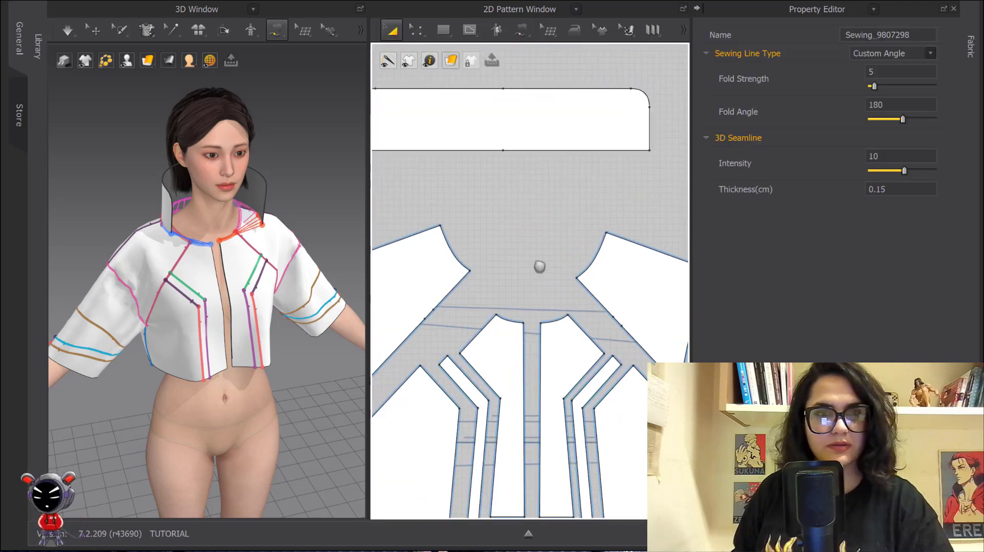
{"action": "middle_click_drag", "start_coordinate": [539, 267], "coordinate": [588, 326]}
{"action": "left_click", "coordinate": [518, 165]}
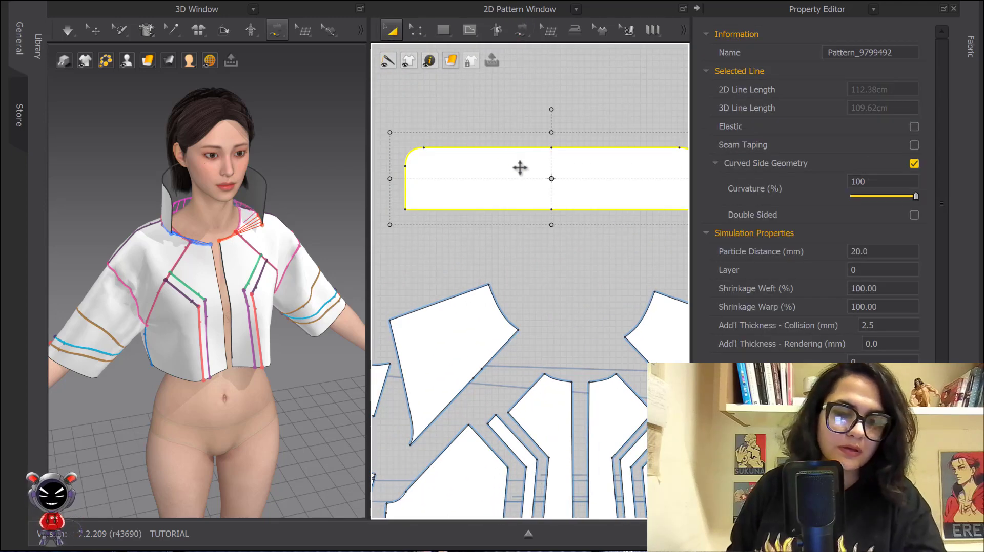
{"action": "left_click", "coordinate": [527, 92]}
{"action": "right_click", "coordinate": [518, 169]}
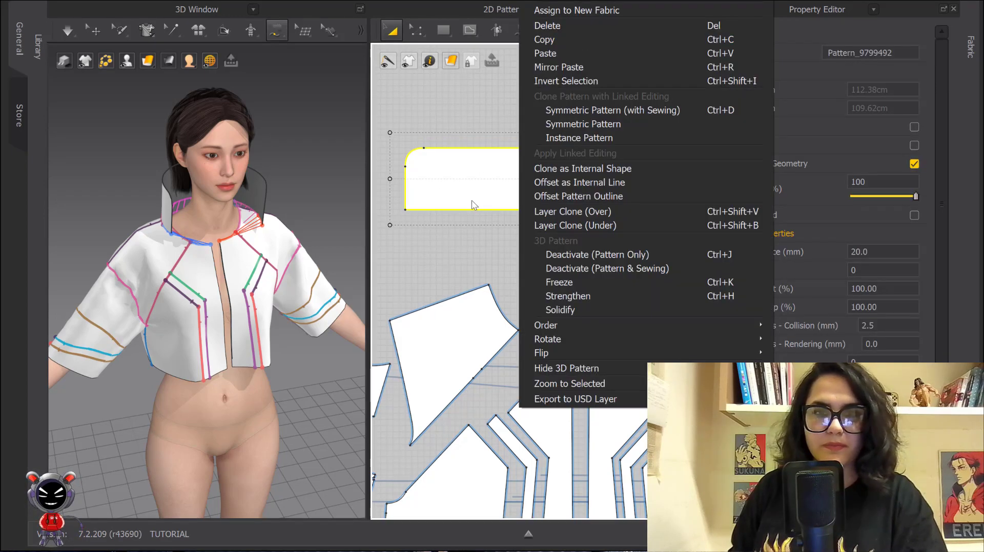
{"action": "left_click", "coordinate": [574, 296]}
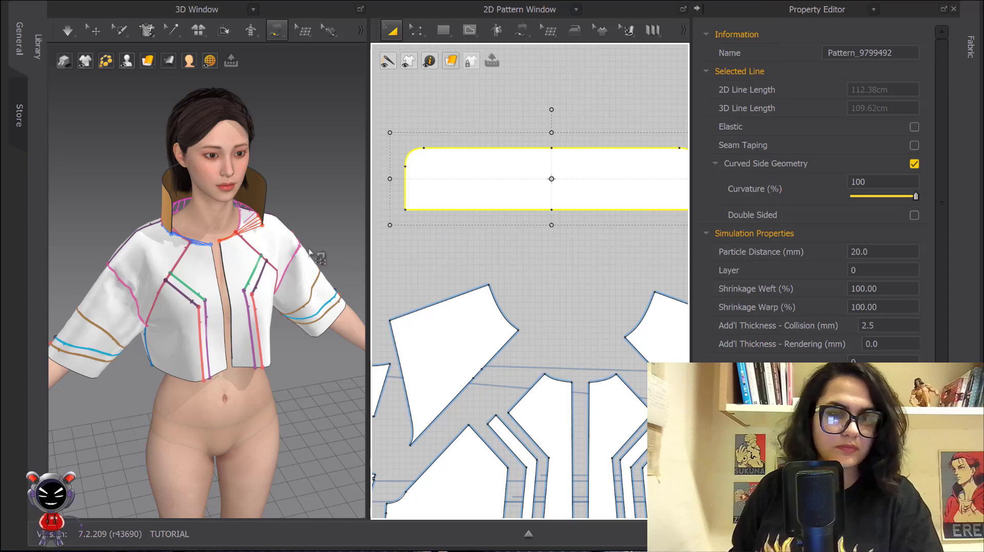
Step: Simulate the garment to join the collar to the neckline, and check the fit from the front and side
{"action": "key", "text": "space"}
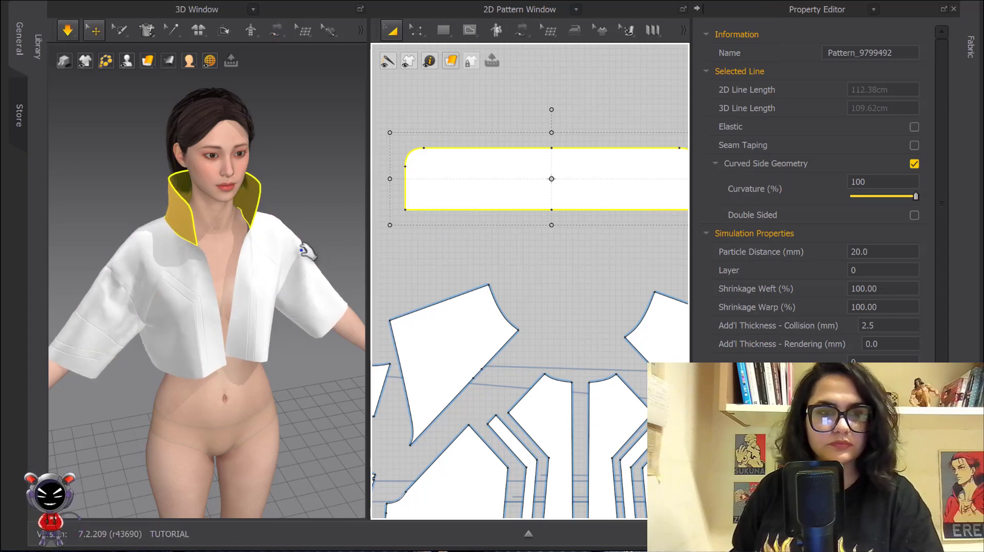
{"action": "key", "text": "n"}
{"action": "scroll", "coordinate": [302, 237], "scroll_direction": "down", "scroll_amount": 3}
{"action": "middle_click_drag", "start_coordinate": [303, 237], "coordinate": [310, 167]}
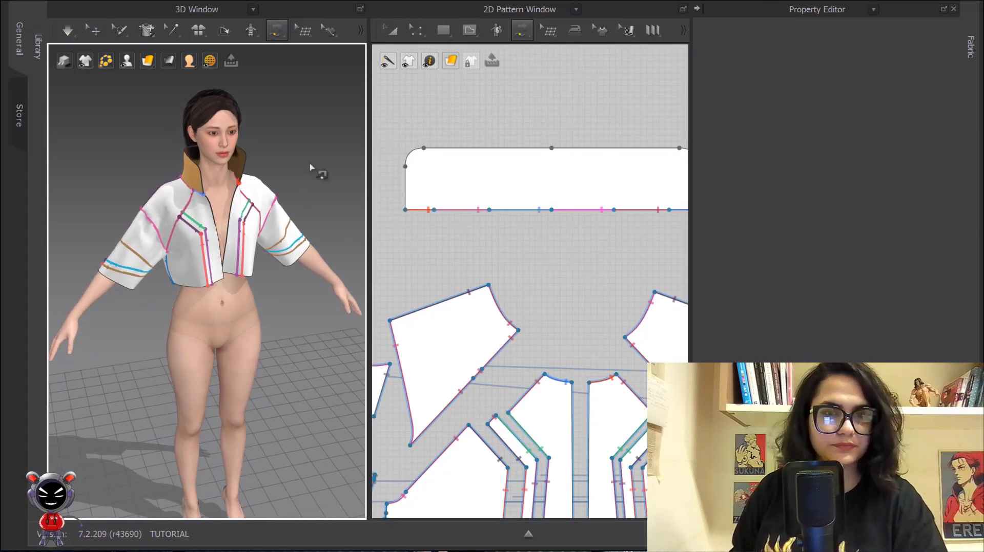
{"action": "left_click", "coordinate": [393, 31]}
{"action": "scroll", "coordinate": [245, 236], "scroll_direction": "down", "scroll_amount": 2}
{"action": "right_click_drag", "start_coordinate": [246, 238], "coordinate": [321, 249]}
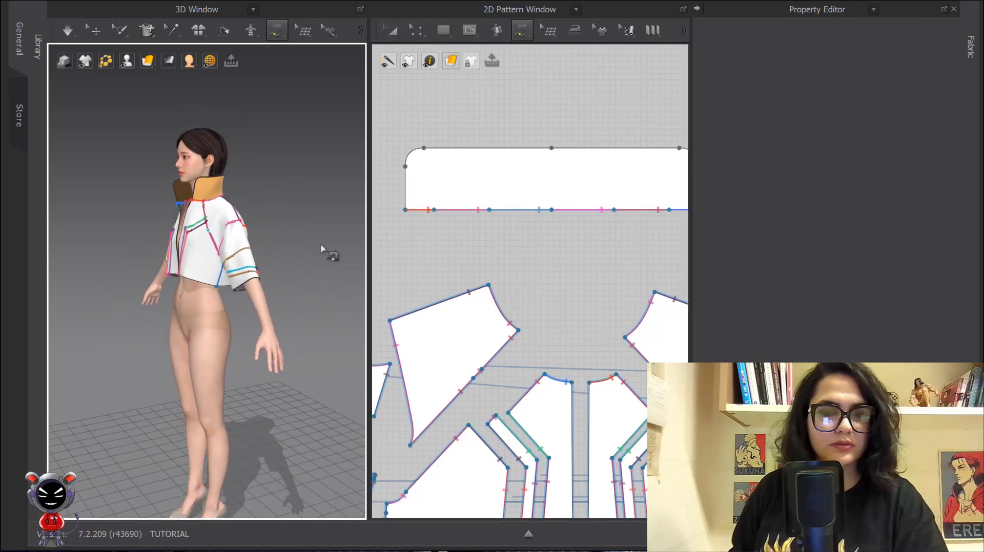
Step: Offset all collar edges except the sewn lower edge as one internal line at 0.5 cm with Extend on
{"action": "key", "text": "z"}
{"action": "scroll", "coordinate": [421, 197], "scroll_direction": "down", "scroll_amount": 3}
{"action": "middle_click_drag", "start_coordinate": [420, 207], "coordinate": [439, 252]}
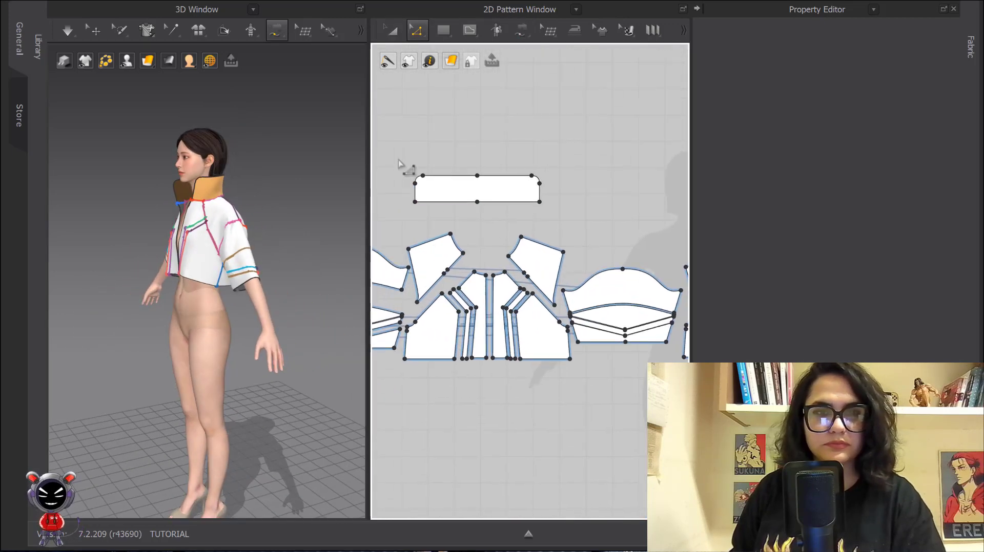
{"action": "left_click_drag", "start_coordinate": [391, 136], "coordinate": [589, 233]}
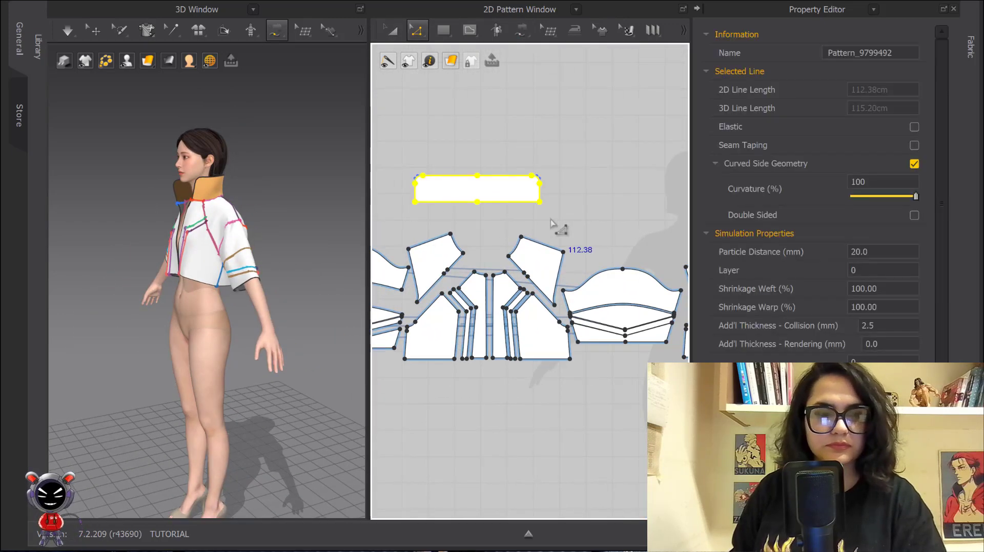
{"action": "left_click", "coordinate": [502, 202], "text": "ctrl"}
{"action": "right_click", "coordinate": [462, 177]}
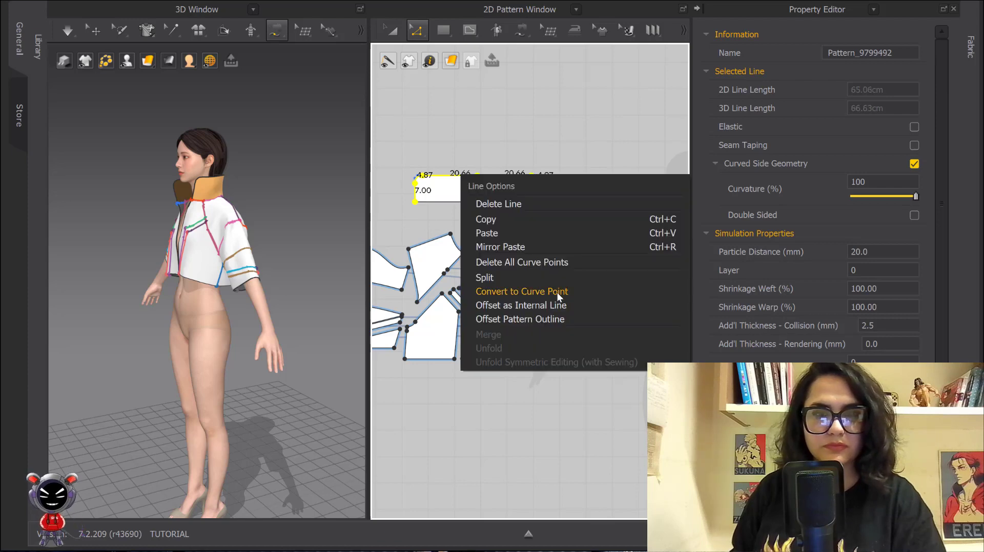
{"action": "left_click", "coordinate": [546, 303]}
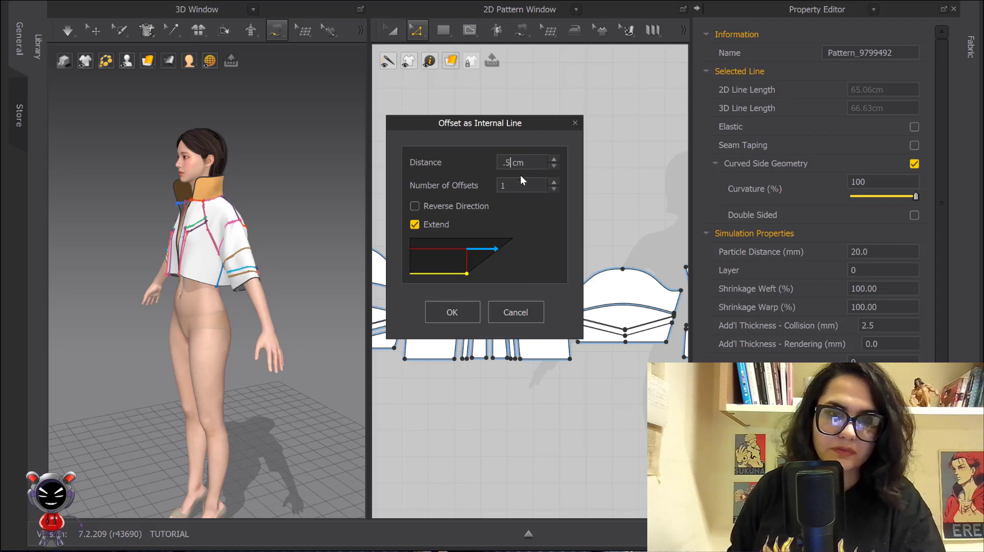
{"action": "left_click", "coordinate": [452, 312]}
{"action": "scroll", "coordinate": [235, 308], "scroll_direction": "up", "scroll_amount": 3}
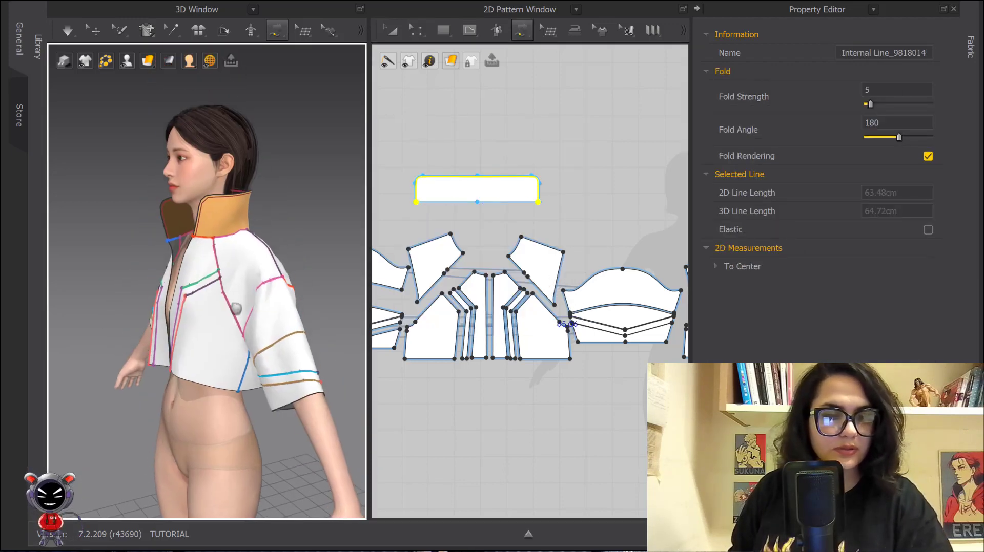
Step: Simulate the garment and check how the stand-up collar sits from the front
{"action": "right_click_drag", "start_coordinate": [236, 308], "coordinate": [236, 248]}
{"action": "scroll", "coordinate": [239, 246], "scroll_direction": "up", "scroll_amount": 2}
{"action": "right_click_drag", "start_coordinate": [277, 308], "coordinate": [317, 290]}
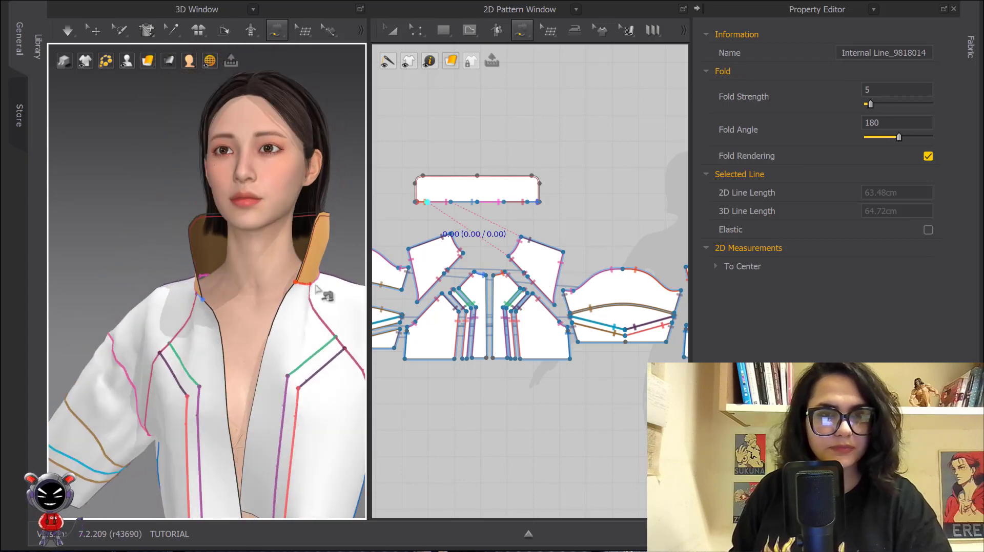
{"action": "left_click", "coordinate": [392, 31]}
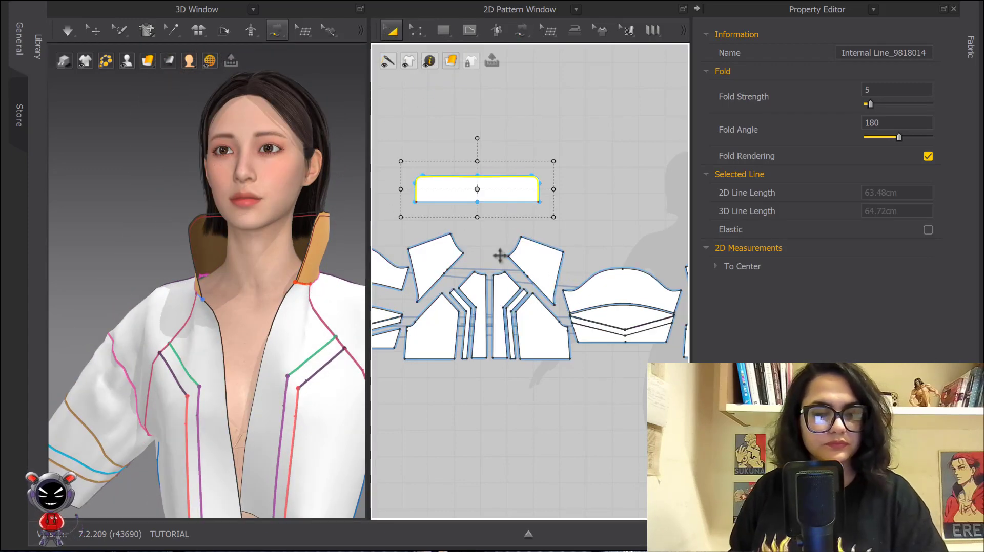
{"action": "key", "text": "space"}
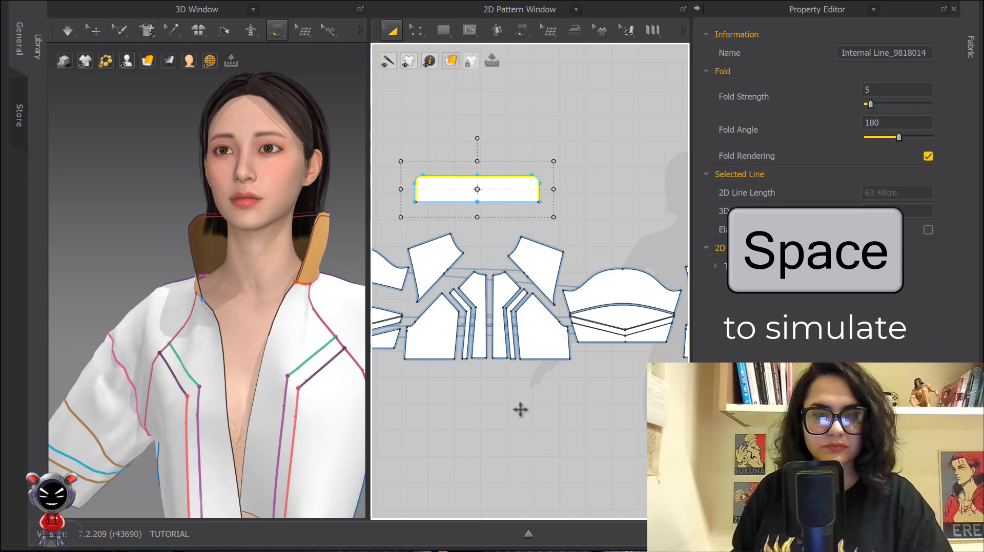
{"action": "middle_click_drag", "start_coordinate": [526, 411], "coordinate": [511, 283]}
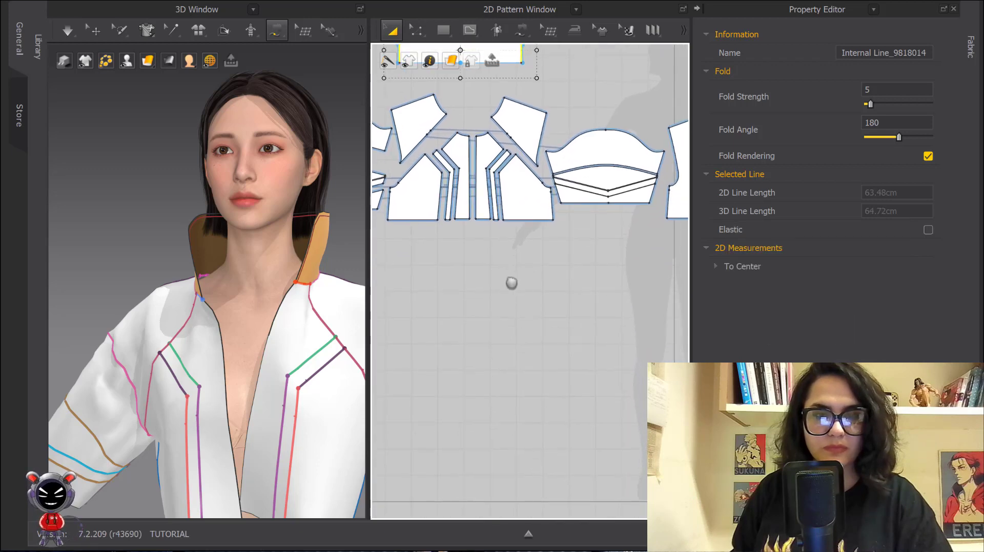
{"action": "scroll", "coordinate": [461, 190], "scroll_direction": "up", "scroll_amount": 5}
{"action": "middle_click_drag", "start_coordinate": [597, 431], "coordinate": [582, 289]}
{"action": "scroll", "coordinate": [582, 290], "scroll_direction": "down", "scroll_amount": 2}
{"action": "middle_click_drag", "start_coordinate": [581, 332], "coordinate": [562, 303]}
{"action": "left_click", "coordinate": [444, 30]}
{"action": "scroll", "coordinate": [509, 287], "scroll_direction": "down", "scroll_amount": 2}
{"action": "scroll", "coordinate": [562, 300], "scroll_direction": "down", "scroll_amount": 2}
{"action": "middle_click_drag", "start_coordinate": [534, 335], "coordinate": [538, 287]}
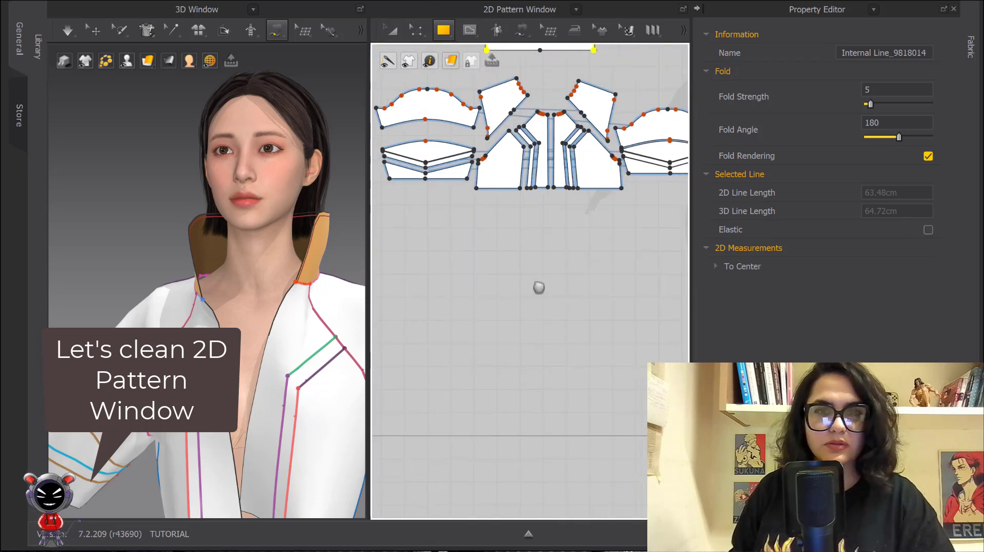
Step: Edit the 2D background image and move the reference picture farther away from the pattern pieces
{"action": "middle_click_drag", "start_coordinate": [597, 297], "coordinate": [510, 285]}
{"action": "scroll", "coordinate": [573, 270], "scroll_direction": "down", "scroll_amount": 3}
{"action": "left_click", "coordinate": [392, 30]}
{"action": "right_click", "coordinate": [508, 288]}
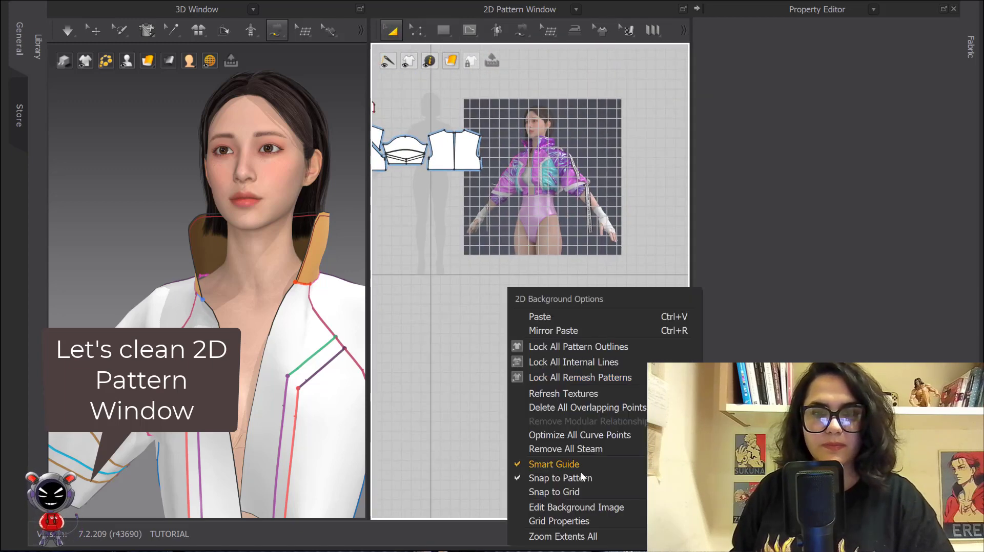
{"action": "left_click", "coordinate": [574, 509]}
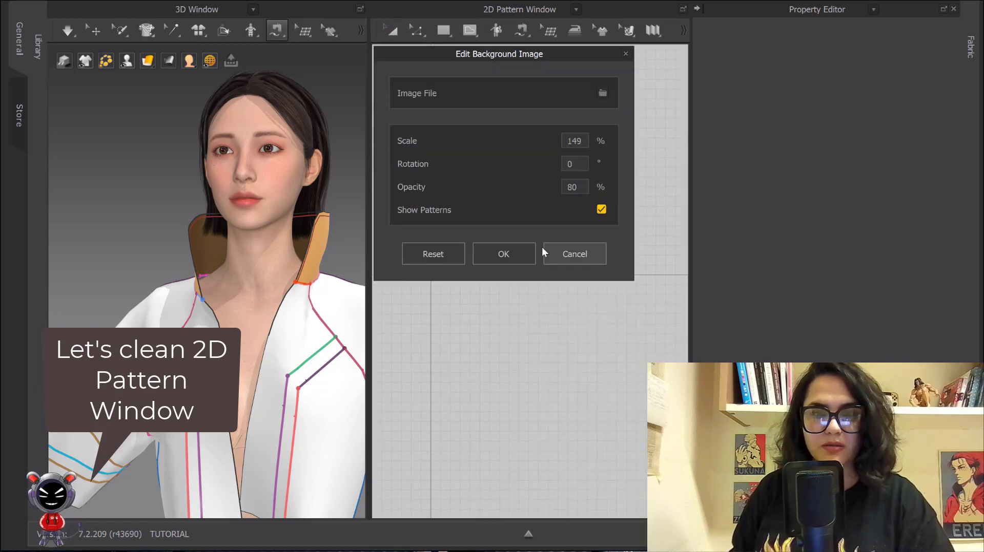
{"action": "left_click_drag", "start_coordinate": [537, 53], "coordinate": [205, 75]}
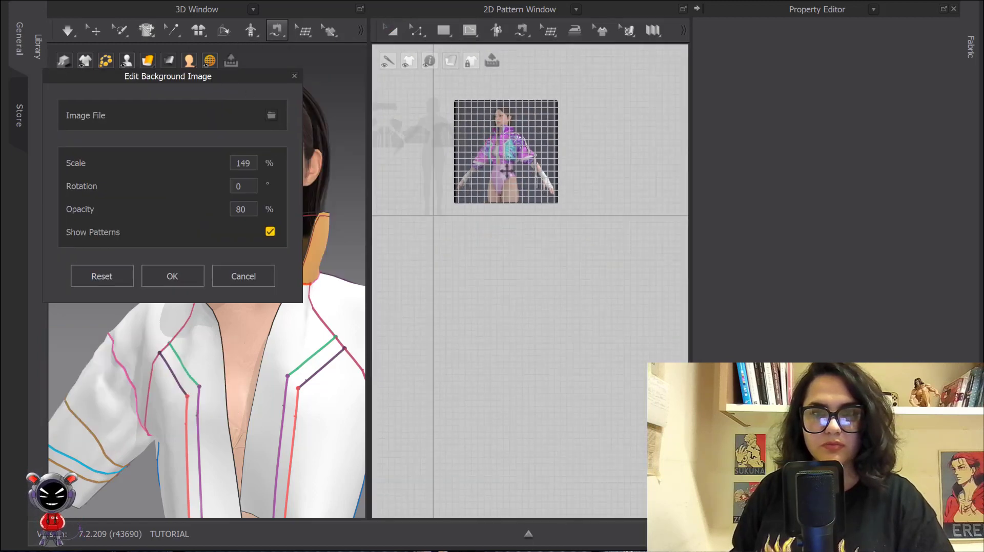
{"action": "left_click_drag", "start_coordinate": [555, 152], "coordinate": [572, 153]}
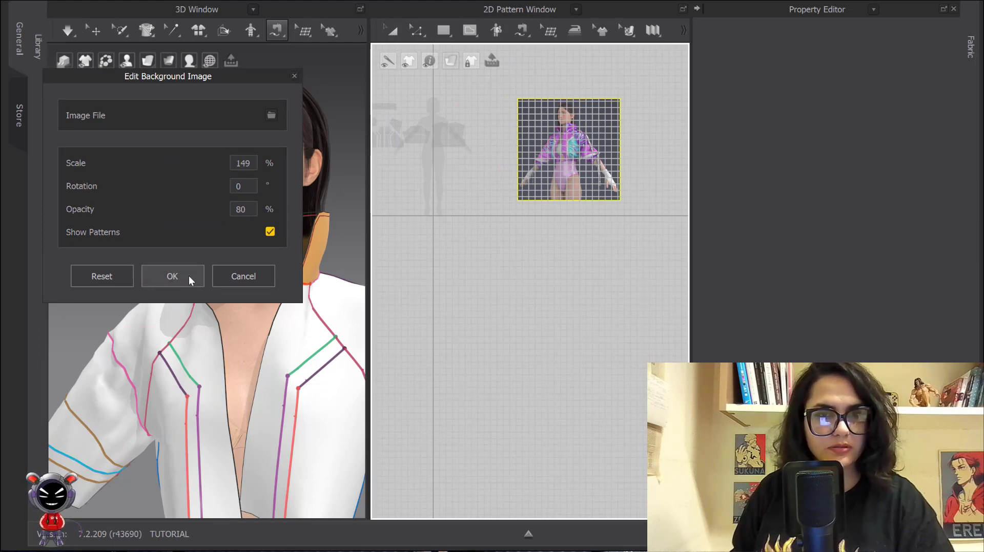
{"action": "left_click", "coordinate": [172, 276]}
Step: Select all jacket pattern pieces and move them together over the avatar silhouette
{"action": "left_click_drag", "start_coordinate": [425, 137], "coordinate": [593, 230]}
{"action": "right_click_drag", "start_coordinate": [593, 231], "coordinate": [521, 237]}
{"action": "left_click_drag", "start_coordinate": [478, 204], "coordinate": [529, 203]}
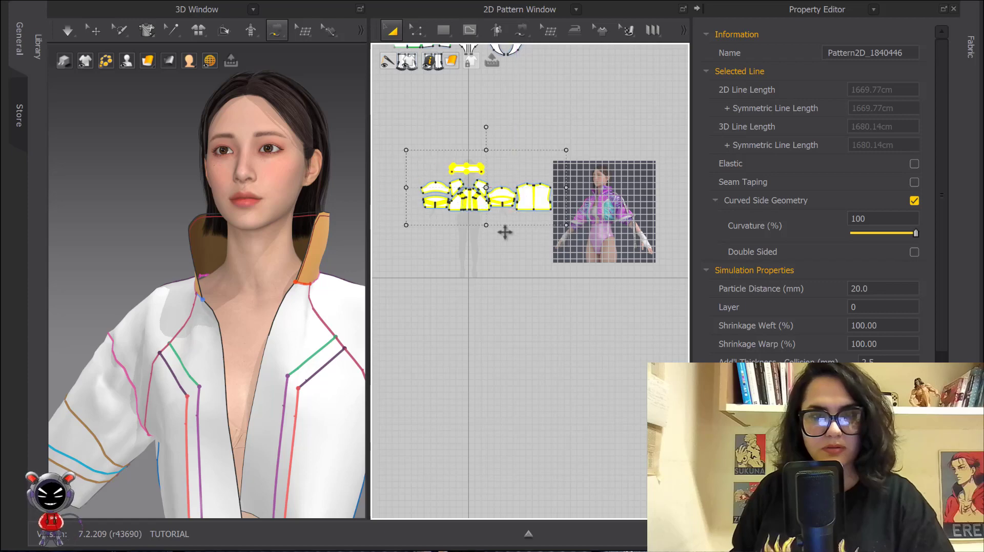
{"action": "scroll", "coordinate": [446, 164], "scroll_direction": "down", "scroll_amount": 5}
{"action": "middle_click_drag", "start_coordinate": [528, 276], "coordinate": [497, 173]}
{"action": "scroll", "coordinate": [498, 173], "scroll_direction": "up", "scroll_amount": 2}
{"action": "middle_click_drag", "start_coordinate": [422, 118], "coordinate": [459, 161]}
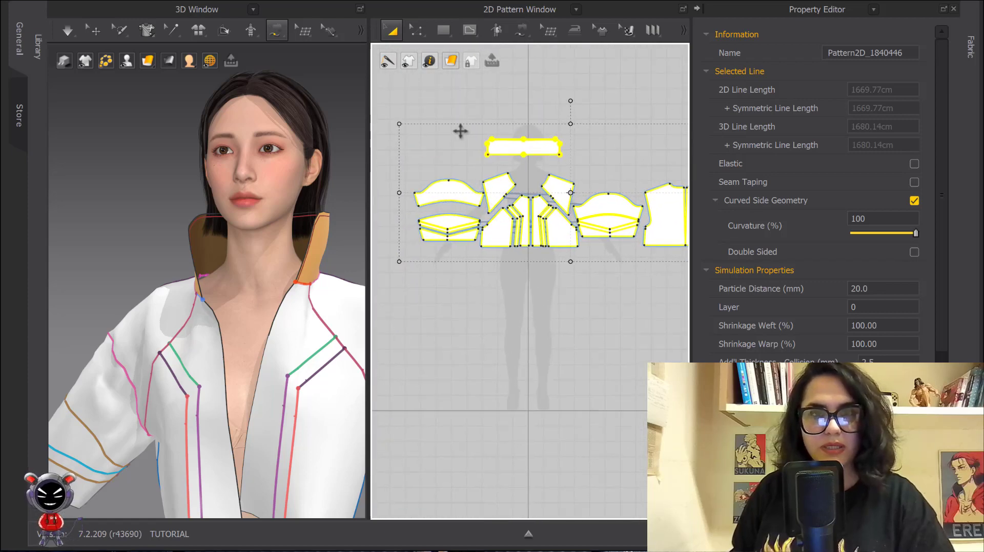
Step: Reselect all pattern pieces and shift them slightly across and upward over the avatar's torso
{"action": "left_click", "coordinate": [451, 87]}
{"action": "scroll", "coordinate": [459, 105], "scroll_direction": "up", "scroll_amount": 3}
{"action": "left_click_drag", "start_coordinate": [397, 88], "coordinate": [621, 207]}
{"action": "scroll", "coordinate": [554, 236], "scroll_direction": "up", "scroll_amount": 4}
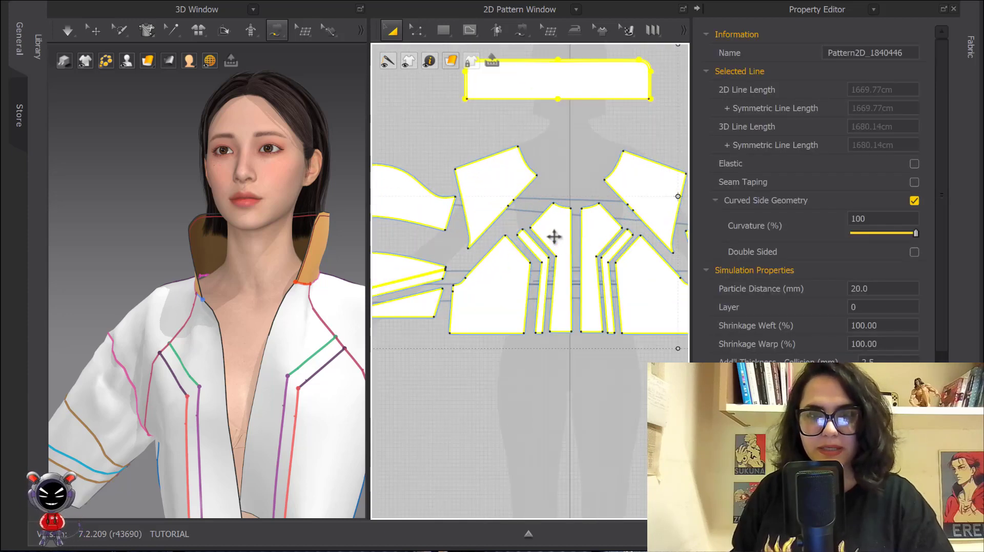
{"action": "left_click_drag", "start_coordinate": [553, 237], "coordinate": [580, 218]}
{"action": "left_click", "coordinate": [597, 364]}
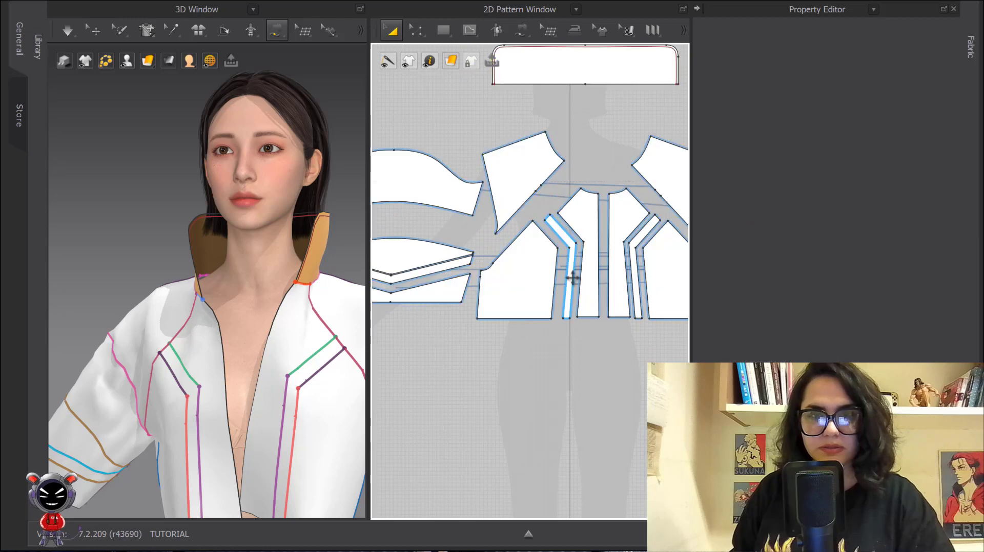
Step: Select the whole pattern set again and fine-tune its placement on the avatar silhouette
{"action": "right_click_drag", "start_coordinate": [578, 204], "coordinate": [607, 230]}
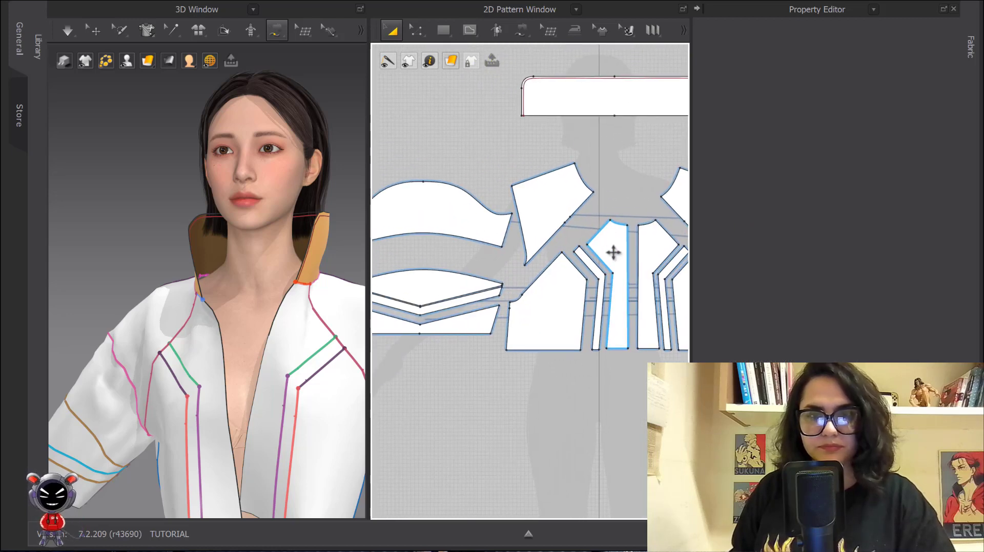
{"action": "scroll", "coordinate": [559, 197], "scroll_direction": "down", "scroll_amount": 3}
{"action": "scroll", "coordinate": [508, 153], "scroll_direction": "down", "scroll_amount": 5}
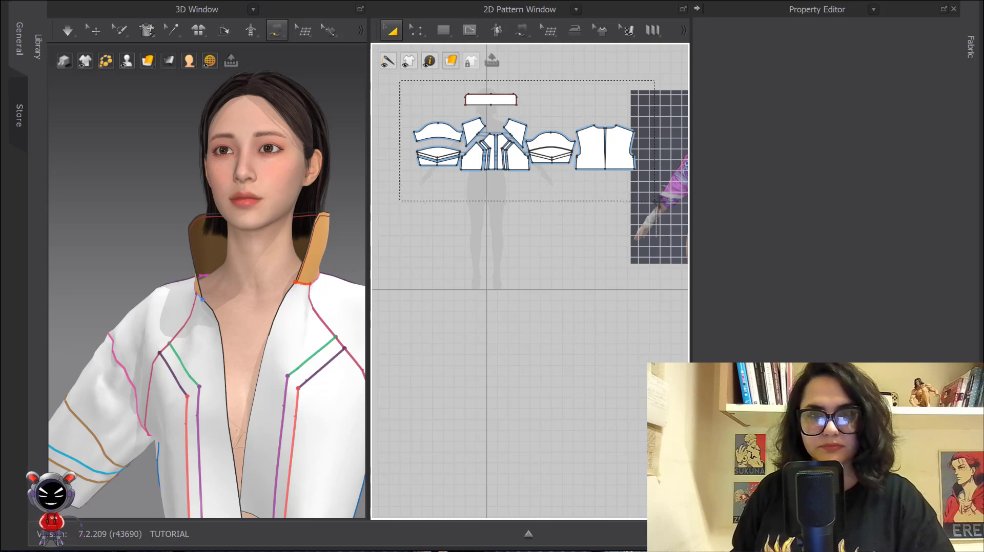
{"action": "left_click_drag", "start_coordinate": [657, 201], "coordinate": [659, 202]}
{"action": "left_click_drag", "start_coordinate": [600, 158], "coordinate": [589, 146]}
{"action": "scroll", "coordinate": [523, 208], "scroll_direction": "up", "scroll_amount": 8}
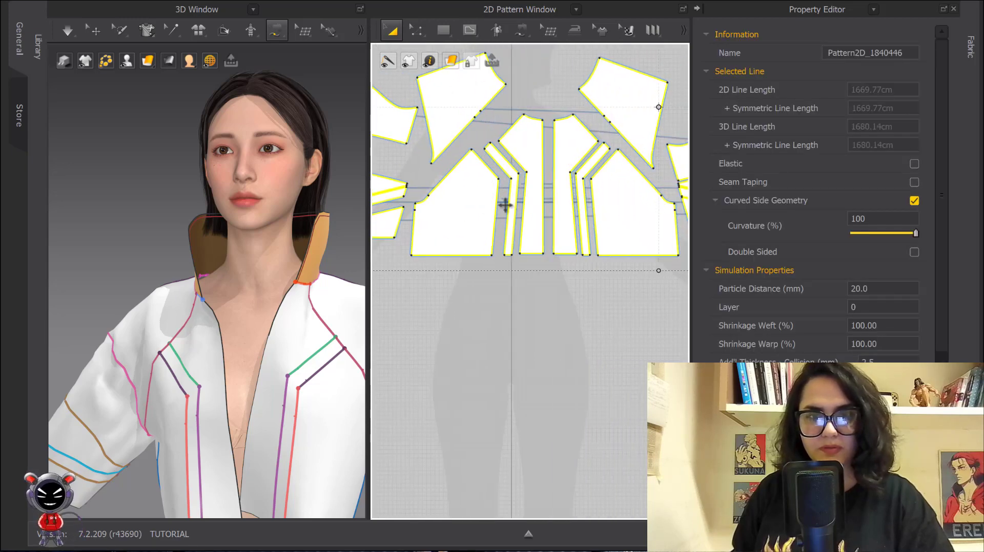
Step: Move the front and sleeve pieces of one side so the center front edge meets the avatar's center line
{"action": "scroll", "coordinate": [525, 149], "scroll_direction": "down", "scroll_amount": 4}
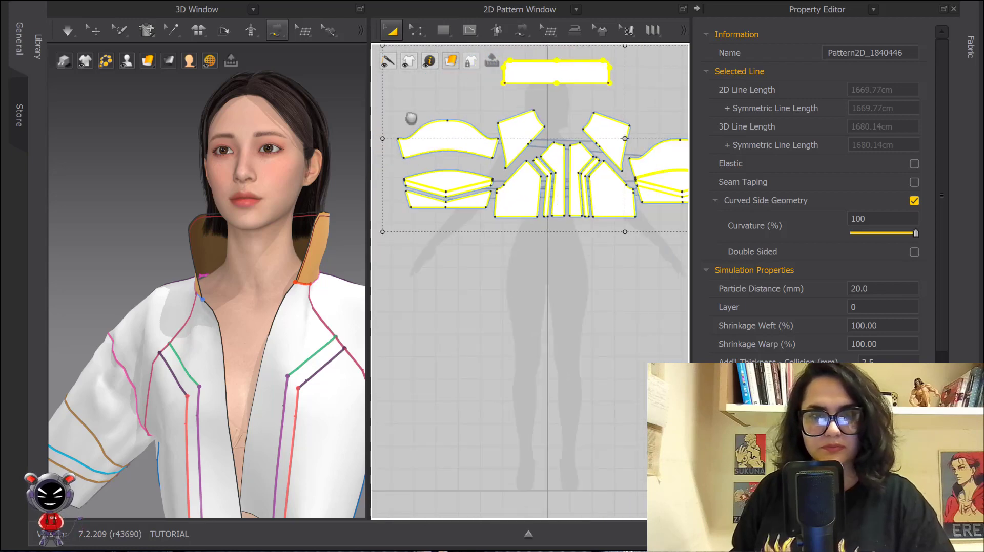
{"action": "middle_click_drag", "start_coordinate": [411, 118], "coordinate": [456, 147]}
{"action": "left_click_drag", "start_coordinate": [391, 118], "coordinate": [516, 172]}
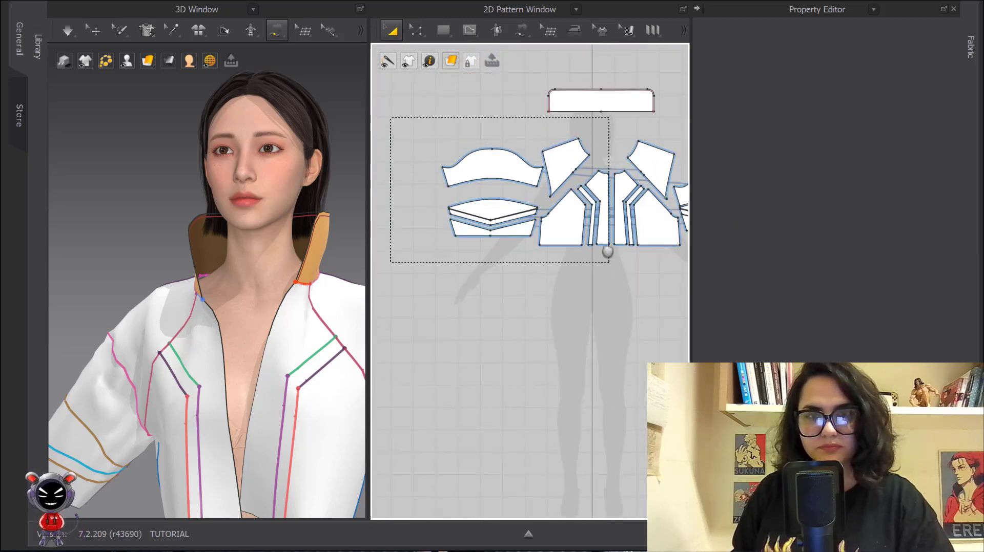
{"action": "left_click_drag", "start_coordinate": [608, 262], "coordinate": [609, 262]}
{"action": "left_click_drag", "start_coordinate": [593, 198], "coordinate": [555, 210]}
{"action": "scroll", "coordinate": [564, 210], "scroll_direction": "up", "scroll_amount": 4}
{"action": "scroll", "coordinate": [598, 327], "scroll_direction": "down", "scroll_amount": 4}
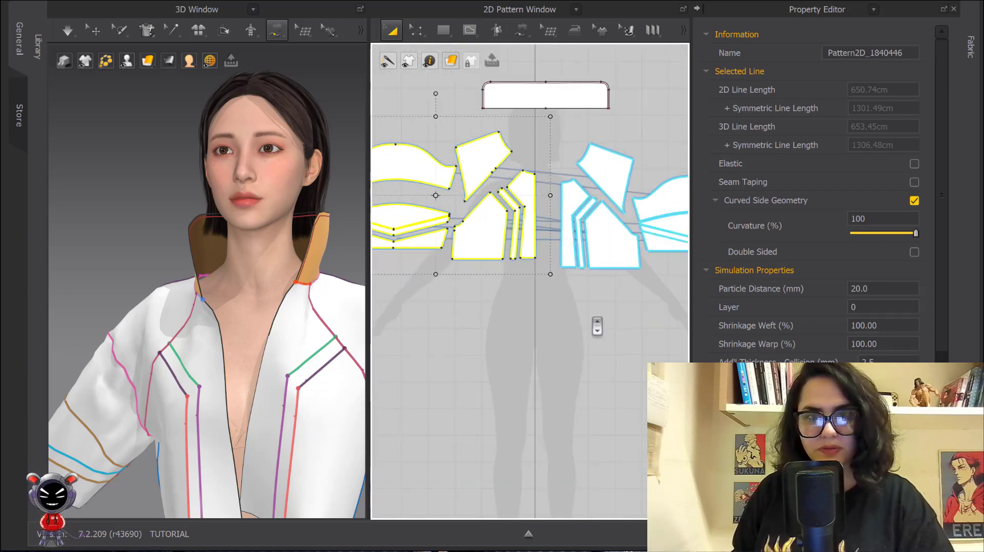
Step: Draw a rectangular waistband pattern about 13.9 by 3.1 cm below the front panels, ending at the avatar's center line
{"action": "left_click", "coordinate": [591, 328]}
{"action": "scroll", "coordinate": [594, 335], "scroll_direction": "up", "scroll_amount": 6}
{"action": "scroll", "coordinate": [595, 337], "scroll_direction": "down", "scroll_amount": 4}
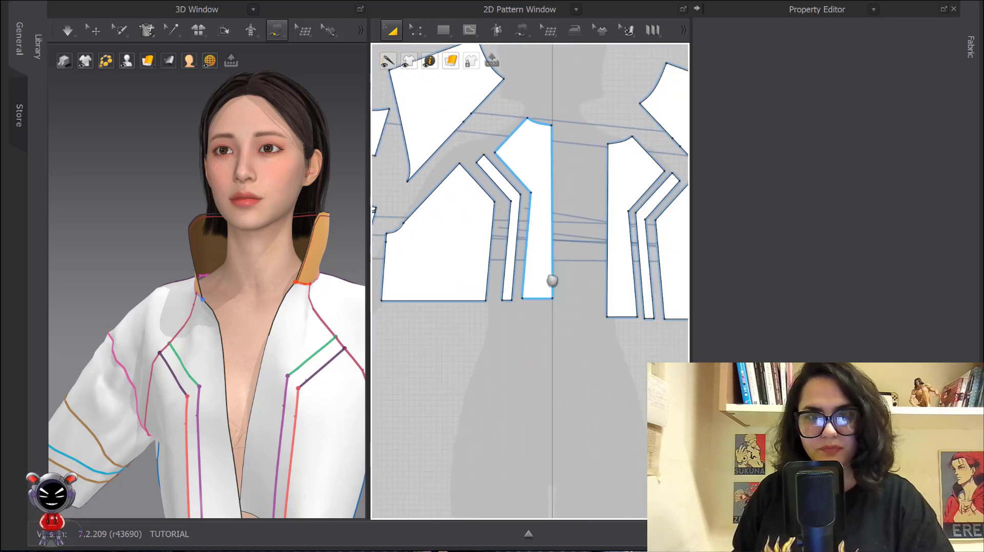
{"action": "right_click_drag", "start_coordinate": [550, 279], "coordinate": [546, 234]}
{"action": "key", "text": "s"}
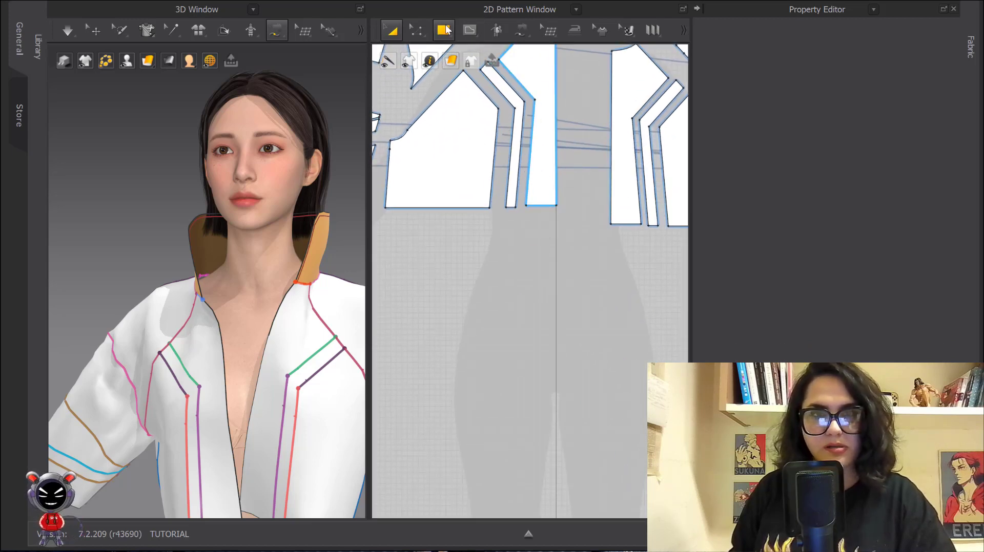
{"action": "left_click_drag", "start_coordinate": [480, 215], "coordinate": [556, 233]}
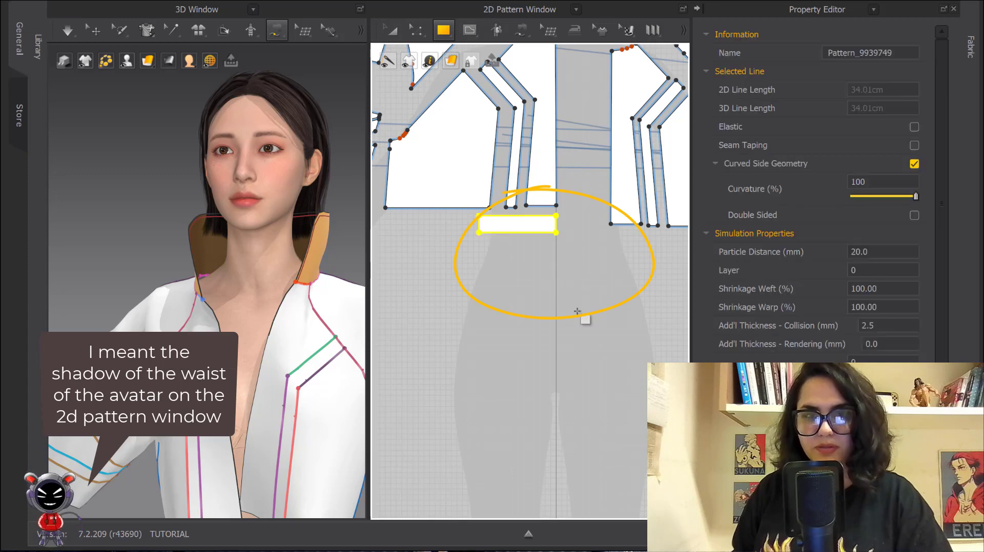
Step: Add a point on the waistband's upper edge, about 5.4 cm from its center end, aligned with the front panel's lower corner
{"action": "left_click", "coordinate": [390, 29]}
{"action": "scroll", "coordinate": [213, 291], "scroll_direction": "down", "scroll_amount": 3}
{"action": "middle_click_drag", "start_coordinate": [213, 291], "coordinate": [214, 233]}
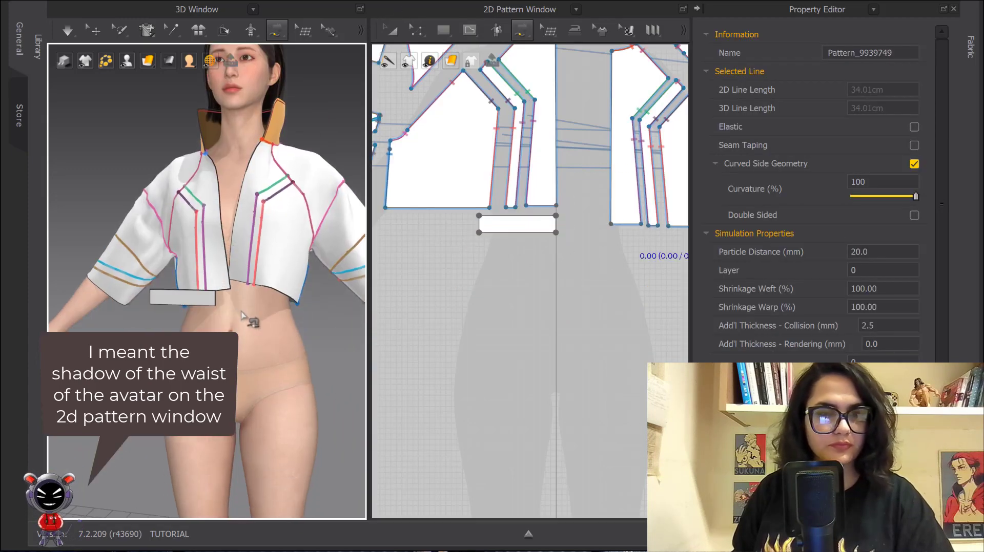
{"action": "key", "text": "z"}
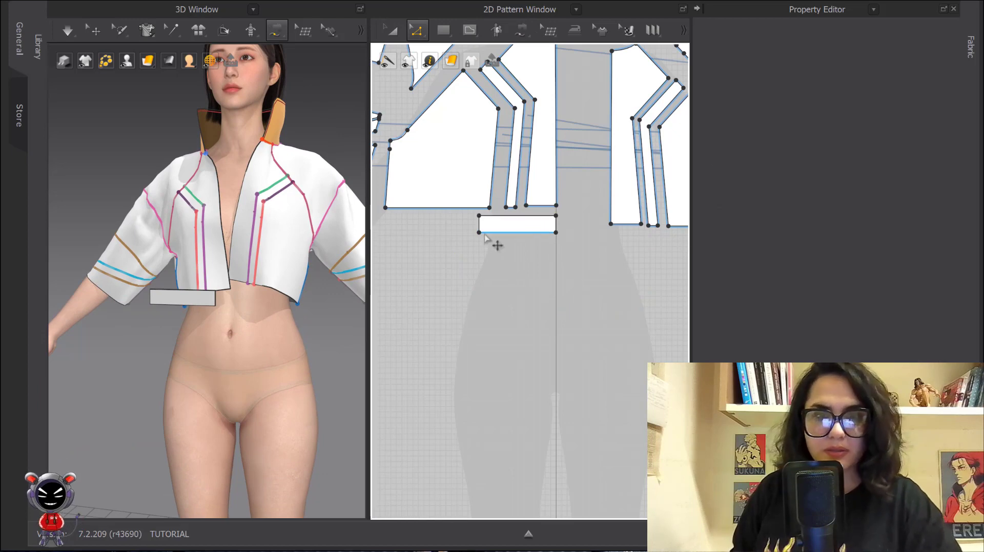
{"action": "scroll", "coordinate": [497, 226], "scroll_direction": "up", "scroll_amount": 3}
{"action": "mouse_move", "coordinate": [497, 218]}
{"action": "middle_mouse_down"}
{"action": "mouse_move", "coordinate": [550, 281]}
{"action": "mouse_move", "coordinate": [501, 202]}
{"action": "middle_mouse_up"}
{"action": "scroll", "coordinate": [477, 224], "scroll_direction": "up", "scroll_amount": 2}
{"action": "middle_click_drag", "start_coordinate": [592, 224], "coordinate": [520, 224]}
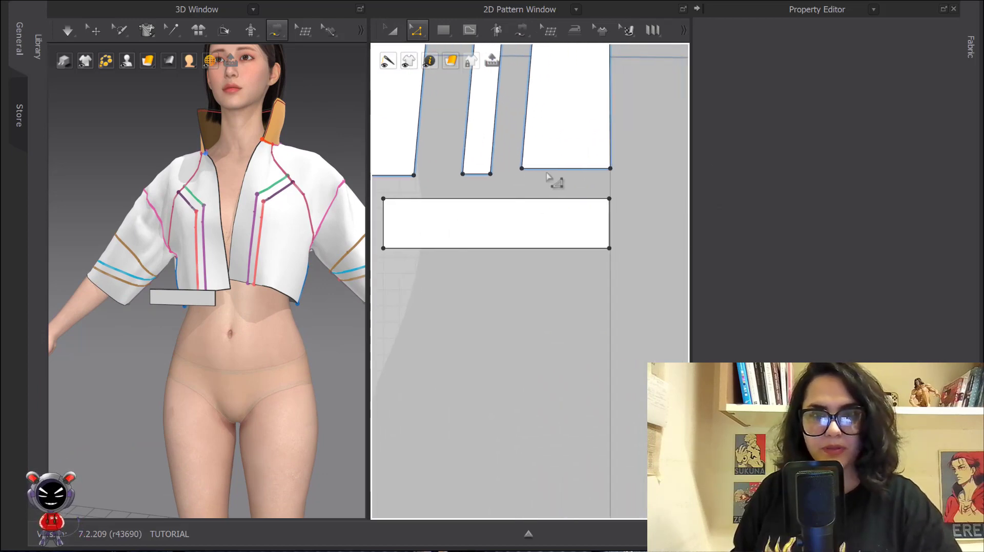
{"action": "left_click", "coordinate": [521, 198]}
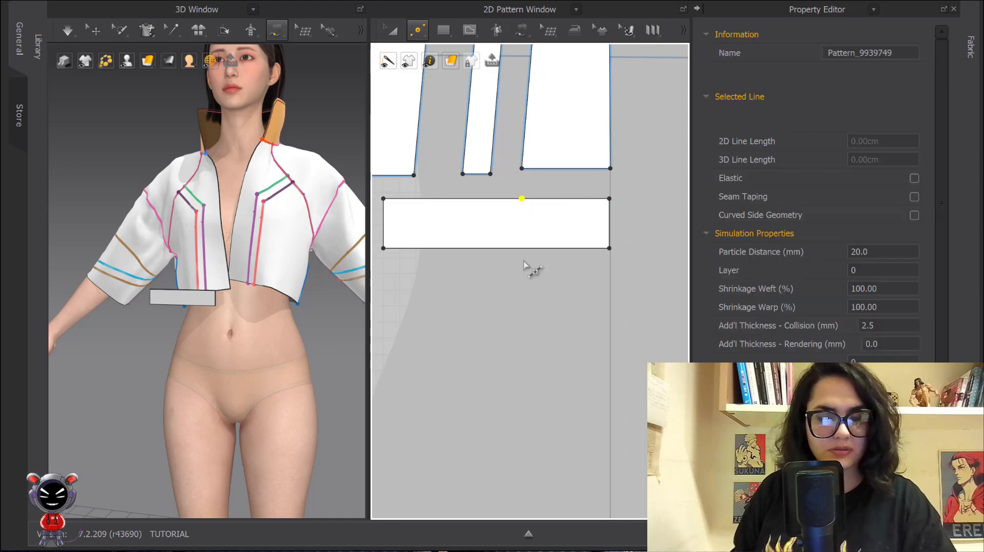
Step: Draw a vertical internal line from the added point to the waistband's lower edge, and Cut & Sew along it
{"action": "key", "text": "g"}
{"action": "left_click", "coordinate": [522, 198]}
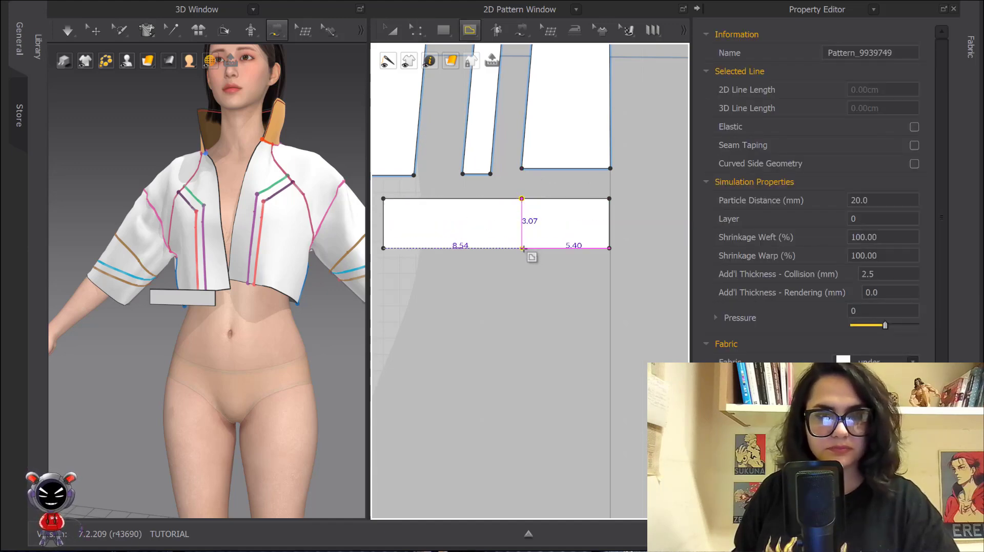
{"action": "left_click", "coordinate": [531, 270]}
{"action": "key", "text": "z"}
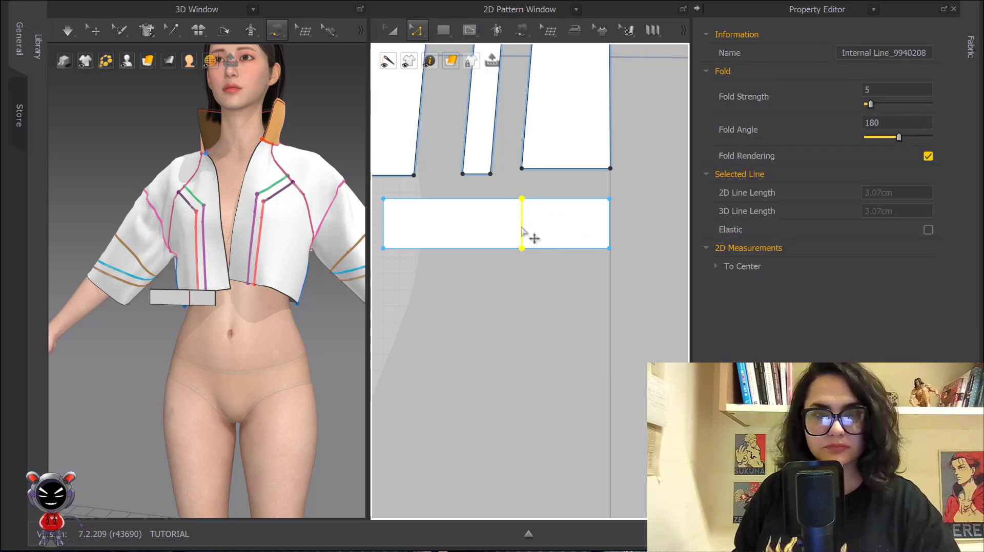
{"action": "right_click", "coordinate": [523, 235]}
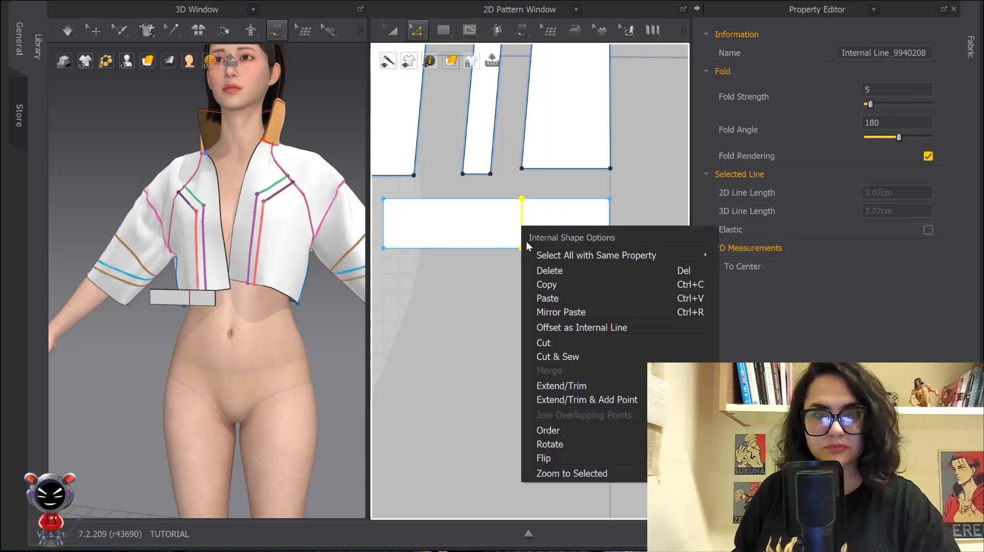
{"action": "left_click", "coordinate": [565, 357]}
Step: Move the longer waistband piece away from the short center piece, toward the side front panel
{"action": "scroll", "coordinate": [568, 255], "scroll_direction": "down", "scroll_amount": 2}
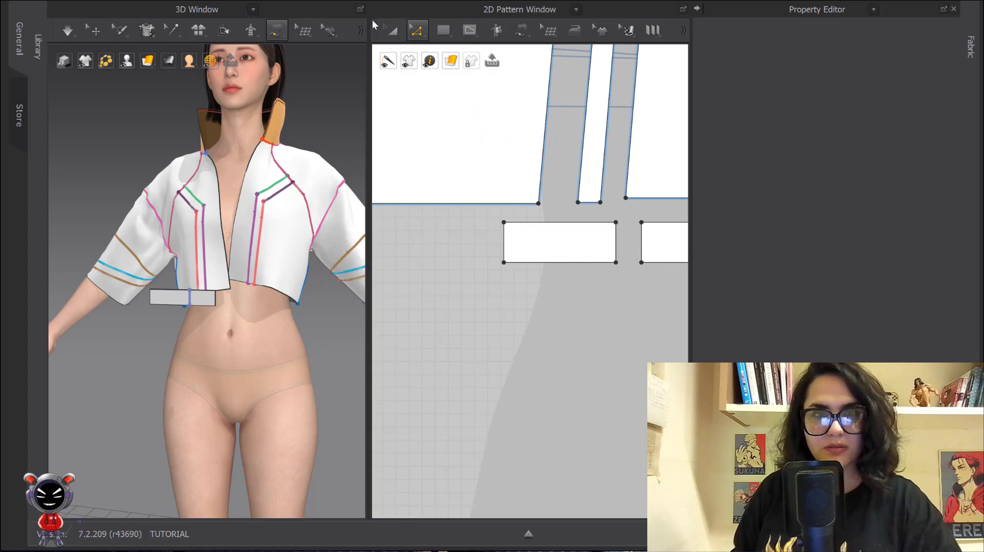
{"action": "left_click", "coordinate": [392, 29]}
{"action": "left_click", "coordinate": [578, 241]}
{"action": "left_click_drag", "start_coordinate": [513, 238], "coordinate": [421, 238]}
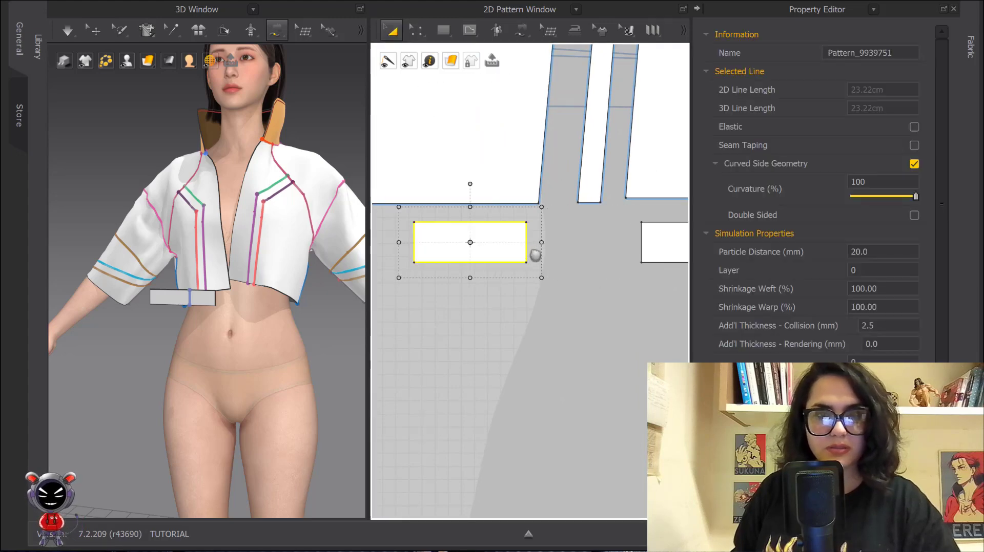
{"action": "middle_click_drag", "start_coordinate": [533, 255], "coordinate": [371, 254]}
{"action": "left_click", "coordinate": [523, 323]}
Step: Sew the short waistband piece's upper edge to the lower edge of the center front panel
{"action": "key", "text": "n"}
{"action": "left_click", "coordinate": [543, 226]}
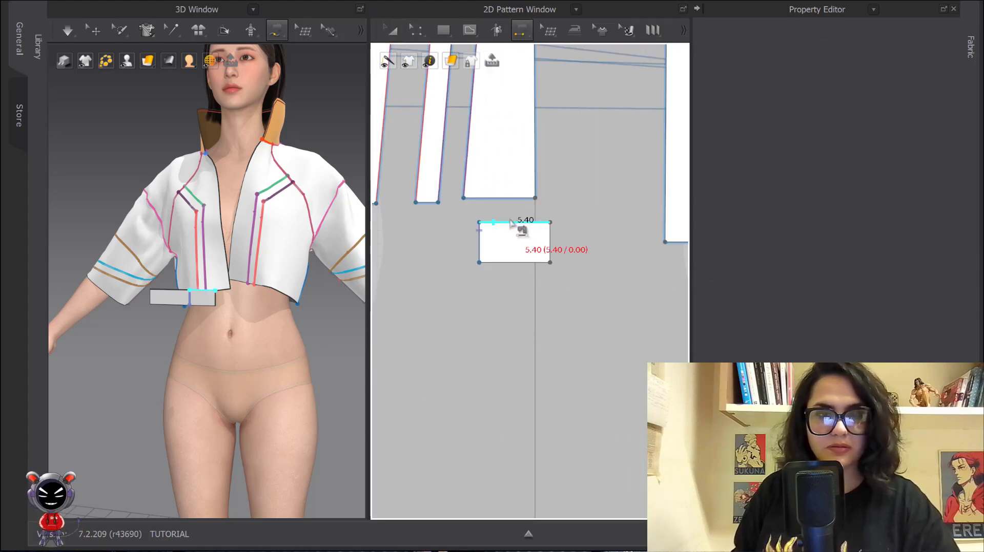
{"action": "left_click", "coordinate": [502, 198]}
{"action": "scroll", "coordinate": [464, 169], "scroll_direction": "down", "scroll_amount": 3}
{"action": "left_click", "coordinate": [392, 30]}
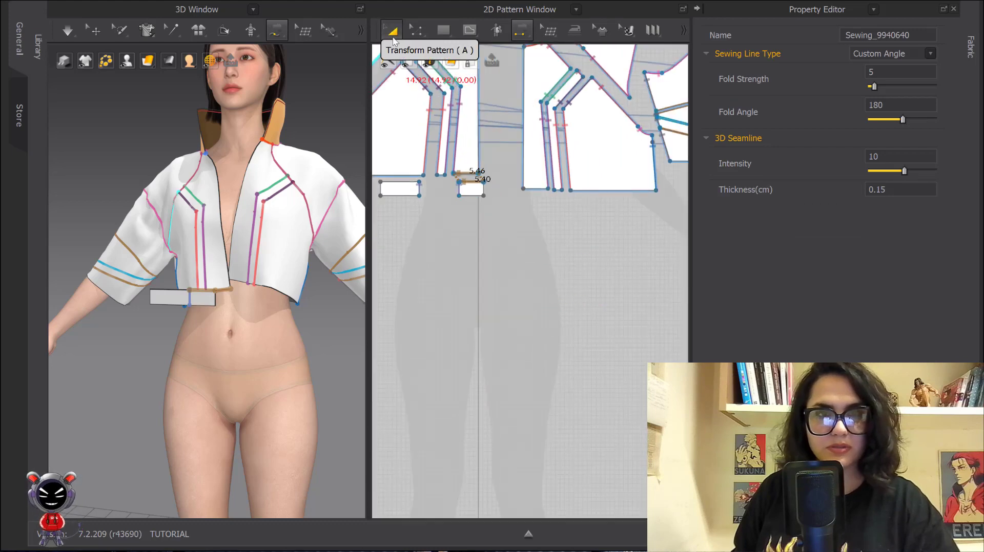
{"action": "left_click", "coordinate": [470, 189]}
{"action": "middle_click_drag", "start_coordinate": [593, 289], "coordinate": [538, 385]}
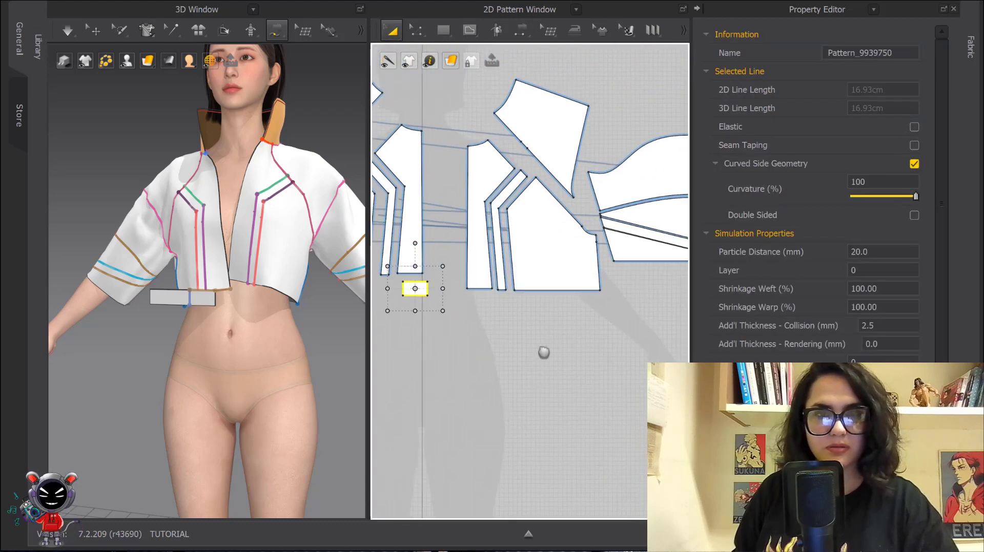
{"action": "left_click", "coordinate": [544, 352]}
{"action": "scroll", "coordinate": [528, 215], "scroll_direction": "down", "scroll_amount": 2}
{"action": "middle_click_drag", "start_coordinate": [556, 241], "coordinate": [596, 266]}
{"action": "scroll", "coordinate": [505, 131], "scroll_direction": "down", "scroll_amount": 3}
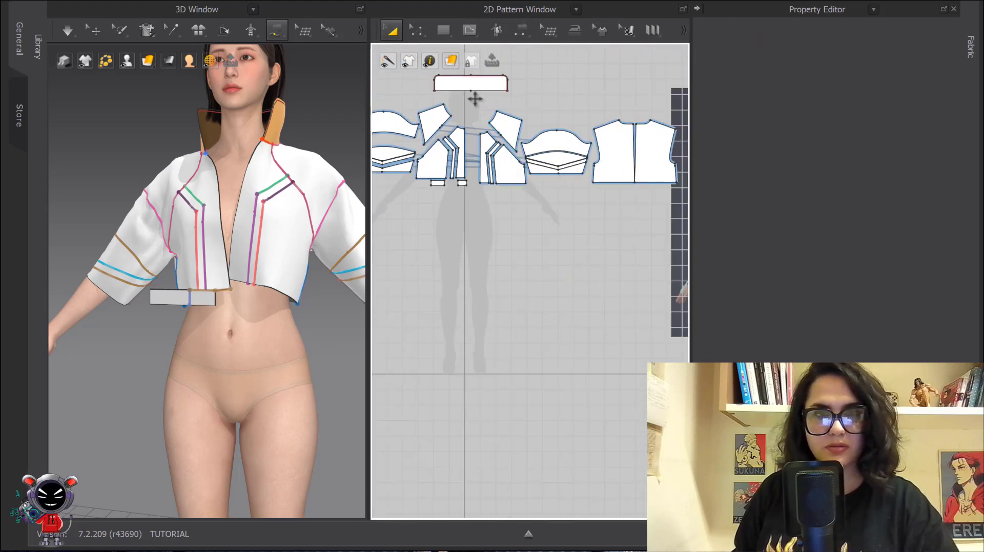
Step: Move one half of the jacket's pattern pieces up so the front panels' lower edges line up with the mirrored half
{"action": "left_click_drag", "start_coordinate": [475, 99], "coordinate": [654, 205]}
{"action": "scroll", "coordinate": [590, 263], "scroll_direction": "up", "scroll_amount": 3}
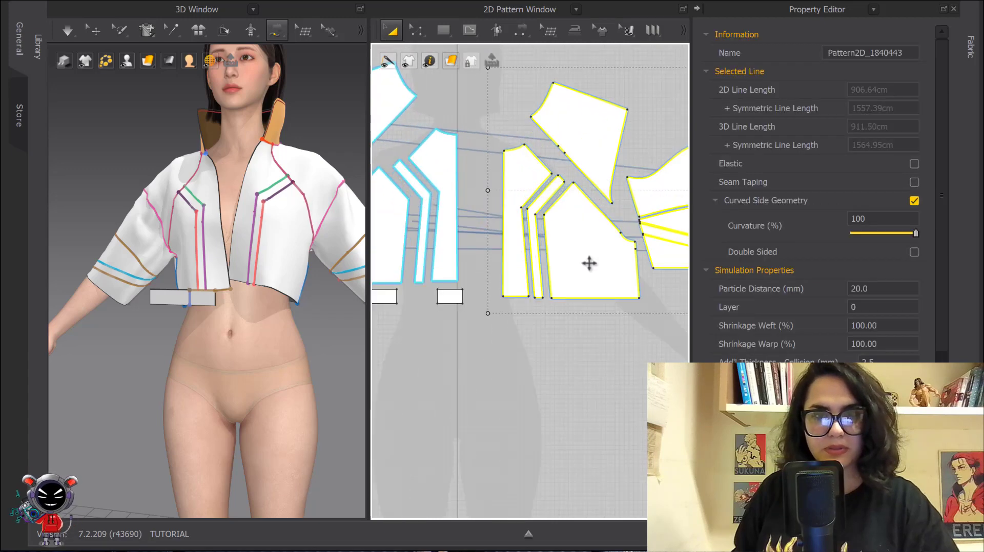
{"action": "left_click_drag", "start_coordinate": [588, 259], "coordinate": [588, 244]}
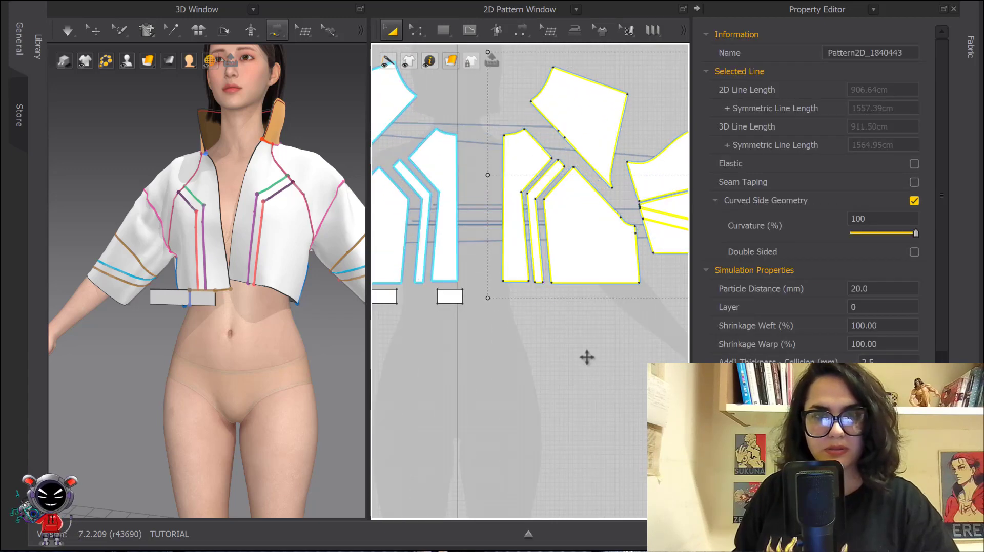
{"action": "left_click", "coordinate": [585, 357]}
Step: Create a symmetric copy of the short waistband piece and place it beneath the opposite center front panel
{"action": "scroll", "coordinate": [508, 285], "scroll_direction": "up", "scroll_amount": 5}
{"action": "left_click", "coordinate": [454, 275]}
{"action": "key", "text": "ctrl+d"}
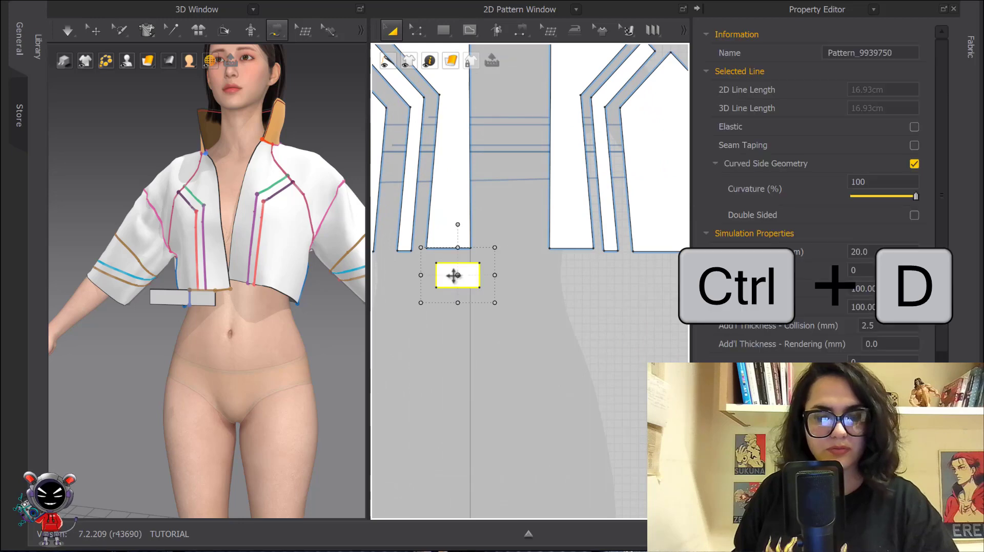
{"action": "left_click", "coordinate": [573, 277]}
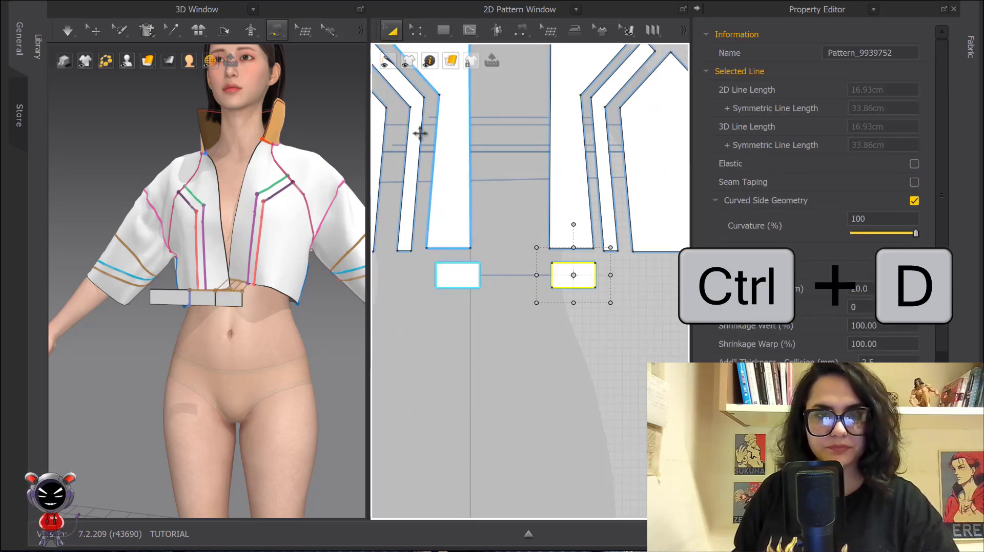
Step: Sew the longer waistband piece's upper edge to the lower edge of the side front panel
{"action": "scroll", "coordinate": [580, 324], "scroll_direction": "down", "scroll_amount": 3}
{"action": "scroll", "coordinate": [584, 318], "scroll_direction": "up", "scroll_amount": 4}
{"action": "left_click", "coordinate": [490, 226]}
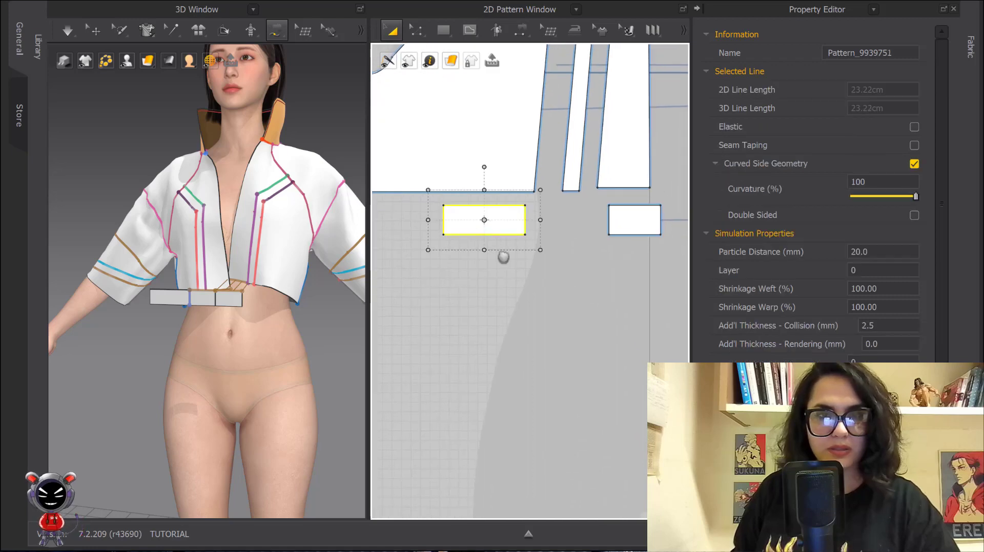
{"action": "scroll", "coordinate": [541, 319], "scroll_direction": "down", "scroll_amount": 2}
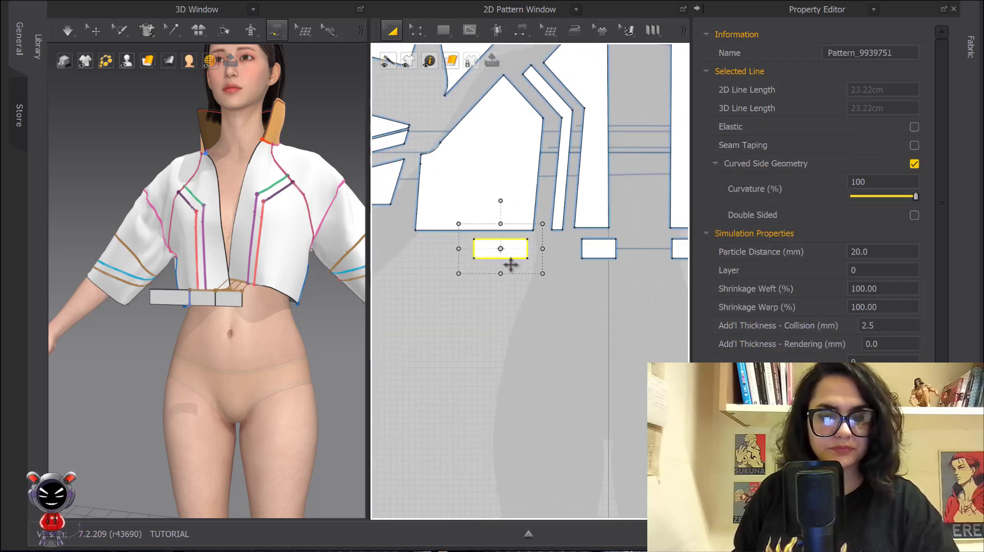
{"action": "key", "text": "n"}
{"action": "left_click", "coordinate": [496, 240]}
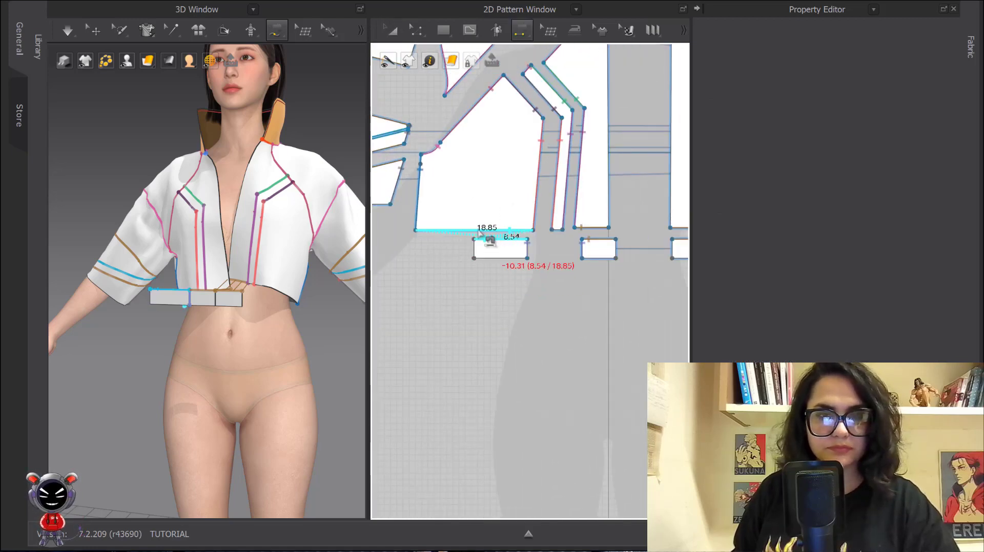
{"action": "left_click", "coordinate": [480, 230]}
{"action": "middle_click_drag", "start_coordinate": [514, 346], "coordinate": [485, 294]}
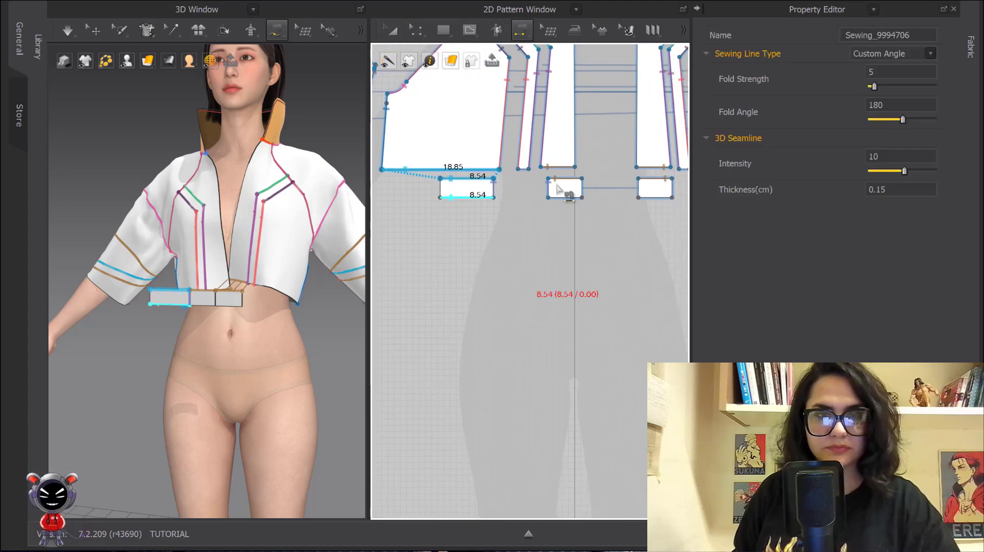
Step: Simulate the garment so the sewn waistband pieces pull in against the front panels, and inspect the hem
{"action": "key", "text": "a"}
{"action": "left_click", "coordinate": [66, 30]}
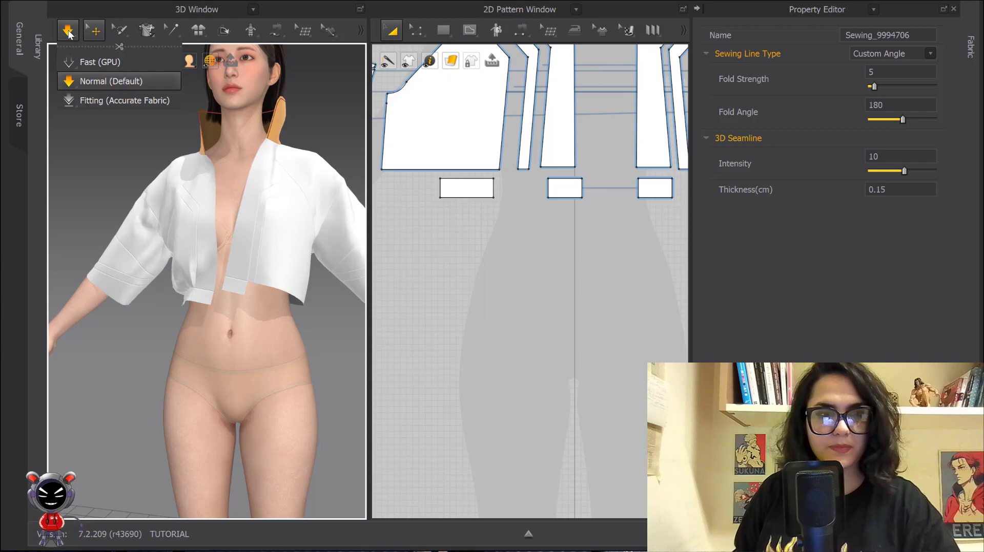
{"action": "key", "text": "m"}
{"action": "scroll", "coordinate": [220, 310], "scroll_direction": "down", "scroll_amount": 1}
{"action": "right_click_drag", "start_coordinate": [208, 308], "coordinate": [253, 310]}
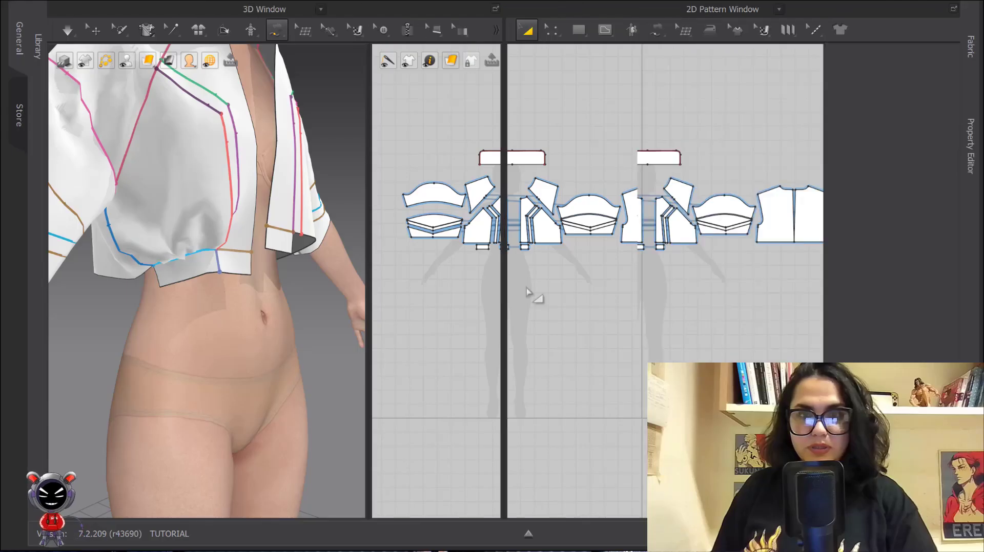
Step: Create a symmetric copy of the longer waistband piece, including its sewing, and place it beneath the opposite side front panel
{"action": "scroll", "coordinate": [713, 290], "scroll_direction": "up", "scroll_amount": 4}
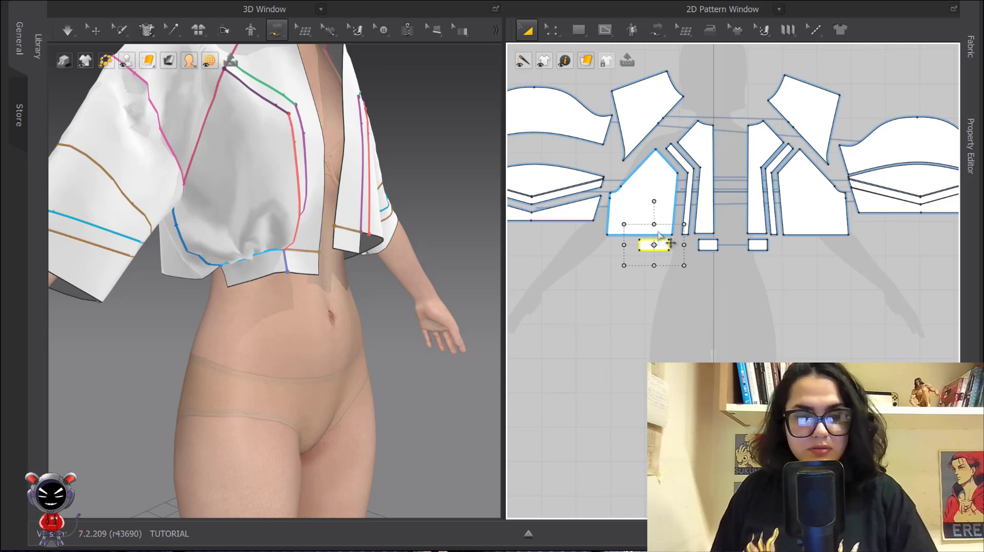
{"action": "key", "text": "ctrl+d"}
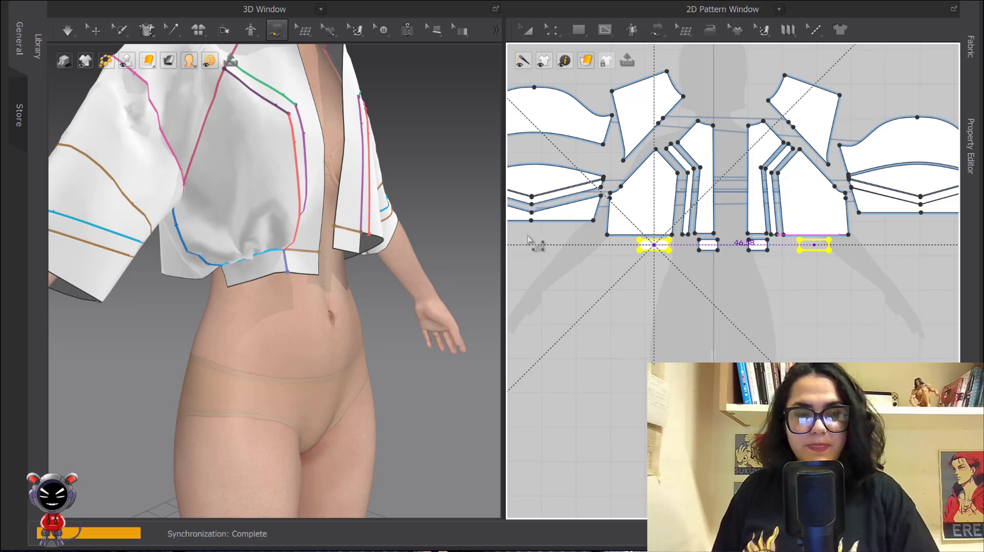
{"action": "left_click", "coordinate": [496, 234]}
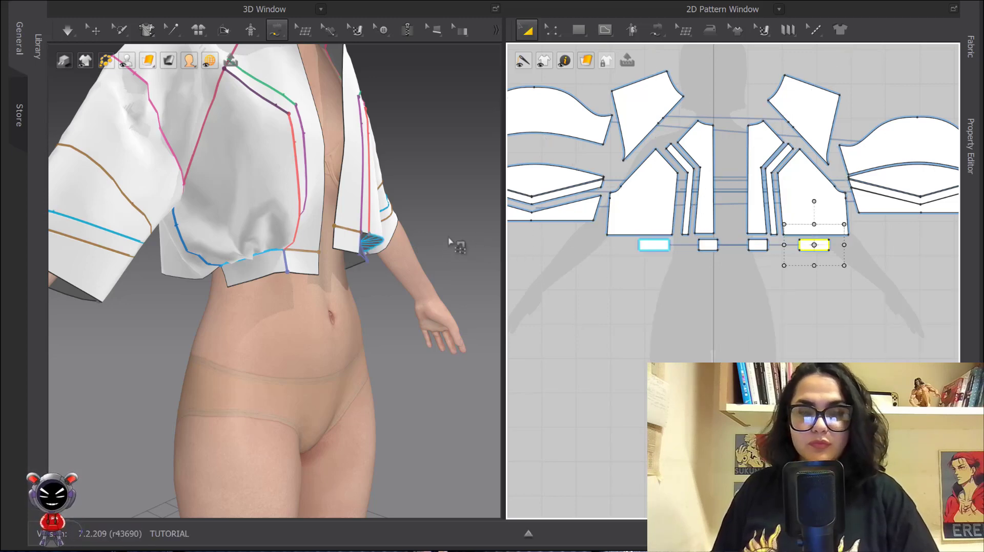
Step: Simulate the jacket to drape the mirrored waistband piece against the front hem
{"action": "scroll", "coordinate": [420, 252], "scroll_direction": "down", "scroll_amount": 2}
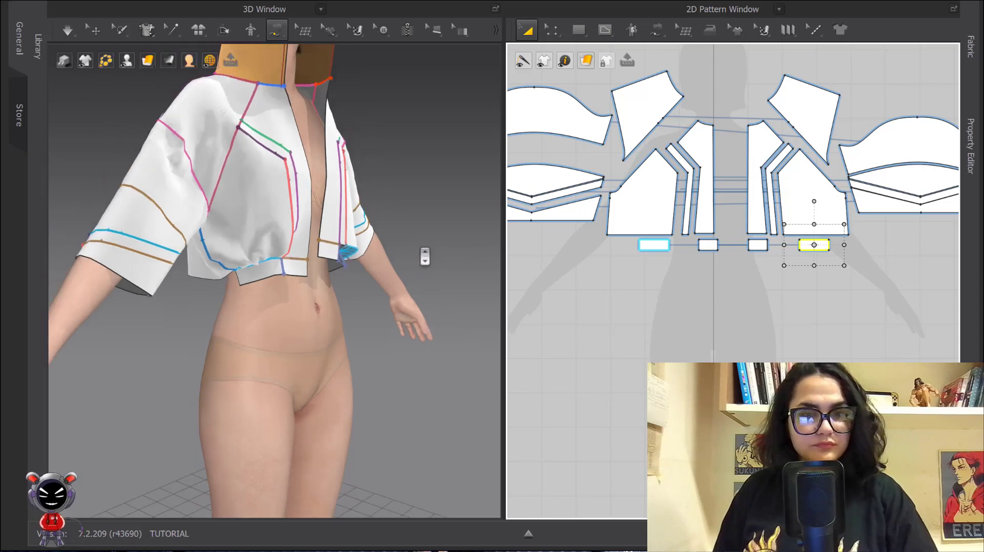
{"action": "right_click_drag", "start_coordinate": [423, 256], "coordinate": [400, 241]}
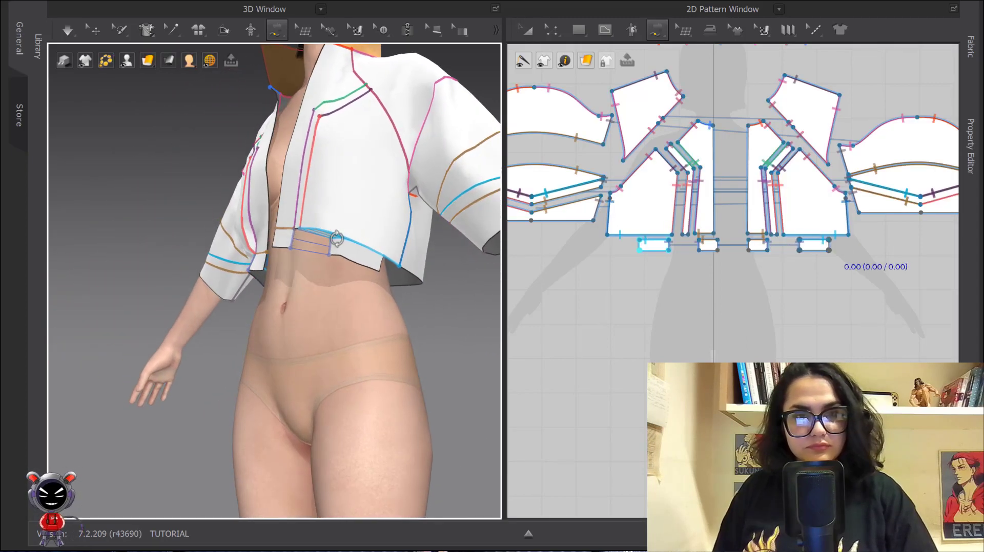
{"action": "left_click", "coordinate": [527, 30]}
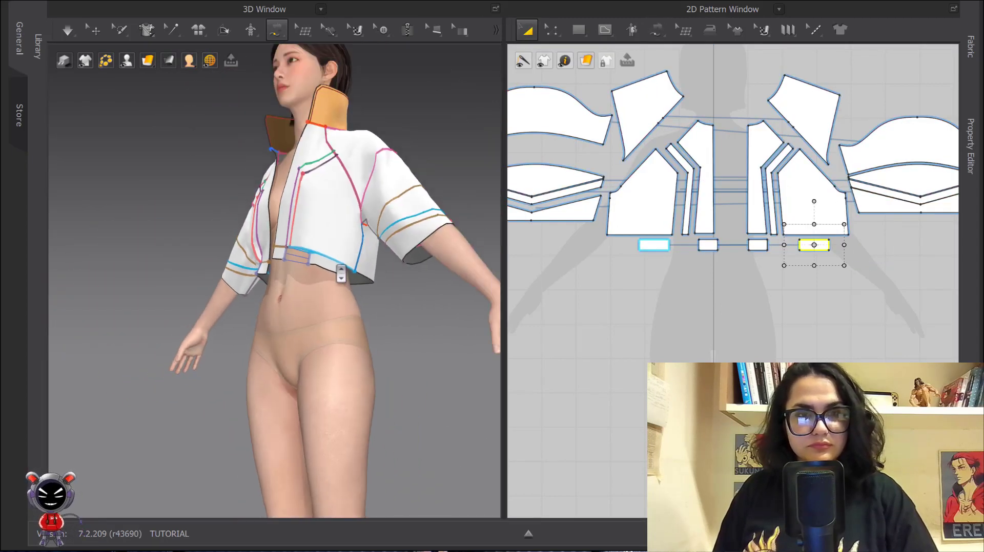
{"action": "left_click", "coordinate": [96, 31]}
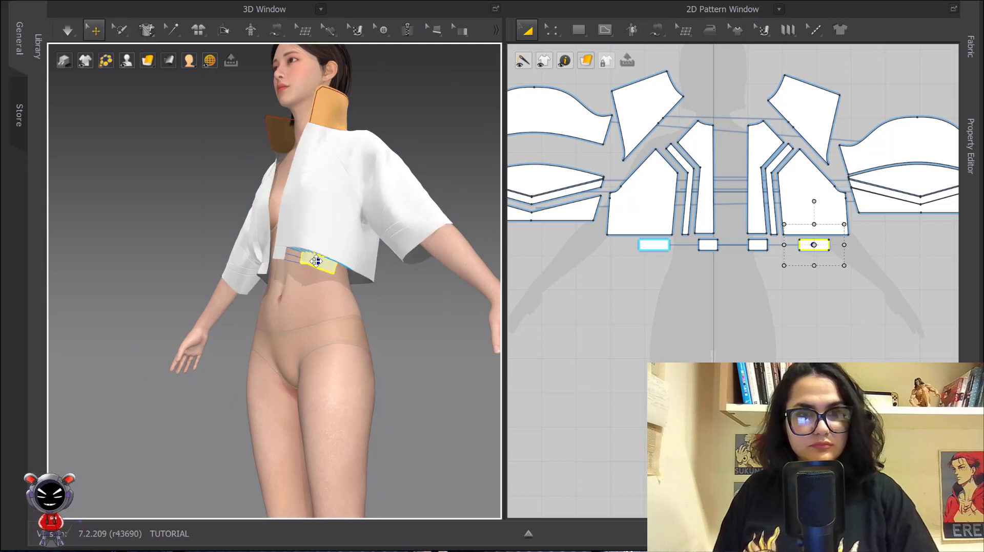
{"action": "key", "text": "space"}
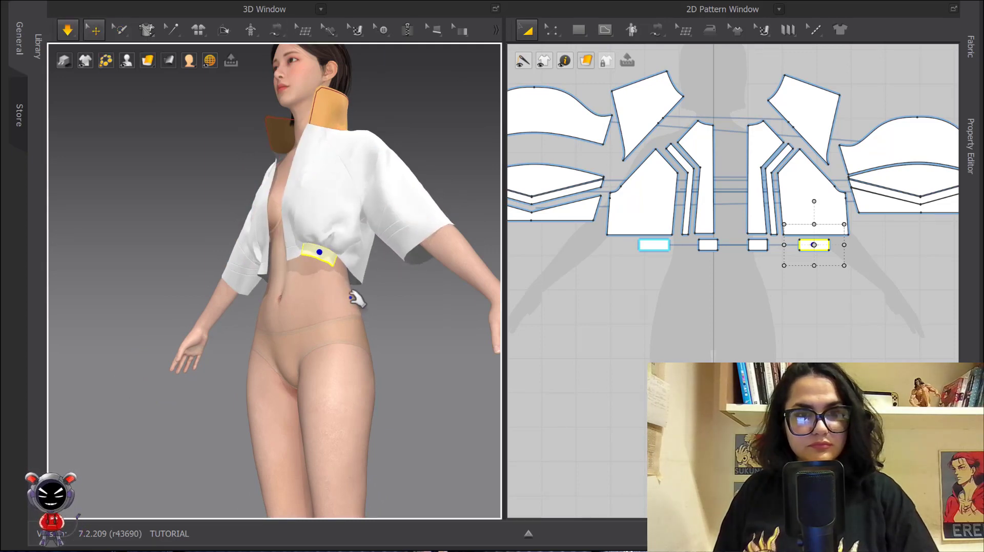
{"action": "key", "text": "space"}
{"action": "scroll", "coordinate": [358, 253], "scroll_direction": "down", "scroll_amount": 1}
{"action": "right_click_drag", "start_coordinate": [359, 256], "coordinate": [384, 274]}
{"action": "middle_click_drag", "start_coordinate": [751, 256], "coordinate": [658, 186]}
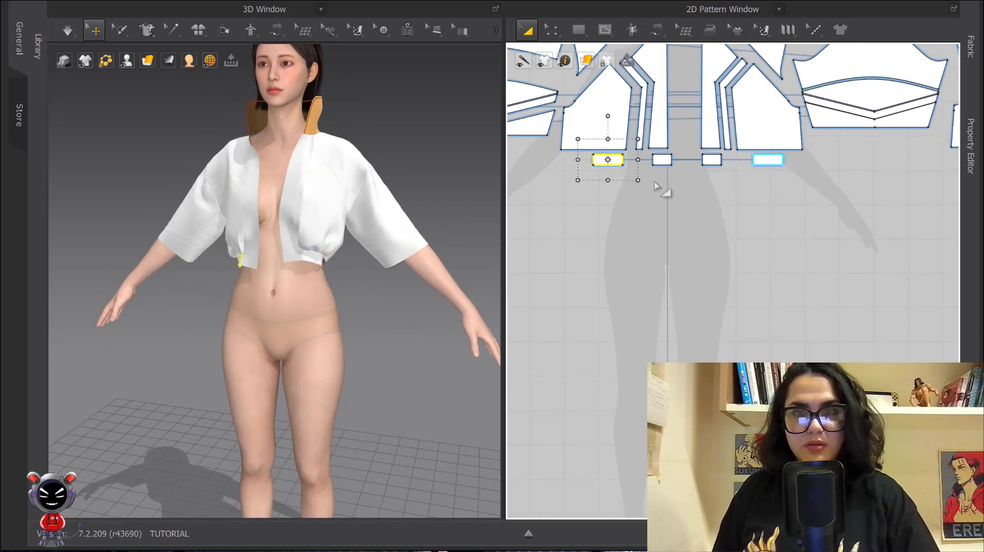
{"action": "left_click", "coordinate": [766, 160]}
{"action": "scroll", "coordinate": [768, 175], "scroll_direction": "down", "scroll_amount": 2}
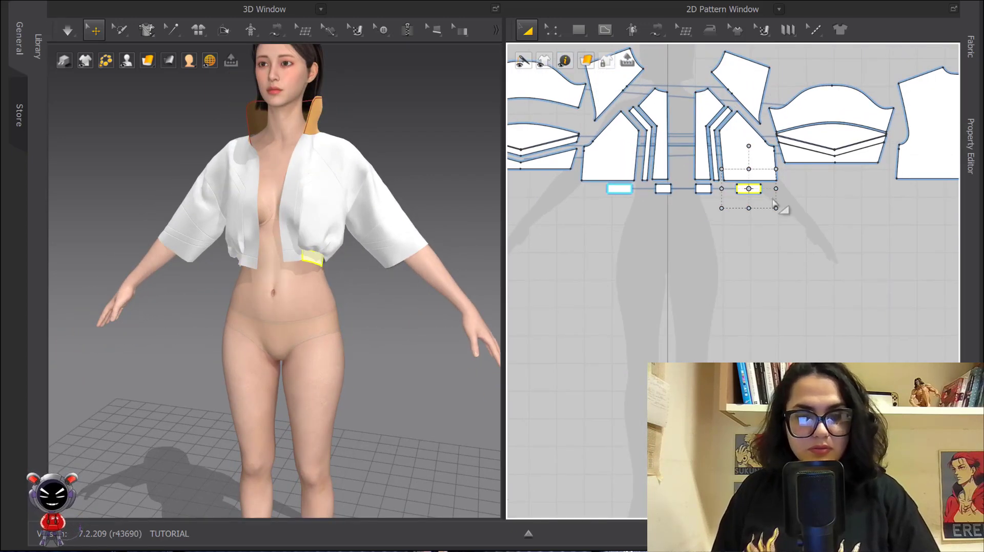
{"action": "key", "text": "ctrl+v"}
{"action": "middle_click_drag", "start_coordinate": [879, 212], "coordinate": [822, 187]}
{"action": "key", "text": "Escape"}
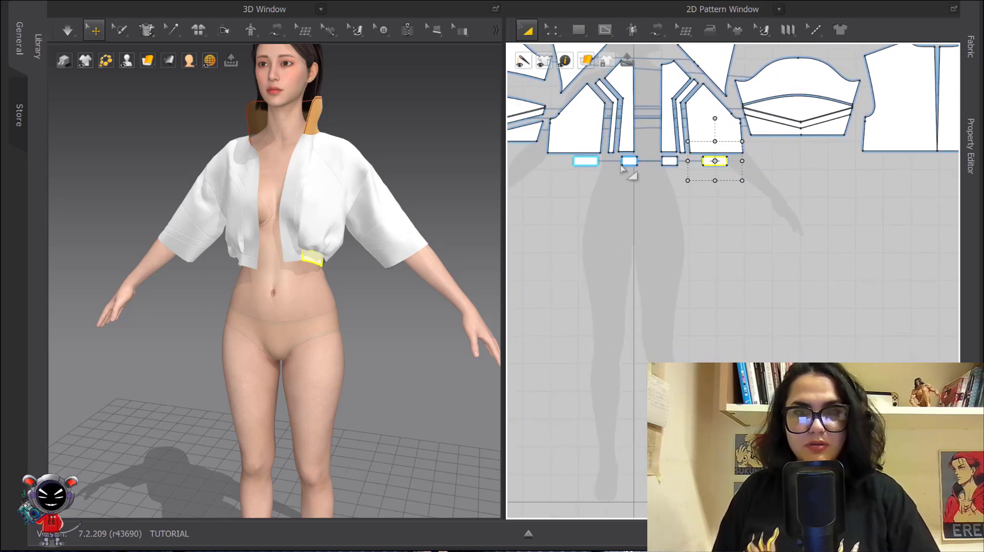
Step: Paste a copy of the two longer waistband pieces beneath the back panels
{"action": "key", "text": "ctrl+v"}
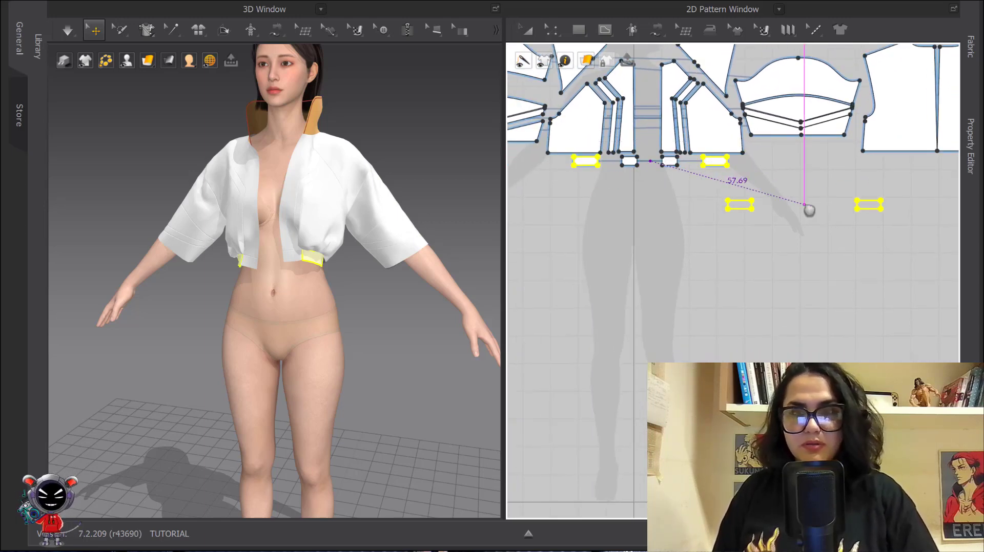
{"action": "middle_click_drag", "start_coordinate": [925, 202], "coordinate": [715, 252]}
{"action": "left_click", "coordinate": [819, 192], "text": "shift"}
Step: Move the two pasted waistband pieces inward beneath the back panels and widen each to about 10.6 cm
{"action": "scroll", "coordinate": [773, 213], "scroll_direction": "up", "scroll_amount": 5}
{"action": "key", "text": "z"}
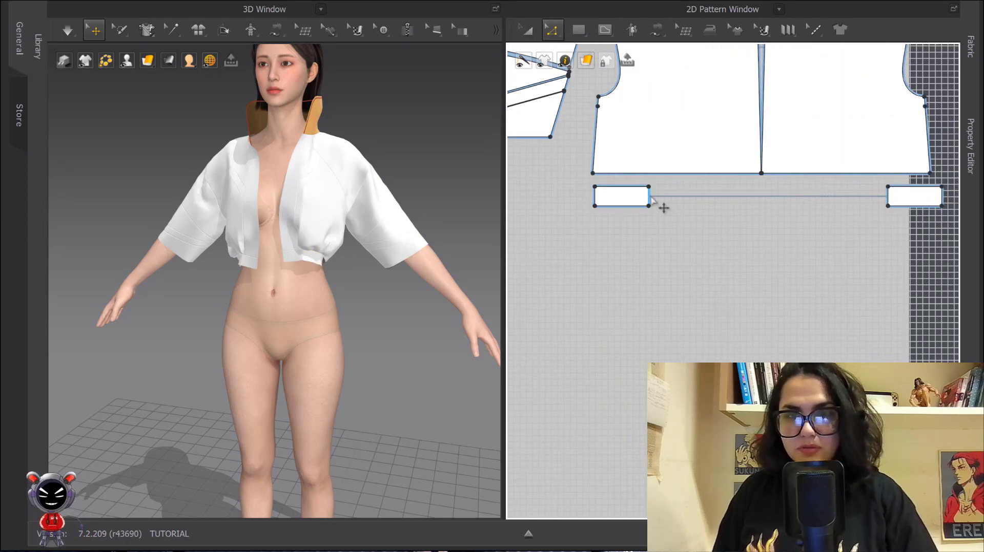
{"action": "key", "text": "a"}
{"action": "left_click_drag", "start_coordinate": [917, 197], "coordinate": [843, 199]}
{"action": "left_click_drag", "start_coordinate": [636, 206], "coordinate": [690, 204]}
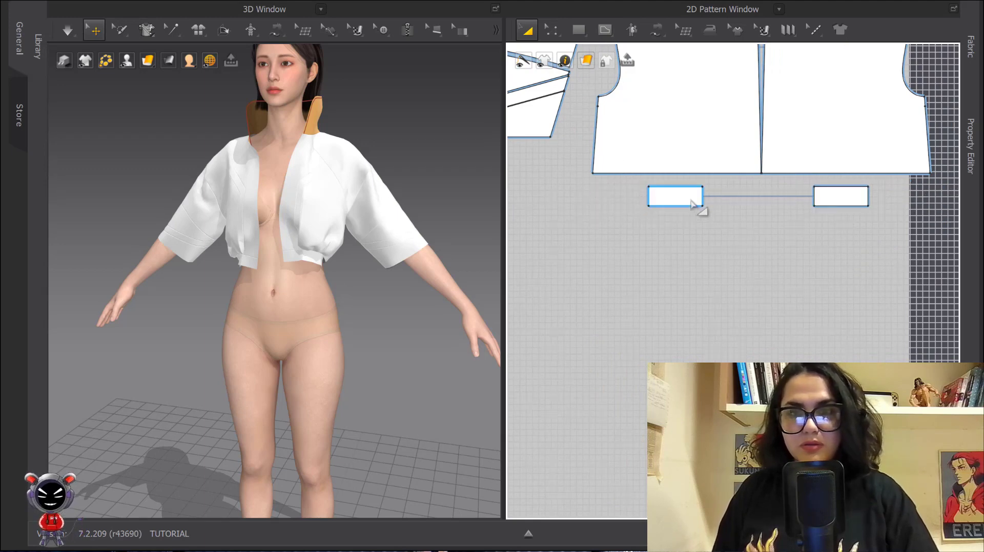
{"action": "left_click", "coordinate": [828, 205], "text": "shift"}
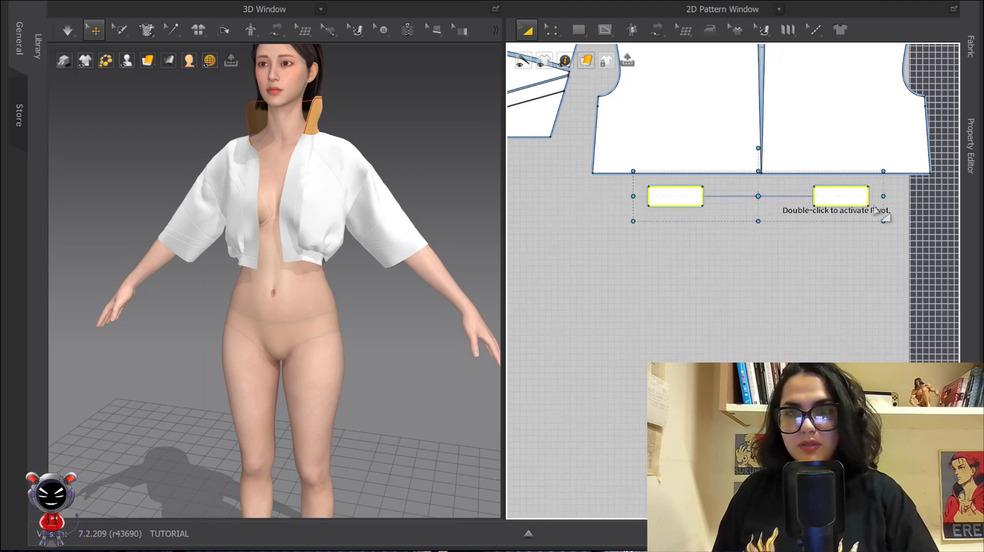
{"action": "left_click_drag", "start_coordinate": [885, 196], "coordinate": [935, 197]}
Step: Flip the two pasted waistband pieces horizontally in the 3D view
{"action": "scroll", "coordinate": [347, 248], "scroll_direction": "down", "scroll_amount": 5}
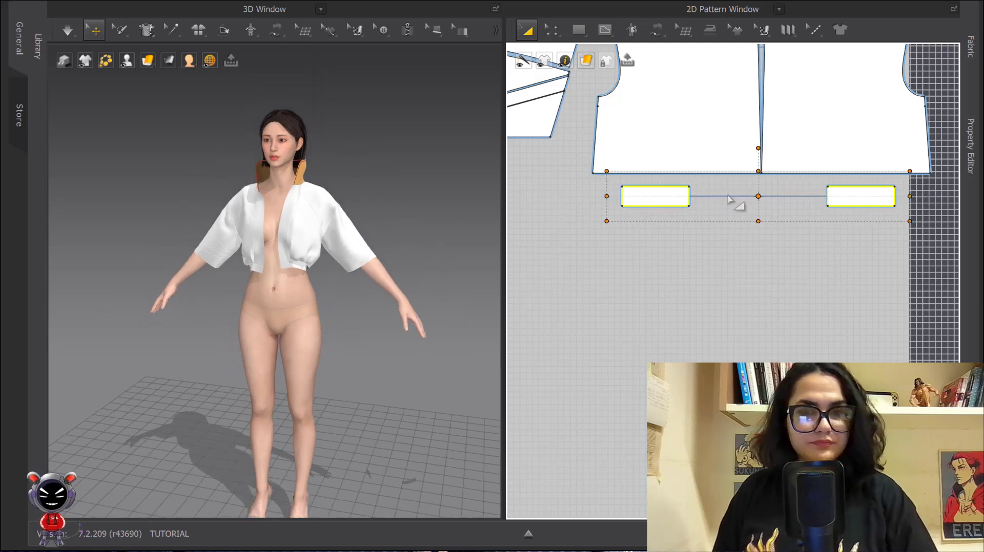
{"action": "right_click", "coordinate": [414, 283]}
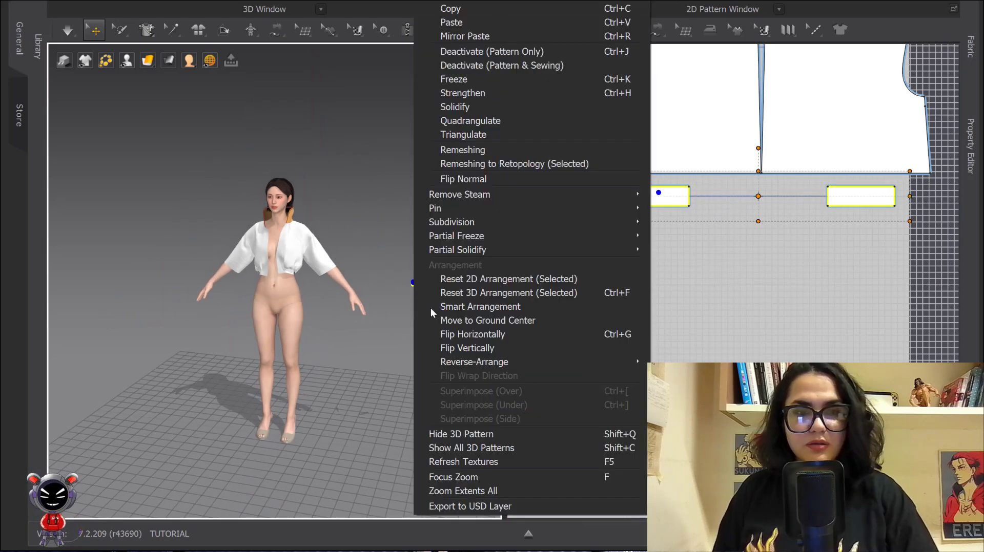
{"action": "left_click", "coordinate": [477, 334]}
Step: Move the flipped waistband pieces behind the avatar, just below the jacket's back hem
{"action": "right_click_drag", "start_coordinate": [476, 289], "coordinate": [304, 275]}
{"action": "middle_click_drag", "start_coordinate": [406, 305], "coordinate": [302, 255]}
{"action": "scroll", "coordinate": [323, 257], "scroll_direction": "down", "scroll_amount": 2}
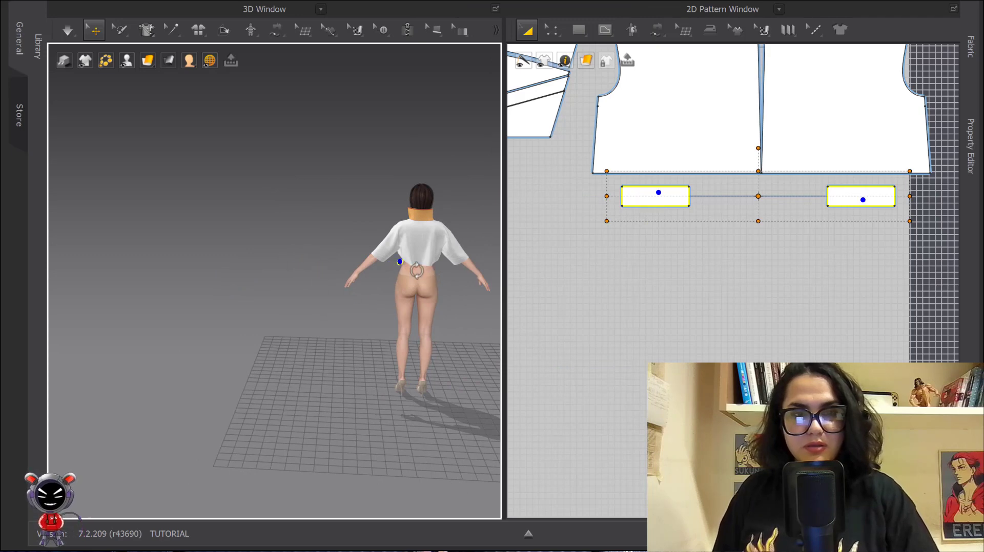
{"action": "right_click_drag", "start_coordinate": [417, 271], "coordinate": [512, 263]}
{"action": "scroll", "coordinate": [318, 274], "scroll_direction": "up", "scroll_amount": 2}
{"action": "middle_click_drag", "start_coordinate": [318, 275], "coordinate": [244, 378]}
{"action": "scroll", "coordinate": [244, 378], "scroll_direction": "up", "scroll_amount": 3}
{"action": "middle_click_drag", "start_coordinate": [254, 311], "coordinate": [249, 258]}
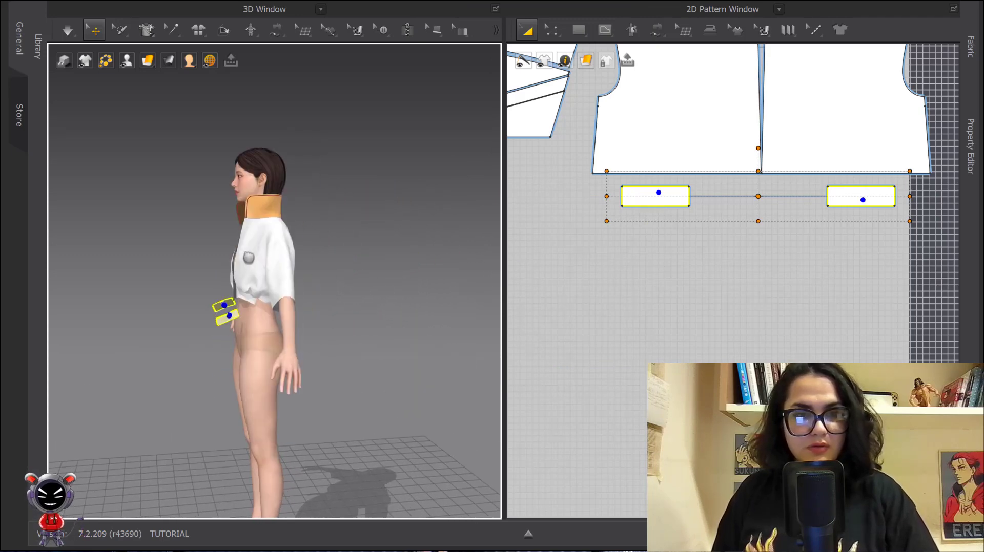
{"action": "left_click", "coordinate": [234, 318]}
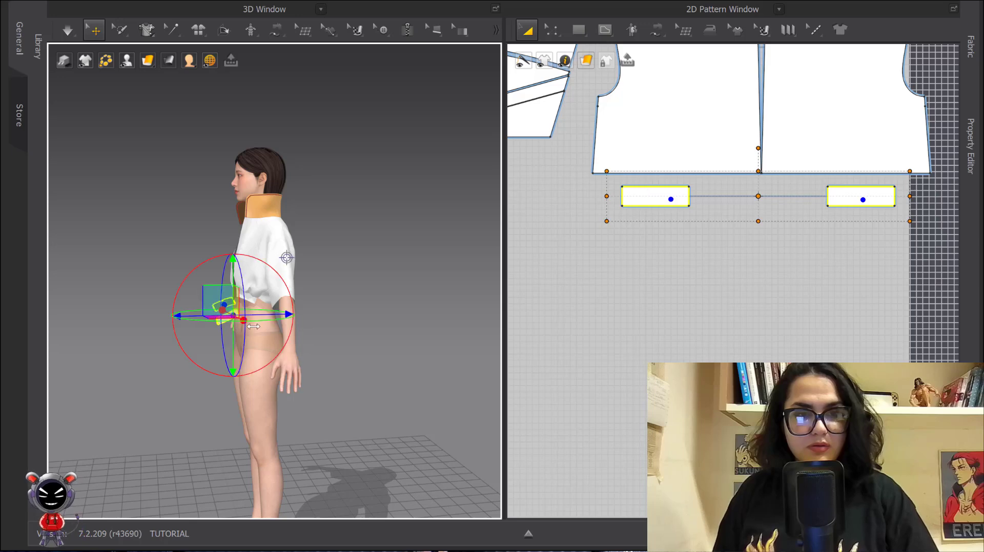
{"action": "left_click_drag", "start_coordinate": [267, 315], "coordinate": [341, 316]}
{"action": "right_click_drag", "start_coordinate": [354, 318], "coordinate": [302, 309]}
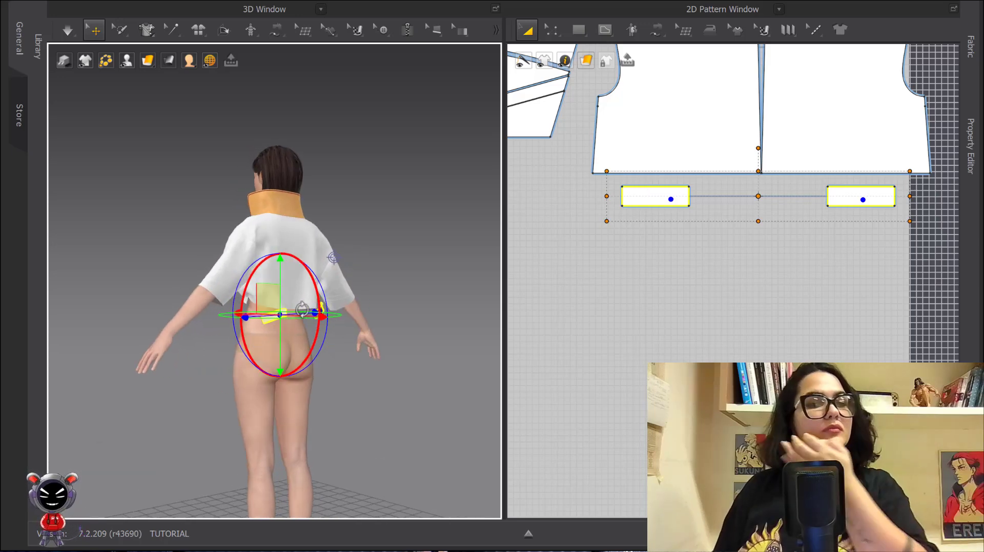
{"action": "scroll", "coordinate": [353, 330], "scroll_direction": "up", "scroll_amount": 10}
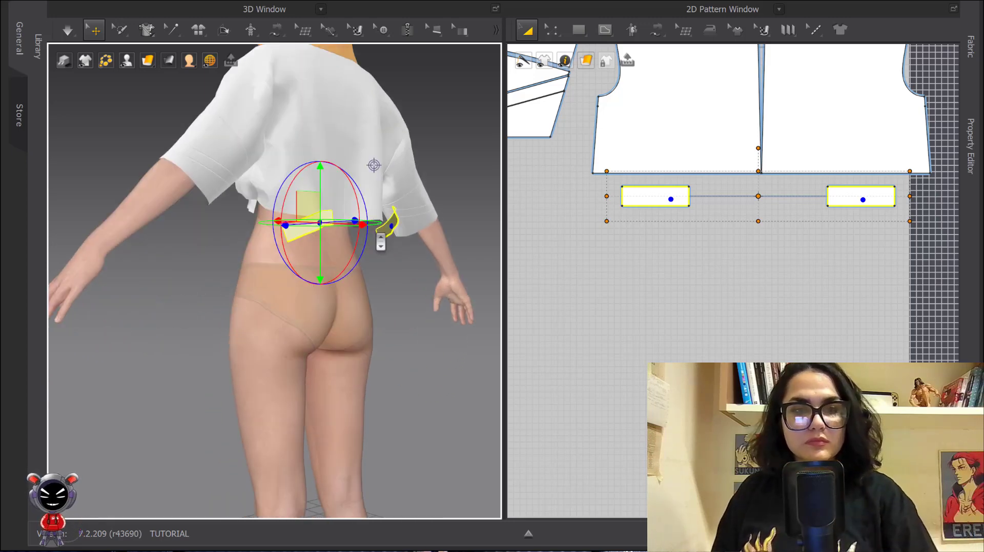
Step: Sew the back waistband pieces' inner ends together and their upper edges to the back panels' lower edges
{"action": "key", "text": "n"}
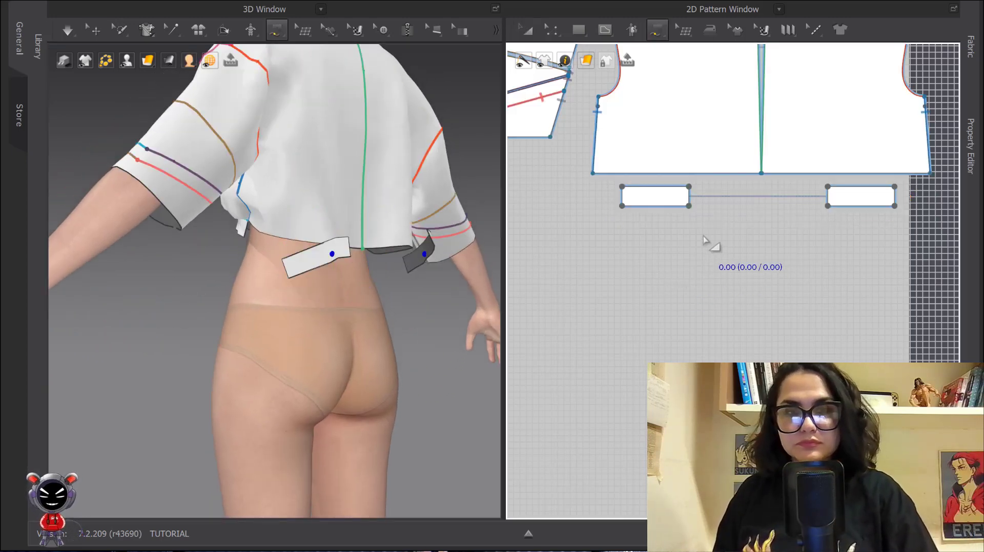
{"action": "left_click", "coordinate": [698, 196]}
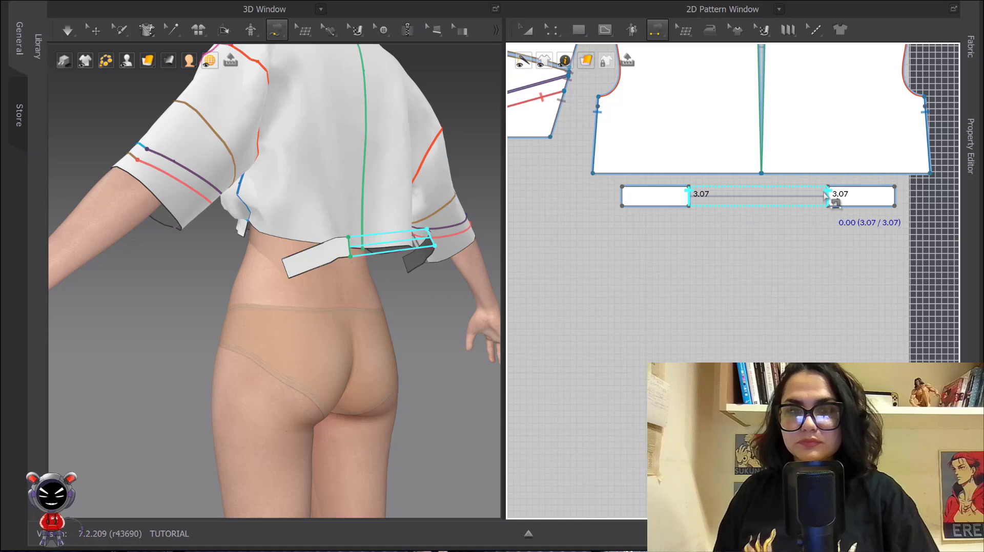
{"action": "left_click", "coordinate": [824, 194]}
{"action": "left_click", "coordinate": [847, 187]}
{"action": "left_click", "coordinate": [828, 174]}
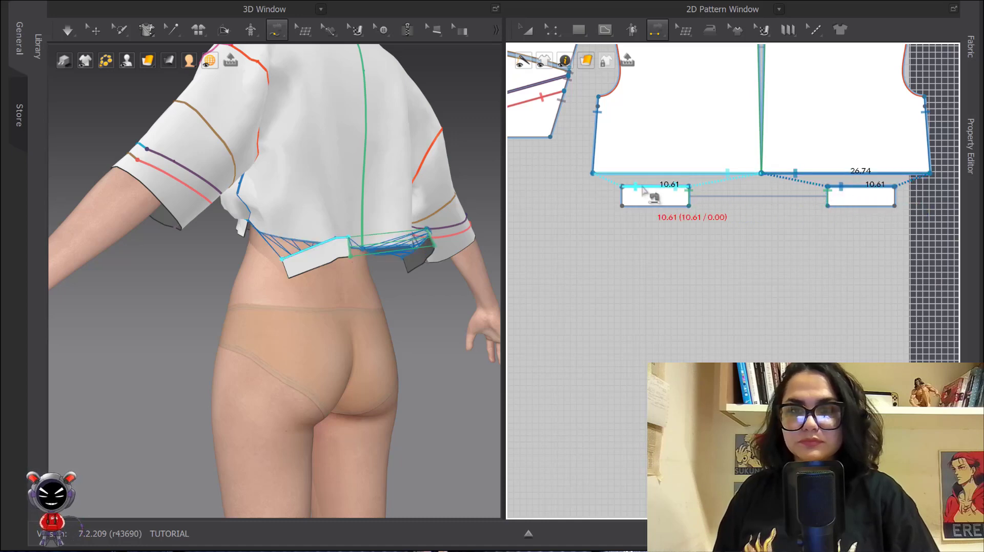
Step: Try sewing one back waistband piece's upper edge to the back hem again, and simulate the garment
{"action": "left_click", "coordinate": [642, 188]}
{"action": "left_click", "coordinate": [634, 175]}
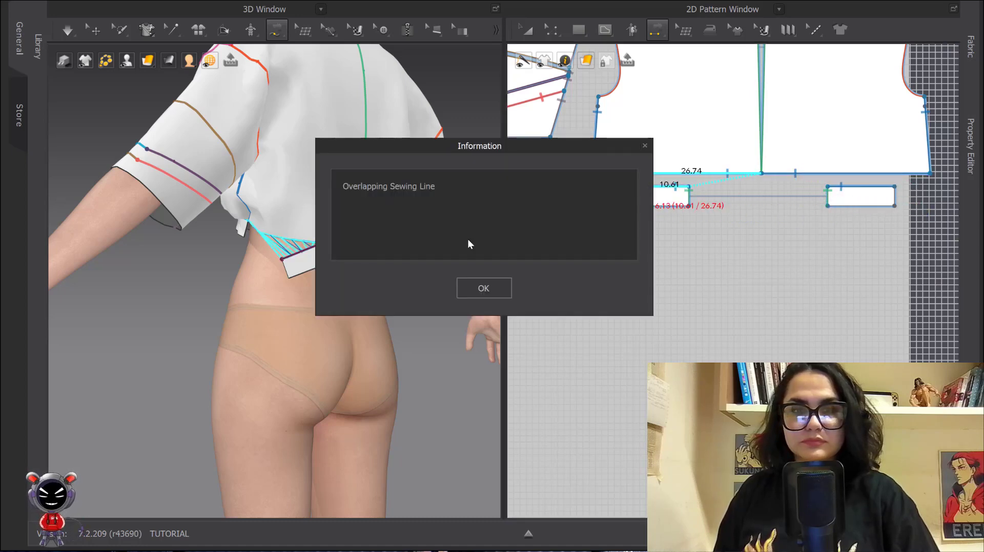
{"action": "left_click", "coordinate": [480, 293]}
{"action": "left_click", "coordinate": [65, 29]}
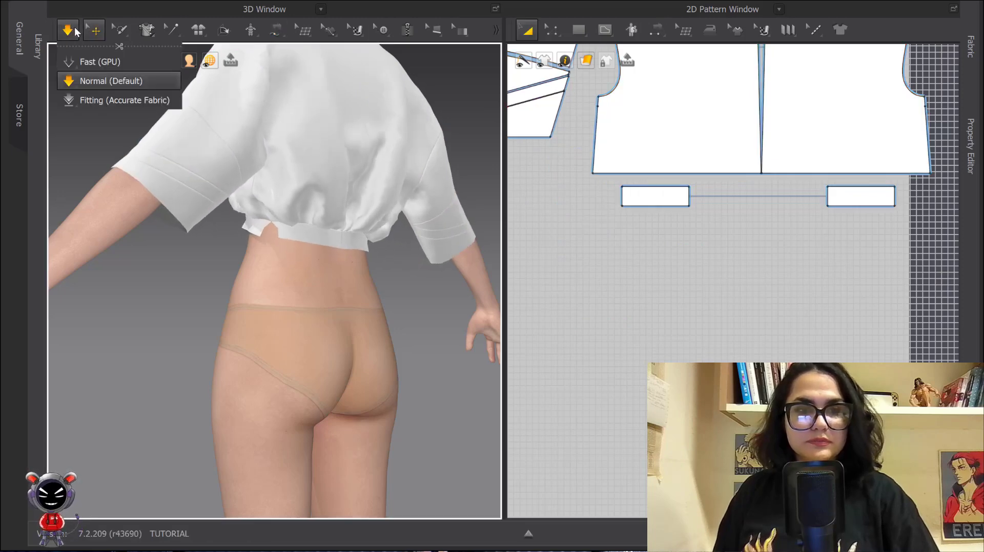
Step: Sew the back waistband's outer end to the adjoining front waistband's outer end so the band closes at the side
{"action": "left_click", "coordinate": [656, 29]}
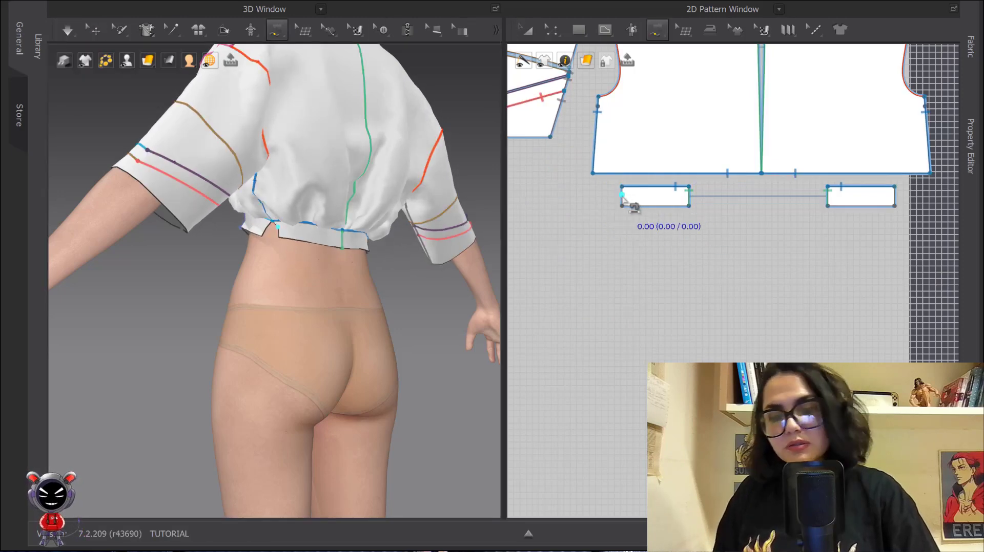
{"action": "left_click", "coordinate": [622, 195]}
{"action": "middle_click_drag", "start_coordinate": [620, 196], "coordinate": [773, 199]}
{"action": "scroll", "coordinate": [716, 188], "scroll_direction": "up", "scroll_amount": 2}
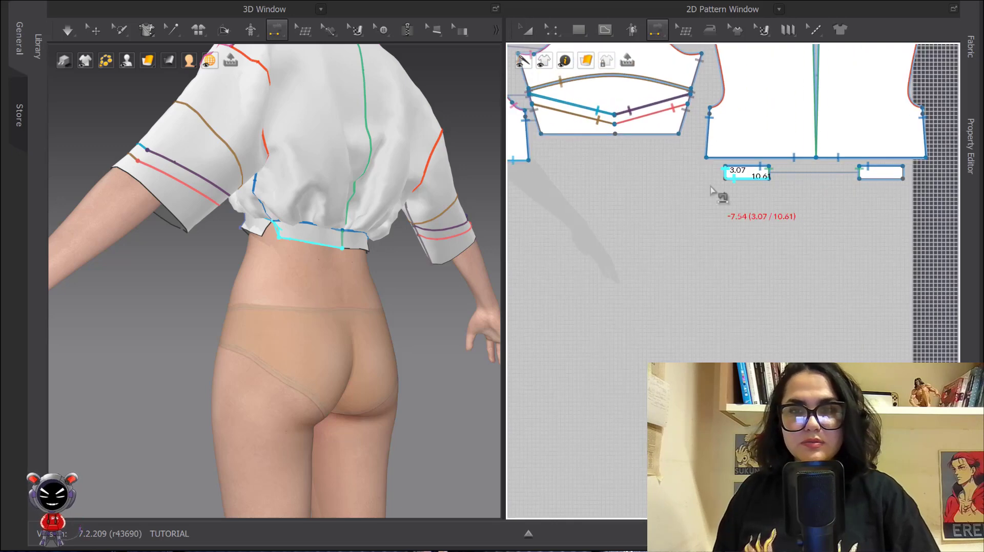
{"action": "middle_click_drag", "start_coordinate": [713, 189], "coordinate": [781, 193]}
{"action": "left_click", "coordinate": [579, 179]}
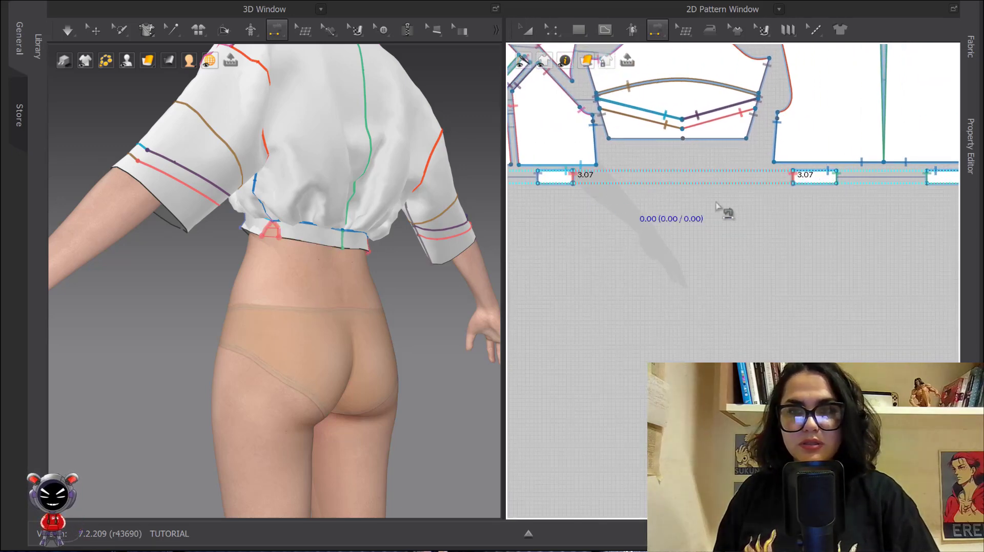
{"action": "scroll", "coordinate": [722, 210], "scroll_direction": "up", "scroll_amount": 3}
{"action": "middle_click_drag", "start_coordinate": [810, 257], "coordinate": [784, 218]}
{"action": "left_click", "coordinate": [316, 238]}
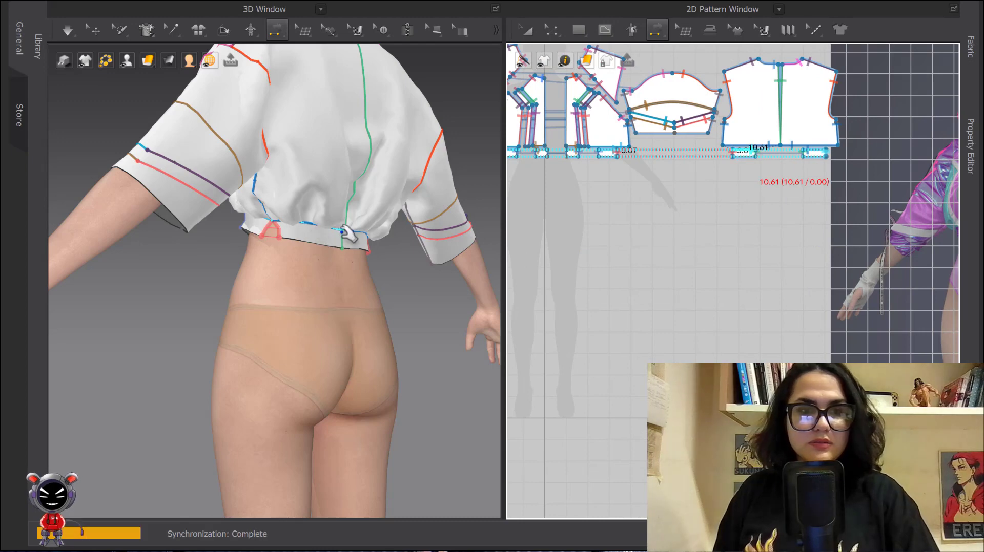
{"action": "left_click", "coordinate": [532, 27]}
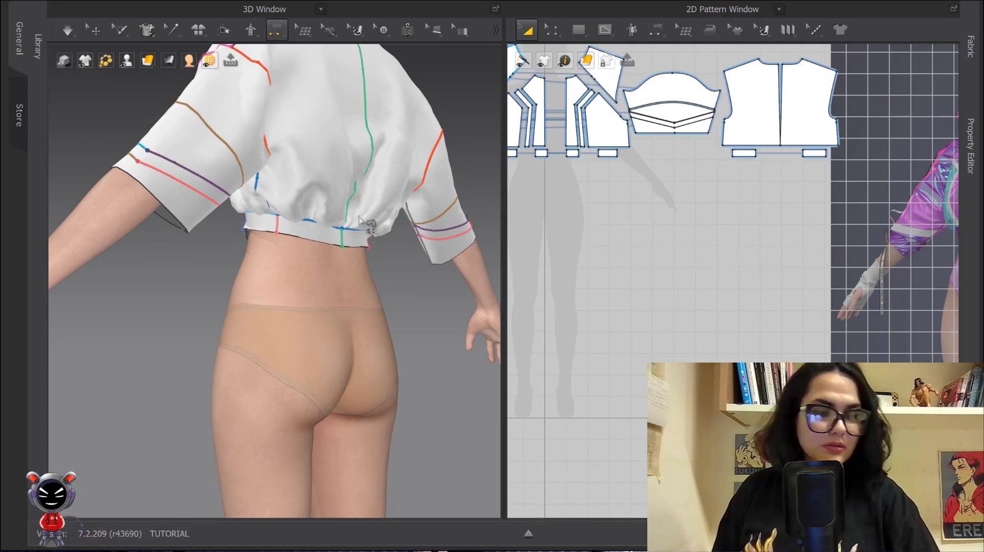
Step: Inspect the sewn waistband around the jacket from the front and the side
{"action": "scroll", "coordinate": [367, 224], "scroll_direction": "up", "scroll_amount": 3}
{"action": "right_click_drag", "start_coordinate": [326, 243], "coordinate": [441, 236]}
{"action": "middle_click_drag", "start_coordinate": [276, 259], "coordinate": [303, 266]}
{"action": "scroll", "coordinate": [304, 265], "scroll_direction": "up", "scroll_amount": 3}
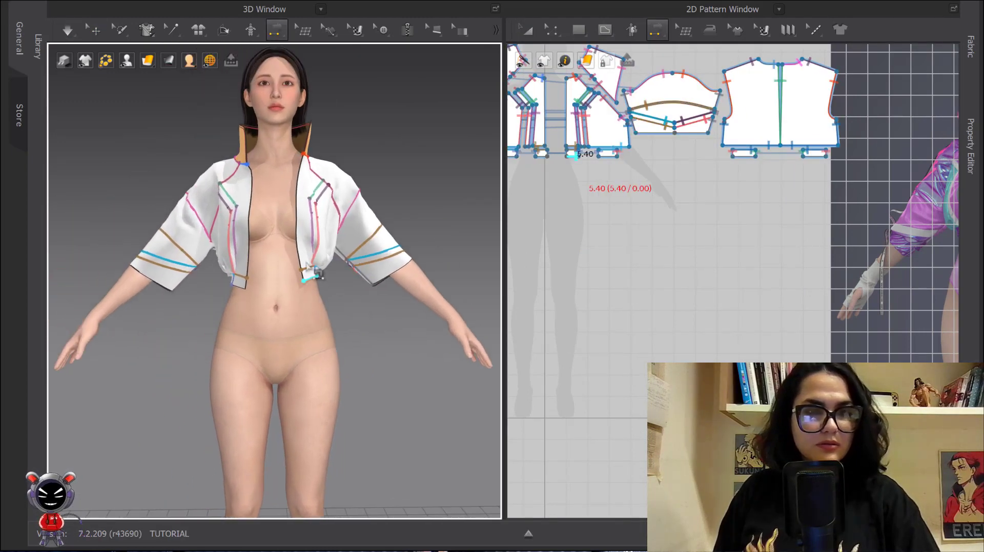
{"action": "scroll", "coordinate": [723, 229], "scroll_direction": "up", "scroll_amount": 3}
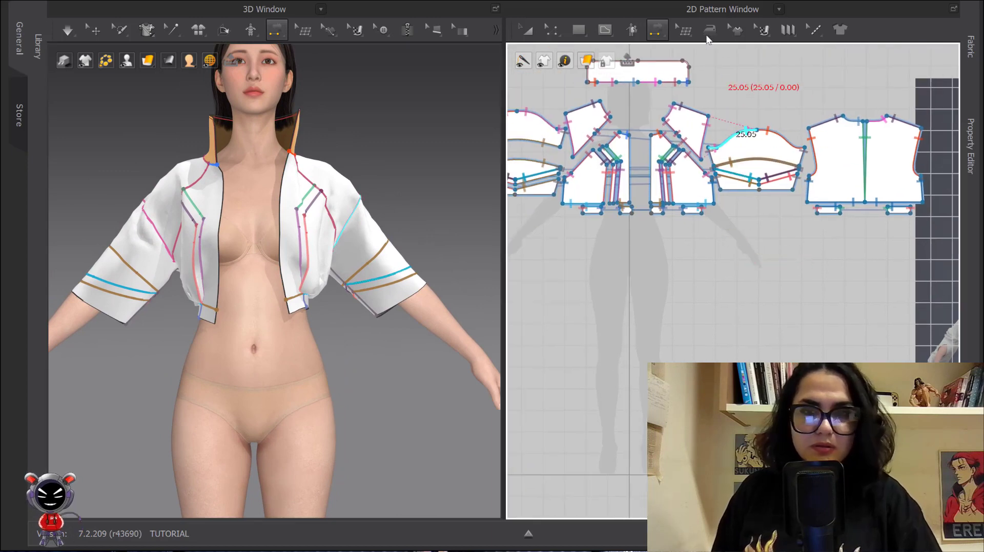
{"action": "left_click", "coordinate": [526, 29]}
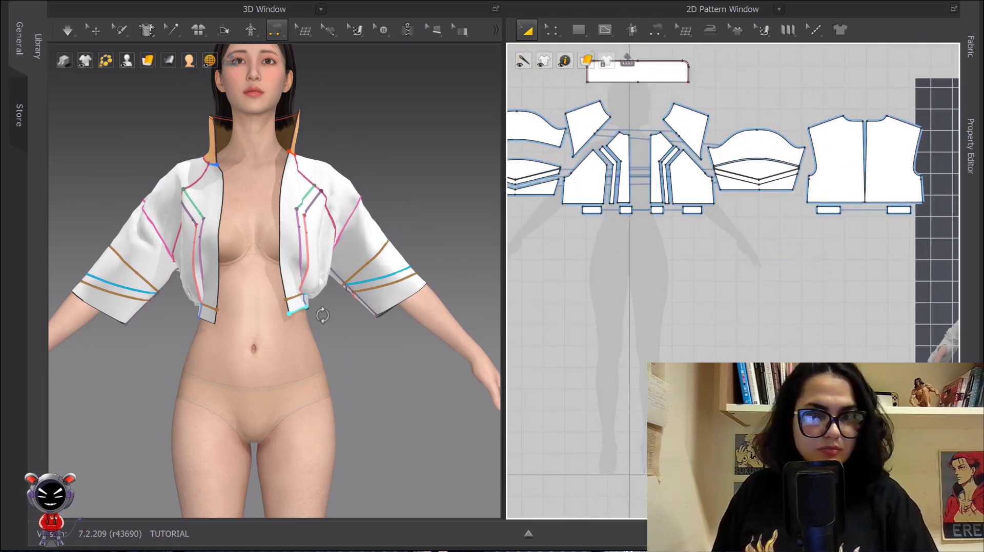
{"action": "right_click_drag", "start_coordinate": [322, 315], "coordinate": [244, 314]}
{"action": "scroll", "coordinate": [772, 312], "scroll_direction": "down", "scroll_amount": 3}
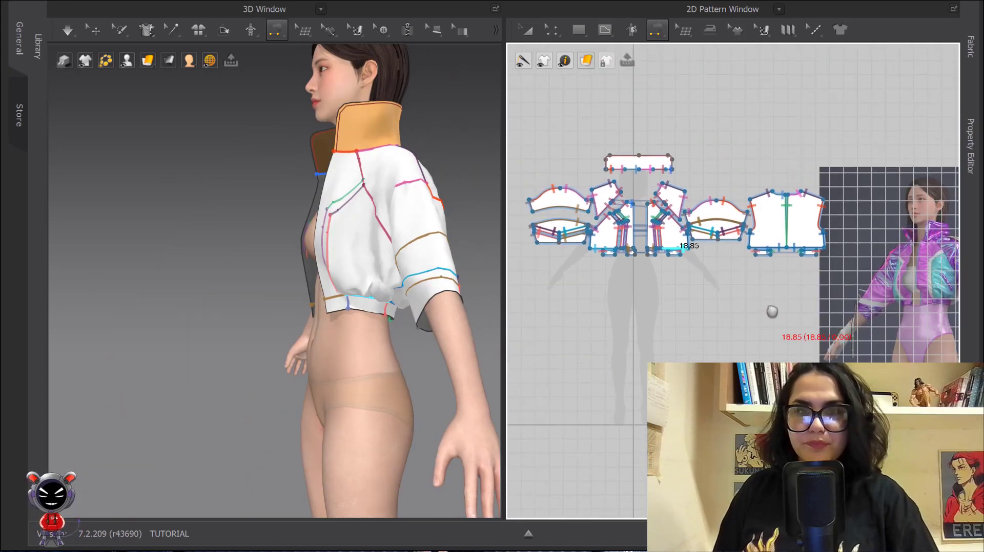
{"action": "left_click", "coordinate": [527, 31]}
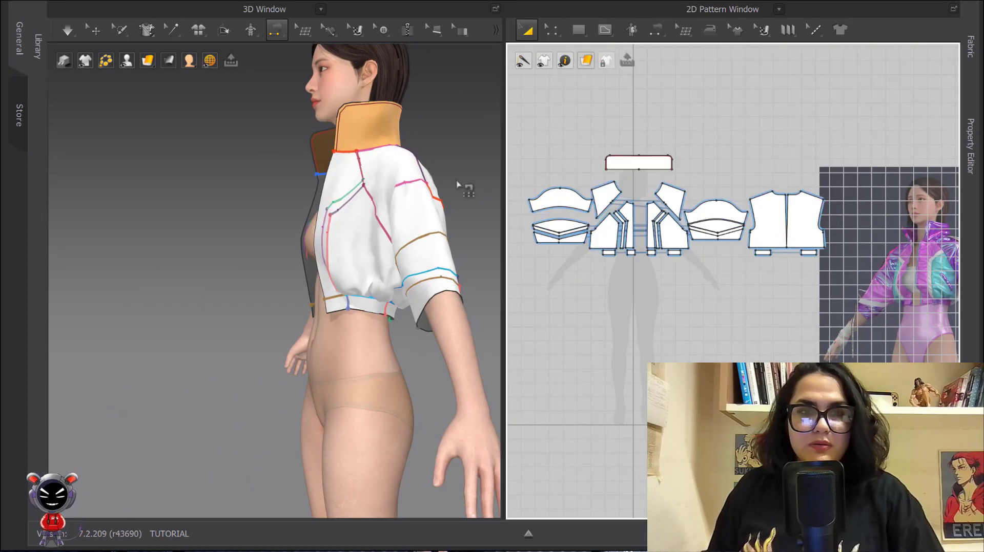
Step: Compare the reference image's waistband and sleeve cuffs with the jacket's waistband and sleeve hem
{"action": "scroll", "coordinate": [423, 175], "scroll_direction": "down", "scroll_amount": 1}
{"action": "scroll", "coordinate": [778, 239], "scroll_direction": "up", "scroll_amount": 10}
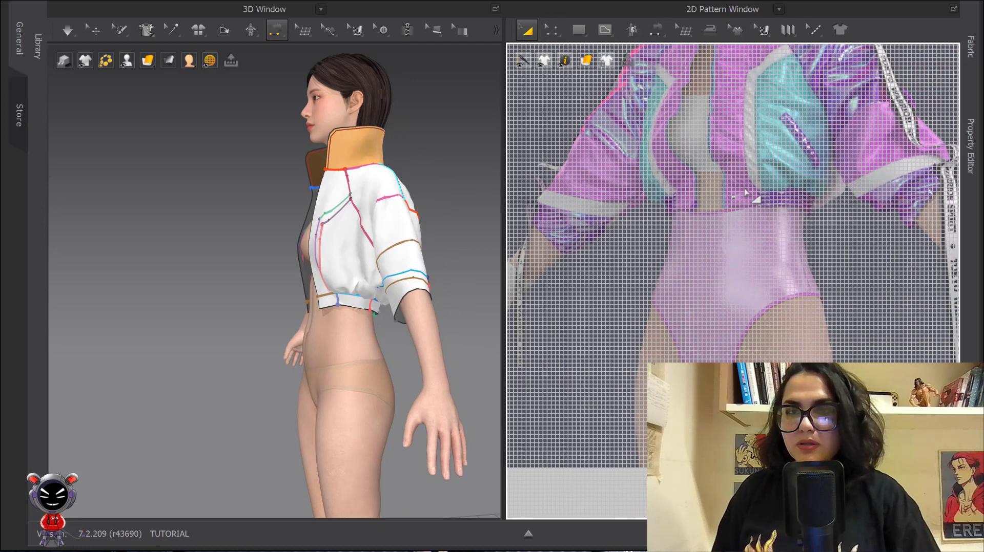
{"action": "middle_click_drag", "start_coordinate": [778, 239], "coordinate": [778, 250]}
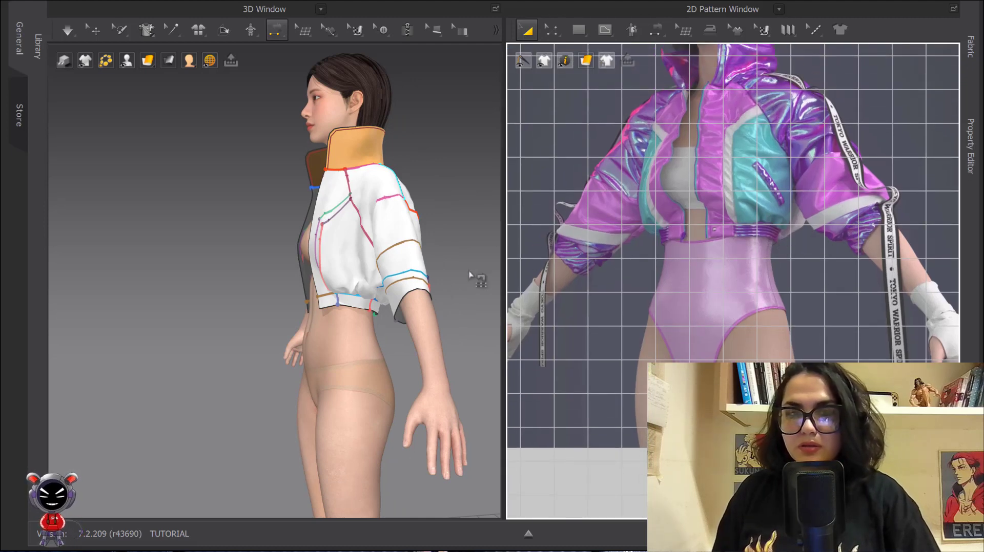
{"action": "scroll", "coordinate": [425, 302], "scroll_direction": "down", "scroll_amount": 2}
{"action": "middle_click_drag", "start_coordinate": [425, 302], "coordinate": [409, 219]}
{"action": "right_click_drag", "start_coordinate": [408, 219], "coordinate": [428, 222]}
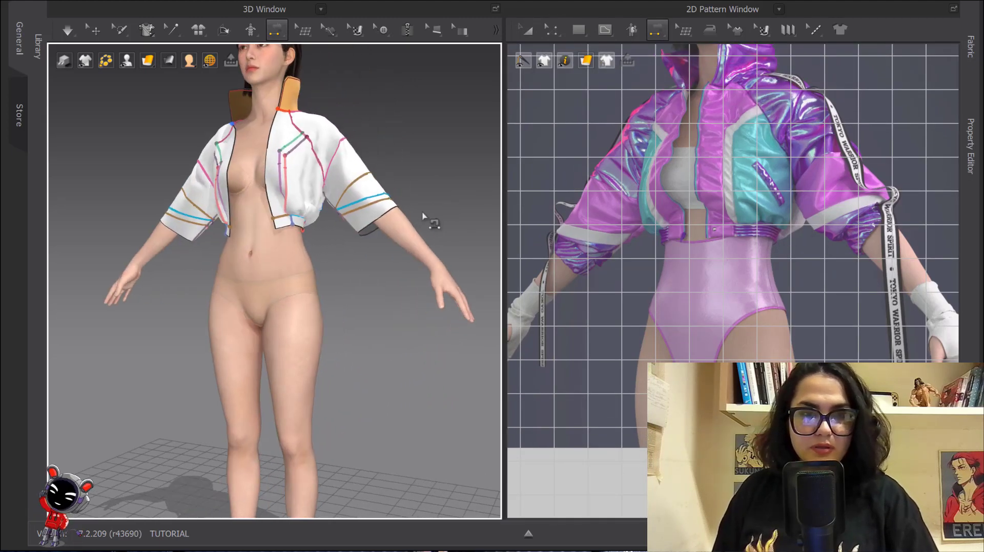
{"action": "scroll", "coordinate": [376, 236], "scroll_direction": "up", "scroll_amount": 3}
{"action": "middle_click_drag", "start_coordinate": [371, 241], "coordinate": [323, 273]}
{"action": "scroll", "coordinate": [379, 251], "scroll_direction": "up", "scroll_amount": 2}
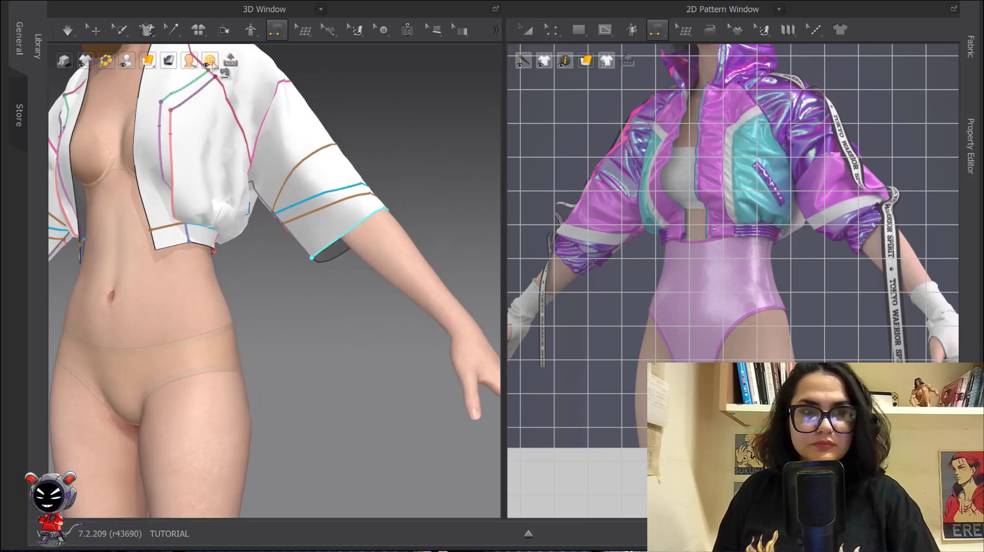
Step: Show the avatar's measurement lines in the 3D view
{"action": "left_click", "coordinate": [95, 32]}
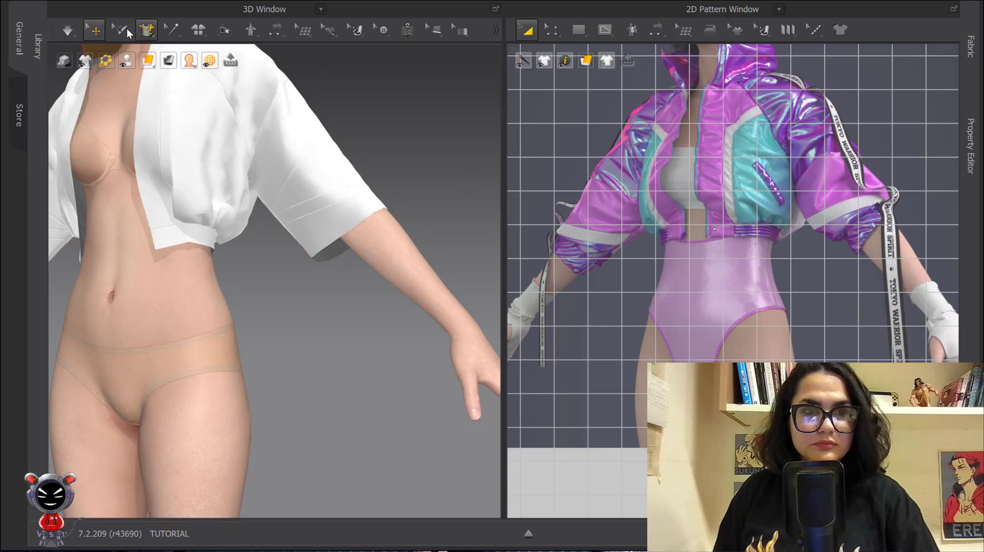
{"action": "mouse_move", "coordinate": [128, 61]}
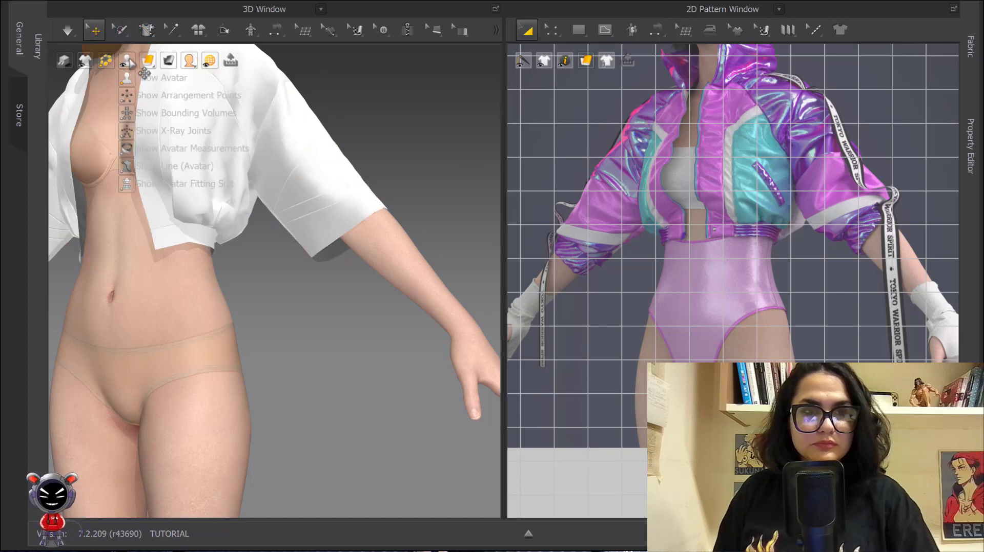
{"action": "left_click", "coordinate": [126, 148]}
{"action": "left_click", "coordinate": [362, 213]}
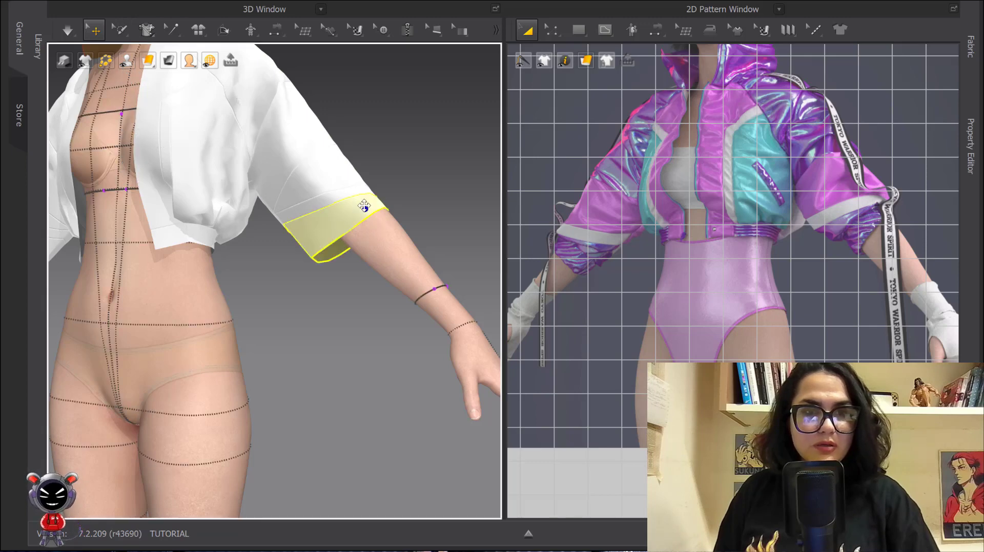
{"action": "left_click", "coordinate": [354, 213]}
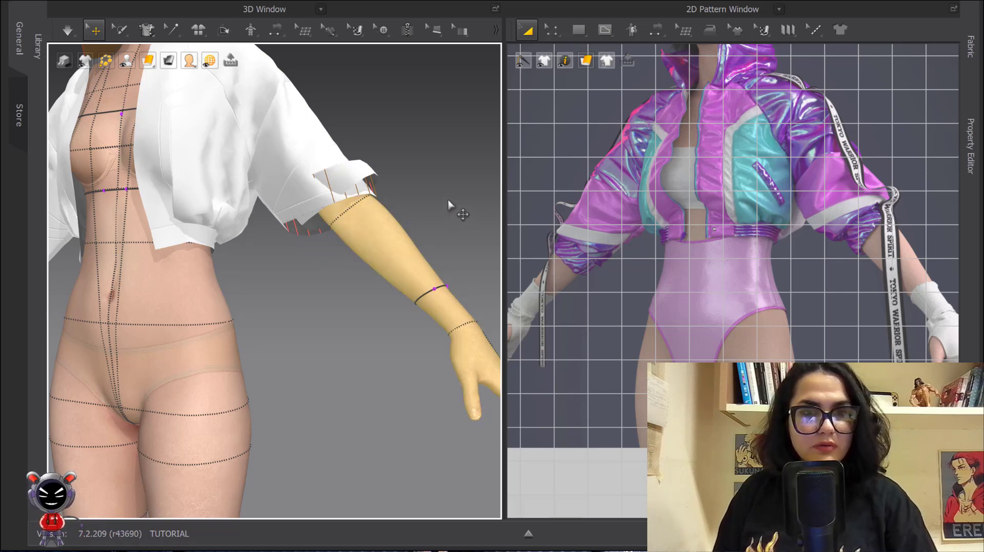
{"action": "key", "text": "ctrl+z"}
{"action": "key", "text": "ctrl+z"}
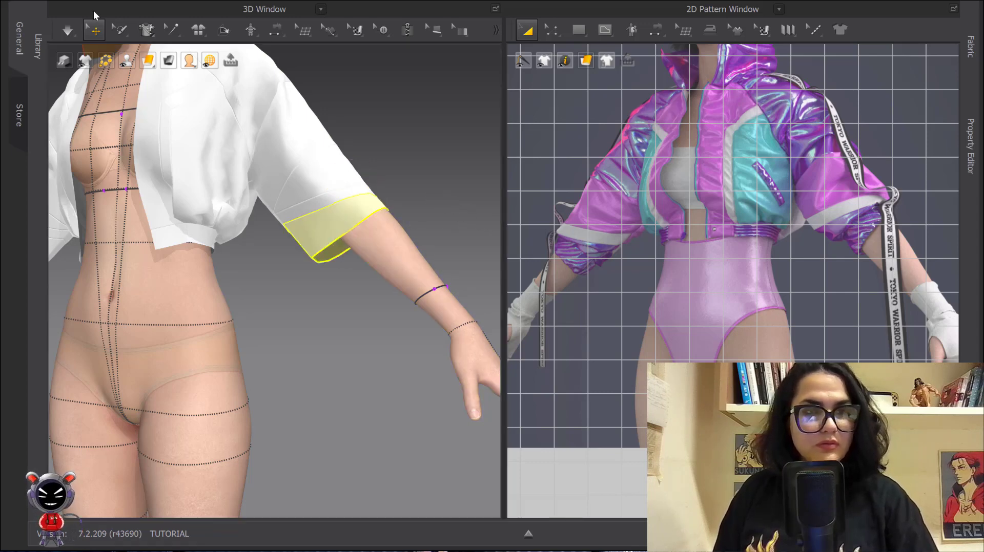
{"action": "left_click", "coordinate": [93, 29]}
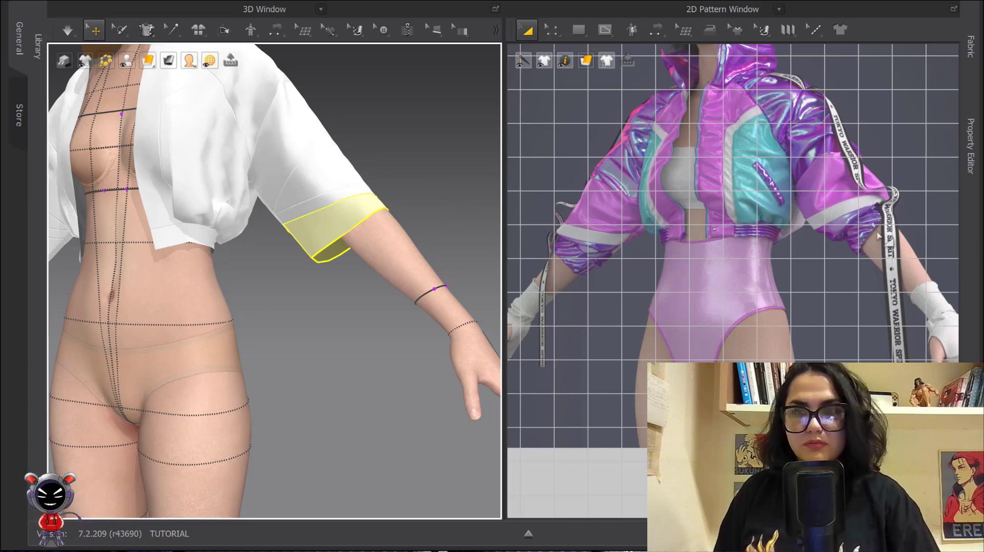
Step: Create a rectangular cuff pattern 21.55 cm wide and 5 cm high just below the avatar's left sleeve pattern
{"action": "scroll", "coordinate": [878, 236], "scroll_direction": "up", "scroll_amount": 5}
{"action": "middle_click_drag", "start_coordinate": [789, 228], "coordinate": [885, 230]}
{"action": "scroll", "coordinate": [746, 205], "scroll_direction": "up", "scroll_amount": 2}
{"action": "scroll", "coordinate": [743, 209], "scroll_direction": "down", "scroll_amount": 8}
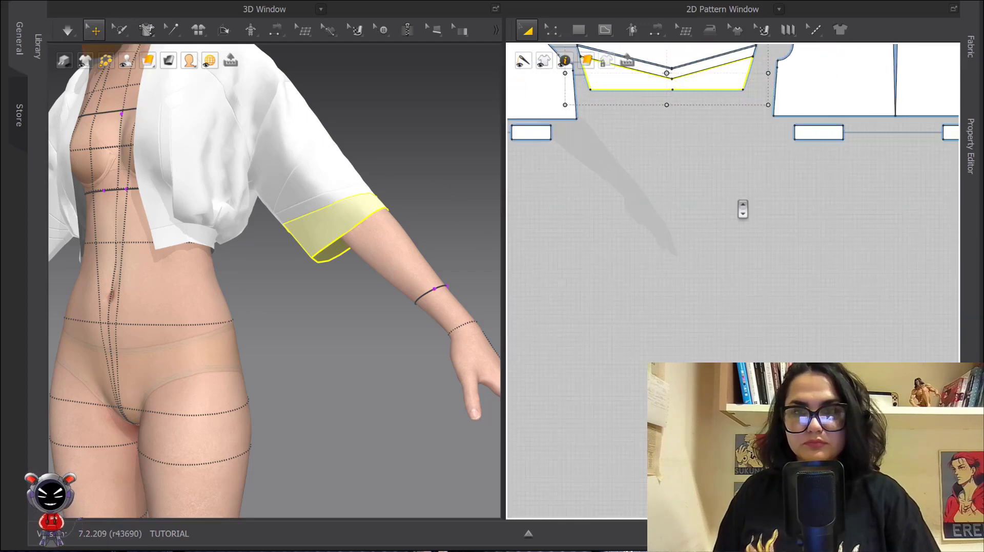
{"action": "middle_click_drag", "start_coordinate": [743, 209], "coordinate": [779, 263]}
{"action": "key", "text": "s"}
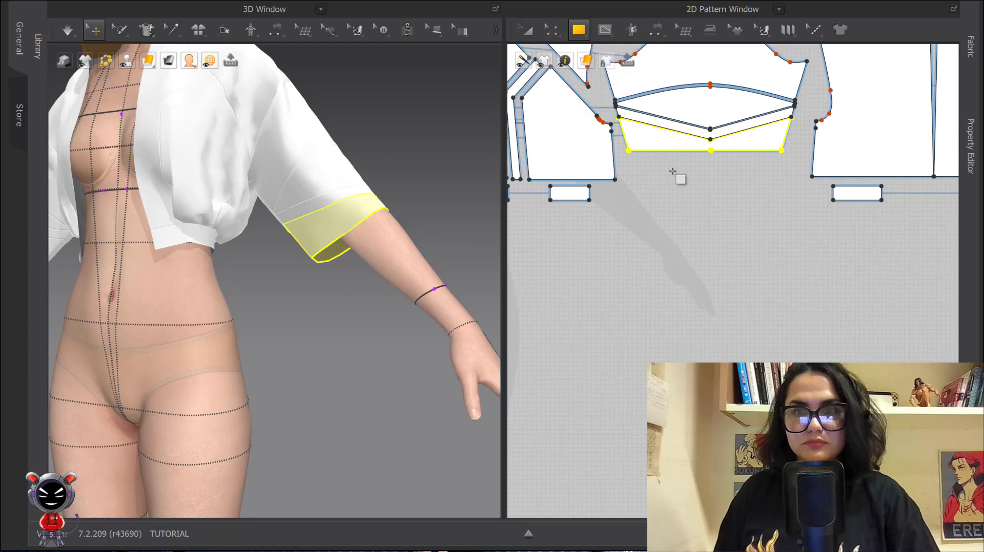
{"action": "left_click", "coordinate": [661, 167]}
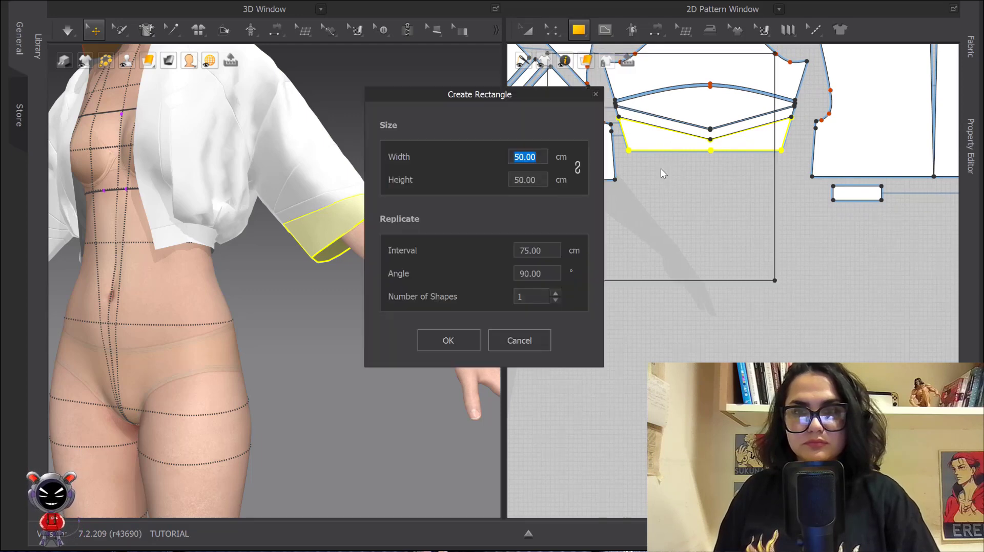
{"action": "type", "text": "21"}
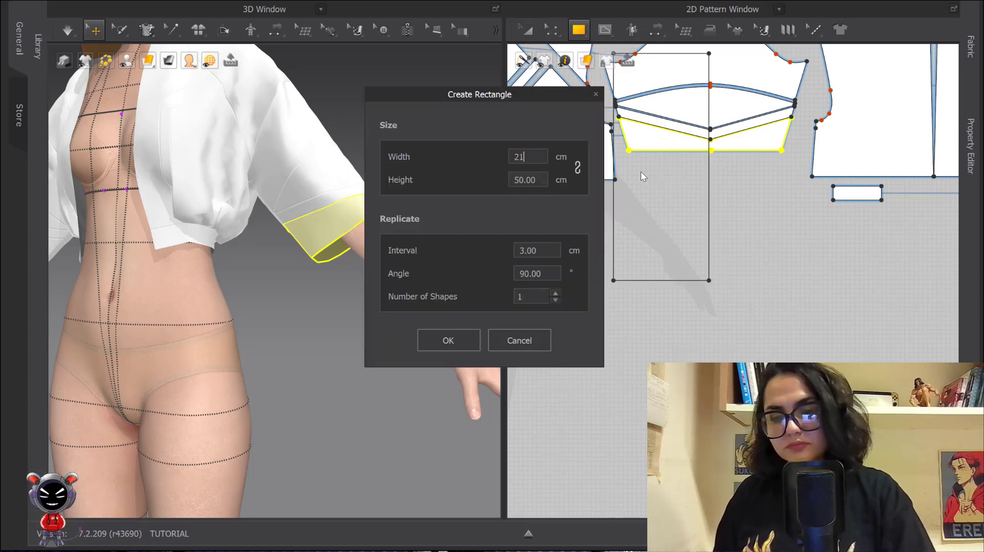
{"action": "type", "text": ".55"}
{"action": "key", "text": "Tab"}
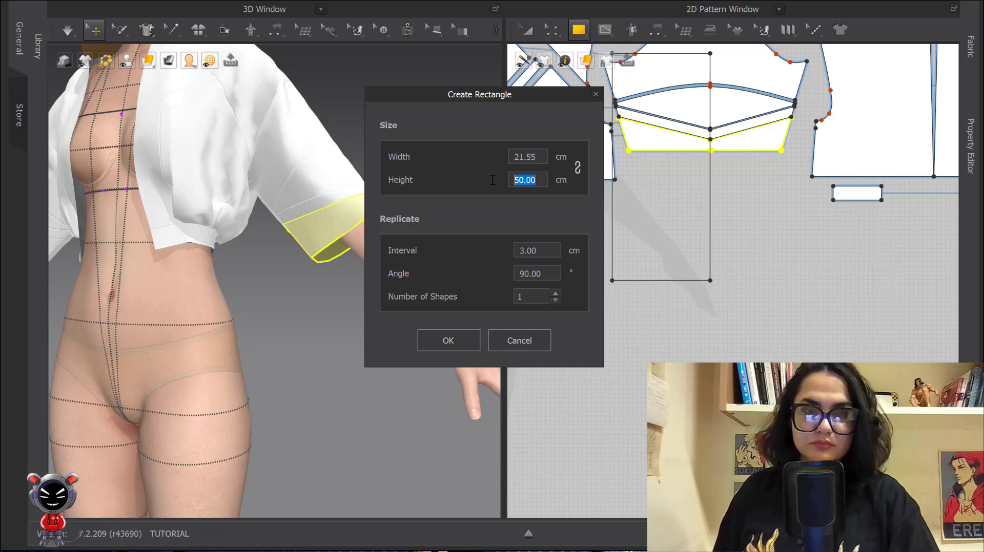
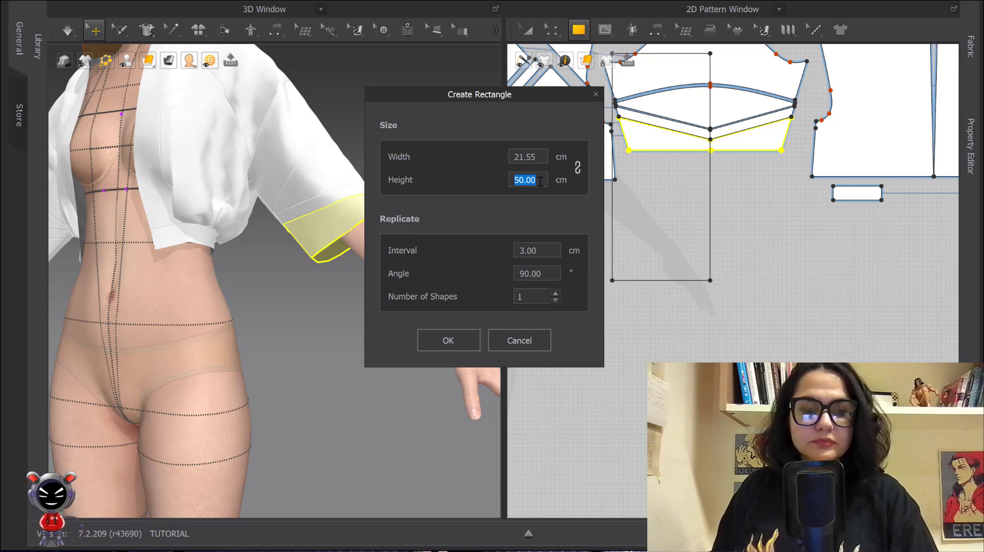
{"action": "type", "text": "5"}
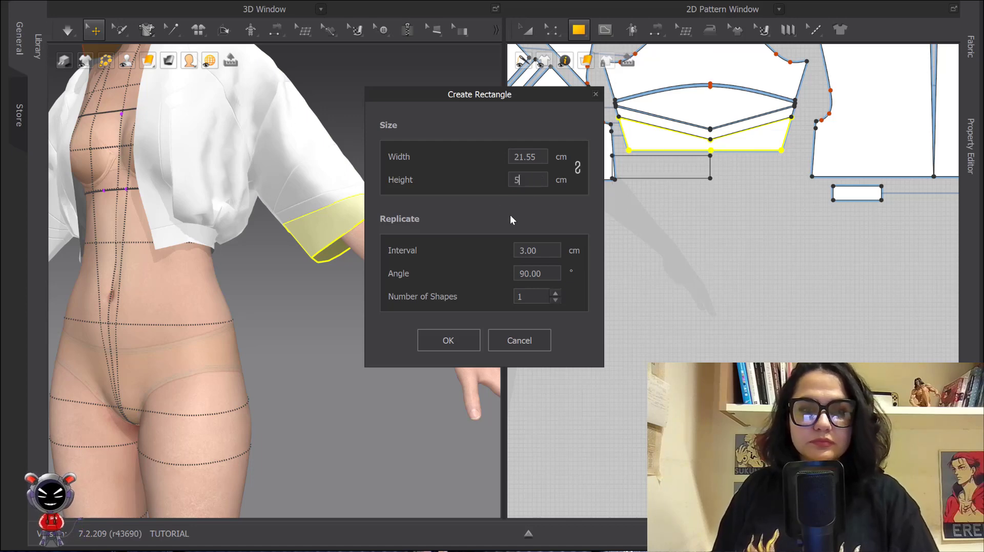
{"action": "left_click", "coordinate": [448, 340]}
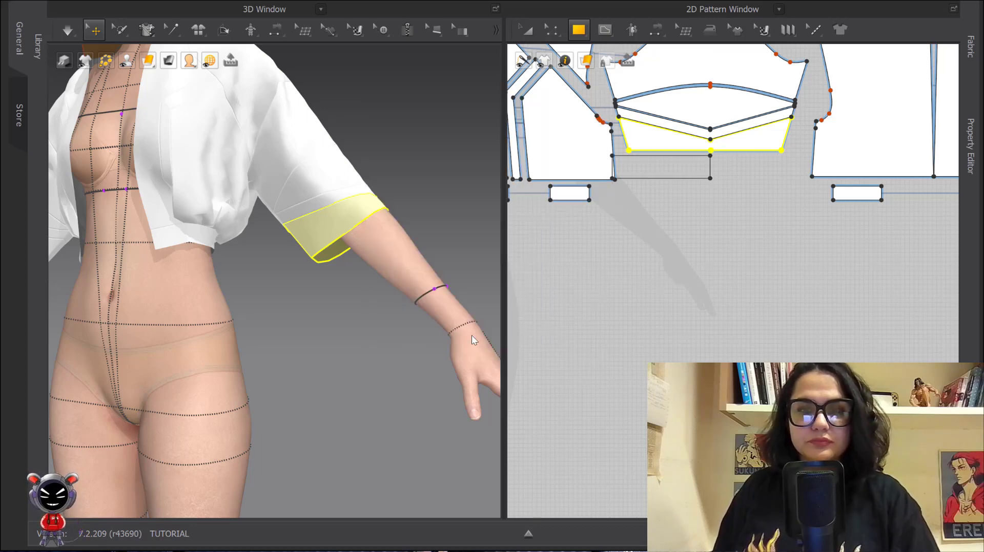
Step: Move the cuff rectangle beneath the middle of the sleeve pattern and wrap it around the avatar's left forearm using an arrangement point
{"action": "left_click", "coordinate": [527, 29]}
{"action": "left_click_drag", "start_coordinate": [672, 173], "coordinate": [657, 194]}
{"action": "scroll", "coordinate": [418, 216], "scroll_direction": "down", "scroll_amount": 2}
{"action": "key", "text": "shift+f"}
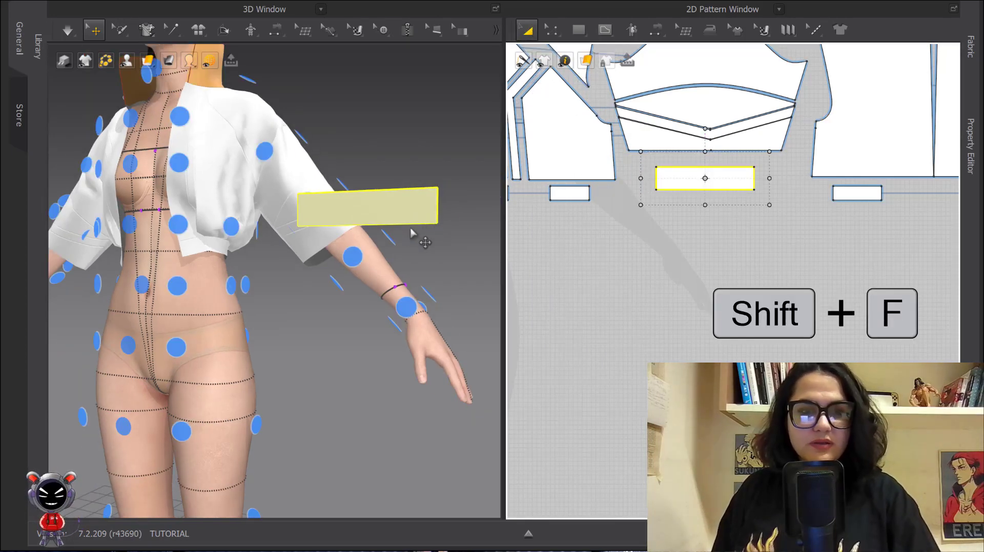
{"action": "right_click_drag", "start_coordinate": [430, 240], "coordinate": [330, 307]}
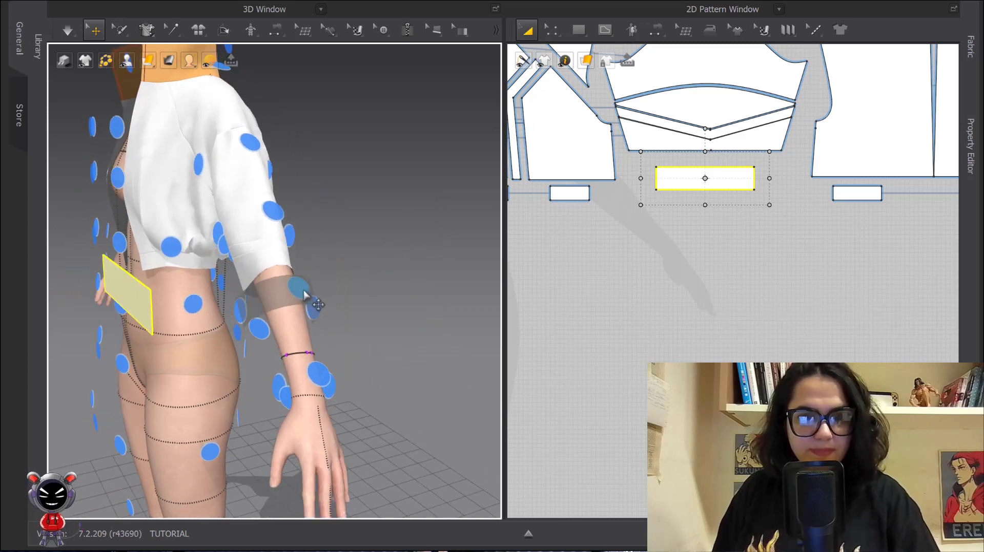
{"action": "left_click", "coordinate": [320, 302]}
{"action": "key", "text": "shift+f"}
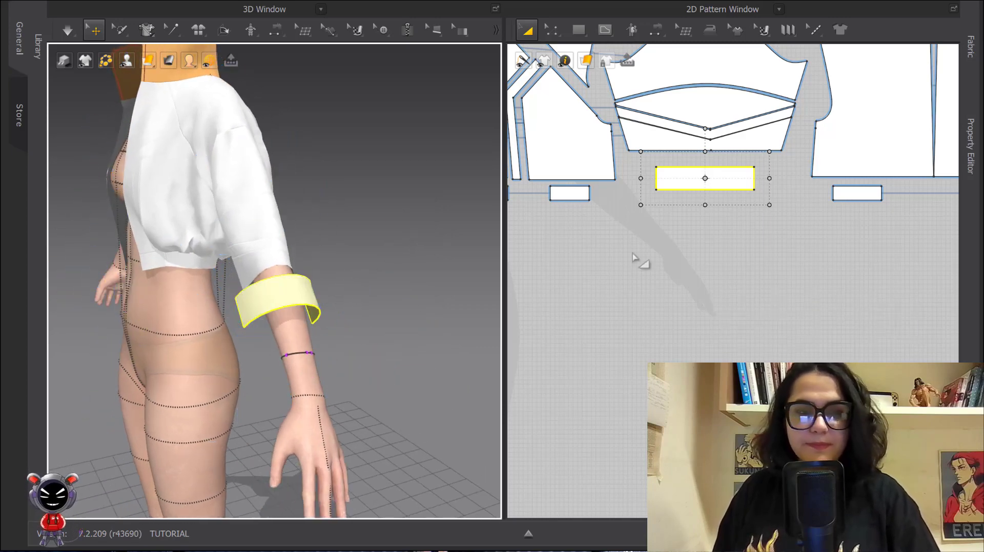
Step: Sew the cuff rectangle's two short ends together
{"action": "middle_click_drag", "start_coordinate": [685, 221], "coordinate": [620, 201]}
{"action": "key", "text": "m"}
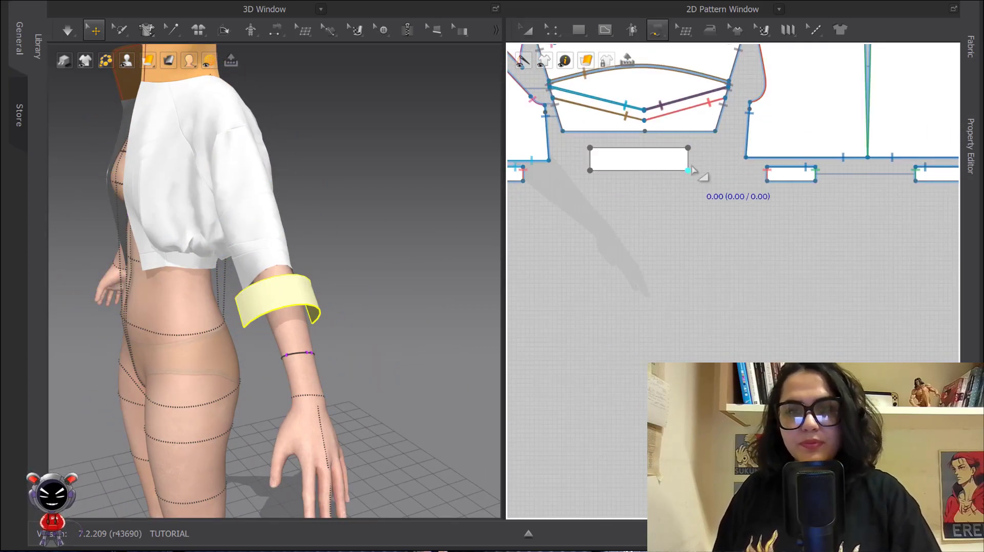
{"action": "left_click", "coordinate": [688, 158]}
{"action": "left_click", "coordinate": [590, 160]}
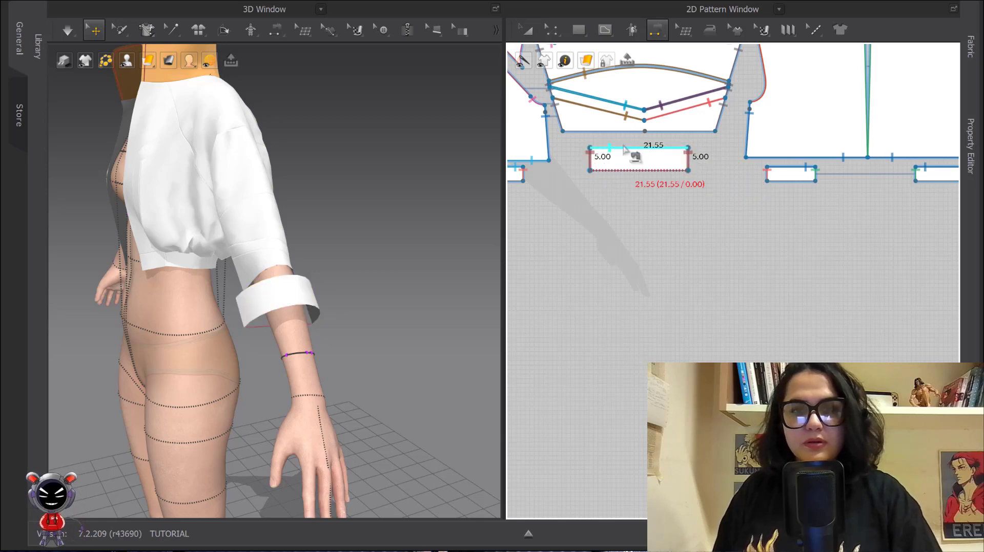
Step: Try segment sewing between the left cuff's upper edge and the sleeve hem, and undo it
{"action": "left_click", "coordinate": [621, 148]}
{"action": "left_click", "coordinate": [612, 133]}
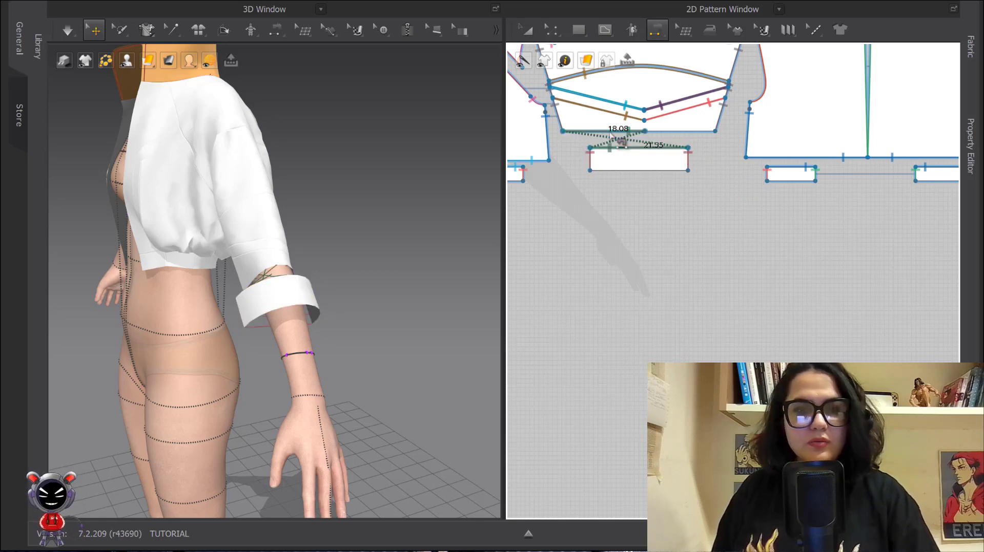
{"action": "left_click", "coordinate": [646, 170]}
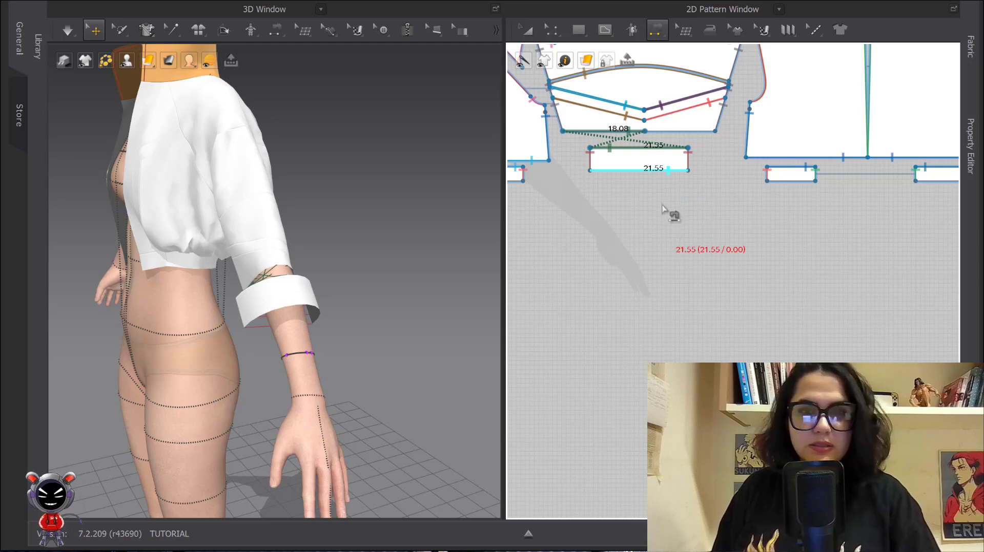
{"action": "key", "text": "ctrl+z"}
Step: Free-sew the full width of the avatar's left sleeve hem to the upper edge of the cuff rectangle
{"action": "key", "text": "m"}
{"action": "left_click", "coordinate": [715, 131]}
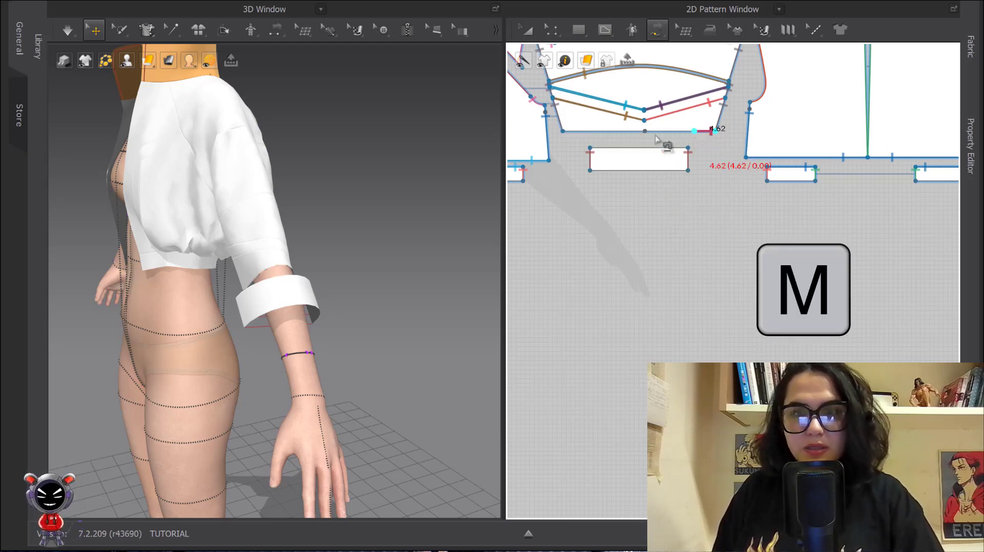
{"action": "left_click", "coordinate": [563, 131]}
{"action": "left_click", "coordinate": [687, 148]}
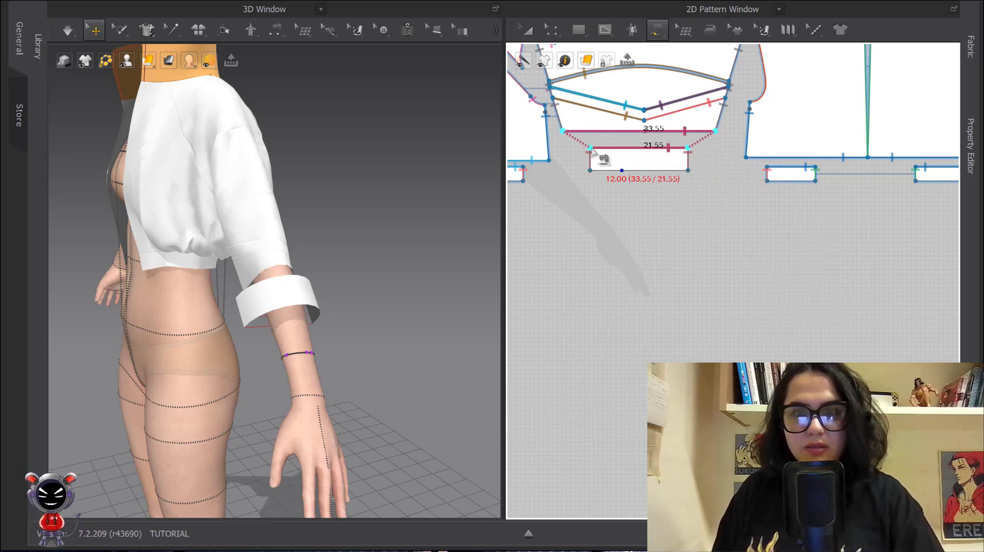
{"action": "left_click", "coordinate": [590, 148]}
Step: Simulate the garment and pull the left cuff up the avatar's forearm so the sleeve gathers above it
{"action": "left_click", "coordinate": [522, 29]}
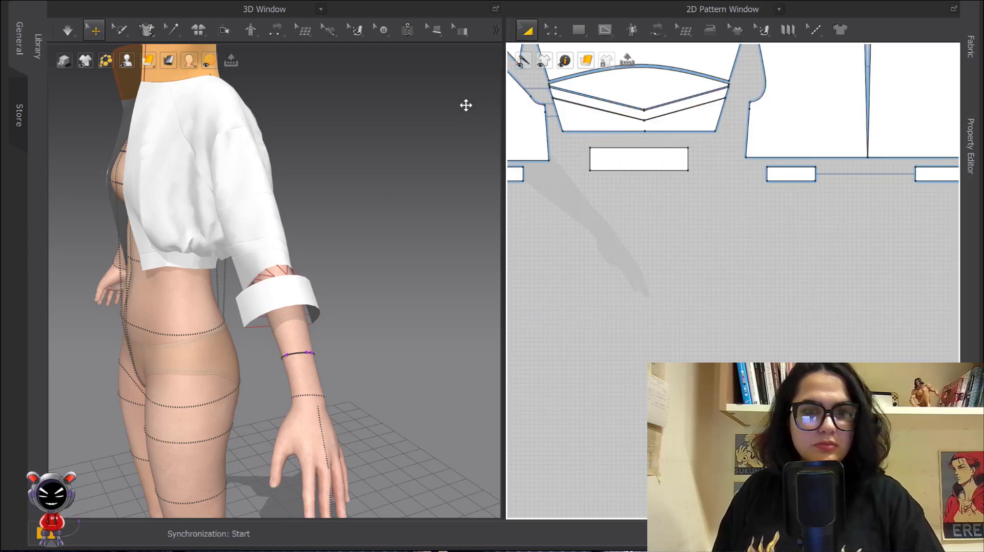
{"action": "key", "text": "space"}
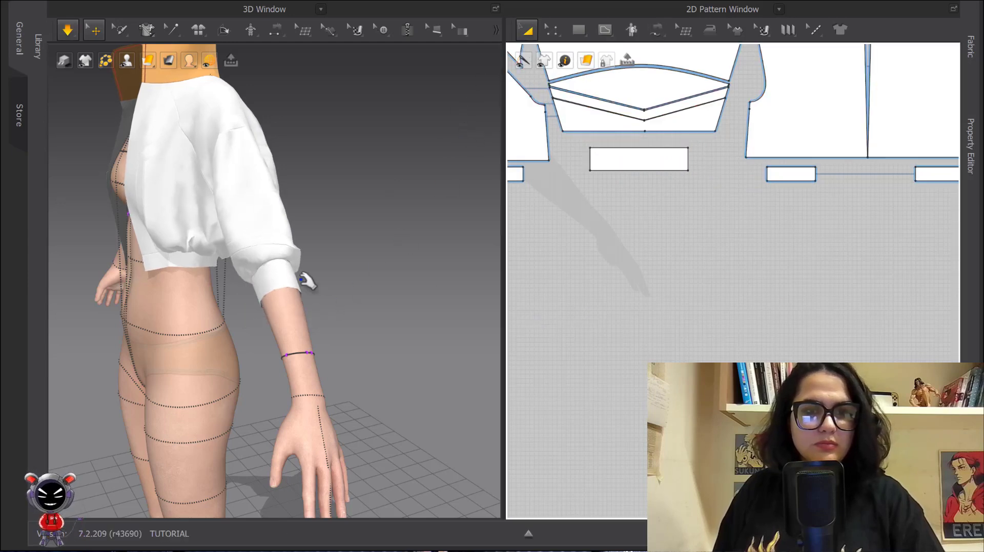
{"action": "left_click", "coordinate": [263, 221]}
{"action": "left_click_drag", "start_coordinate": [258, 267], "coordinate": [287, 215]}
{"action": "key", "text": "space"}
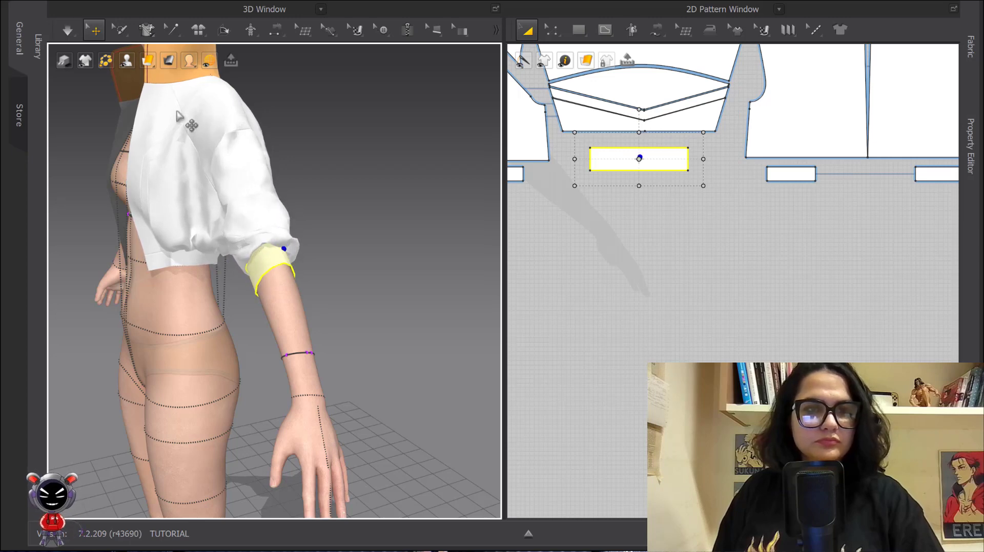
Step: Hide the avatar's measurement lines in the 3D view
{"action": "mouse_move", "coordinate": [126, 60]}
{"action": "left_click", "coordinate": [127, 152]}
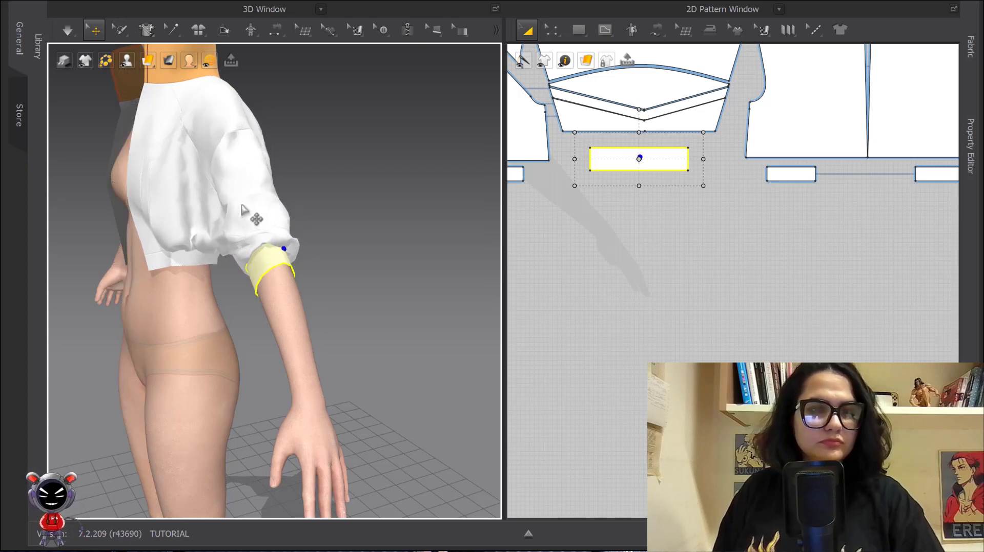
{"action": "scroll", "coordinate": [242, 210], "scroll_direction": "down", "scroll_amount": 3}
{"action": "right_click_drag", "start_coordinate": [242, 219], "coordinate": [338, 214]}
{"action": "middle_click_drag", "start_coordinate": [338, 213], "coordinate": [324, 163]}
{"action": "scroll", "coordinate": [341, 164], "scroll_direction": "down", "scroll_amount": 3}
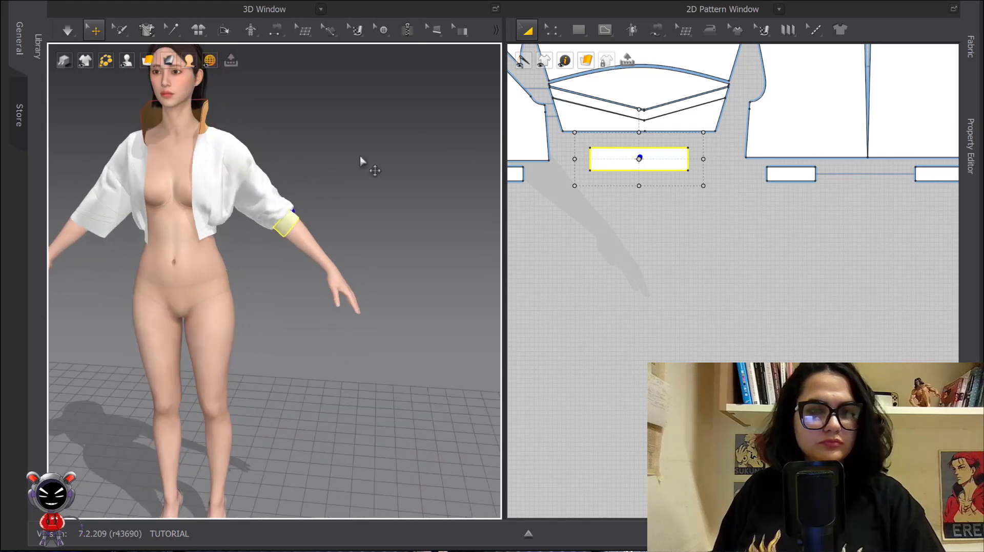
{"action": "middle_click_drag", "start_coordinate": [650, 268], "coordinate": [760, 249]}
{"action": "scroll", "coordinate": [791, 161], "scroll_direction": "down", "scroll_amount": 5}
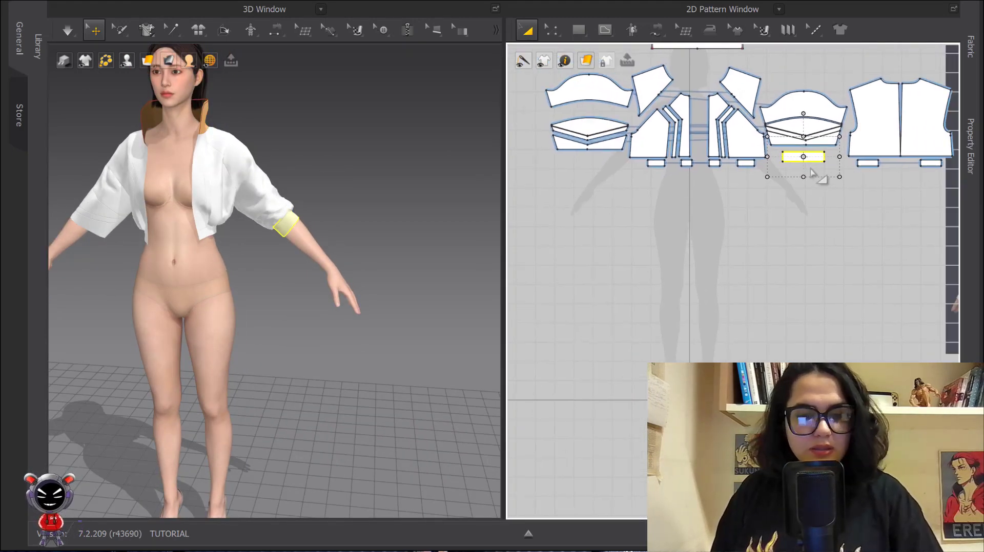
{"action": "key", "text": "ctrl+c"}
{"action": "key", "text": "ctrl+v"}
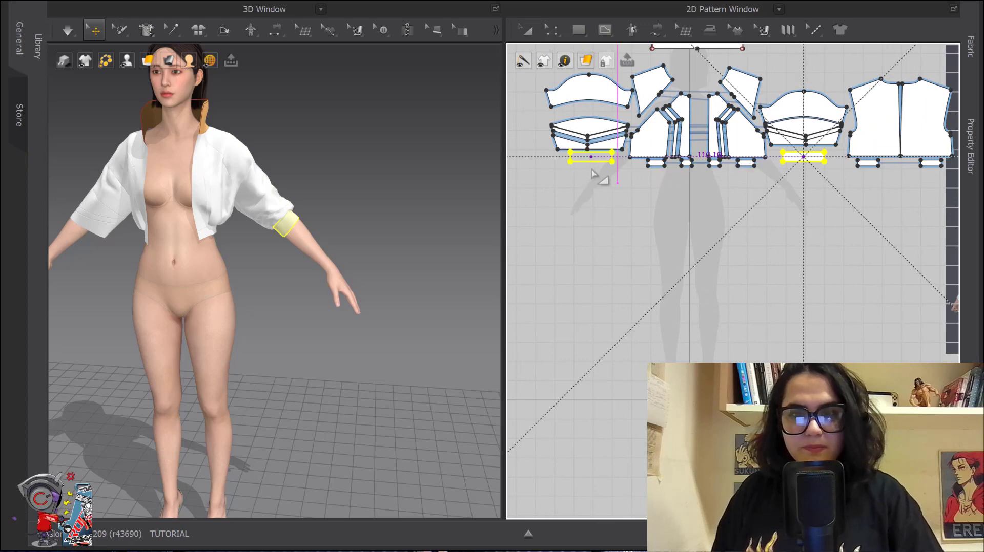
{"action": "key", "text": "Escape"}
Step: Create a symmetric copy of the cuff with its sewing and place it beneath the avatar's right sleeve pattern
{"action": "key", "text": "ctrl+d"}
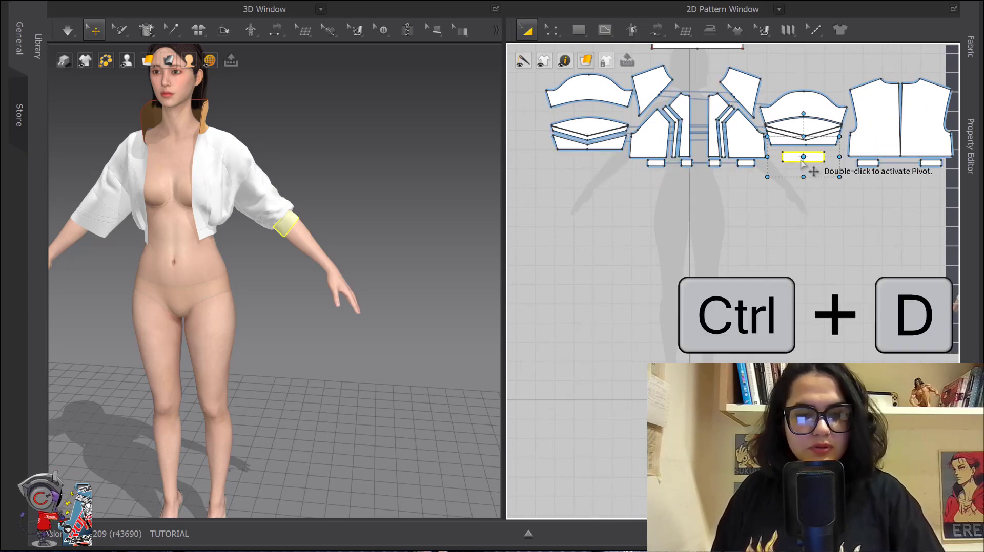
{"action": "left_click", "coordinate": [539, 220]}
{"action": "key", "text": "2"}
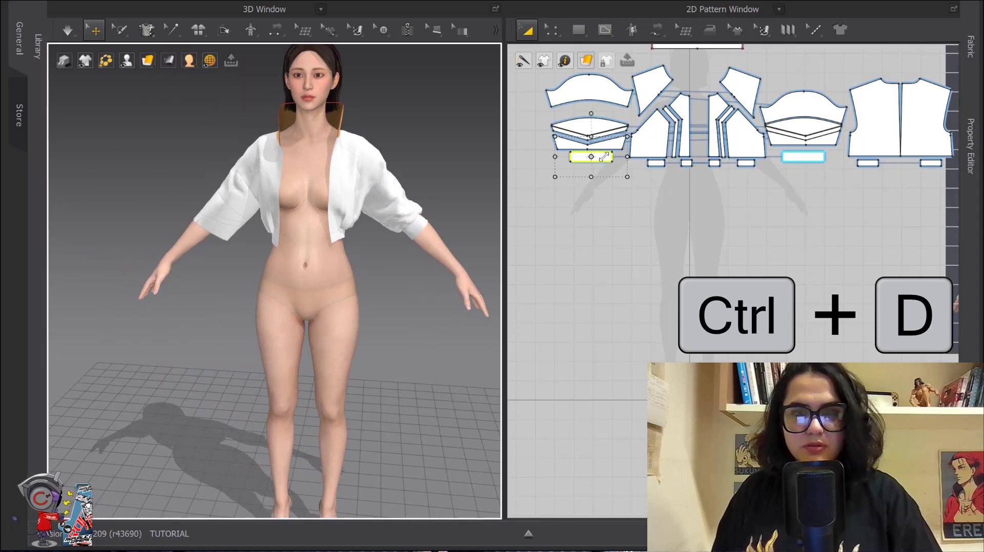
Step: Simulate the garment to attach the right cuff, pulling the lower sleeve fabric into place above it
{"action": "scroll", "coordinate": [378, 225], "scroll_direction": "down", "scroll_amount": 5}
{"action": "scroll", "coordinate": [305, 186], "scroll_direction": "up", "scroll_amount": 10}
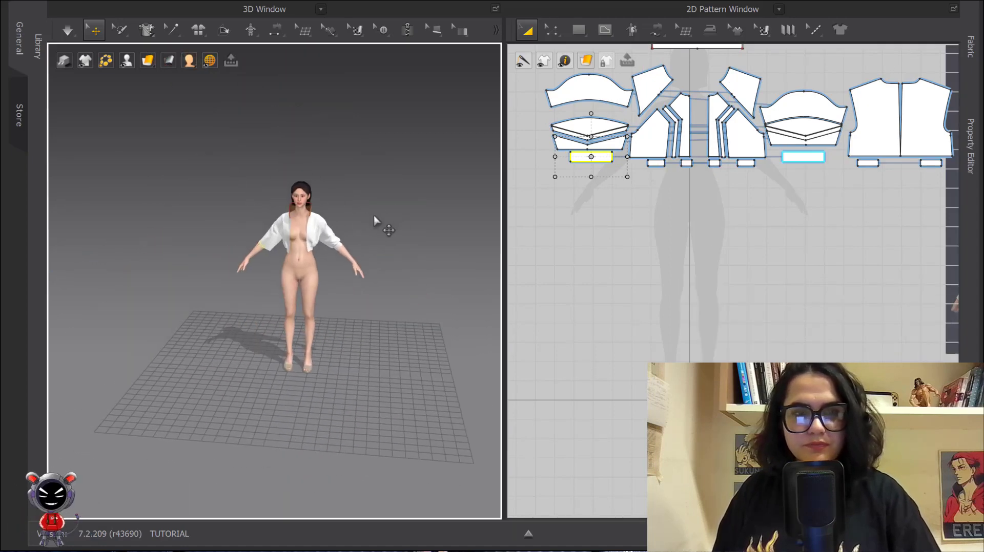
{"action": "middle_click_drag", "start_coordinate": [270, 208], "coordinate": [296, 237]}
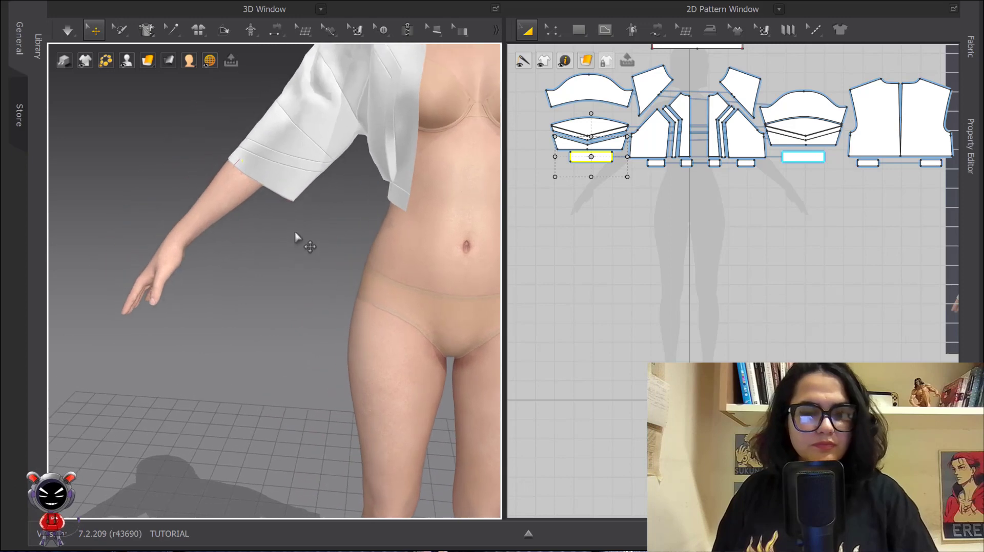
{"action": "right_click_drag", "start_coordinate": [288, 221], "coordinate": [321, 193]}
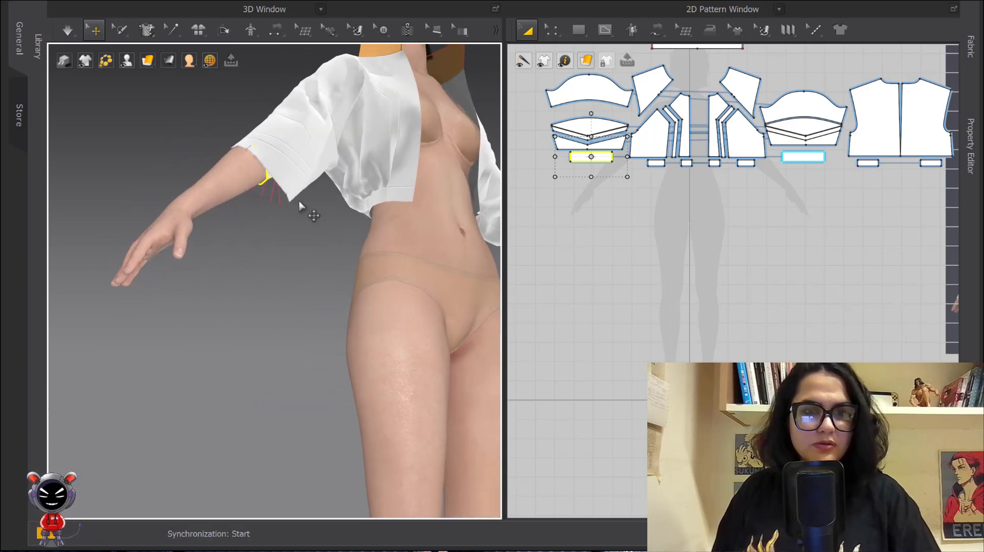
{"action": "key", "text": "space"}
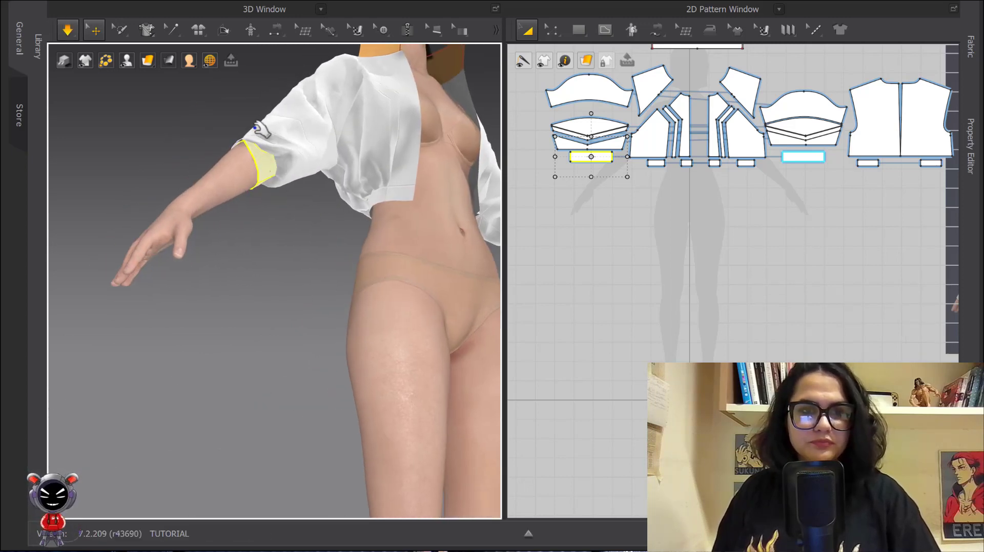
{"action": "left_click_drag", "start_coordinate": [262, 109], "coordinate": [275, 103]}
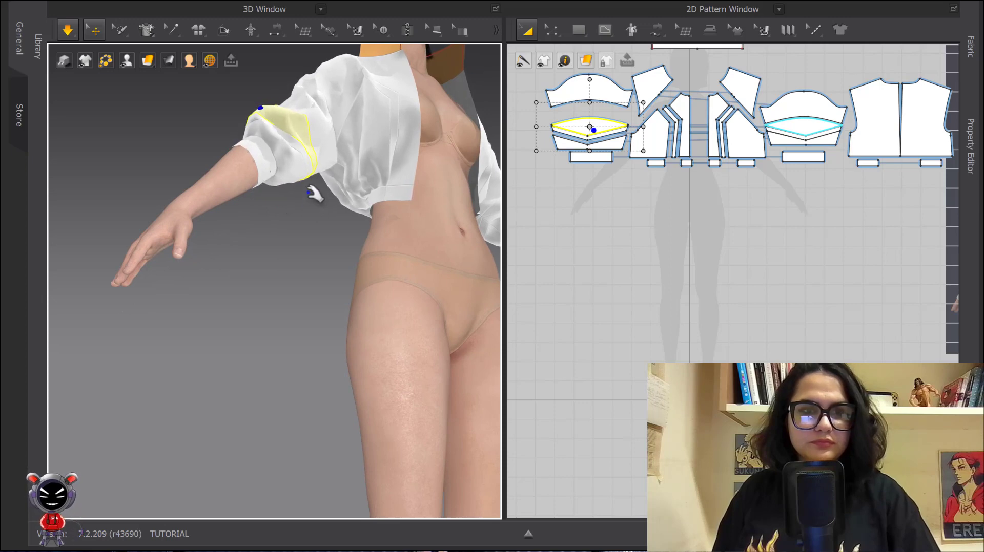
{"action": "key", "text": "space"}
Step: Select the bodysuit, glove and leg-piece patterns above the jacket and hide the garments in the 3D view
{"action": "scroll", "coordinate": [338, 184], "scroll_direction": "down", "scroll_amount": 4}
{"action": "scroll", "coordinate": [430, 192], "scroll_direction": "down", "scroll_amount": 2}
{"action": "right_click_drag", "start_coordinate": [430, 191], "coordinate": [394, 219]}
{"action": "scroll", "coordinate": [712, 178], "scroll_direction": "down", "scroll_amount": 3}
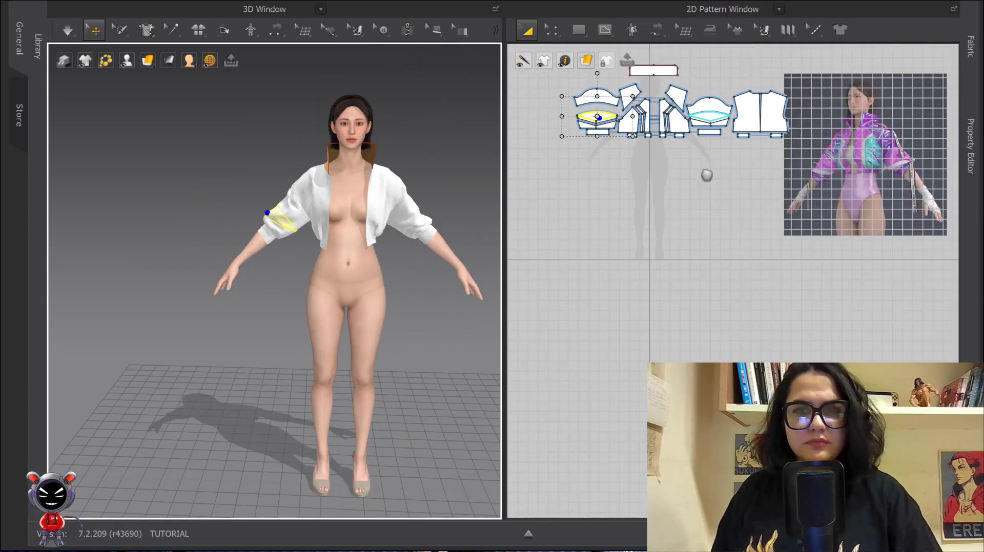
{"action": "middle_click_drag", "start_coordinate": [707, 176], "coordinate": [684, 377]}
{"action": "middle_click_drag", "start_coordinate": [684, 189], "coordinate": [796, 222]}
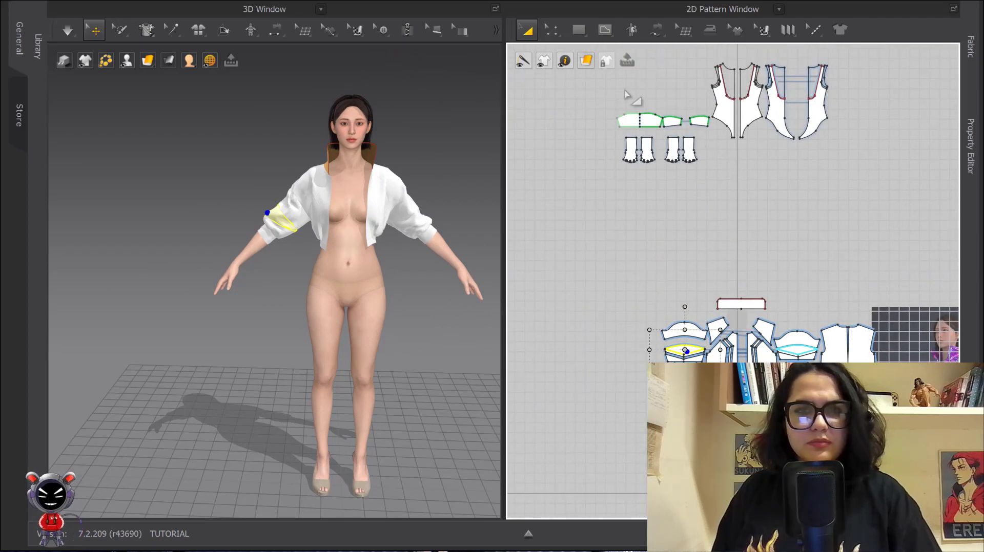
{"action": "middle_click_drag", "start_coordinate": [687, 85], "coordinate": [702, 177]}
{"action": "left_click_drag", "start_coordinate": [583, 107], "coordinate": [935, 320]}
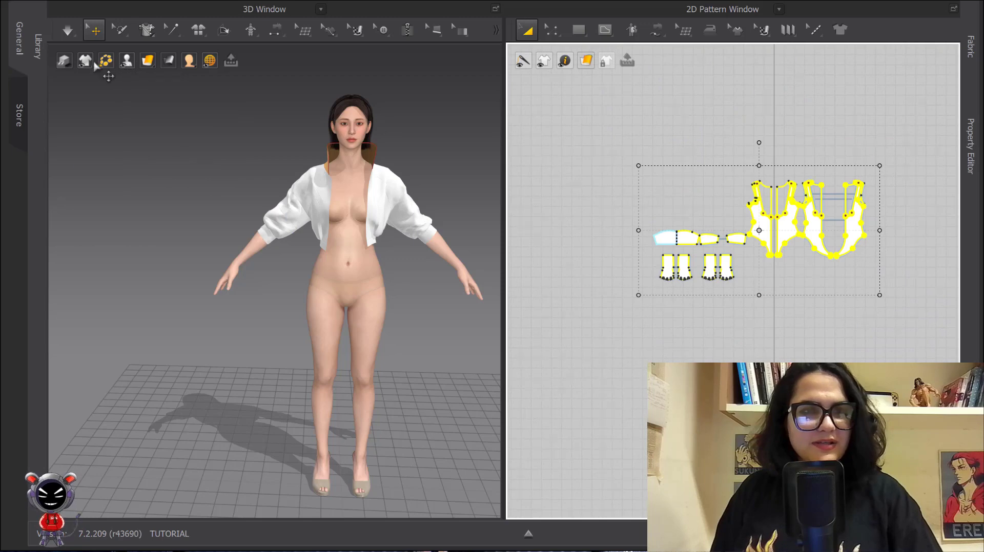
{"action": "left_click", "coordinate": [87, 77]}
{"action": "left_click", "coordinate": [99, 84]}
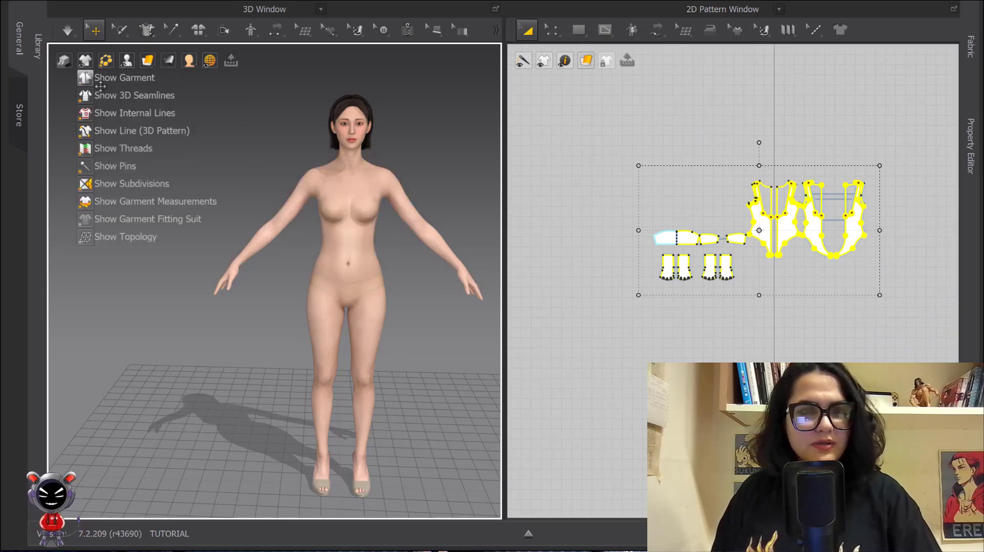
Step: Select all jacket patterns and show them on the avatar in the 3D view
{"action": "scroll", "coordinate": [646, 226], "scroll_direction": "down", "scroll_amount": 3}
{"action": "middle_click_drag", "start_coordinate": [680, 310], "coordinate": [625, 146]}
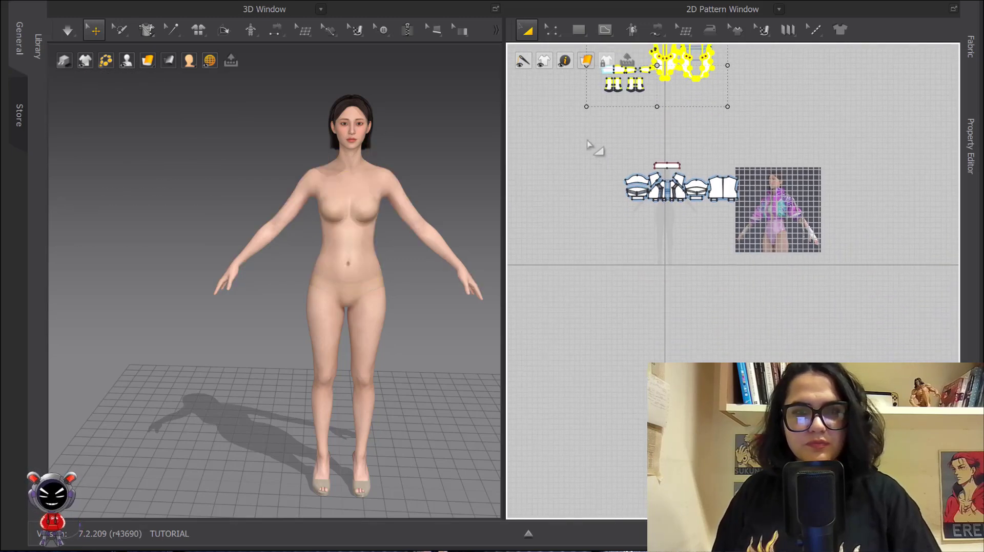
{"action": "left_click_drag", "start_coordinate": [592, 136], "coordinate": [788, 234]}
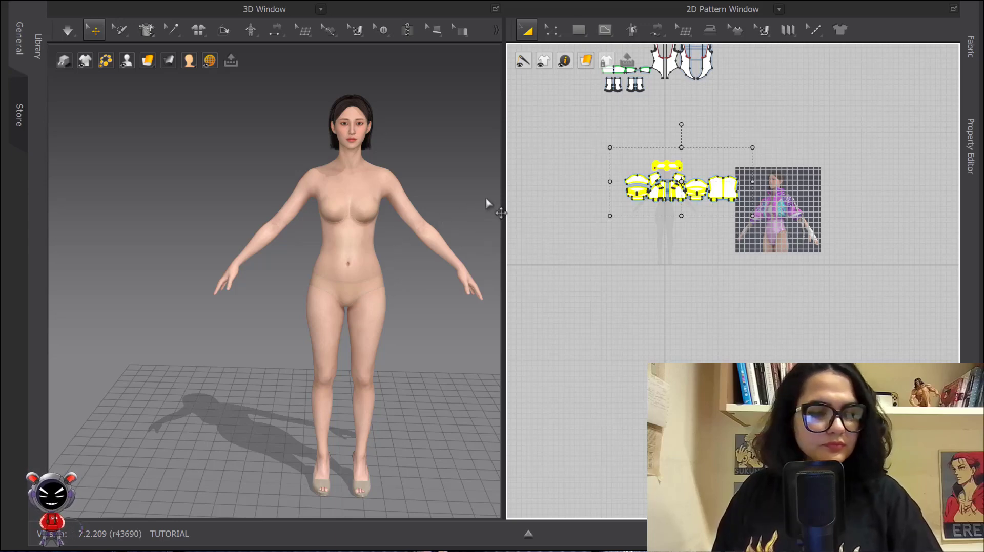
{"action": "key", "text": "shift+q"}
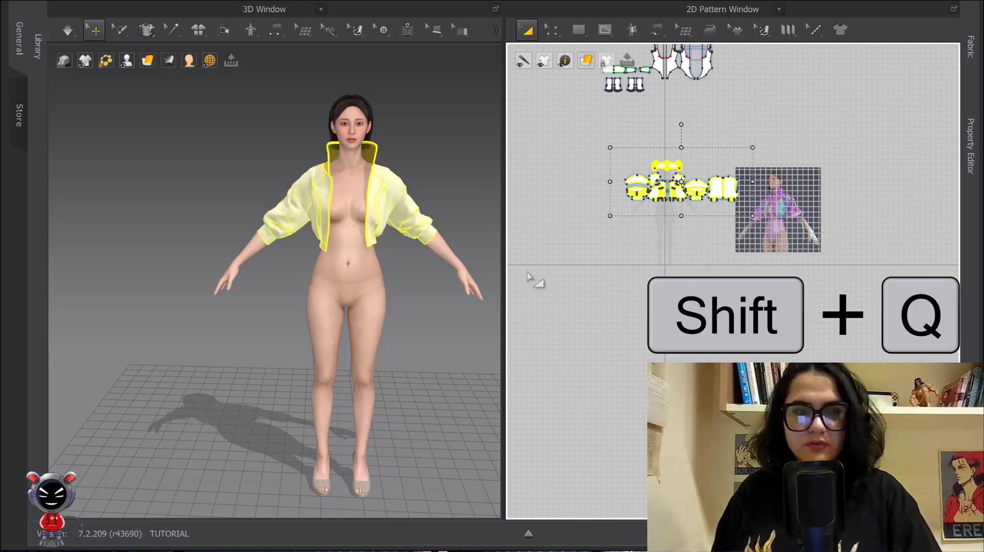
{"action": "left_click", "coordinate": [525, 272]}
{"action": "scroll", "coordinate": [351, 193], "scroll_direction": "up", "scroll_amount": 3}
{"action": "middle_click_drag", "start_coordinate": [352, 192], "coordinate": [268, 273]}
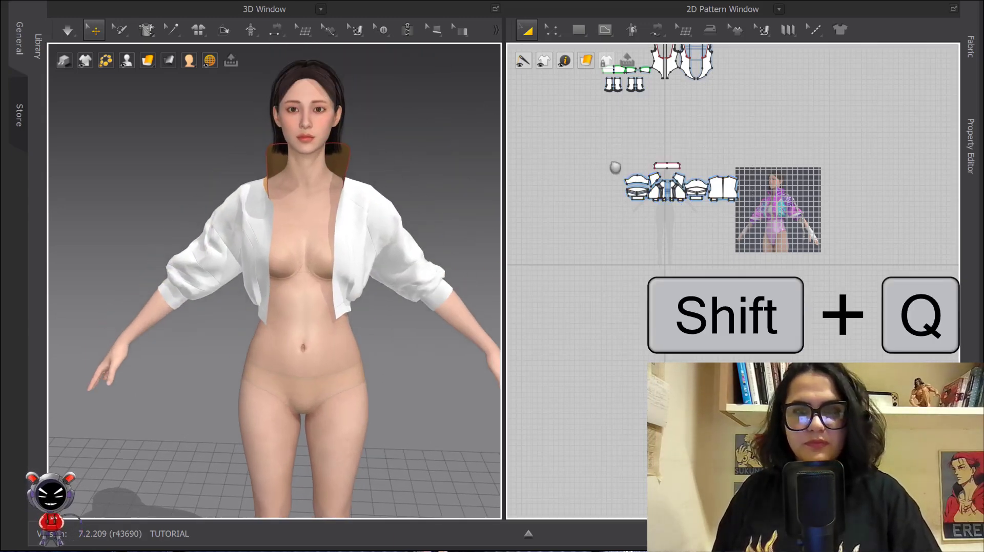
Step: Layer-clone all jacket patterns over the originals, placing the copies about 88 cm above them, and remove the copies' linked editing
{"action": "middle_click_drag", "start_coordinate": [617, 169], "coordinate": [538, 123]}
{"action": "scroll", "coordinate": [698, 207], "scroll_direction": "up", "scroll_amount": 6}
{"action": "scroll", "coordinate": [799, 228], "scroll_direction": "up", "scroll_amount": 2}
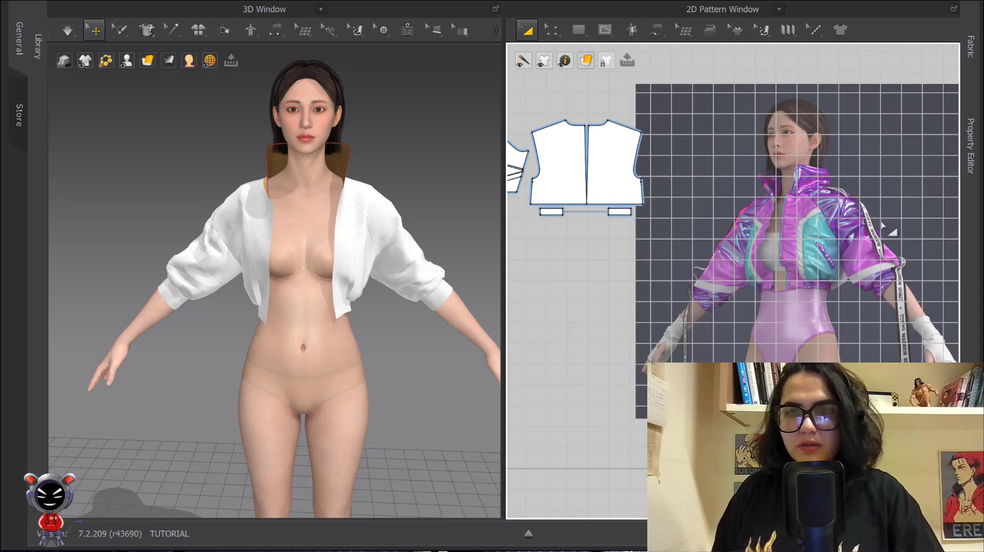
{"action": "scroll", "coordinate": [532, 135], "scroll_direction": "down", "scroll_amount": 6}
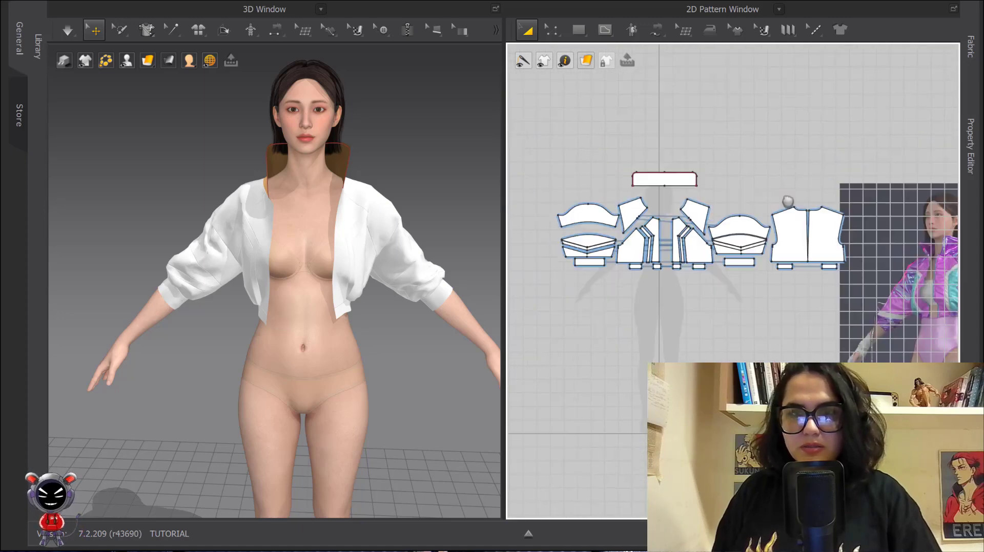
{"action": "left_click_drag", "start_coordinate": [557, 143], "coordinate": [910, 310]}
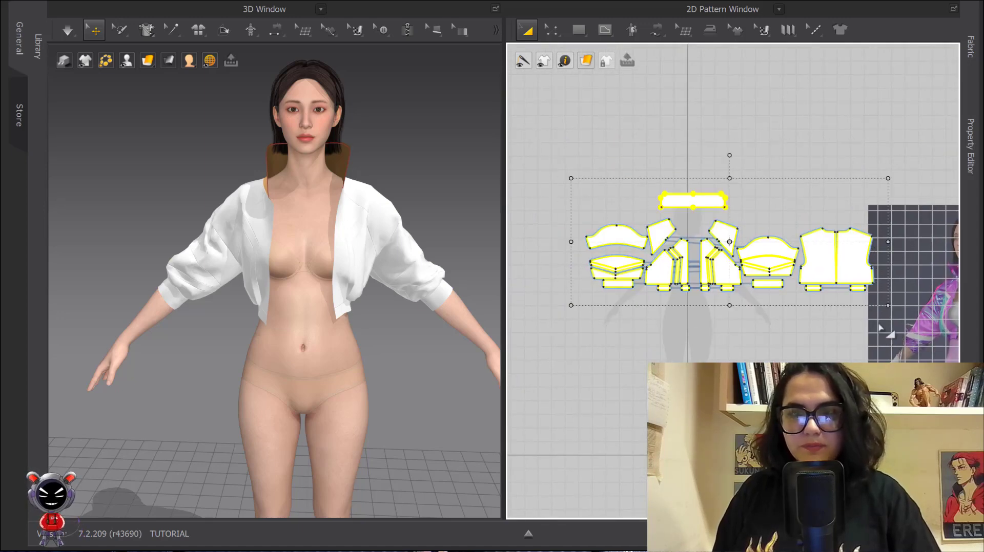
{"action": "scroll", "coordinate": [754, 290], "scroll_direction": "down", "scroll_amount": 2}
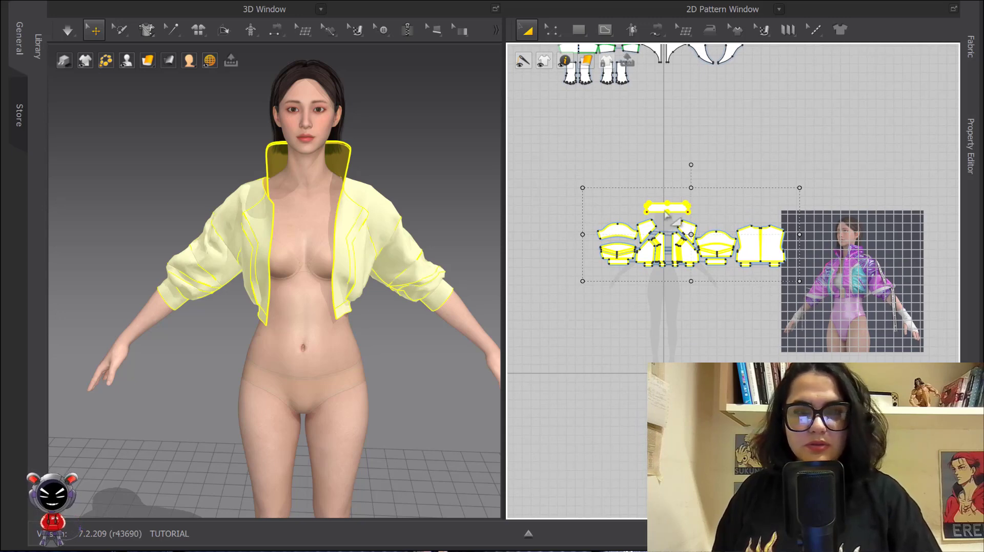
{"action": "right_click", "coordinate": [665, 213]}
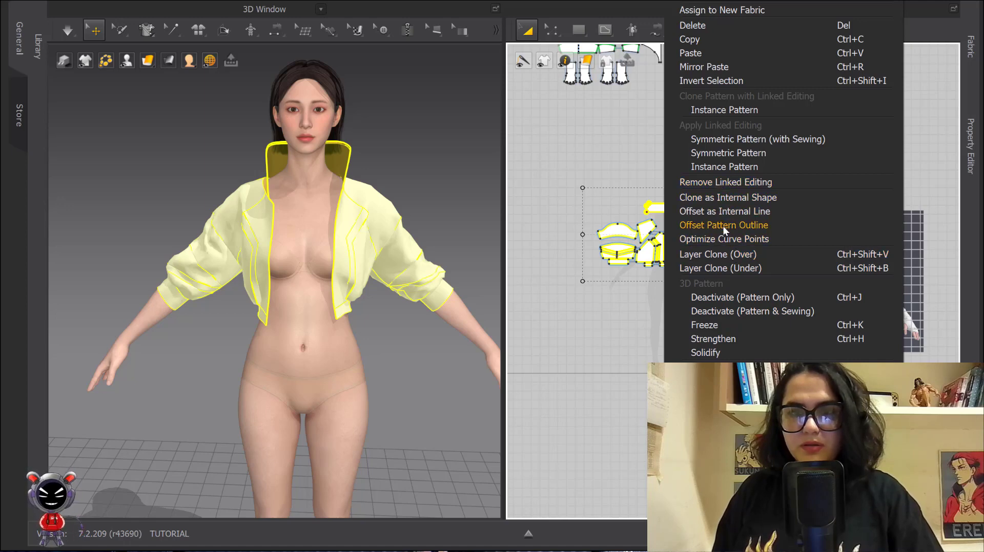
{"action": "left_click", "coordinate": [729, 254]}
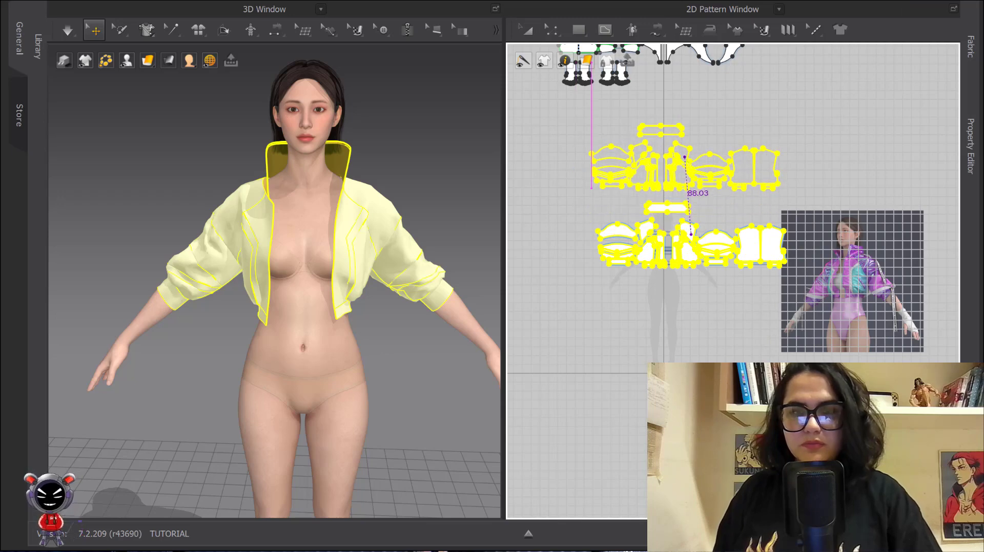
{"action": "left_click", "coordinate": [685, 157]}
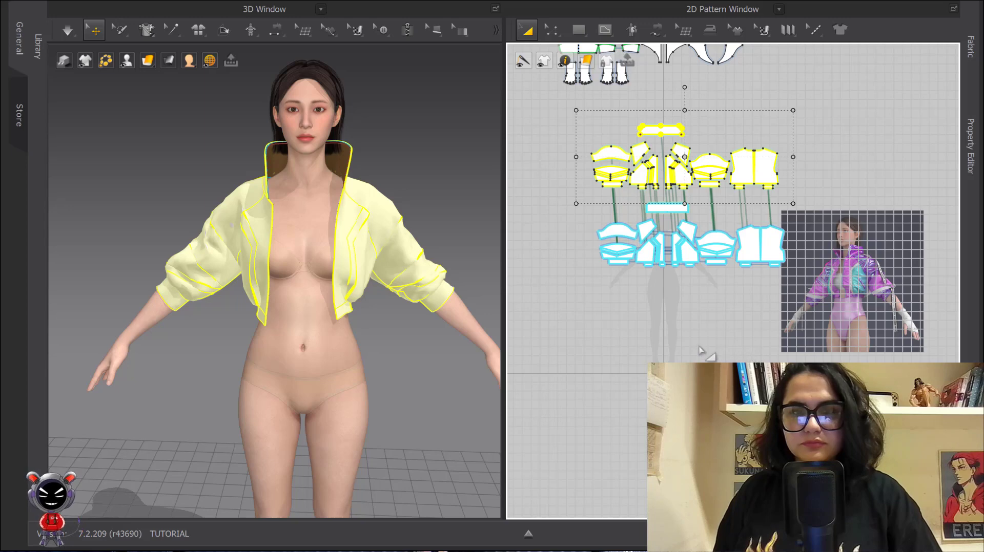
{"action": "right_click", "coordinate": [659, 131]}
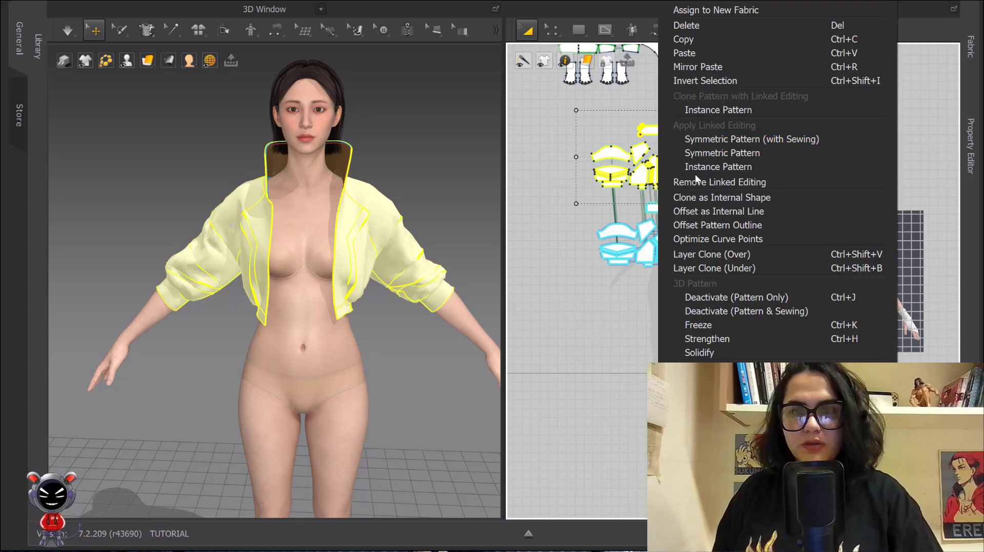
{"action": "left_click", "coordinate": [723, 183]}
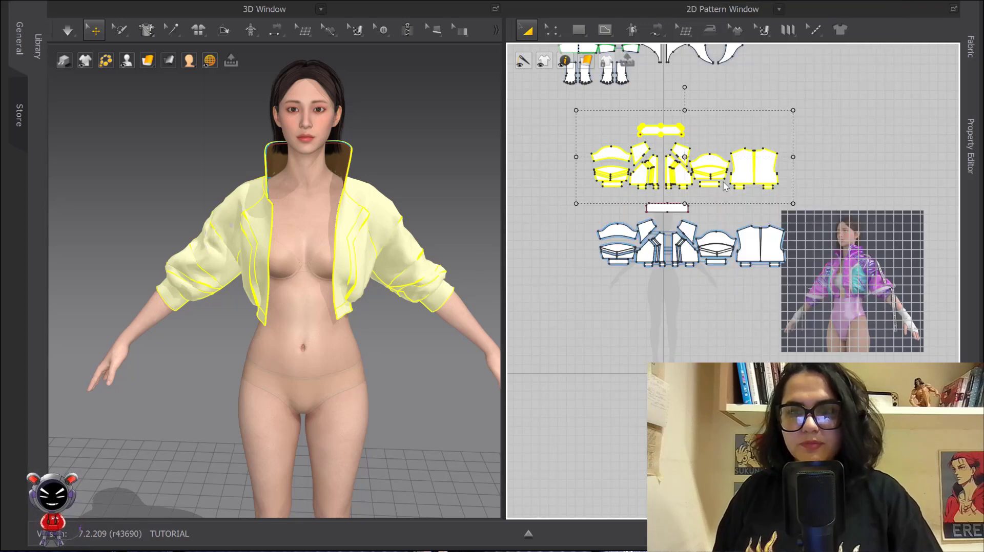
{"action": "scroll", "coordinate": [731, 195], "scroll_direction": "up", "scroll_amount": 5}
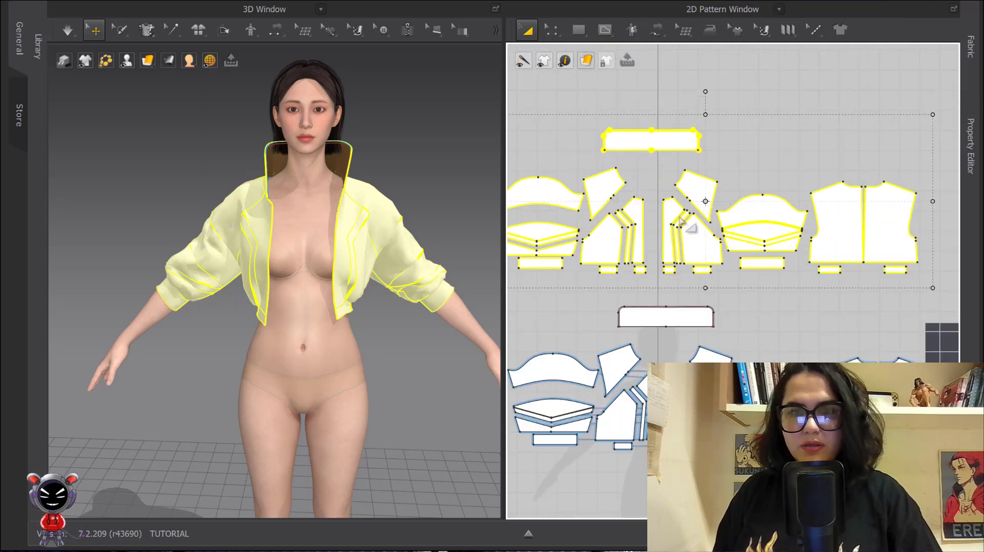
{"action": "scroll", "coordinate": [807, 203], "scroll_direction": "down", "scroll_amount": 3}
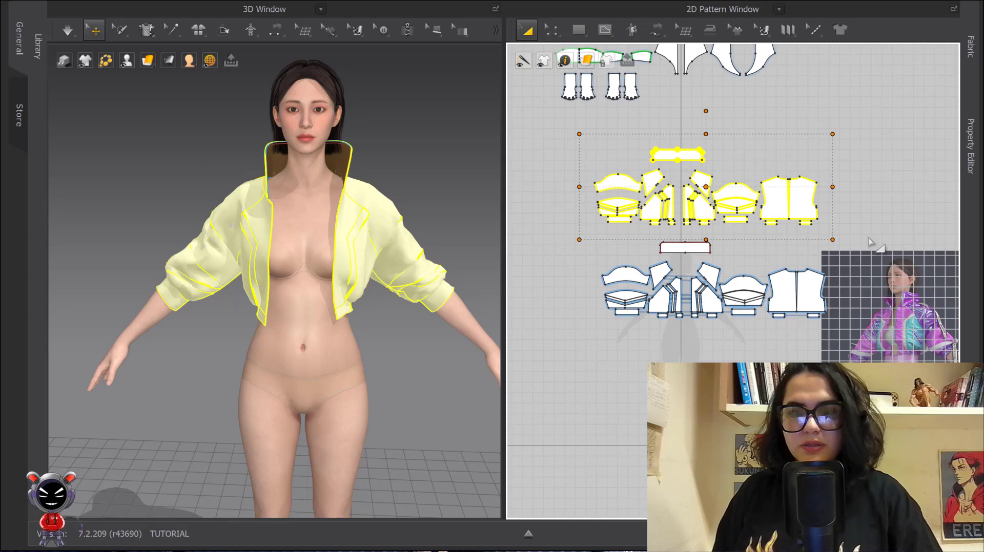
{"action": "left_click", "coordinate": [841, 194]}
{"action": "scroll", "coordinate": [835, 175], "scroll_direction": "up", "scroll_amount": 5}
{"action": "left_click", "coordinate": [833, 161]}
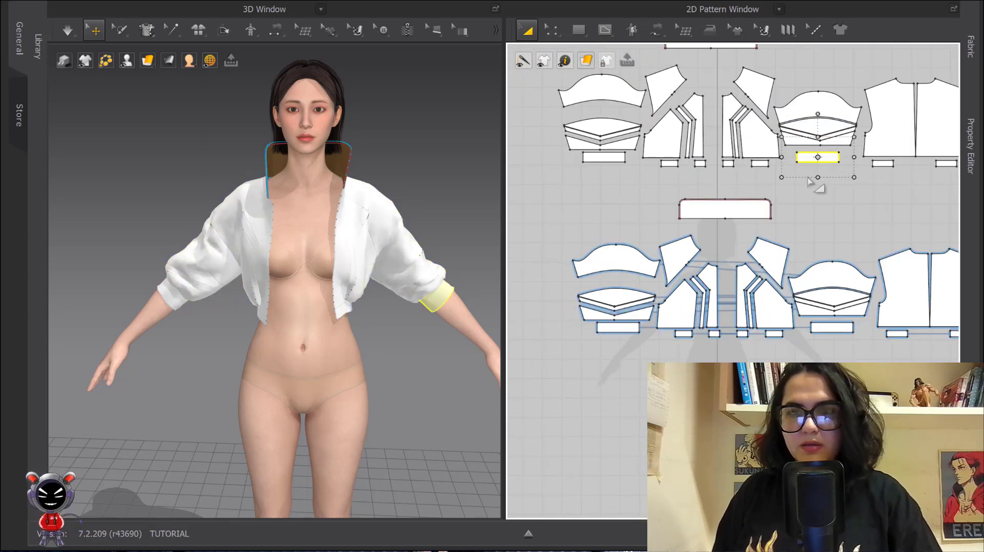
{"action": "left_click", "coordinate": [816, 202]}
{"action": "scroll", "coordinate": [825, 207], "scroll_direction": "down", "scroll_amount": 3}
{"action": "scroll", "coordinate": [701, 180], "scroll_direction": "down", "scroll_amount": 2}
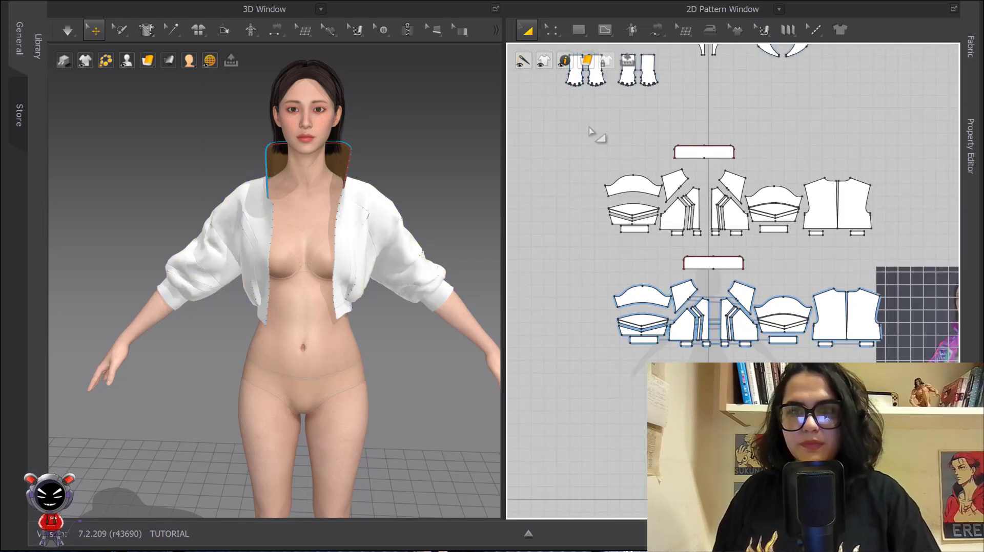
Step: Select all outer-layer jacket patterns except the cuffs and the waistband pieces
{"action": "left_click_drag", "start_coordinate": [589, 132], "coordinate": [925, 264]}
{"action": "scroll", "coordinate": [820, 193], "scroll_direction": "up", "scroll_amount": 5}
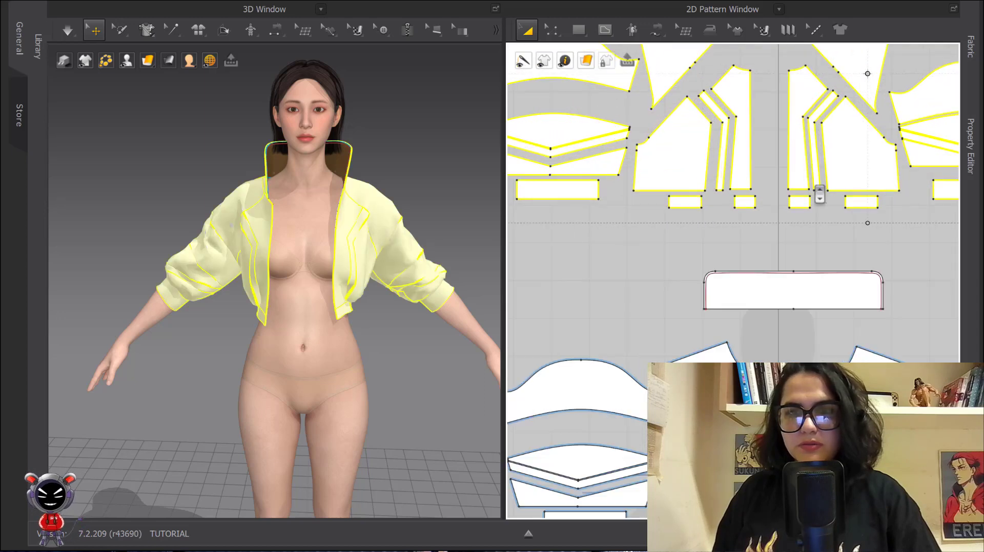
{"action": "middle_click_drag", "start_coordinate": [819, 193], "coordinate": [759, 191]}
{"action": "left_click", "coordinate": [625, 202], "text": "shift"}
{"action": "left_click", "coordinate": [681, 201], "text": "shift"}
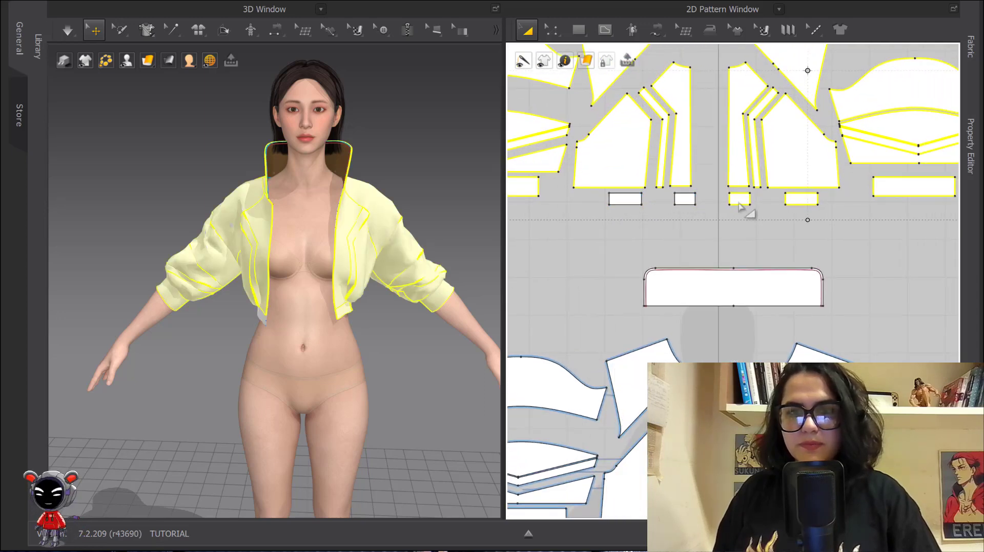
{"action": "left_click", "coordinate": [810, 203], "text": "shift"}
{"action": "scroll", "coordinate": [892, 198], "scroll_direction": "down", "scroll_amount": 2}
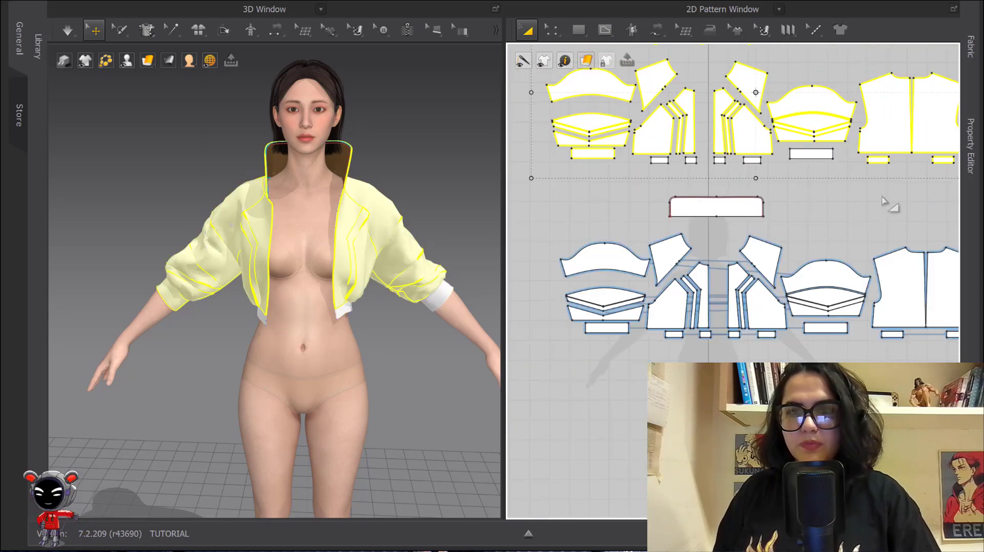
{"action": "left_click", "coordinate": [594, 156], "text": "shift"}
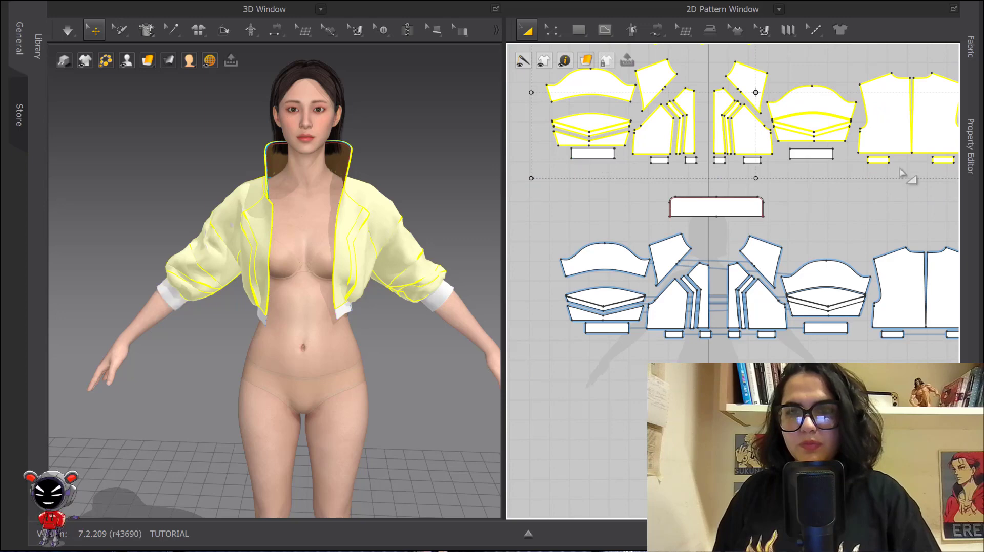
{"action": "left_click", "coordinate": [943, 159], "text": "shift"}
{"action": "scroll", "coordinate": [828, 165], "scroll_direction": "down", "scroll_amount": 3}
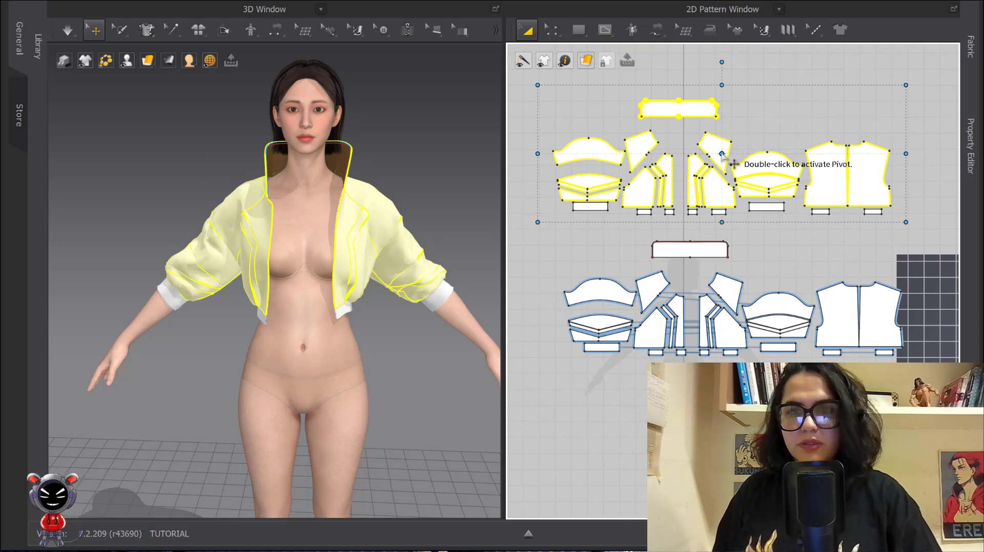
Step: Stretch the selected outer-layer patterns slightly wider and slightly taller
{"action": "scroll", "coordinate": [722, 156], "scroll_direction": "down", "scroll_amount": 2}
{"action": "left_click_drag", "start_coordinate": [811, 134], "coordinate": [821, 135]}
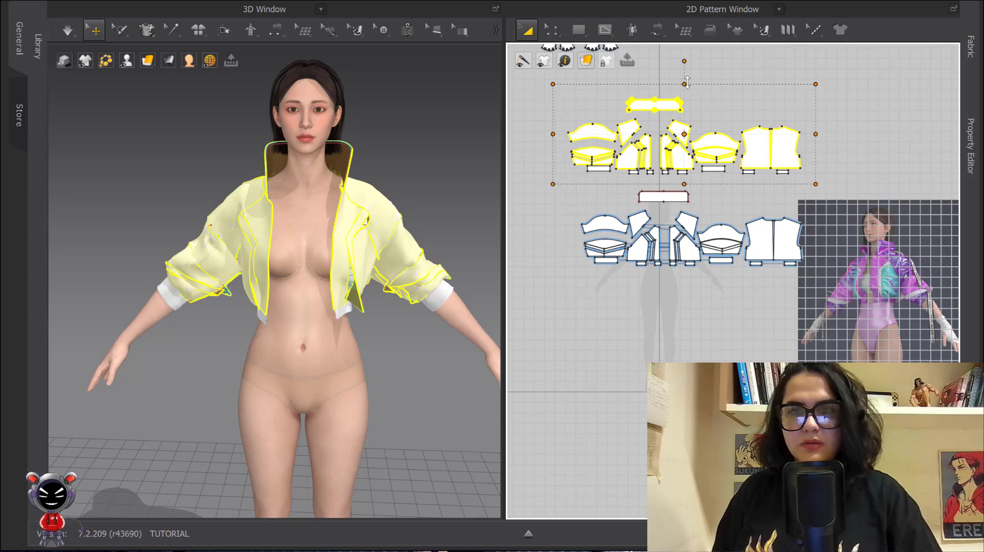
{"action": "left_click_drag", "start_coordinate": [685, 82], "coordinate": [687, 73]}
Step: Simulate the layered jacket and tug the fabric of the avatar's right sleeve into place
{"action": "key", "text": "space"}
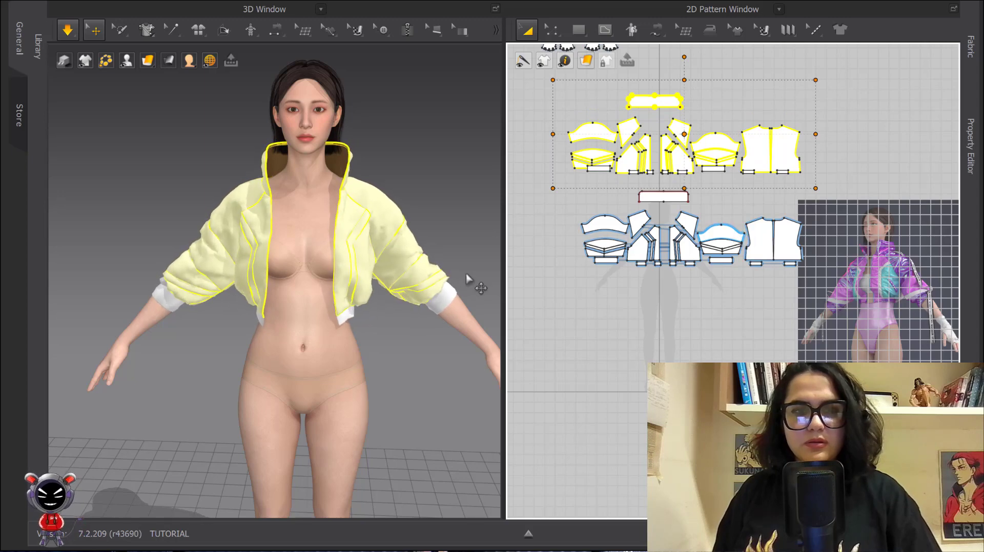
{"action": "left_click", "coordinate": [449, 217]}
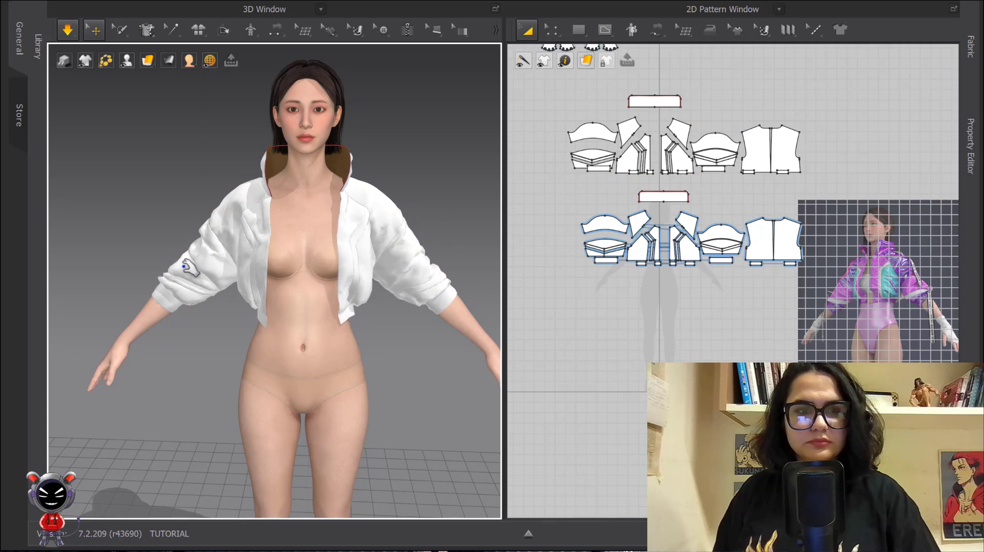
{"action": "left_click", "coordinate": [176, 249]}
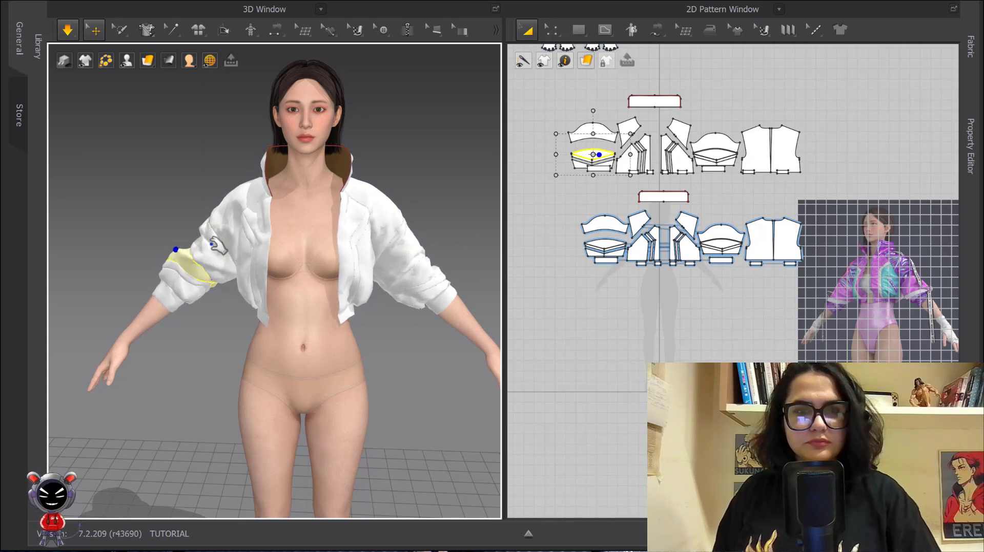
{"action": "left_click", "coordinate": [438, 208]}
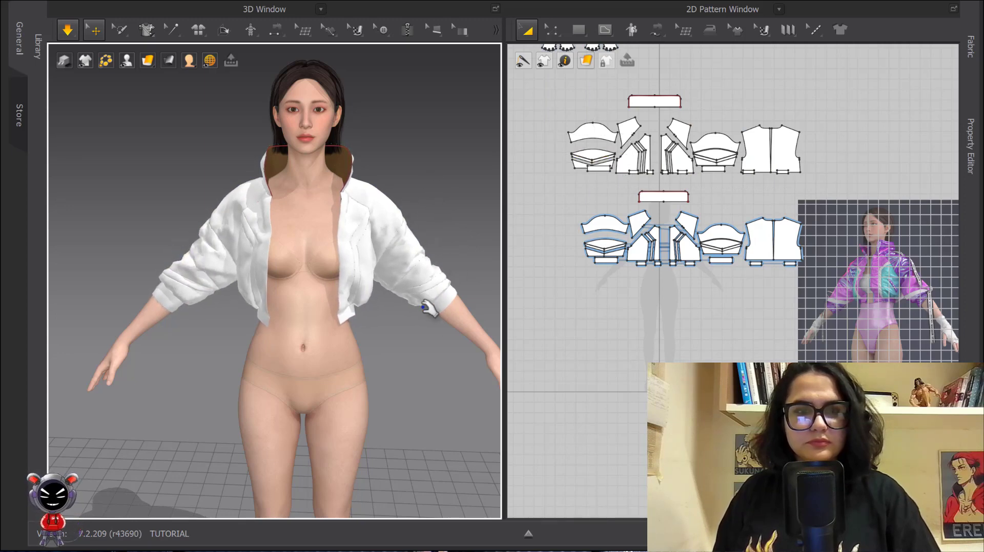
Step: Move the outer layer's two back waistband pieces down, clear of the enlarged back panels
{"action": "scroll", "coordinate": [782, 327], "scroll_direction": "up", "scroll_amount": 5}
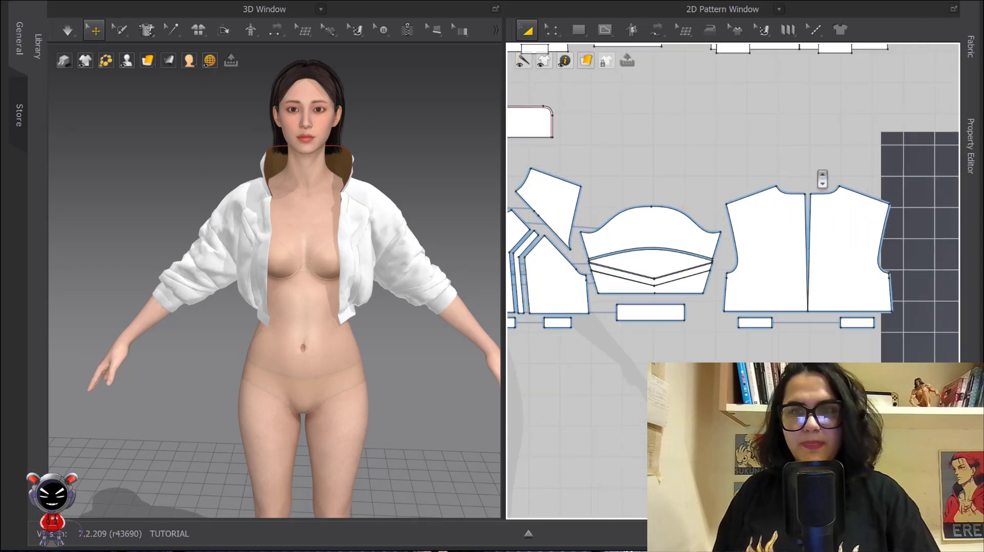
{"action": "left_click", "coordinate": [766, 194]}
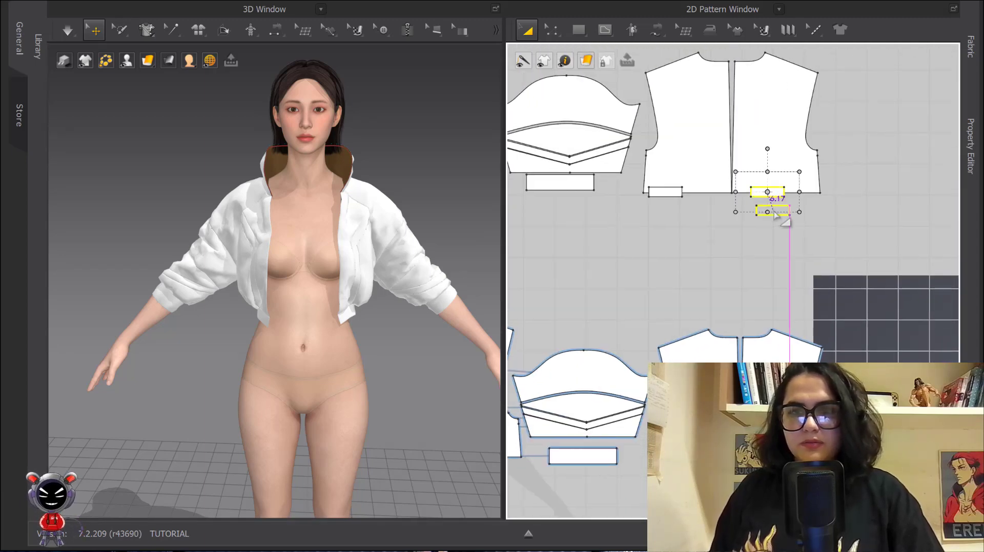
{"action": "left_click_drag", "start_coordinate": [774, 213], "coordinate": [775, 213]}
{"action": "left_click_drag", "start_coordinate": [666, 193], "coordinate": [677, 212]}
{"action": "left_click", "coordinate": [718, 268]}
Step: Examine the simulated jacket on the avatar from the front and at an angle
{"action": "right_click_drag", "start_coordinate": [434, 234], "coordinate": [413, 227]}
{"action": "scroll", "coordinate": [340, 234], "scroll_direction": "down", "scroll_amount": 3}
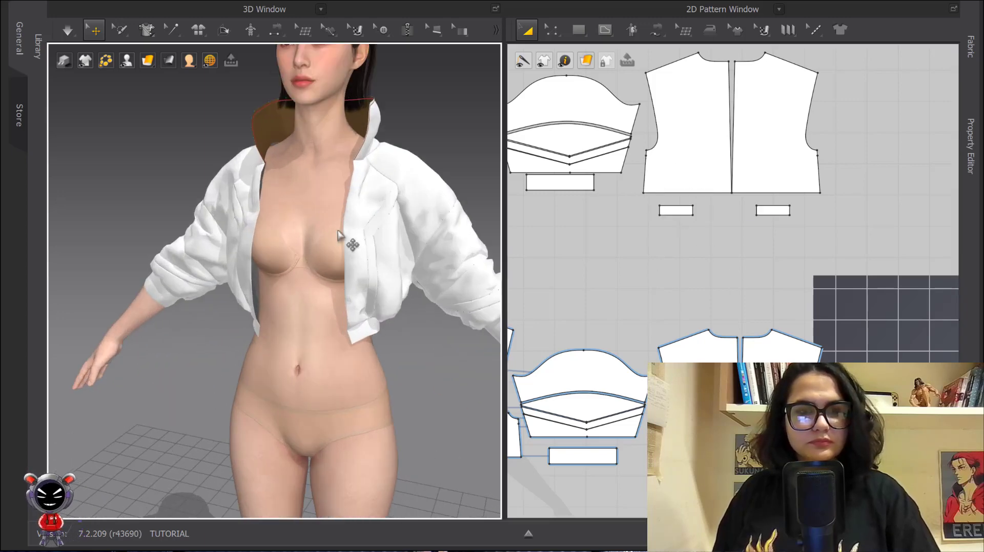
{"action": "middle_click_drag", "start_coordinate": [341, 234], "coordinate": [313, 269]}
{"action": "scroll", "coordinate": [312, 269], "scroll_direction": "up", "scroll_amount": 2}
{"action": "right_click_drag", "start_coordinate": [312, 269], "coordinate": [326, 257]}
{"action": "right_click_drag", "start_coordinate": [310, 252], "coordinate": [379, 267]}
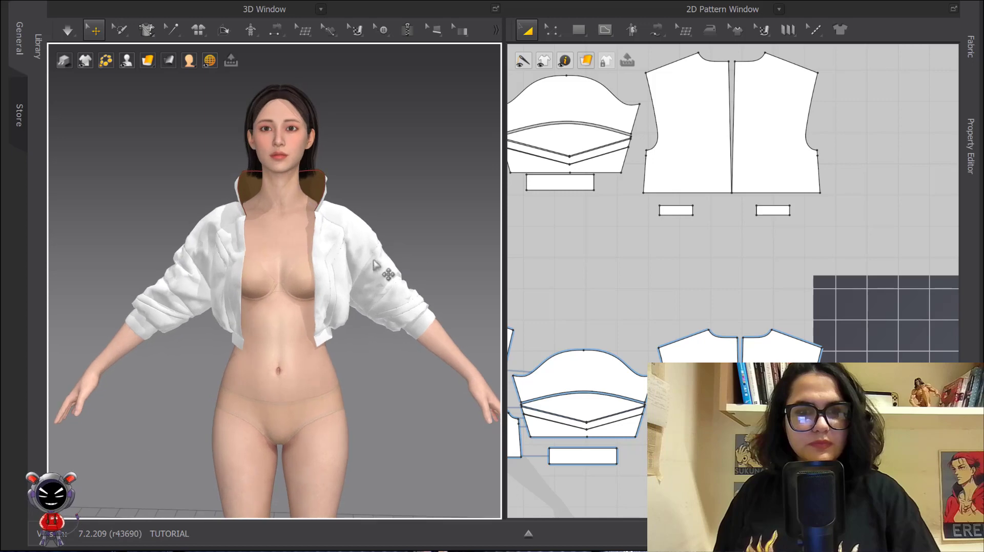
{"action": "scroll", "coordinate": [323, 243], "scroll_direction": "up", "scroll_amount": 2}
{"action": "middle_click_drag", "start_coordinate": [323, 243], "coordinate": [404, 223]}
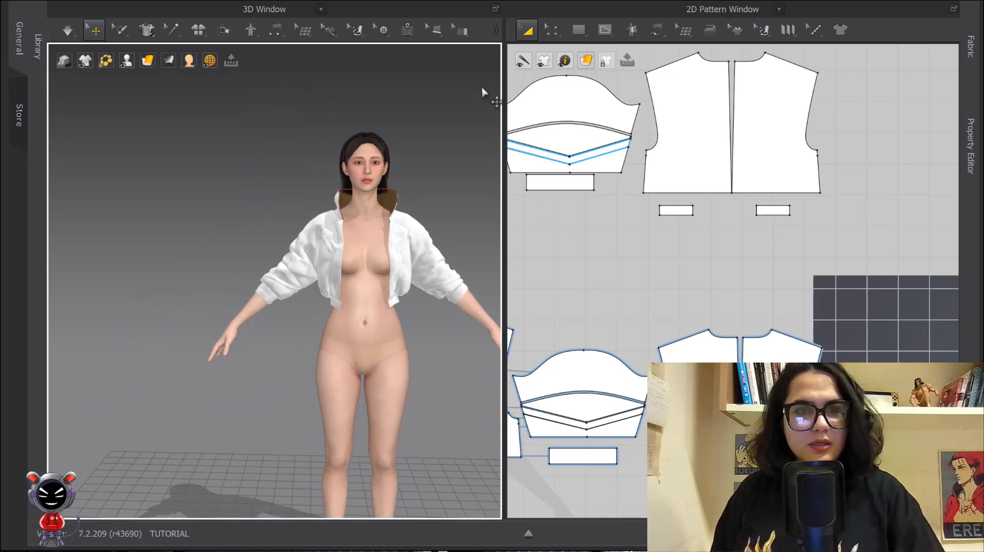
Step: Activate the Zipper tool for the front opening of the original jacket layer
{"action": "left_click", "coordinate": [407, 30]}
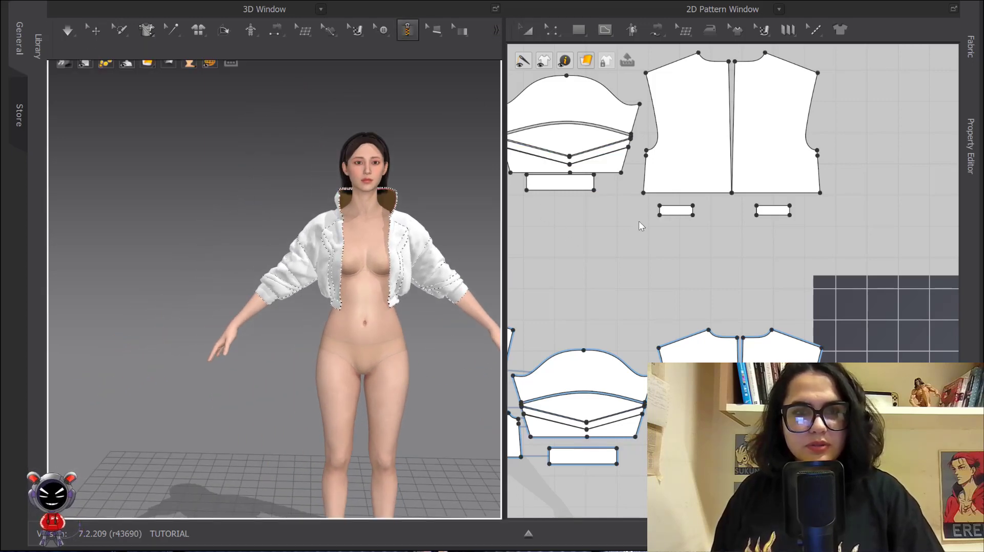
{"action": "scroll", "coordinate": [664, 200], "scroll_direction": "down", "scroll_amount": 3}
{"action": "scroll", "coordinate": [636, 259], "scroll_direction": "up", "scroll_amount": 6}
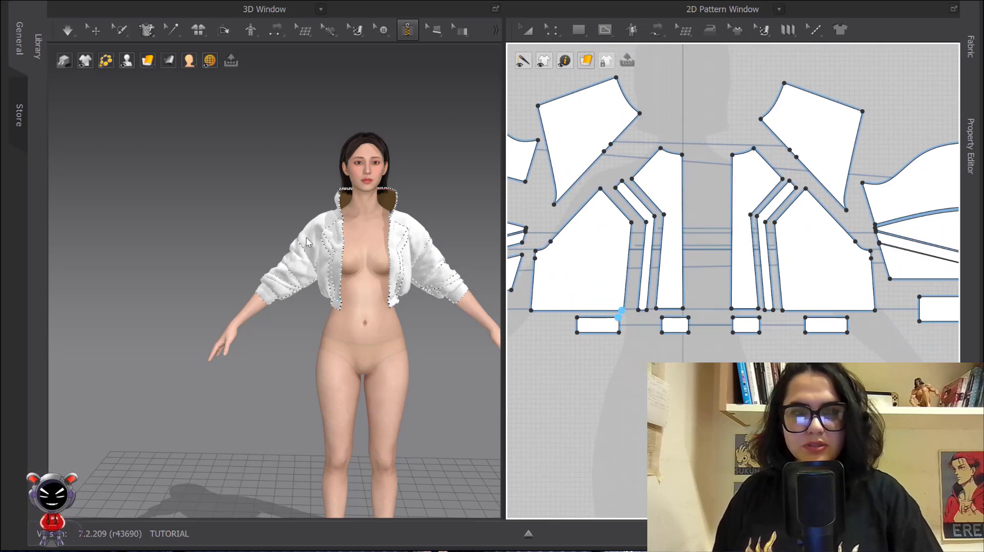
{"action": "middle_click_drag", "start_coordinate": [646, 302], "coordinate": [611, 284]}
{"action": "scroll", "coordinate": [344, 321], "scroll_direction": "down", "scroll_amount": 3}
{"action": "middle_click_drag", "start_coordinate": [415, 315], "coordinate": [306, 263]}
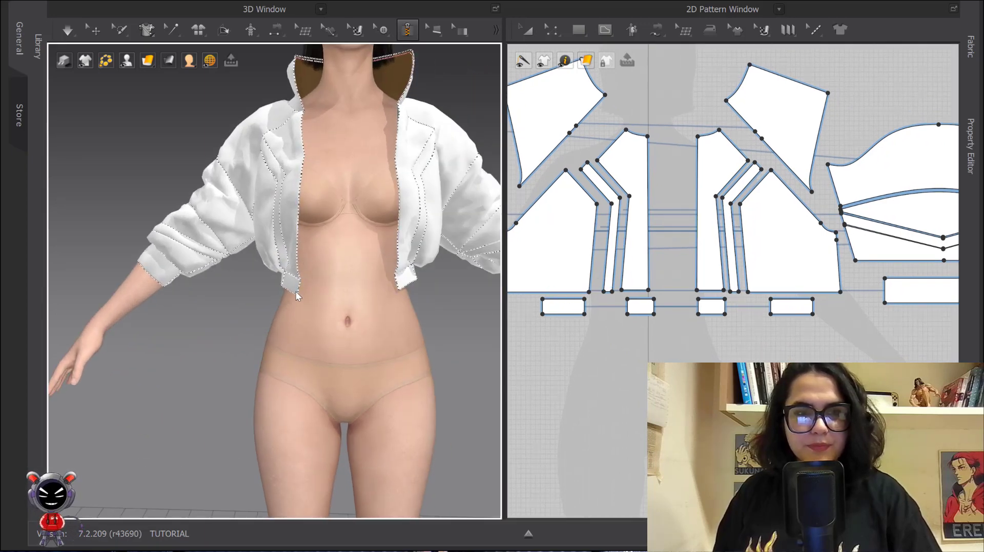
{"action": "scroll", "coordinate": [297, 291], "scroll_direction": "down", "scroll_amount": 3}
{"action": "middle_click_drag", "start_coordinate": [297, 291], "coordinate": [325, 208]}
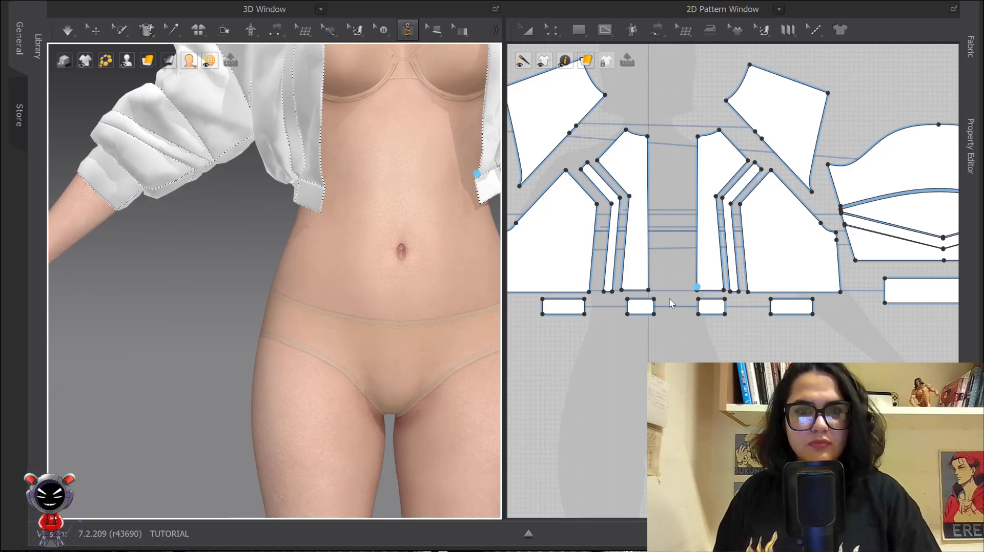
{"action": "scroll", "coordinate": [671, 291], "scroll_direction": "up", "scroll_amount": 5}
{"action": "middle_click_drag", "start_coordinate": [671, 291], "coordinate": [614, 146]}
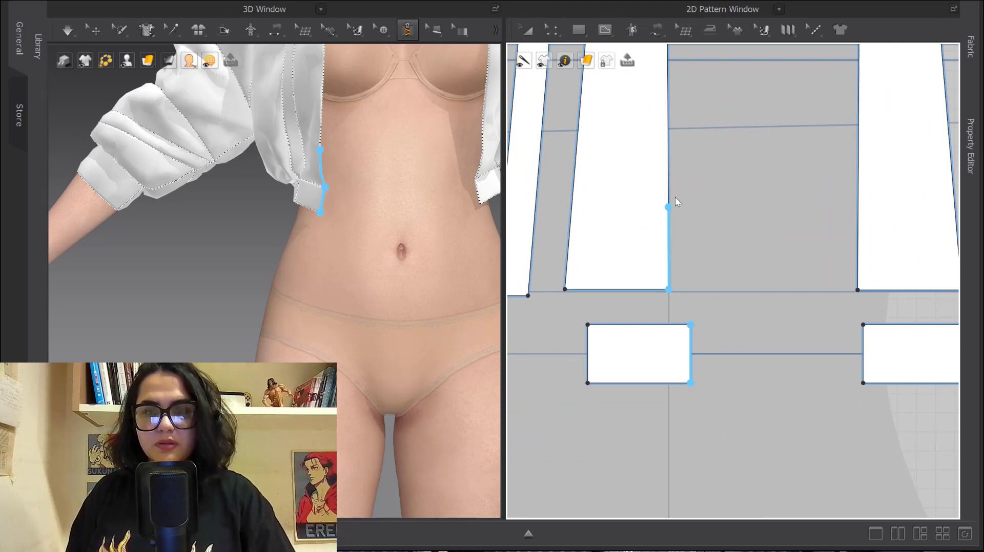
{"action": "scroll", "coordinate": [675, 201], "scroll_direction": "down", "scroll_amount": 3}
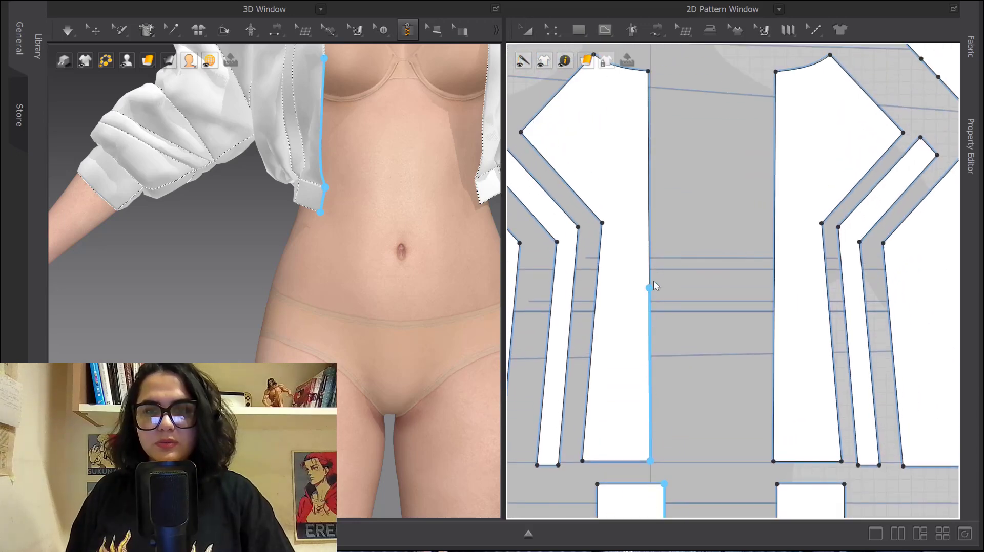
{"action": "left_click", "coordinate": [649, 288]}
{"action": "middle_click_drag", "start_coordinate": [653, 188], "coordinate": [661, 284]}
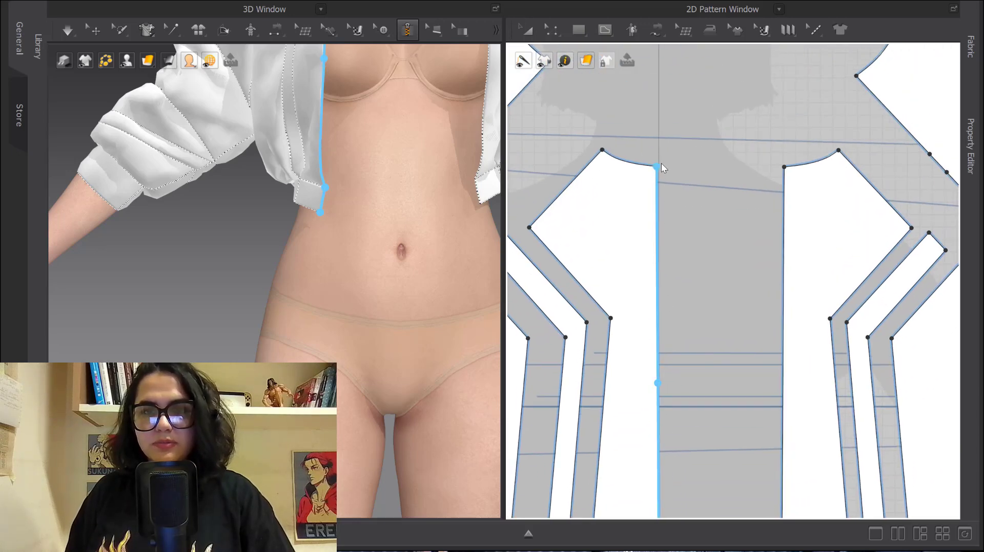
{"action": "middle_click_drag", "start_coordinate": [751, 279], "coordinate": [663, 170]}
{"action": "scroll", "coordinate": [663, 170], "scroll_direction": "down", "scroll_amount": 3}
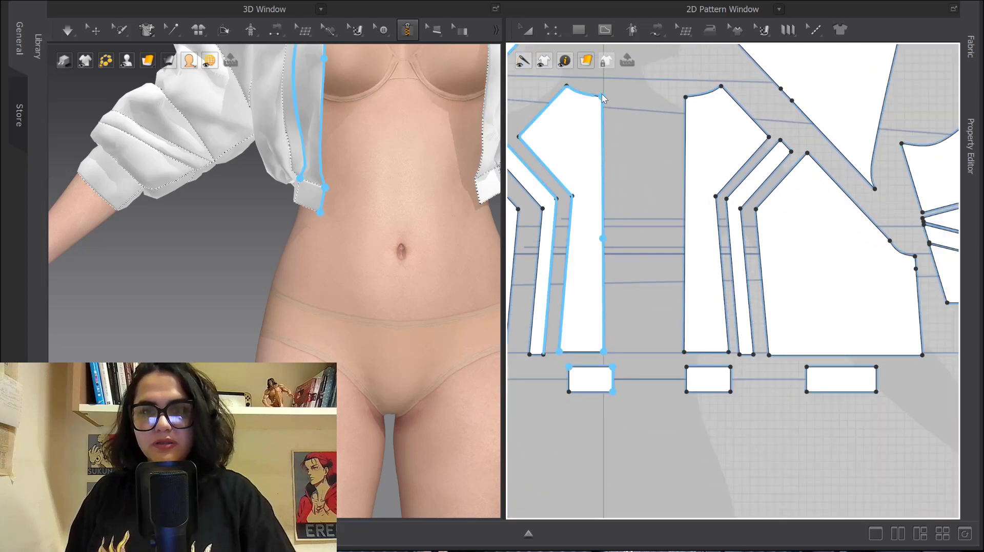
{"action": "scroll", "coordinate": [609, 110], "scroll_direction": "up", "scroll_amount": 5}
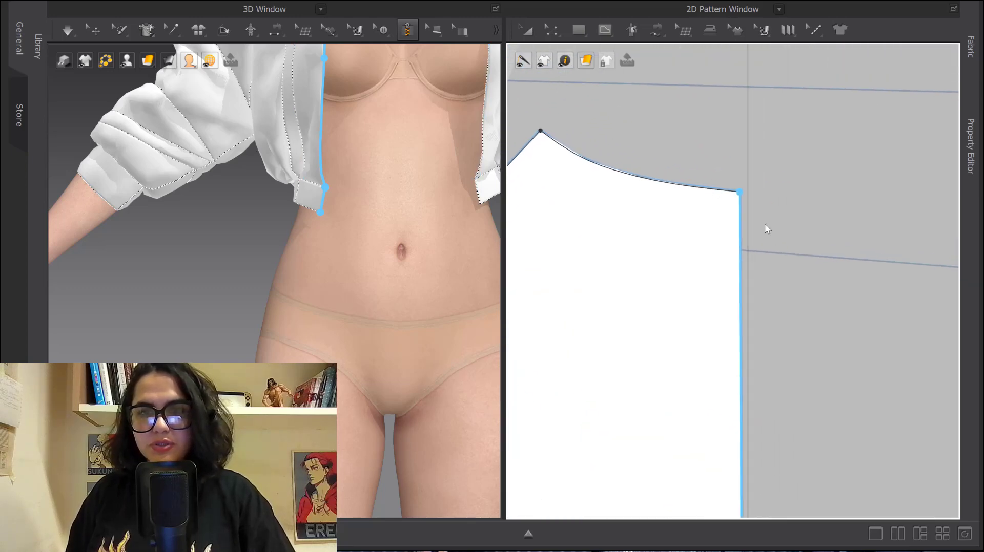
{"action": "double_click", "coordinate": [739, 191]}
{"action": "scroll", "coordinate": [741, 190], "scroll_direction": "down", "scroll_amount": 3}
{"action": "middle_click_drag", "start_coordinate": [851, 254], "coordinate": [656, 147]}
{"action": "scroll", "coordinate": [656, 147], "scroll_direction": "down", "scroll_amount": 3}
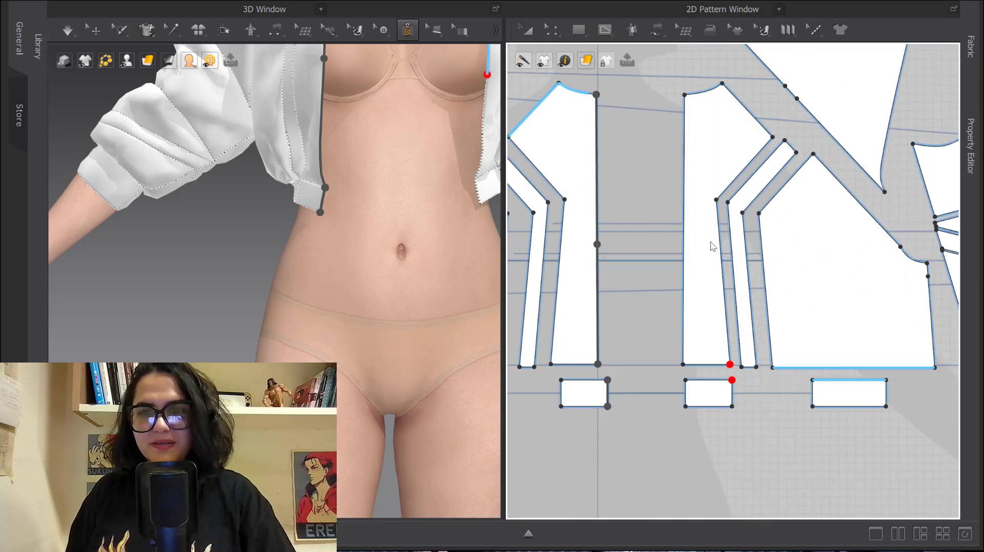
{"action": "middle_click_drag", "start_coordinate": [704, 425], "coordinate": [695, 314]}
{"action": "key", "text": "Escape"}
Step: Draw the first zipper side along the avatar's right front opening edge, from the waistband piece's bottom corner up to the neckline
{"action": "scroll", "coordinate": [626, 218], "scroll_direction": "up", "scroll_amount": 4}
{"action": "middle_click_drag", "start_coordinate": [625, 217], "coordinate": [710, 203]}
{"action": "scroll", "coordinate": [711, 203], "scroll_direction": "down", "scroll_amount": 3}
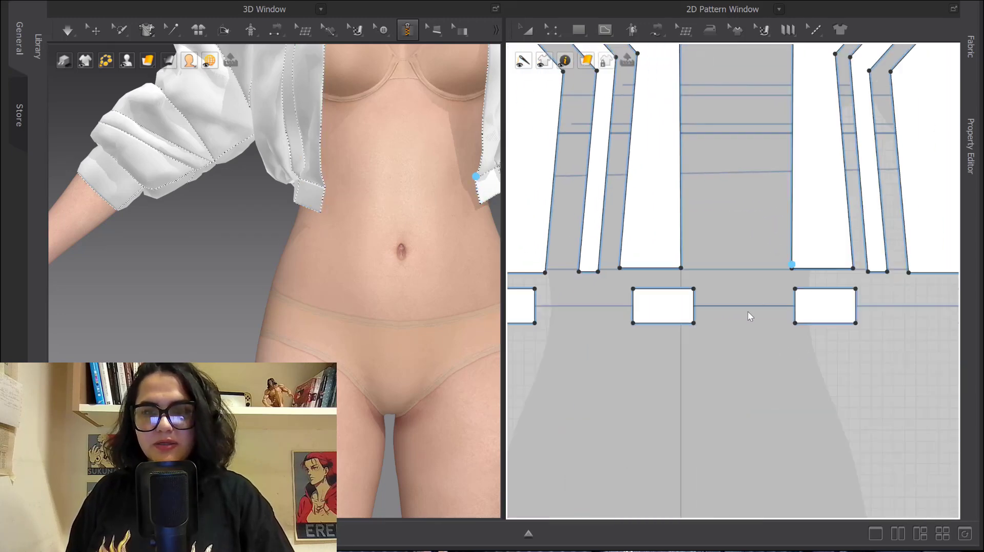
{"action": "double_click", "coordinate": [695, 289]}
{"action": "middle_click_drag", "start_coordinate": [720, 191], "coordinate": [724, 219]}
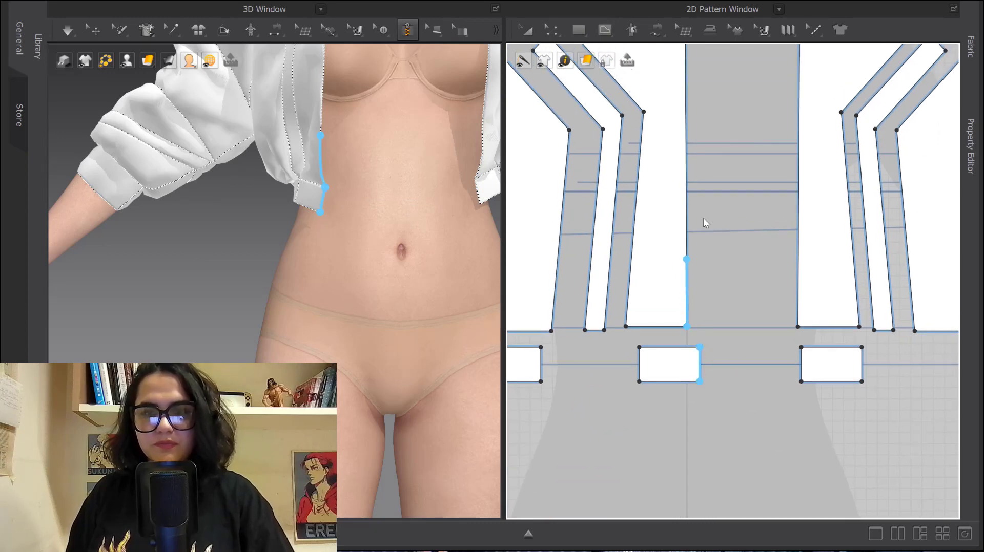
{"action": "middle_click_drag", "start_coordinate": [714, 185], "coordinate": [727, 383]}
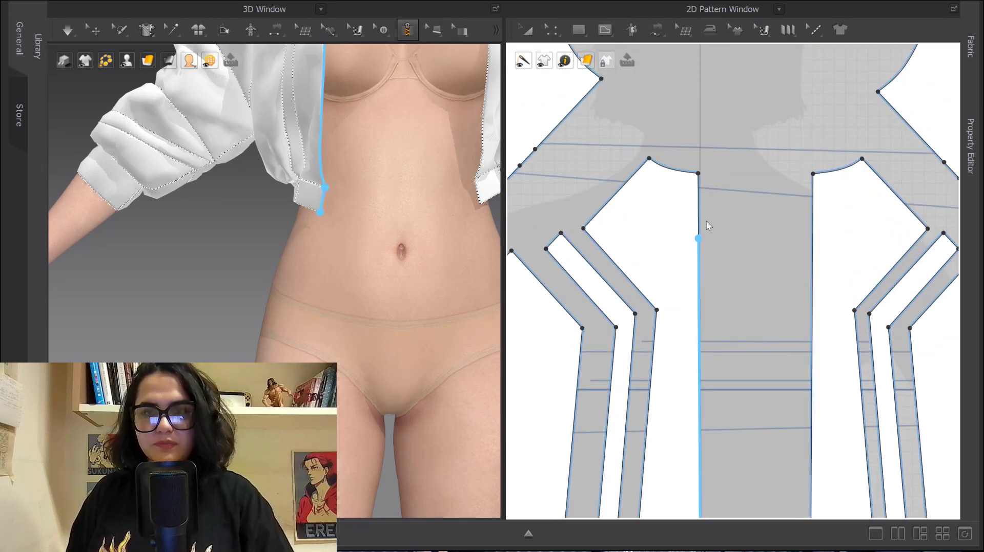
{"action": "double_click", "coordinate": [704, 175]}
Step: Draw the second zipper side along the avatar's left front opening edge, from the waistband piece's bottom corner up to the neckline, and complete the zipper
{"action": "scroll", "coordinate": [705, 175], "scroll_direction": "down", "scroll_amount": 5}
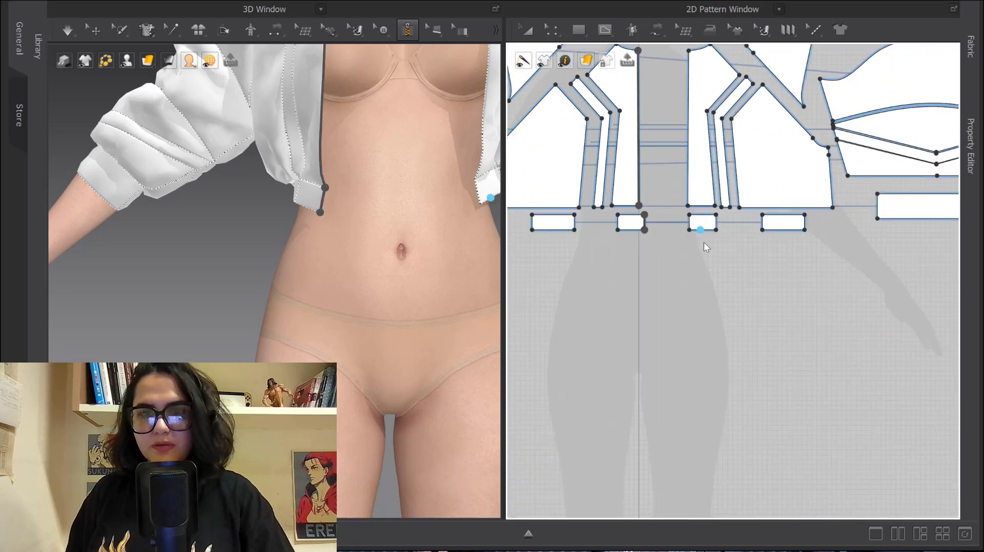
{"action": "scroll", "coordinate": [704, 243], "scroll_direction": "up", "scroll_amount": 5}
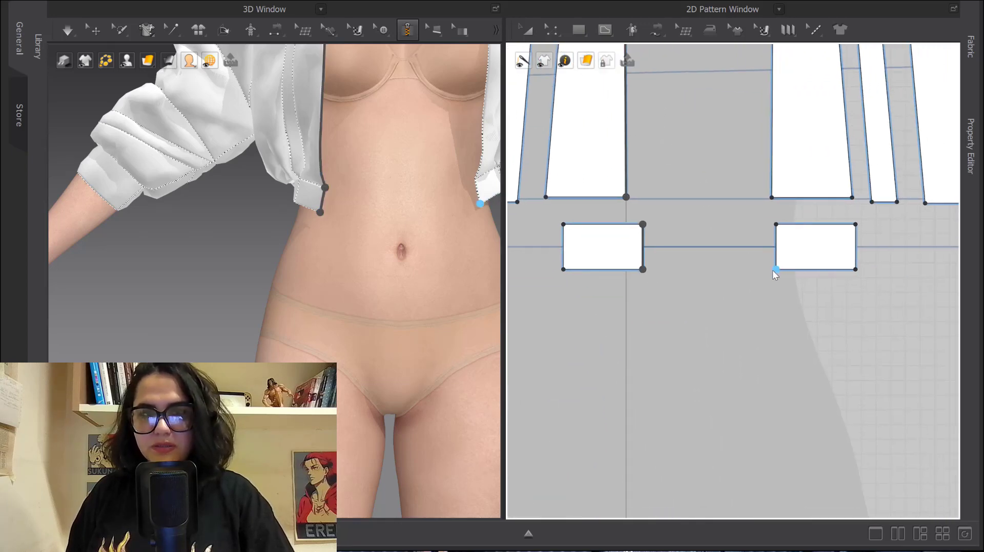
{"action": "left_click", "coordinate": [775, 269]}
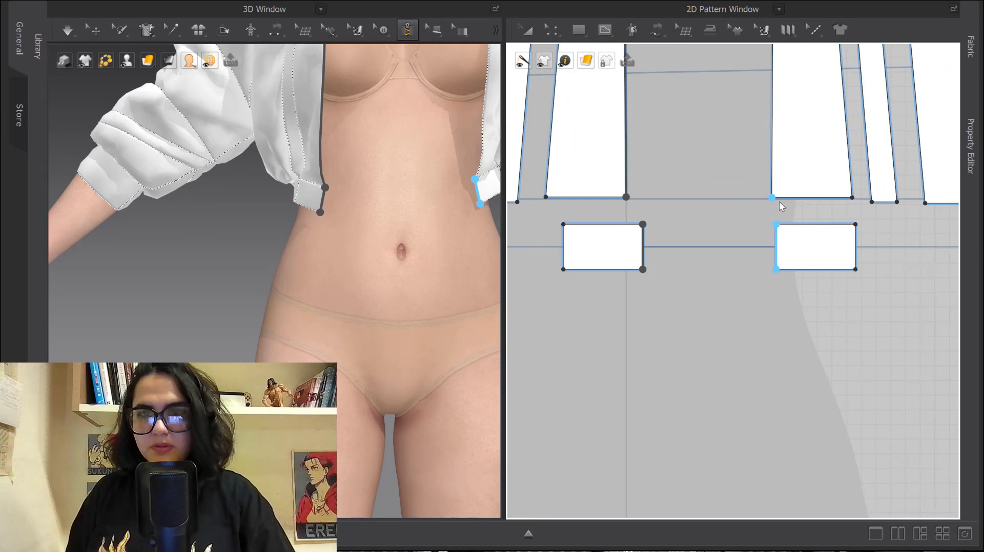
{"action": "middle_click_drag", "start_coordinate": [771, 177], "coordinate": [769, 348]}
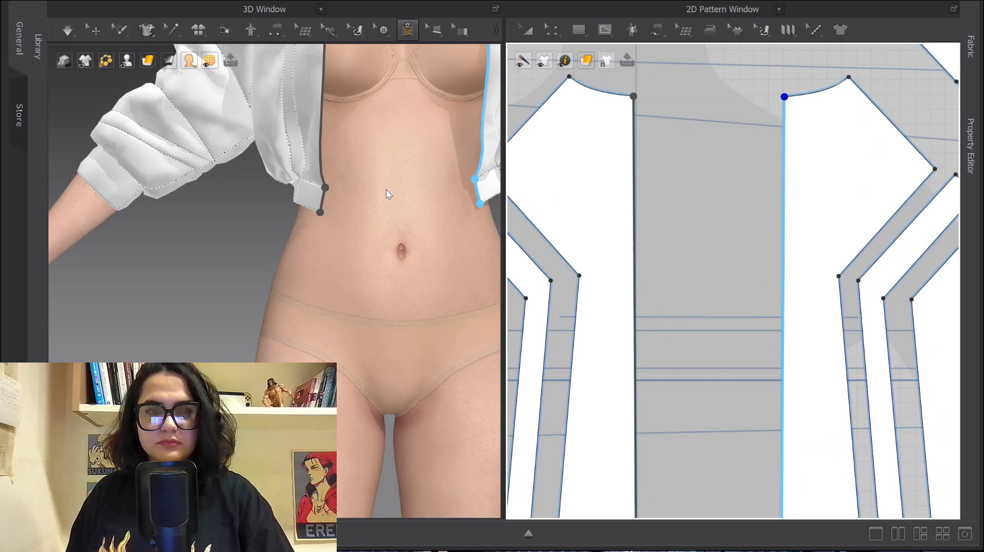
{"action": "key", "text": "Return"}
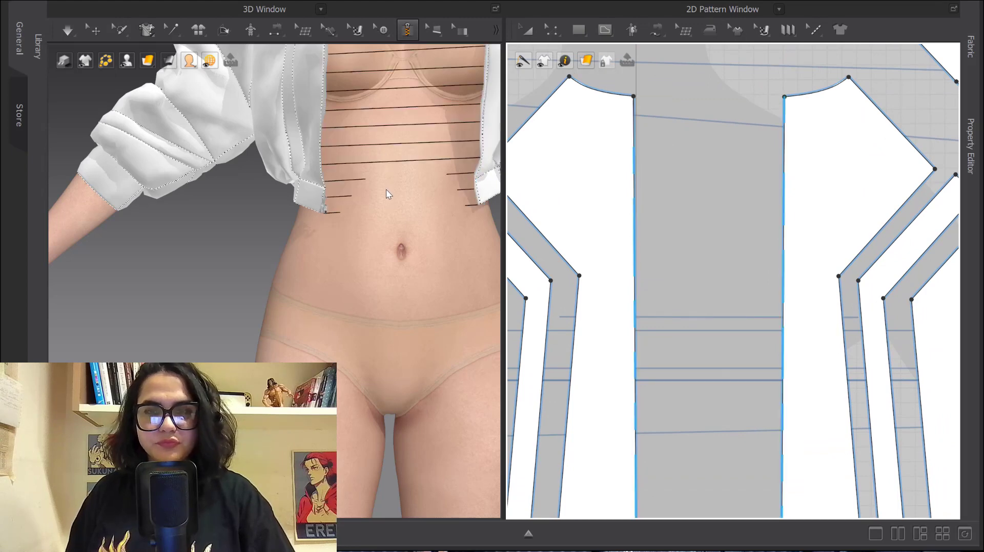
Step: Run the simulation until the zipper pulls the jacket's front opening closed on the avatar, and stop it
{"action": "scroll", "coordinate": [390, 189], "scroll_direction": "down", "scroll_amount": 3}
{"action": "middle_click_drag", "start_coordinate": [402, 186], "coordinate": [396, 235]}
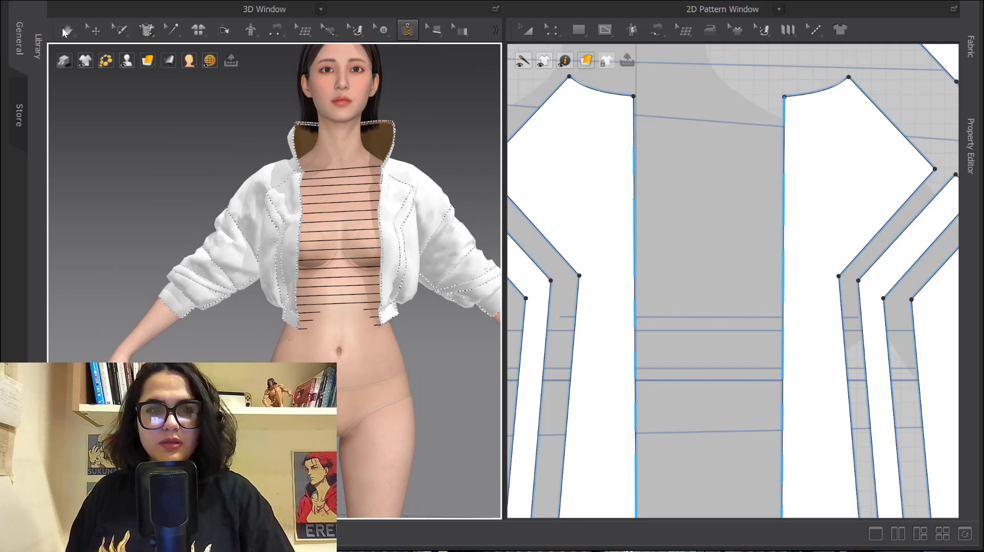
{"action": "left_click", "coordinate": [65, 30]}
{"action": "left_click", "coordinate": [70, 31]}
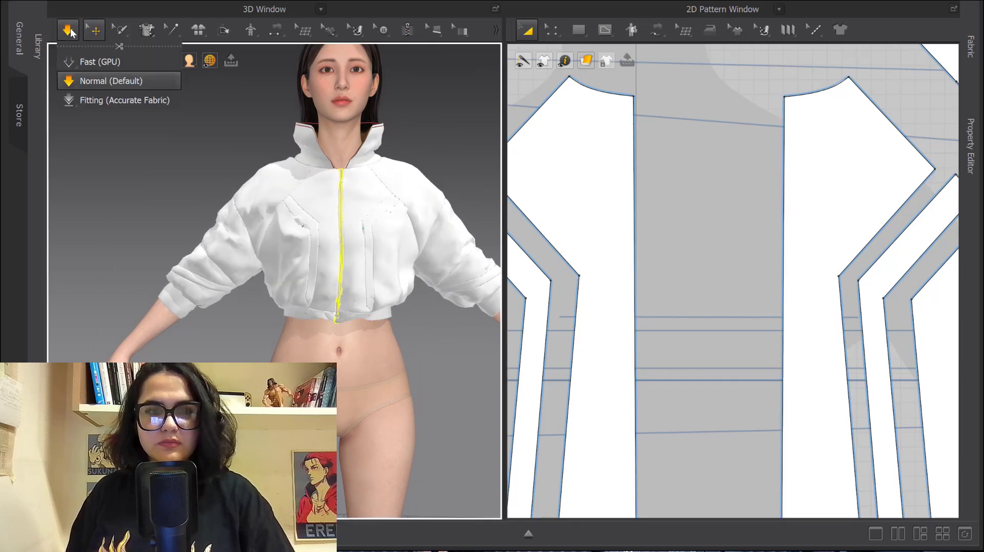
{"action": "left_click", "coordinate": [68, 31]}
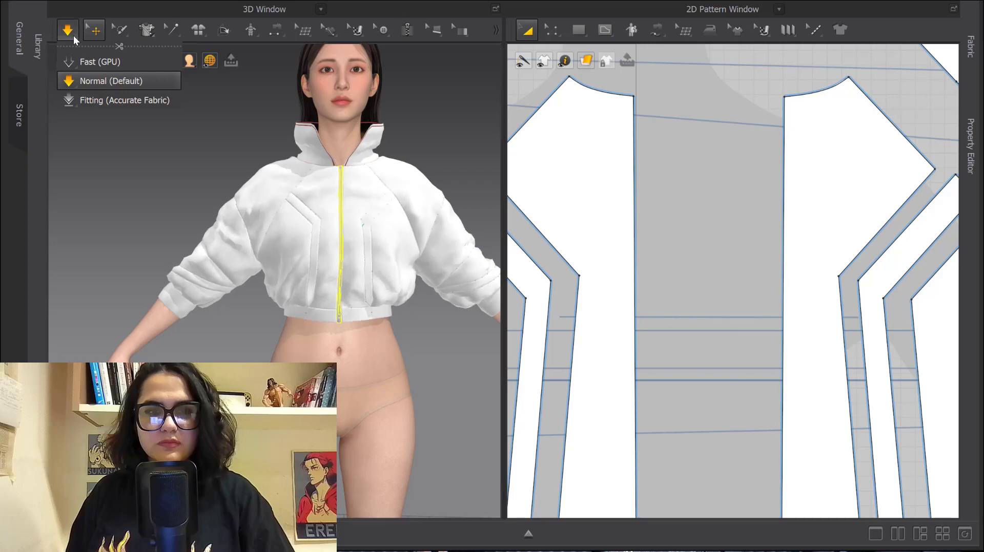
Step: Flip the normal of both front zipper sides, starting with the one on the avatar's left
{"action": "scroll", "coordinate": [328, 318], "scroll_direction": "up", "scroll_amount": 10}
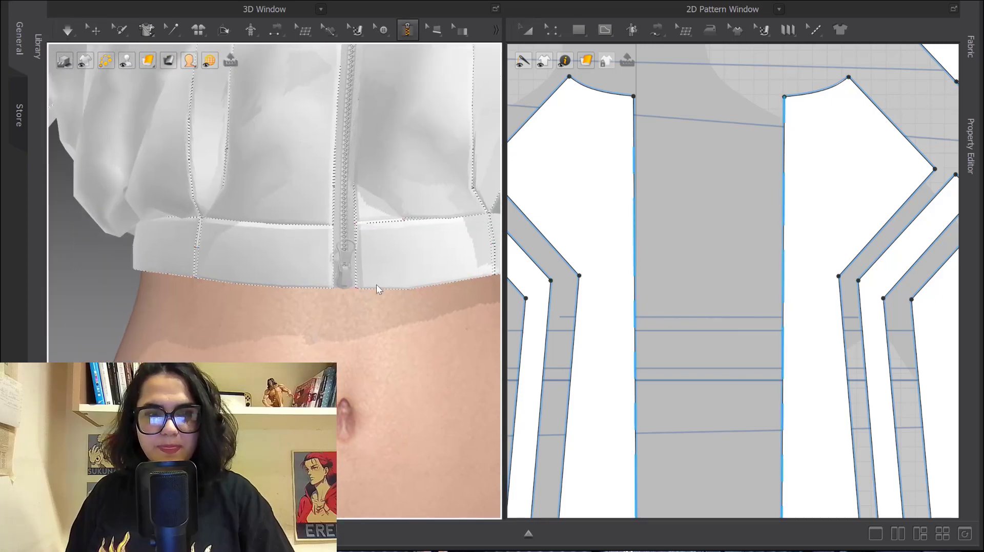
{"action": "key", "text": "2"}
{"action": "scroll", "coordinate": [305, 335], "scroll_direction": "down", "scroll_amount": 4}
{"action": "middle_click_drag", "start_coordinate": [302, 143], "coordinate": [315, 234]}
{"action": "scroll", "coordinate": [316, 237], "scroll_direction": "up", "scroll_amount": 5}
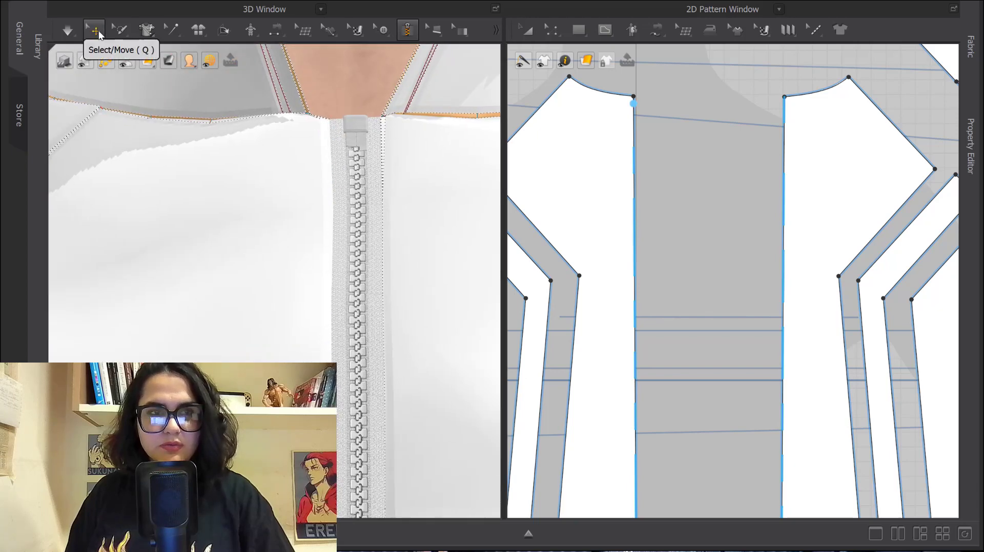
{"action": "left_click", "coordinate": [95, 30]}
{"action": "right_click", "coordinate": [384, 177]}
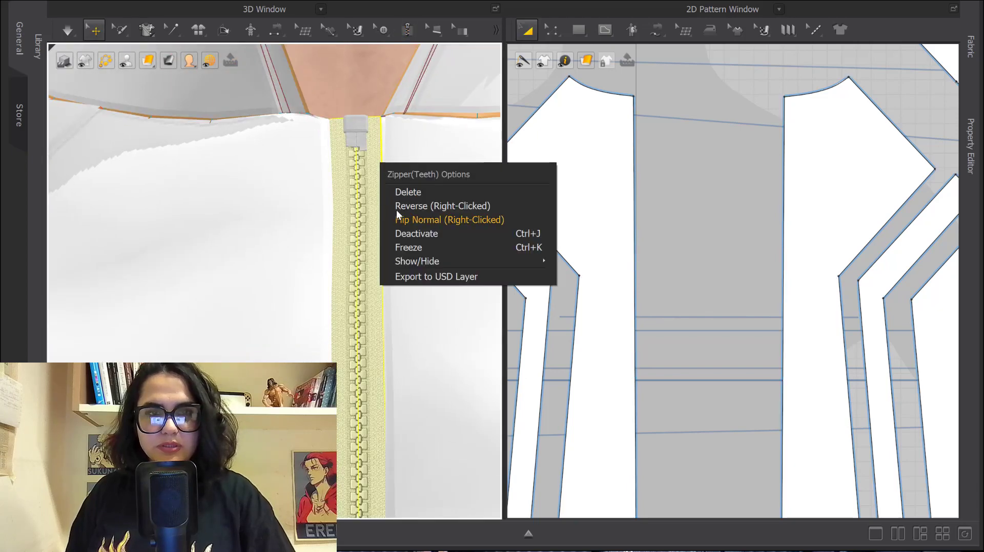
{"action": "mouse_move", "coordinate": [426, 257]}
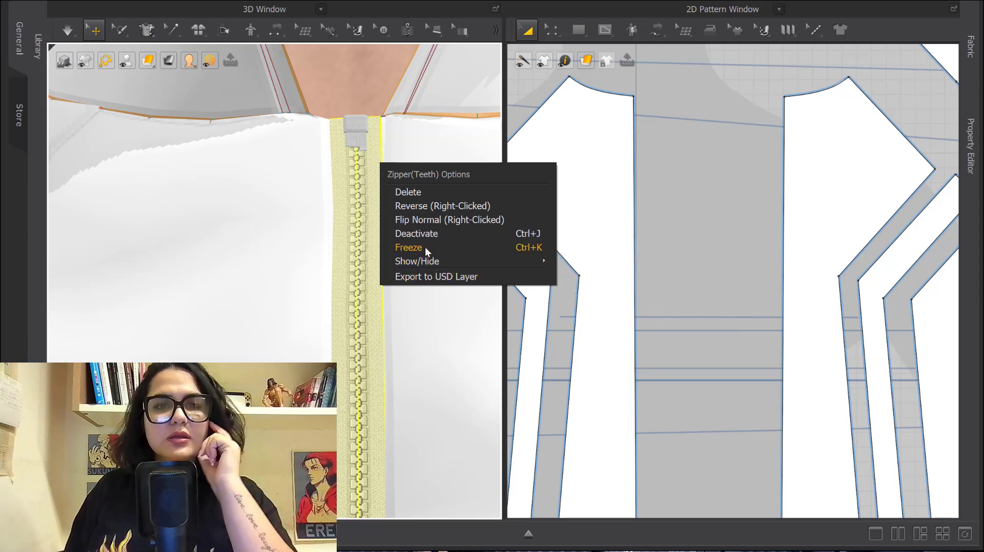
{"action": "left_click", "coordinate": [425, 219]}
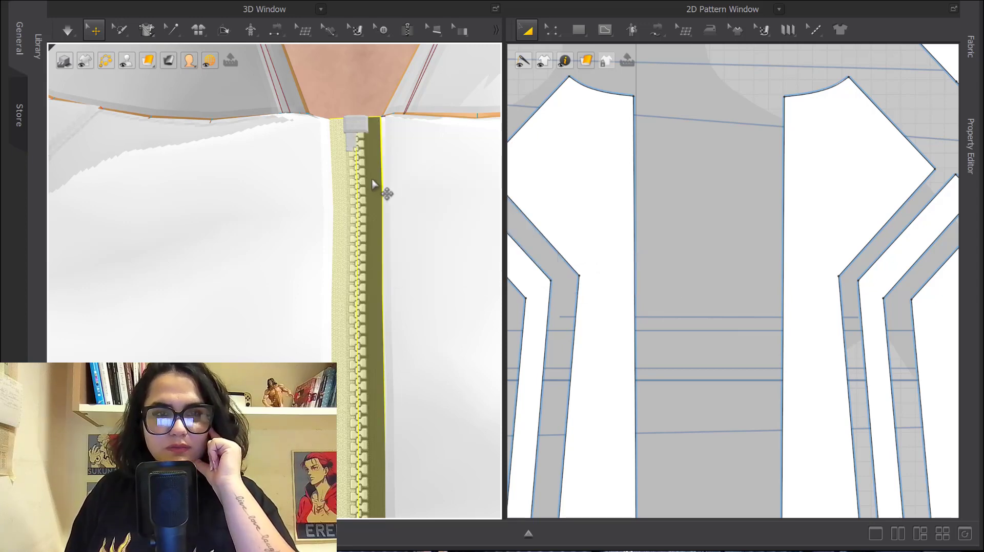
{"action": "right_click", "coordinate": [347, 166]}
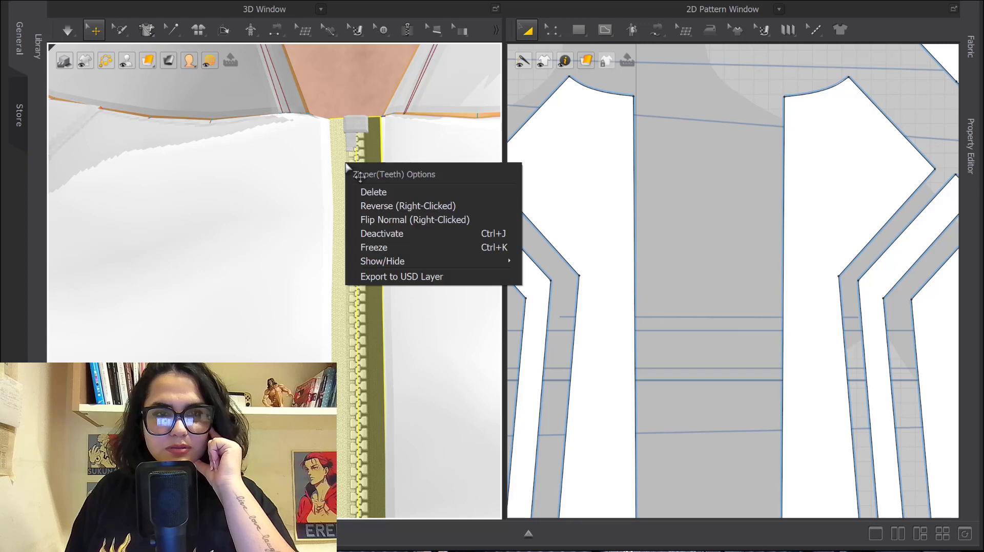
{"action": "left_click", "coordinate": [385, 219]}
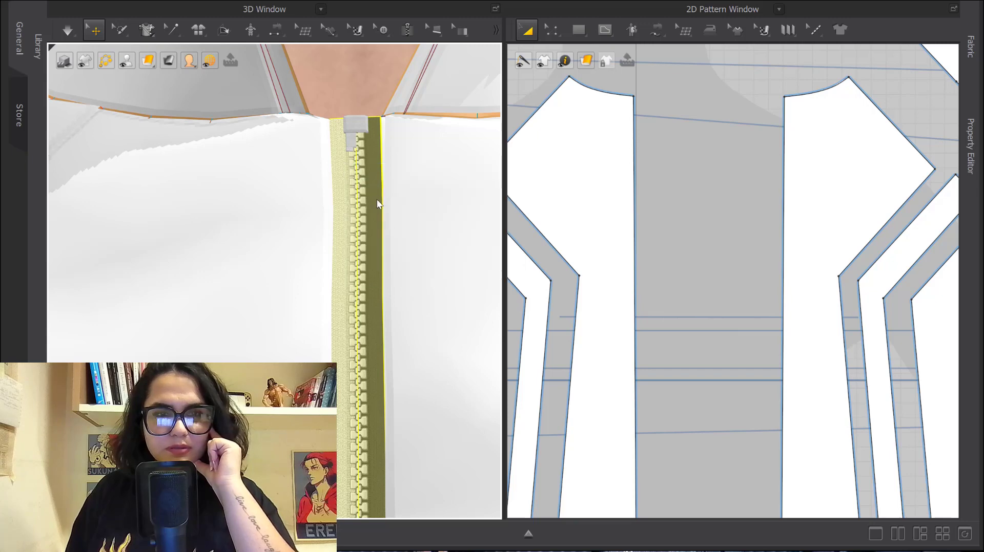
Step: Flip the normals of both front zipper sides back to their original facing
{"action": "right_click", "coordinate": [373, 164]}
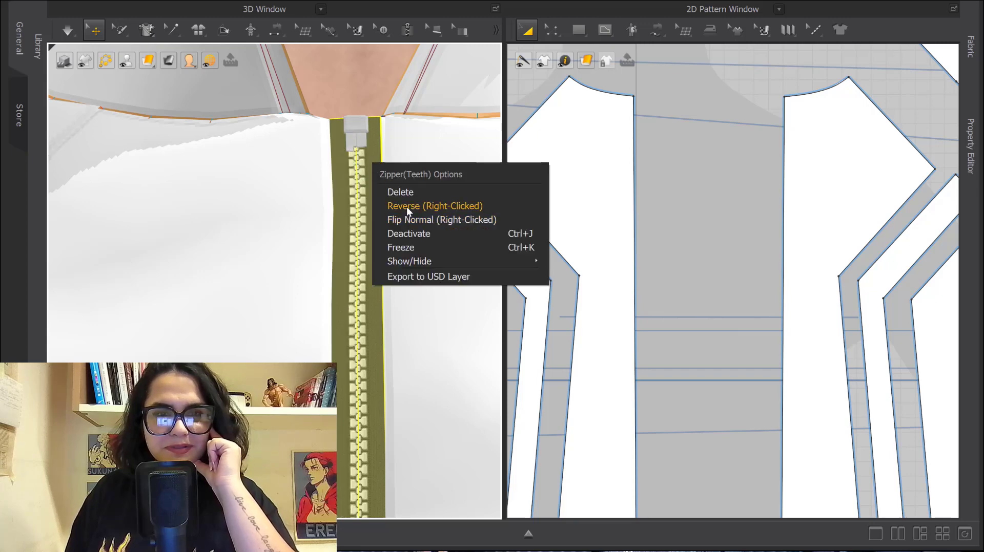
{"action": "left_click", "coordinate": [407, 207]}
{"action": "right_click", "coordinate": [343, 188]}
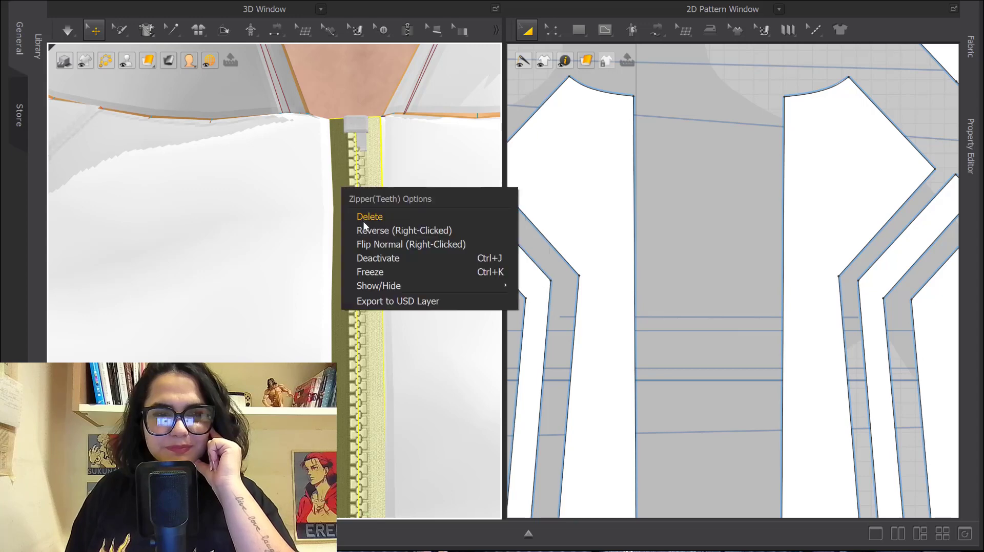
{"action": "left_click", "coordinate": [373, 244]}
Step: Reverse the direction of the front zipper's two sides, starting with the one on the avatar's left
{"action": "right_click", "coordinate": [379, 186]}
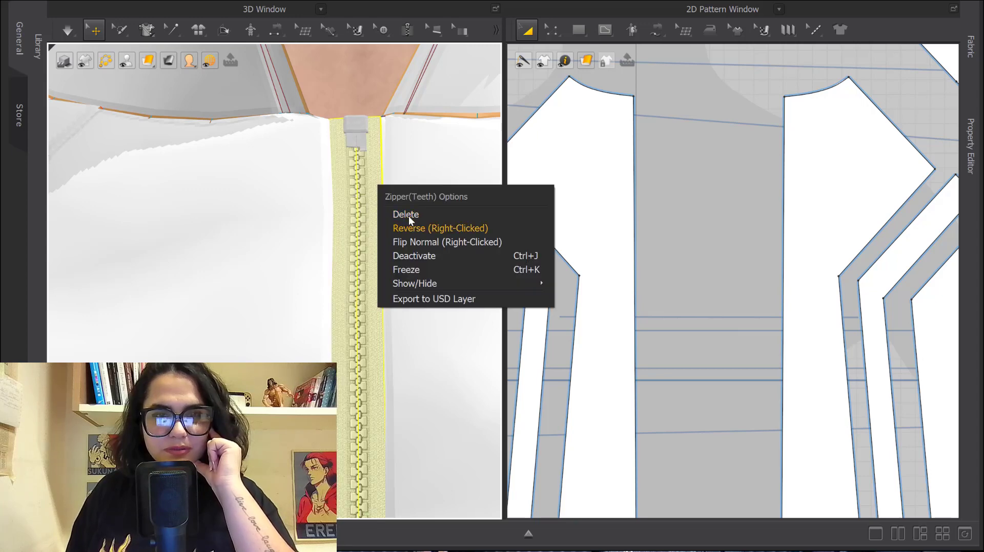
{"action": "left_click", "coordinate": [411, 228]}
{"action": "right_click", "coordinate": [342, 172]}
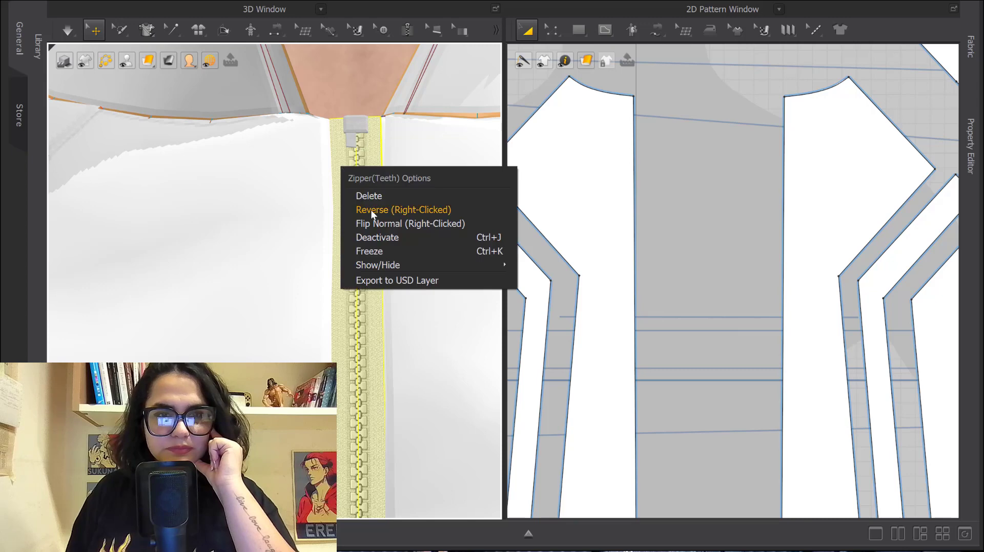
Step: Reverse the zipper teeth on the jacket's centre front and change the slider's puller shape to Puller_14
{"action": "left_click", "coordinate": [371, 210]}
{"action": "scroll", "coordinate": [336, 207], "scroll_direction": "down", "scroll_amount": 2}
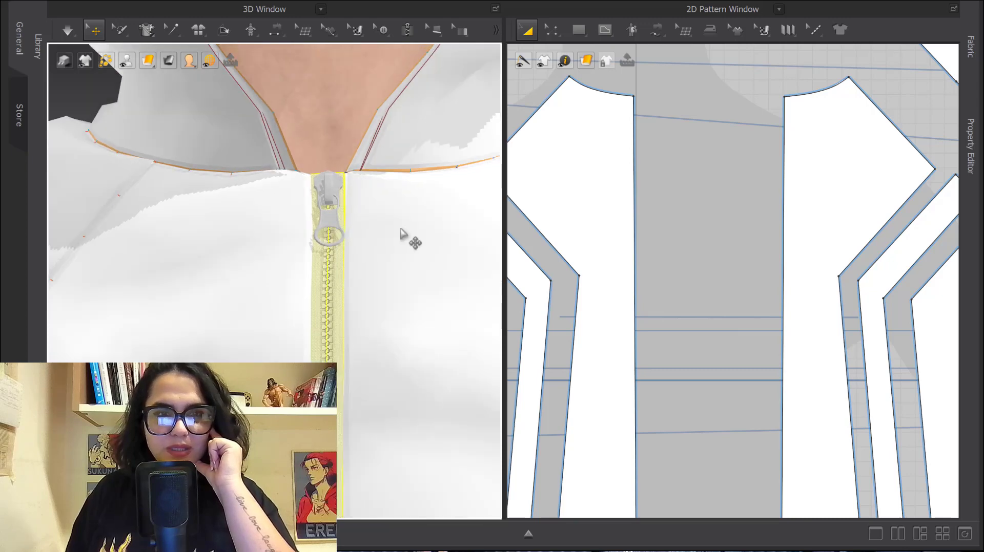
{"action": "left_click", "coordinate": [970, 147]}
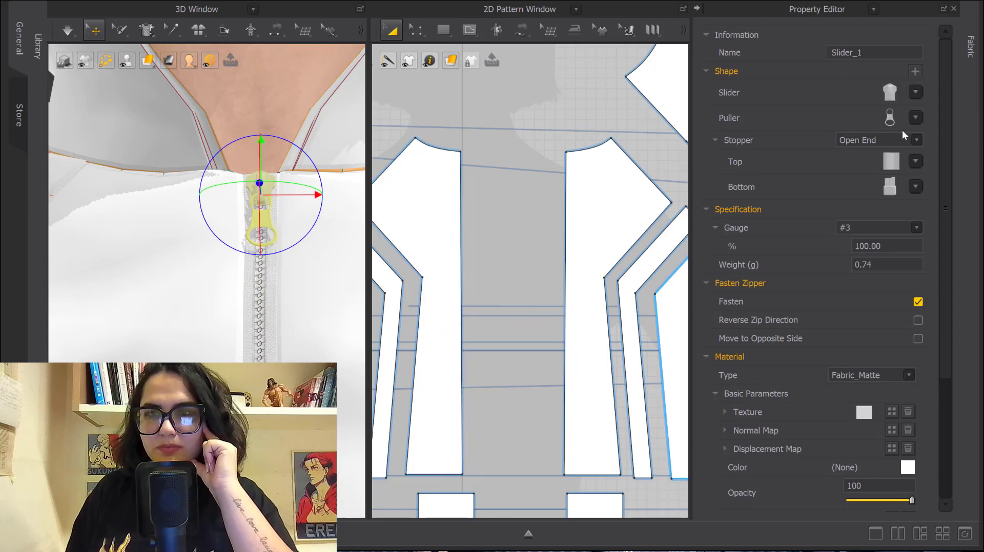
{"action": "left_click", "coordinate": [915, 119]}
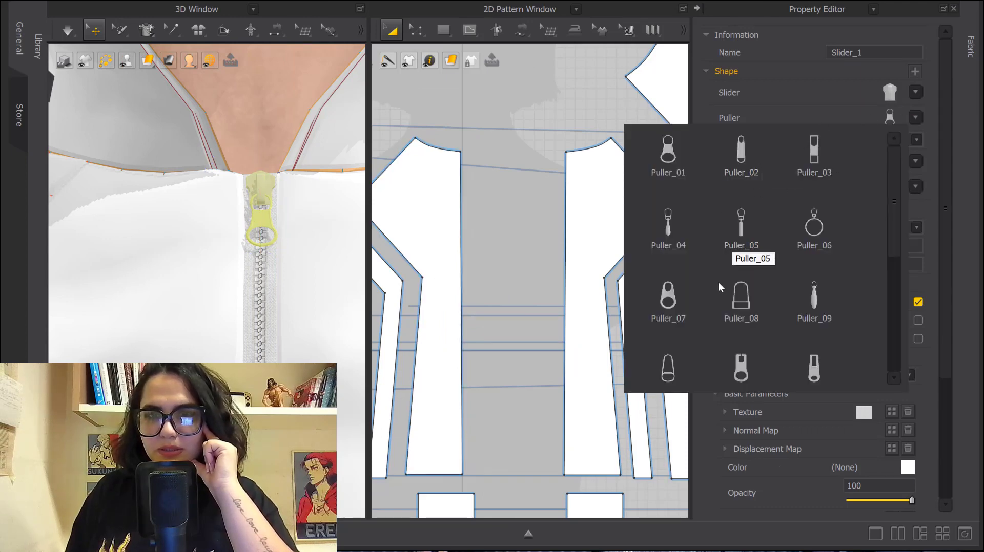
{"action": "scroll", "coordinate": [718, 282], "scroll_direction": "down", "scroll_amount": 3}
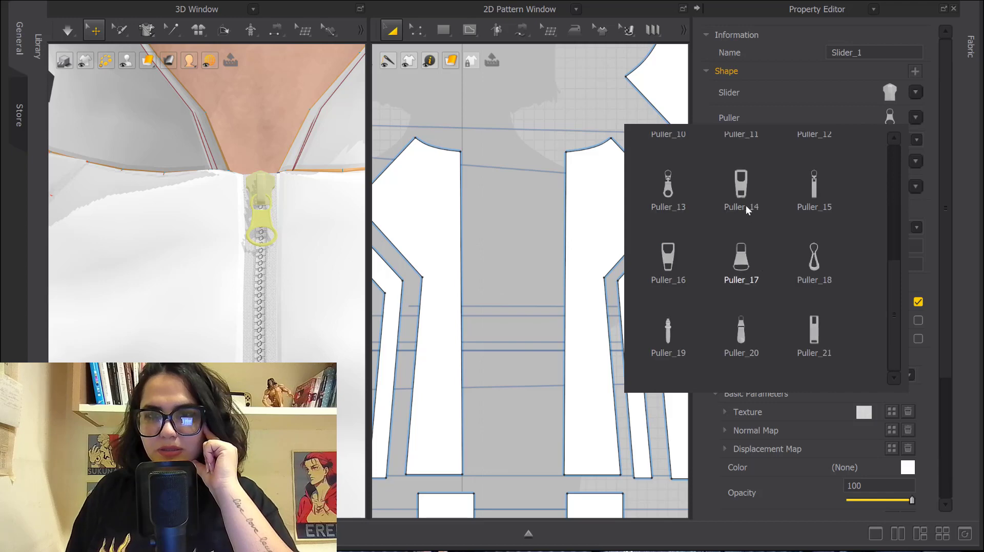
{"action": "left_click", "coordinate": [741, 188]}
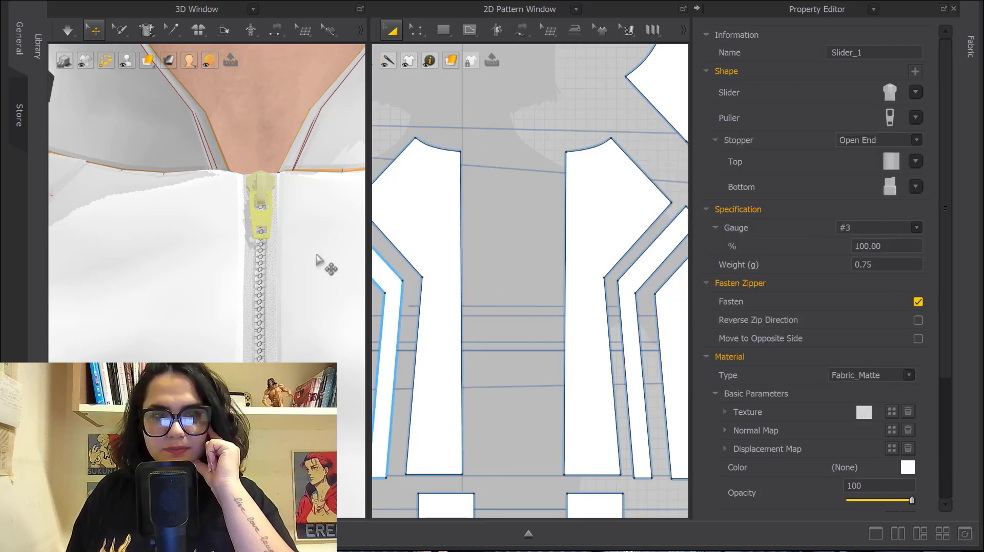
Step: Unfasten the front zipper and simulate the garment so the two jacket fronts fall open
{"action": "scroll", "coordinate": [302, 234], "scroll_direction": "down", "scroll_amount": 2}
{"action": "scroll", "coordinate": [302, 235], "scroll_direction": "down", "scroll_amount": 2}
{"action": "scroll", "coordinate": [317, 195], "scroll_direction": "up", "scroll_amount": 1}
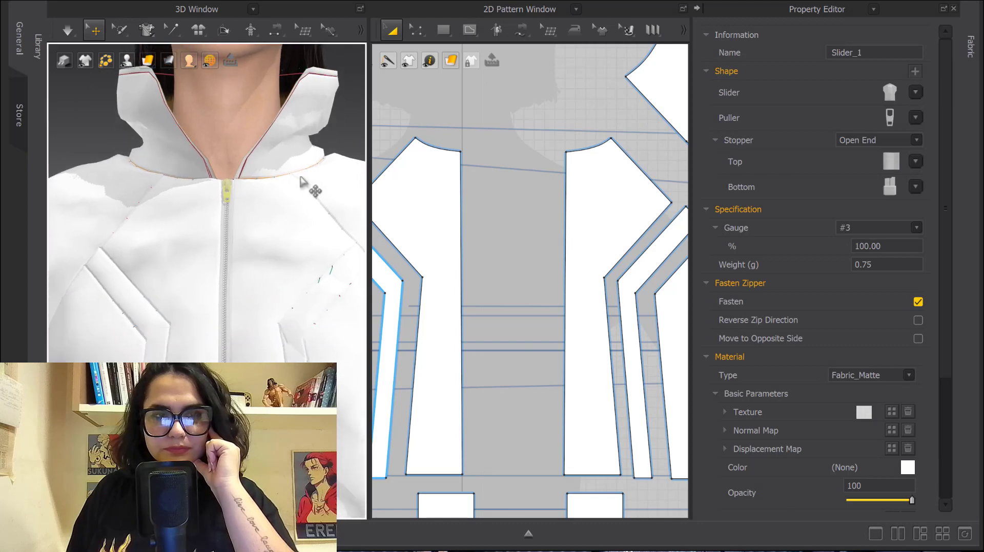
{"action": "scroll", "coordinate": [240, 215], "scroll_direction": "down", "scroll_amount": 1}
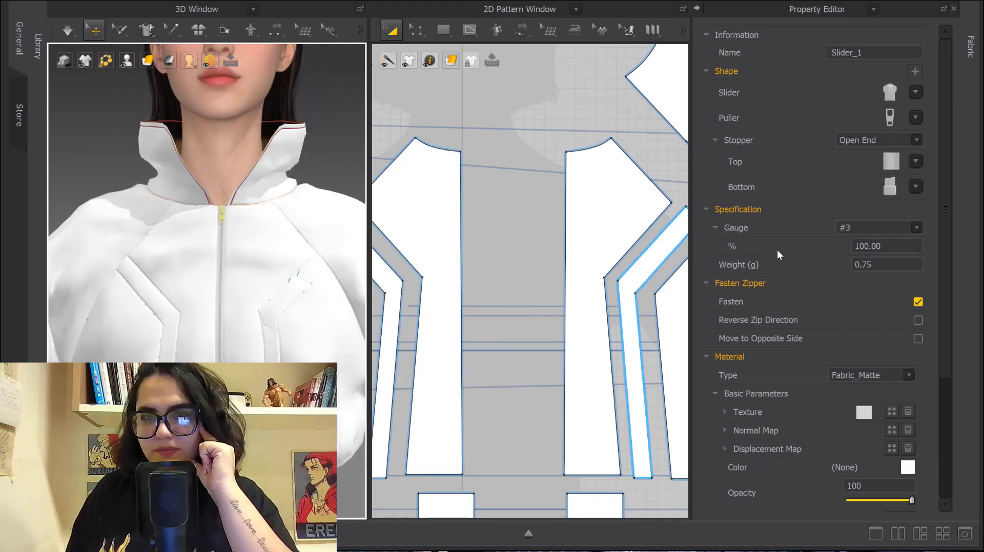
{"action": "left_click", "coordinate": [917, 303]}
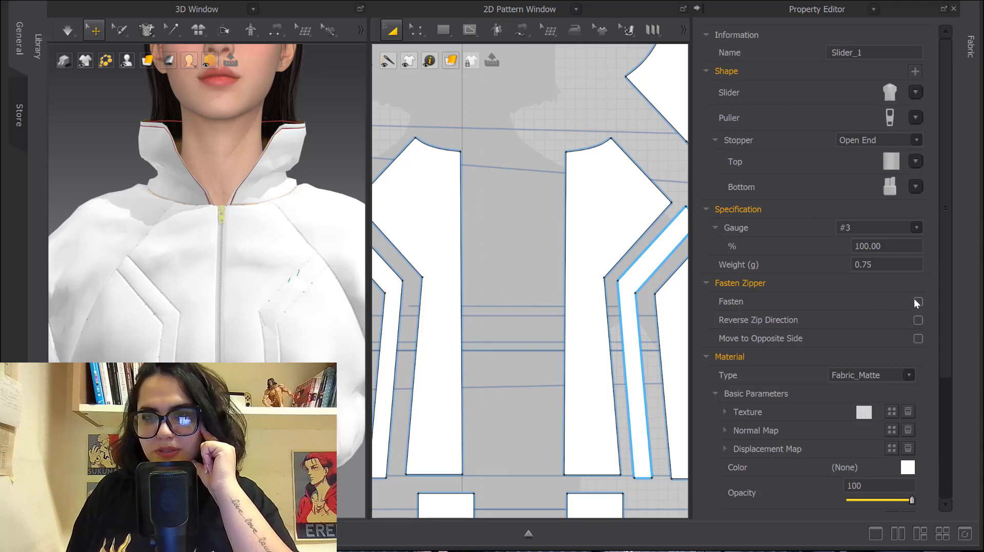
{"action": "left_click", "coordinate": [67, 31]}
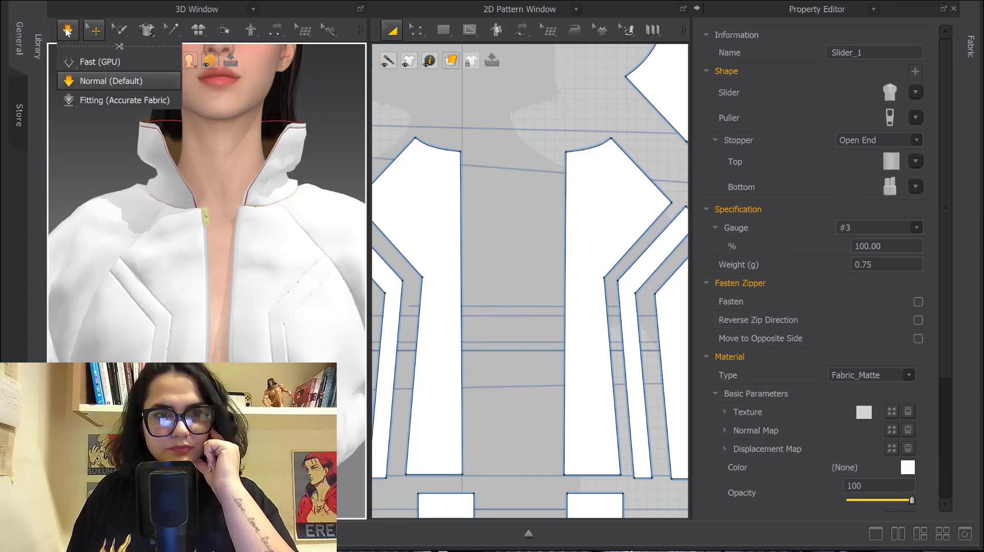
{"action": "left_click", "coordinate": [202, 221]}
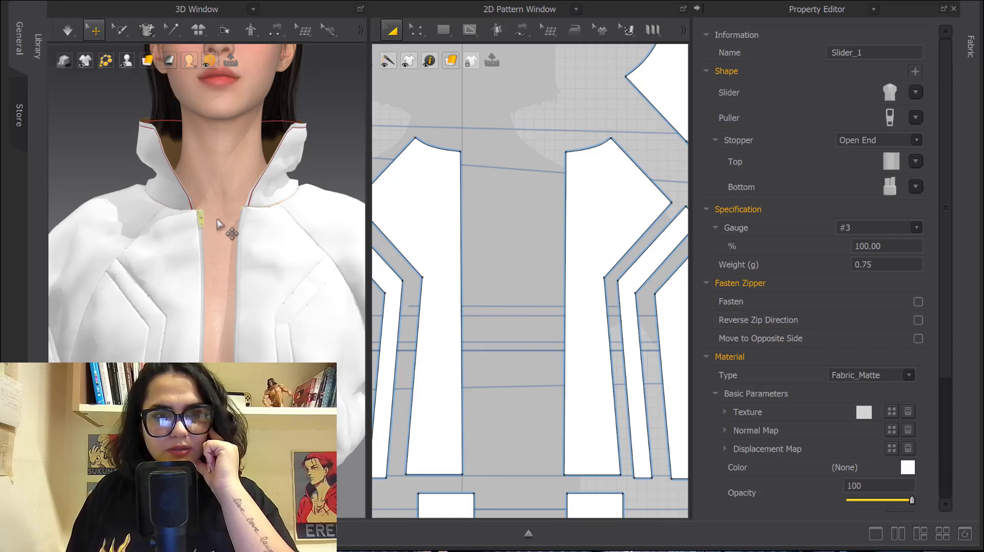
Step: Move the zipper slider from the neckline down to the hem end of the open jacket front
{"action": "left_click", "coordinate": [222, 221]}
{"action": "scroll", "coordinate": [221, 224], "scroll_direction": "up", "scroll_amount": 2}
{"action": "middle_click_drag", "start_coordinate": [222, 223], "coordinate": [231, 162]}
{"action": "left_click", "coordinate": [302, 130]}
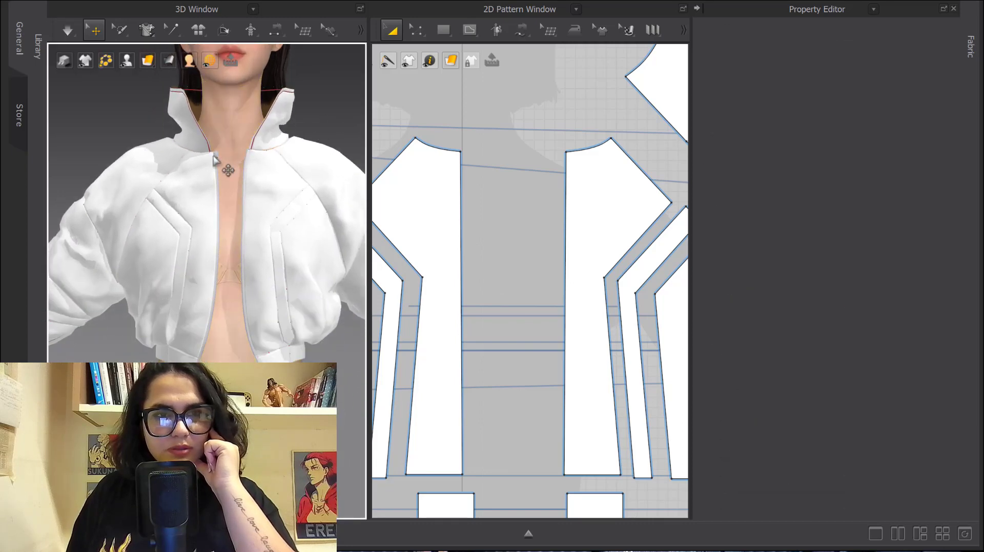
{"action": "left_click", "coordinate": [217, 160]}
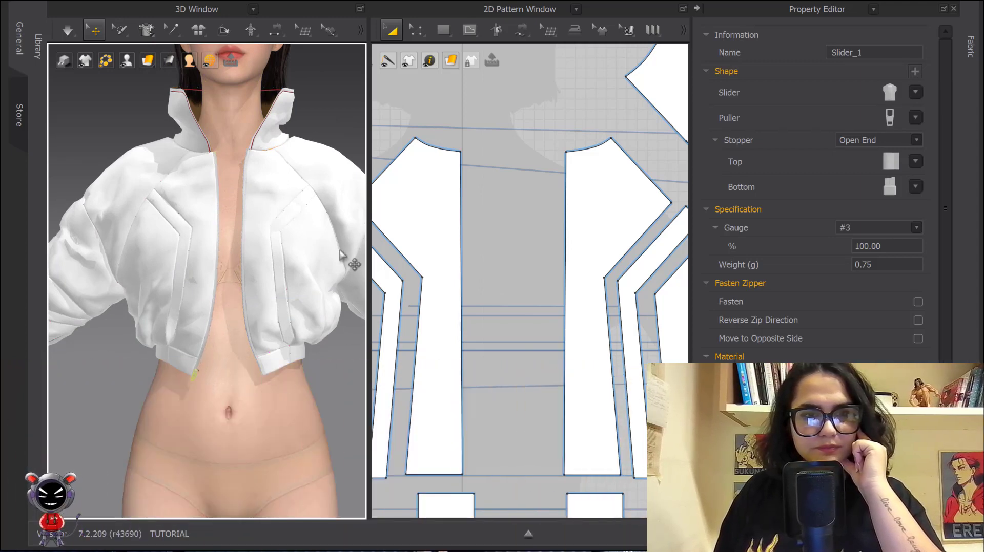
Step: Run the cloth simulation to settle the open jacket and inspect the whole garment on the avatar
{"action": "left_click", "coordinate": [67, 31]}
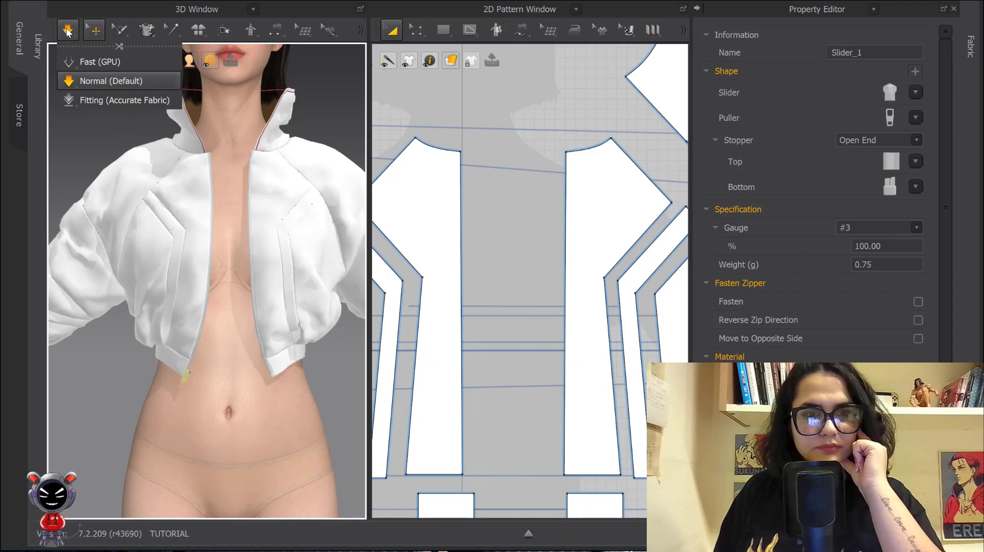
{"action": "left_click", "coordinate": [67, 30]}
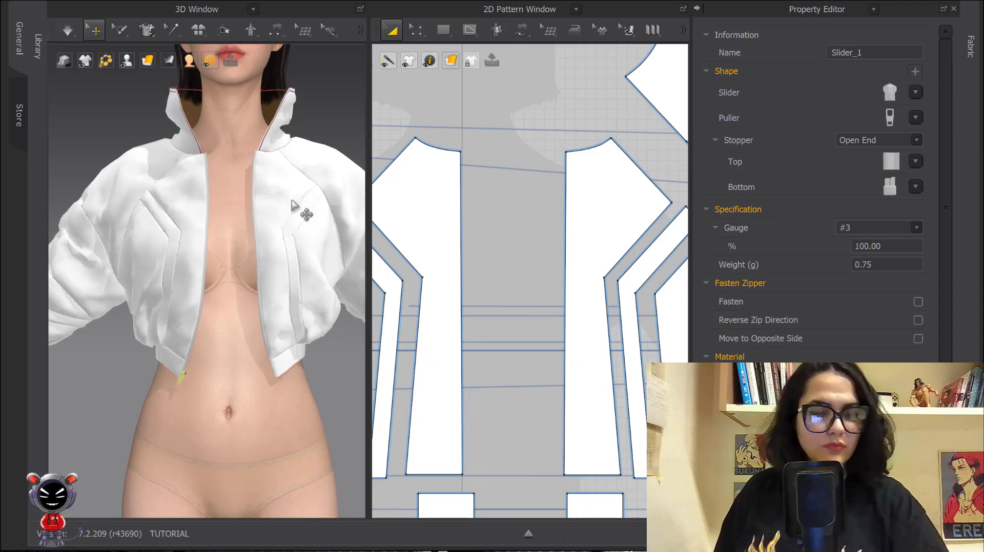
{"action": "scroll", "coordinate": [278, 209], "scroll_direction": "down", "scroll_amount": 3}
{"action": "right_click_drag", "start_coordinate": [278, 205], "coordinate": [297, 195]}
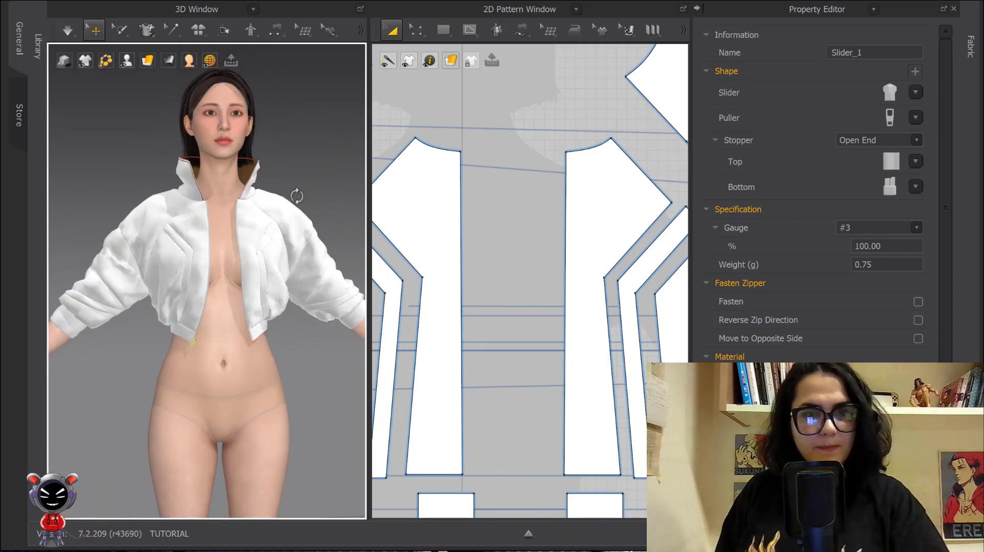
{"action": "middle_click_drag", "start_coordinate": [298, 210], "coordinate": [297, 224]}
{"action": "right_click_drag", "start_coordinate": [300, 227], "coordinate": [279, 235]}
{"action": "middle_click_drag", "start_coordinate": [276, 230], "coordinate": [245, 128]}
{"action": "scroll", "coordinate": [283, 173], "scroll_direction": "down", "scroll_amount": 2}
Step: Move the cuff piece of the lower, layered sleeve pattern up closer to the sleeve's bottom edge
{"action": "scroll", "coordinate": [467, 169], "scroll_direction": "down", "scroll_amount": 5}
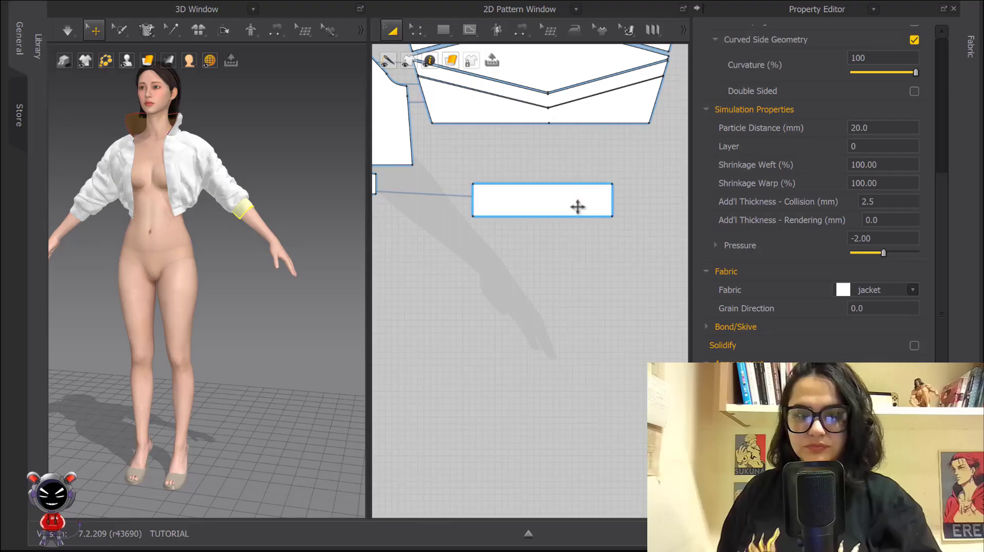
{"action": "left_click_drag", "start_coordinate": [578, 206], "coordinate": [582, 165]}
{"action": "left_click", "coordinate": [639, 211]}
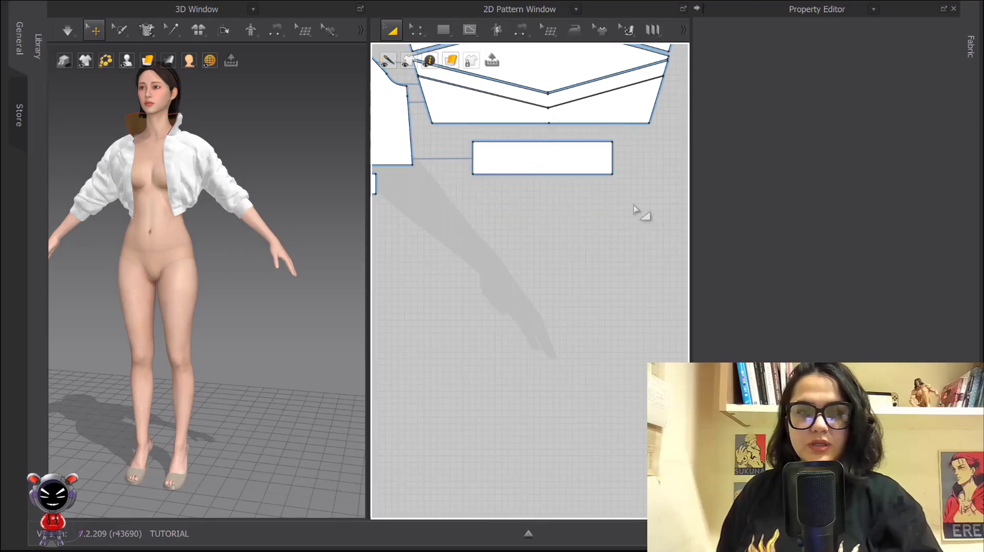
{"action": "left_click", "coordinate": [588, 159]}
{"action": "scroll", "coordinate": [589, 158], "scroll_direction": "down", "scroll_amount": 6}
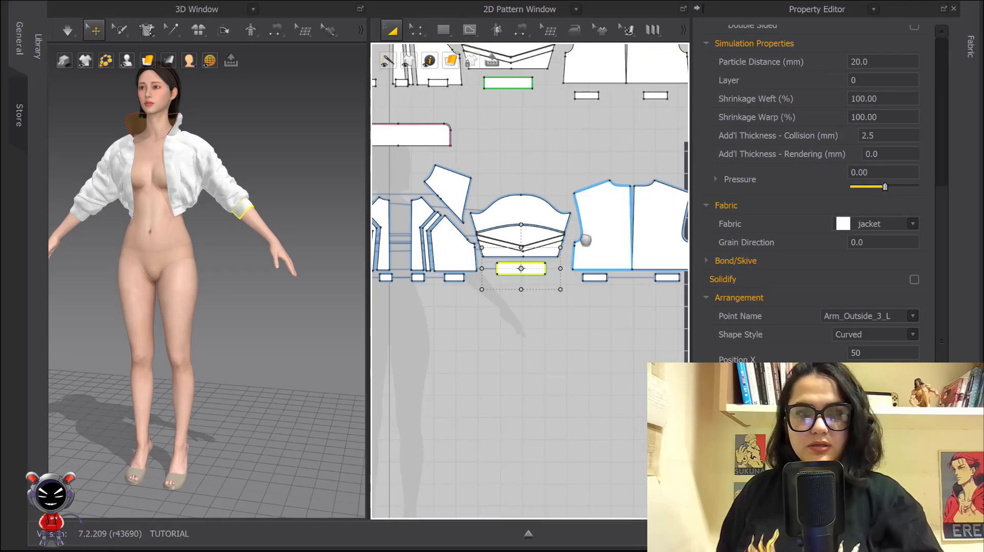
Step: Move the outer cuff pattern farther down from the hem of the upper sleeve pattern
{"action": "scroll", "coordinate": [586, 282], "scroll_direction": "up", "scroll_amount": 3}
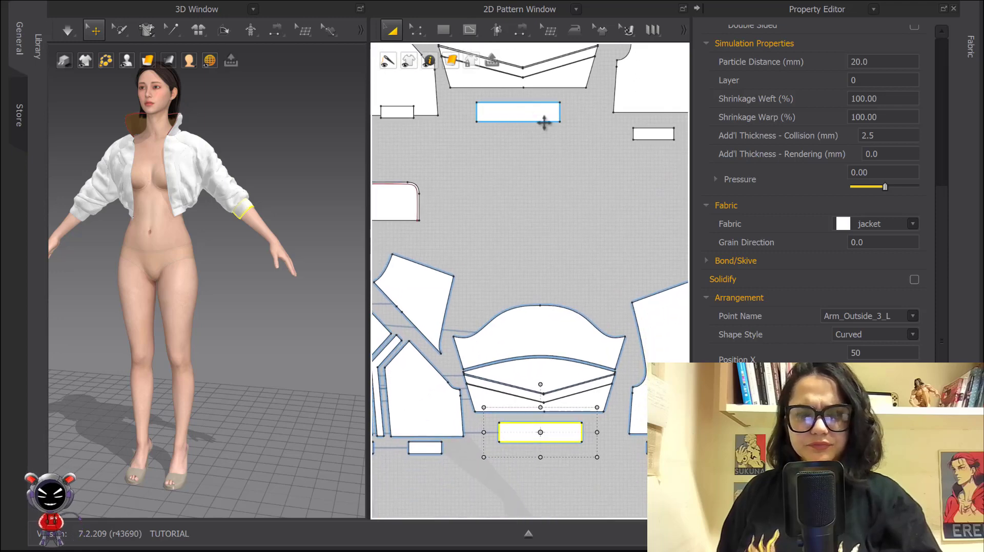
{"action": "right_click_drag", "start_coordinate": [544, 122], "coordinate": [587, 238]}
{"action": "scroll", "coordinate": [612, 220], "scroll_direction": "up", "scroll_amount": 3}
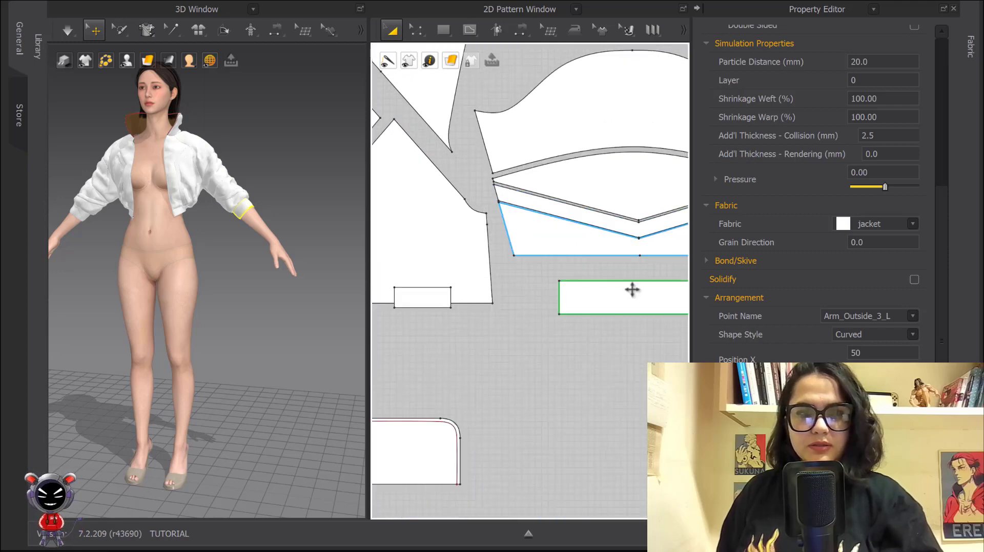
{"action": "middle_click_drag", "start_coordinate": [666, 300], "coordinate": [546, 208]}
{"action": "scroll", "coordinate": [277, 195], "scroll_direction": "up", "scroll_amount": 3}
{"action": "scroll", "coordinate": [212, 281], "scroll_direction": "up", "scroll_amount": 2}
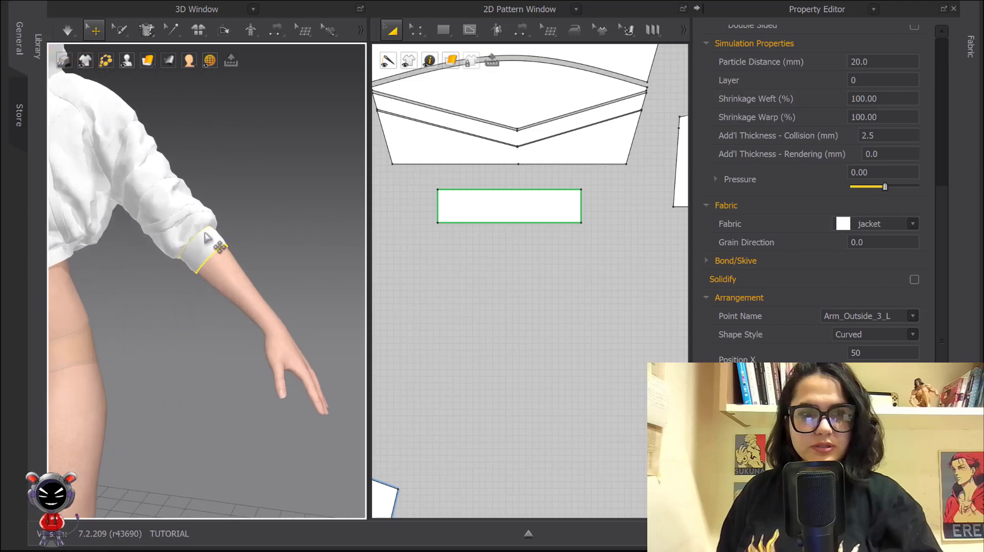
{"action": "left_click", "coordinate": [208, 246]}
{"action": "scroll", "coordinate": [559, 274], "scroll_direction": "down", "scroll_amount": 3}
{"action": "middle_click_drag", "start_coordinate": [607, 336], "coordinate": [548, 228]}
{"action": "scroll", "coordinate": [487, 134], "scroll_direction": "up", "scroll_amount": 4}
{"action": "scroll", "coordinate": [575, 147], "scroll_direction": "down", "scroll_amount": 2}
{"action": "left_click_drag", "start_coordinate": [555, 169], "coordinate": [568, 213]}
{"action": "left_click", "coordinate": [579, 292]}
Step: Set the outer cuff's particle distance to 5 mm and simulate the sleeve
{"action": "left_click", "coordinate": [539, 220]}
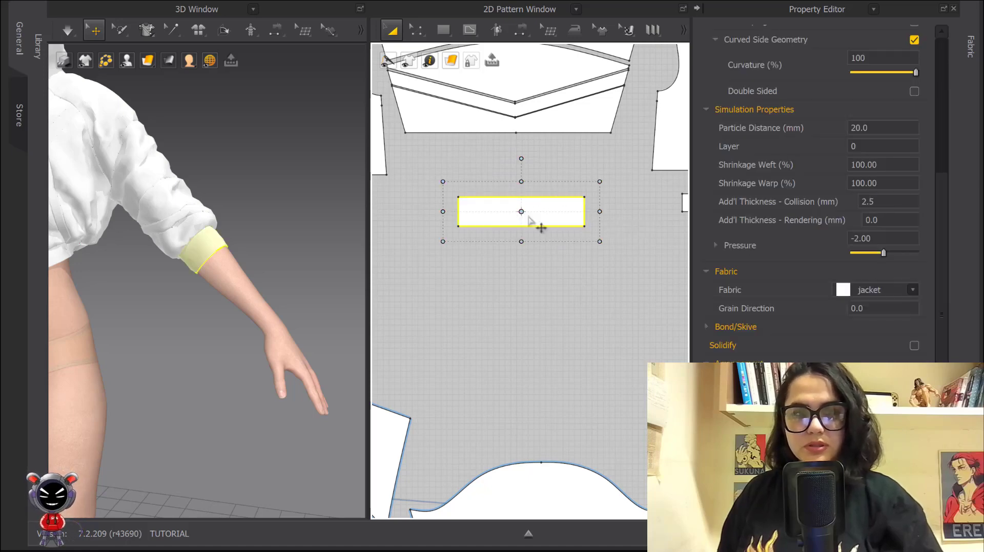
{"action": "left_click", "coordinate": [878, 125]}
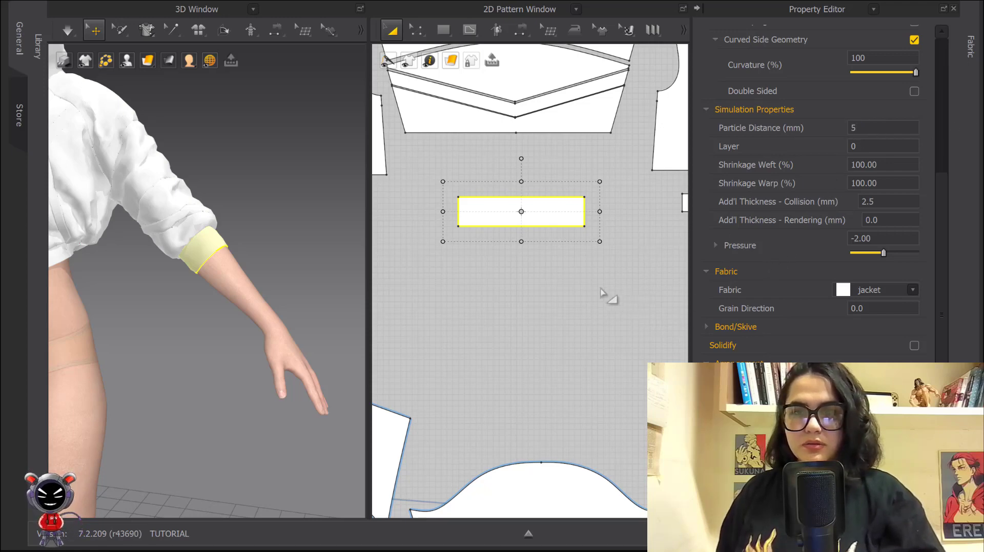
{"action": "left_click", "coordinate": [602, 292]}
{"action": "left_click", "coordinate": [556, 215]}
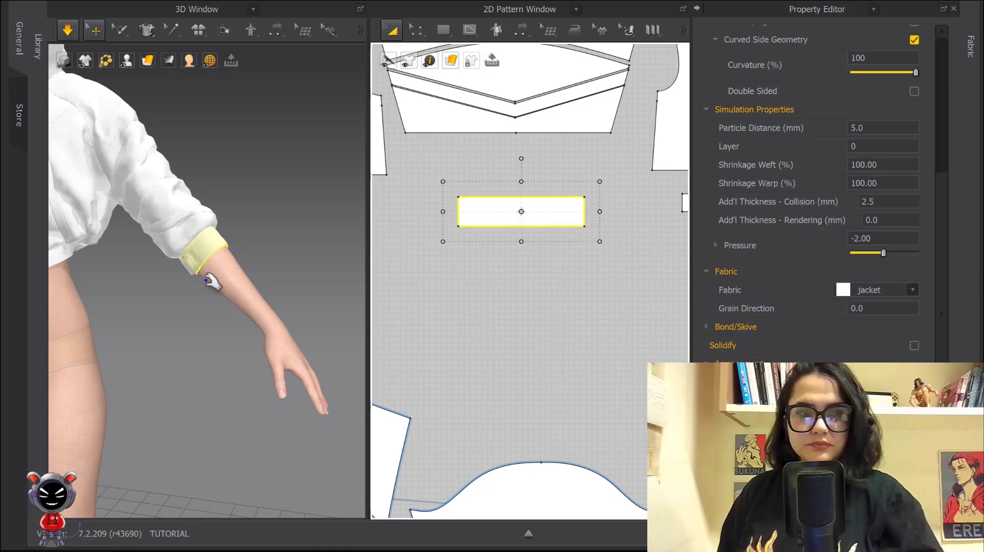
{"action": "key", "text": "space"}
Step: Select the inner cuff below the lower sleeve pattern and run the simulation briefly
{"action": "scroll", "coordinate": [505, 332], "scroll_direction": "down", "scroll_amount": 6}
{"action": "middle_click_drag", "start_coordinate": [505, 331], "coordinate": [506, 186]}
{"action": "scroll", "coordinate": [487, 220], "scroll_direction": "up", "scroll_amount": 2}
{"action": "left_click", "coordinate": [485, 235]}
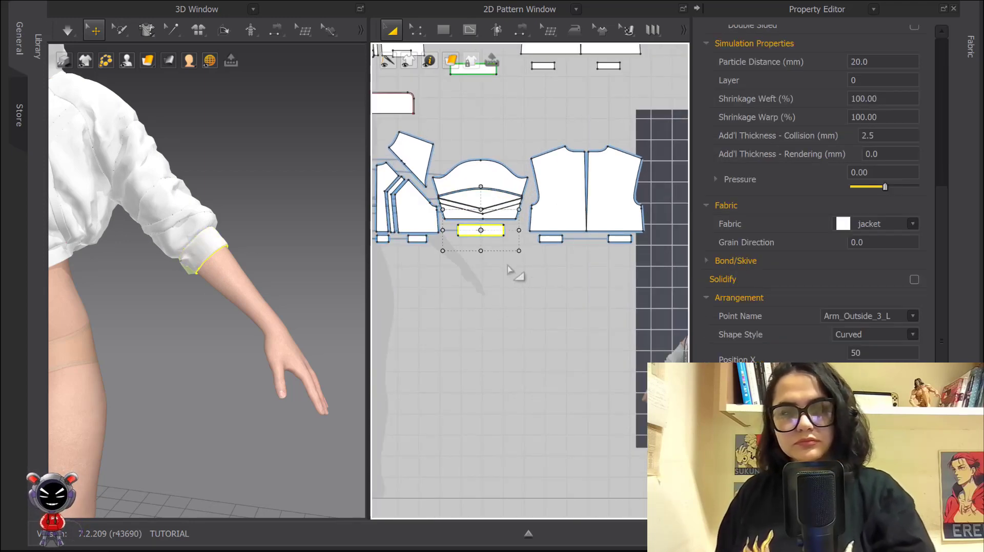
{"action": "scroll", "coordinate": [471, 213], "scroll_direction": "up", "scroll_amount": 2}
{"action": "middle_click_drag", "start_coordinate": [471, 213], "coordinate": [499, 364]}
{"action": "scroll", "coordinate": [520, 305], "scroll_direction": "down", "scroll_amount": 1}
{"action": "middle_click_drag", "start_coordinate": [514, 283], "coordinate": [468, 270]}
{"action": "key", "text": "space"}
{"action": "key", "text": "space"}
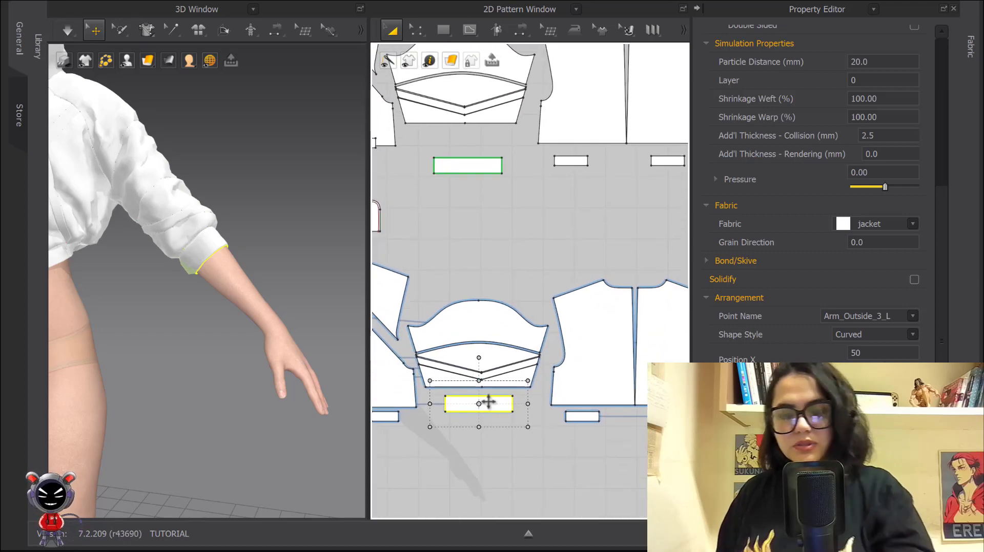
Step: Pull the outer cuff on the avatar's forearm while simulating to separate it from the inner cuff
{"action": "scroll", "coordinate": [297, 268], "scroll_direction": "up", "scroll_amount": 3}
{"action": "key", "text": "space"}
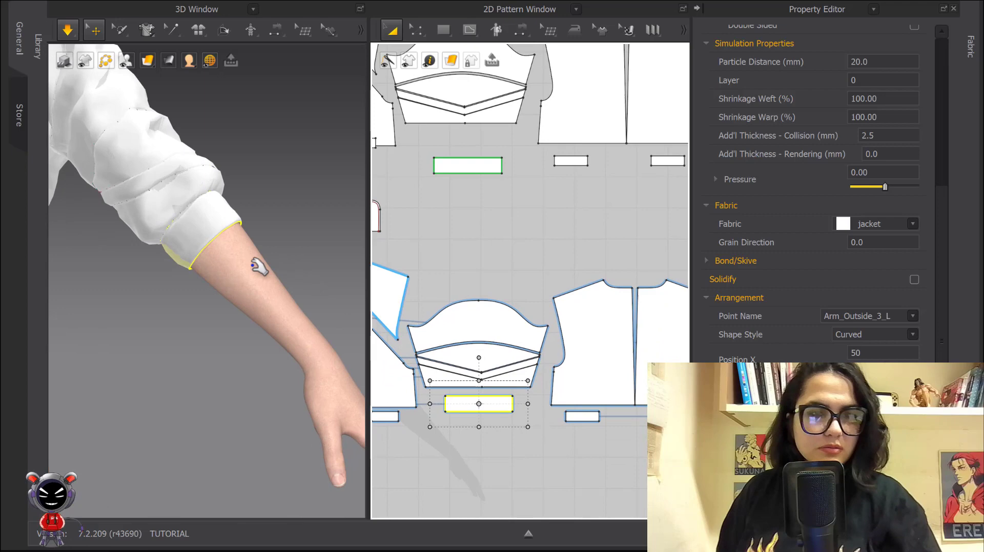
{"action": "left_click", "coordinate": [190, 246]}
{"action": "key", "text": "space"}
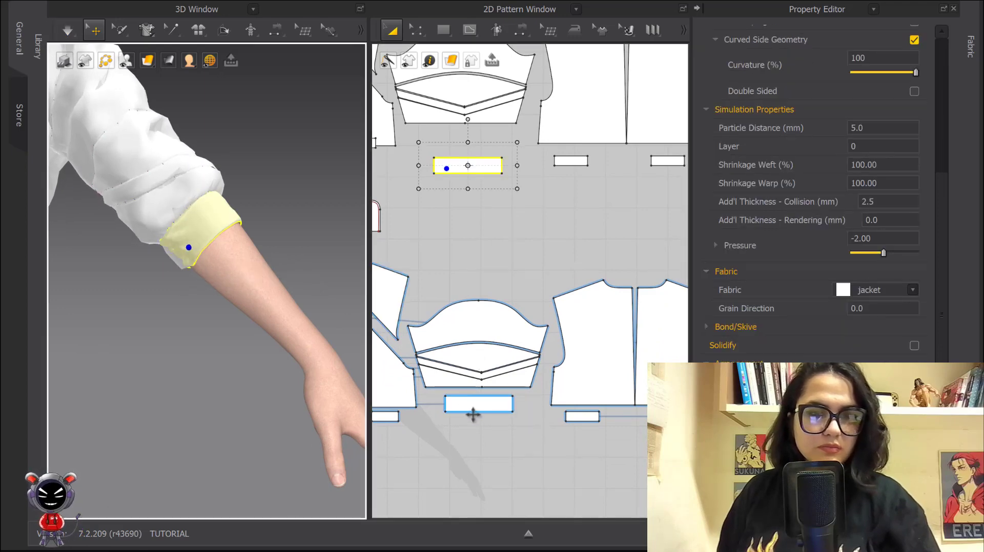
Step: Simulate the inner cuff with its layer set to -1 and revise its layer value once the cuff has settled
{"action": "left_click", "coordinate": [472, 414]}
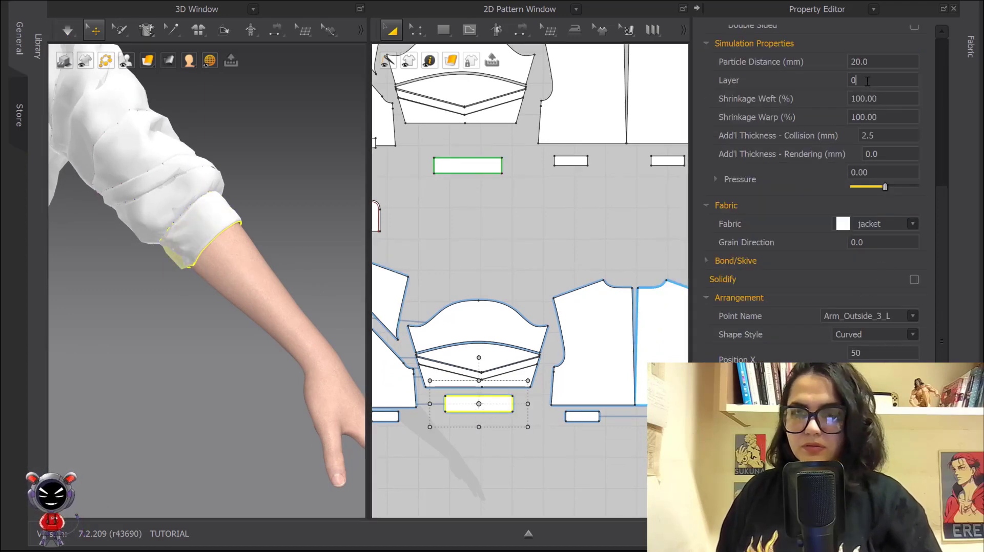
{"action": "left_click", "coordinate": [592, 231]}
{"action": "key", "text": "space"}
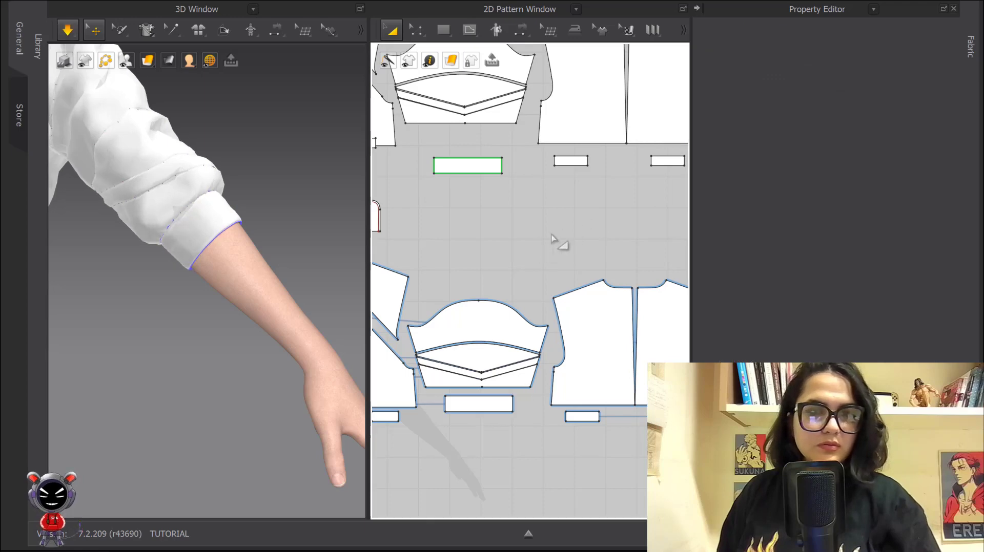
{"action": "key", "text": "space"}
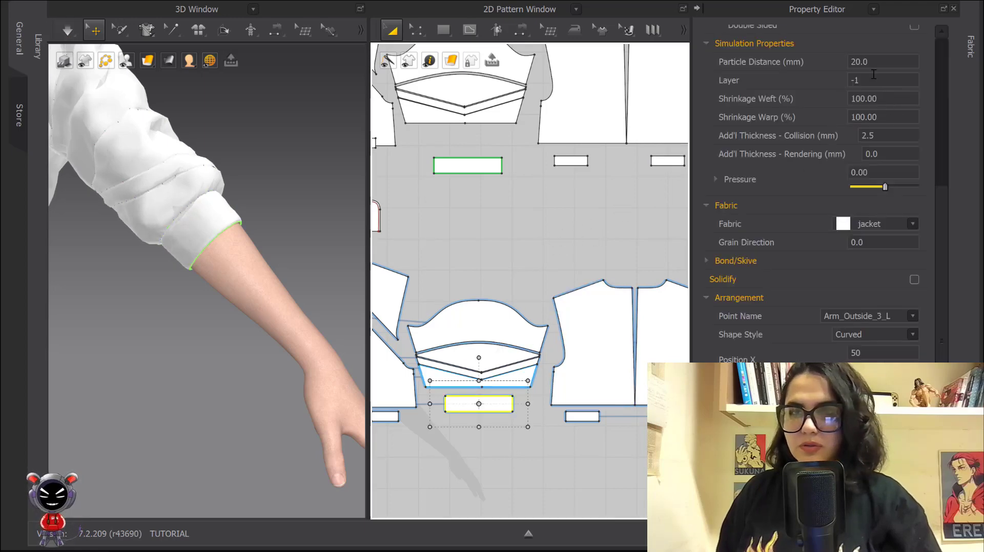
{"action": "left_click", "coordinate": [874, 75]}
{"action": "left_click", "coordinate": [566, 215]}
Step: Select the outer cuff pattern below the upper sleeve, widen it slightly on both sides and simulate the sleeve
{"action": "scroll", "coordinate": [620, 268], "scroll_direction": "up", "scroll_amount": 5}
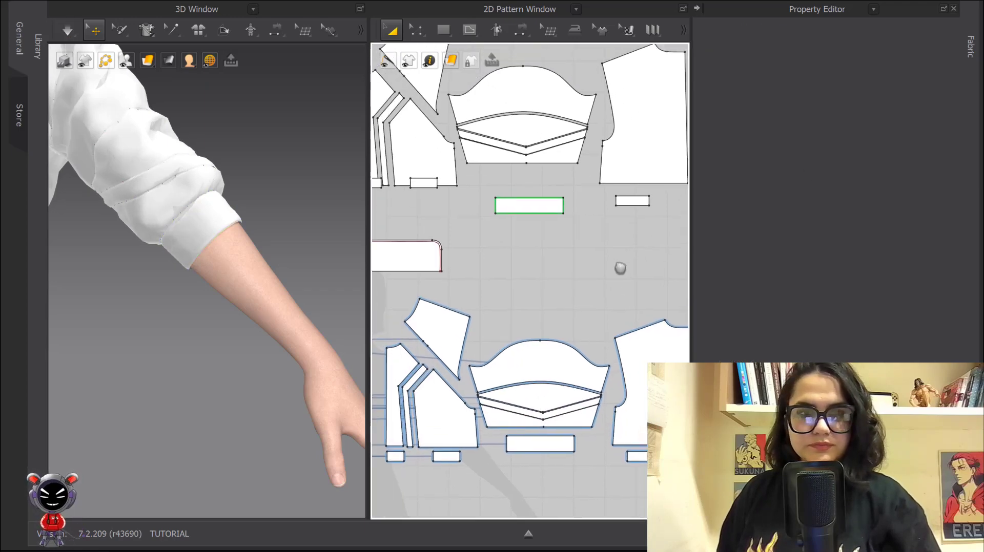
{"action": "left_click_drag", "start_coordinate": [589, 267], "coordinate": [574, 263]}
{"action": "scroll", "coordinate": [555, 273], "scroll_direction": "up", "scroll_amount": 2}
{"action": "middle_click_drag", "start_coordinate": [555, 273], "coordinate": [608, 246]}
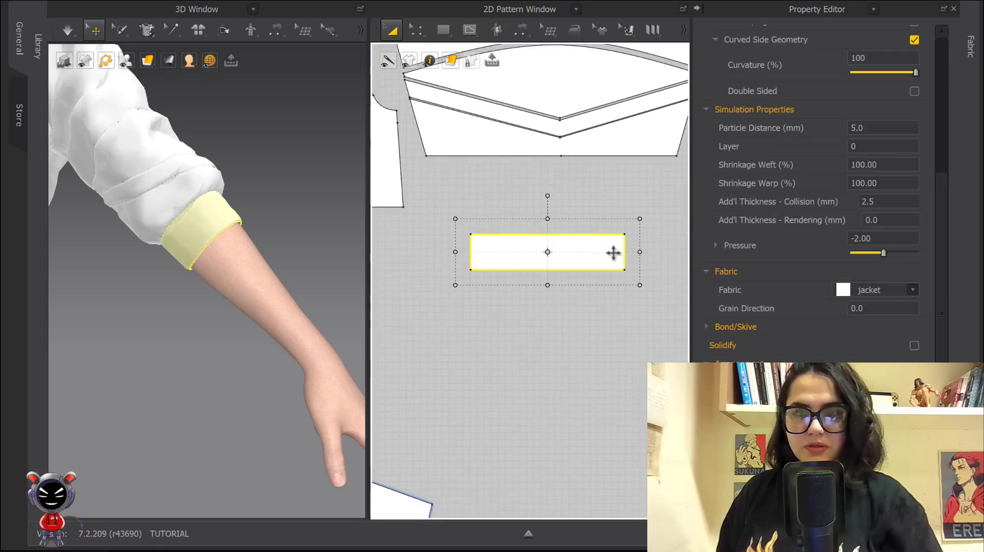
{"action": "key", "text": "space"}
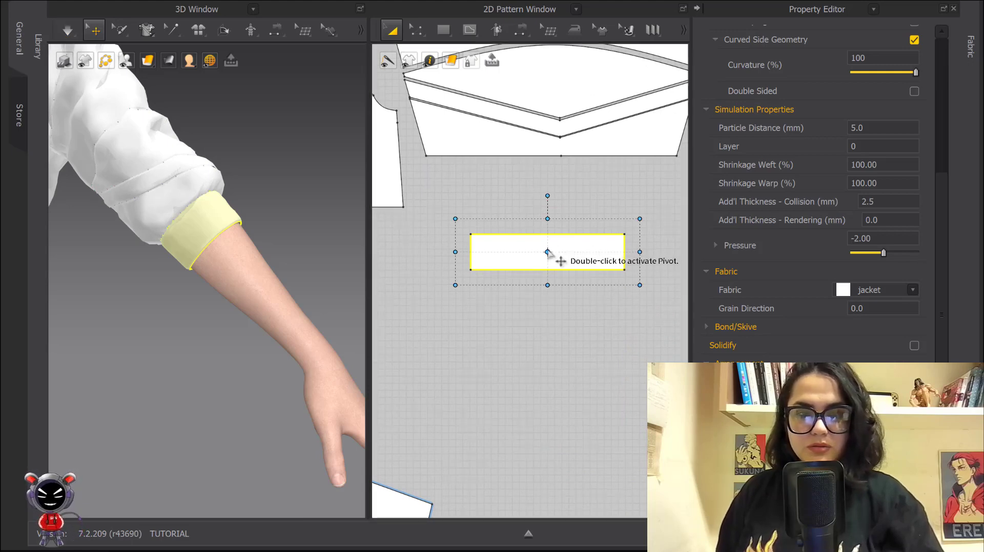
{"action": "scroll", "coordinate": [574, 246], "scroll_direction": "down", "scroll_amount": 2}
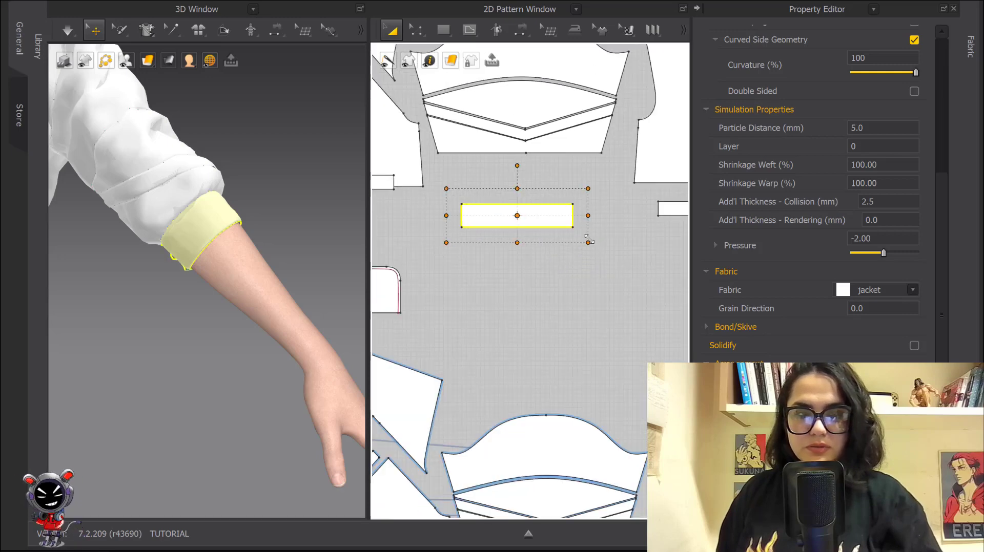
{"action": "key", "text": "space"}
{"action": "key", "text": "space"}
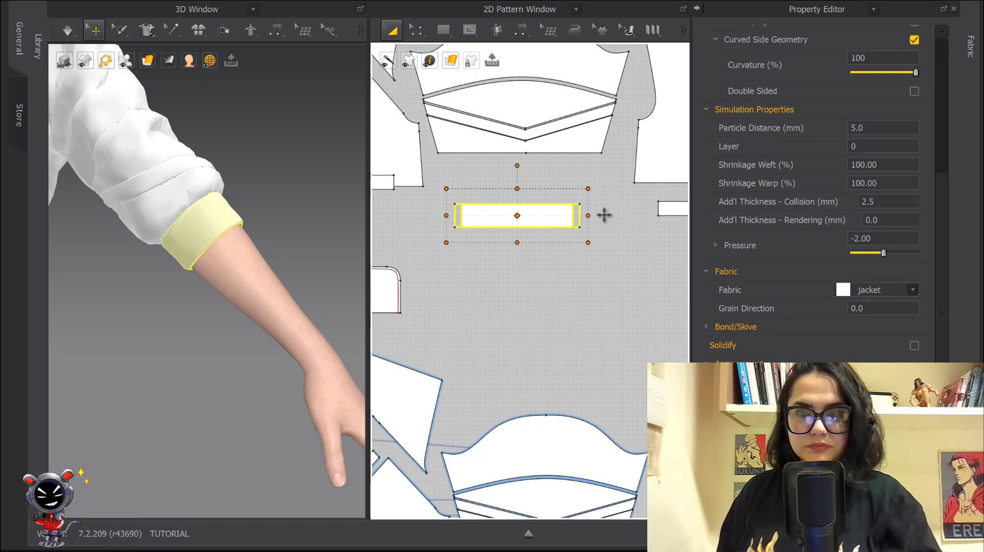
{"action": "left_click_drag", "start_coordinate": [604, 215], "coordinate": [603, 216]}
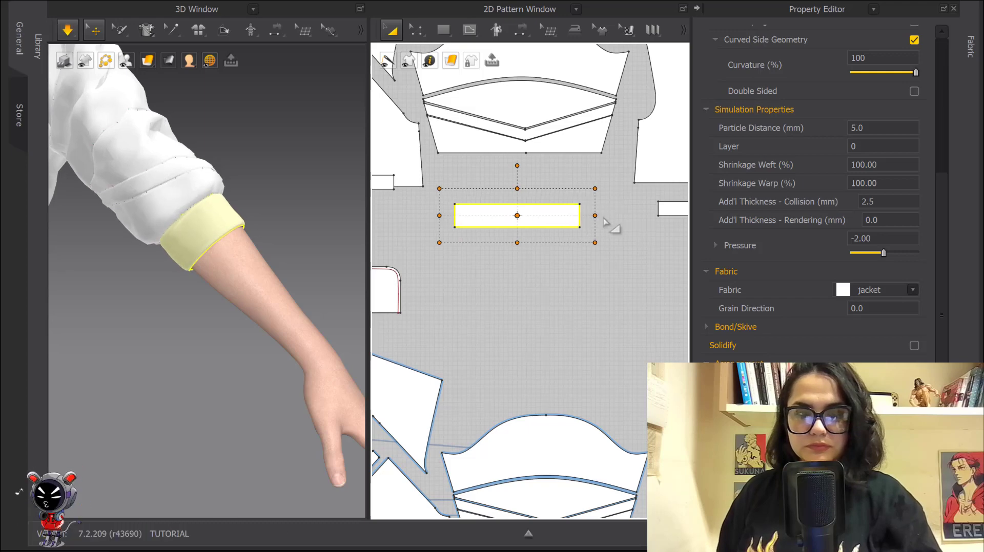
Step: Widen the outer cuff further in small symmetric increments, simulating until it stands away from the forearm
{"action": "scroll", "coordinate": [815, 204], "scroll_direction": "down", "scroll_amount": 3}
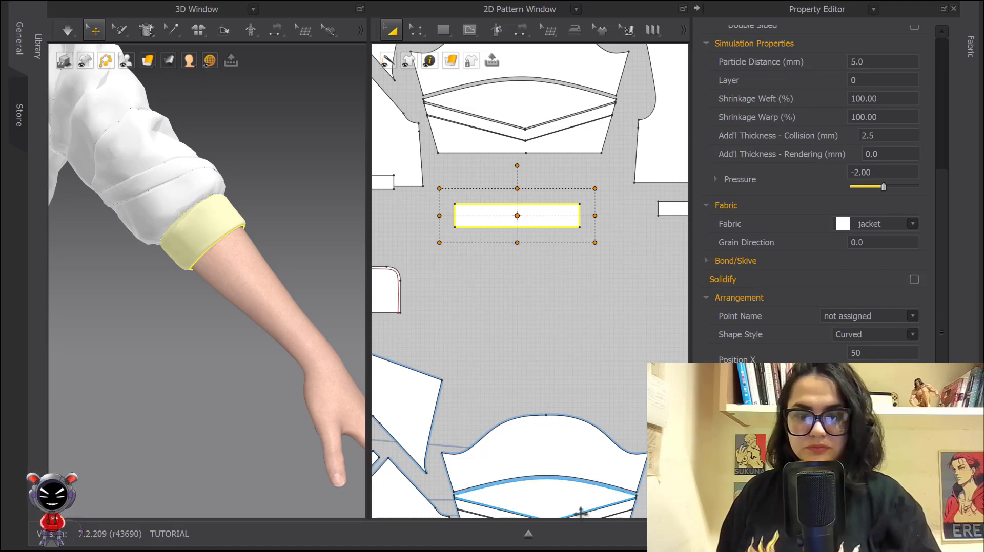
{"action": "left_click", "coordinate": [536, 313]}
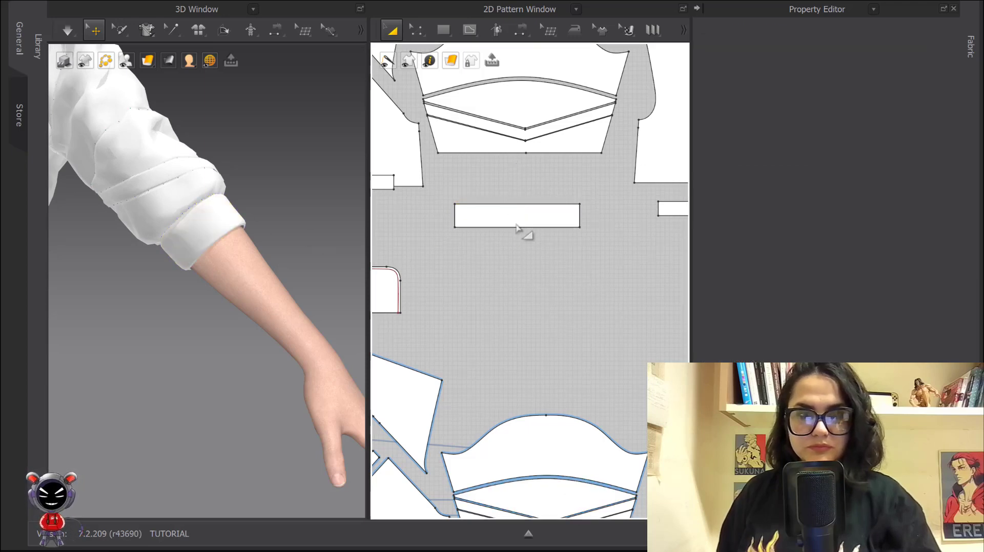
{"action": "left_click", "coordinate": [519, 219]}
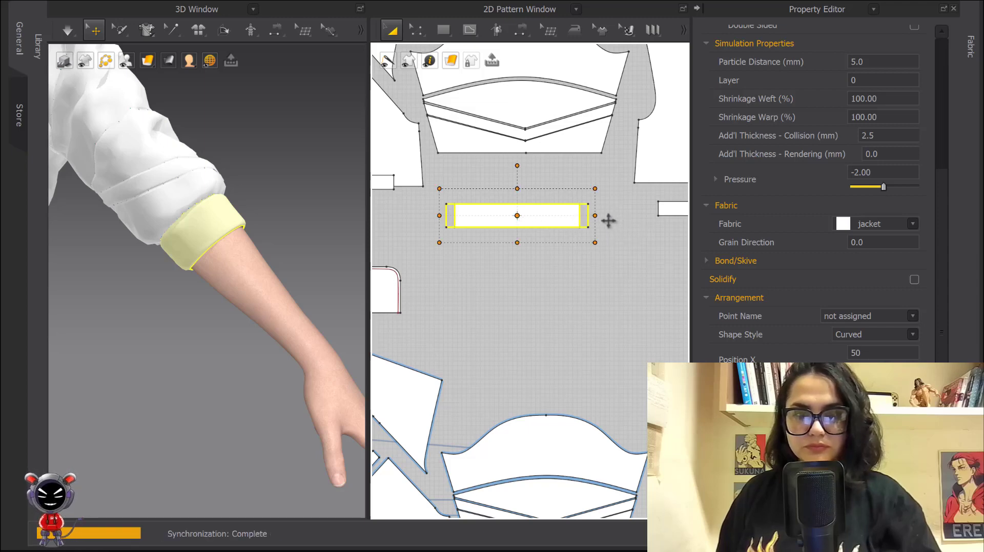
{"action": "left_click_drag", "start_coordinate": [608, 221], "coordinate": [608, 221]}
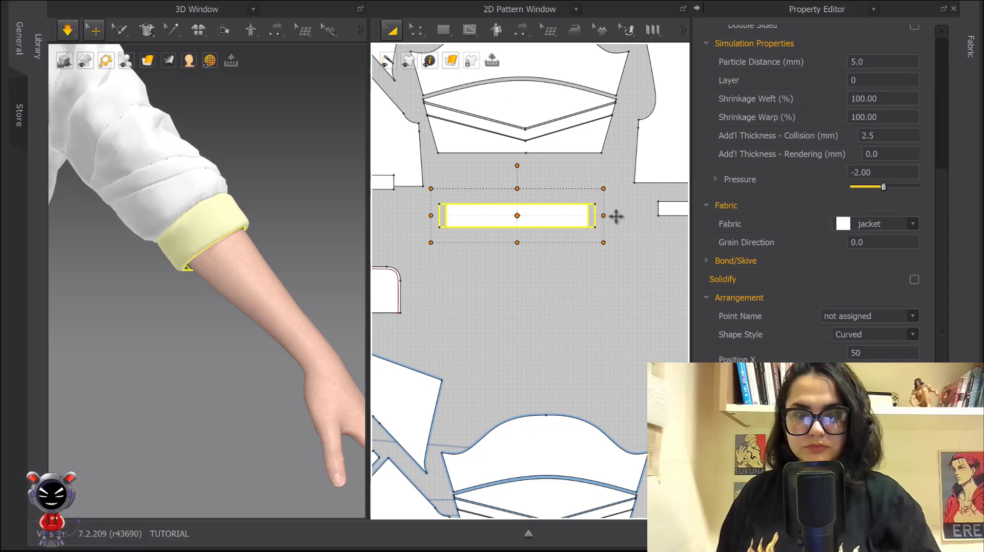
{"action": "left_click_drag", "start_coordinate": [617, 217], "coordinate": [617, 215]}
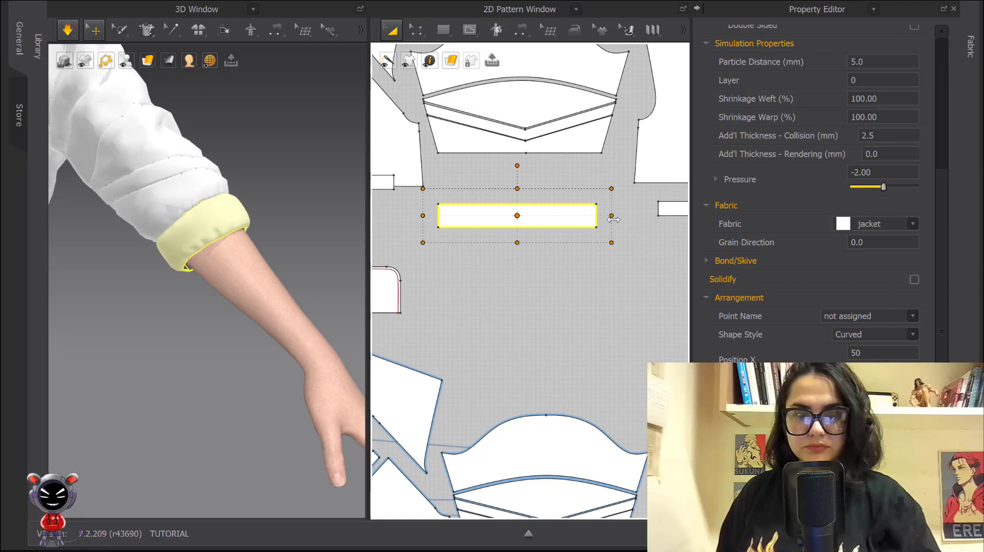
{"action": "key", "text": "space"}
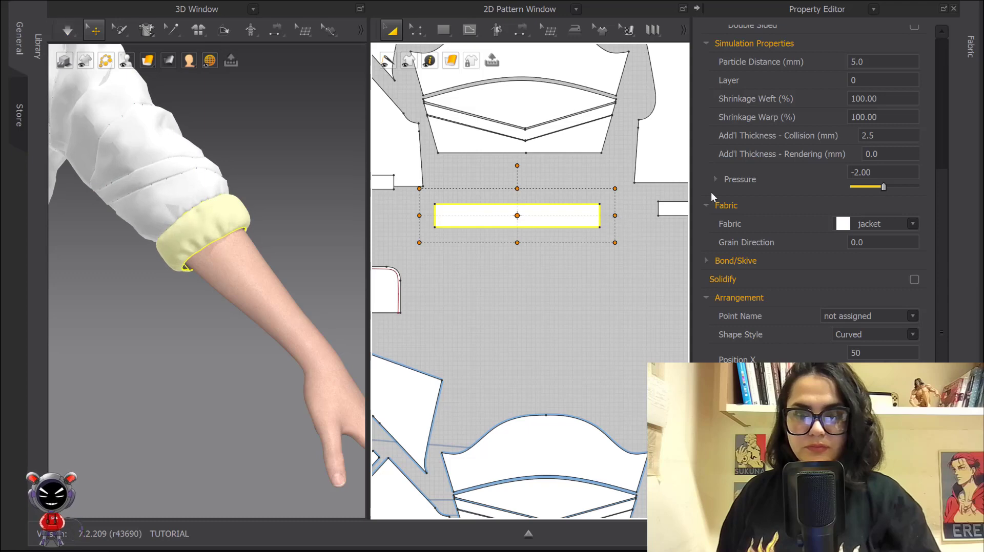
Step: Enable Elastic on the outer cuff's outline and run the simulation briefly
{"action": "scroll", "coordinate": [883, 79], "scroll_direction": "up", "scroll_amount": 2}
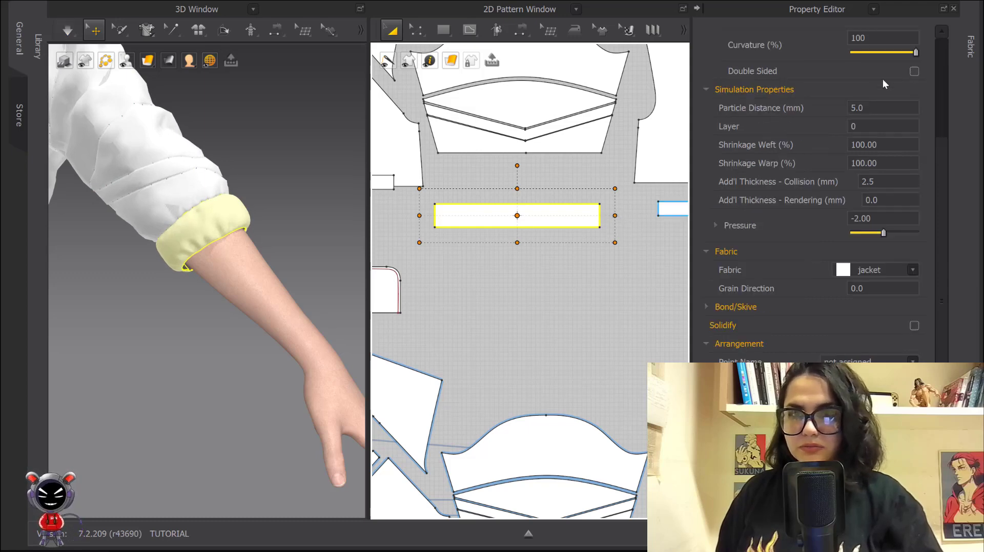
{"action": "scroll", "coordinate": [813, 104], "scroll_direction": "up", "scroll_amount": 3}
{"action": "scroll", "coordinate": [830, 133], "scroll_direction": "up", "scroll_amount": 1}
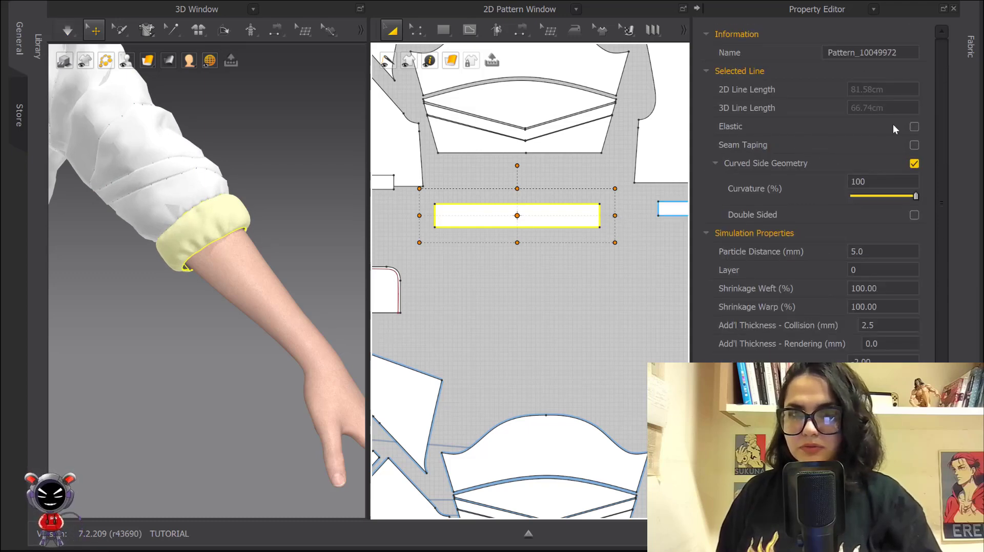
{"action": "left_click", "coordinate": [913, 126]}
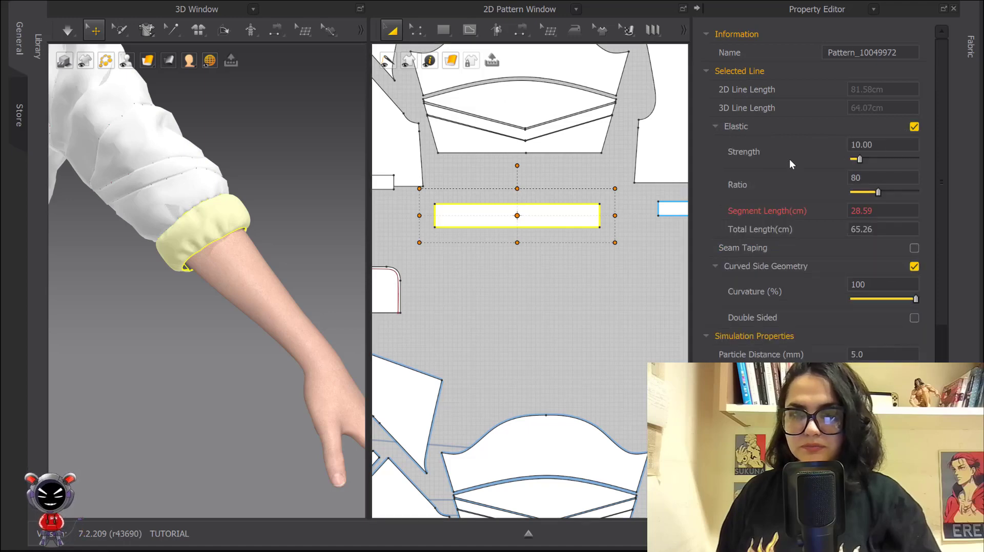
{"action": "left_click", "coordinate": [527, 246]}
{"action": "key", "text": "space"}
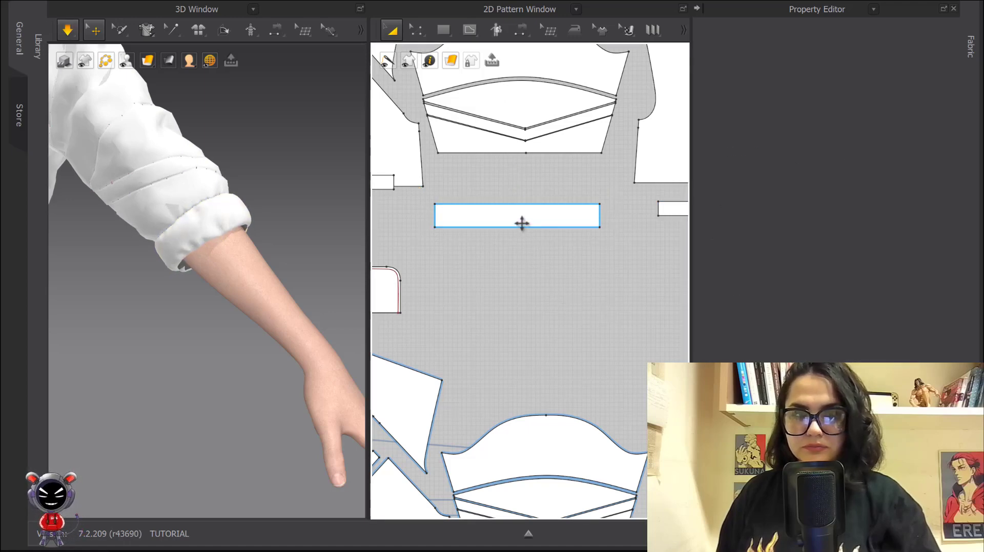
{"action": "key", "text": "space"}
Step: Widen the elasticated outer cuff symmetrically to a 2D line length of about 91 cm while simulating
{"action": "left_click", "coordinate": [521, 222]}
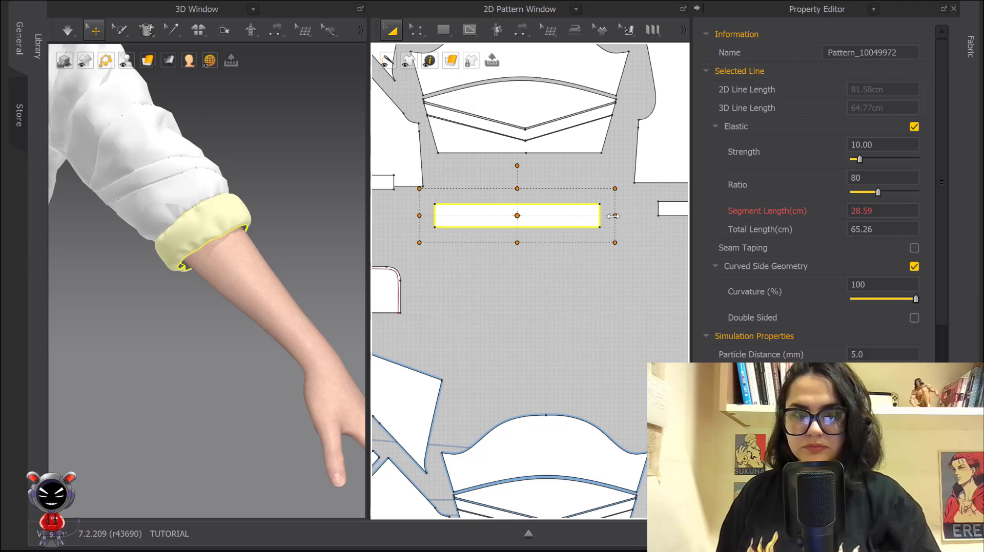
{"action": "left_click_drag", "start_coordinate": [624, 218], "coordinate": [623, 218]}
{"action": "key", "text": "space"}
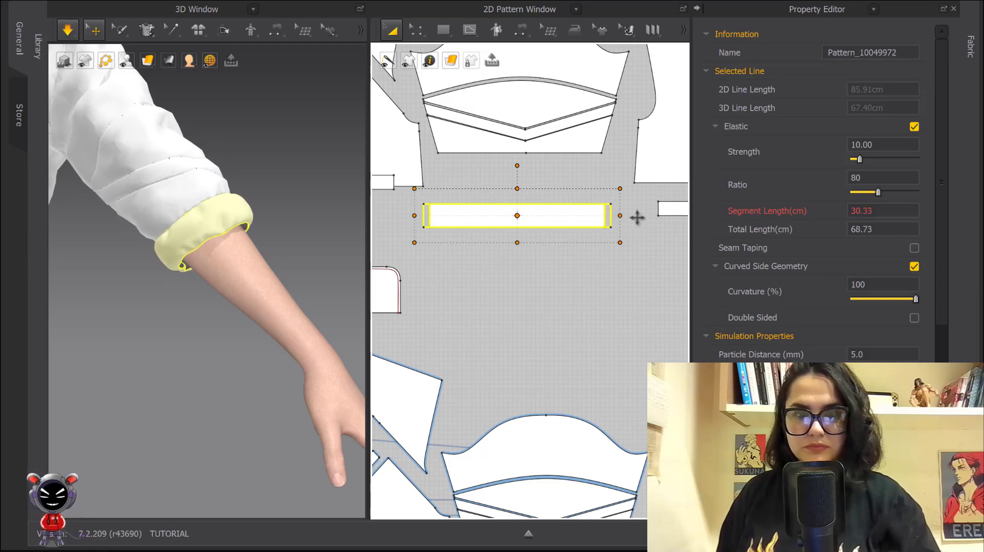
{"action": "left_click_drag", "start_coordinate": [637, 217], "coordinate": [637, 218]}
{"action": "key", "text": "space"}
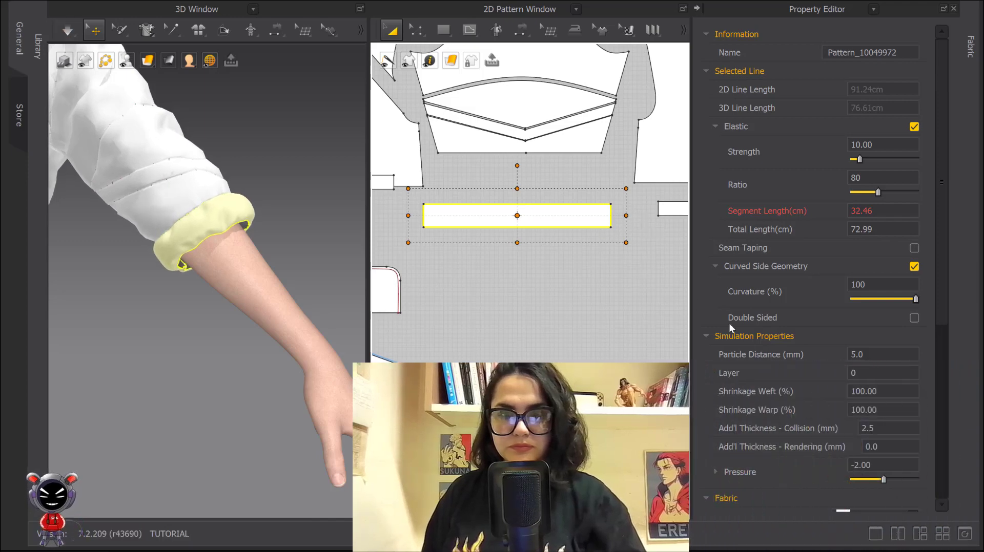
Step: Re-enter the outer cuff's pressure as -2 and simulate while pulling the cuff on the avatar's arm
{"action": "scroll", "coordinate": [759, 341], "scroll_direction": "down", "scroll_amount": 3}
{"action": "left_click", "coordinate": [876, 418]}
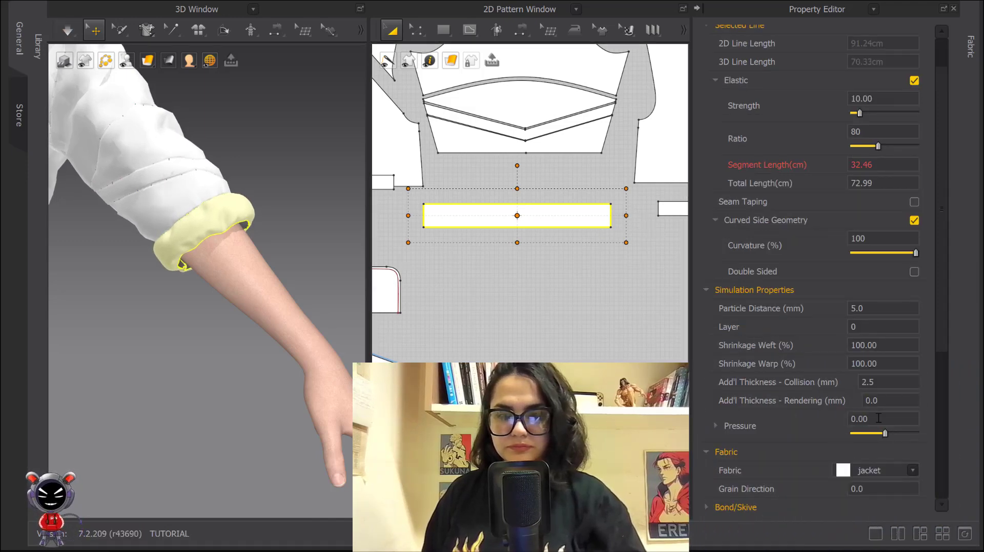
{"action": "left_click", "coordinate": [878, 419]}
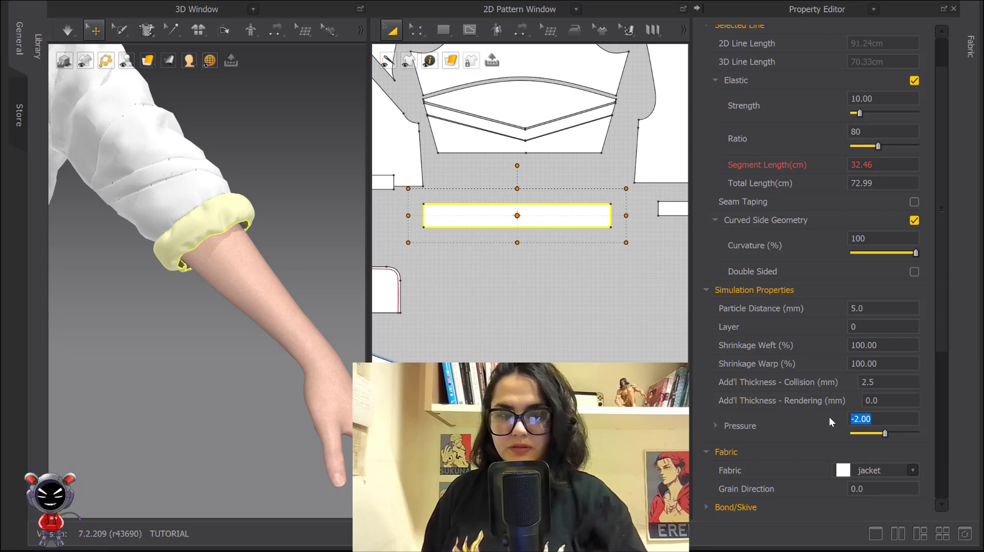
{"action": "key", "text": "space"}
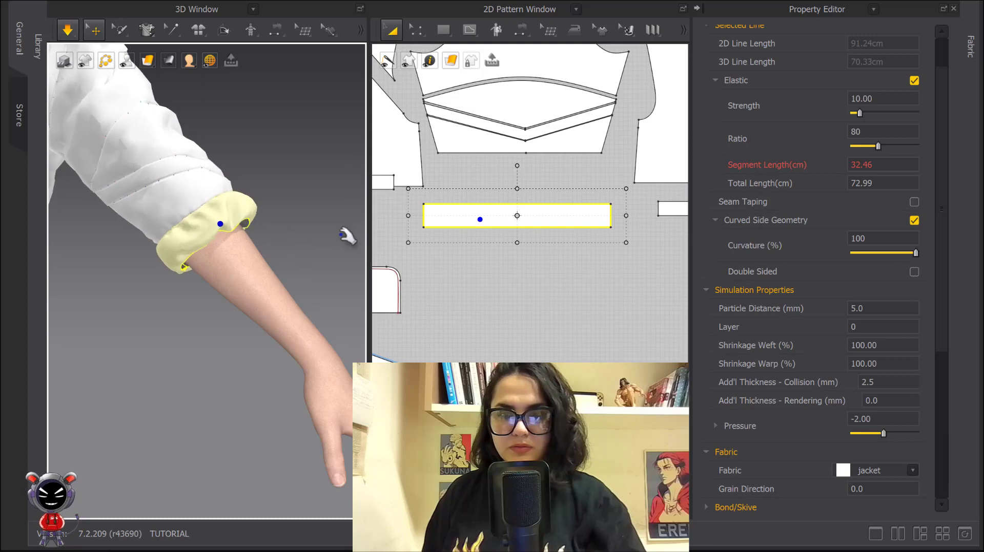
{"action": "key", "text": "space"}
Step: Assign the "under" fabric to the outer cuff and simulate the sleeve with it
{"action": "left_click", "coordinate": [971, 48]}
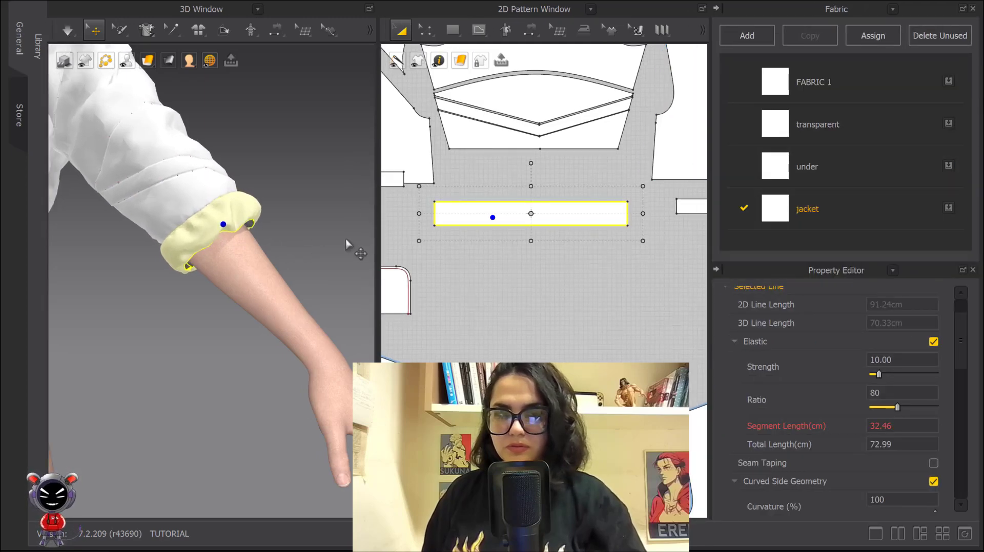
{"action": "left_click", "coordinate": [948, 166]}
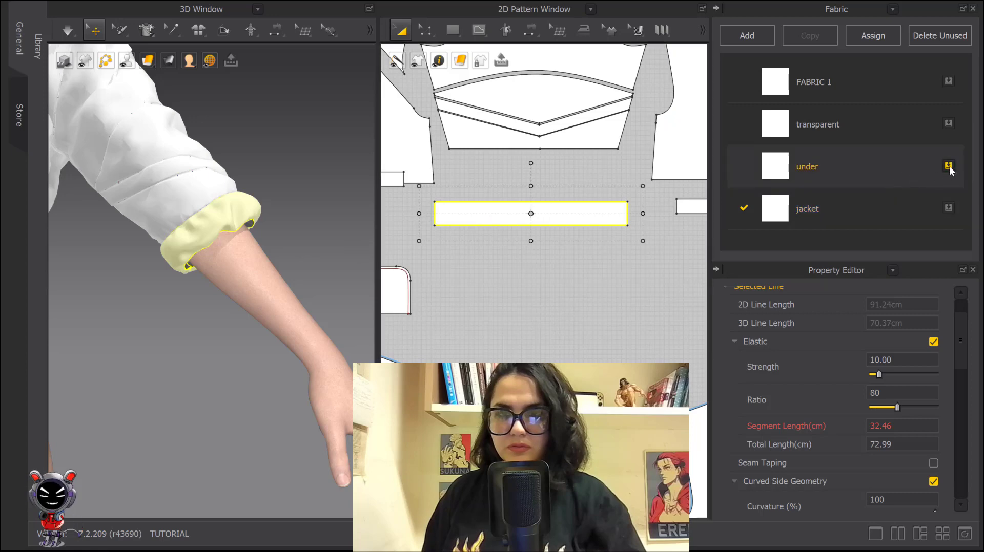
{"action": "left_click", "coordinate": [581, 310]}
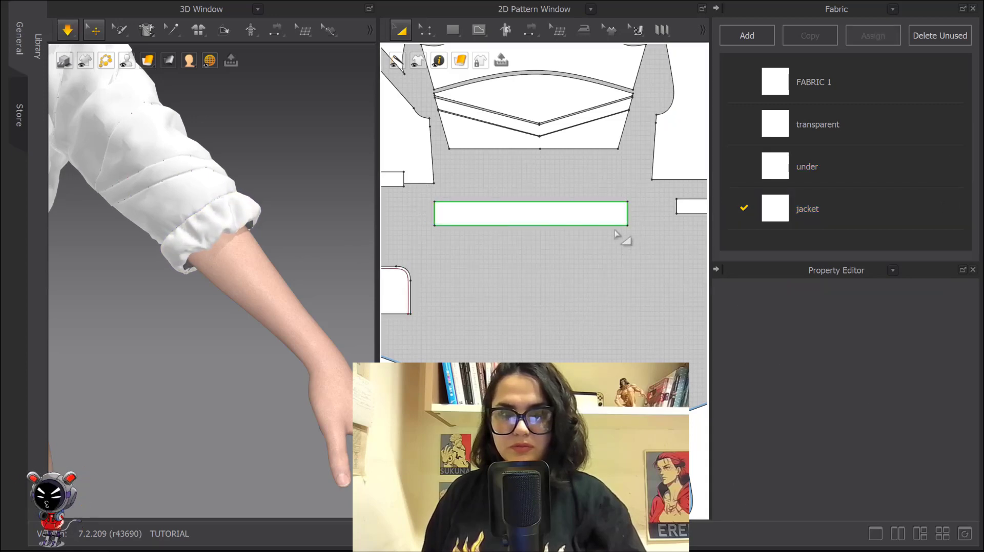
{"action": "left_click", "coordinate": [553, 218]}
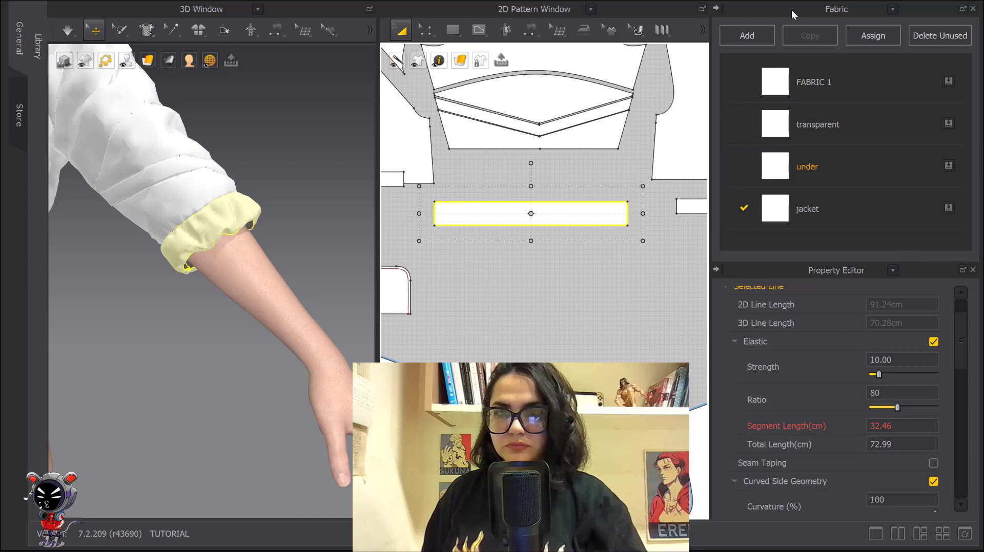
{"action": "left_click", "coordinate": [716, 8]}
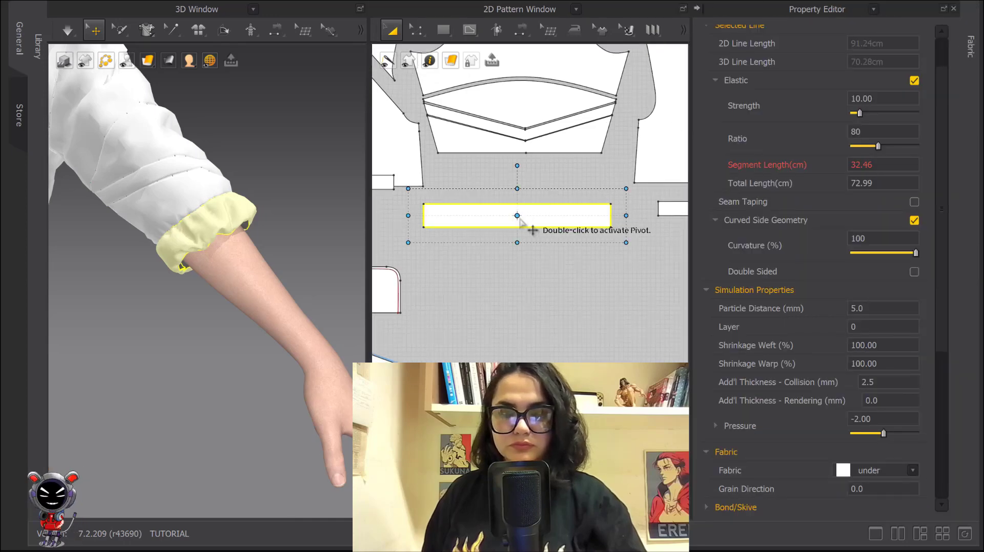
{"action": "key", "text": "space"}
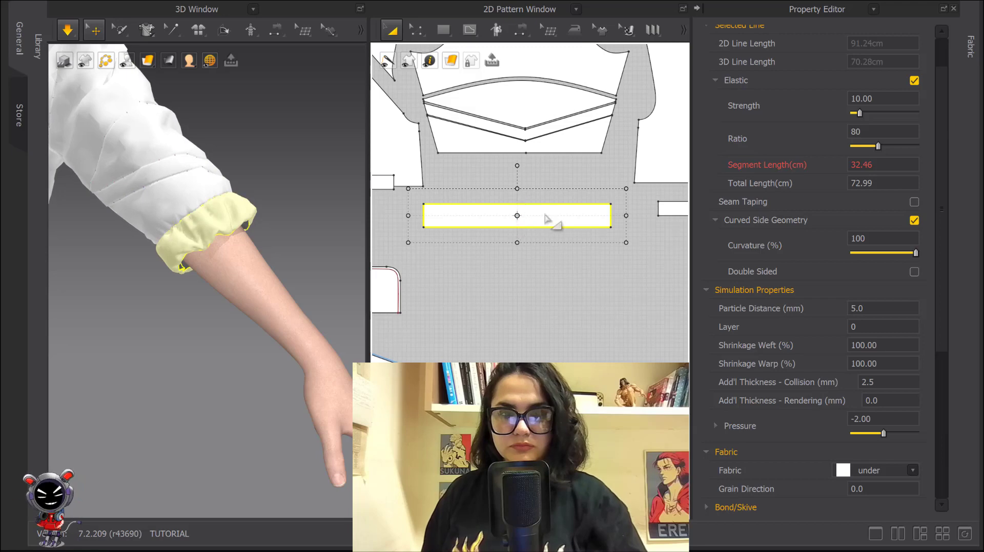
Step: Move the outer cuff pattern over the inner cuff below the lower sleeve so their upper corners align
{"action": "scroll", "coordinate": [546, 219], "scroll_direction": "down", "scroll_amount": 5}
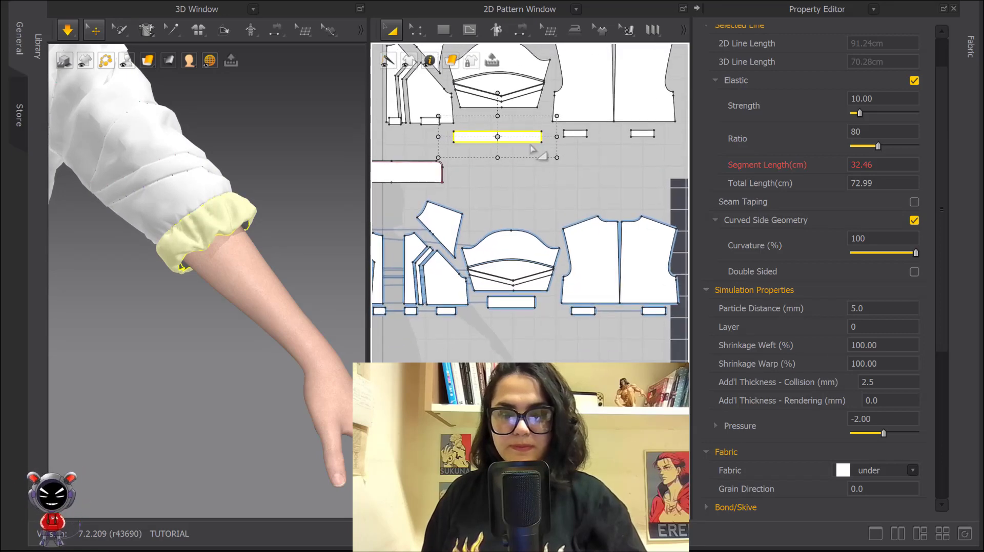
{"action": "left_click_drag", "start_coordinate": [551, 262], "coordinate": [554, 320]}
{"action": "scroll", "coordinate": [506, 320], "scroll_direction": "up", "scroll_amount": 8}
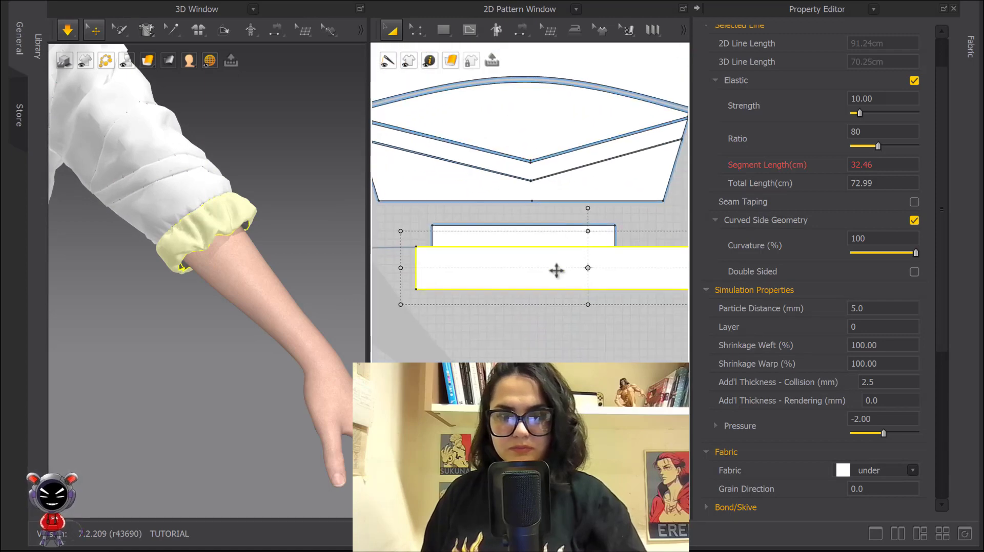
{"action": "left_click_drag", "start_coordinate": [555, 270], "coordinate": [571, 248]}
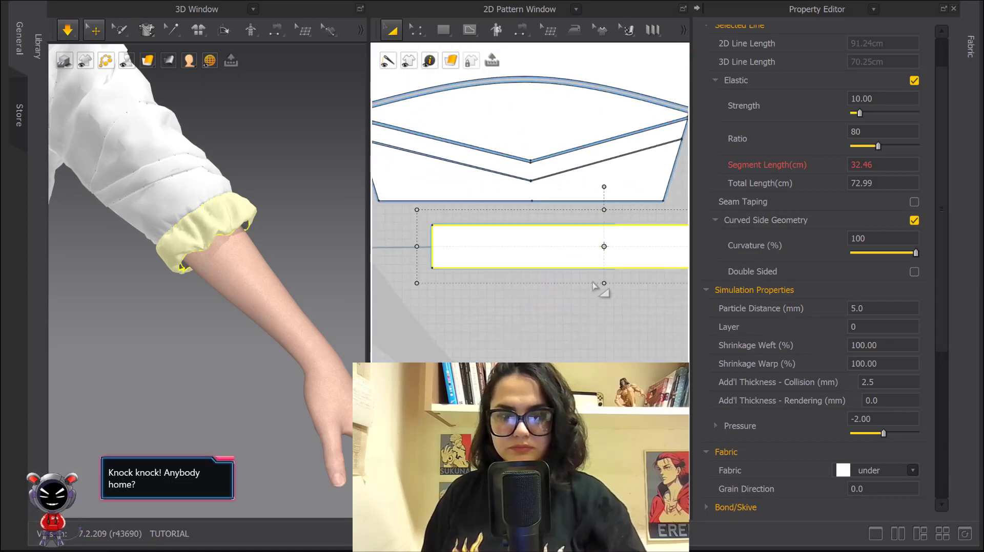
Step: Shift the outer cuff just below the inner cuff and shorten it to a 2D line length of about 87 cm
{"action": "scroll", "coordinate": [588, 287], "scroll_direction": "down", "scroll_amount": 4}
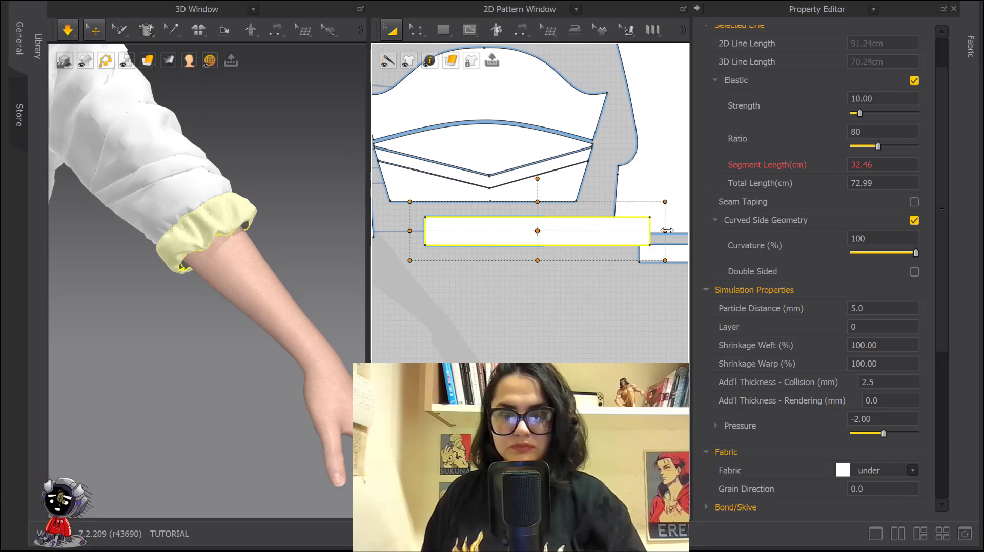
{"action": "left_click", "coordinate": [593, 288]}
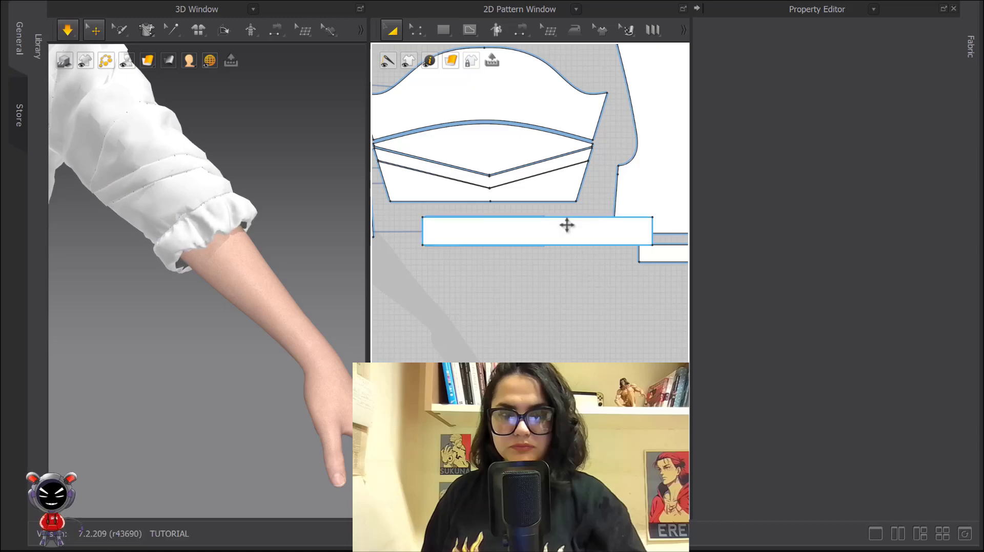
{"action": "mouse_move", "coordinate": [566, 224]}
{"action": "left_mouse_down"}
{"action": "mouse_move", "coordinate": [566, 153]}
{"action": "mouse_move", "coordinate": [568, 241]}
{"action": "left_mouse_up"}
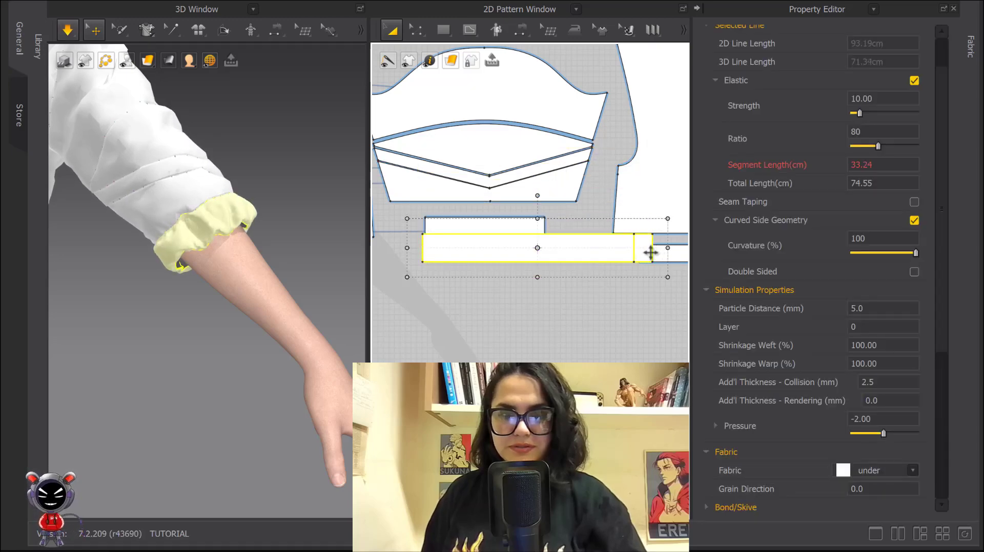
{"action": "left_click_drag", "start_coordinate": [651, 252], "coordinate": [638, 253]}
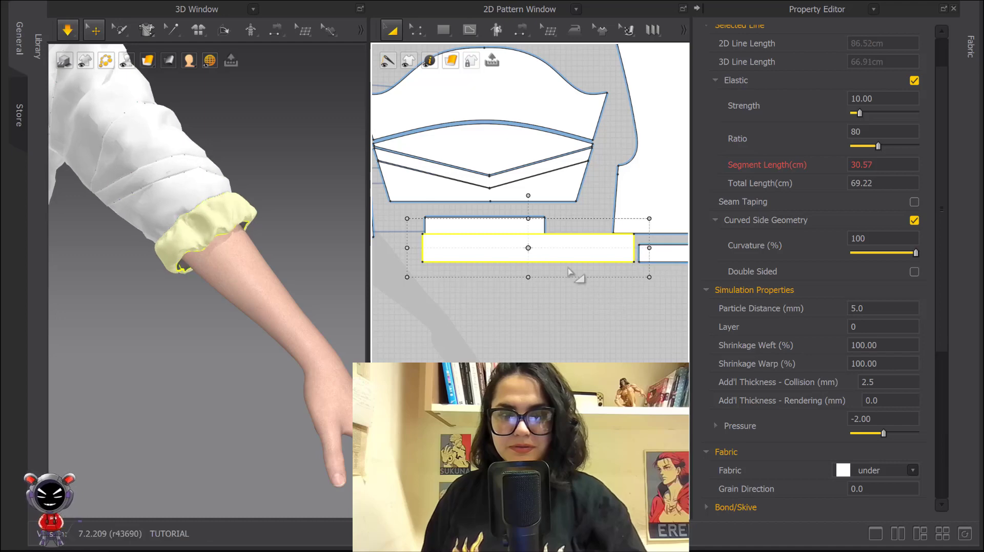
Step: Move the outer cuff pattern away from the inner cuff and place it below the matching sleeve in the upper pattern row
{"action": "left_click_drag", "start_coordinate": [564, 248], "coordinate": [557, 301]}
{"action": "key", "text": "Escape"}
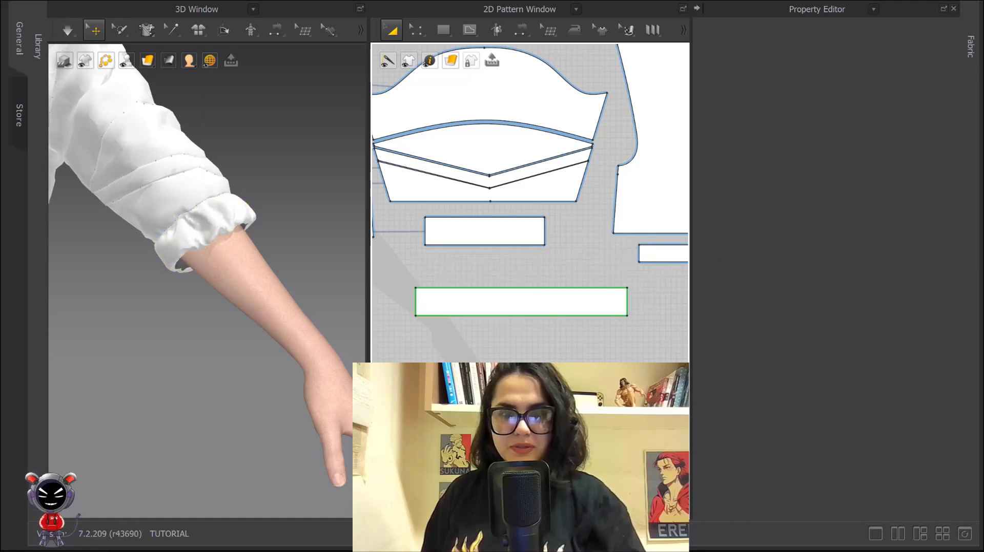
{"action": "scroll", "coordinate": [482, 179], "scroll_direction": "down", "scroll_amount": 3}
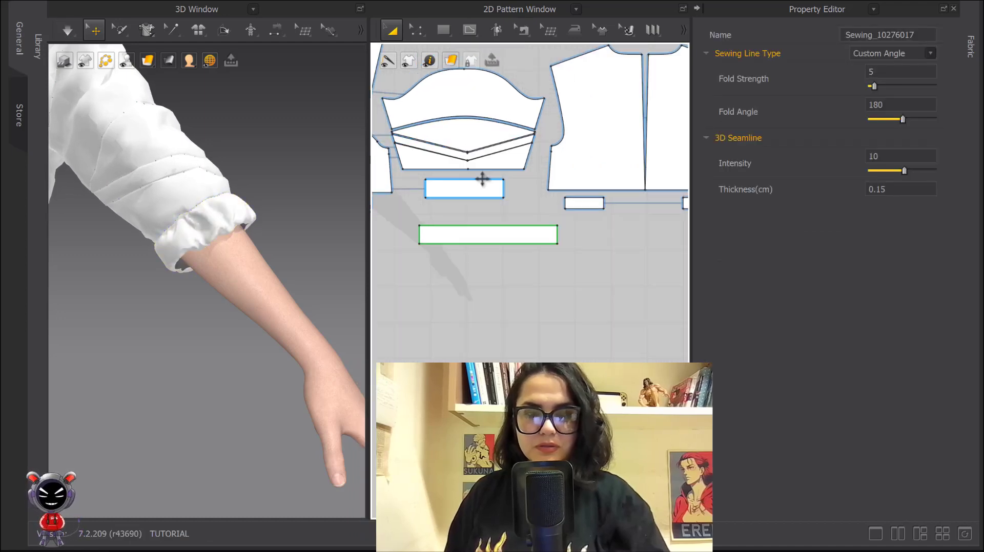
{"action": "middle_click_drag", "start_coordinate": [504, 215], "coordinate": [518, 351]}
{"action": "scroll", "coordinate": [538, 379], "scroll_direction": "down", "scroll_amount": 2}
{"action": "middle_click_drag", "start_coordinate": [560, 419], "coordinate": [520, 343]}
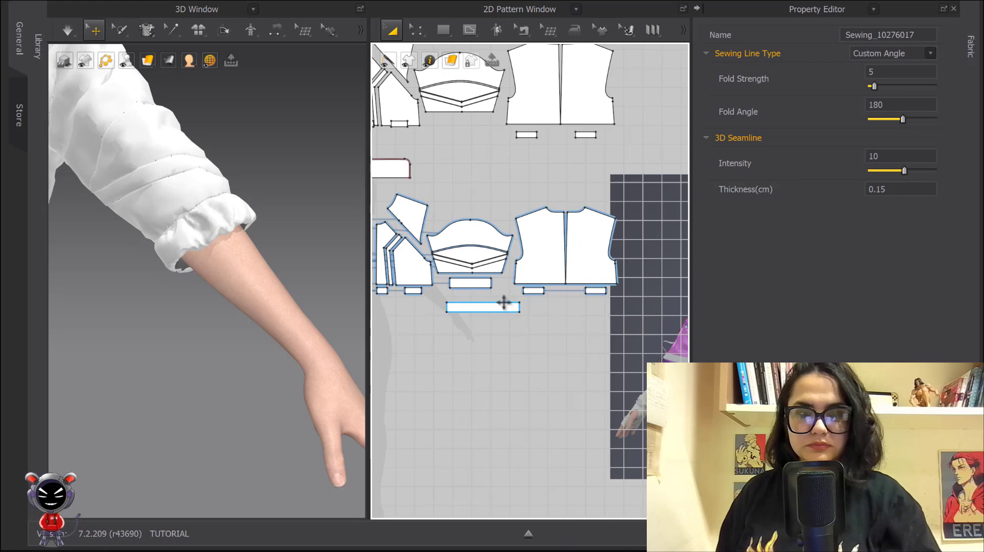
{"action": "left_click_drag", "start_coordinate": [504, 303], "coordinate": [485, 129]}
{"action": "scroll", "coordinate": [470, 237], "scroll_direction": "up", "scroll_amount": 3}
{"action": "middle_click_drag", "start_coordinate": [471, 237], "coordinate": [514, 301]}
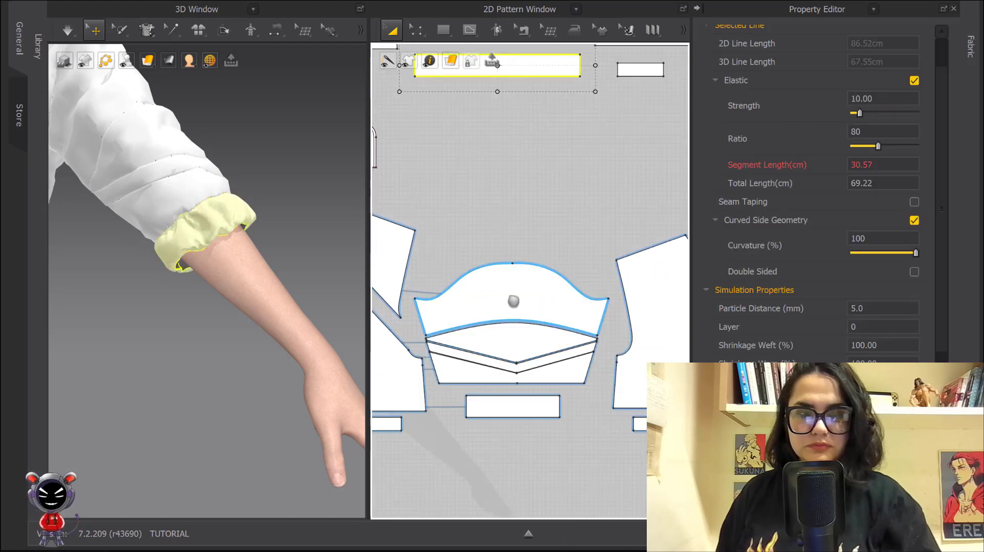
Step: Narrow the inner cuff to a 2D line length of about 49 cm, enable its elastic and simulate the sleeve
{"action": "left_click", "coordinate": [514, 320]}
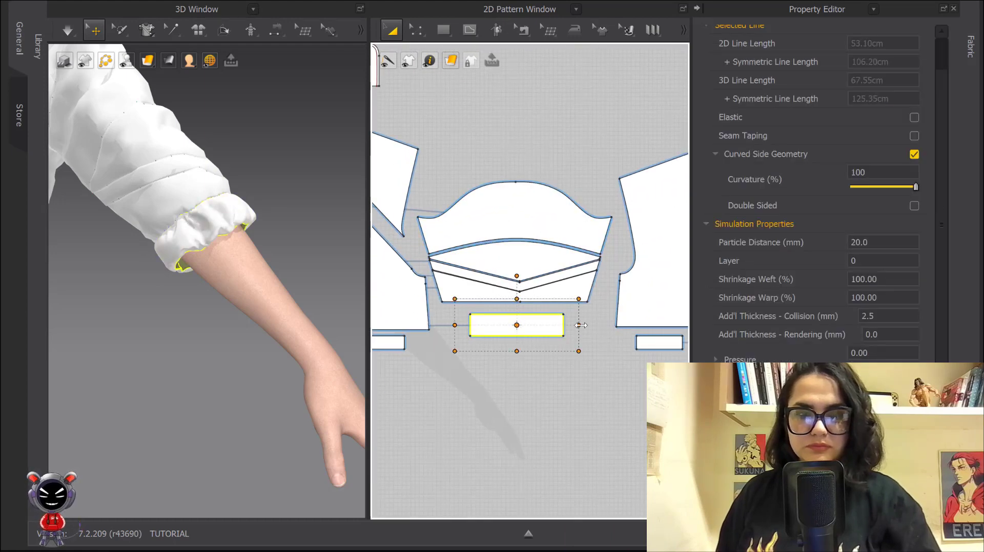
{"action": "left_click_drag", "start_coordinate": [581, 325], "coordinate": [574, 352]}
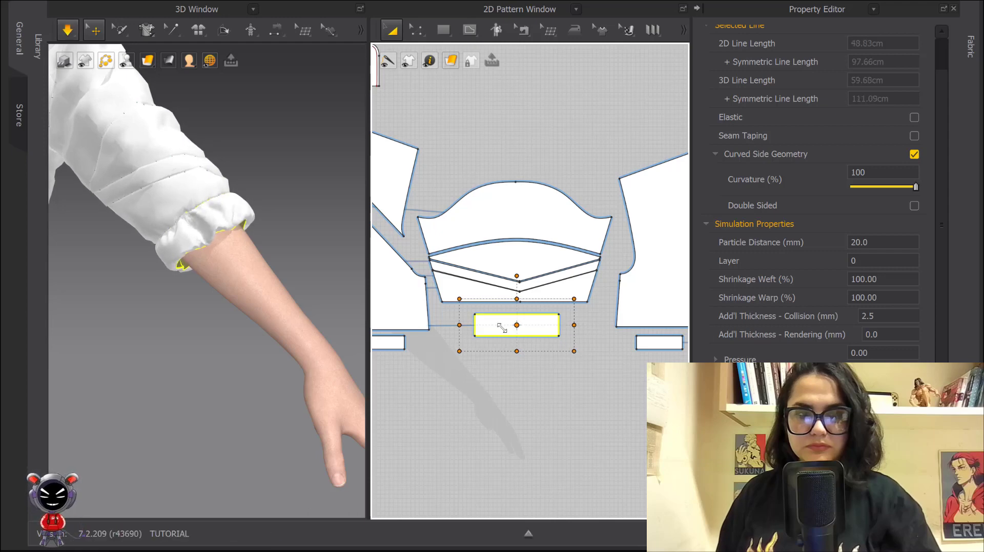
{"action": "key", "text": "space"}
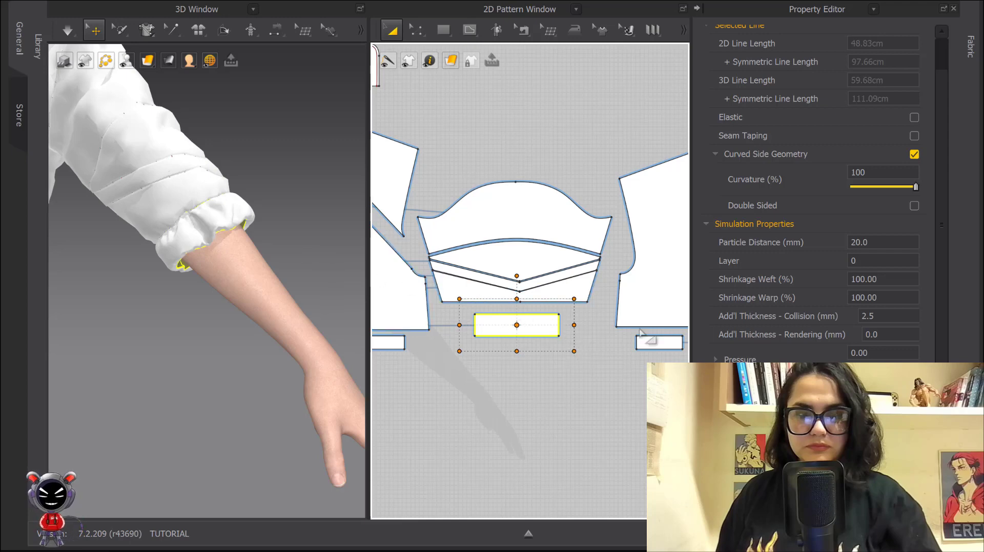
{"action": "left_click", "coordinate": [914, 118]}
{"action": "key", "text": "space"}
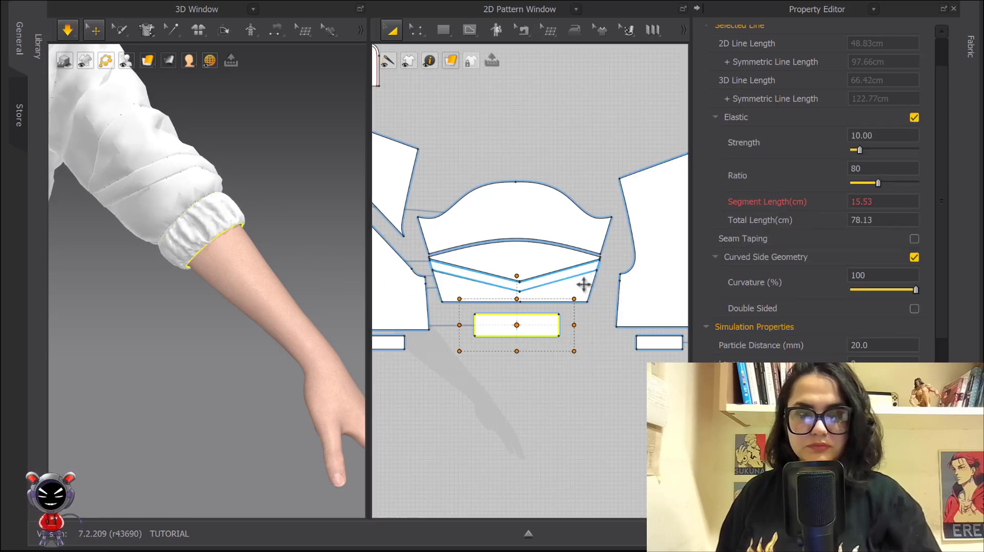
{"action": "left_click", "coordinate": [585, 156]}
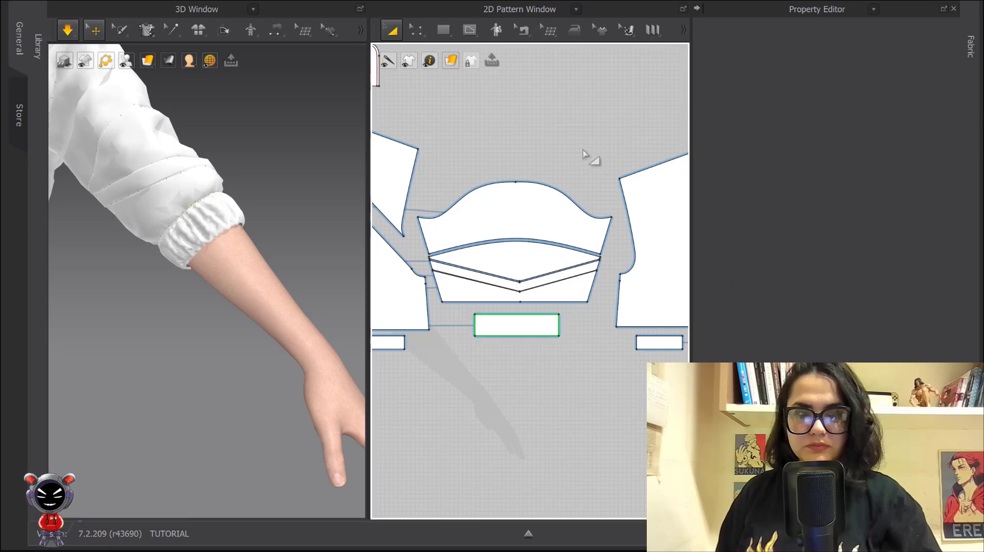
Step: Set the inner cuff's elastic strength to 16.10, simulate, and widen the cuff to a 2D line length of about 51 cm
{"action": "left_click", "coordinate": [515, 324]}
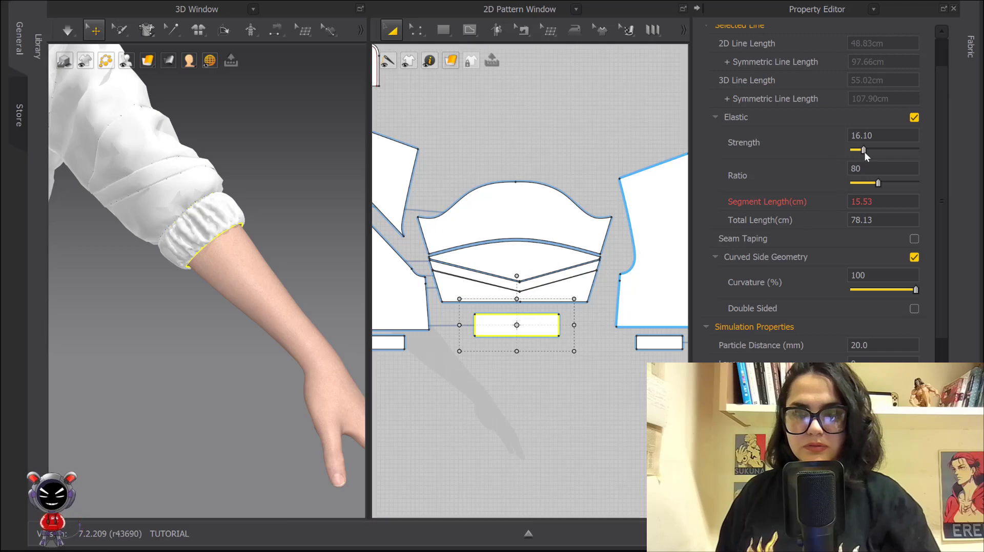
{"action": "key", "text": "space"}
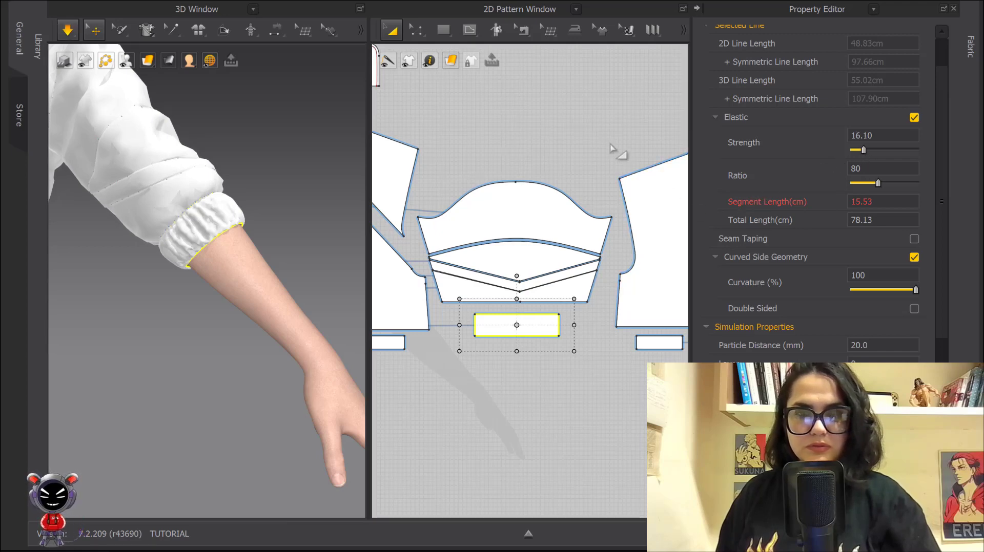
{"action": "left_click", "coordinate": [612, 149]}
{"action": "key", "text": "space"}
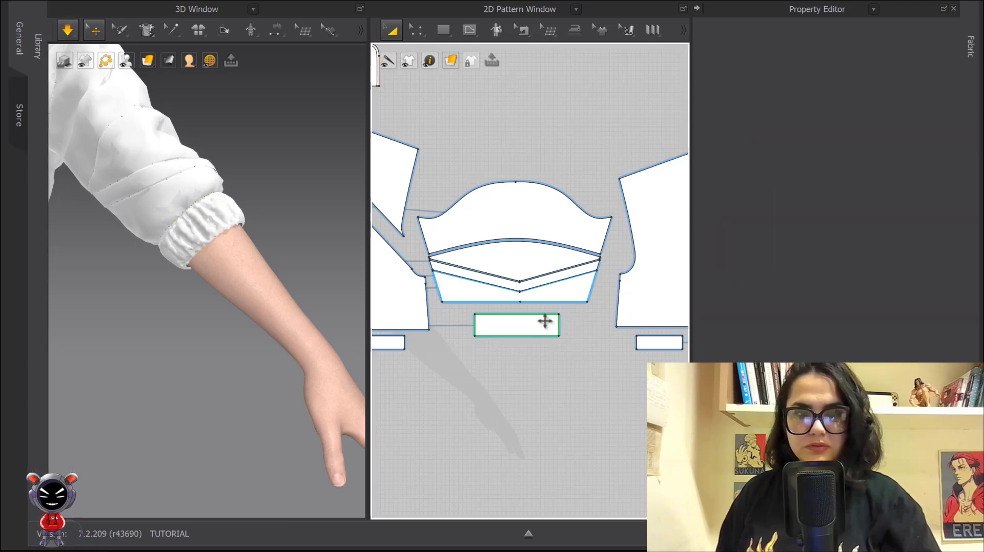
{"action": "left_click", "coordinate": [543, 324]}
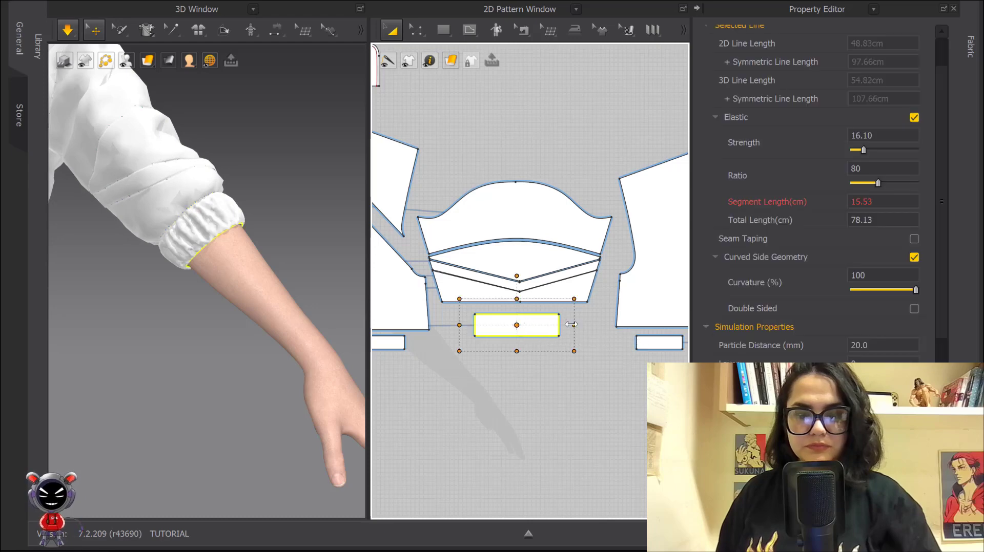
{"action": "left_click_drag", "start_coordinate": [574, 325], "coordinate": [578, 331]}
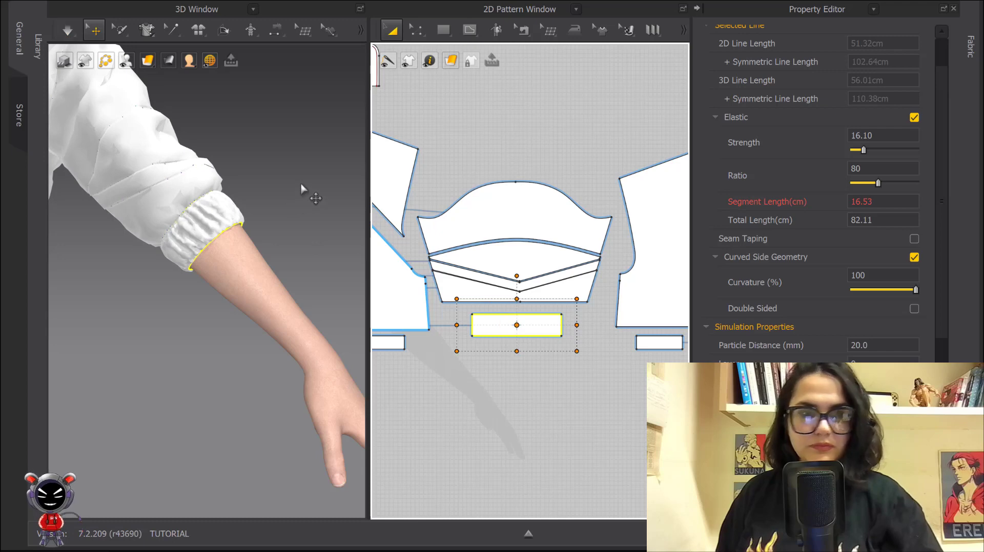
Step: Delete the old, non-elastic outer cuff that belongs to the opposite sleeve in the upper pattern row
{"action": "scroll", "coordinate": [317, 200], "scroll_direction": "down", "scroll_amount": 10}
{"action": "scroll", "coordinate": [488, 218], "scroll_direction": "down", "scroll_amount": 3}
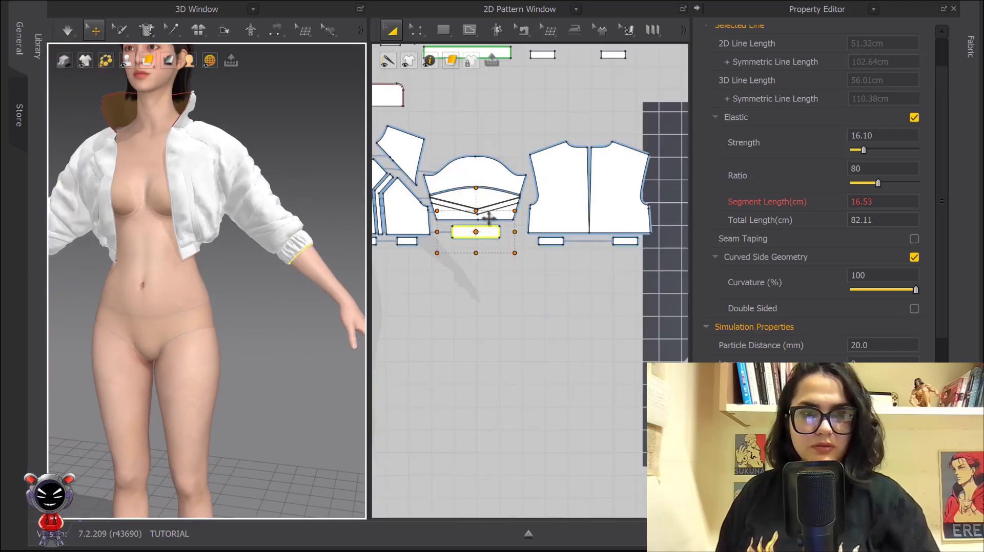
{"action": "middle_click_drag", "start_coordinate": [489, 219], "coordinate": [663, 345]}
{"action": "scroll", "coordinate": [437, 145], "scroll_direction": "down", "scroll_amount": 3}
{"action": "middle_click_drag", "start_coordinate": [482, 218], "coordinate": [538, 216]}
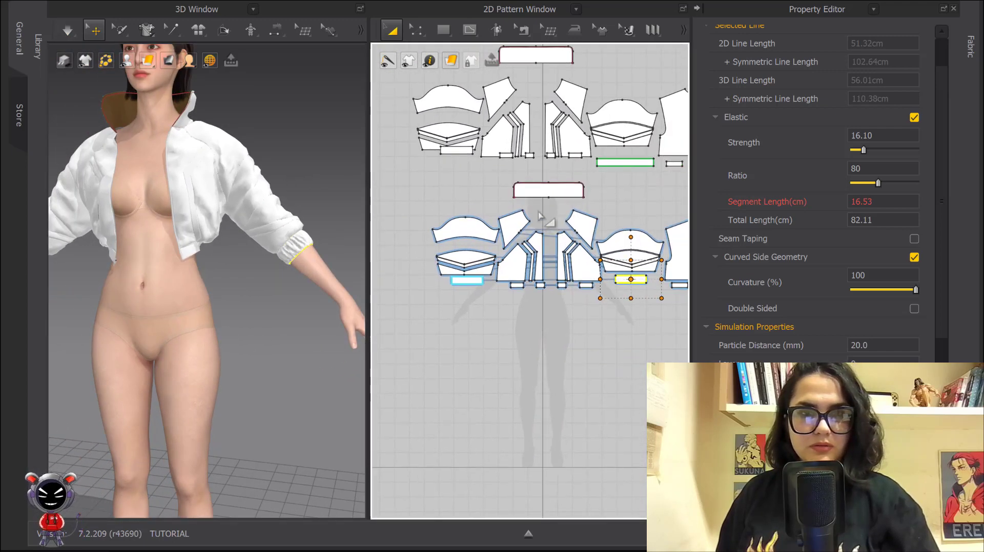
{"action": "left_click_drag", "start_coordinate": [453, 148], "coordinate": [617, 177]}
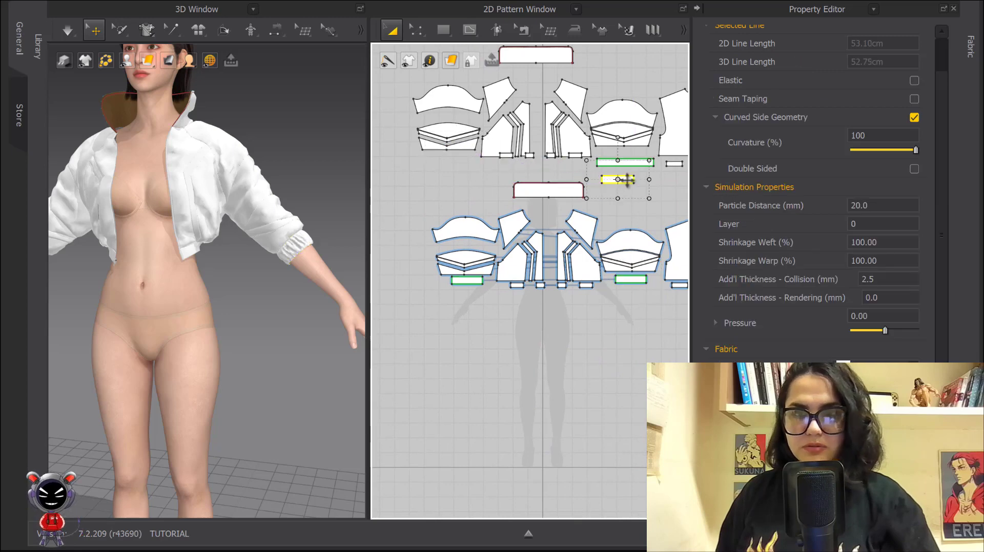
{"action": "scroll", "coordinate": [617, 177], "scroll_direction": "up", "scroll_amount": 3}
{"action": "scroll", "coordinate": [633, 187], "scroll_direction": "down", "scroll_amount": 4}
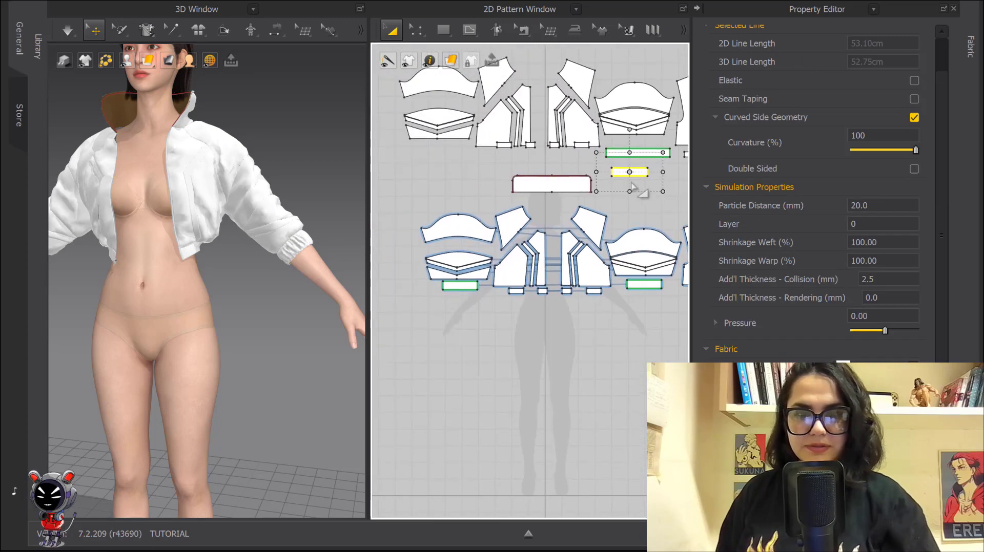
{"action": "left_click_drag", "start_coordinate": [626, 170], "coordinate": [464, 159]}
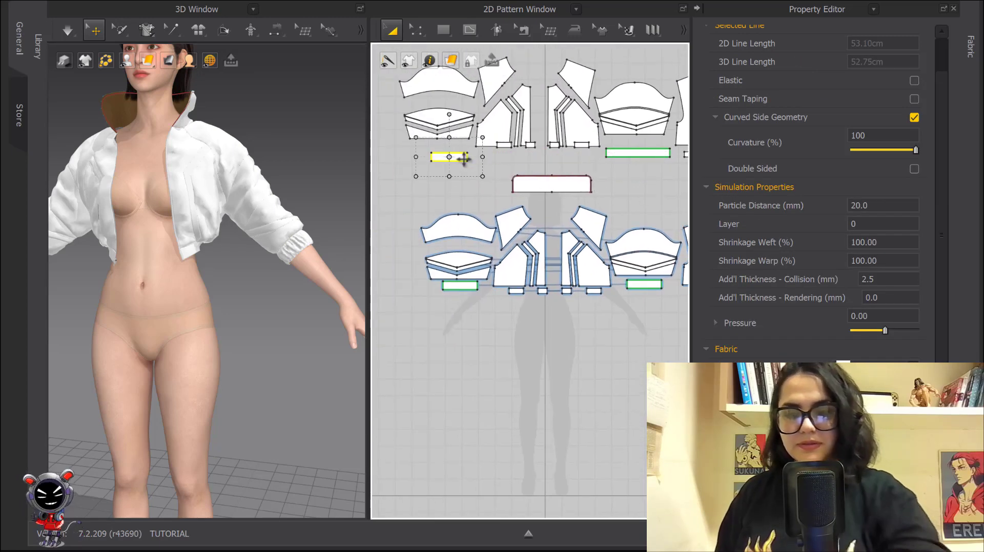
{"action": "left_click", "coordinate": [605, 159]}
{"action": "left_click", "coordinate": [637, 153]}
{"action": "left_click", "coordinate": [438, 157]}
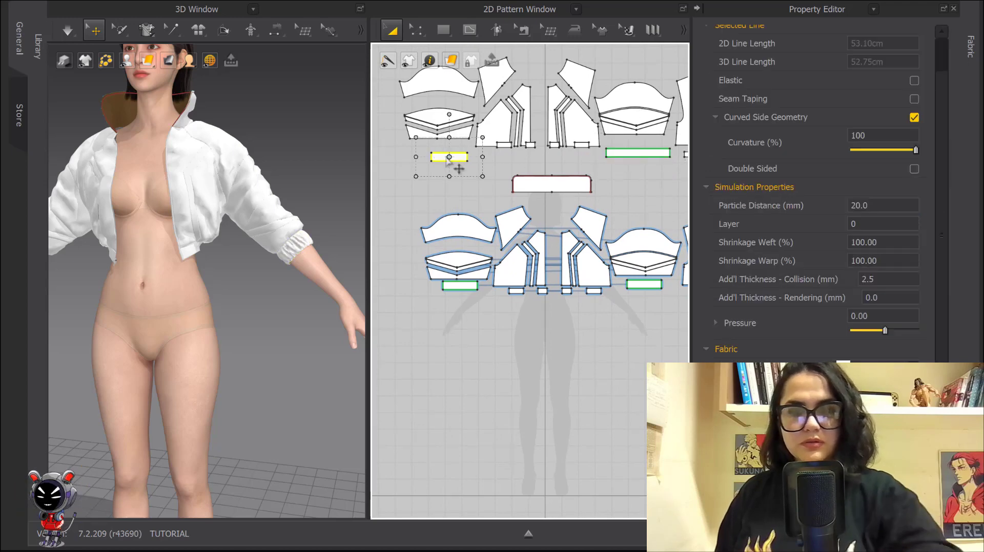
{"action": "key", "text": "Delete"}
Step: Create a symmetric copy of the elastic outer cuff below the opposite sleeve and simulate it on the avatar's arm while pulling the garment
{"action": "left_click", "coordinate": [632, 154]}
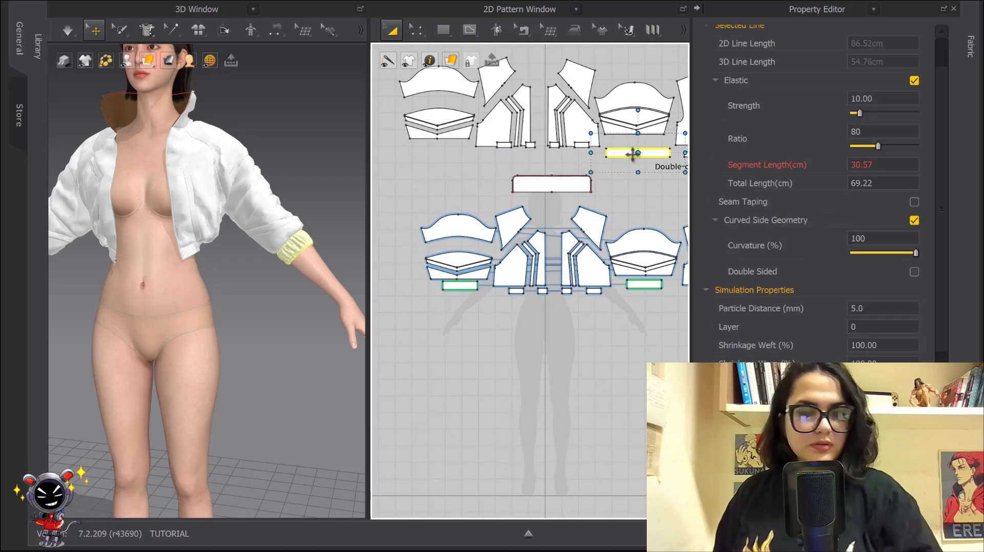
{"action": "key", "text": "ctrl+d"}
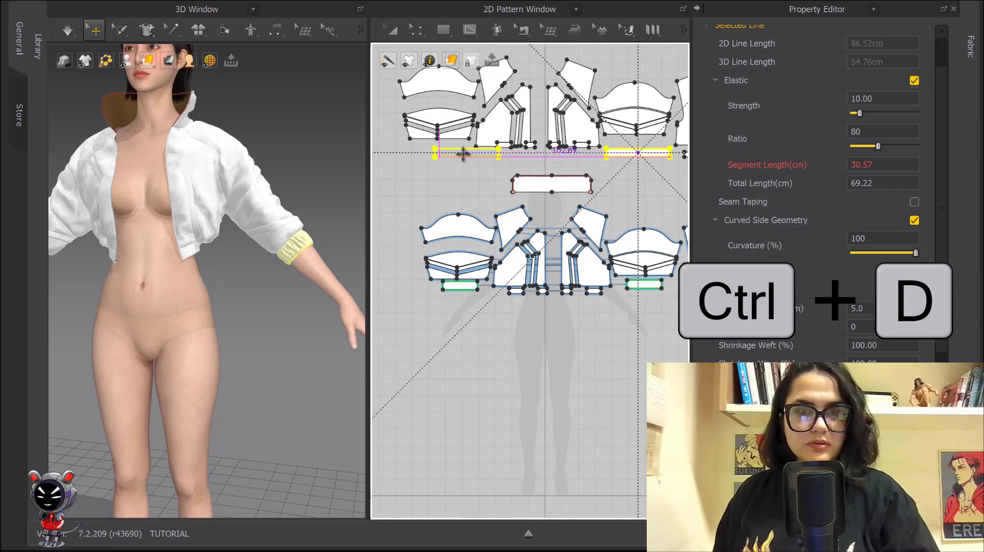
{"action": "scroll", "coordinate": [267, 202], "scroll_direction": "up", "scroll_amount": 2}
{"action": "right_click_drag", "start_coordinate": [169, 225], "coordinate": [231, 237]}
{"action": "scroll", "coordinate": [227, 246], "scroll_direction": "down", "scroll_amount": 4}
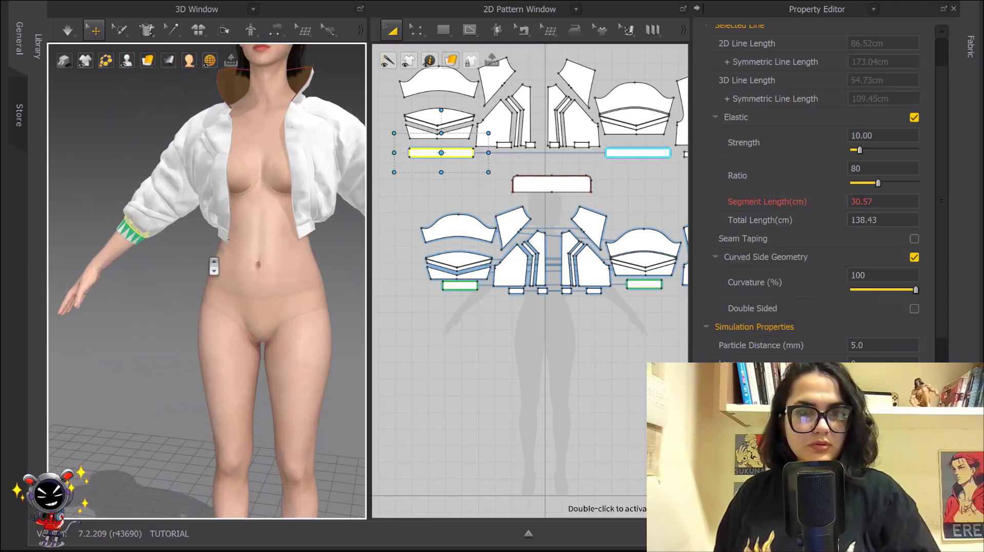
{"action": "middle_click_drag", "start_coordinate": [213, 268], "coordinate": [277, 210]}
{"action": "key", "text": "space"}
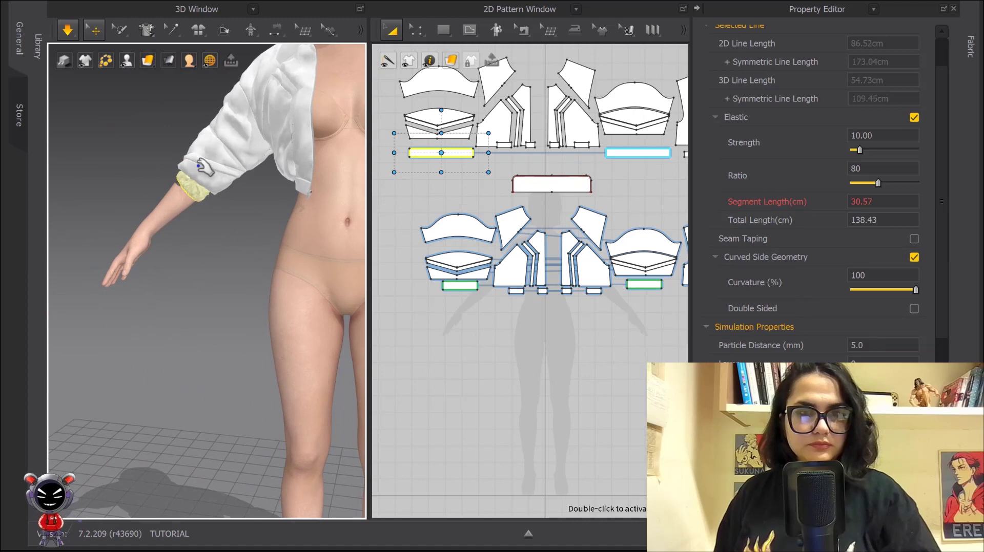
{"action": "left_click_drag", "start_coordinate": [195, 150], "coordinate": [203, 137]}
{"action": "left_click", "coordinate": [214, 194]}
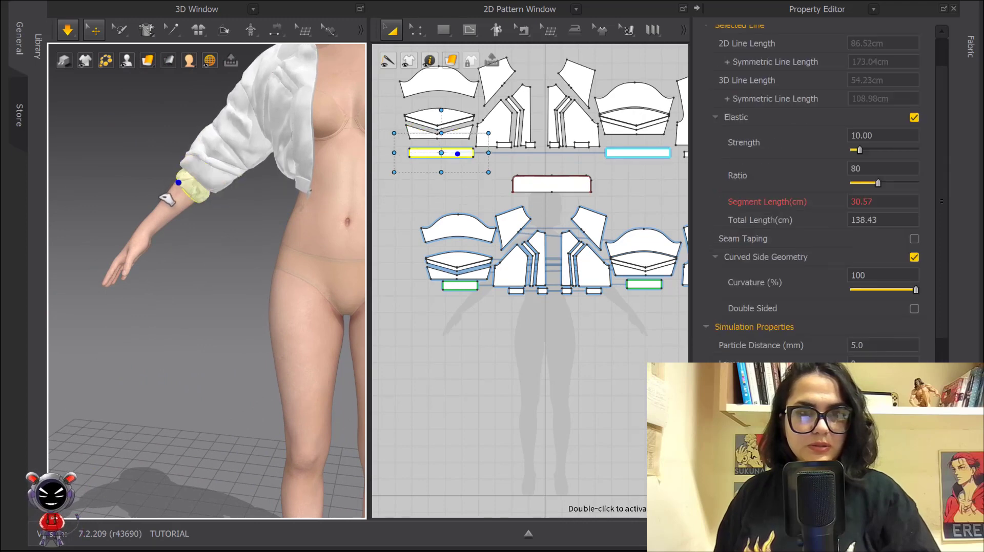
Step: Examine the waistband at the jacket's back in 3D and look over the corresponding pieces in the pattern layout
{"action": "scroll", "coordinate": [217, 195], "scroll_direction": "down", "scroll_amount": 5}
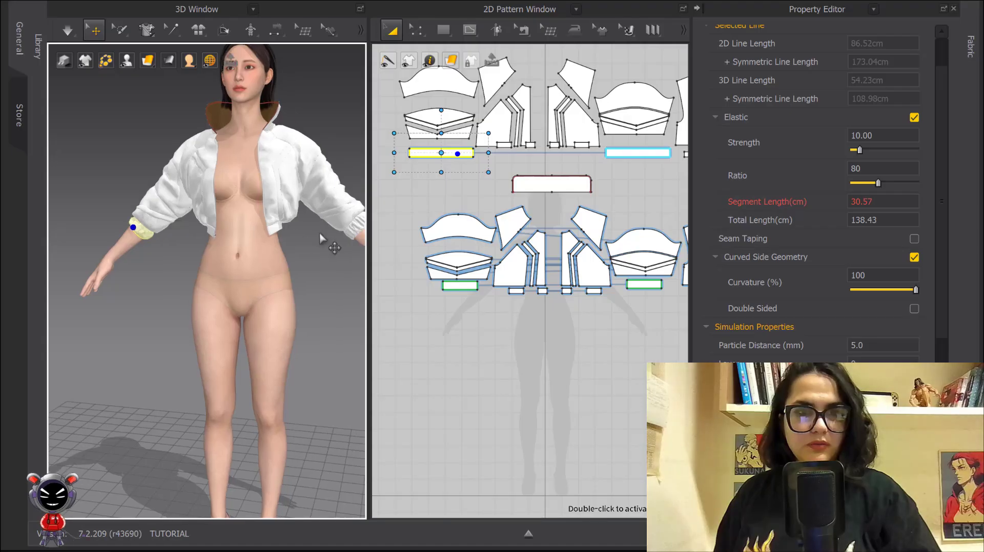
{"action": "scroll", "coordinate": [330, 235], "scroll_direction": "up", "scroll_amount": 3}
{"action": "scroll", "coordinate": [253, 242], "scroll_direction": "down", "scroll_amount": 3}
{"action": "right_click_drag", "start_coordinate": [264, 236], "coordinate": [120, 215]}
{"action": "right_click_drag", "start_coordinate": [351, 254], "coordinate": [184, 226]}
{"action": "scroll", "coordinate": [183, 226], "scroll_direction": "up", "scroll_amount": 3}
{"action": "scroll", "coordinate": [284, 278], "scroll_direction": "up", "scroll_amount": 1}
{"action": "middle_click_drag", "start_coordinate": [241, 121], "coordinate": [225, 253]}
{"action": "scroll", "coordinate": [284, 277], "scroll_direction": "up", "scroll_amount": 1}
{"action": "left_click", "coordinate": [175, 257]}
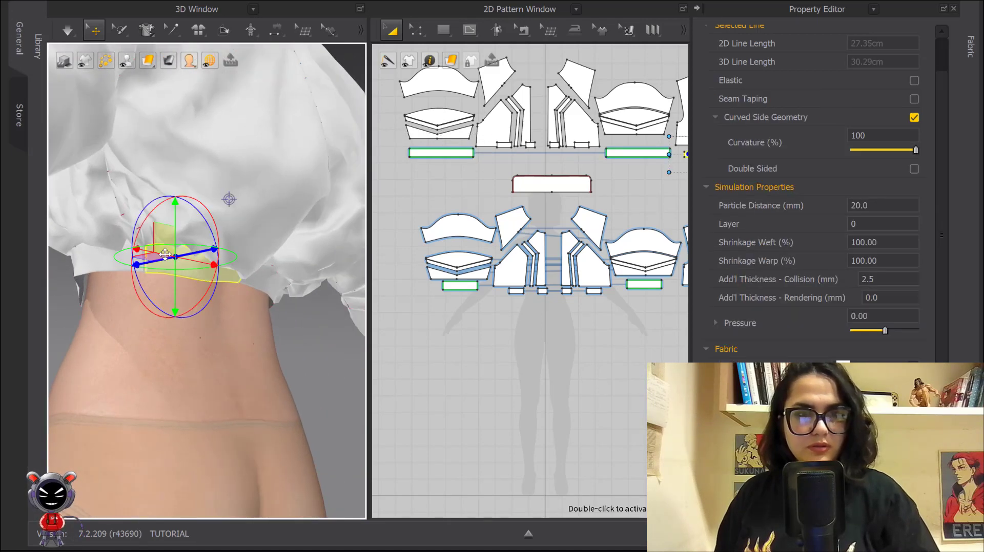
{"action": "scroll", "coordinate": [493, 237], "scroll_direction": "down", "scroll_amount": 3}
{"action": "middle_click_drag", "start_coordinate": [494, 237], "coordinate": [504, 269]}
{"action": "scroll", "coordinate": [637, 235], "scroll_direction": "up", "scroll_amount": 5}
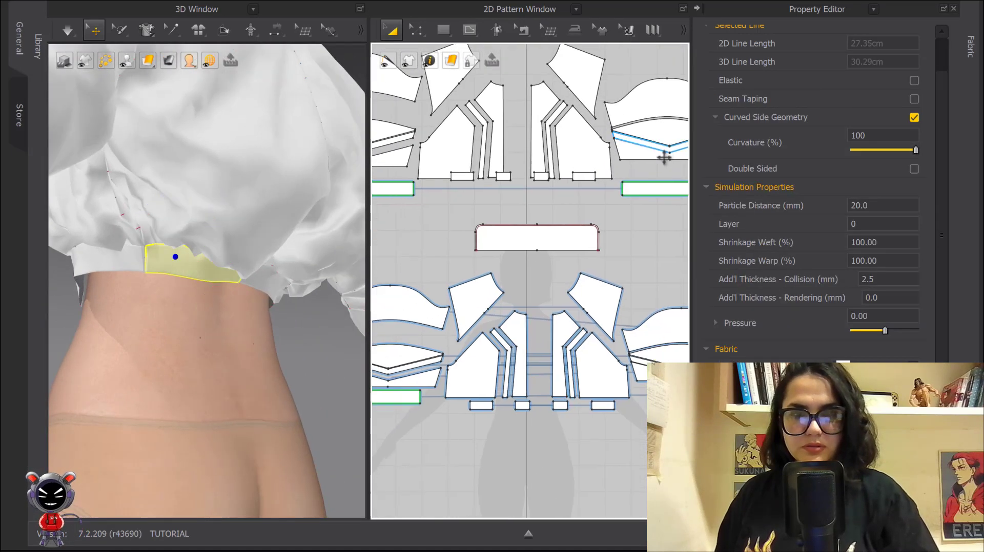
{"action": "scroll", "coordinate": [656, 169], "scroll_direction": "down", "scroll_amount": 3}
{"action": "left_click", "coordinate": [612, 174]}
{"action": "middle_click_drag", "start_coordinate": [626, 193], "coordinate": [606, 203]}
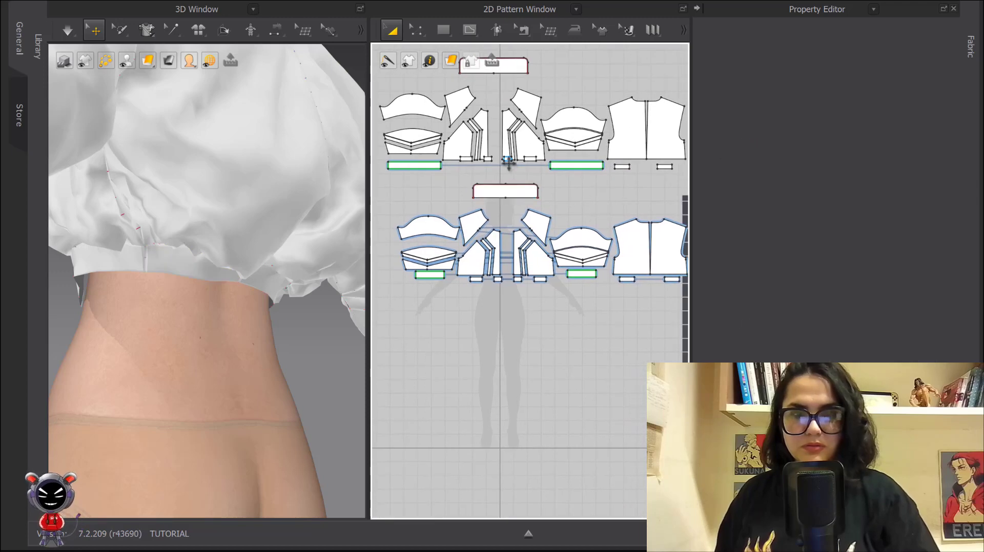
Step: Move one wide and both narrow front waistband pieces in the upper row down, clear of the front panels they overlap
{"action": "scroll", "coordinate": [508, 161], "scroll_direction": "up", "scroll_amount": 4}
{"action": "scroll", "coordinate": [527, 145], "scroll_direction": "up", "scroll_amount": 3}
{"action": "left_click_drag", "start_coordinate": [509, 145], "coordinate": [461, 180]}
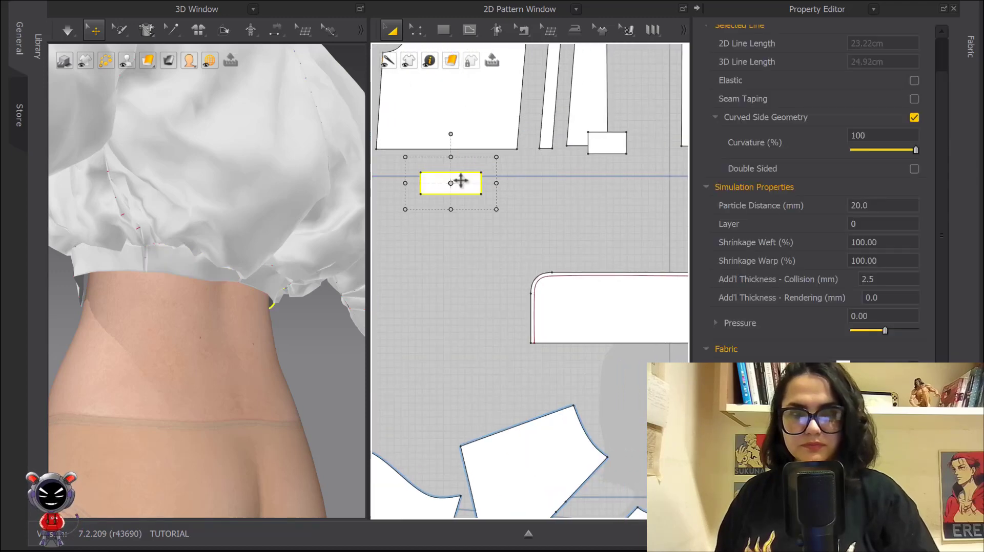
{"action": "left_click_drag", "start_coordinate": [598, 142], "coordinate": [579, 185]}
{"action": "middle_click_drag", "start_coordinate": [579, 185], "coordinate": [466, 152]}
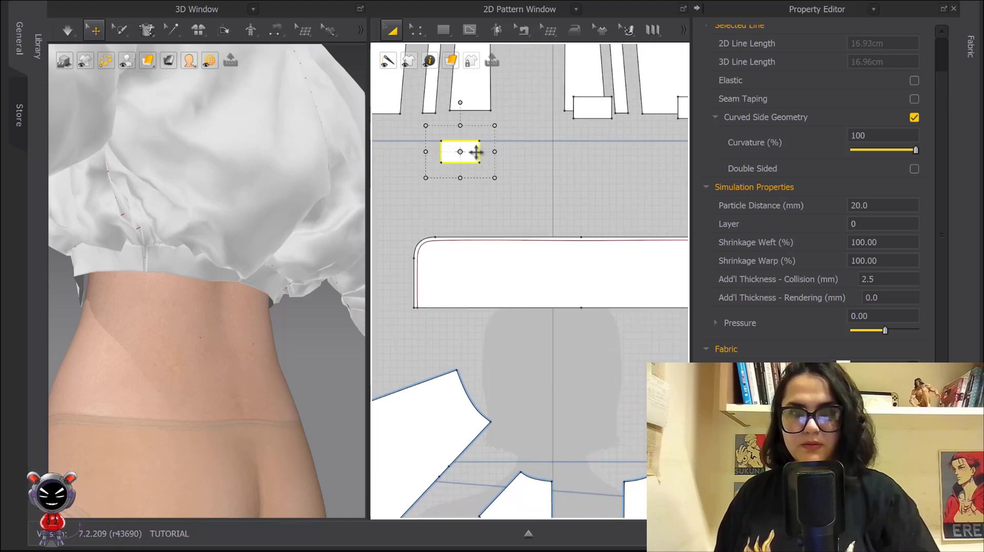
{"action": "left_click_drag", "start_coordinate": [595, 106], "coordinate": [582, 146]}
{"action": "middle_click_drag", "start_coordinate": [584, 159], "coordinate": [558, 182]}
Step: Examine the narrow front waistband piece on the avatar and find the waistband piece still overlapping its front panel in the layout
{"action": "right_click_drag", "start_coordinate": [207, 237], "coordinate": [149, 255]}
{"action": "scroll", "coordinate": [223, 247], "scroll_direction": "down", "scroll_amount": 2}
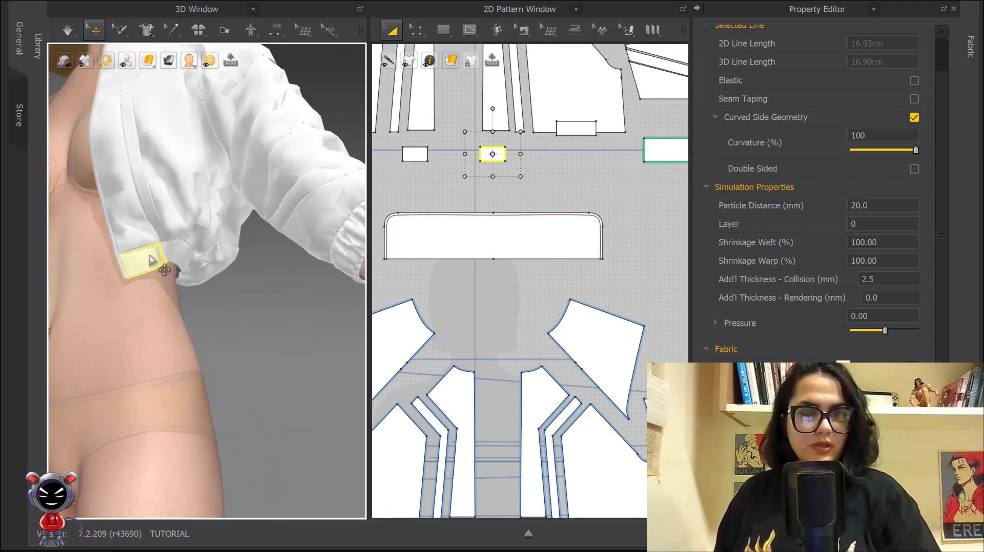
{"action": "scroll", "coordinate": [146, 255], "scroll_direction": "up", "scroll_amount": 3}
{"action": "middle_click_drag", "start_coordinate": [145, 255], "coordinate": [194, 245]}
{"action": "scroll", "coordinate": [567, 213], "scroll_direction": "down", "scroll_amount": 5}
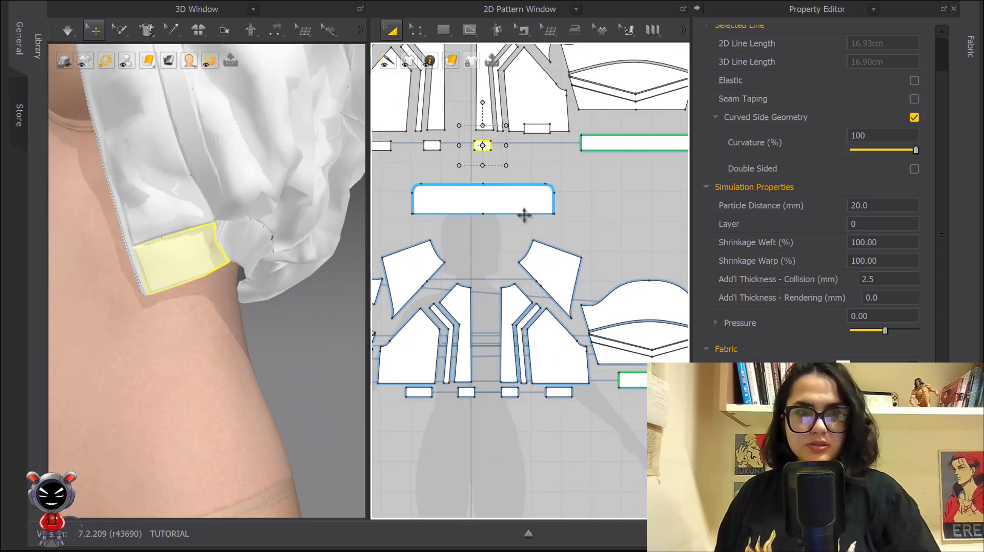
{"action": "middle_click_drag", "start_coordinate": [430, 156], "coordinate": [517, 155]}
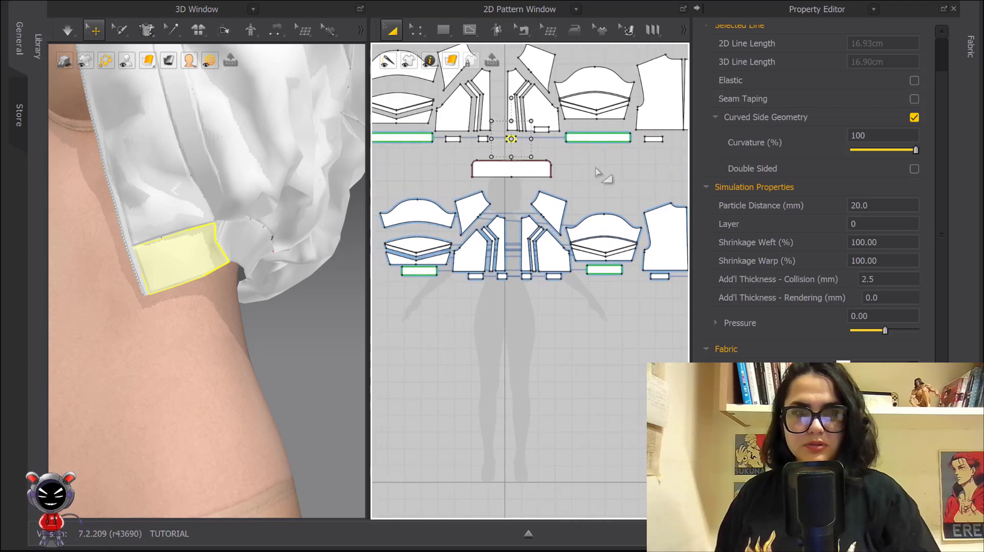
{"action": "left_click", "coordinate": [520, 153]}
{"action": "scroll", "coordinate": [544, 154], "scroll_direction": "up", "scroll_amount": 4}
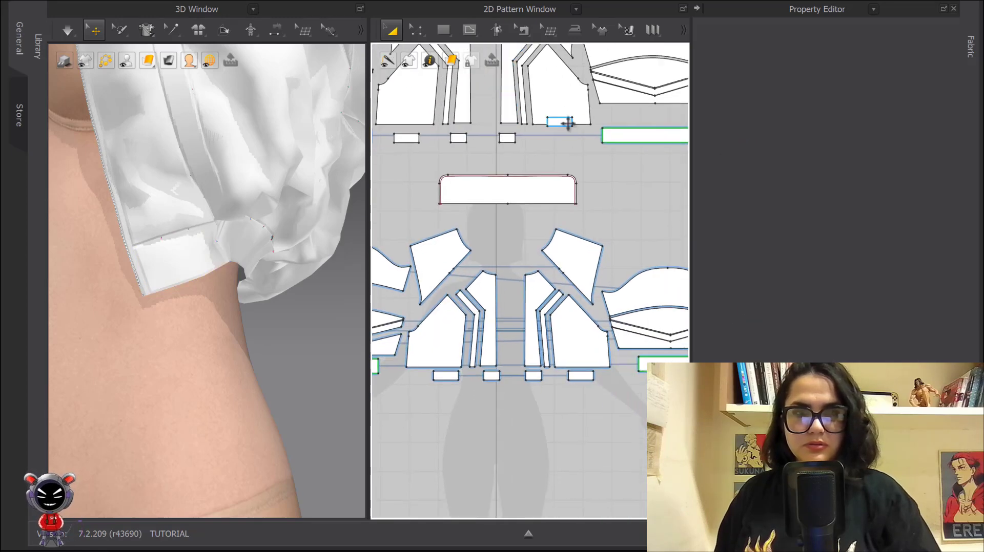
Step: Move the remaining wide front waistband piece in the upper row down, clear of the front panel, and line it up with its neighbours
{"action": "left_click_drag", "start_coordinate": [568, 123], "coordinate": [569, 143]}
{"action": "scroll", "coordinate": [573, 156], "scroll_direction": "down", "scroll_amount": 2}
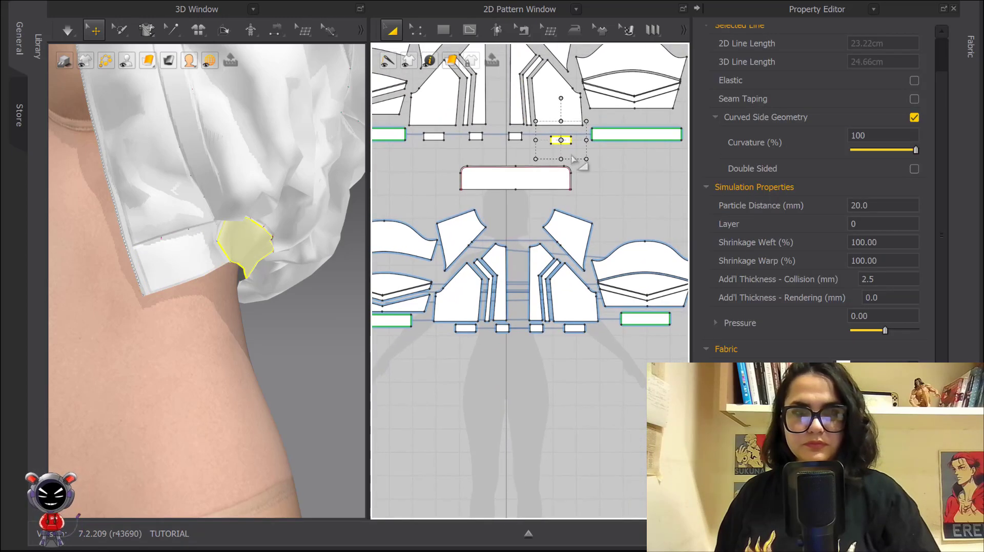
{"action": "scroll", "coordinate": [496, 131], "scroll_direction": "up", "scroll_amount": 4}
{"action": "left_click", "coordinate": [611, 145]}
{"action": "left_click_drag", "start_coordinate": [649, 148], "coordinate": [650, 143]}
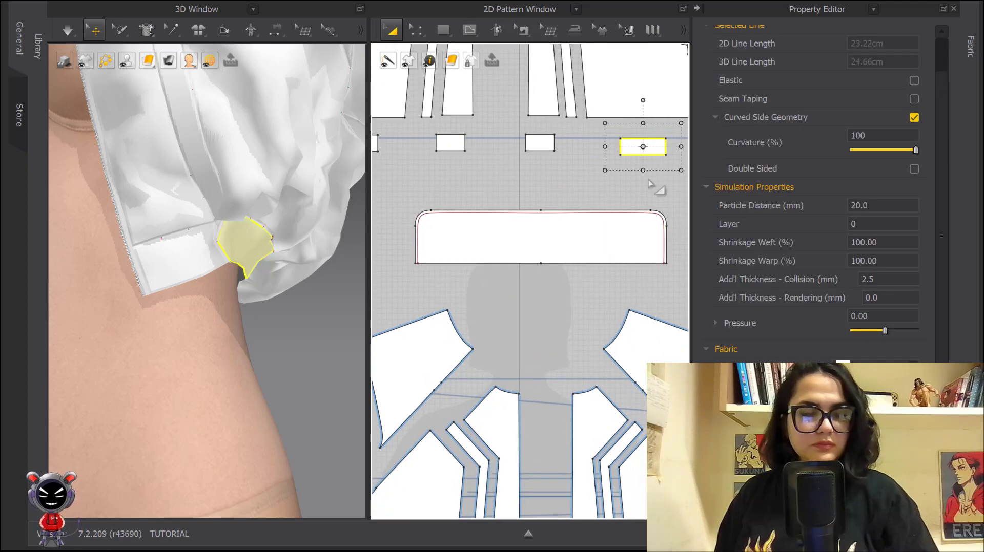
{"action": "left_click", "coordinate": [650, 183]}
Step: Hide the property editor, maximize the 2D pattern window and bring both rows of waistband pieces into view
{"action": "left_click", "coordinate": [698, 8]}
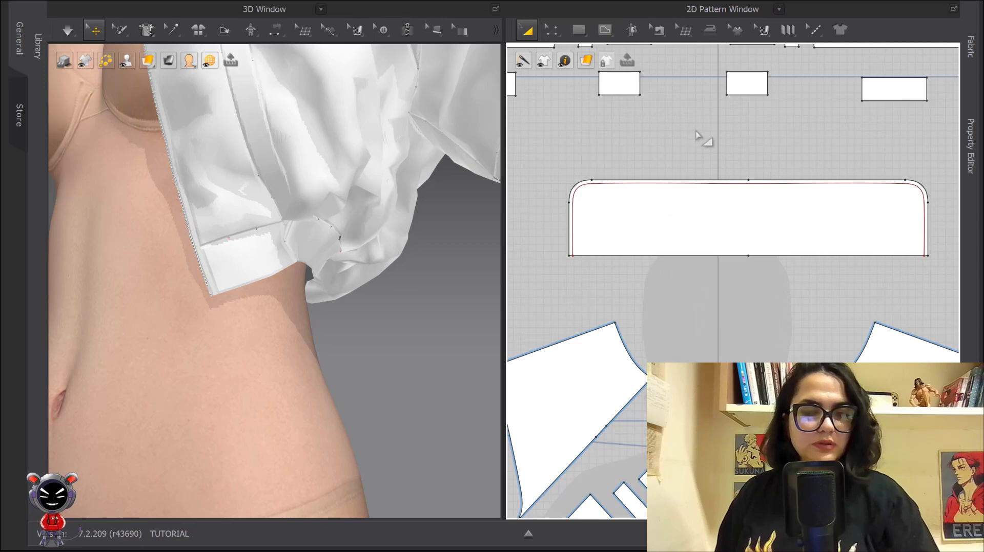
{"action": "key", "text": "alt+w"}
{"action": "scroll", "coordinate": [694, 134], "scroll_direction": "down", "scroll_amount": 5}
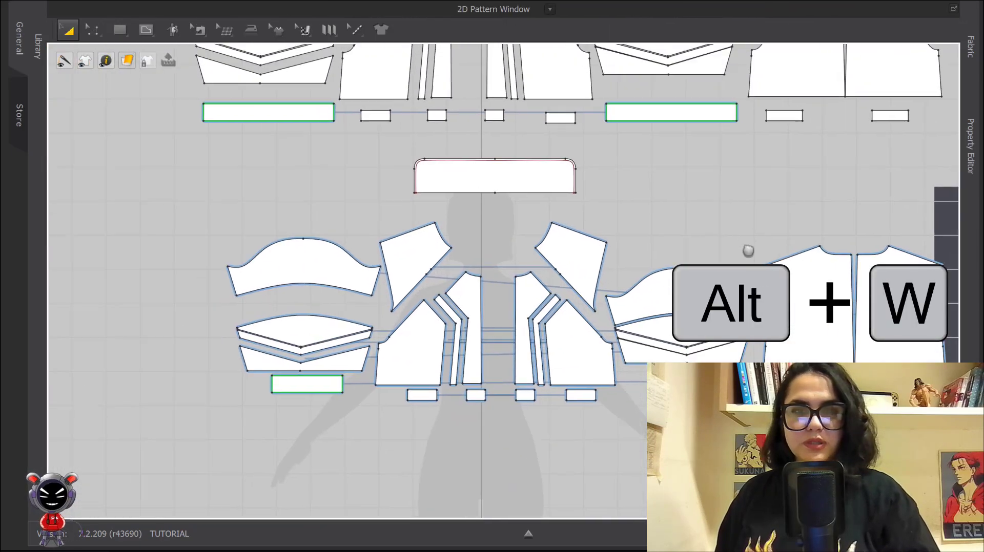
{"action": "middle_click_drag", "start_coordinate": [665, 212], "coordinate": [669, 242]}
Step: Add 4 internal lines between the long edges of the left wide front waistband piece in the upper row with Offset as Internal Line along Curved
{"action": "key", "text": "z"}
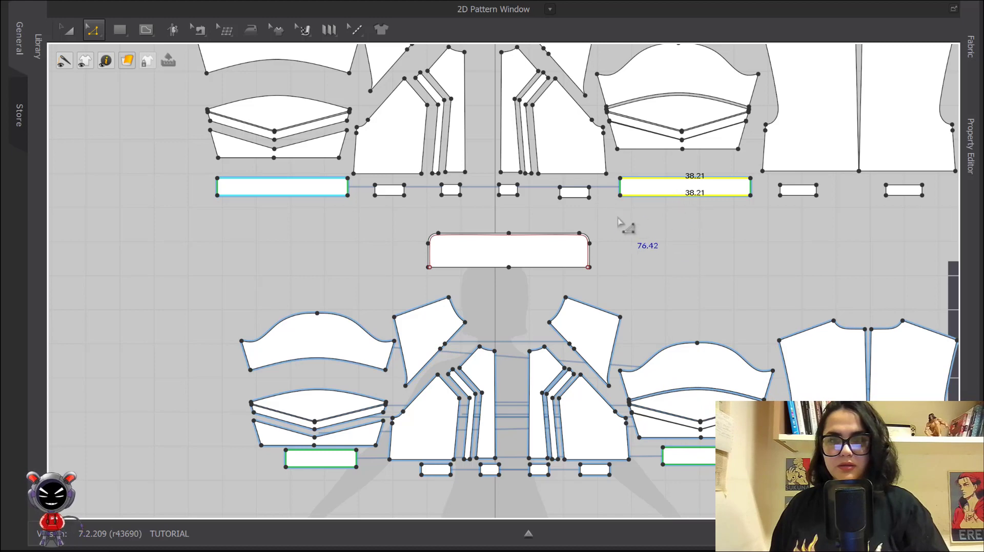
{"action": "scroll", "coordinate": [618, 220], "scroll_direction": "up", "scroll_amount": 5}
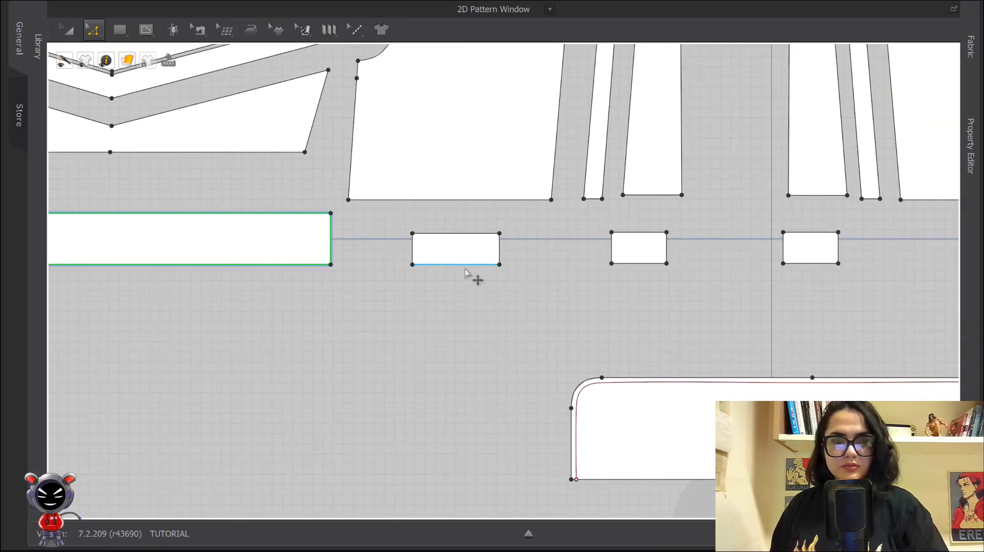
{"action": "right_click", "coordinate": [463, 235]}
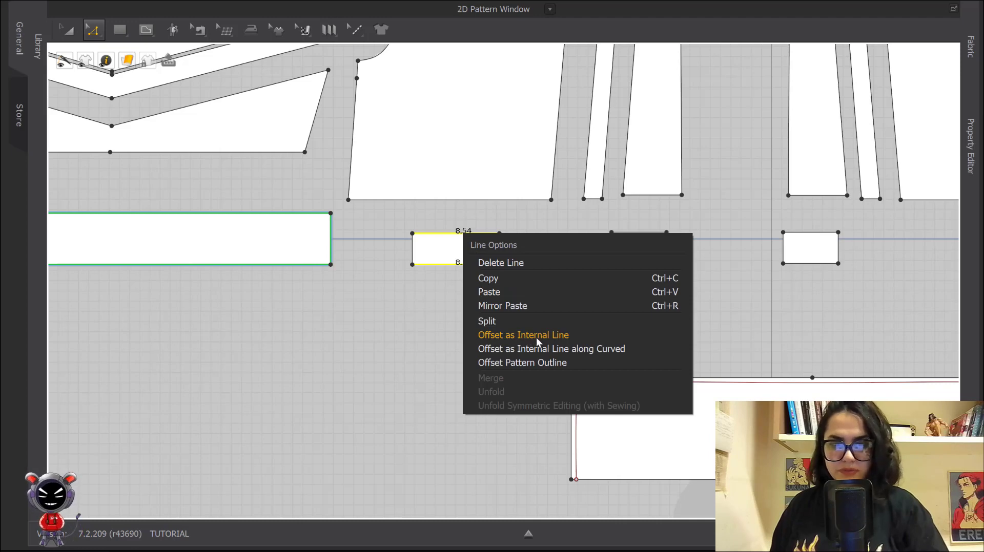
{"action": "left_click", "coordinate": [551, 351]}
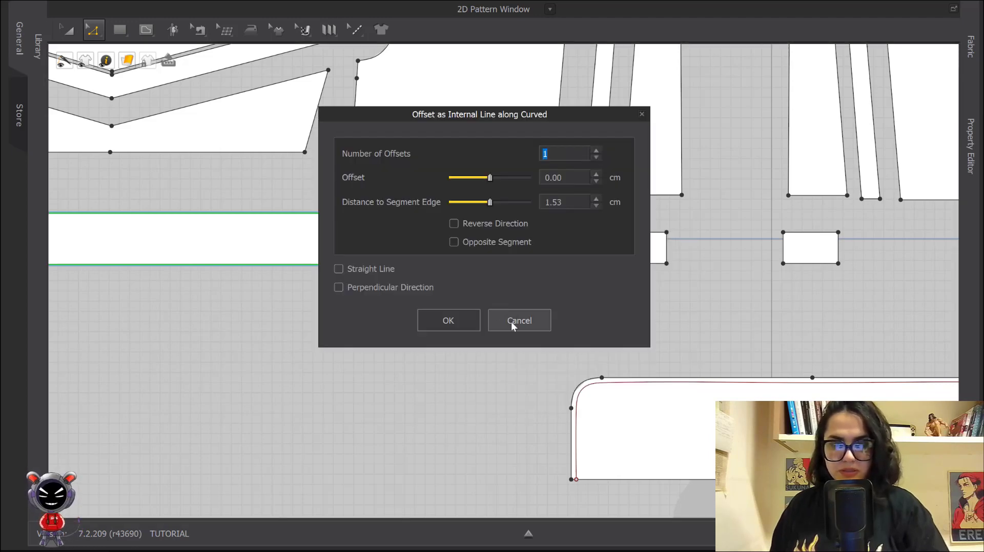
{"action": "left_click_drag", "start_coordinate": [573, 121], "coordinate": [415, 119]}
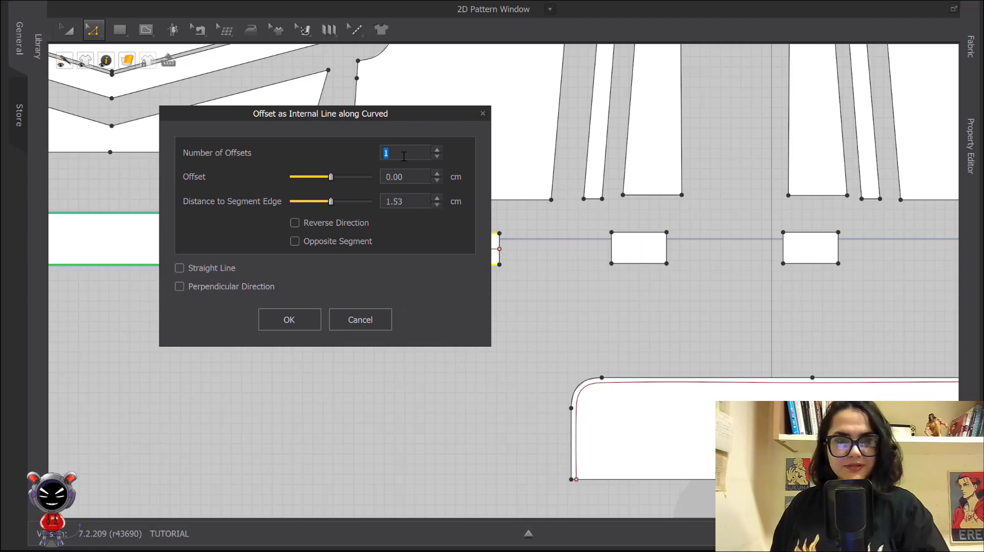
{"action": "type", "text": "4"}
{"action": "left_click", "coordinate": [302, 316]}
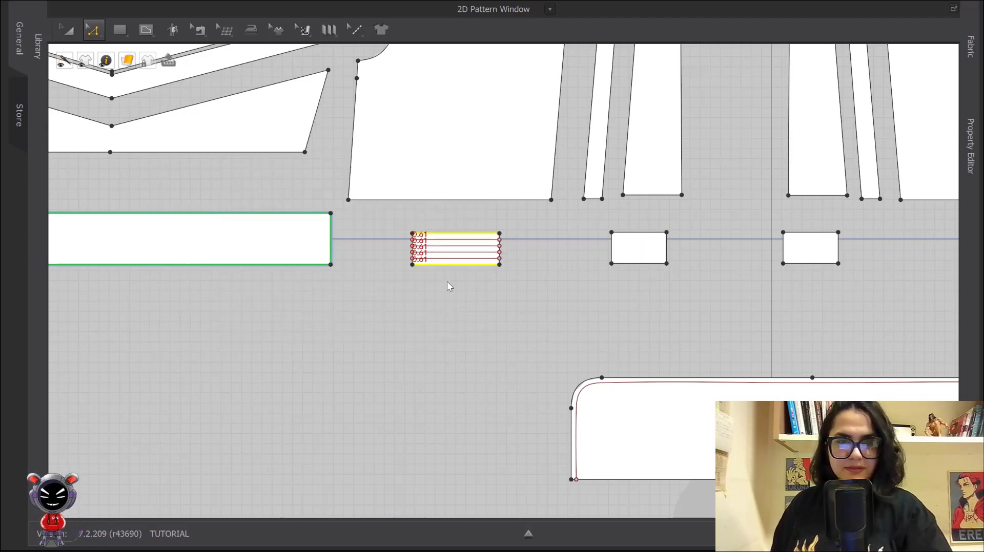
Step: Add 4 internal lines along the curve between the long edges of the right wide front waistband piece in the upper row
{"action": "middle_click_drag", "start_coordinate": [477, 288], "coordinate": [671, 286]}
{"action": "left_click", "coordinate": [426, 215]}
{"action": "scroll", "coordinate": [426, 215], "scroll_direction": "down", "scroll_amount": 4}
{"action": "middle_click_drag", "start_coordinate": [563, 281], "coordinate": [420, 356]}
{"action": "scroll", "coordinate": [421, 356], "scroll_direction": "up", "scroll_amount": 4}
{"action": "middle_click_drag", "start_coordinate": [569, 237], "coordinate": [482, 208]}
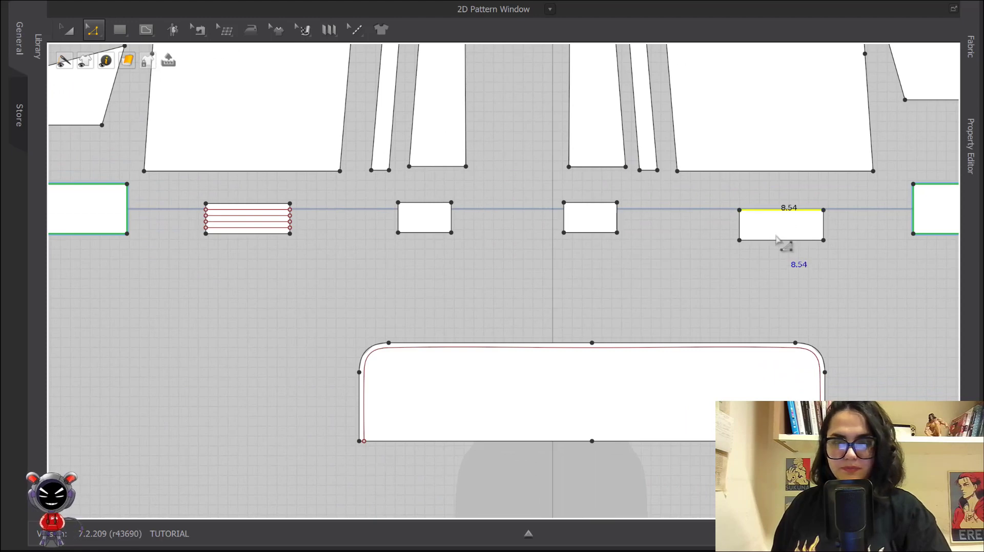
{"action": "right_click", "coordinate": [776, 240]}
{"action": "left_click", "coordinate": [829, 354]}
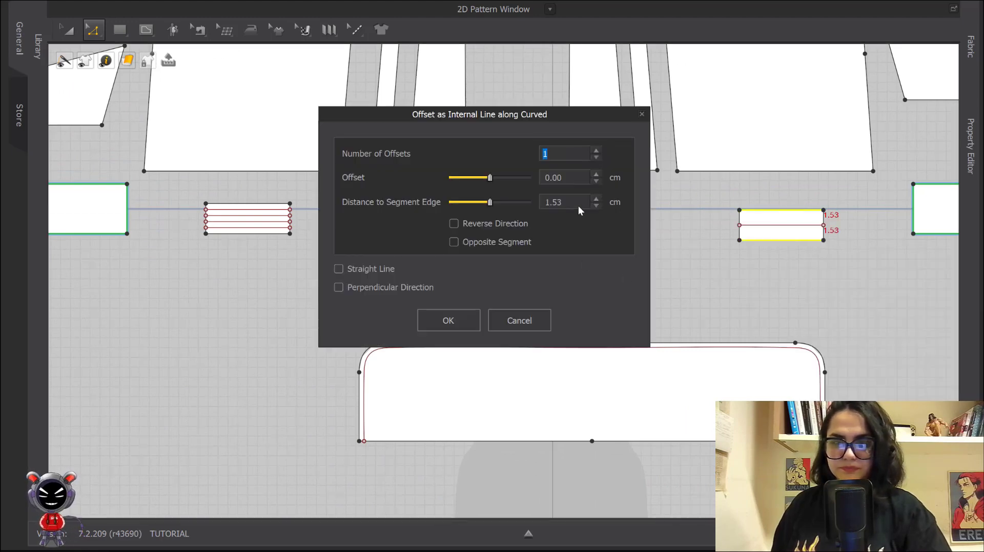
{"action": "type", "text": "4"}
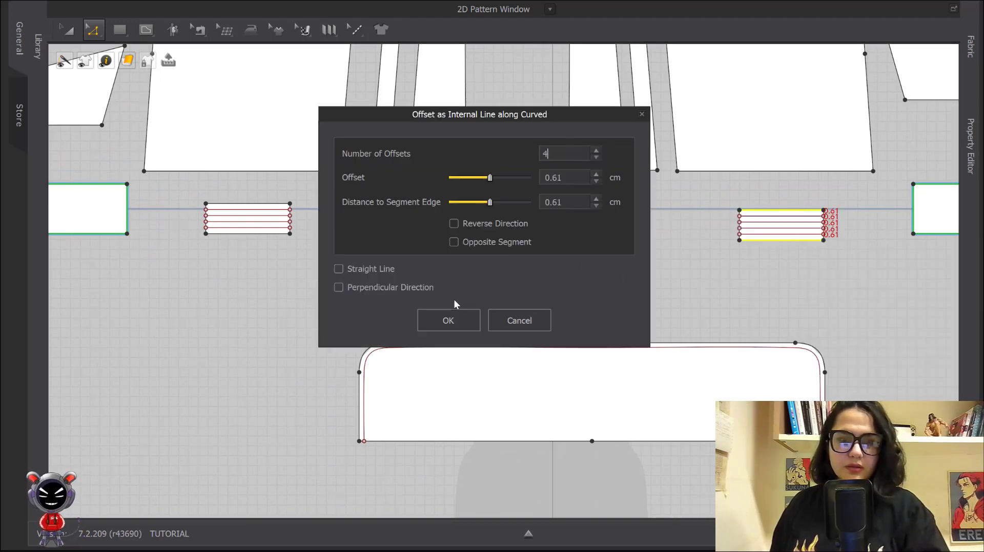
{"action": "left_click", "coordinate": [451, 318]}
Step: Offset 4 internal lines along the curve between the long edges of the left back waistband piece in the upper row
{"action": "scroll", "coordinate": [483, 303], "scroll_direction": "down", "scroll_amount": 3}
{"action": "middle_click_drag", "start_coordinate": [697, 246], "coordinate": [472, 218]}
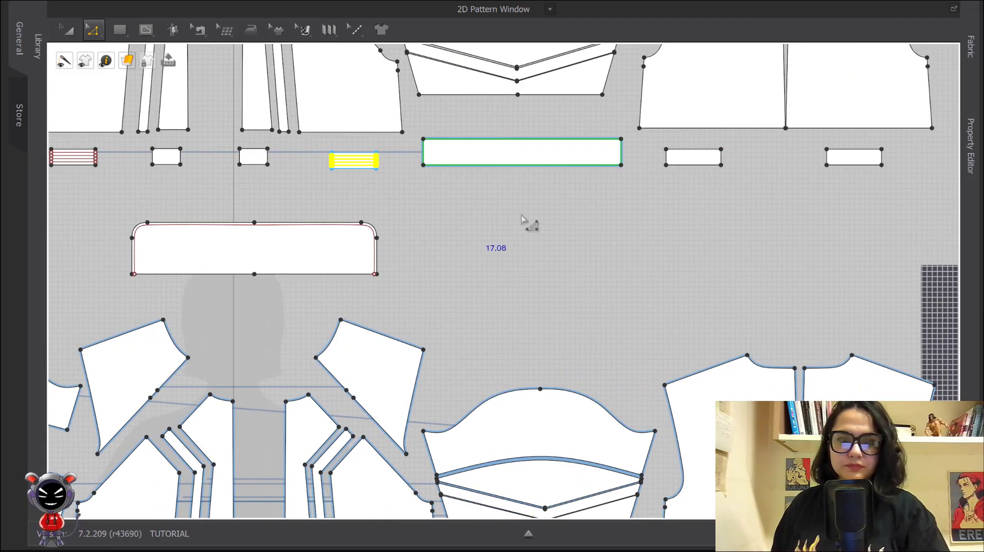
{"action": "left_click", "coordinate": [692, 149]}
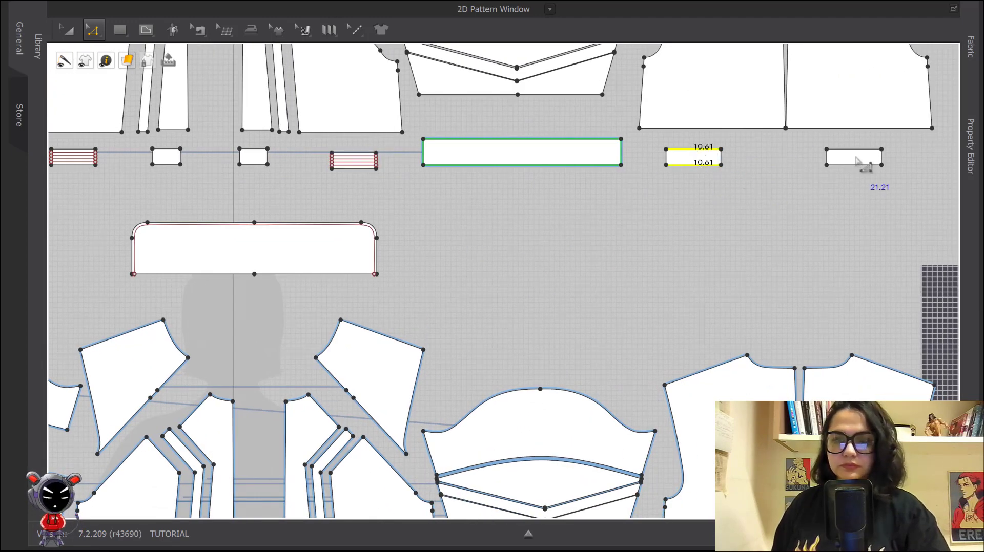
{"action": "left_click", "coordinate": [713, 177]}
{"action": "right_click", "coordinate": [700, 167]}
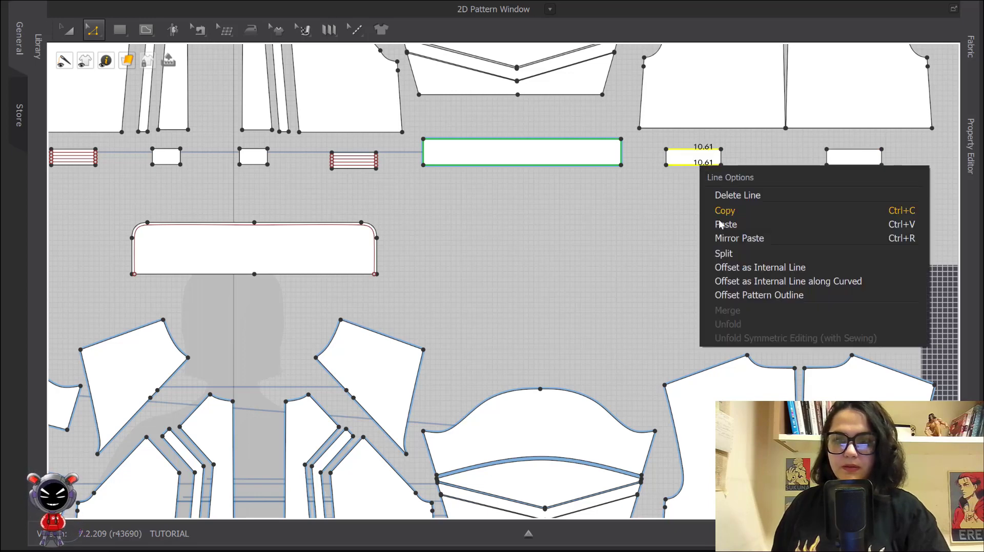
{"action": "left_click", "coordinate": [769, 282]}
{"action": "double_click", "coordinate": [566, 153]}
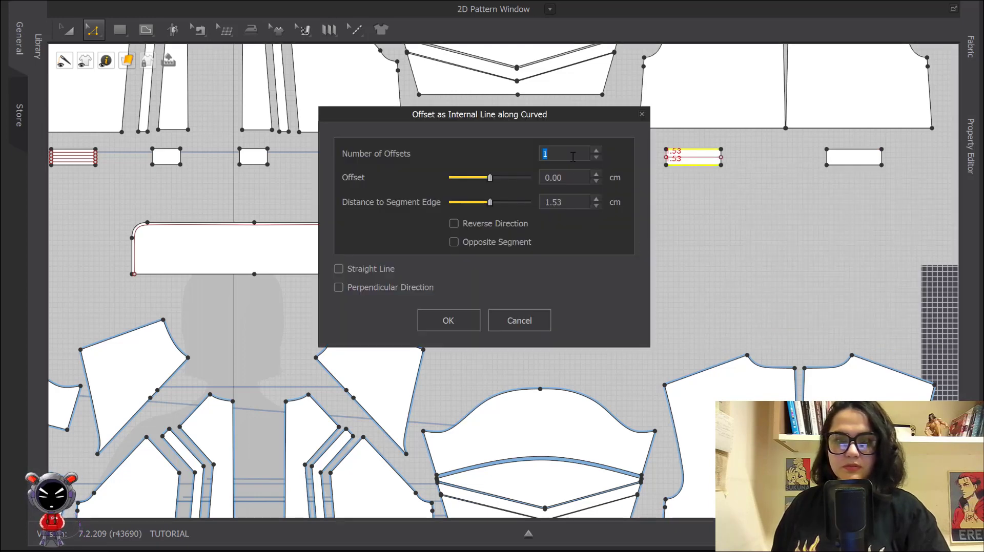
{"action": "type", "text": "4"}
{"action": "left_click", "coordinate": [447, 321]}
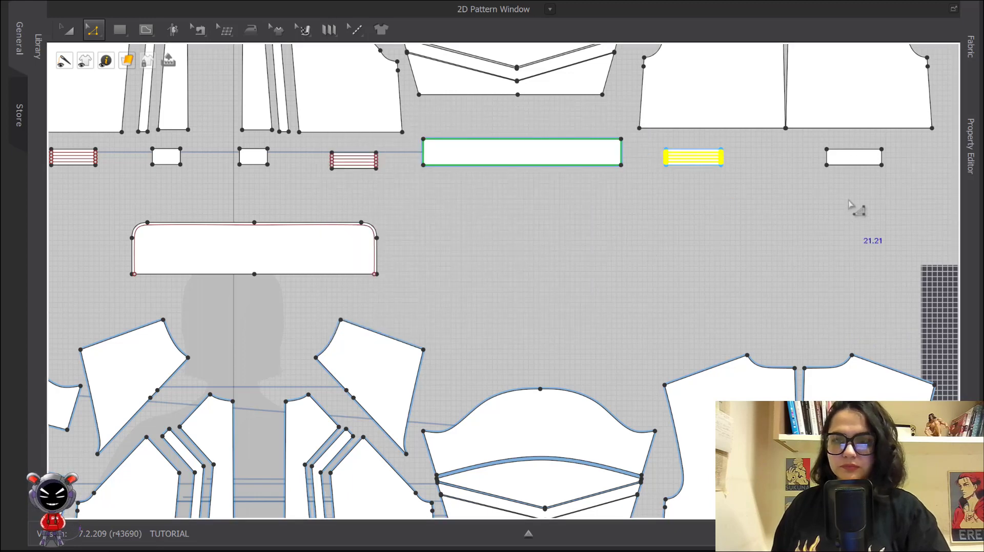
Step: Offset 4 internal lines along the curve between the long edges of the right back waistband piece in the upper row
{"action": "left_click", "coordinate": [858, 205]}
{"action": "left_click", "coordinate": [860, 150]}
{"action": "left_click", "coordinate": [857, 165], "text": "shift"}
{"action": "right_click", "coordinate": [856, 165]}
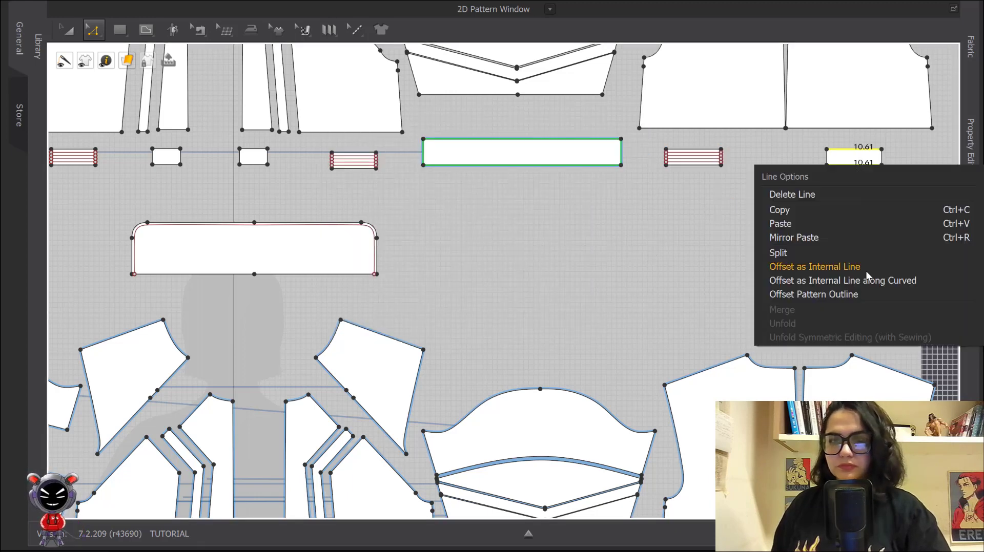
{"action": "left_click", "coordinate": [814, 280]}
{"action": "type", "text": "4"}
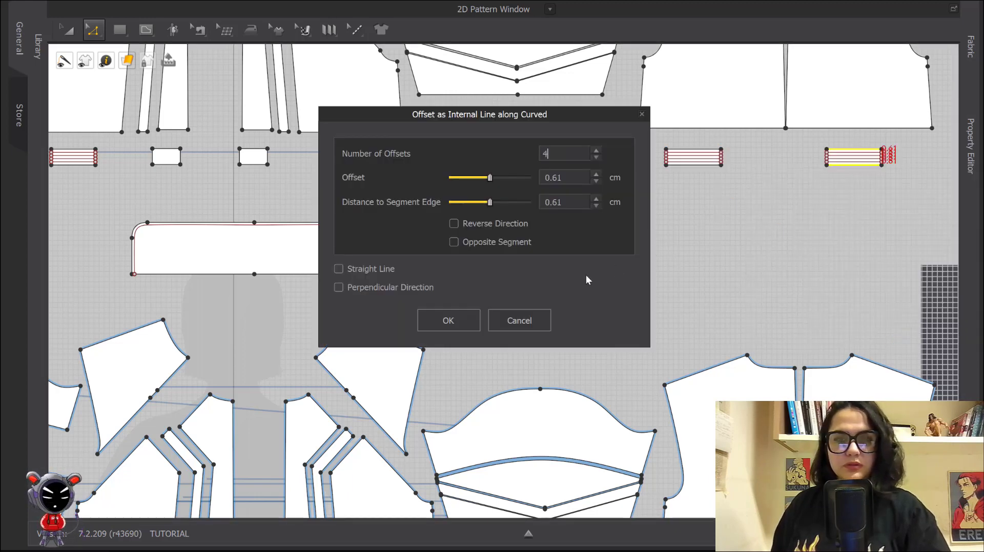
{"action": "left_click", "coordinate": [451, 321]}
Step: Delete both wide front waistband pieces below the front panels in the lower row
{"action": "scroll", "coordinate": [682, 259], "scroll_direction": "down", "scroll_amount": 3}
{"action": "scroll", "coordinate": [687, 251], "scroll_direction": "up", "scroll_amount": 5}
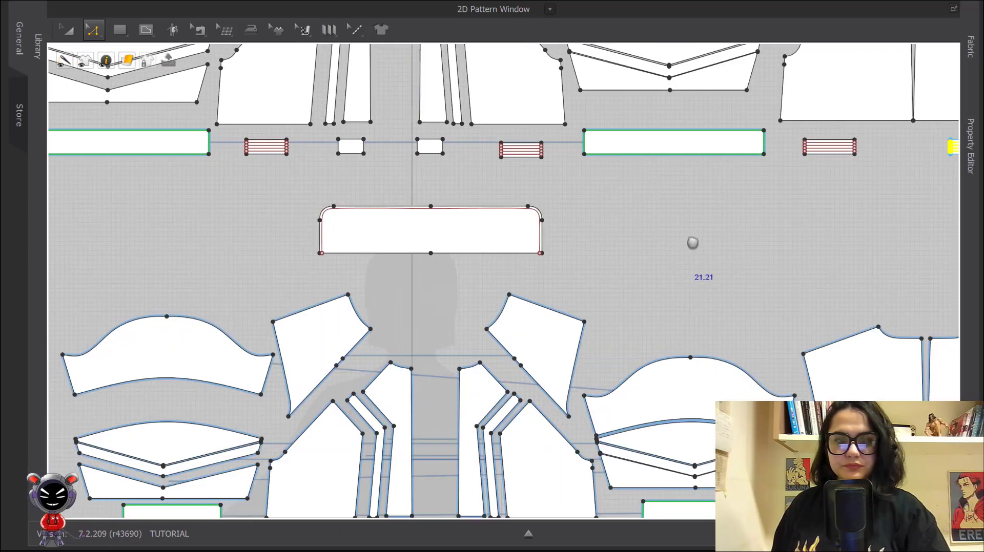
{"action": "scroll", "coordinate": [693, 243], "scroll_direction": "down", "scroll_amount": 2}
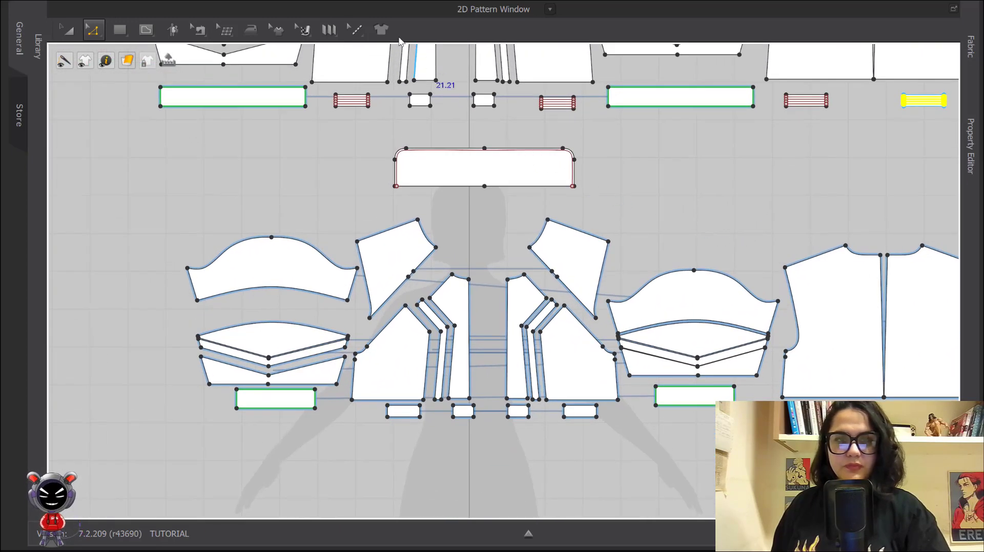
{"action": "left_click", "coordinate": [68, 30]}
{"action": "left_click", "coordinate": [417, 411]}
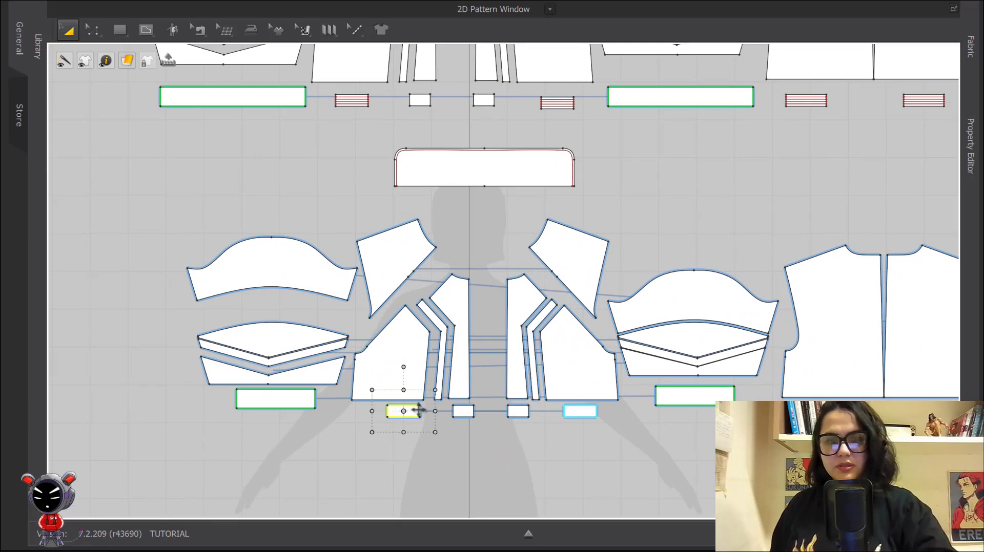
{"action": "key", "text": "Delete"}
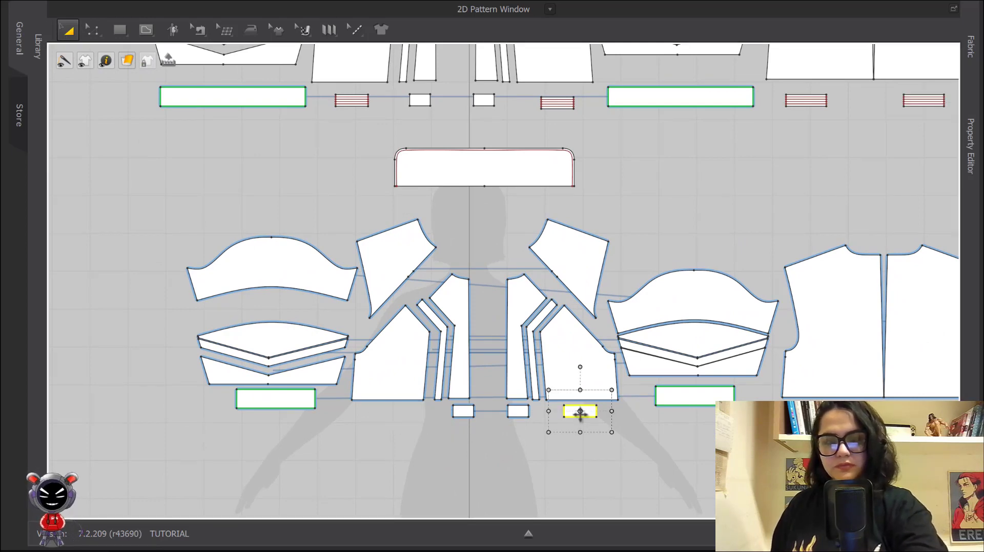
{"action": "key", "text": "Delete"}
Step: Delete both back waistband pieces below the back panels in the lower row
{"action": "middle_click_drag", "start_coordinate": [623, 435], "coordinate": [483, 411]}
{"action": "left_click", "coordinate": [680, 387]}
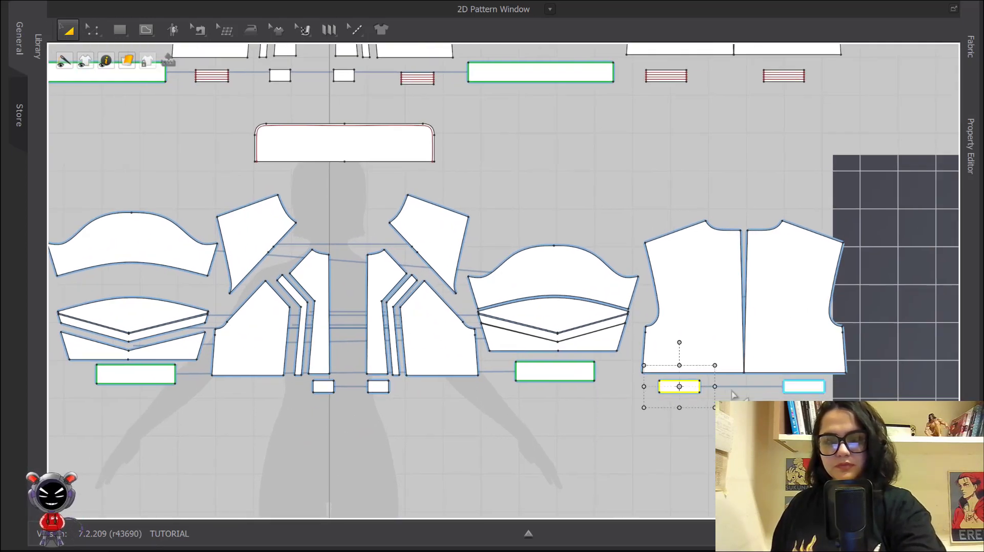
{"action": "key", "text": "Delete"}
{"action": "key", "text": "Delete"}
{"action": "scroll", "coordinate": [413, 243], "scroll_direction": "down", "scroll_amount": 2}
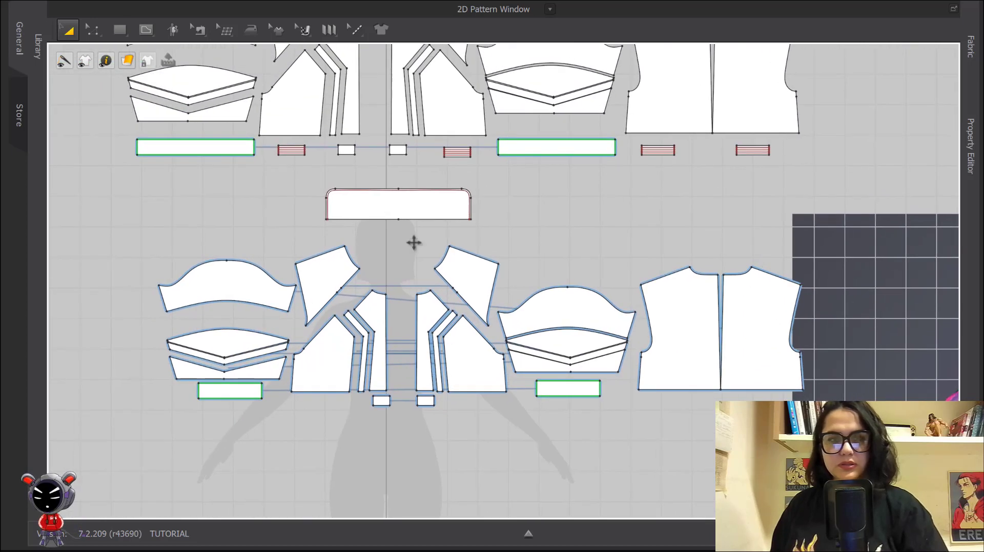
Step: Create layer clones of the two lined front waistband pieces and place them below the lower row's front panels
{"action": "left_click", "coordinate": [279, 160]}
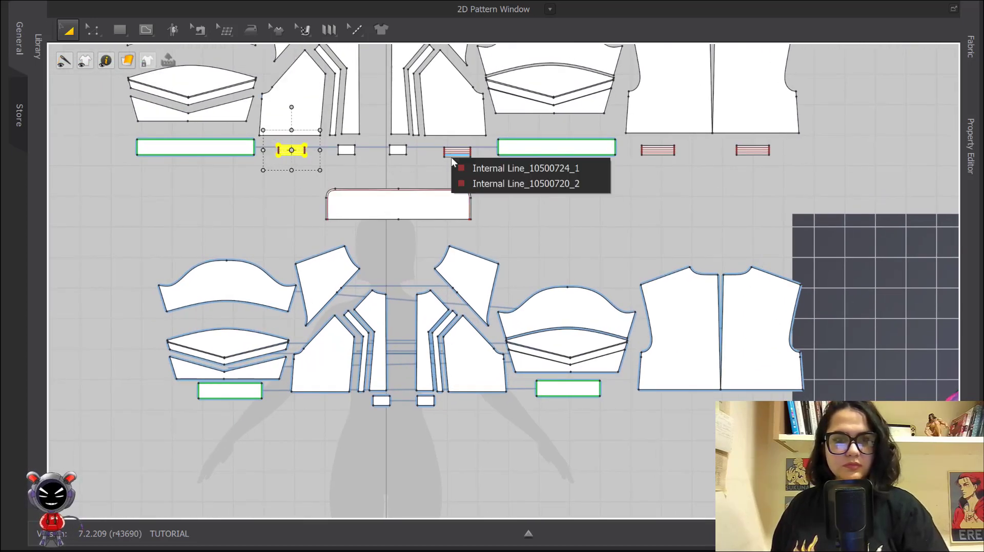
{"action": "scroll", "coordinate": [450, 170], "scroll_direction": "up", "scroll_amount": 3}
{"action": "middle_click_drag", "start_coordinate": [451, 170], "coordinate": [423, 169]}
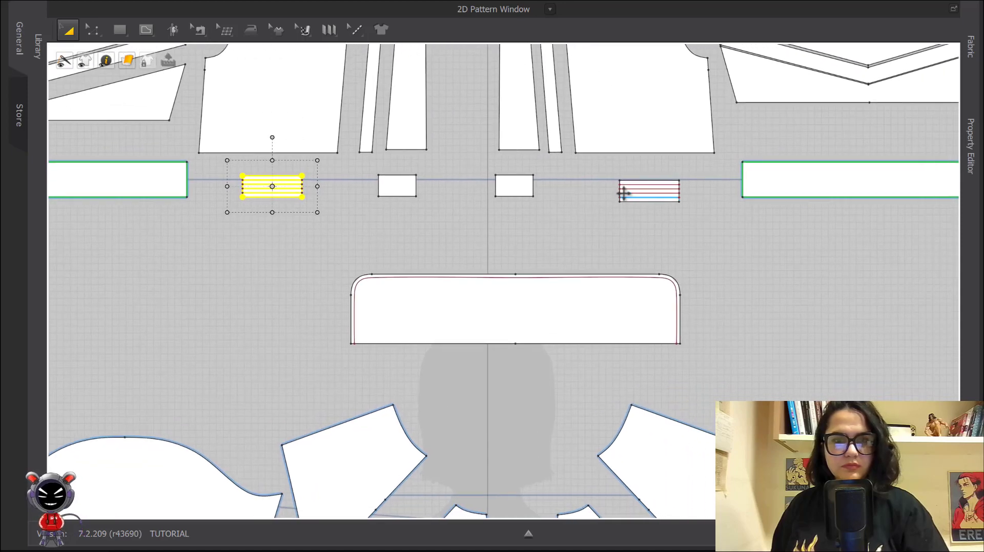
{"action": "left_click", "coordinate": [631, 180], "text": "shift"}
{"action": "scroll", "coordinate": [633, 185], "scroll_direction": "down", "scroll_amount": 4}
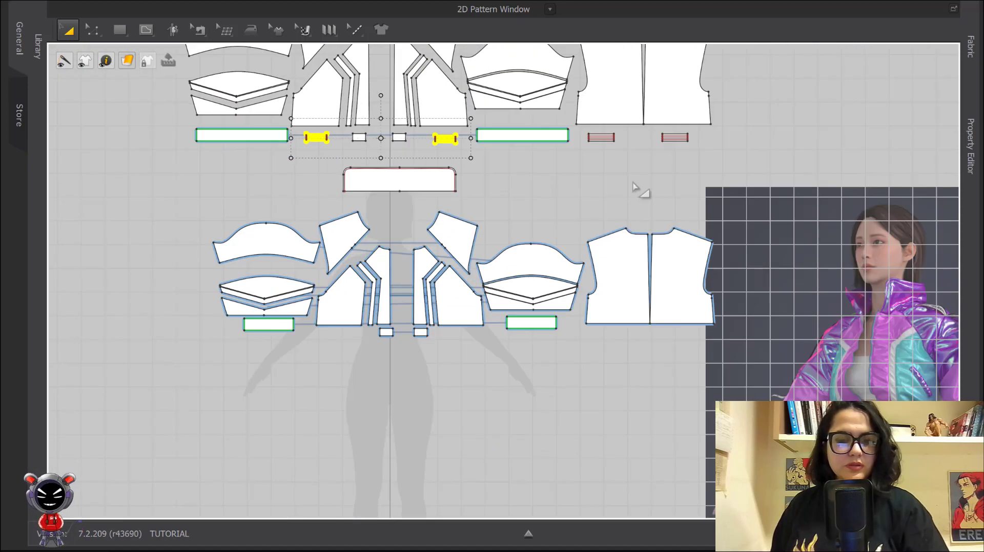
{"action": "key", "text": "ctrl+shift+b"}
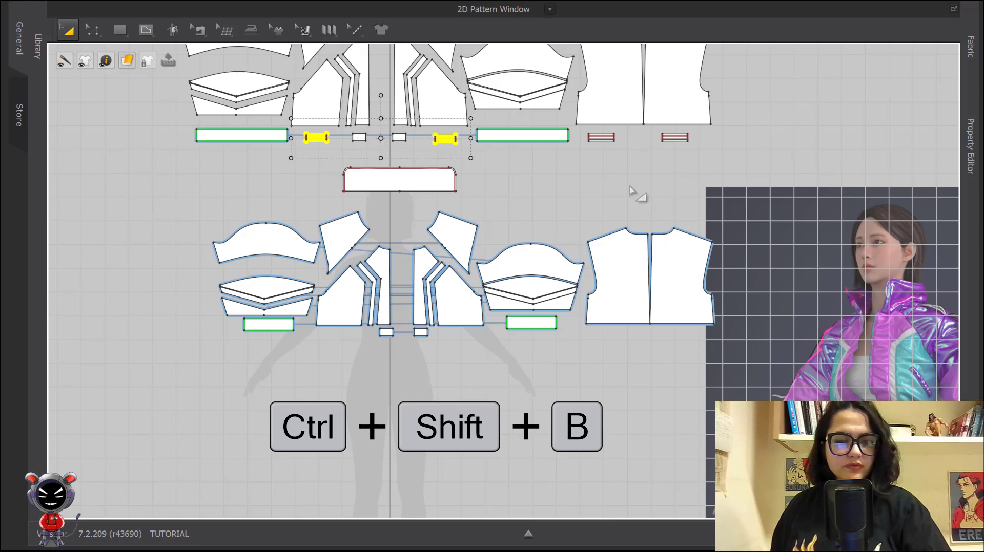
{"action": "left_click", "coordinate": [410, 354]}
{"action": "scroll", "coordinate": [533, 287], "scroll_direction": "down", "scroll_amount": 4}
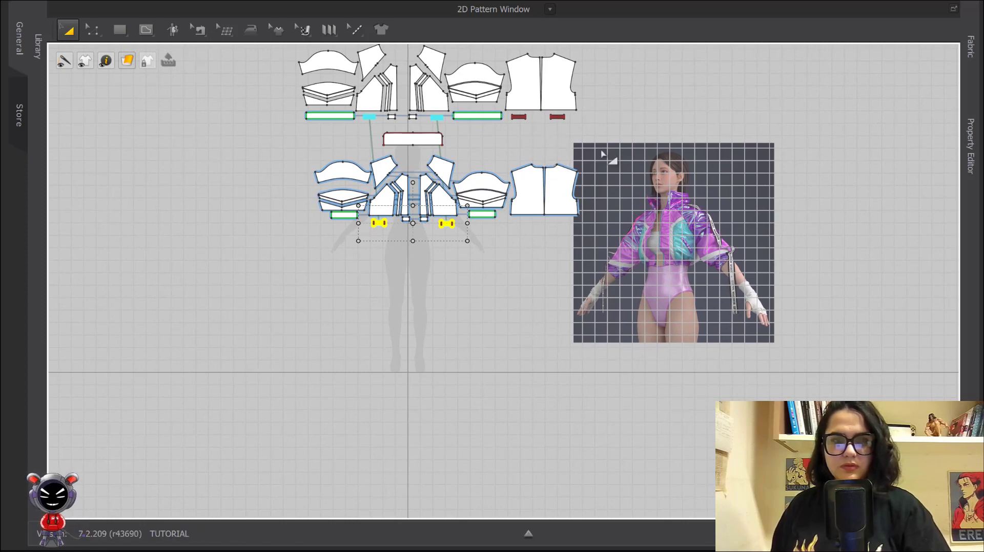
Step: Create layer clones of the two lined back waistband pieces and place them below the lower row's back panels
{"action": "scroll", "coordinate": [634, 168], "scroll_direction": "up", "scroll_amount": 3}
{"action": "left_click_drag", "start_coordinate": [566, 189], "coordinate": [710, 149]}
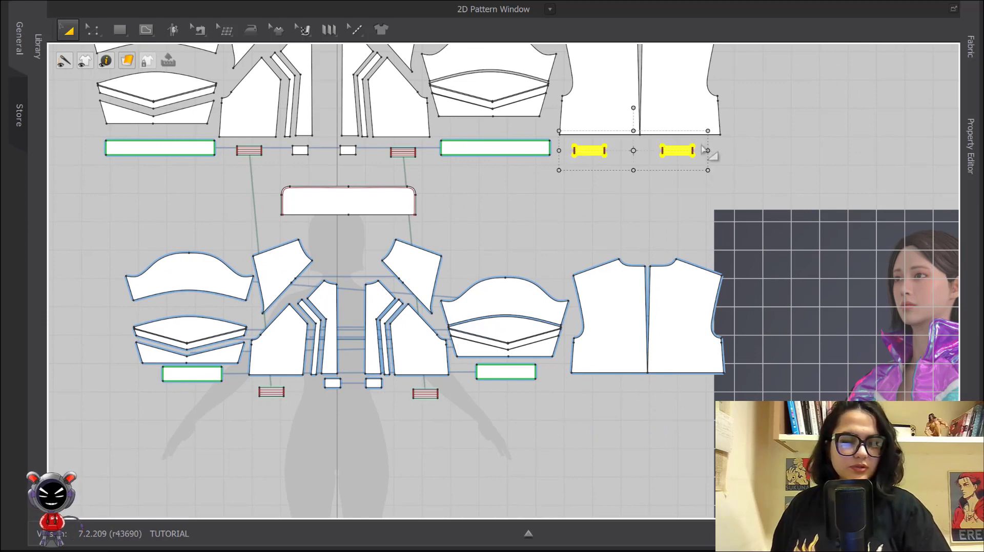
{"action": "right_click", "coordinate": [696, 149]}
{"action": "left_click", "coordinate": [609, 206]}
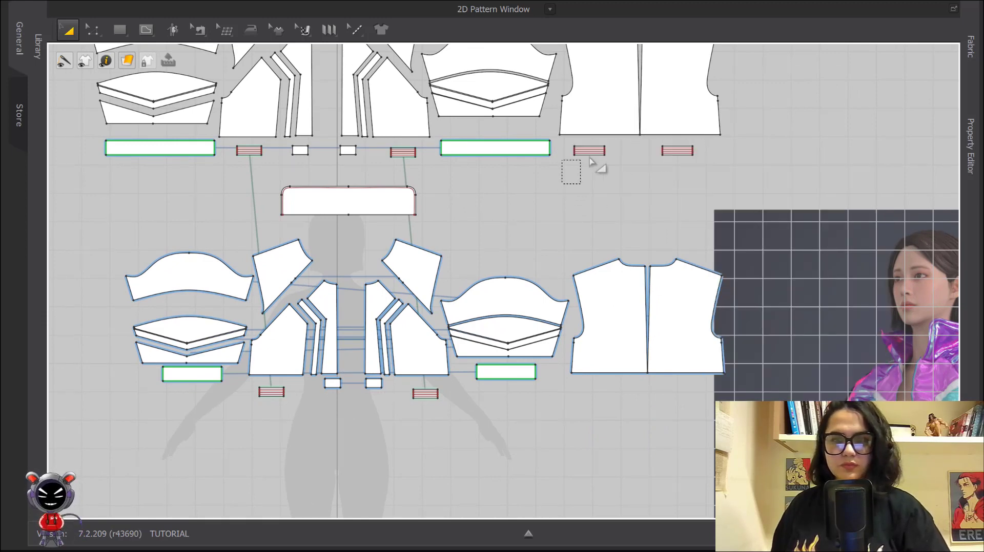
{"action": "left_click_drag", "start_coordinate": [591, 162], "coordinate": [732, 144]}
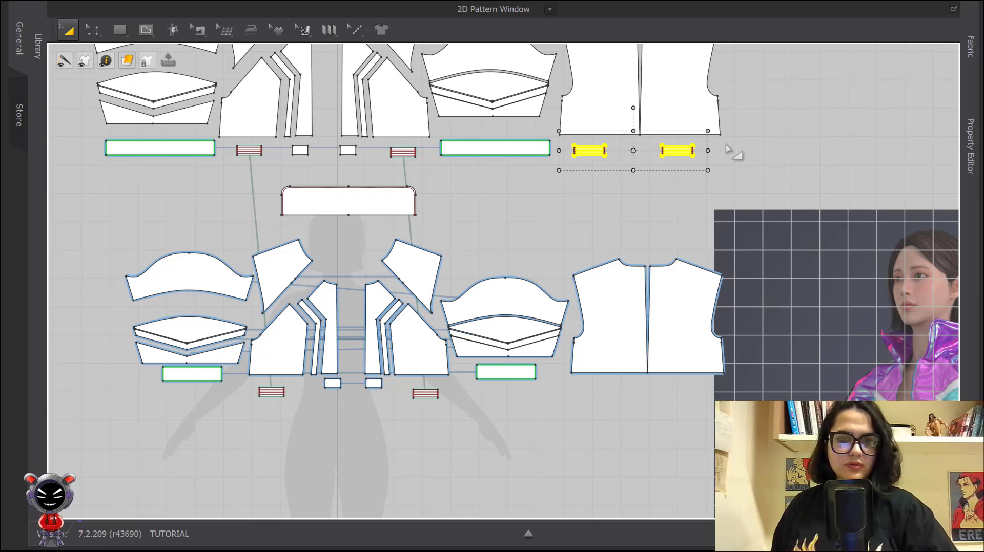
{"action": "left_click_drag", "start_coordinate": [634, 150], "coordinate": [646, 393]}
{"action": "left_click", "coordinate": [647, 389]}
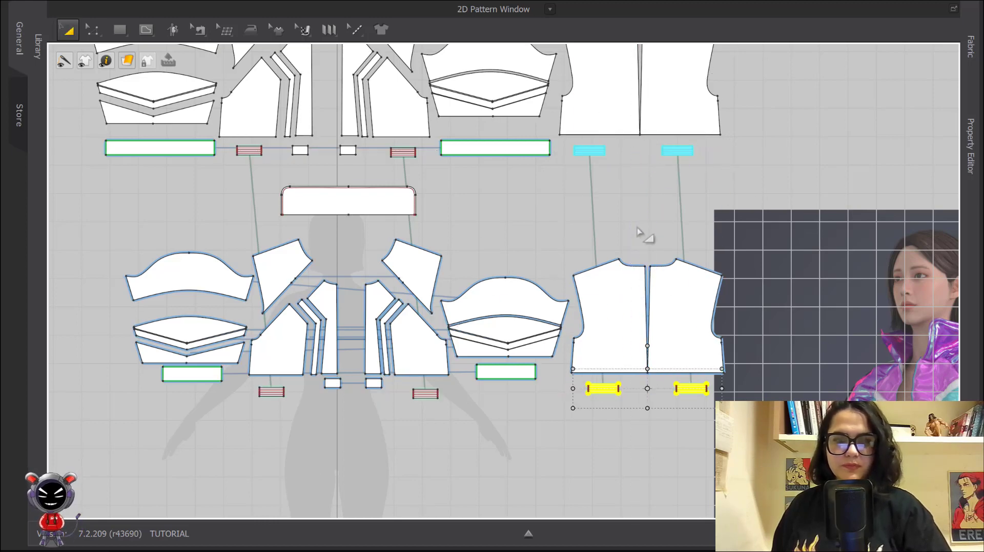
Step: Run a short drape simulation and check how the ribbed waistband pieces sit at the jacket's back
{"action": "left_click", "coordinate": [643, 209]}
{"action": "scroll", "coordinate": [473, 167], "scroll_direction": "up", "scroll_amount": 4}
{"action": "mouse_move", "coordinate": [474, 167]}
{"action": "middle_mouse_down"}
{"action": "mouse_move", "coordinate": [610, 205]}
{"action": "mouse_move", "coordinate": [475, 163]}
{"action": "middle_mouse_up"}
{"action": "middle_click_drag", "start_coordinate": [757, 221], "coordinate": [644, 250]}
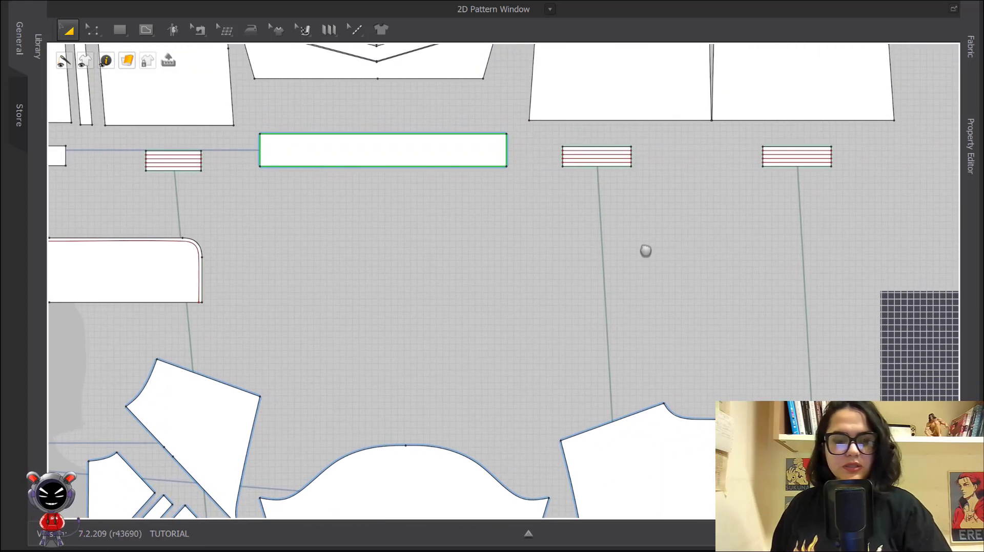
{"action": "key", "text": "b"}
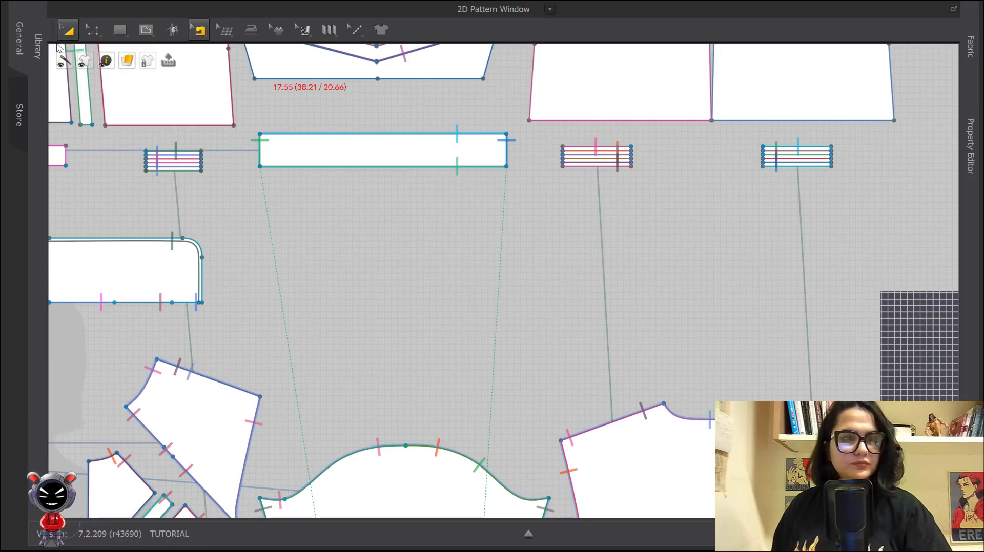
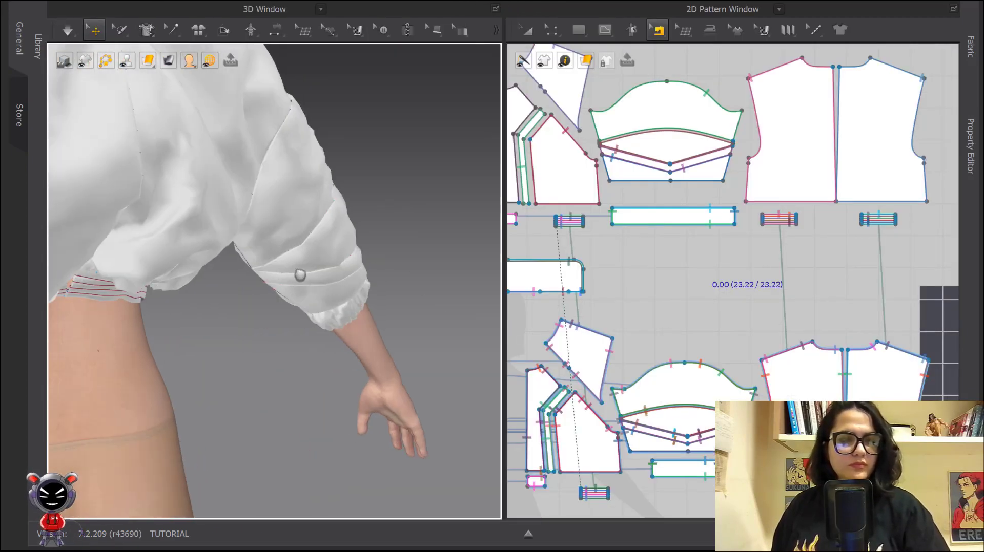
{"action": "right_click_drag", "start_coordinate": [300, 274], "coordinate": [286, 285]}
{"action": "key", "text": "space"}
{"action": "right_click_drag", "start_coordinate": [183, 263], "coordinate": [221, 261]}
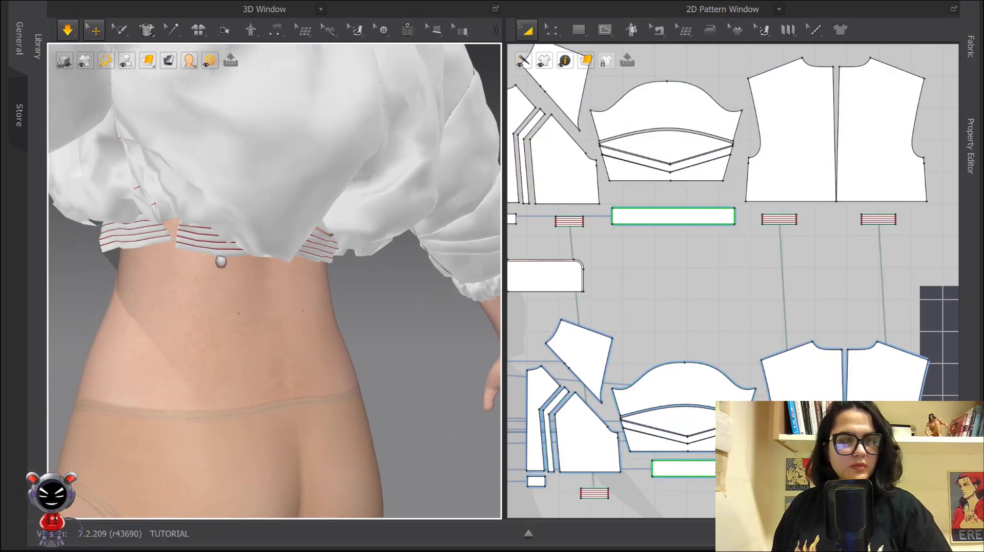
{"action": "middle_click_drag", "start_coordinate": [221, 261], "coordinate": [233, 254]}
{"action": "key", "text": "space"}
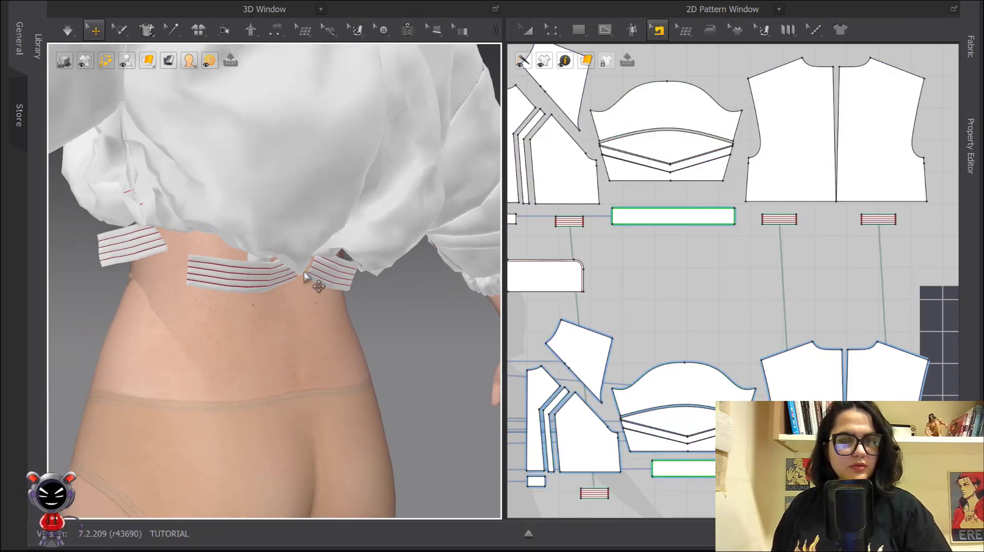
Step: Sew the top edges of the two upper-row back waistband pieces to the hems of the back panels above them
{"action": "key", "text": "n"}
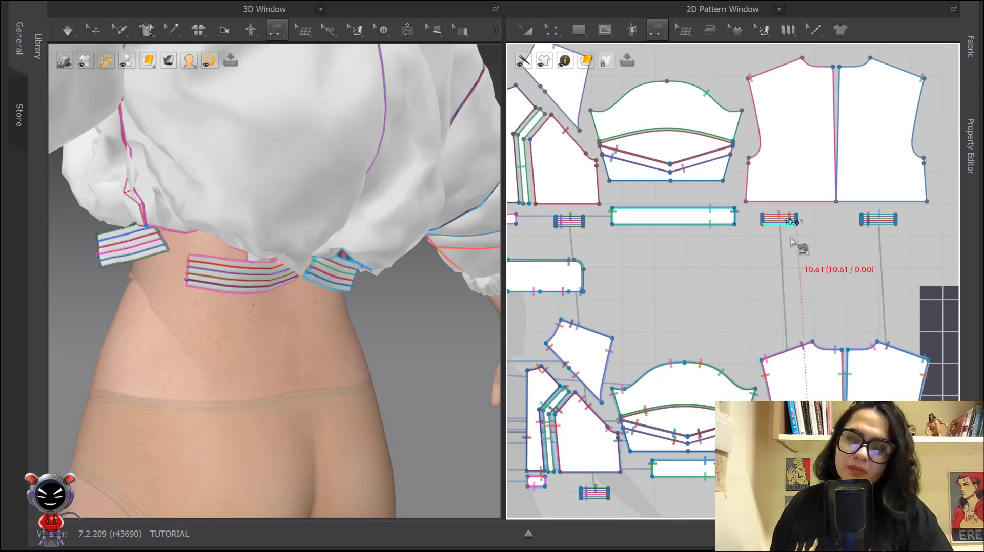
{"action": "scroll", "coordinate": [829, 240], "scroll_direction": "down", "scroll_amount": 2}
{"action": "middle_click_drag", "start_coordinate": [830, 239], "coordinate": [723, 226]}
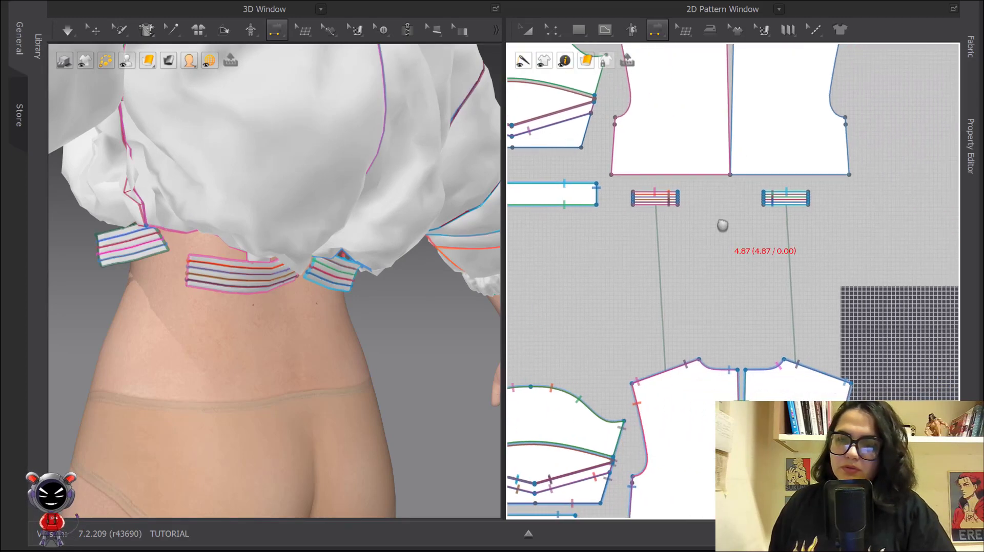
{"action": "scroll", "coordinate": [722, 226], "scroll_direction": "up", "scroll_amount": 2}
{"action": "left_click", "coordinate": [687, 254]}
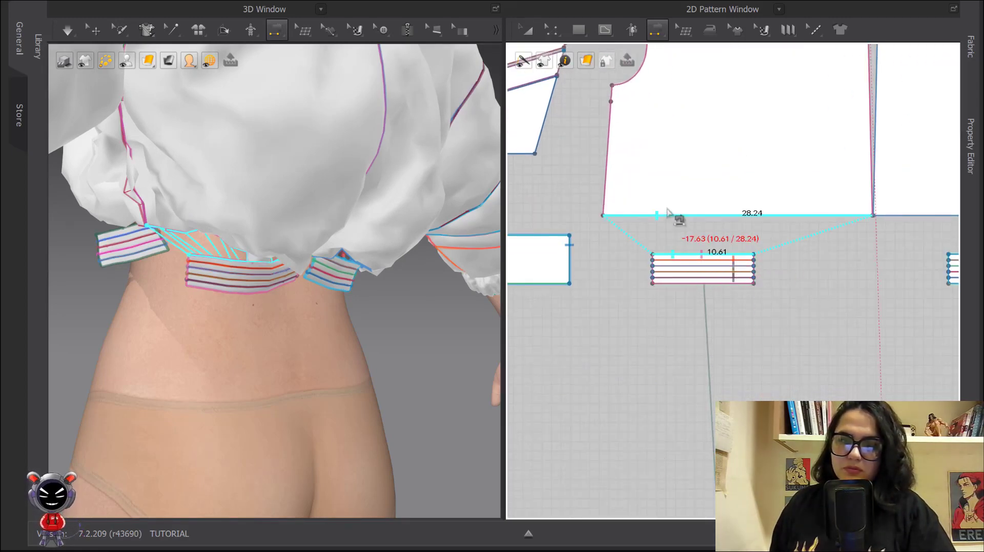
{"action": "scroll", "coordinate": [669, 214], "scroll_direction": "down", "scroll_amount": 2}
{"action": "scroll", "coordinate": [670, 246], "scroll_direction": "up", "scroll_amount": 2}
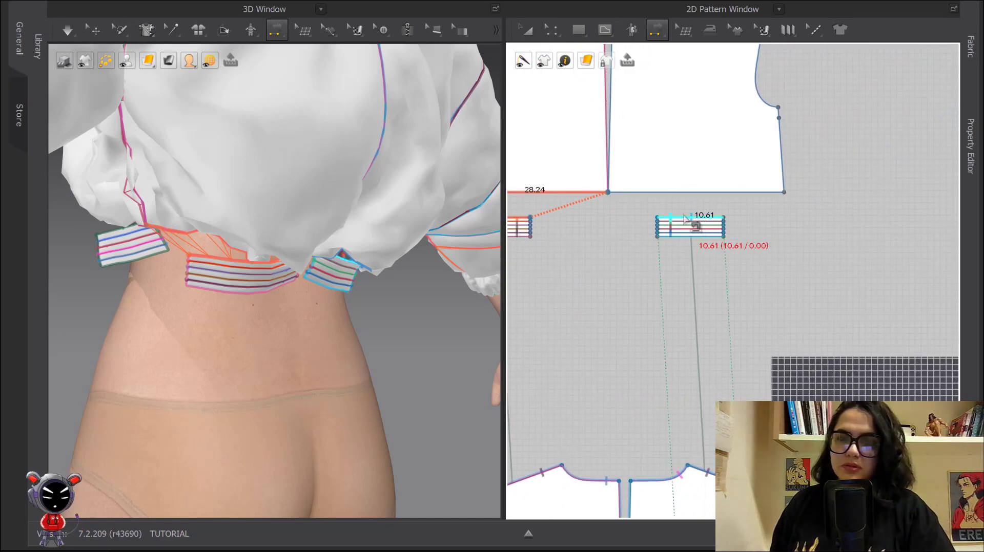
{"action": "scroll", "coordinate": [668, 197], "scroll_direction": "down", "scroll_amount": 3}
{"action": "scroll", "coordinate": [609, 281], "scroll_direction": "up", "scroll_amount": 3}
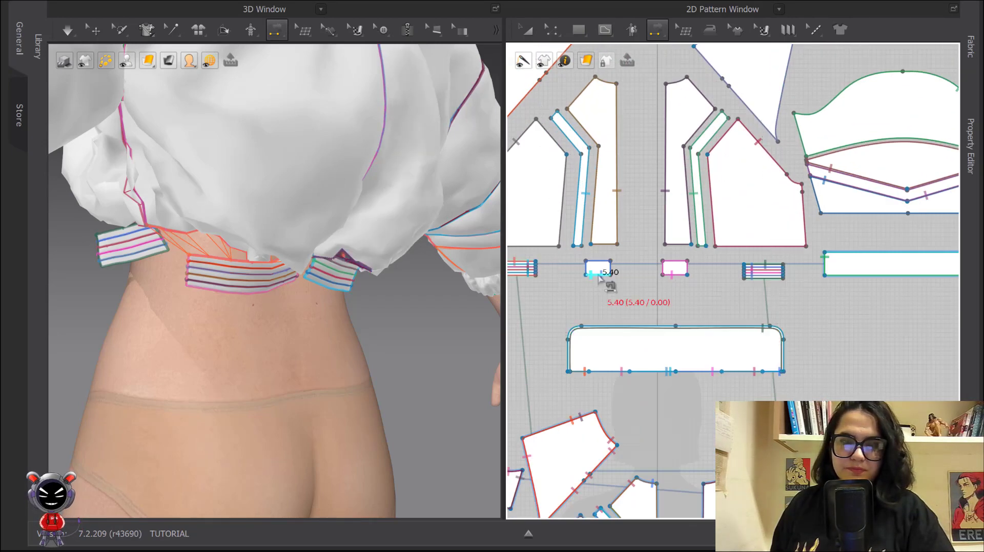
Step: Sew the top edges of both upper-row front waistband pieces to the front panel hems and briefly simulate the garment
{"action": "left_click", "coordinate": [619, 291]}
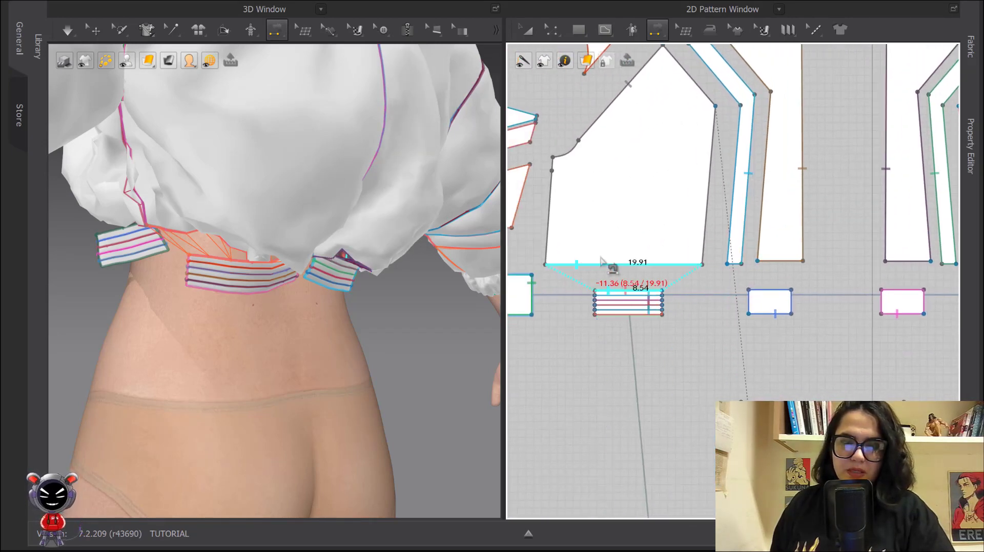
{"action": "left_click", "coordinate": [607, 265]}
{"action": "scroll", "coordinate": [610, 262], "scroll_direction": "down", "scroll_amount": 3}
{"action": "scroll", "coordinate": [662, 261], "scroll_direction": "up", "scroll_amount": 3}
{"action": "left_click", "coordinate": [784, 270]}
{"action": "left_click", "coordinate": [754, 239]}
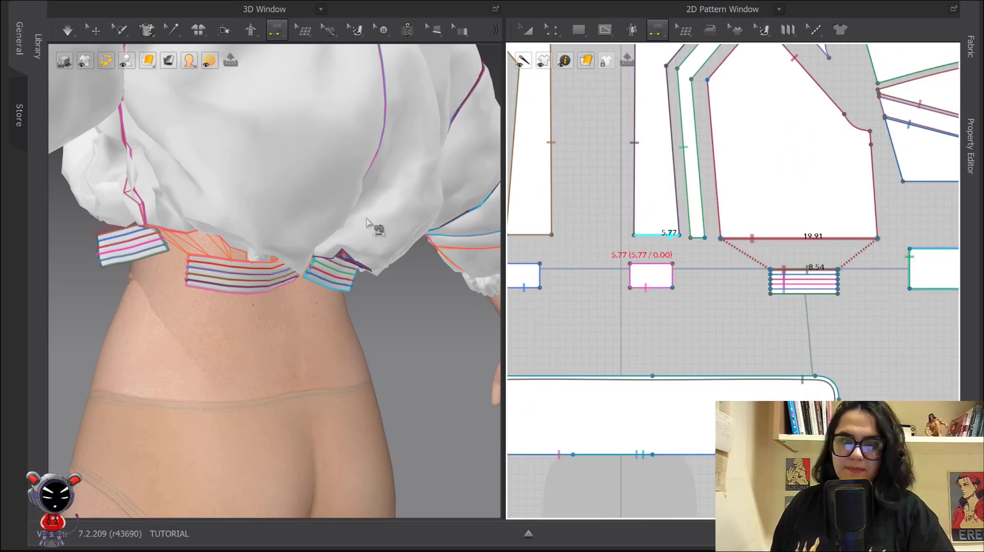
{"action": "scroll", "coordinate": [359, 227], "scroll_direction": "down", "scroll_amount": 3}
{"action": "key", "text": "space"}
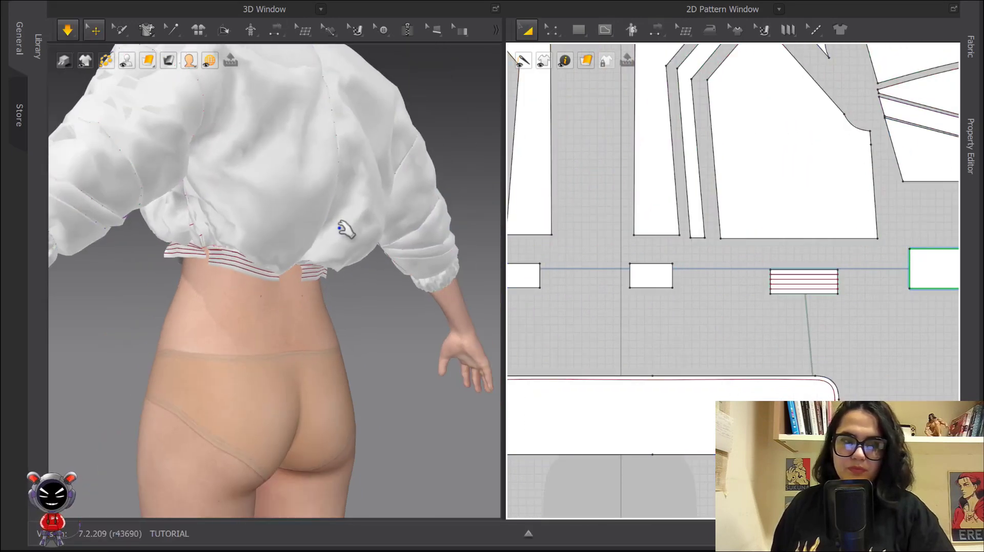
{"action": "key", "text": "space"}
Step: Sew the outer side edge of the upper-row front waistband piece to the facing side edge of the nearest back waistband piece
{"action": "left_click", "coordinate": [663, 288]}
{"action": "middle_click_drag", "start_coordinate": [689, 301], "coordinate": [533, 274]}
{"action": "scroll", "coordinate": [638, 169], "scroll_direction": "down", "scroll_amount": 4}
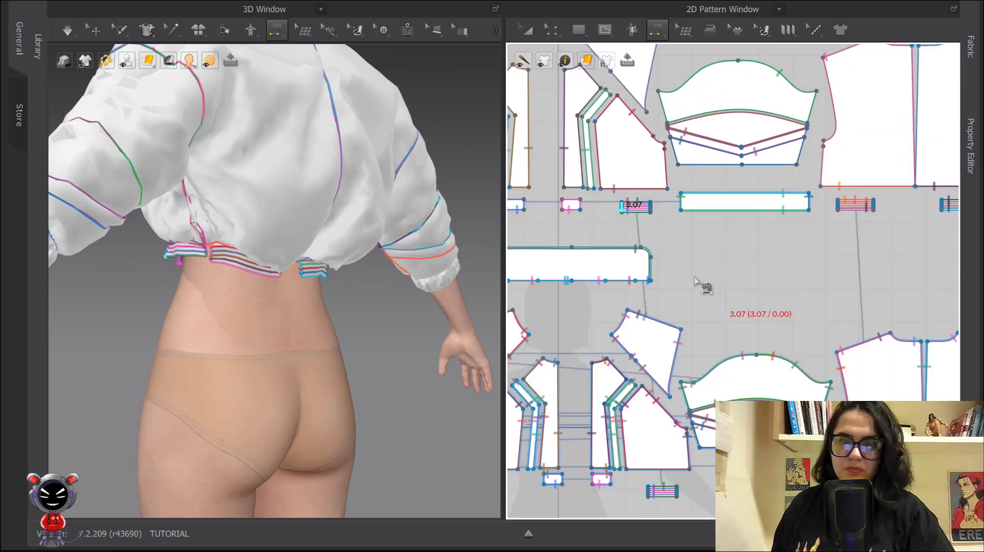
{"action": "left_click", "coordinate": [663, 207]}
{"action": "left_click", "coordinate": [833, 204]}
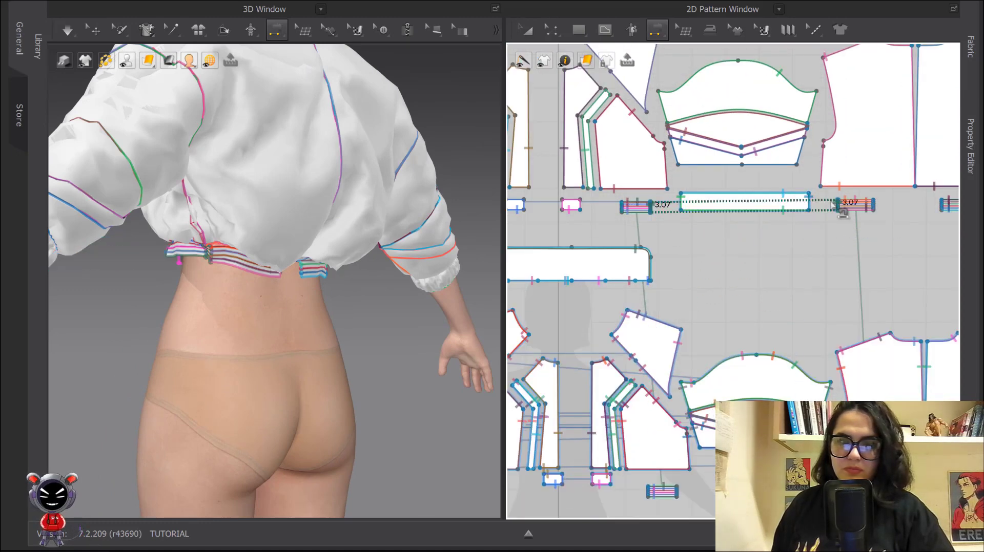
{"action": "left_click", "coordinate": [833, 204]}
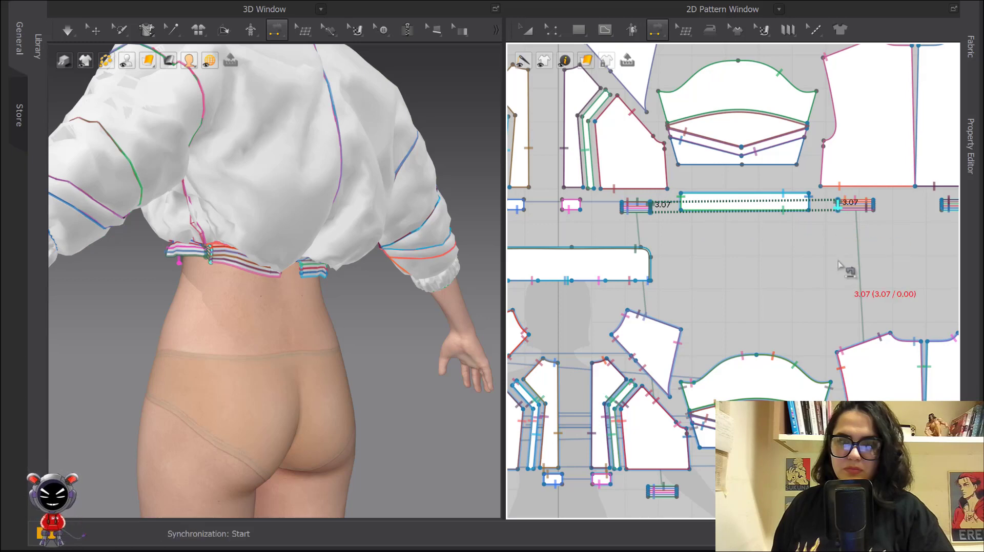
Step: Sew the two upper-row back waistband pieces together along their facing side edges and briefly simulate the garment
{"action": "middle_click_drag", "start_coordinate": [850, 257], "coordinate": [687, 259]}
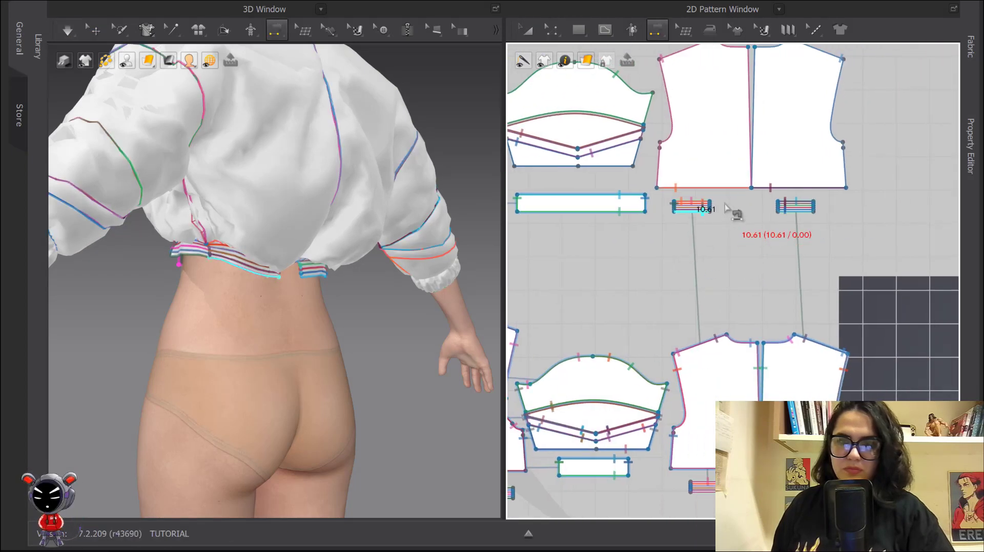
{"action": "scroll", "coordinate": [753, 219], "scroll_direction": "up", "scroll_amount": 3}
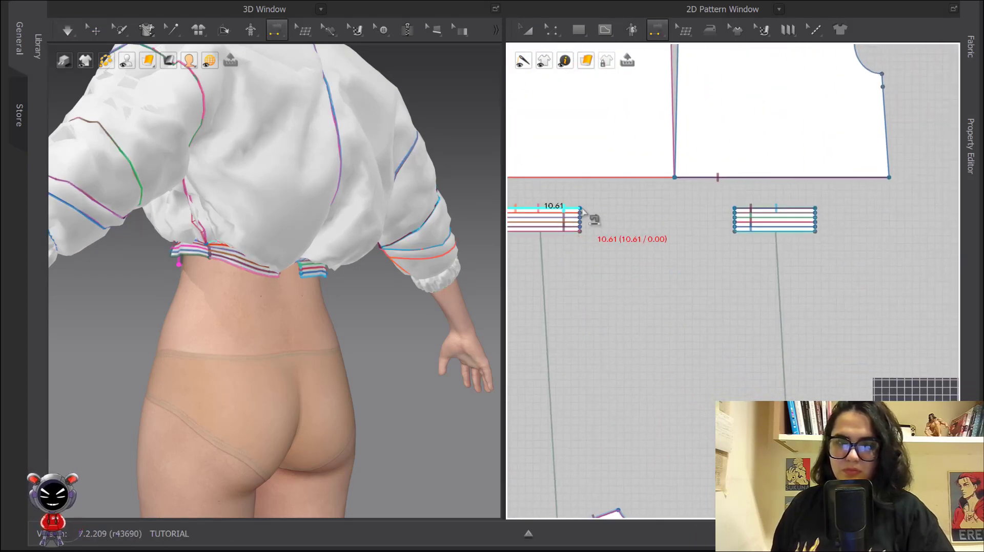
{"action": "left_click", "coordinate": [734, 218]}
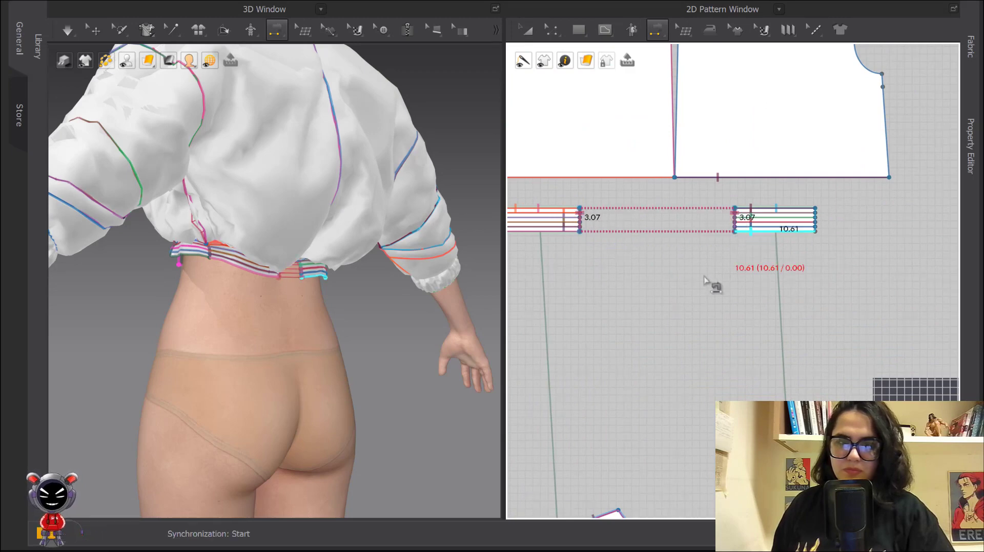
{"action": "key", "text": "space"}
{"action": "key", "text": "space"}
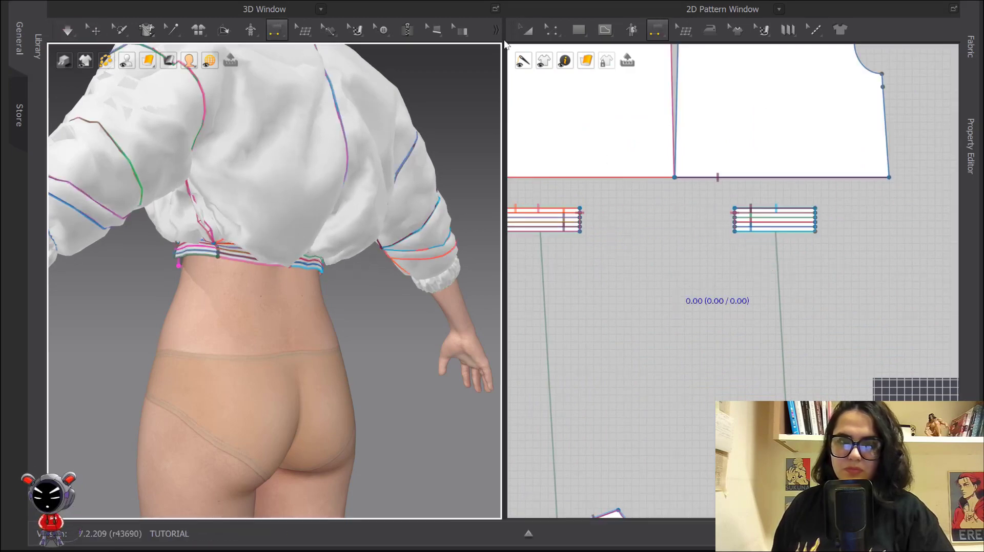
{"action": "left_click", "coordinate": [527, 30]}
{"action": "scroll", "coordinate": [738, 170], "scroll_direction": "down", "scroll_amount": 5}
{"action": "scroll", "coordinate": [707, 190], "scroll_direction": "down", "scroll_amount": 3}
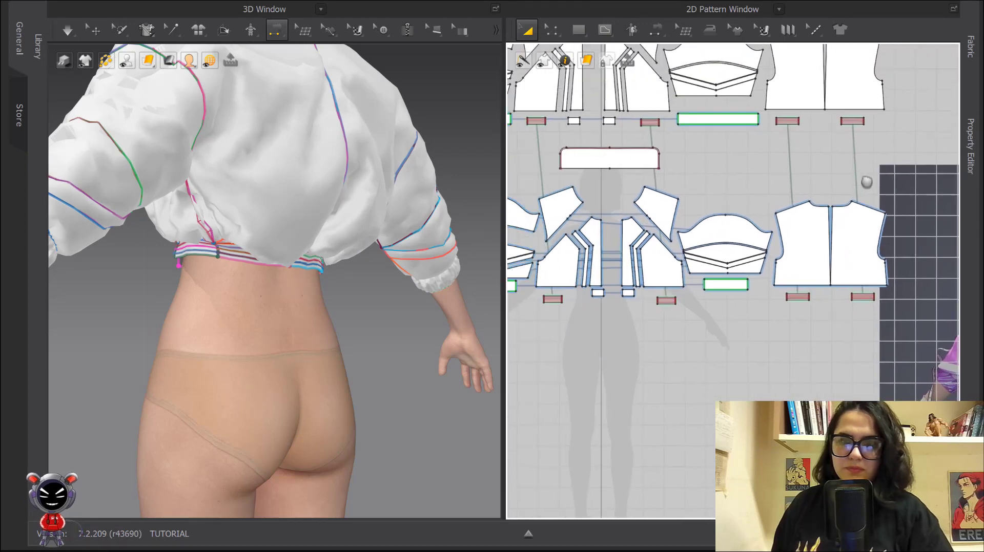
{"action": "left_click_drag", "start_coordinate": [787, 148], "coordinate": [903, 122]}
{"action": "scroll", "coordinate": [635, 178], "scroll_direction": "up", "scroll_amount": 2}
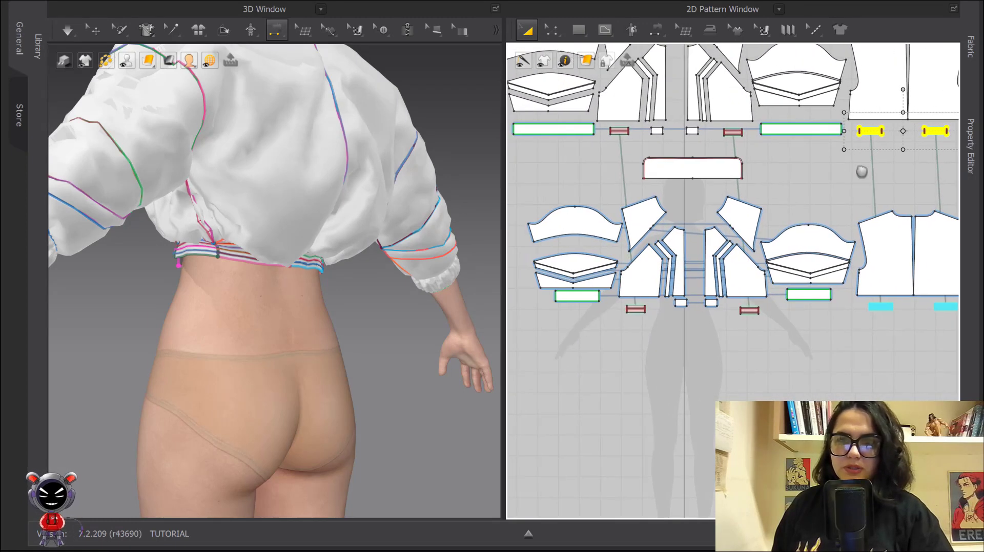
{"action": "mouse_move", "coordinate": [631, 132]}
{"action": "left_mouse_down", "text": "shift"}
{"action": "mouse_move", "coordinate": [757, 134]}
{"action": "mouse_move", "coordinate": [644, 136]}
{"action": "left_mouse_up", "text": "shift"}
{"action": "left_click_drag", "start_coordinate": [792, 137], "coordinate": [764, 137], "text": "shift"}
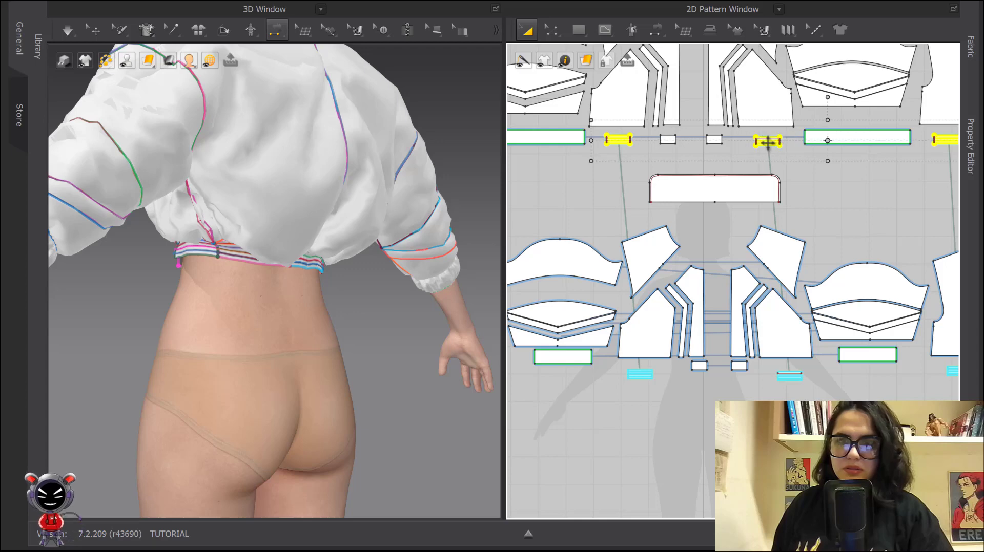
{"action": "right_click", "coordinate": [767, 143]}
{"action": "left_click", "coordinate": [640, 376]}
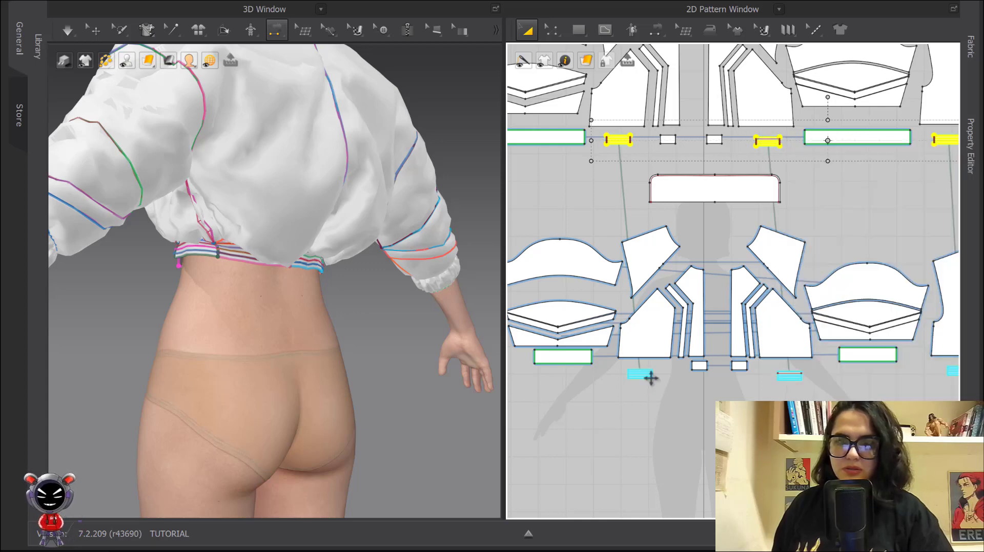
{"action": "right_click", "coordinate": [650, 377]}
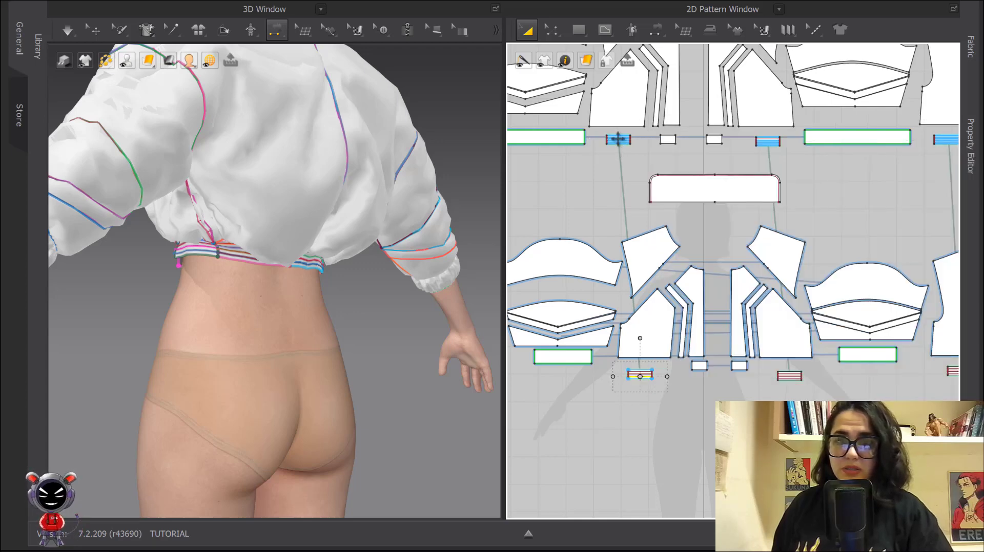
{"action": "right_click", "coordinate": [600, 167]}
{"action": "key", "text": "Escape"}
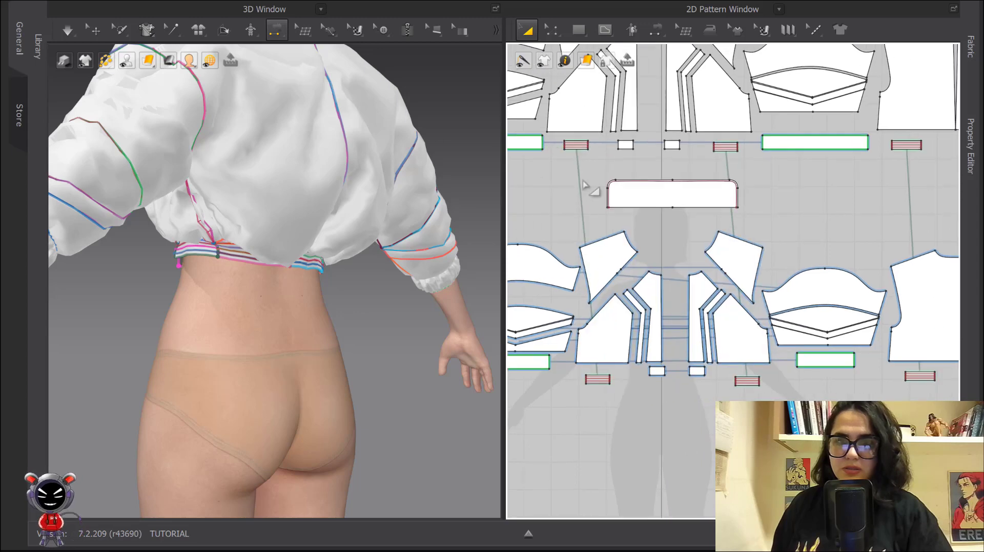
Step: Remove the linked editing from both ribbed front waistband pieces in the upper row
{"action": "scroll", "coordinate": [584, 186], "scroll_direction": "up", "scroll_amount": 3}
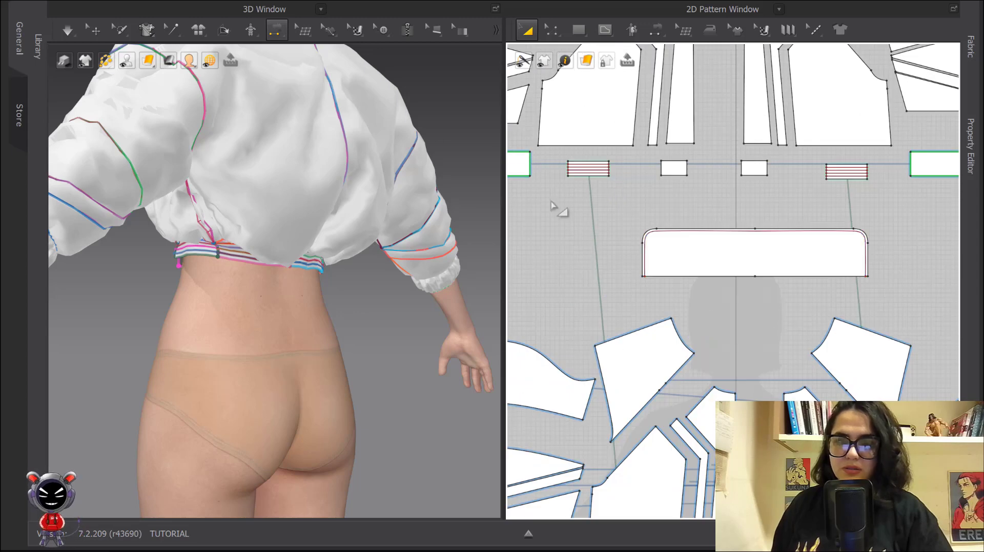
{"action": "left_click", "coordinate": [594, 169]}
{"action": "right_click", "coordinate": [593, 174]}
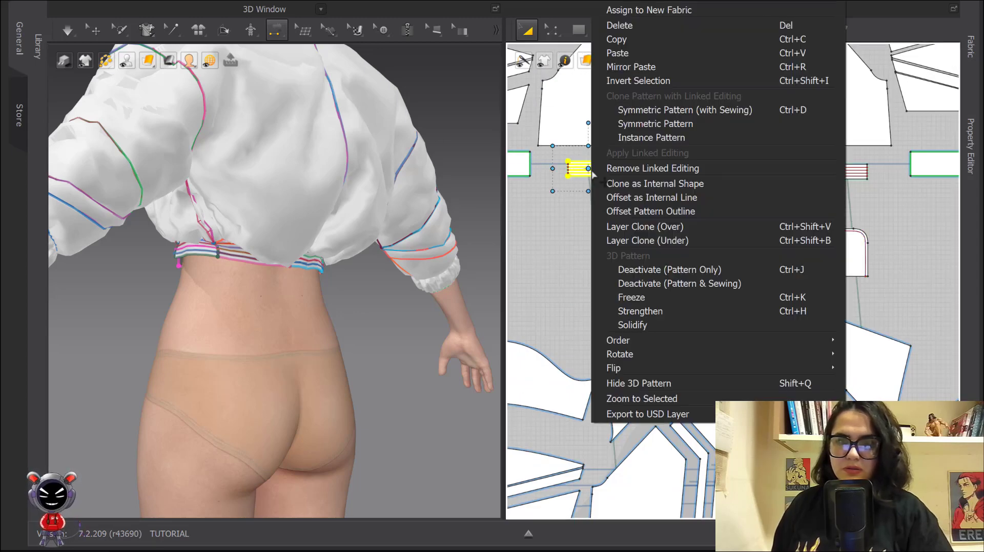
{"action": "left_click", "coordinate": [636, 169]}
{"action": "middle_click_drag", "start_coordinate": [767, 188], "coordinate": [505, 191]}
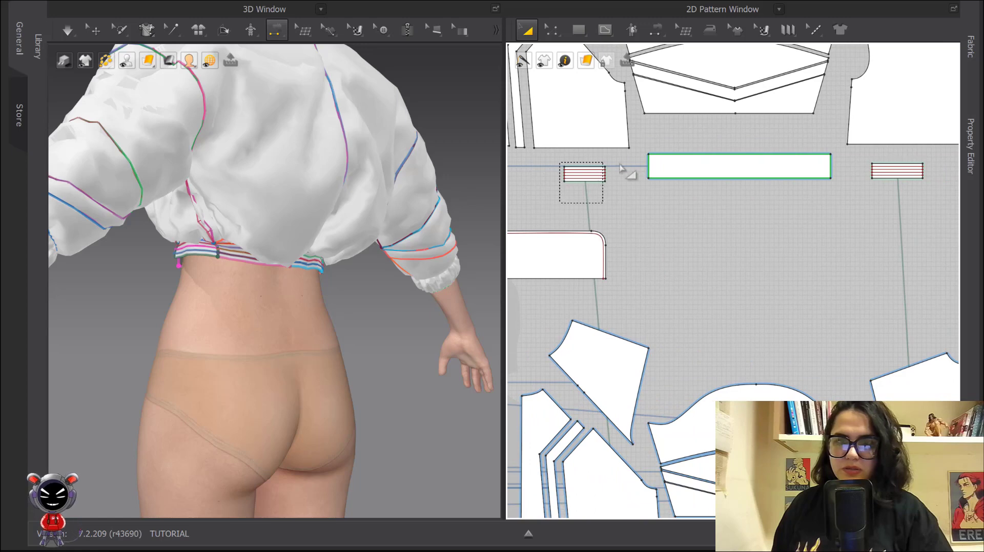
{"action": "left_click_drag", "start_coordinate": [619, 164], "coordinate": [636, 165]}
{"action": "right_click", "coordinate": [595, 169]}
{"action": "left_click", "coordinate": [649, 167]}
Step: Remove the linked editing from both ribbed back waistband pieces in the upper row
{"action": "middle_click_drag", "start_coordinate": [842, 211], "coordinate": [619, 205]}
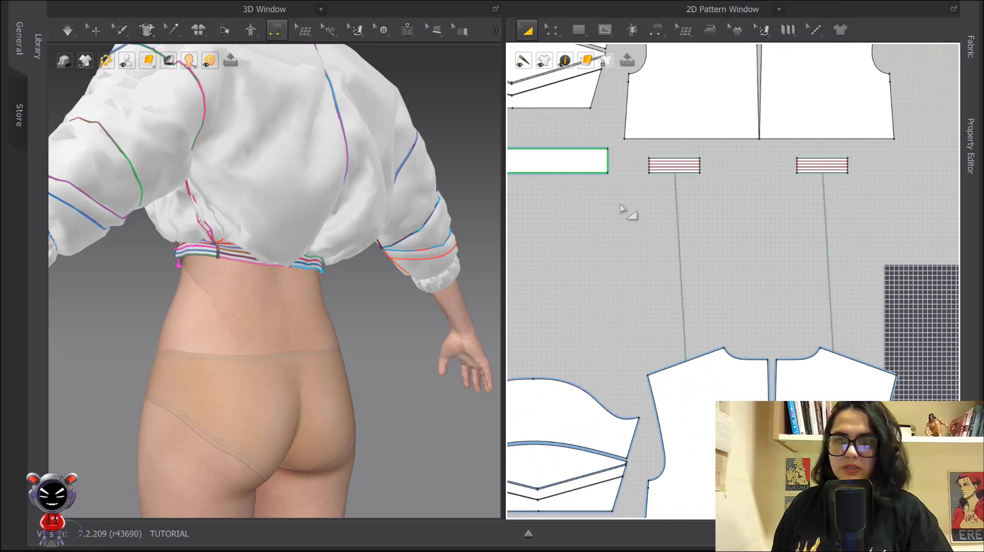
{"action": "left_click_drag", "start_coordinate": [866, 156], "coordinate": [837, 160]}
{"action": "right_click", "coordinate": [838, 160]}
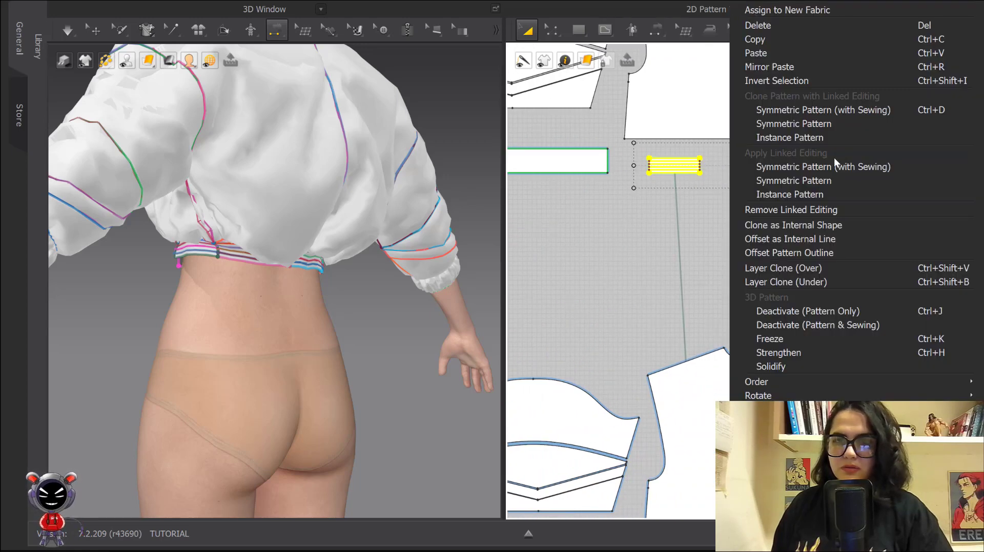
{"action": "left_click", "coordinate": [812, 211]}
Step: Set the particle distance of the four ribbed front and back waistband pieces in the upper row to 5 mm
{"action": "scroll", "coordinate": [784, 215], "scroll_direction": "down", "scroll_amount": 8}
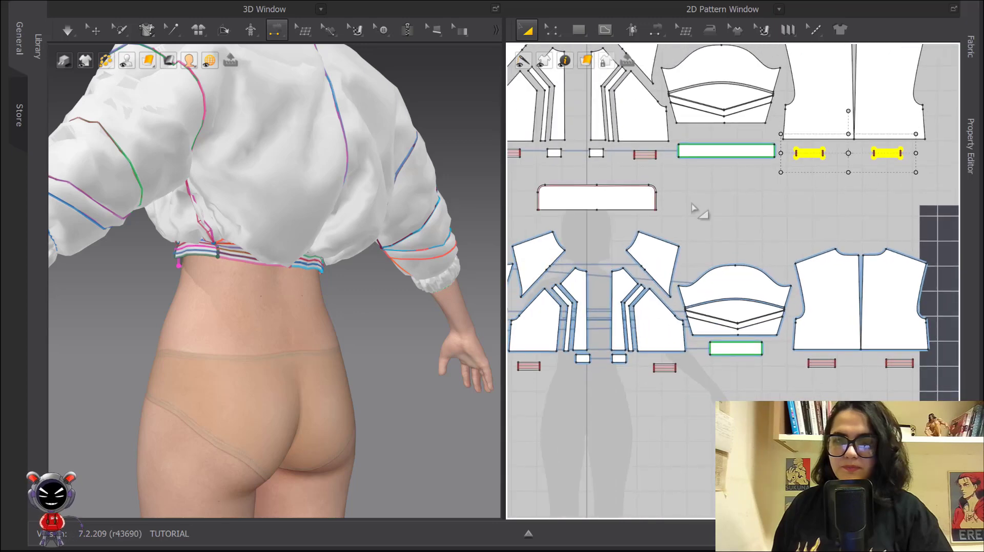
{"action": "middle_click_drag", "start_coordinate": [640, 225], "coordinate": [635, 418]}
{"action": "scroll", "coordinate": [595, 209], "scroll_direction": "up", "scroll_amount": 3}
{"action": "left_click", "coordinate": [593, 224]}
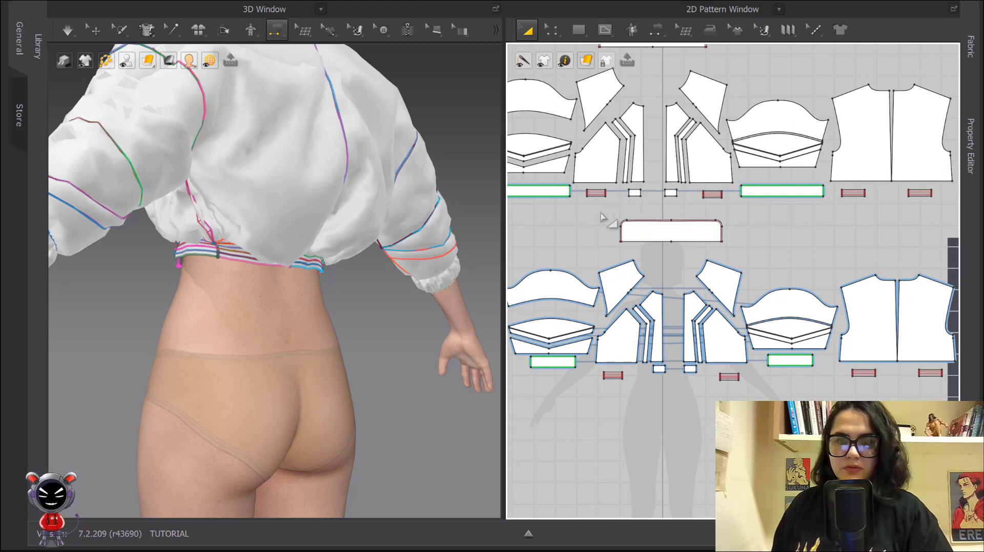
{"action": "left_click_drag", "start_coordinate": [629, 186], "coordinate": [627, 181]}
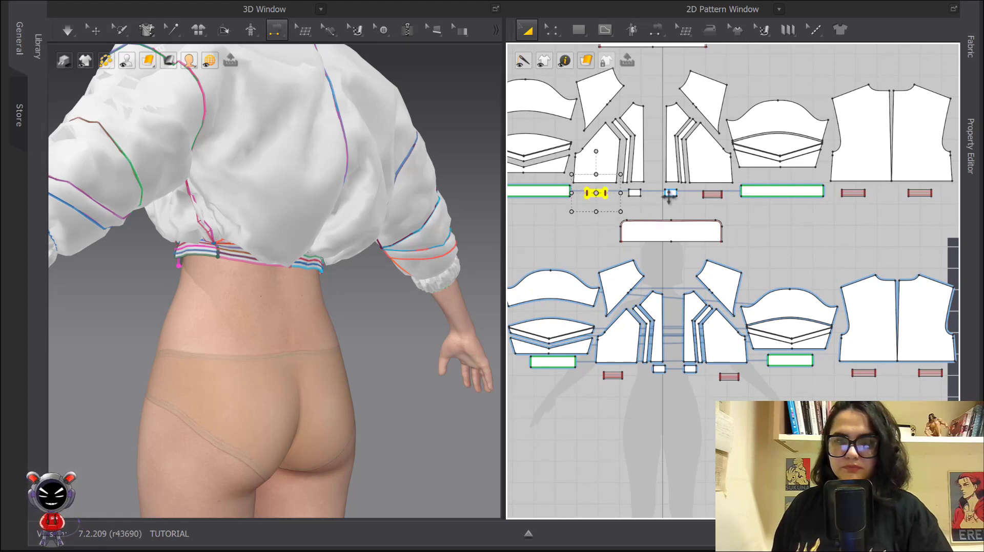
{"action": "left_click", "coordinate": [710, 195], "text": "shift"}
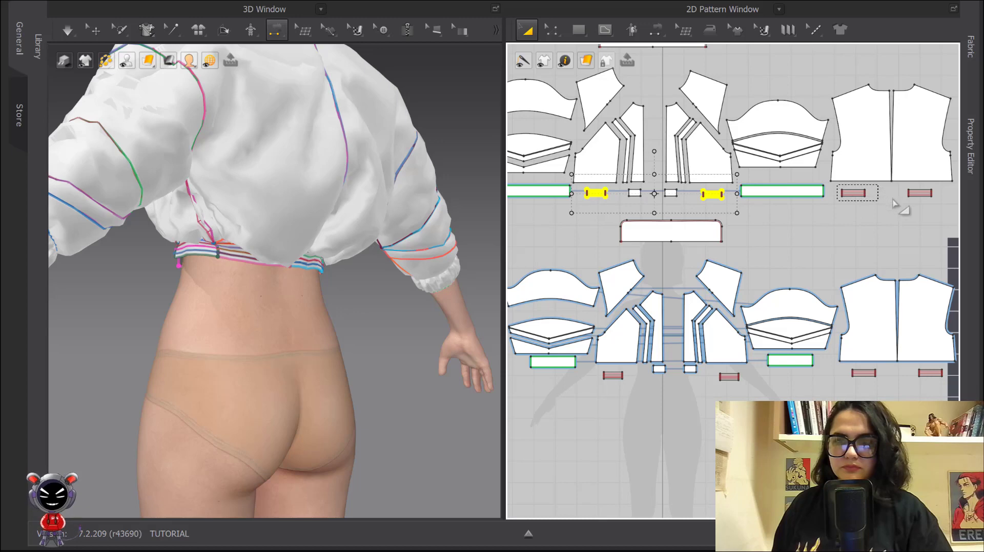
{"action": "left_click_drag", "start_coordinate": [893, 200], "coordinate": [894, 204], "text": "shift"}
{"action": "left_click_drag", "start_coordinate": [895, 207], "coordinate": [947, 186], "text": "shift"}
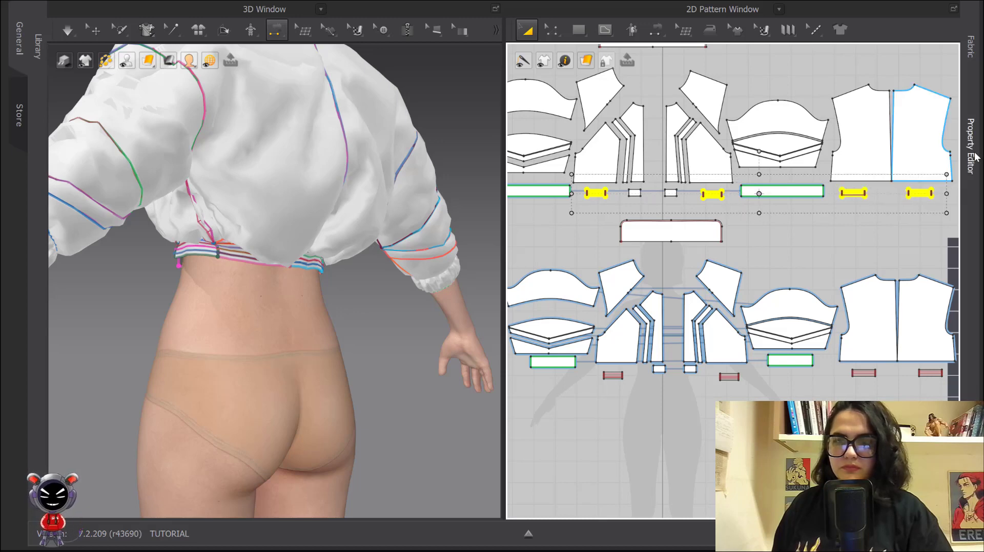
{"action": "left_click", "coordinate": [971, 154]}
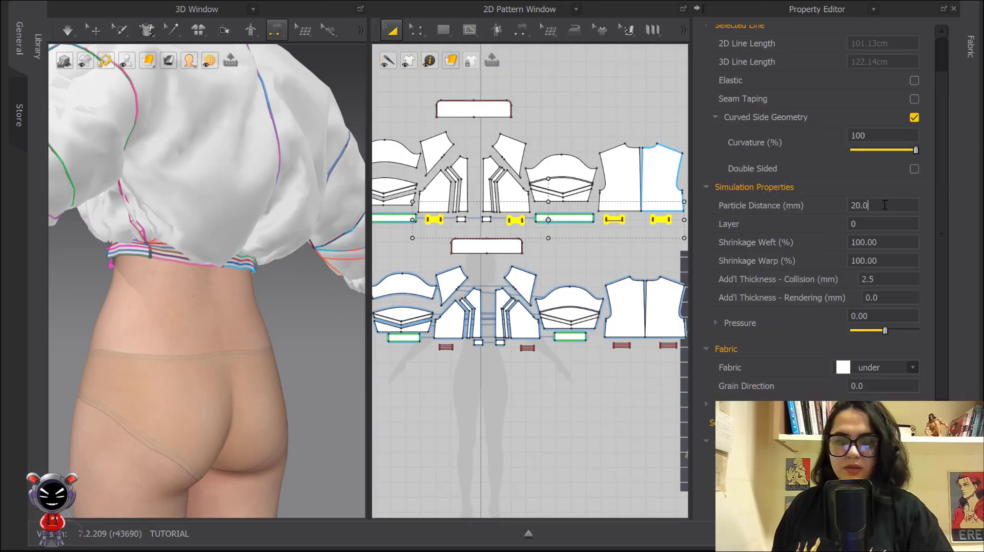
{"action": "double_click", "coordinate": [885, 205]}
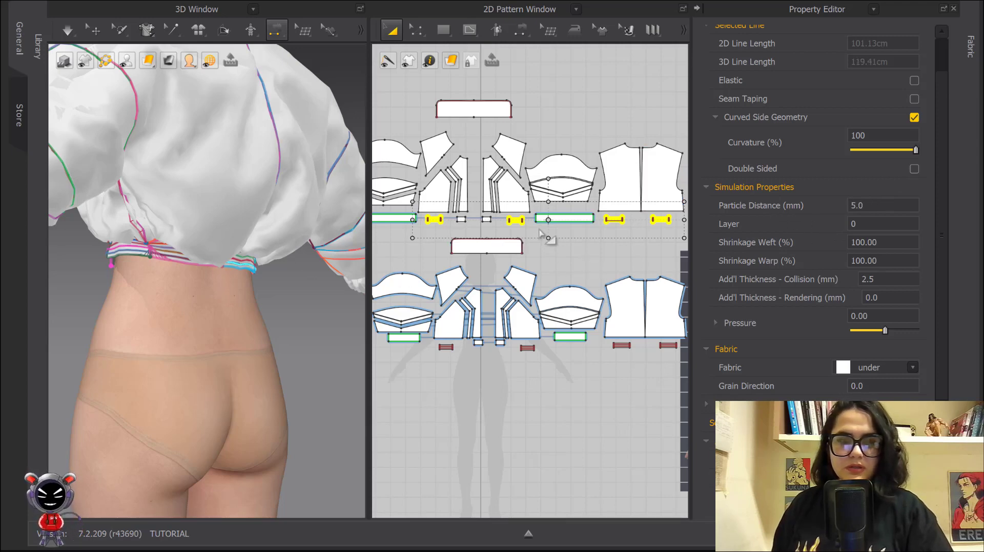
Step: Try widening the four upper-row ribbed waistband pieces as one group and briefly simulate the garment
{"action": "scroll", "coordinate": [540, 233], "scroll_direction": "down", "scroll_amount": 2}
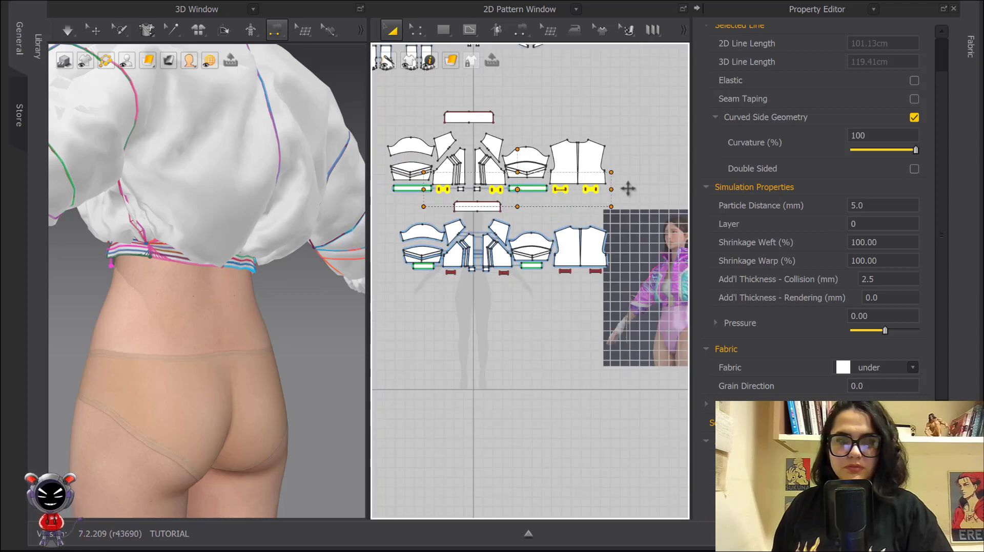
{"action": "left_click_drag", "start_coordinate": [627, 189], "coordinate": [641, 190]}
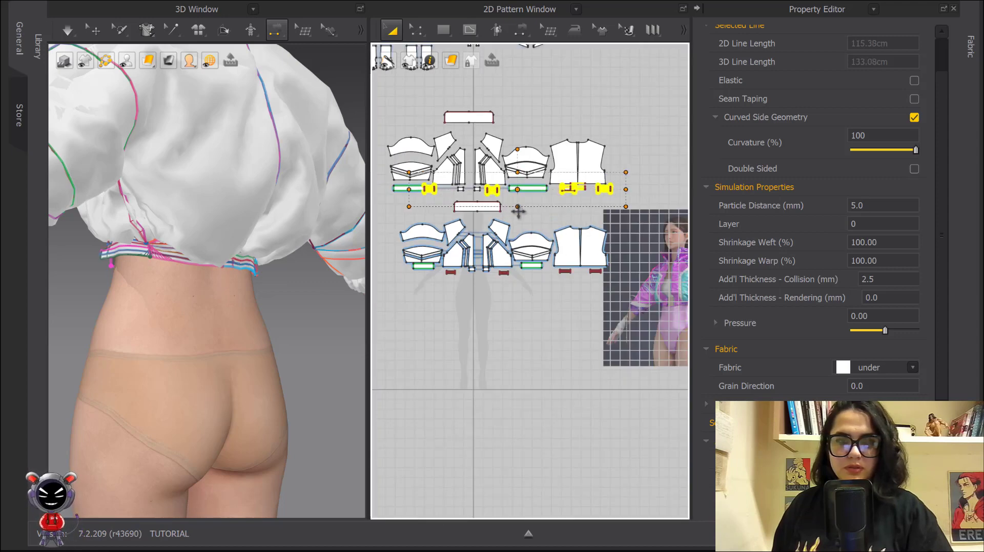
{"action": "left_click_drag", "start_coordinate": [518, 211], "coordinate": [519, 210]}
{"action": "key", "text": "ctrl+z"}
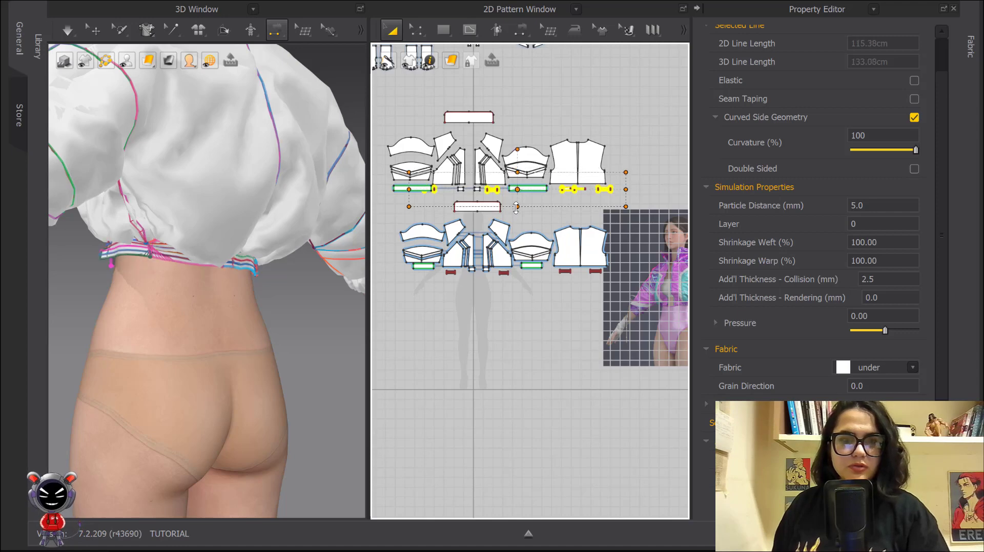
{"action": "left_click", "coordinate": [565, 217]}
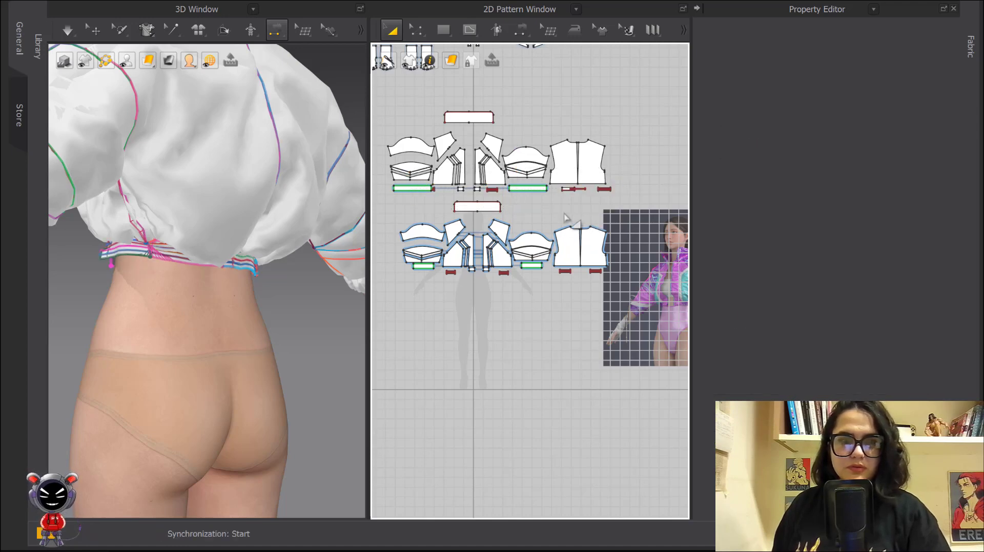
{"action": "key", "text": "space"}
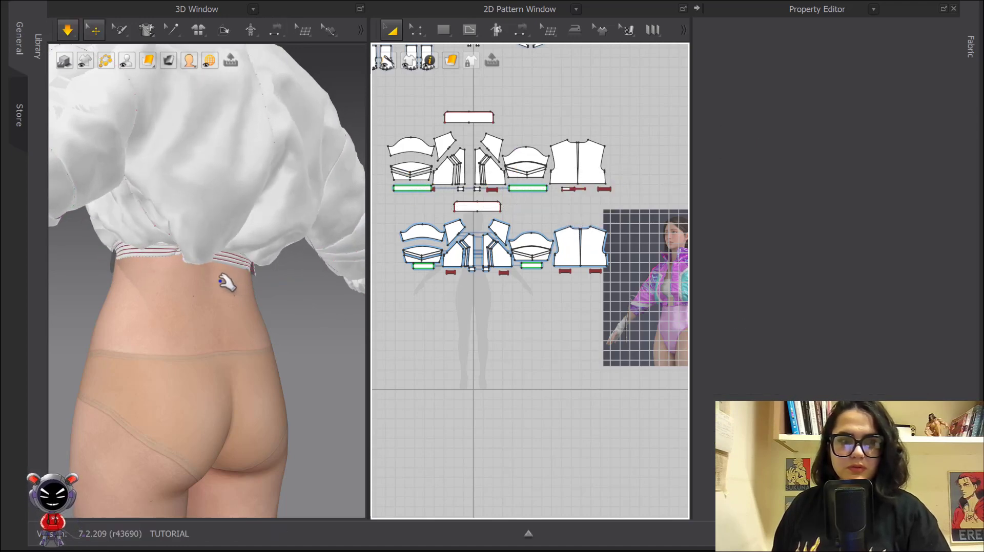
{"action": "key", "text": "space"}
Step: Check the back waistband seams and undo the group widening of the ribbed waistband pieces
{"action": "scroll", "coordinate": [200, 272], "scroll_direction": "up", "scroll_amount": 2}
{"action": "right_click_drag", "start_coordinate": [198, 273], "coordinate": [239, 244]}
{"action": "scroll", "coordinate": [223, 256], "scroll_direction": "up", "scroll_amount": 3}
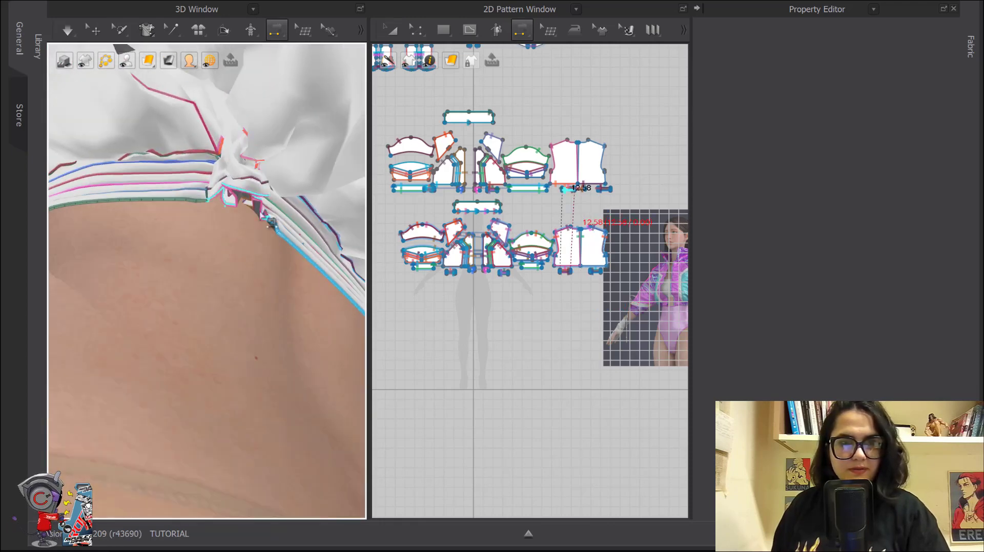
{"action": "scroll", "coordinate": [600, 246], "scroll_direction": "up", "scroll_amount": 4}
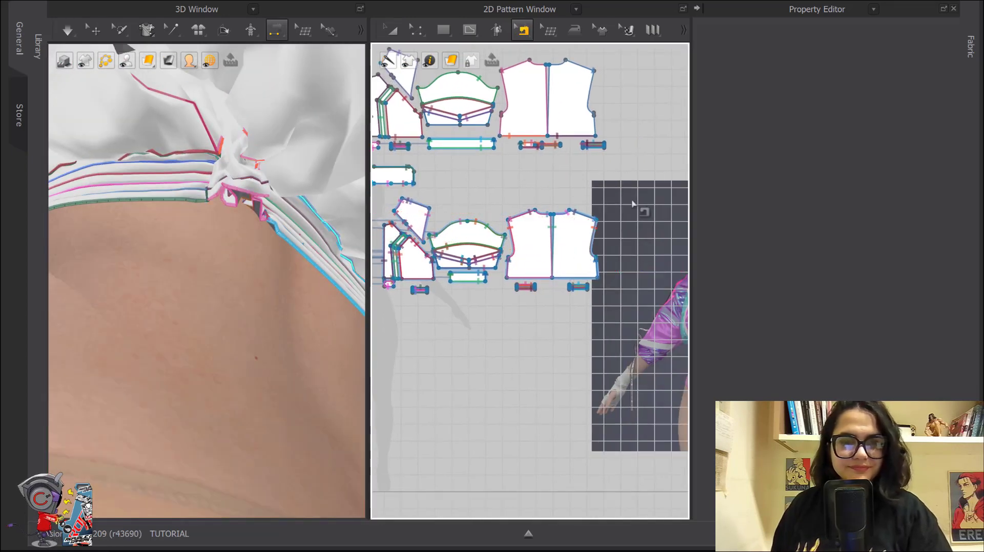
{"action": "scroll", "coordinate": [632, 221], "scroll_direction": "up", "scroll_amount": 6}
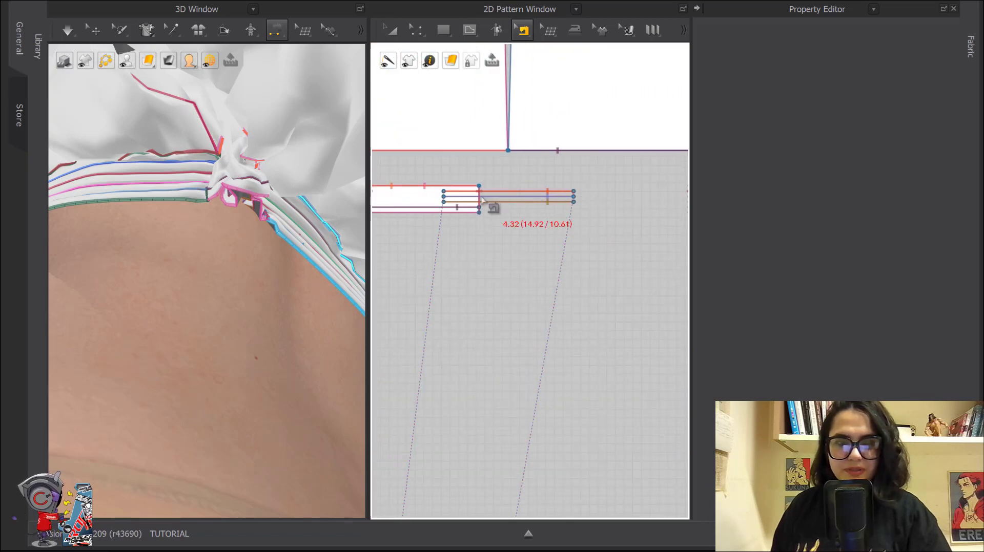
{"action": "key", "text": "a"}
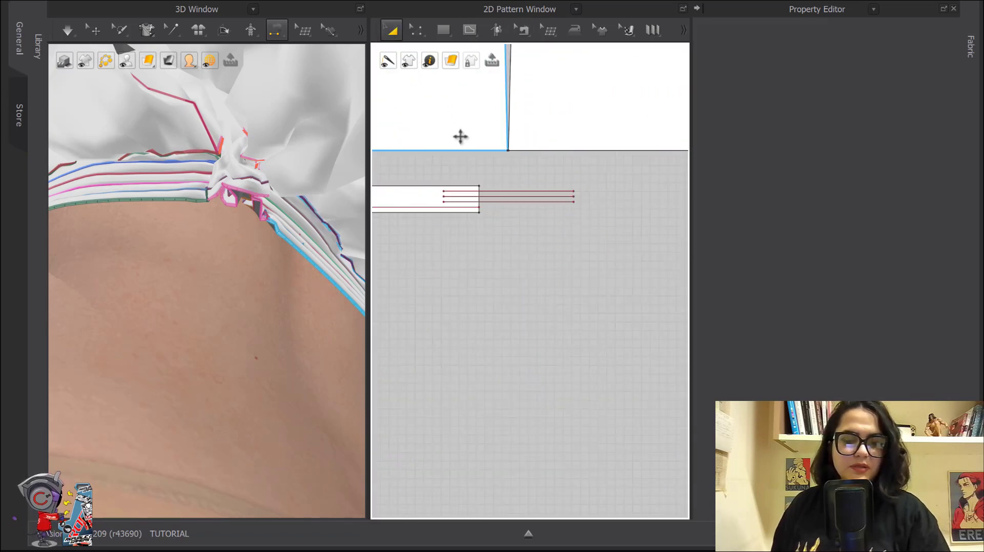
{"action": "left_click_drag", "start_coordinate": [460, 136], "coordinate": [522, 250]}
{"action": "scroll", "coordinate": [520, 252], "scroll_direction": "down", "scroll_amount": 3}
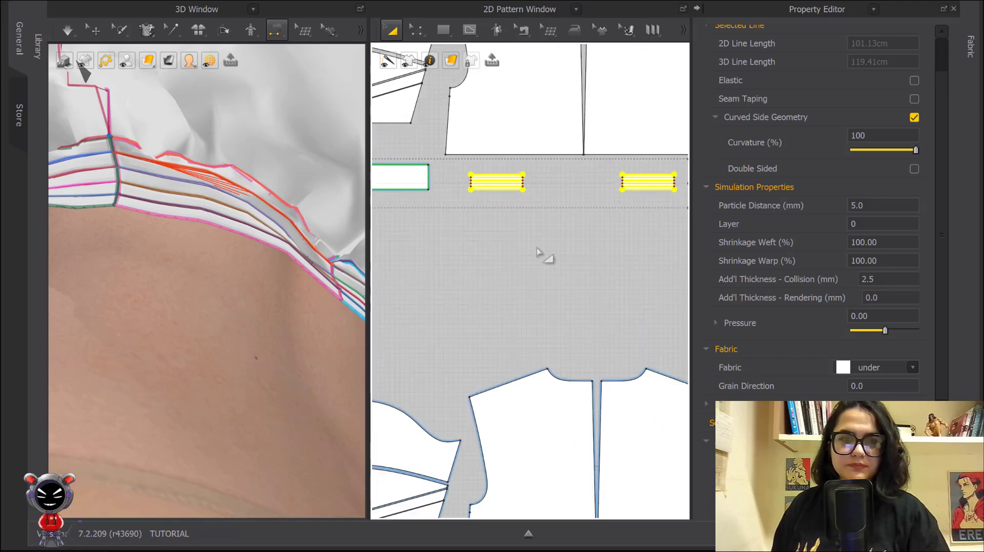
{"action": "left_click", "coordinate": [528, 247]}
Step: Simulate the garment with the restored waistband pieces and check the sewing lines on the ribbed back piece
{"action": "scroll", "coordinate": [516, 246], "scroll_direction": "up", "scroll_amount": 4}
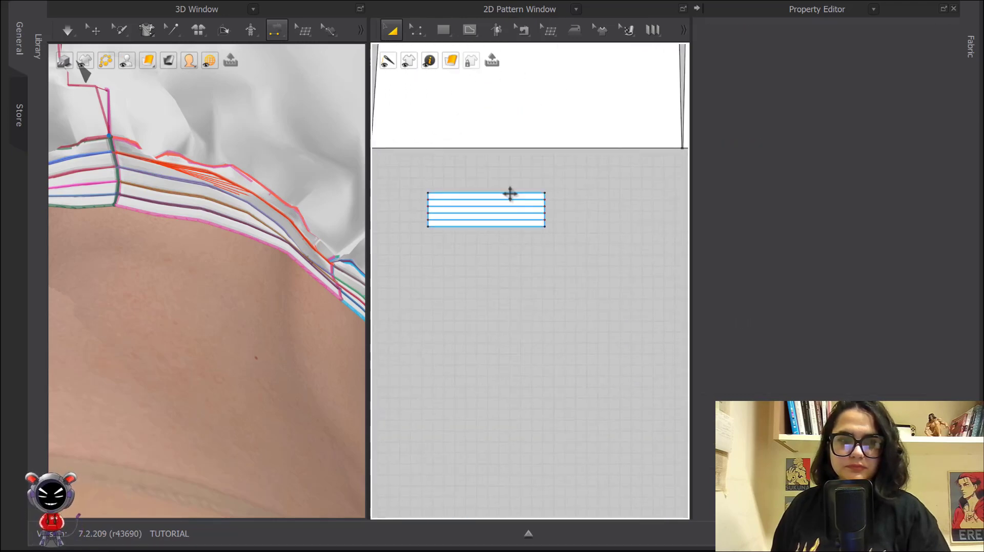
{"action": "scroll", "coordinate": [510, 194], "scroll_direction": "down", "scroll_amount": 4}
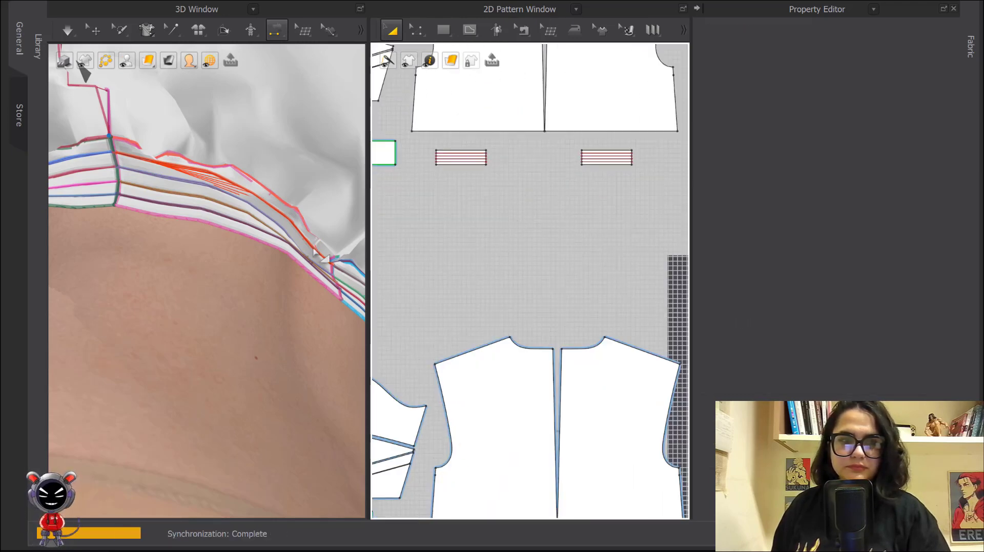
{"action": "key", "text": "space"}
{"action": "key", "text": "n"}
{"action": "scroll", "coordinate": [483, 186], "scroll_direction": "up", "scroll_amount": 4}
{"action": "middle_click_drag", "start_coordinate": [483, 186], "coordinate": [547, 266]}
{"action": "scroll", "coordinate": [470, 176], "scroll_direction": "down", "scroll_amount": 2}
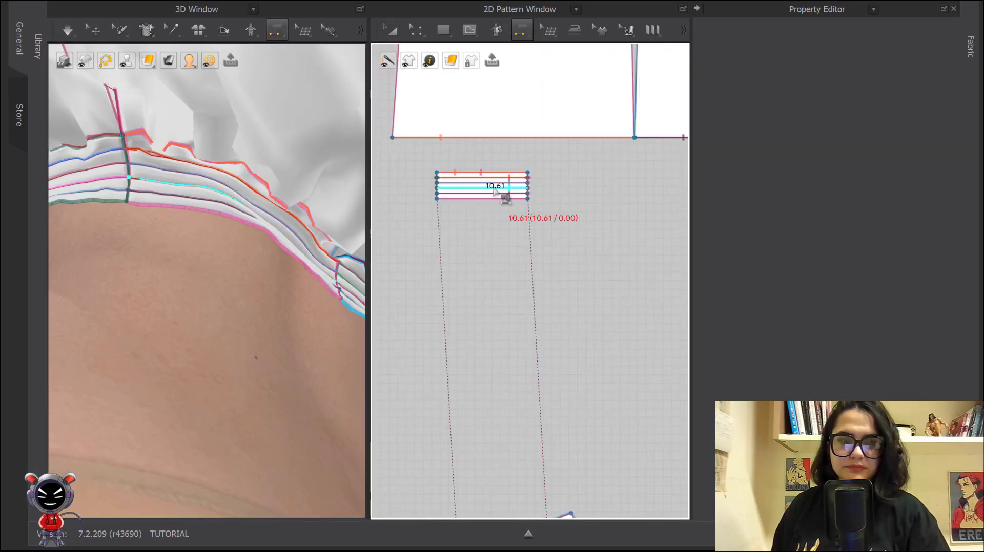
{"action": "left_click", "coordinate": [399, 32]}
{"action": "scroll", "coordinate": [511, 200], "scroll_direction": "up", "scroll_amount": 3}
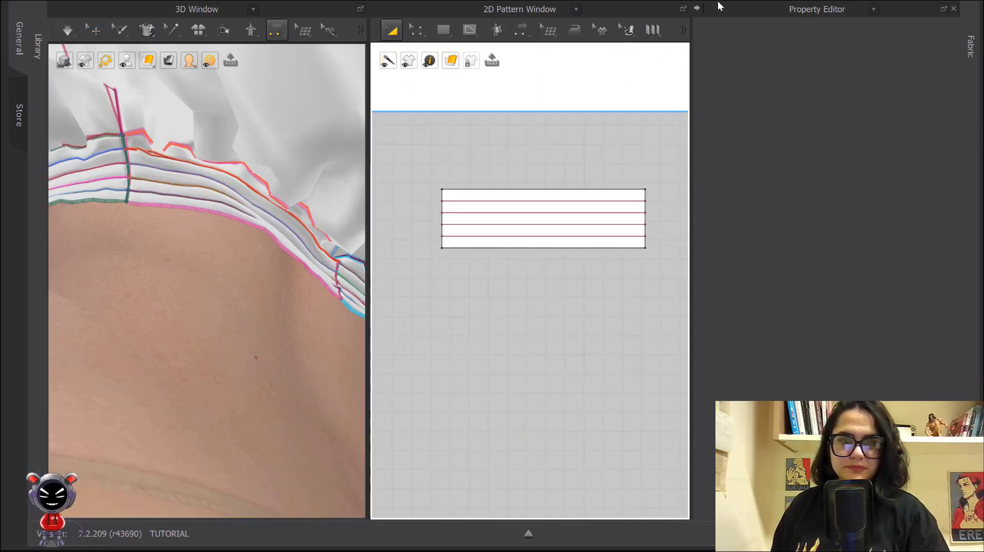
{"action": "left_click", "coordinate": [697, 8]}
{"action": "scroll", "coordinate": [681, 157], "scroll_direction": "down", "scroll_amount": 8}
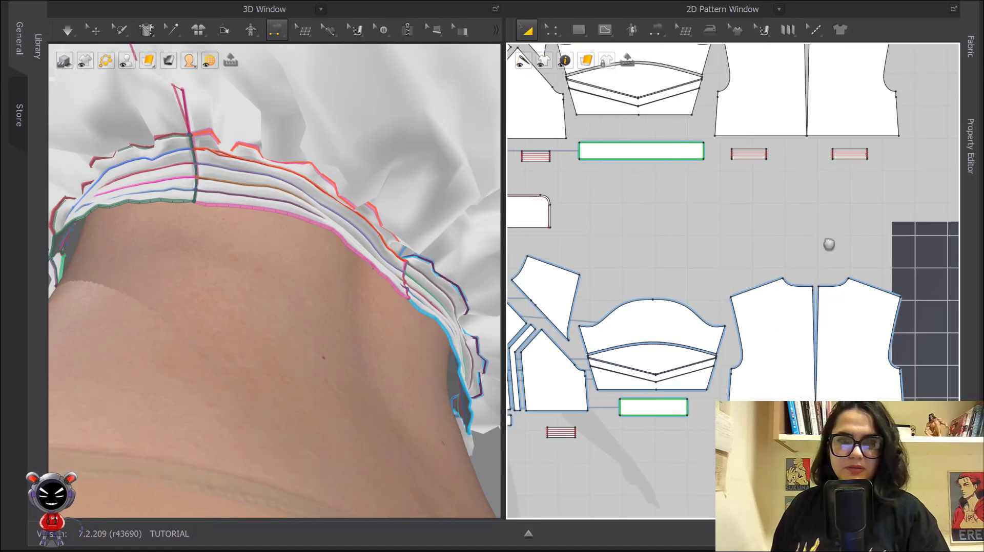
Step: Try placing copies of the two upper-row ribbed front waistband pieces below the back waistband pieces
{"action": "middle_click_drag", "start_coordinate": [601, 218], "coordinate": [829, 245]}
{"action": "left_click", "coordinate": [568, 167]}
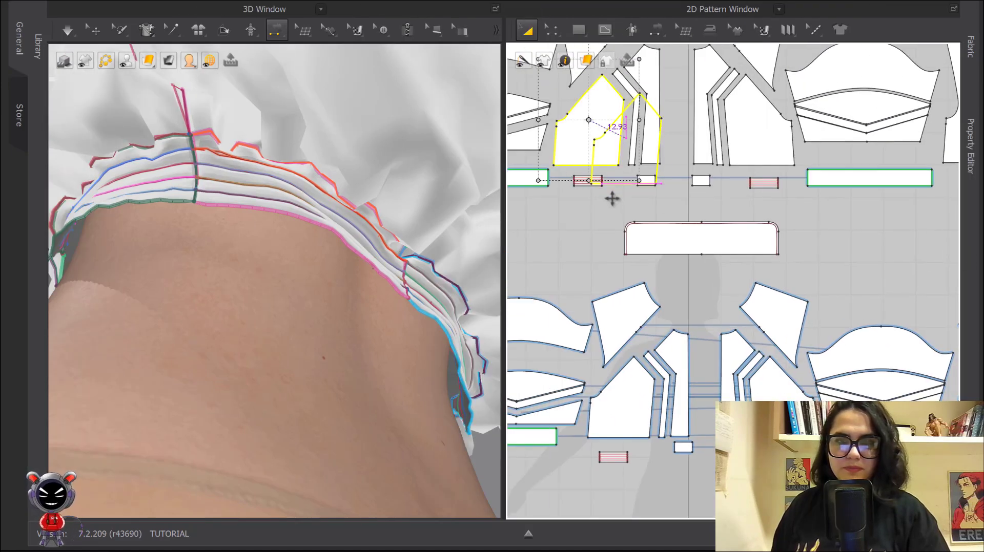
{"action": "left_click_drag", "start_coordinate": [566, 213], "coordinate": [625, 177]}
{"action": "left_click_drag", "start_coordinate": [798, 176], "coordinate": [807, 179], "text": "shift"}
{"action": "middle_click_drag", "start_coordinate": [805, 200], "coordinate": [689, 173]}
{"action": "key", "text": "ctrl+c"}
{"action": "key", "text": "ctrl+v"}
{"action": "left_click", "coordinate": [936, 193]}
{"action": "middle_click_drag", "start_coordinate": [938, 200], "coordinate": [716, 203]}
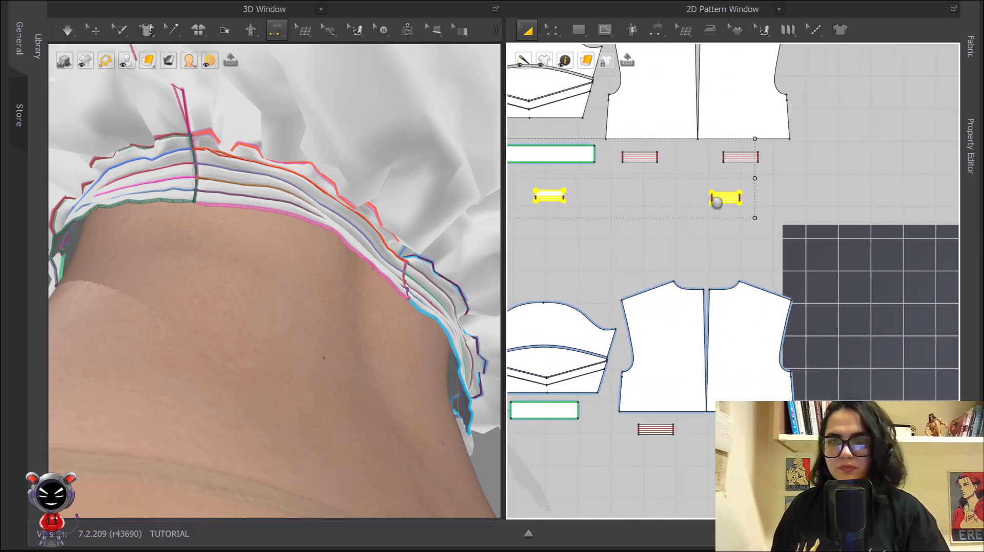
Step: Undo the copying and placement of the ribbed front waistband pieces
{"action": "key", "text": "ctrl+z"}
{"action": "left_click", "coordinate": [533, 210]}
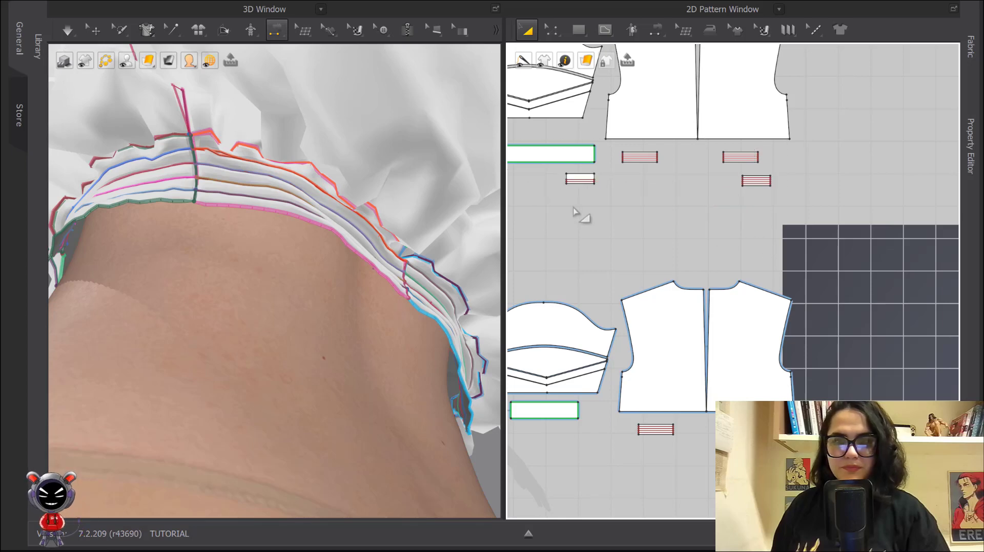
{"action": "middle_click_drag", "start_coordinate": [574, 211], "coordinate": [784, 222]}
{"action": "key", "text": "ctrl+z"}
{"action": "key", "text": "ctrl+z"}
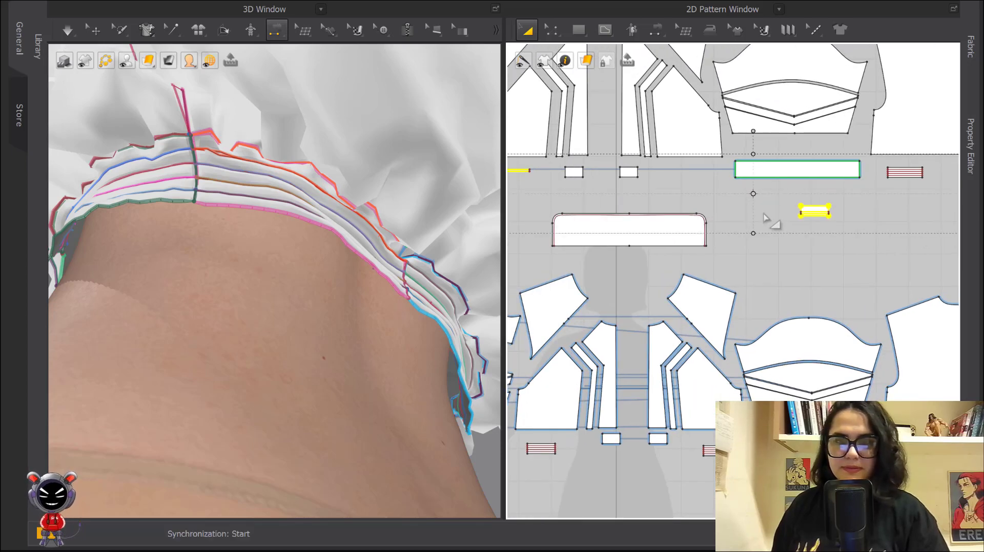
{"action": "key", "text": "ctrl+z"}
Step: Move the two upper-row ribbed front waistband pieces below the ribbed back pieces, one at a time, grouping all four together
{"action": "left_click", "coordinate": [533, 208]}
{"action": "middle_click_drag", "start_coordinate": [533, 208], "coordinate": [622, 220]}
{"action": "left_click_drag", "start_coordinate": [637, 164], "coordinate": [929, 211]}
{"action": "middle_click_drag", "start_coordinate": [929, 211], "coordinate": [672, 190]}
{"action": "left_click_drag", "start_coordinate": [675, 189], "coordinate": [758, 180]}
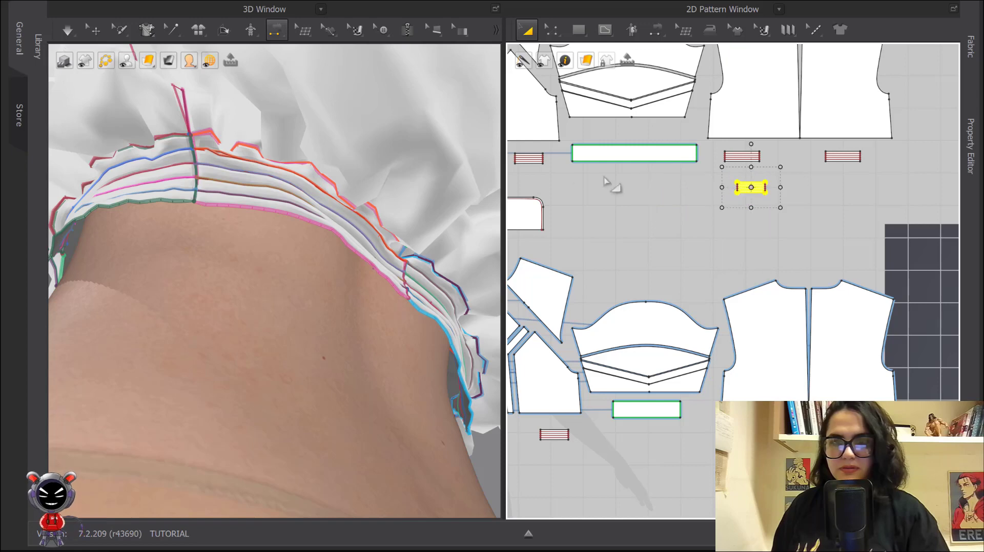
{"action": "middle_click_drag", "start_coordinate": [542, 175], "coordinate": [605, 183]}
{"action": "left_click_drag", "start_coordinate": [565, 184], "coordinate": [887, 193]}
{"action": "scroll", "coordinate": [729, 206], "scroll_direction": "up", "scroll_amount": 5}
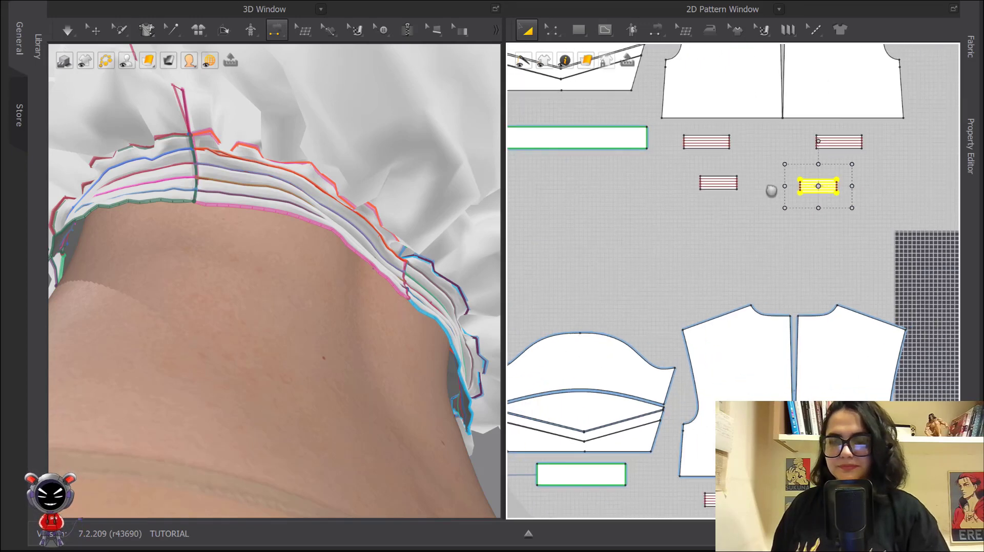
{"action": "left_click", "coordinate": [758, 240]}
{"action": "middle_click_drag", "start_coordinate": [797, 222], "coordinate": [697, 258]}
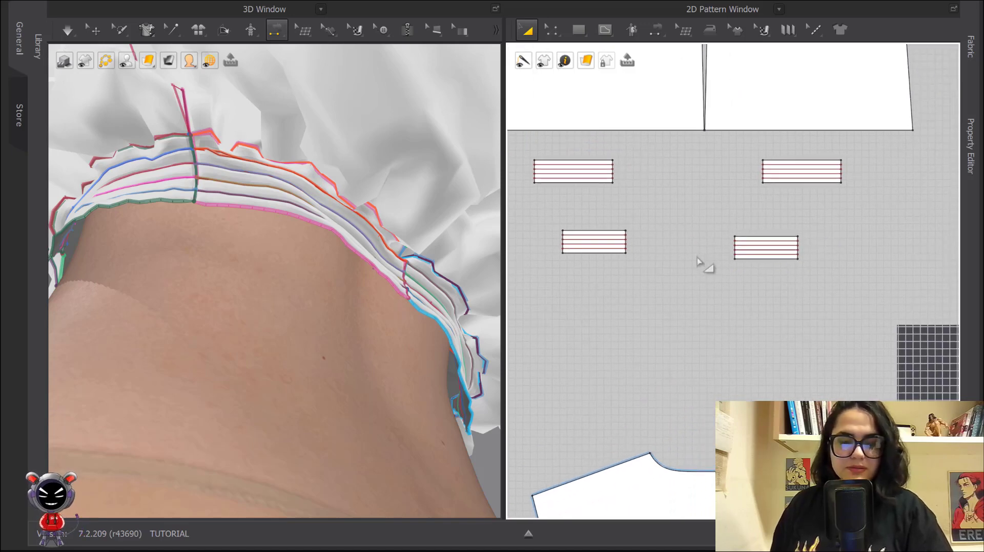
Step: Scale the four grouped ribbed waistband pieces slightly wider and taller together, then simulate the garment
{"action": "key", "text": "b"}
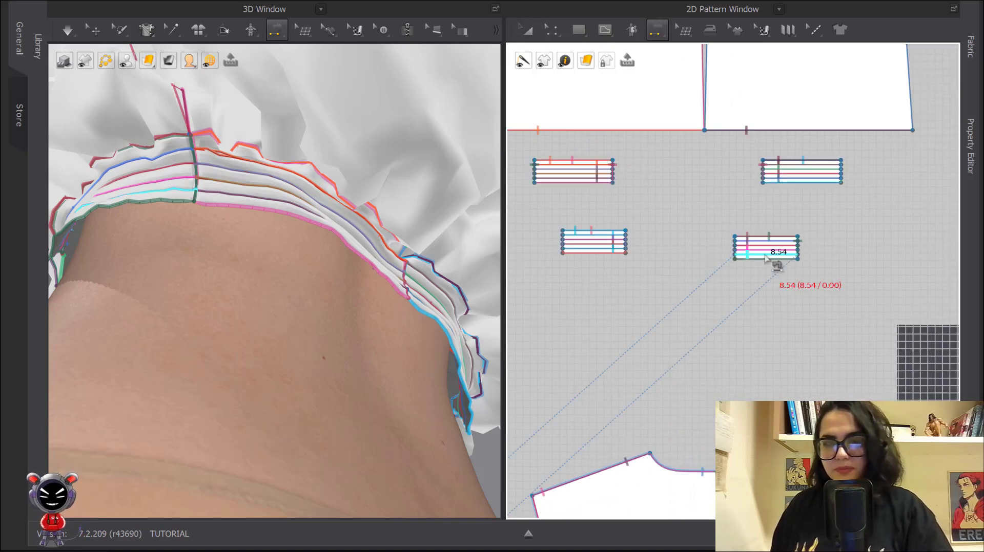
{"action": "left_click", "coordinate": [527, 30]}
{"action": "middle_click_drag", "start_coordinate": [584, 205], "coordinate": [628, 228]}
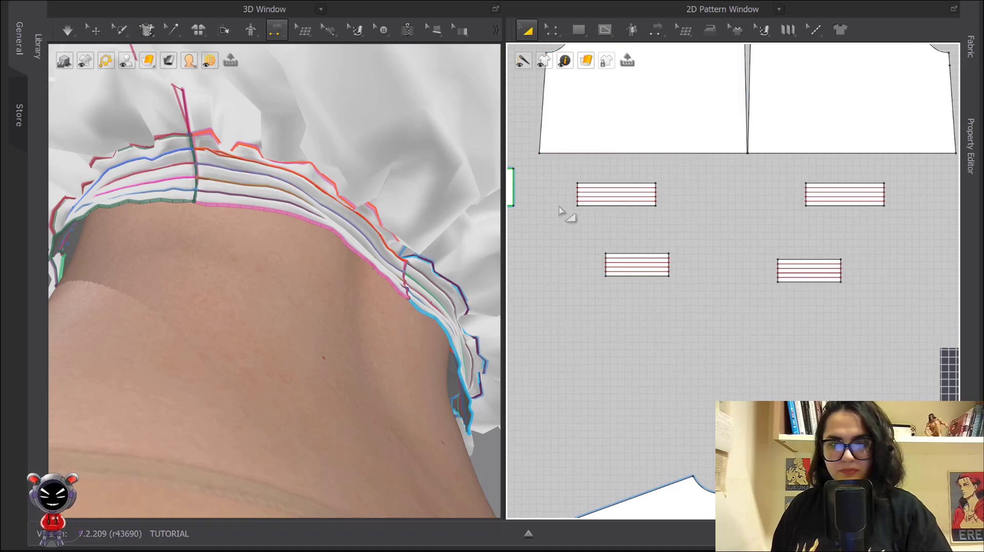
{"action": "left_click_drag", "start_coordinate": [565, 175], "coordinate": [912, 338]}
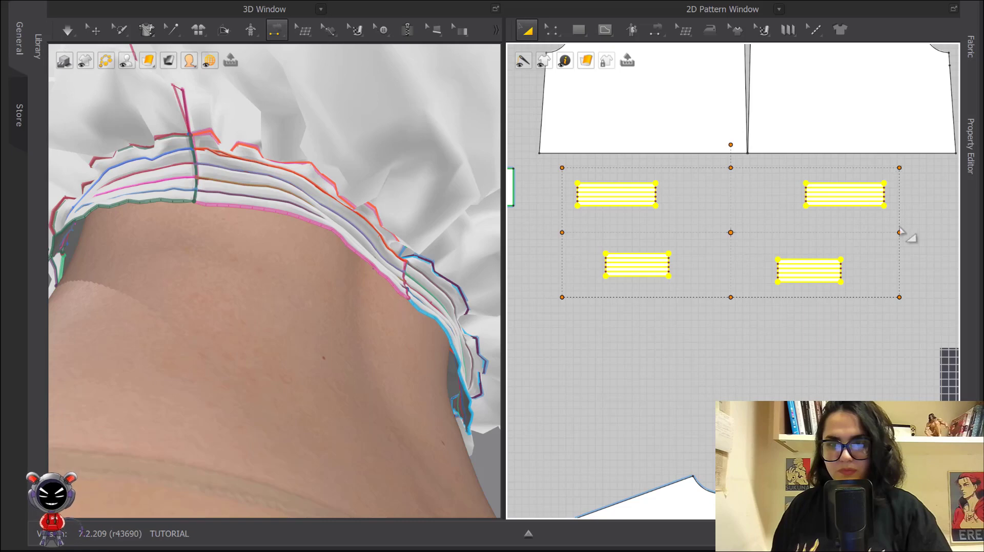
{"action": "left_click_drag", "start_coordinate": [906, 232], "coordinate": [915, 232]}
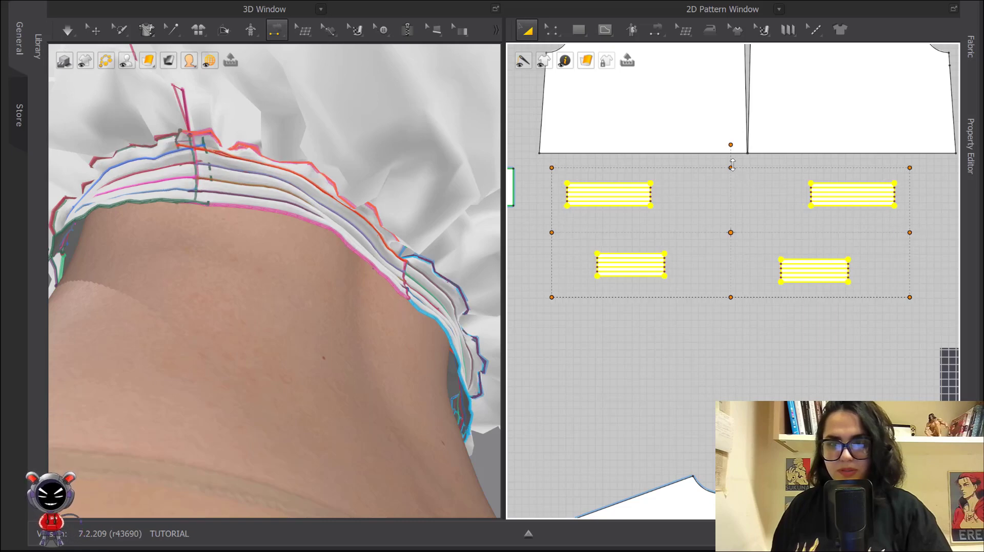
{"action": "left_click_drag", "start_coordinate": [732, 165], "coordinate": [734, 159]}
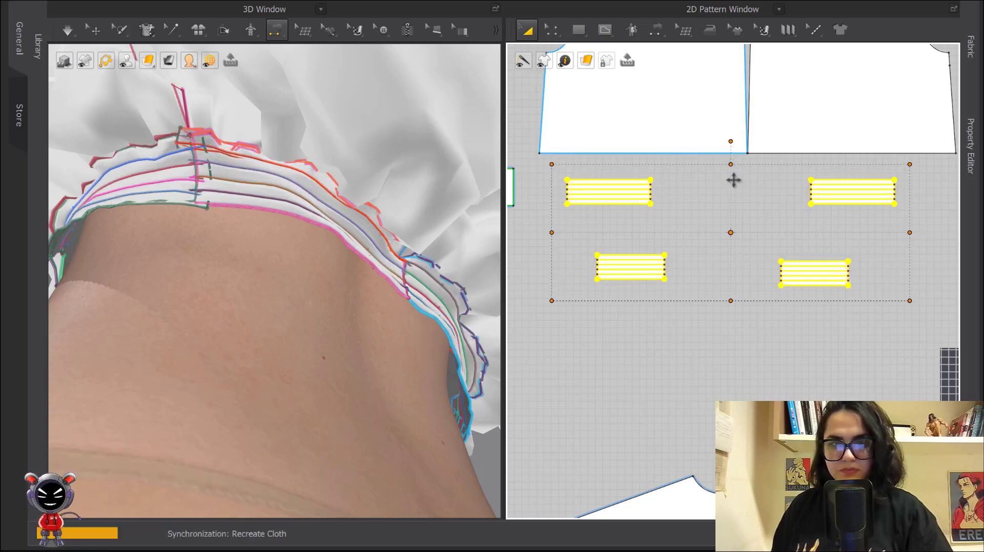
{"action": "key", "text": "space"}
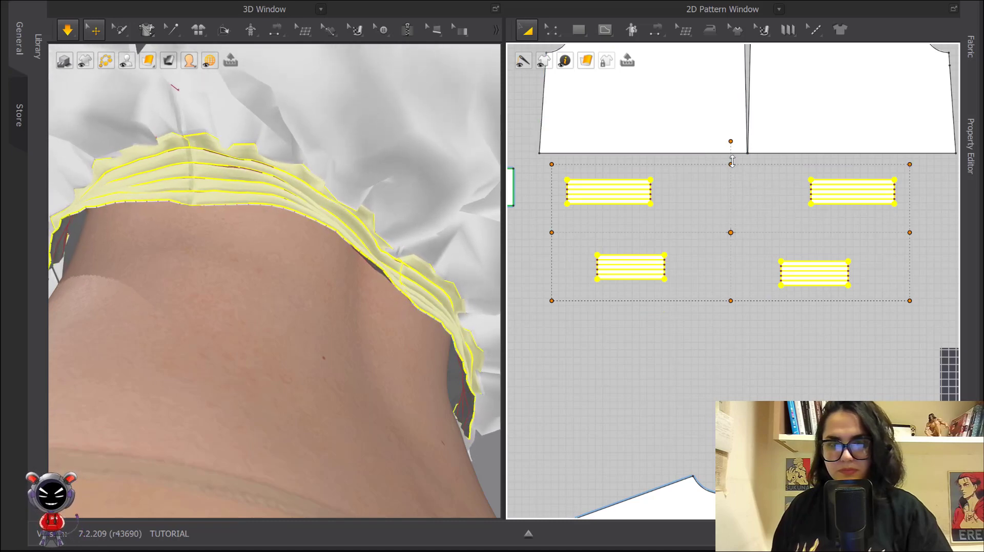
Step: Scale the four grouped ribbed waistband pieces slightly taller and wider again, simulating the garment after each resize
{"action": "left_click_drag", "start_coordinate": [732, 162], "coordinate": [733, 157]}
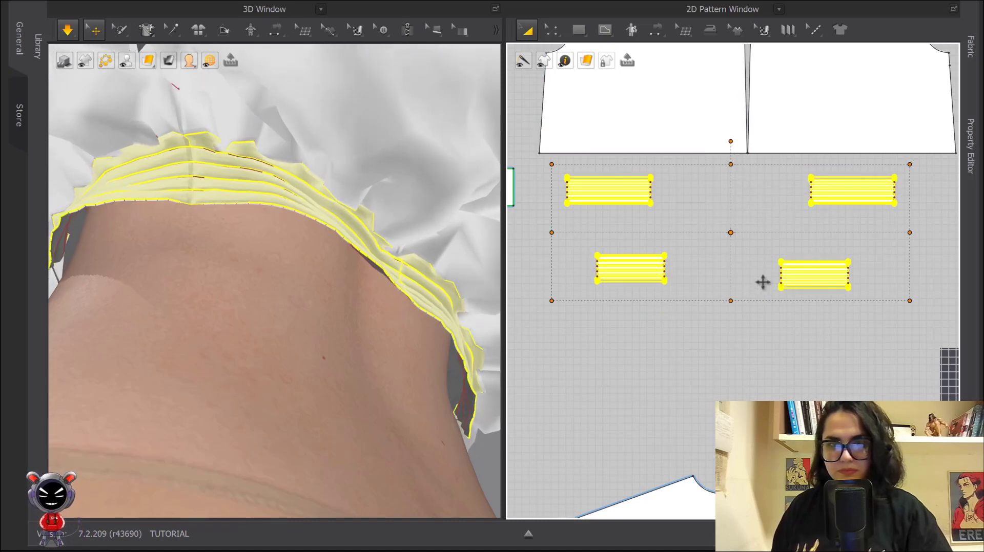
{"action": "key", "text": "space"}
{"action": "left_click_drag", "start_coordinate": [915, 232], "coordinate": [928, 231]}
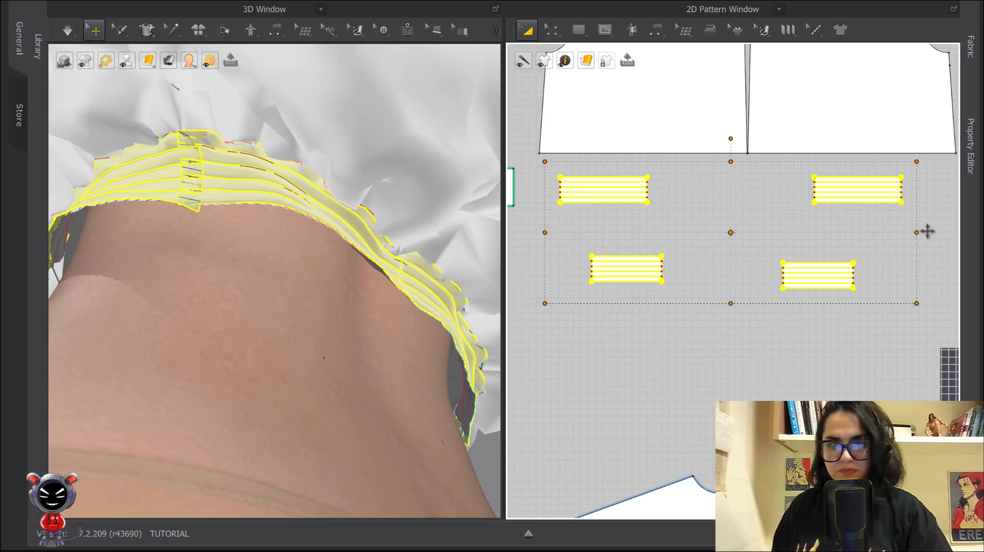
{"action": "key", "text": "space"}
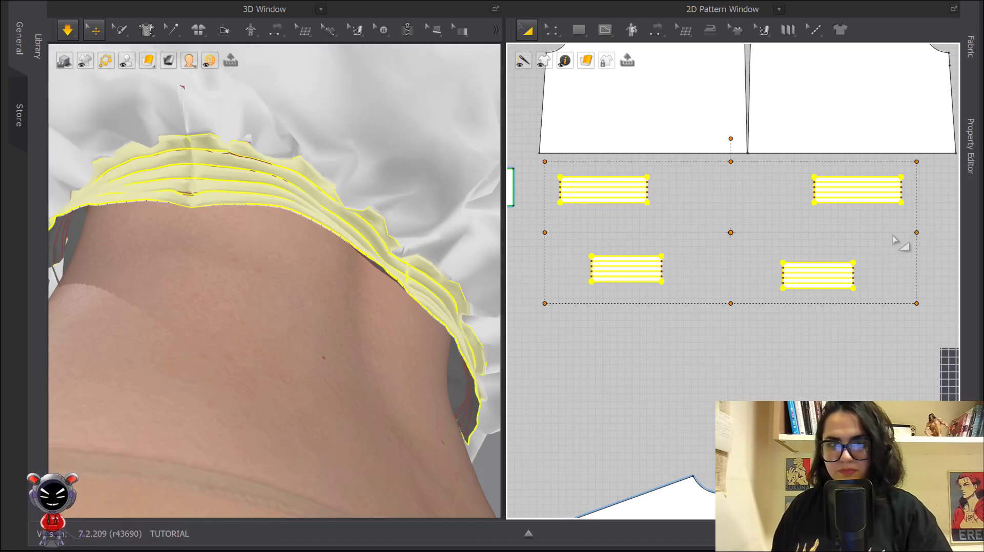
{"action": "key", "text": "space"}
Step: Lock all pattern outlines in the 2D pattern layout, leaving the internal lines selectable
{"action": "left_click", "coordinate": [707, 351]}
{"action": "right_click", "coordinate": [724, 357]}
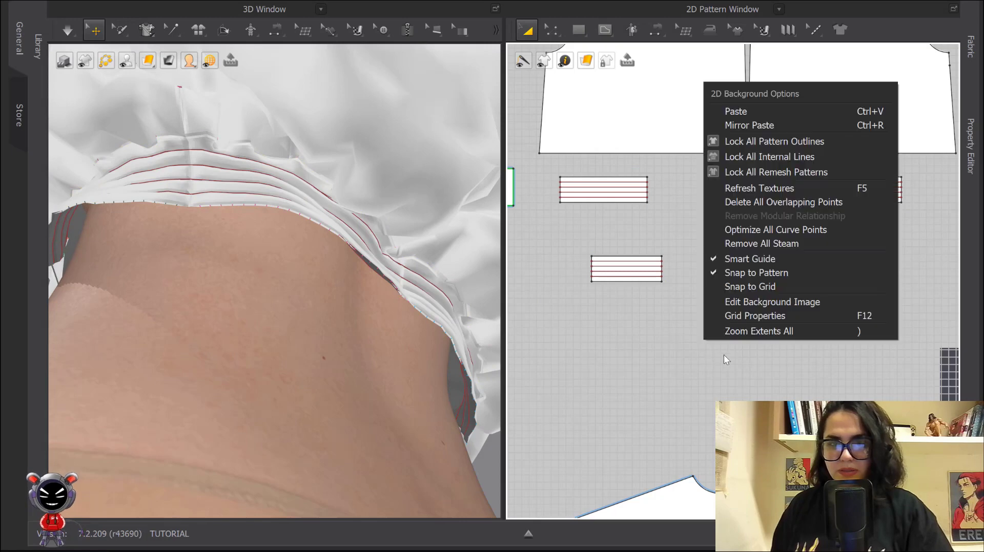
{"action": "left_click", "coordinate": [757, 142]}
{"action": "scroll", "coordinate": [681, 401], "scroll_direction": "down", "scroll_amount": 1}
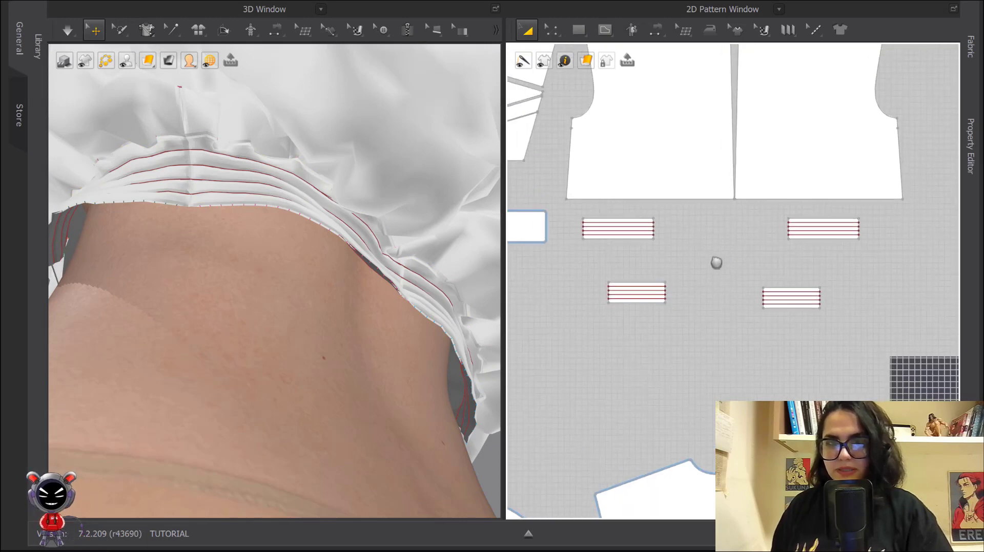
{"action": "right_click", "coordinate": [680, 244]}
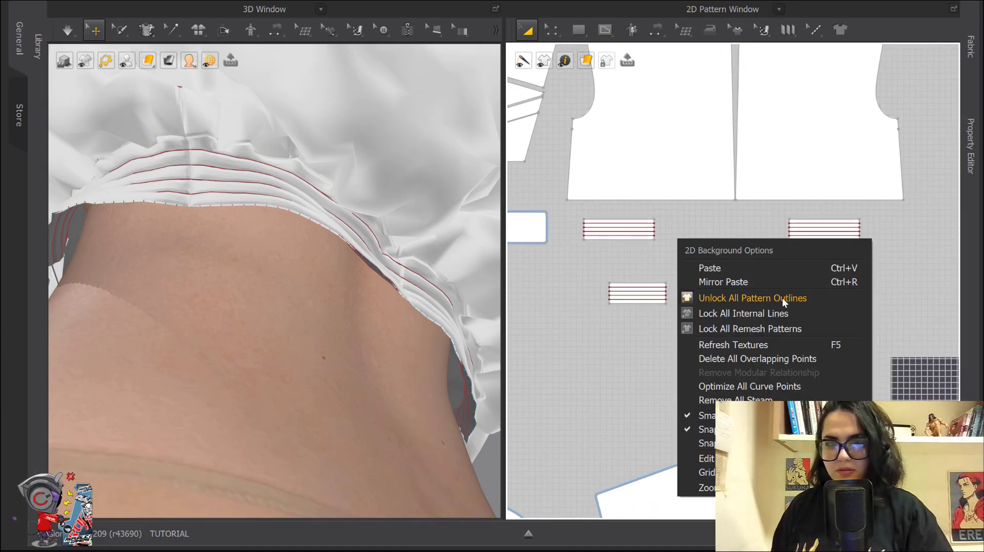
{"action": "left_click", "coordinate": [588, 283]}
Step: Enable Elastic on the internal lines of the four ribbed waistband pieces below the upper back panels, with strength 6.30 and ratio 80
{"action": "scroll", "coordinate": [584, 279], "scroll_direction": "down", "scroll_amount": 2}
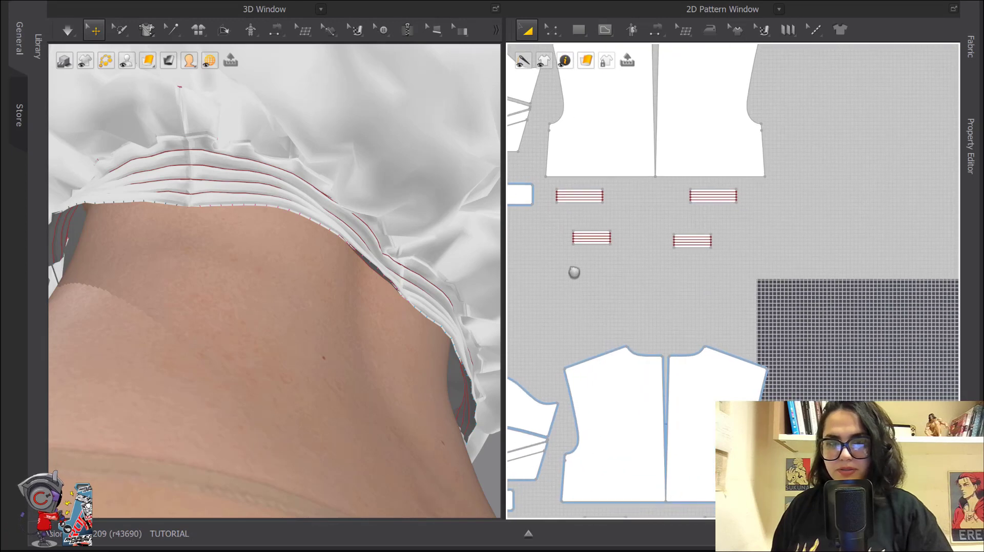
{"action": "left_click_drag", "start_coordinate": [768, 261], "coordinate": [768, 263]}
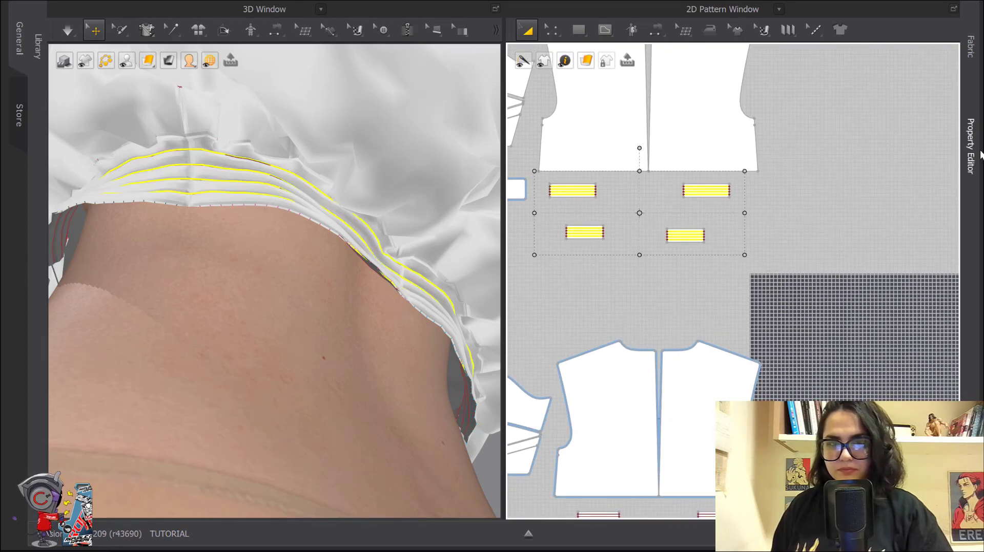
{"action": "left_click", "coordinate": [971, 148]}
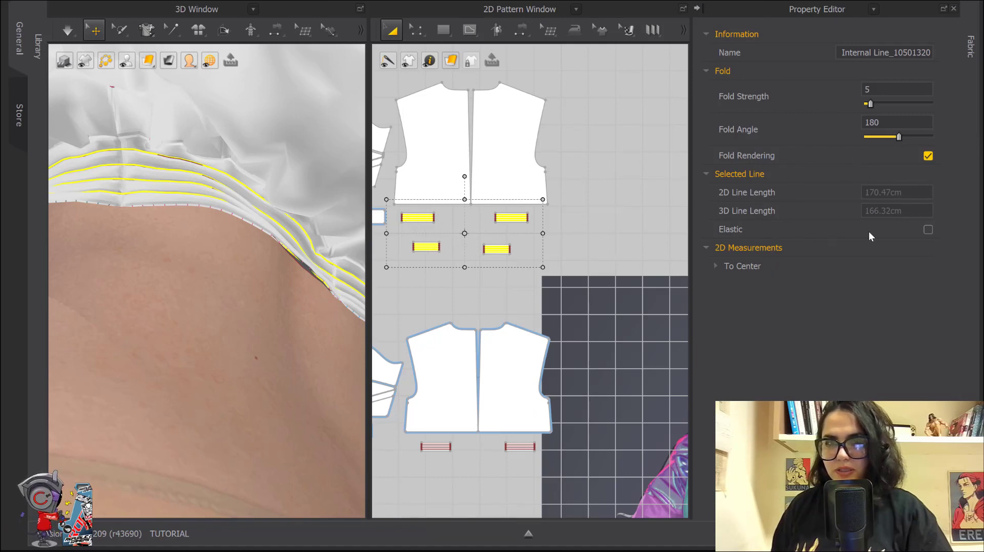
{"action": "left_click", "coordinate": [928, 230]}
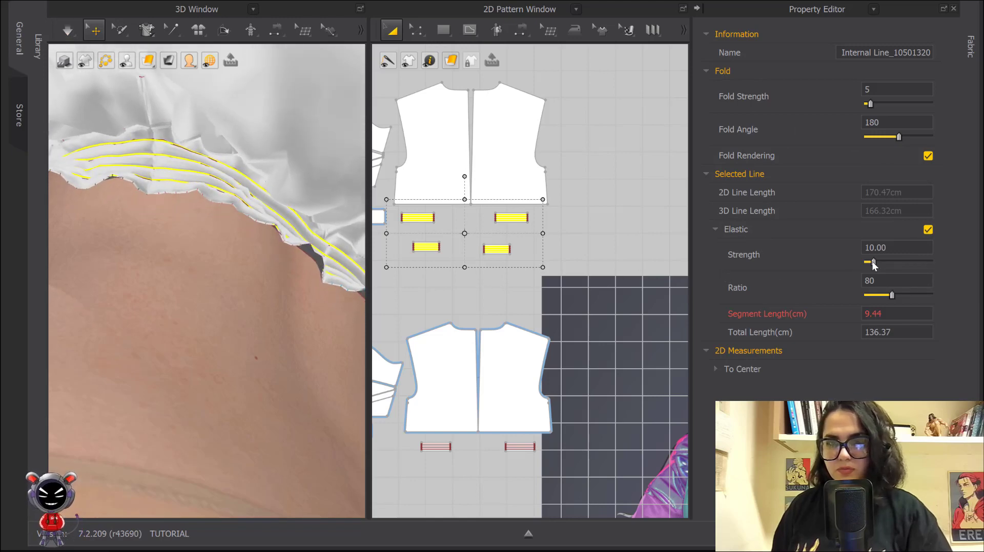
{"action": "left_click", "coordinate": [609, 215]}
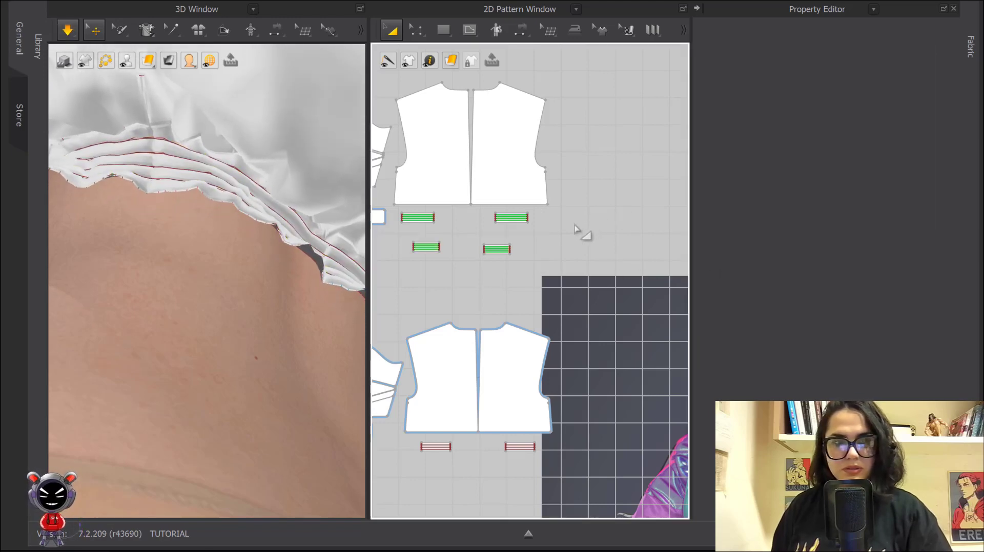
Step: Unlock all pattern outlines so the ribbed waistband edges are available for segment sewing
{"action": "scroll", "coordinate": [256, 184], "scroll_direction": "down", "scroll_amount": 2}
{"action": "right_click_drag", "start_coordinate": [256, 184], "coordinate": [211, 188]}
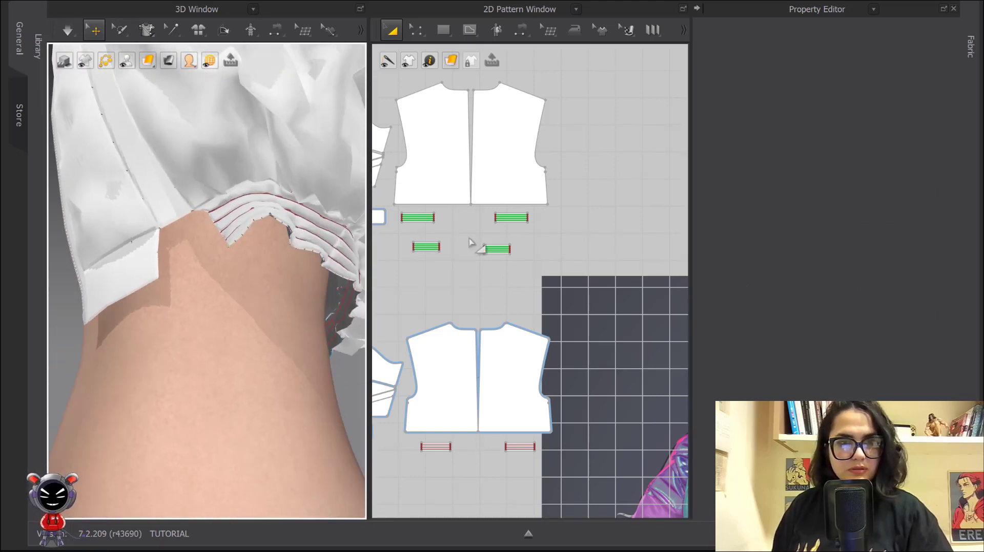
{"action": "middle_click_drag", "start_coordinate": [517, 253], "coordinate": [649, 213]}
{"action": "middle_click_drag", "start_coordinate": [590, 226], "coordinate": [549, 205]}
{"action": "scroll", "coordinate": [572, 225], "scroll_direction": "up", "scroll_amount": 3}
{"action": "scroll", "coordinate": [658, 216], "scroll_direction": "down", "scroll_amount": 1}
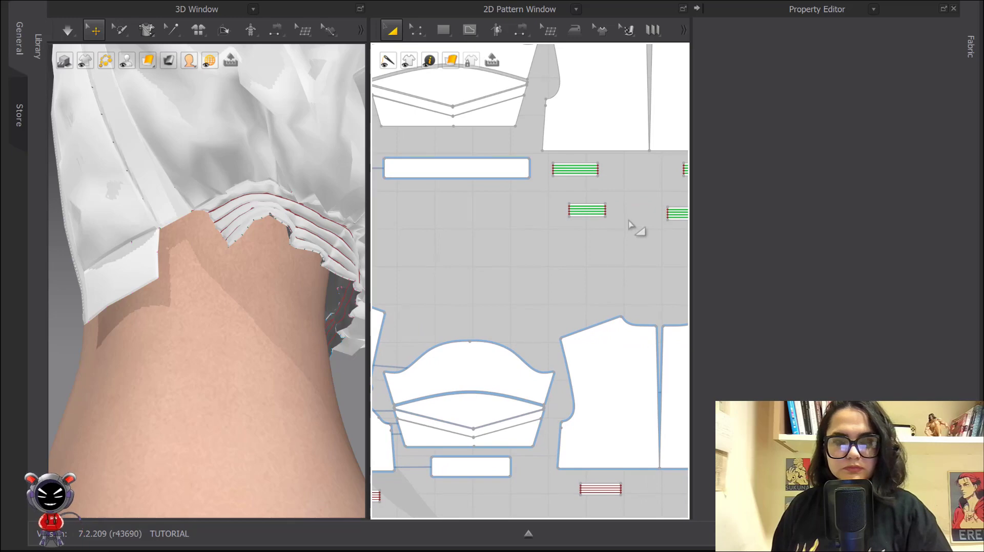
{"action": "key", "text": "n"}
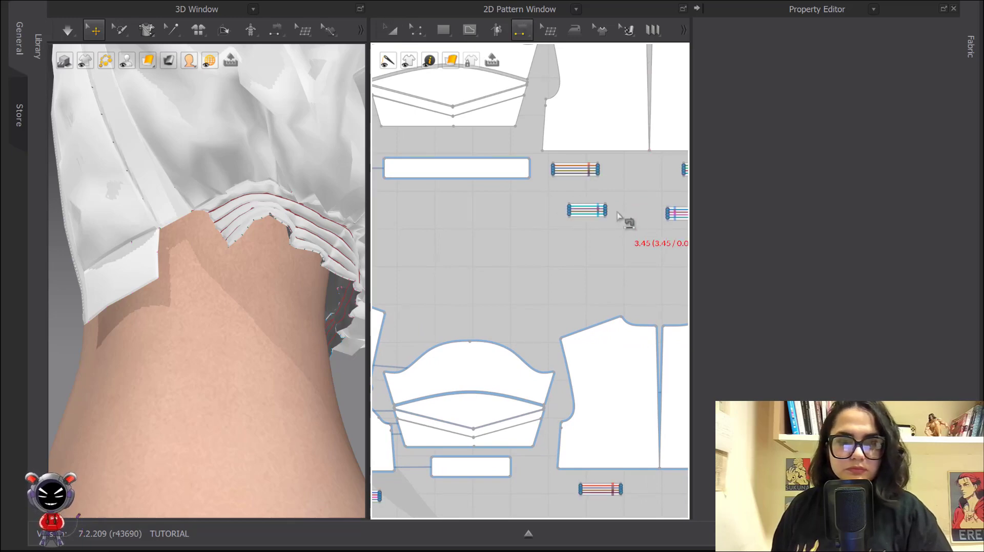
{"action": "middle_click_drag", "start_coordinate": [612, 211], "coordinate": [556, 164]}
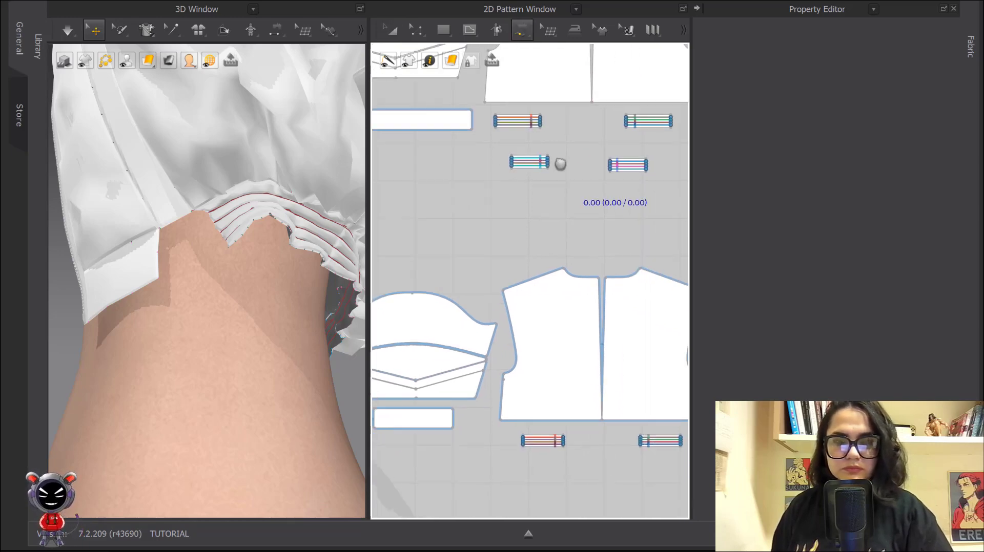
{"action": "scroll", "coordinate": [560, 167], "scroll_direction": "up", "scroll_amount": 3}
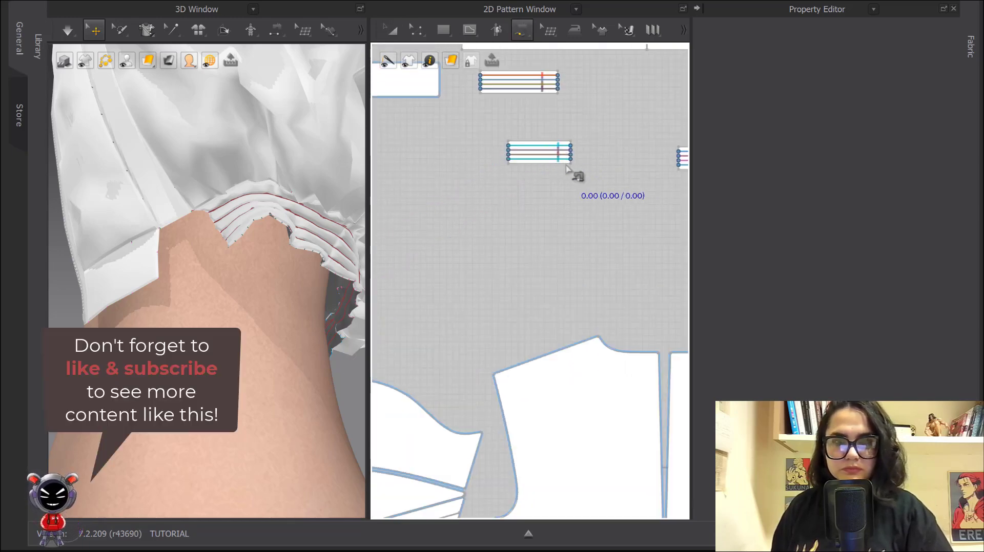
{"action": "right_click", "coordinate": [455, 161]}
{"action": "left_click", "coordinate": [505, 220]}
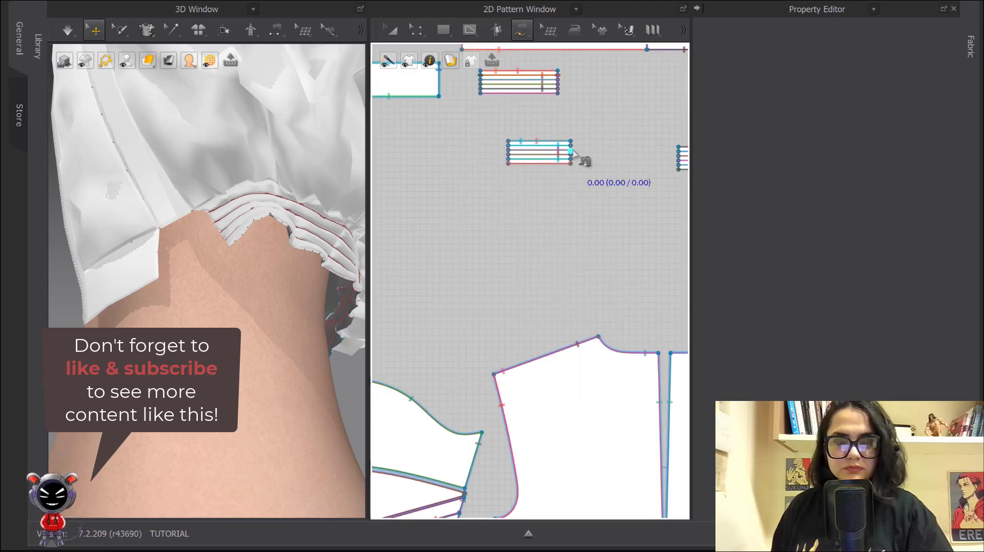
Step: Sew the right edge of the lower-left ribbed waistband piece to the left edge of the left small front waistband block
{"action": "left_click_drag", "start_coordinate": [575, 156], "coordinate": [574, 154]}
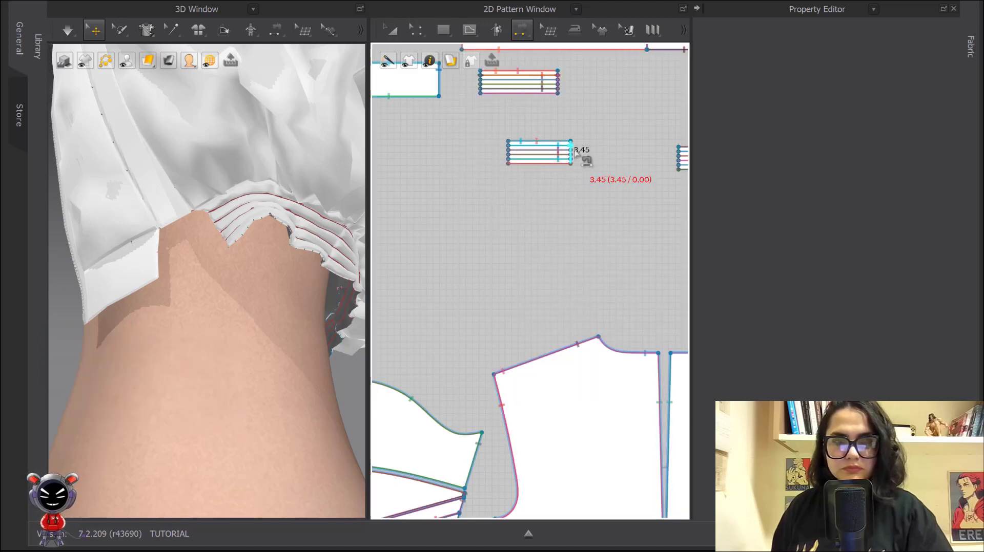
{"action": "scroll", "coordinate": [576, 154], "scroll_direction": "down", "scroll_amount": 1}
{"action": "middle_click_drag", "start_coordinate": [404, 148], "coordinate": [573, 221]}
{"action": "middle_click_drag", "start_coordinate": [449, 258], "coordinate": [626, 240]}
{"action": "scroll", "coordinate": [626, 239], "scroll_direction": "down", "scroll_amount": 2}
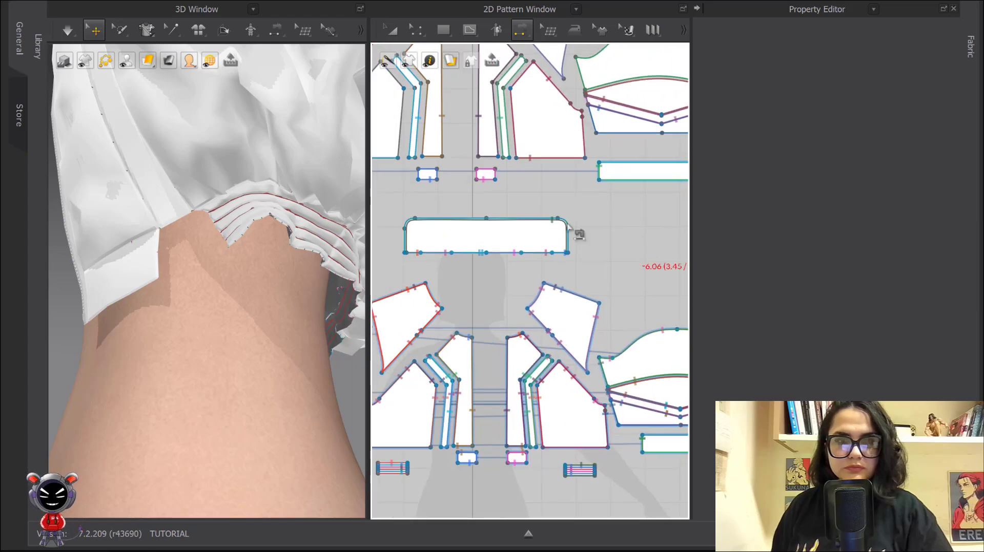
{"action": "left_click", "coordinate": [416, 173]}
{"action": "middle_click_drag", "start_coordinate": [530, 202], "coordinate": [449, 185]}
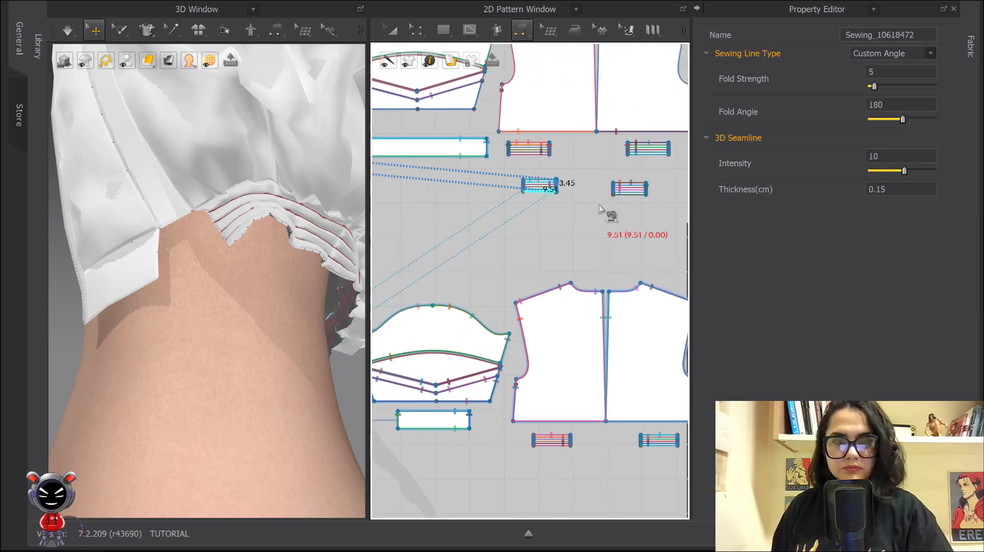
Step: Sew the left edge of the lower-right ribbed waistband piece to the right small front block's right edge, then simulate the garment
{"action": "middle_click_drag", "start_coordinate": [601, 207], "coordinate": [517, 206]}
{"action": "left_click", "coordinate": [531, 191]}
{"action": "middle_click_drag", "start_coordinate": [418, 188], "coordinate": [629, 239]}
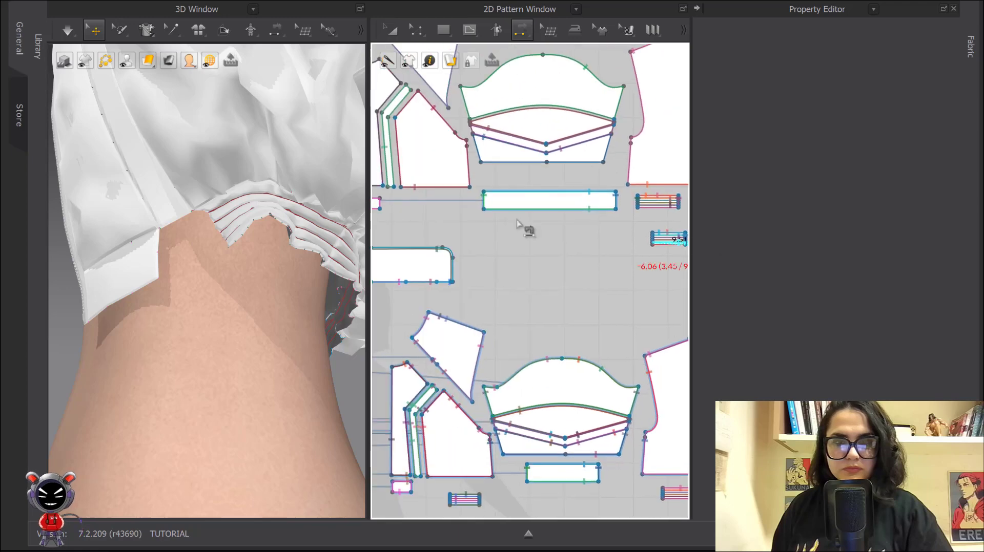
{"action": "middle_click_drag", "start_coordinate": [401, 206], "coordinate": [534, 218]}
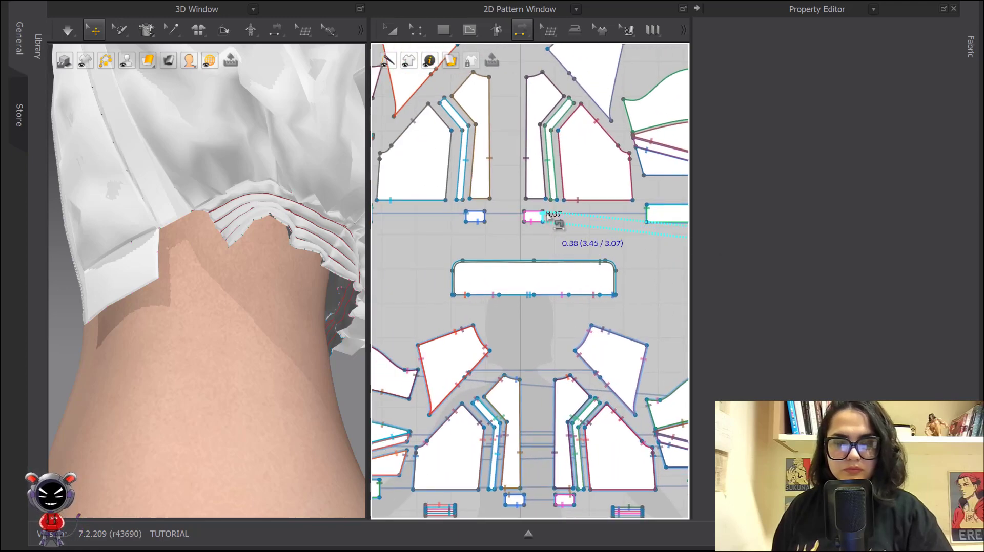
{"action": "left_click", "coordinate": [550, 216]}
{"action": "key", "text": "space"}
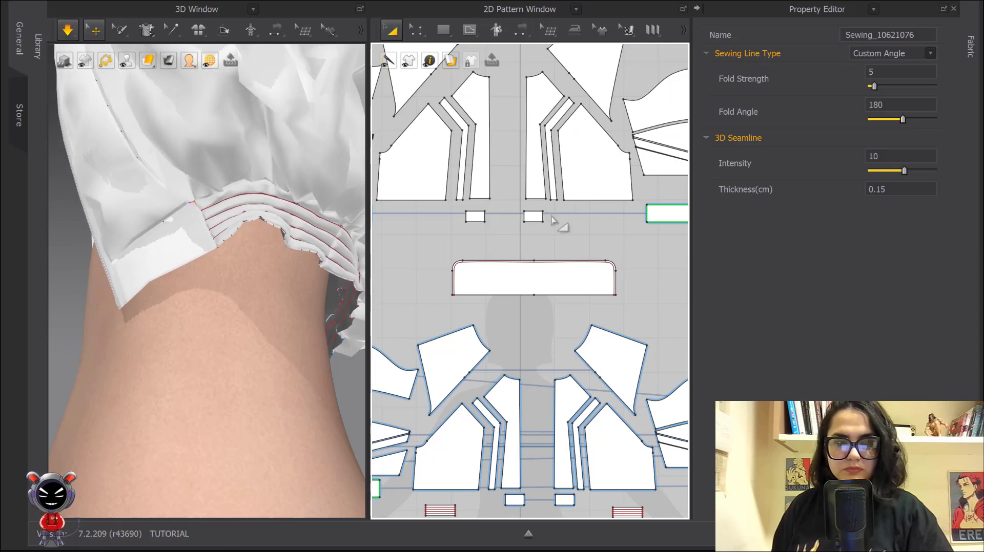
{"action": "key", "text": "space"}
Step: Return to the Transform Pattern tool and lock all pattern outlines again
{"action": "scroll", "coordinate": [276, 229], "scroll_direction": "down", "scroll_amount": 6}
{"action": "right_click_drag", "start_coordinate": [280, 236], "coordinate": [148, 207]}
{"action": "left_click", "coordinate": [392, 30]}
{"action": "scroll", "coordinate": [579, 260], "scroll_direction": "down", "scroll_amount": 6}
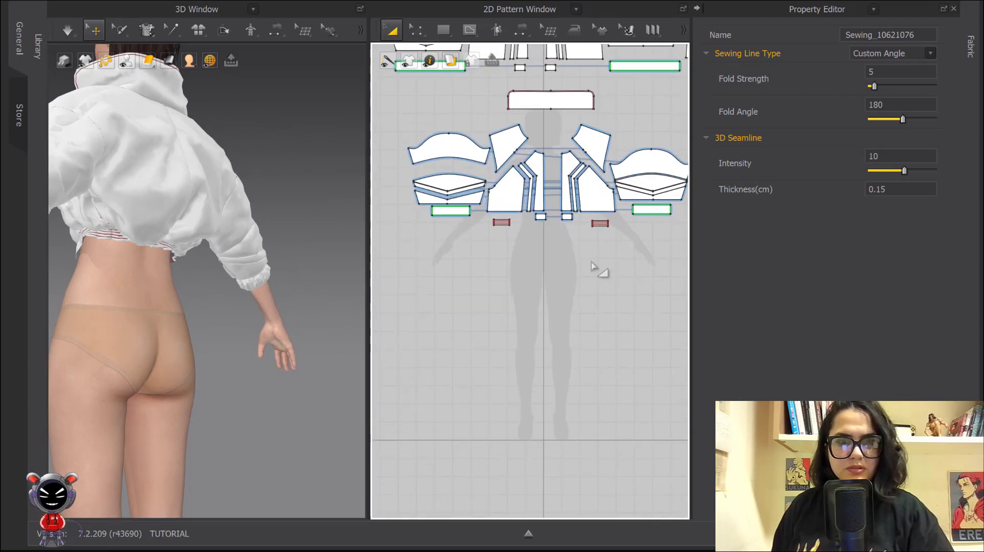
{"action": "right_click_drag", "start_coordinate": [592, 265], "coordinate": [535, 252]}
{"action": "right_click_drag", "start_coordinate": [521, 126], "coordinate": [564, 254]}
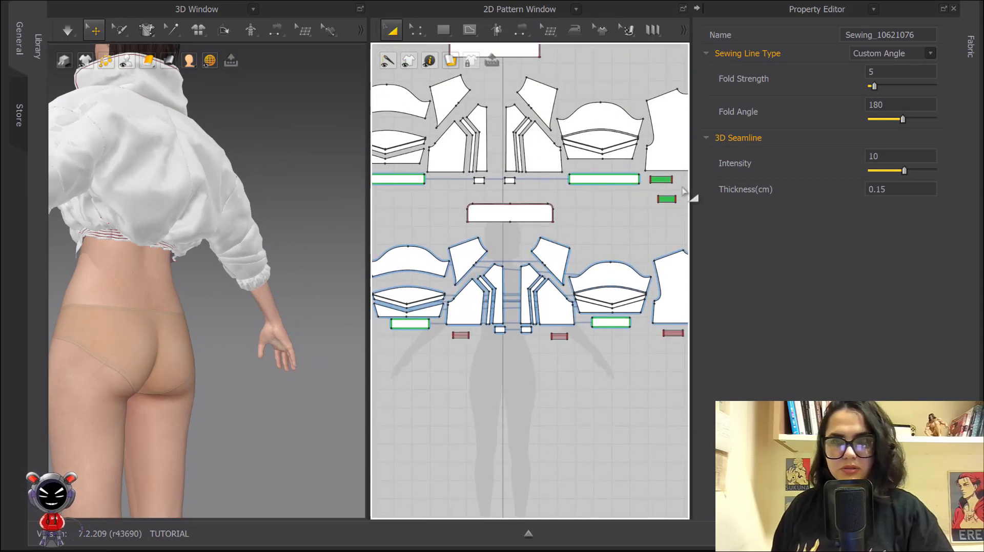
{"action": "scroll", "coordinate": [628, 204], "scroll_direction": "up", "scroll_amount": 6}
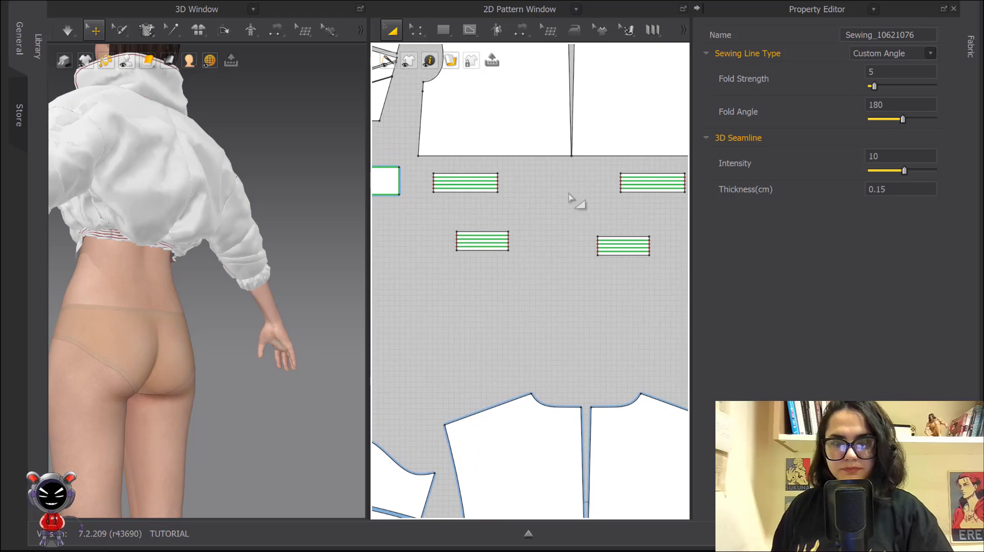
{"action": "right_click", "coordinate": [570, 195]}
{"action": "left_click", "coordinate": [491, 204]}
{"action": "scroll", "coordinate": [432, 187], "scroll_direction": "down", "scroll_amount": 4}
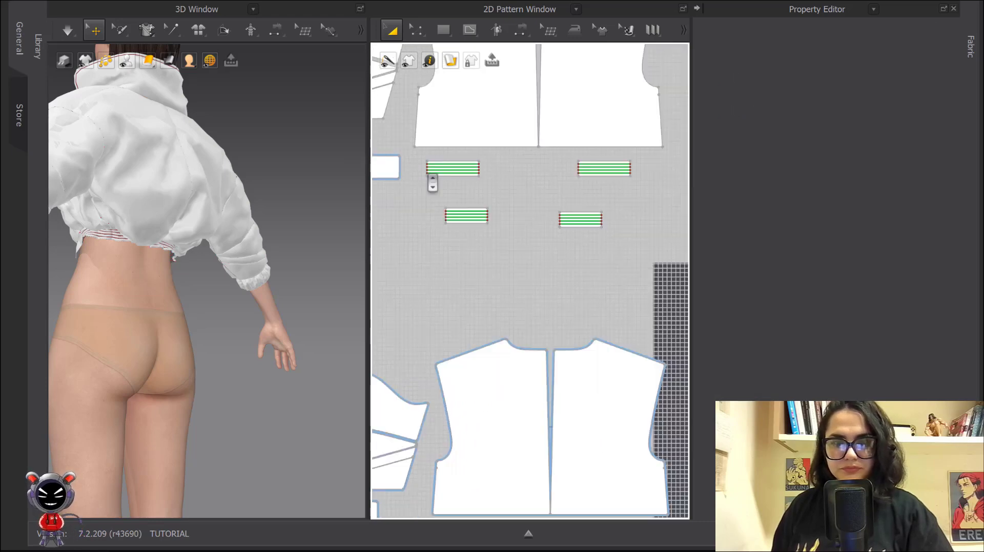
Step: Set the elastic strength to 4 on the internal lines of the four ribbed waistband pieces and simulate the garment
{"action": "left_click_drag", "start_coordinate": [645, 247], "coordinate": [645, 247]}
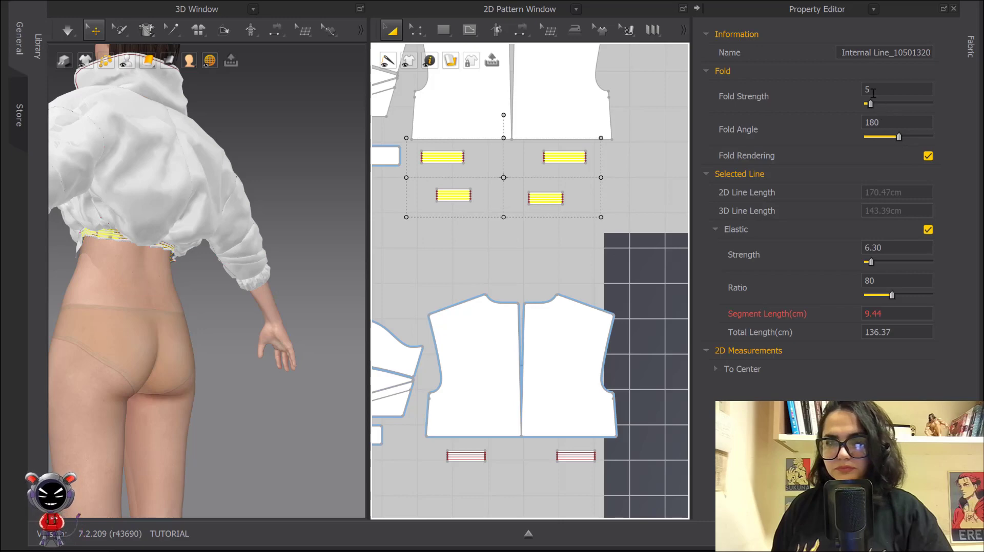
{"action": "left_click", "coordinate": [885, 247]}
{"action": "type", "text": "4"}
{"action": "key", "text": "Return"}
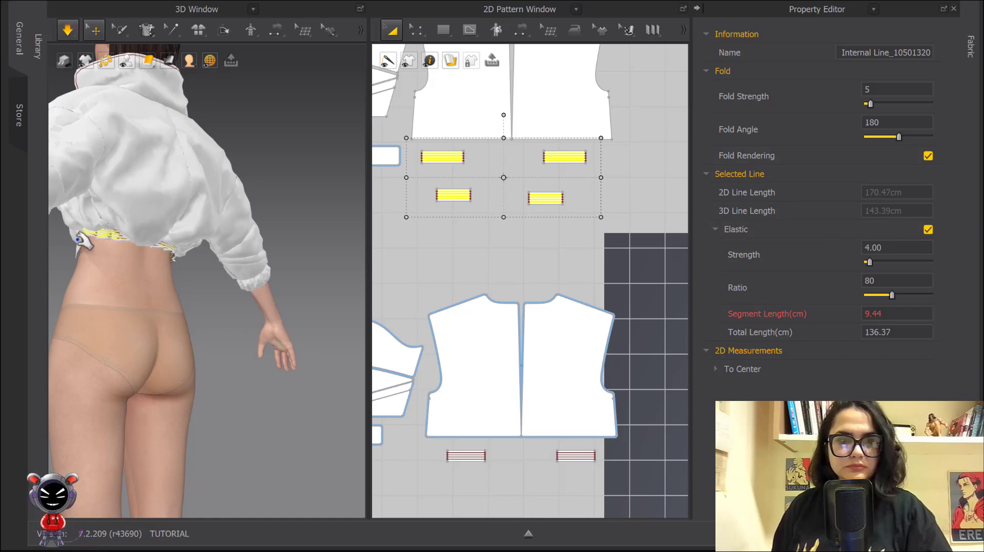
{"action": "left_click", "coordinate": [84, 237]}
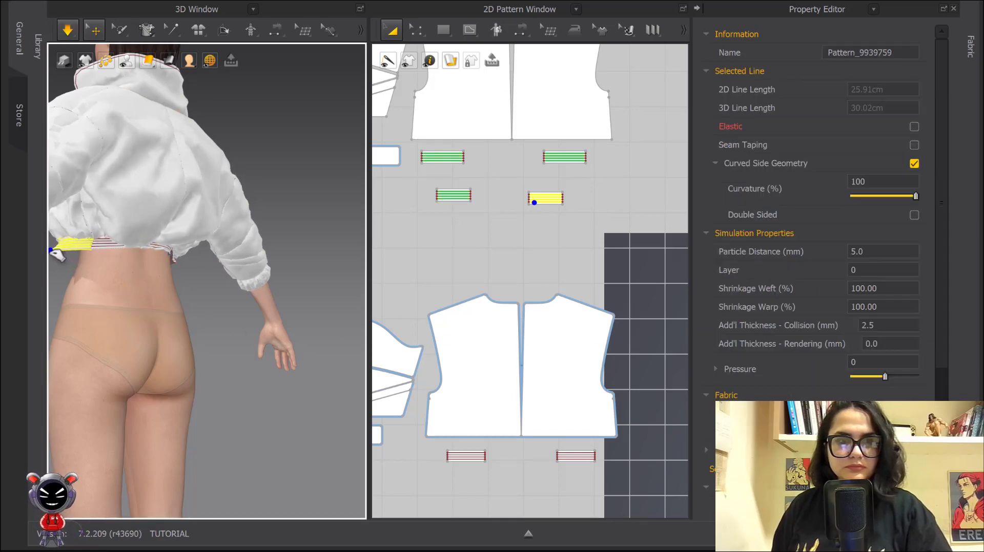
{"action": "key", "text": "space"}
Step: Examine the simulated jacket's fit and waistband on the avatar from several angles and distances
{"action": "scroll", "coordinate": [430, 256], "scroll_direction": "down", "scroll_amount": 3}
{"action": "middle_click_drag", "start_coordinate": [477, 295], "coordinate": [610, 256]}
{"action": "scroll", "coordinate": [231, 256], "scroll_direction": "down", "scroll_amount": 1}
{"action": "right_click_drag", "start_coordinate": [199, 264], "coordinate": [288, 249]}
{"action": "middle_click_drag", "start_coordinate": [218, 250], "coordinate": [259, 277]}
{"action": "scroll", "coordinate": [259, 277], "scroll_direction": "down", "scroll_amount": 1}
{"action": "mouse_move", "coordinate": [259, 277]}
{"action": "right_mouse_down"}
{"action": "mouse_move", "coordinate": [305, 269]}
{"action": "mouse_move", "coordinate": [132, 259]}
{"action": "mouse_move", "coordinate": [254, 276]}
{"action": "right_mouse_up"}
{"action": "left_click", "coordinate": [251, 288]}
{"action": "scroll", "coordinate": [251, 287], "scroll_direction": "up", "scroll_amount": 2}
{"action": "middle_click_drag", "start_coordinate": [245, 259], "coordinate": [287, 308]}
{"action": "scroll", "coordinate": [288, 307], "scroll_direction": "up", "scroll_amount": 2}
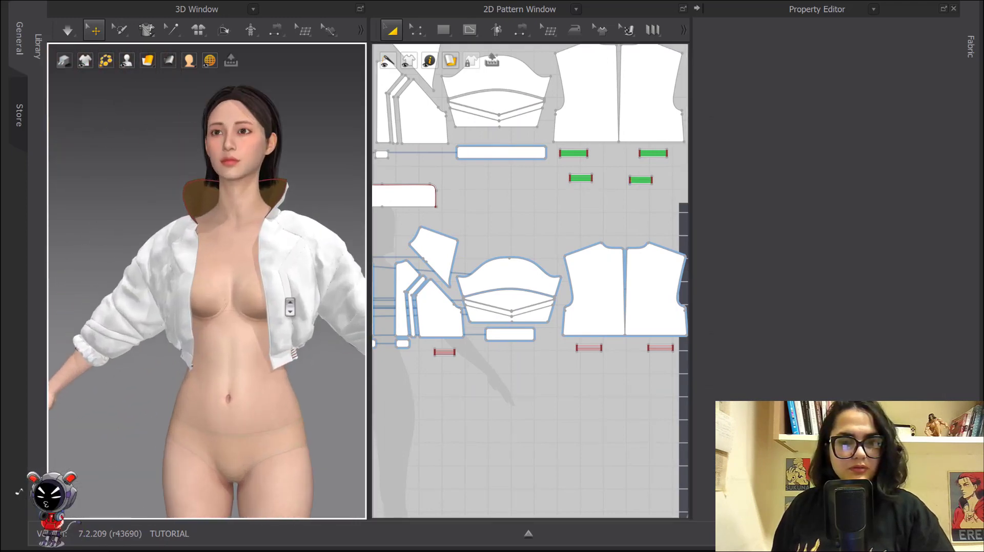
{"action": "middle_click_drag", "start_coordinate": [291, 343], "coordinate": [288, 352]}
{"action": "scroll", "coordinate": [289, 352], "scroll_direction": "down", "scroll_amount": 2}
{"action": "mouse_move", "coordinate": [289, 352]}
{"action": "right_mouse_down"}
{"action": "mouse_move", "coordinate": [264, 324]}
{"action": "mouse_move", "coordinate": [241, 322]}
{"action": "mouse_move", "coordinate": [305, 343]}
{"action": "right_mouse_up"}
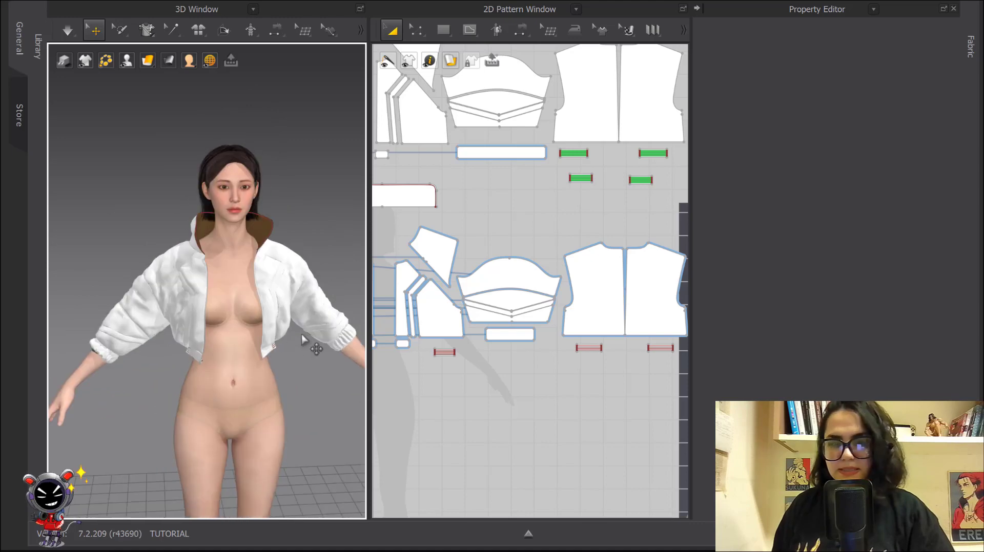
{"action": "scroll", "coordinate": [306, 343], "scroll_direction": "down", "scroll_amount": 2}
{"action": "middle_click_drag", "start_coordinate": [305, 343], "coordinate": [257, 293]}
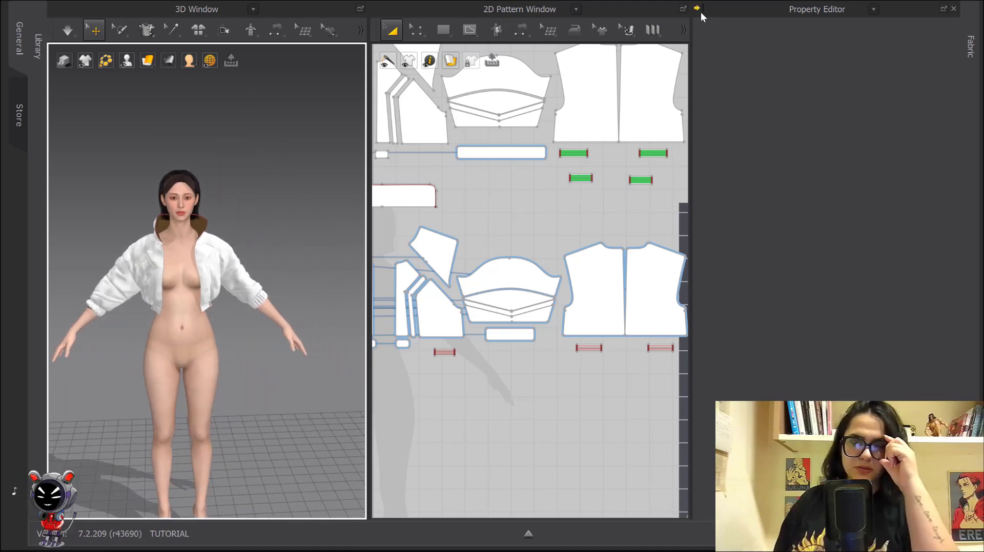
{"action": "right_click_drag", "start_coordinate": [241, 226], "coordinate": [312, 238]}
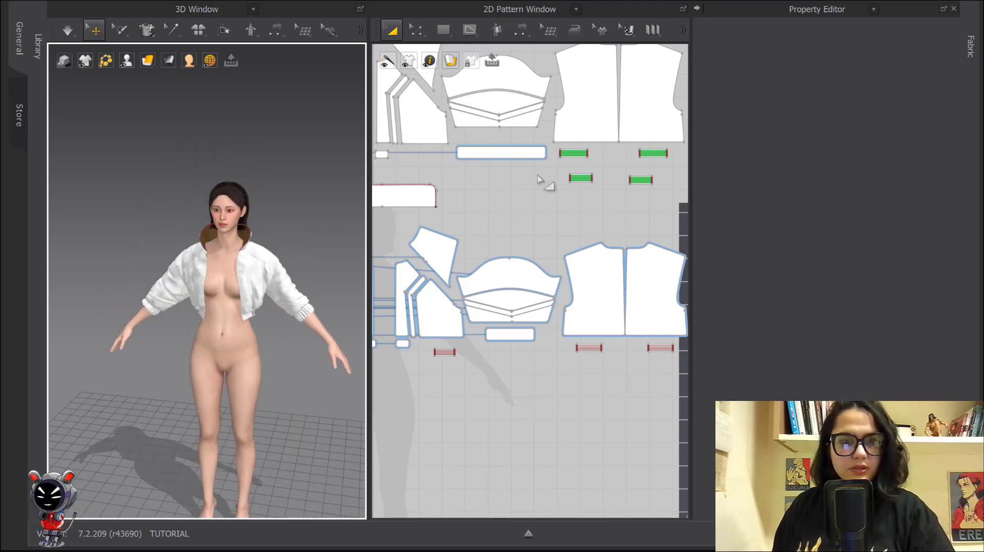
Step: Select the bodysuit and glove patterns and turn on their garment display in the 3D view
{"action": "scroll", "coordinate": [547, 182], "scroll_direction": "down", "scroll_amount": 4}
{"action": "middle_click_drag", "start_coordinate": [587, 197], "coordinate": [606, 410]}
{"action": "scroll", "coordinate": [588, 294], "scroll_direction": "down", "scroll_amount": 2}
{"action": "left_click_drag", "start_coordinate": [379, 140], "coordinate": [608, 268]}
{"action": "left_click", "coordinate": [86, 60]}
{"action": "left_click", "coordinate": [87, 77]}
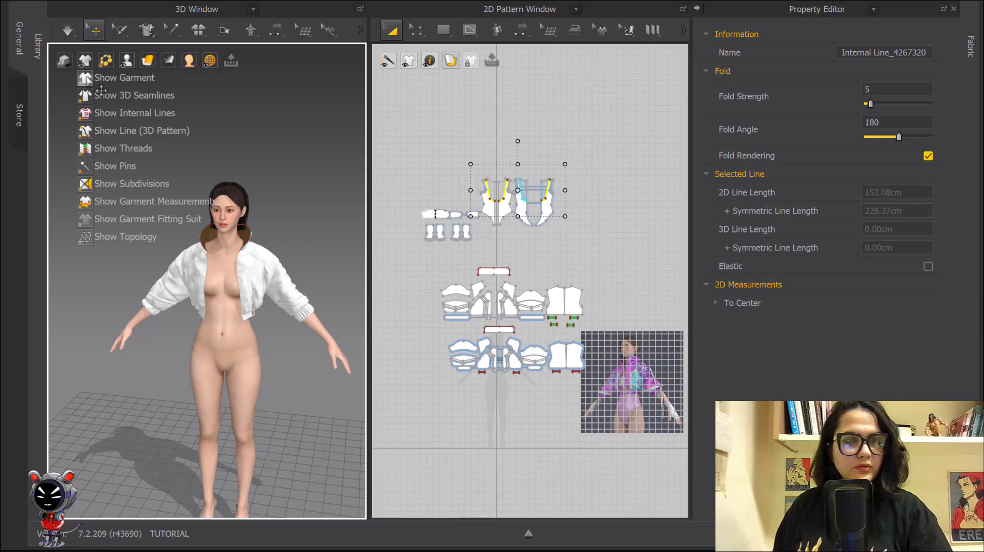
{"action": "left_click", "coordinate": [309, 204]}
{"action": "middle_click_drag", "start_coordinate": [299, 230], "coordinate": [275, 151]}
{"action": "scroll", "coordinate": [275, 155], "scroll_direction": "up", "scroll_amount": 3}
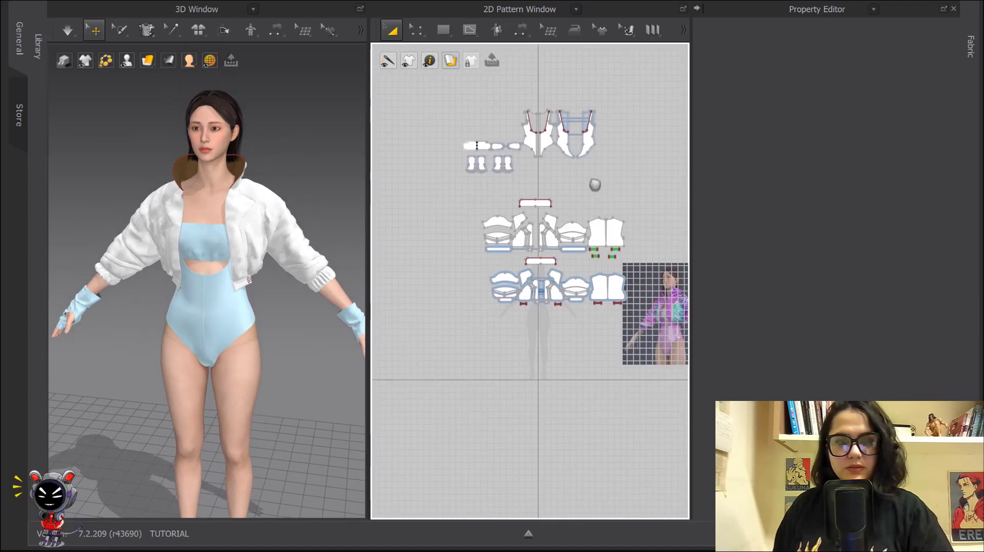
Step: Create a rectangular strip pattern 3.8 cm wide and 50 cm high in the empty area beside the glove pieces
{"action": "scroll", "coordinate": [602, 220], "scroll_direction": "up", "scroll_amount": 4}
{"action": "scroll", "coordinate": [509, 228], "scroll_direction": "down", "scroll_amount": 1}
{"action": "middle_click_drag", "start_coordinate": [508, 228], "coordinate": [608, 183]}
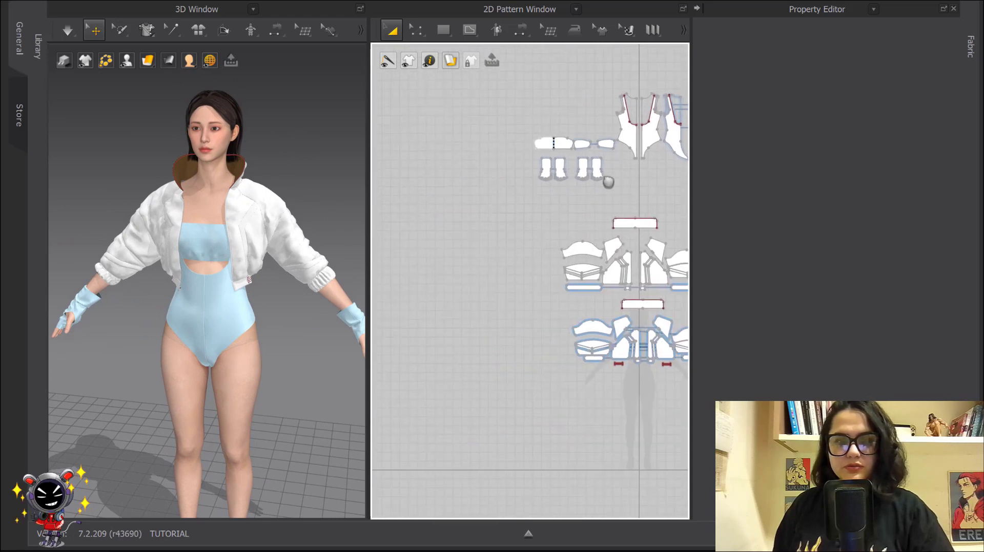
{"action": "scroll", "coordinate": [301, 208], "scroll_direction": "down", "scroll_amount": 3}
{"action": "right_click_drag", "start_coordinate": [301, 209], "coordinate": [248, 234]}
{"action": "scroll", "coordinate": [253, 215], "scroll_direction": "up", "scroll_amount": 3}
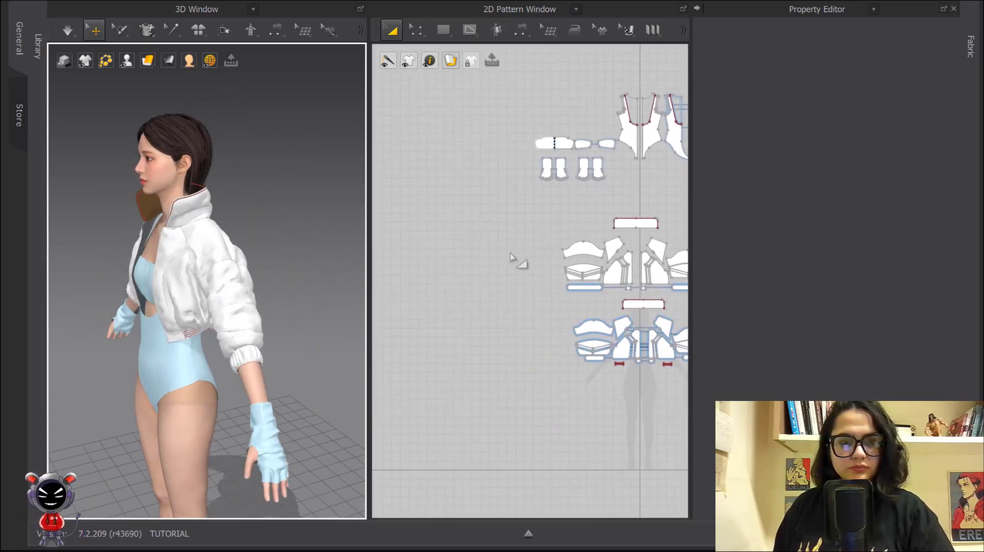
{"action": "scroll", "coordinate": [510, 221], "scroll_direction": "up", "scroll_amount": 1}
{"action": "left_click", "coordinate": [443, 29]}
{"action": "left_click", "coordinate": [464, 81]}
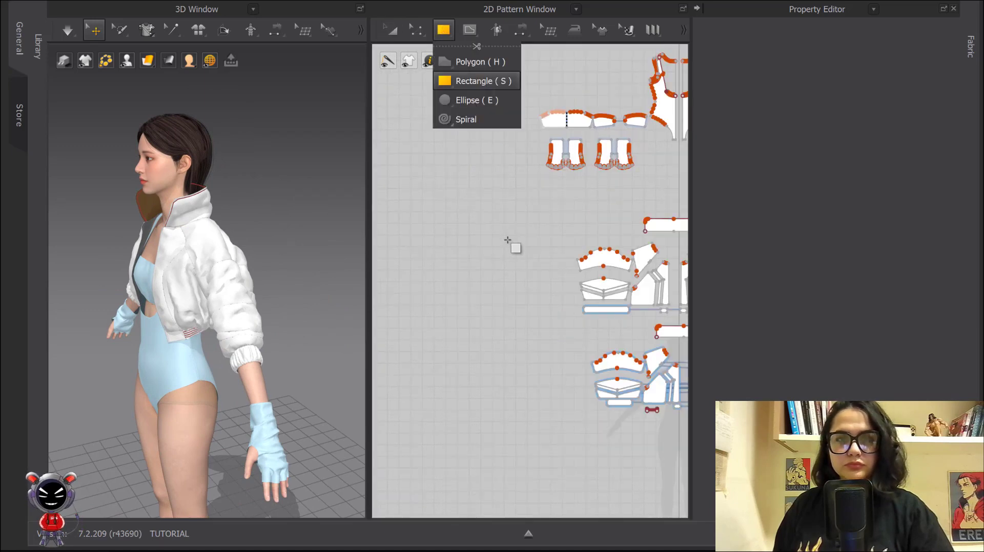
{"action": "left_click", "coordinate": [468, 151]}
{"action": "type", "text": "3"}
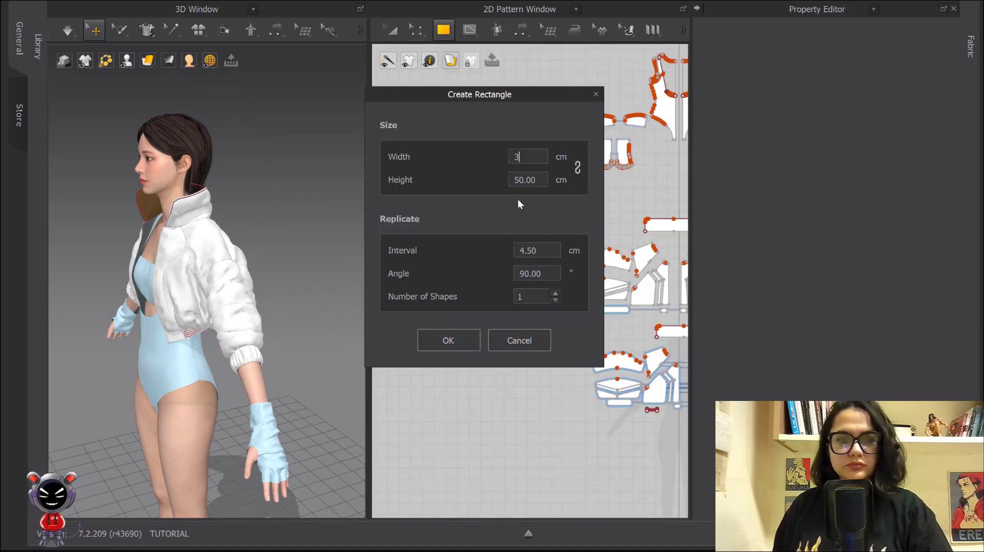
{"action": "type", "text": ".8"}
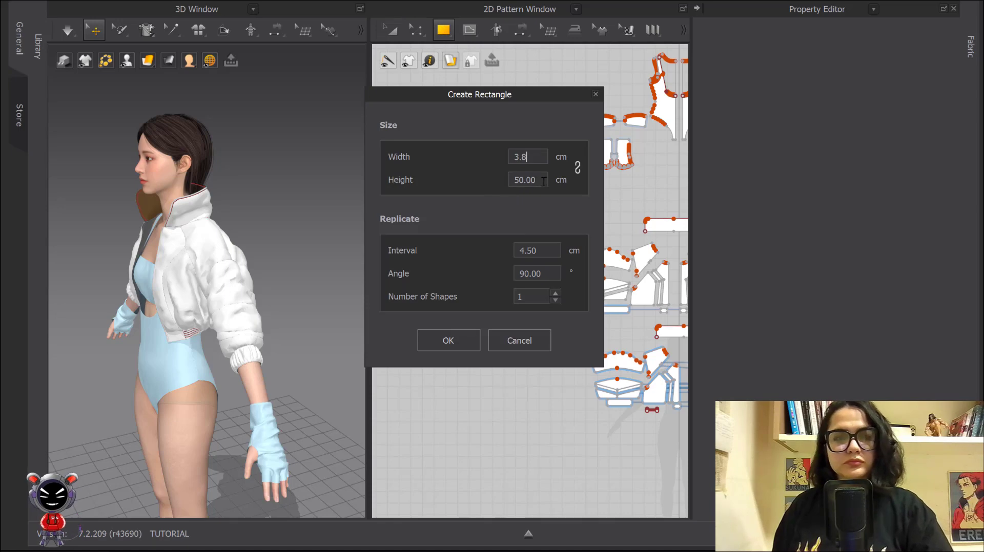
{"action": "key", "text": "Tab"}
{"action": "left_click", "coordinate": [449, 341]}
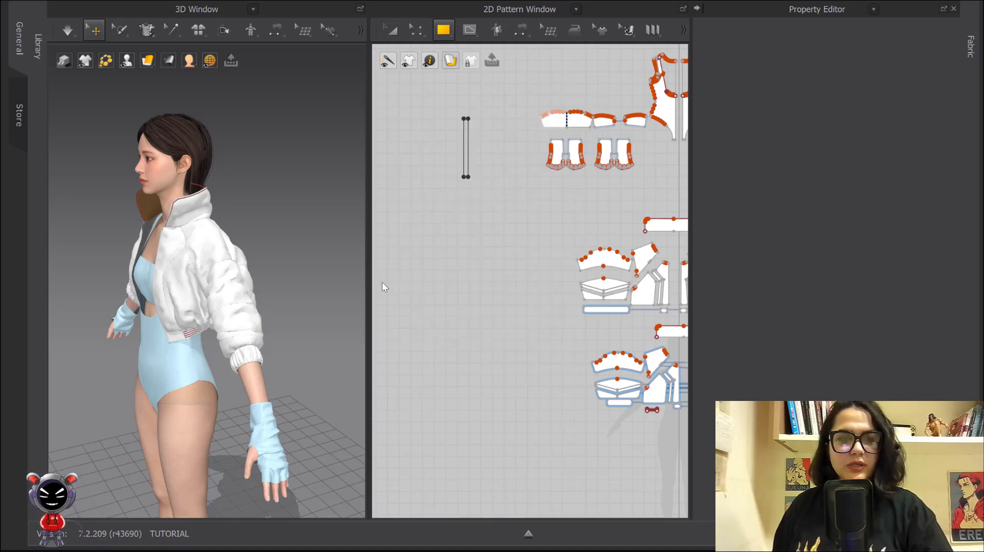
Step: Select the new strip in 3D and move it sideways to the avatar's left side
{"action": "left_click", "coordinate": [392, 30]}
{"action": "scroll", "coordinate": [302, 160], "scroll_direction": "down", "scroll_amount": 5}
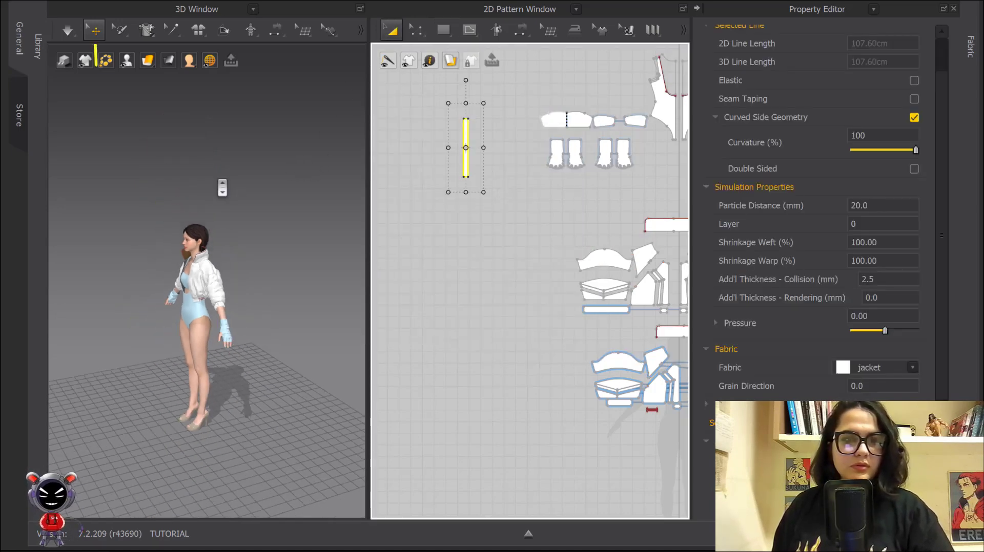
{"action": "left_click", "coordinate": [109, 86]}
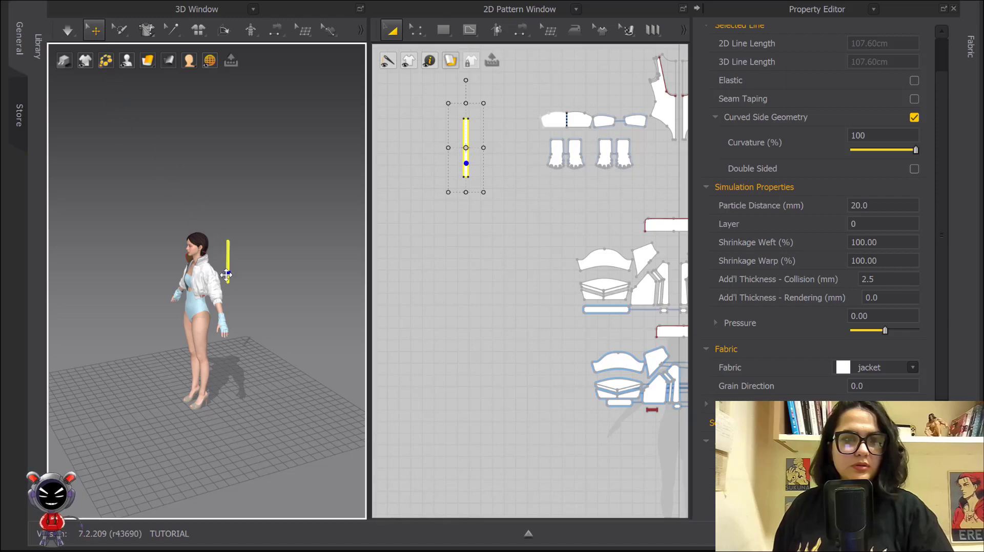
{"action": "scroll", "coordinate": [224, 274], "scroll_direction": "up", "scroll_amount": 6}
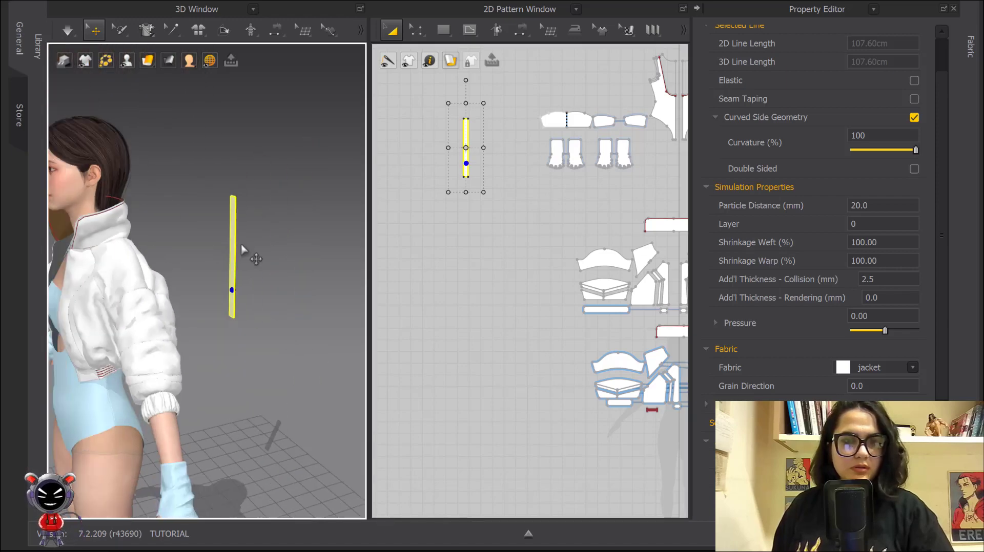
{"action": "left_click", "coordinate": [231, 239]}
{"action": "scroll", "coordinate": [235, 249], "scroll_direction": "down", "scroll_amount": 4}
{"action": "right_click_drag", "start_coordinate": [235, 249], "coordinate": [294, 266]}
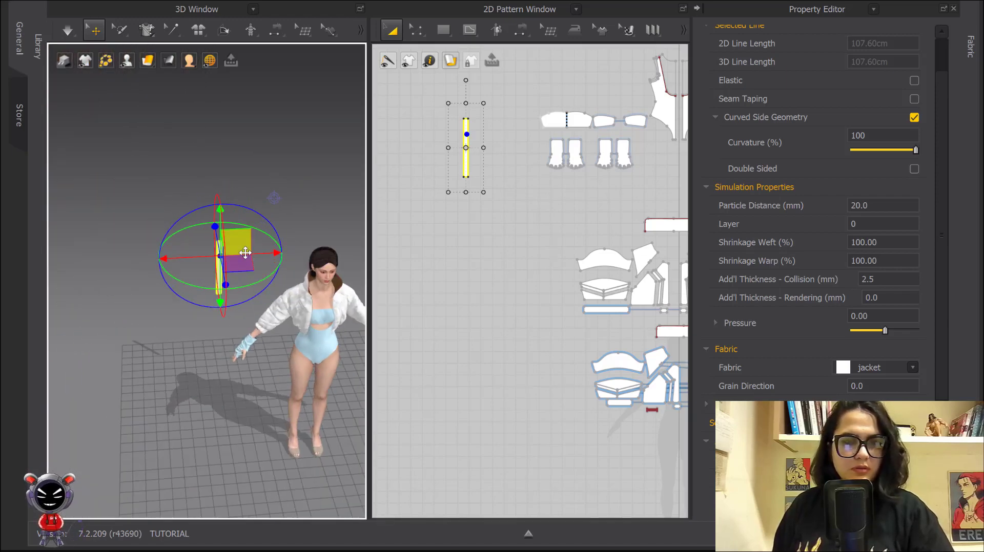
{"action": "left_click_drag", "start_coordinate": [245, 253], "coordinate": [377, 247]}
{"action": "middle_click_drag", "start_coordinate": [363, 248], "coordinate": [195, 248]}
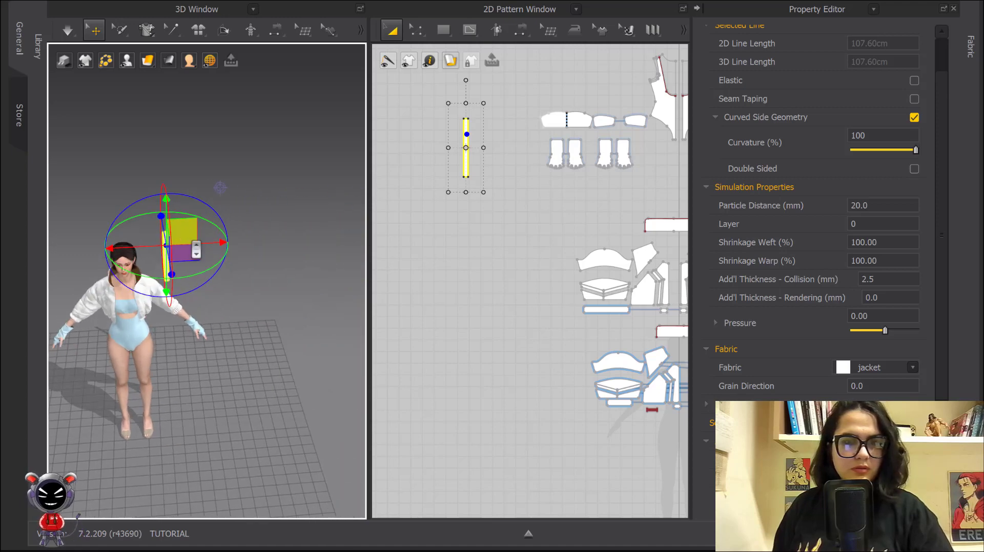
Step: Move the strip in depth beside the avatar's left shoulder and raise it to the jacket's upper sleeve level
{"action": "mouse_move", "coordinate": [194, 248]}
{"action": "right_mouse_down"}
{"action": "mouse_move", "coordinate": [156, 241]}
{"action": "mouse_move", "coordinate": [184, 250]}
{"action": "right_mouse_up"}
{"action": "middle_click_drag", "start_coordinate": [185, 250], "coordinate": [271, 252]}
{"action": "right_click_drag", "start_coordinate": [270, 252], "coordinate": [276, 226]}
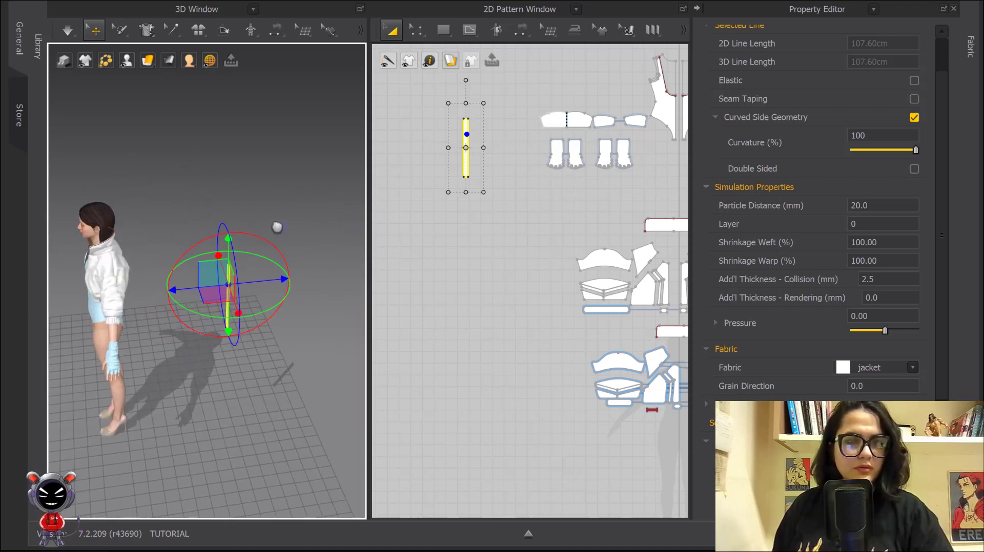
{"action": "middle_click_drag", "start_coordinate": [277, 225], "coordinate": [324, 193]}
{"action": "left_click_drag", "start_coordinate": [150, 246], "coordinate": [137, 248]}
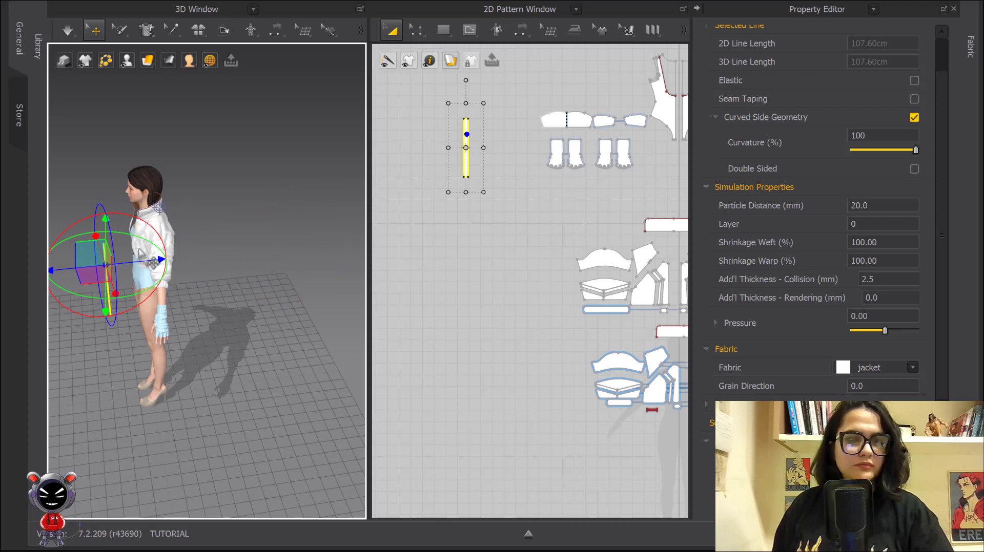
{"action": "right_click_drag", "start_coordinate": [121, 263], "coordinate": [175, 220]}
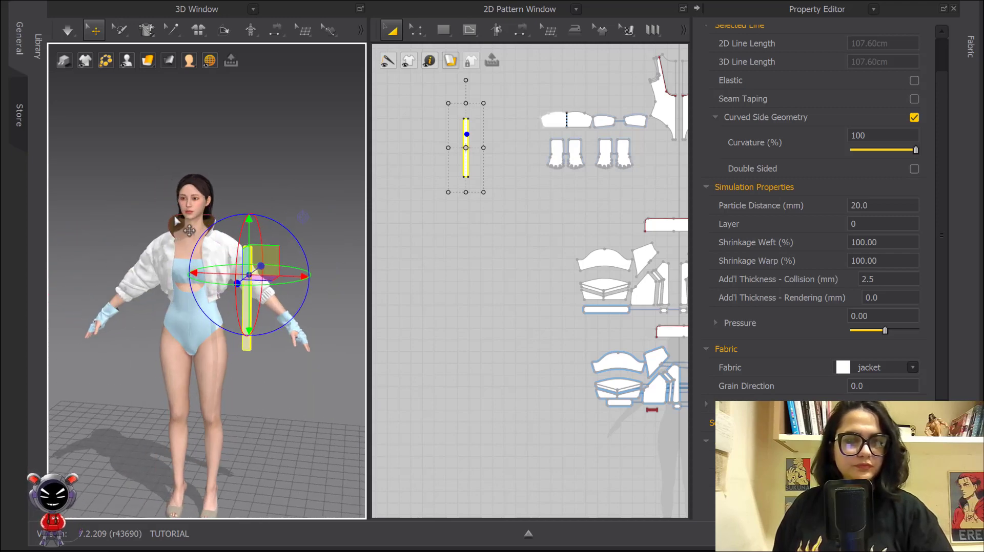
{"action": "left_click_drag", "start_coordinate": [249, 236], "coordinate": [261, 191]}
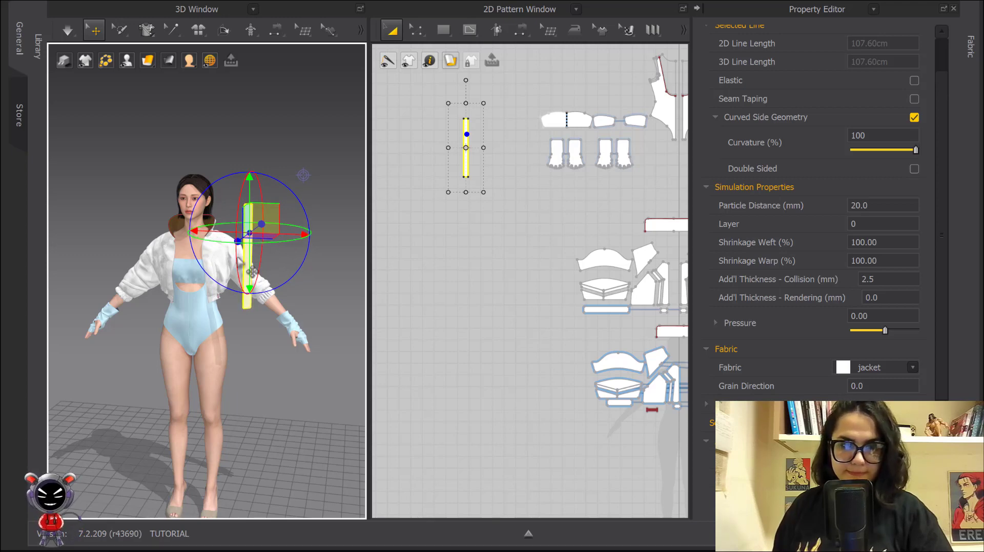
Step: Rotate the strip so it slants outward along the left sleeve, with its upper end near the collar
{"action": "right_click_drag", "start_coordinate": [240, 259], "coordinate": [255, 229]}
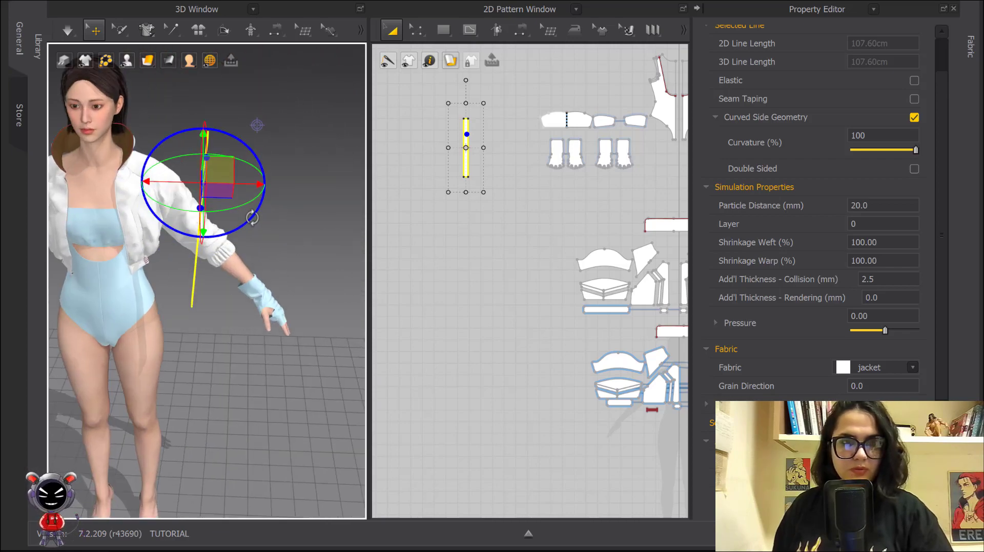
{"action": "left_click_drag", "start_coordinate": [251, 217], "coordinate": [272, 176]}
{"action": "right_click_drag", "start_coordinate": [304, 204], "coordinate": [214, 268]}
{"action": "scroll", "coordinate": [215, 269], "scroll_direction": "up", "scroll_amount": 3}
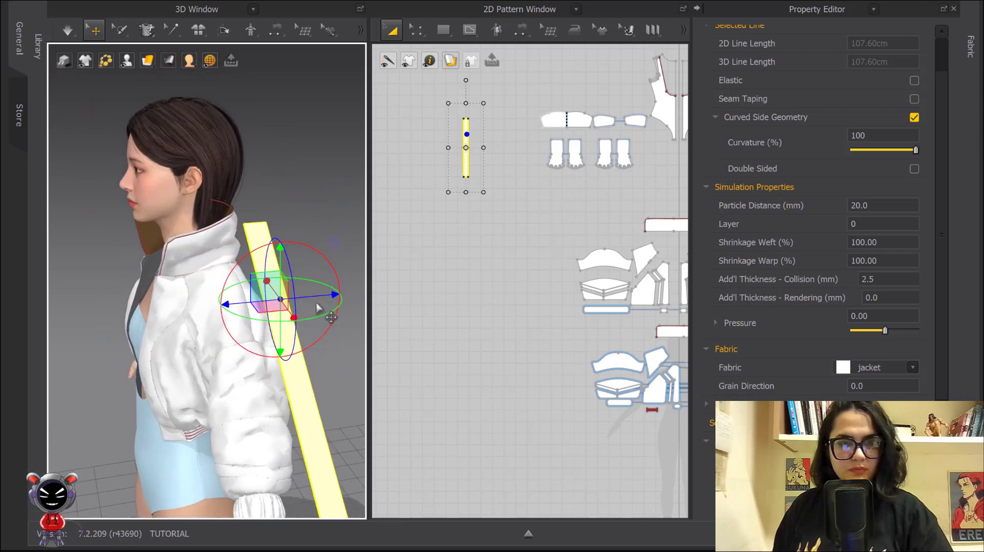
{"action": "scroll", "coordinate": [253, 271], "scroll_direction": "up", "scroll_amount": 2}
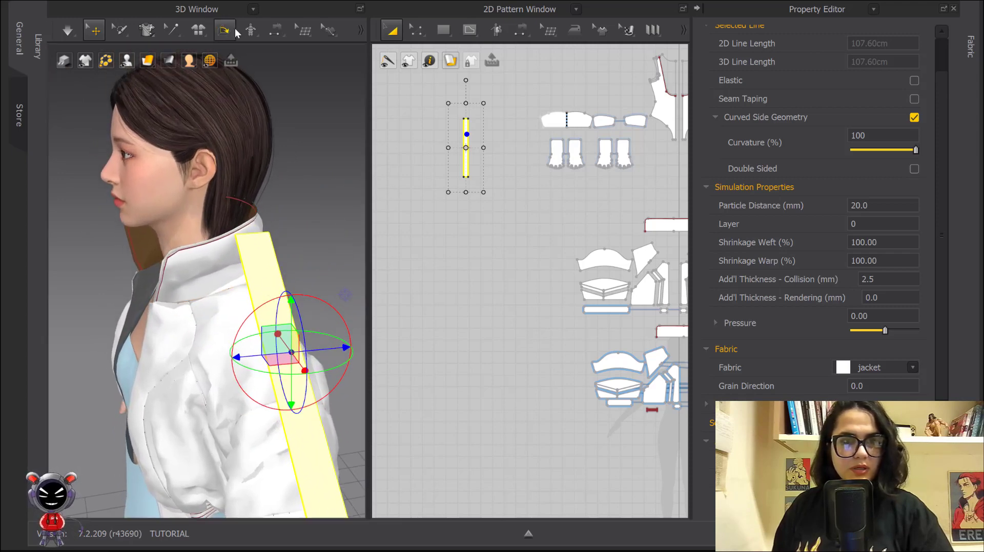
Step: Use Free Sewing to join the strip's upper short edge to the jacket's neckline seam on the left shoulder
{"action": "left_click", "coordinate": [275, 29]}
{"action": "left_click", "coordinate": [280, 32]}
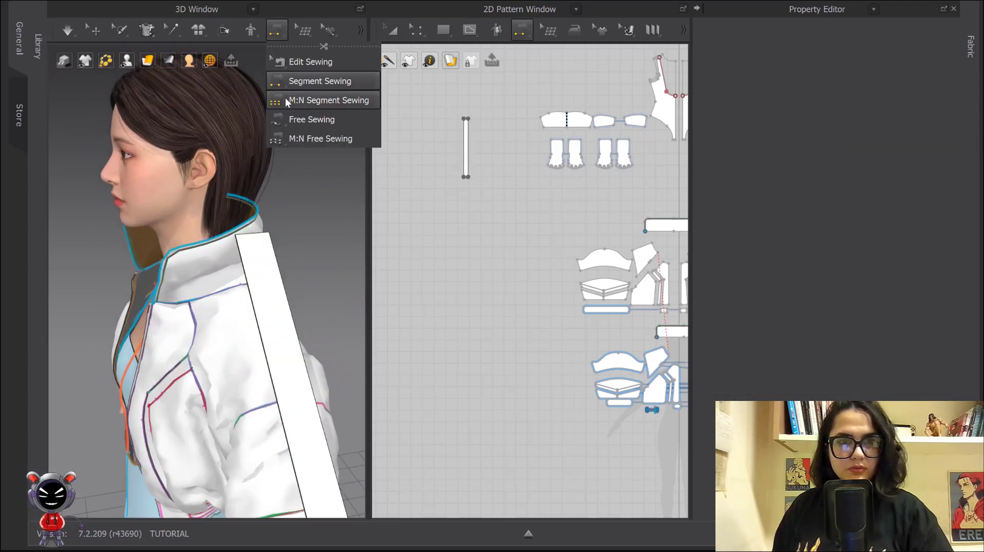
{"action": "left_click", "coordinate": [283, 117]}
{"action": "scroll", "coordinate": [267, 255], "scroll_direction": "up", "scroll_amount": 2}
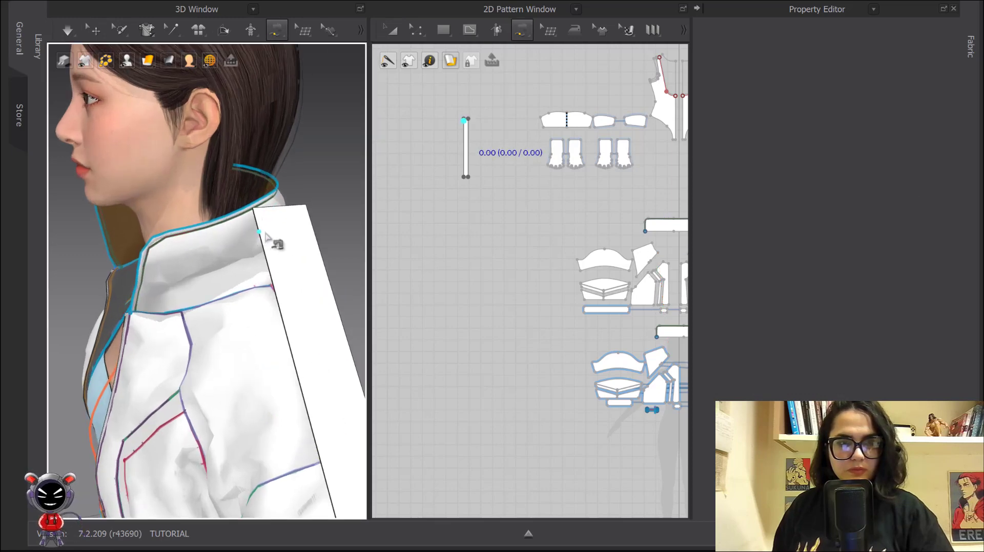
{"action": "right_click_drag", "start_coordinate": [273, 242], "coordinate": [328, 204]}
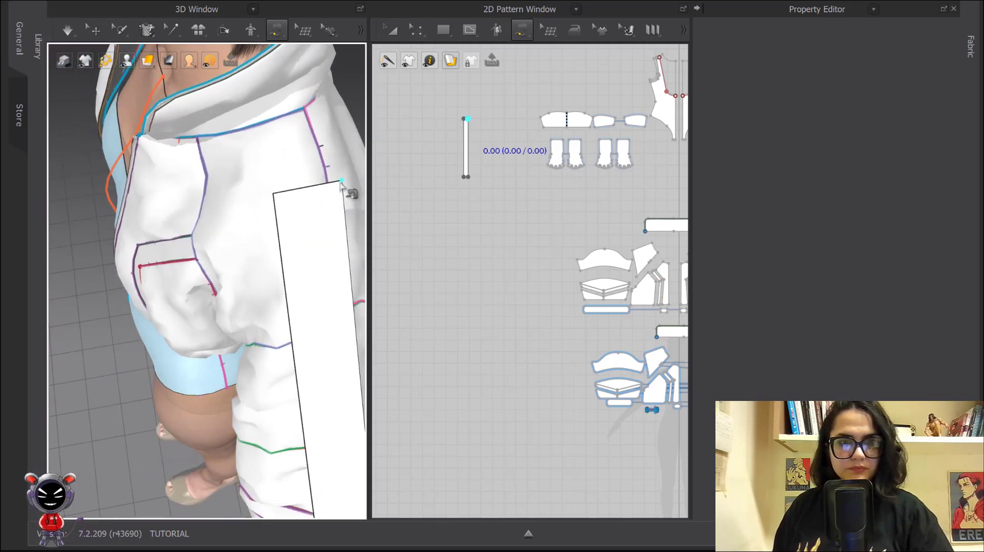
{"action": "left_click", "coordinate": [341, 180]}
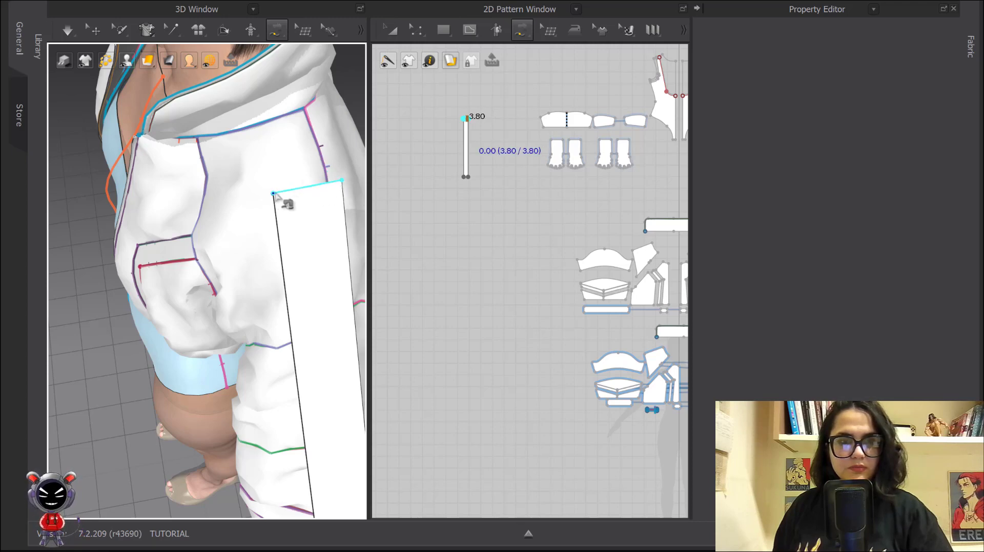
{"action": "left_click", "coordinate": [273, 194]}
{"action": "left_click", "coordinate": [469, 288]}
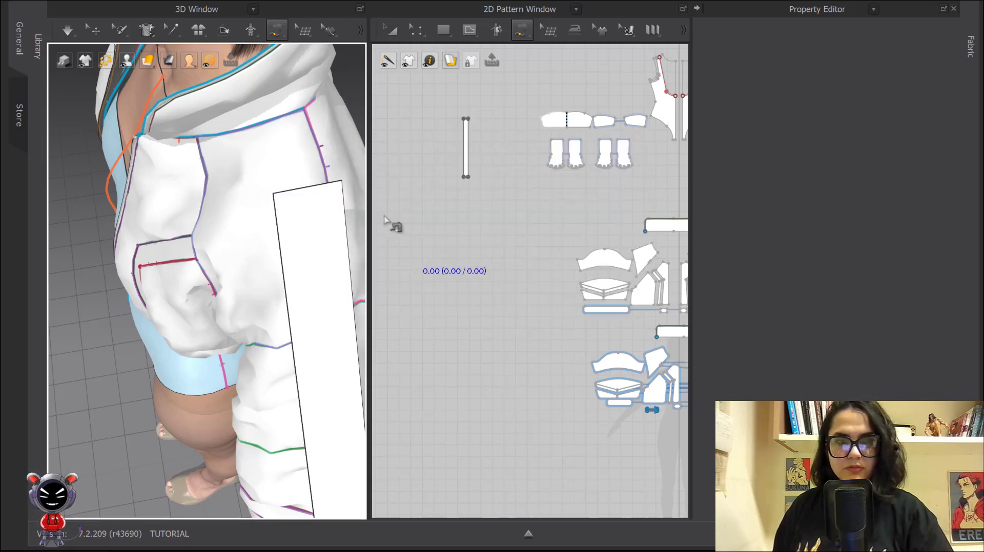
{"action": "left_click", "coordinate": [332, 186]}
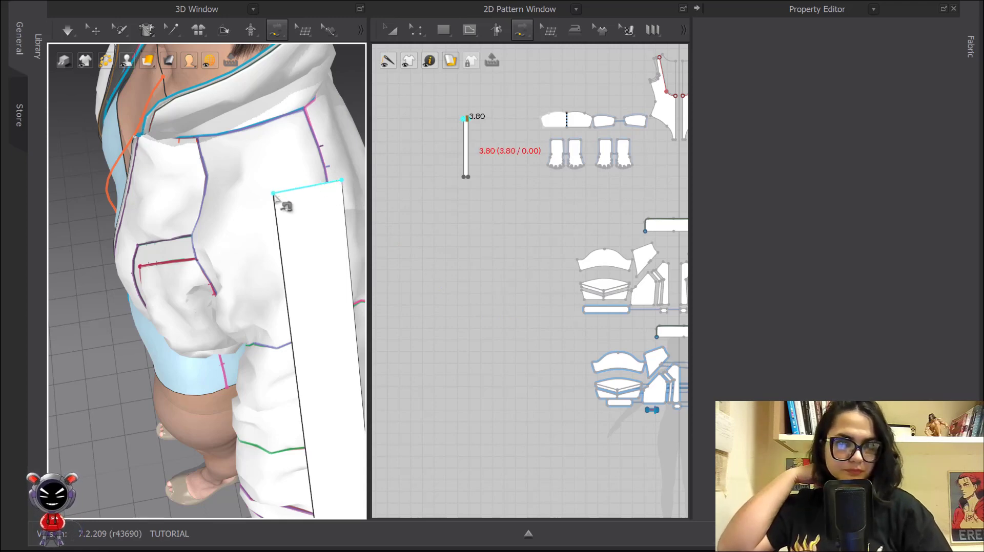
{"action": "left_click", "coordinate": [273, 194]}
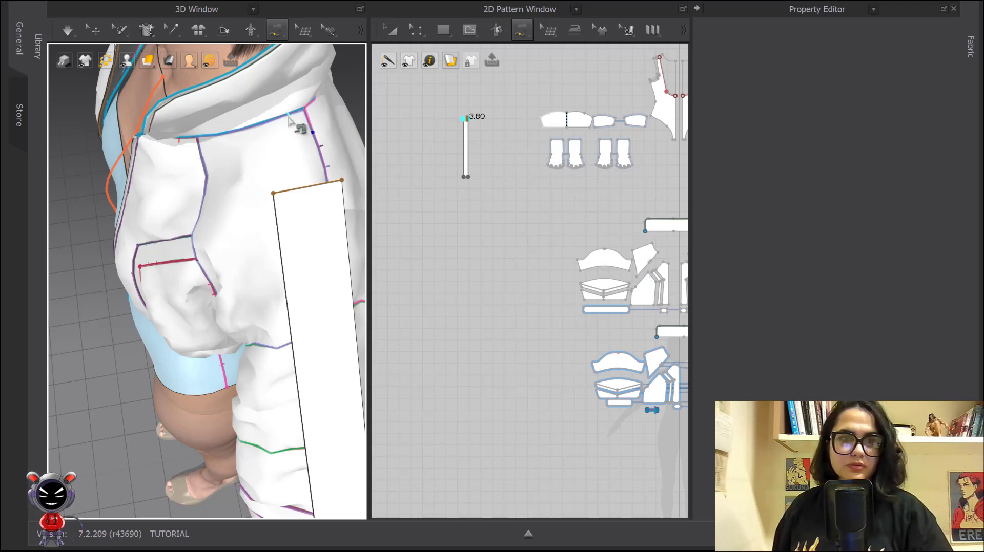
{"action": "left_click", "coordinate": [289, 119]}
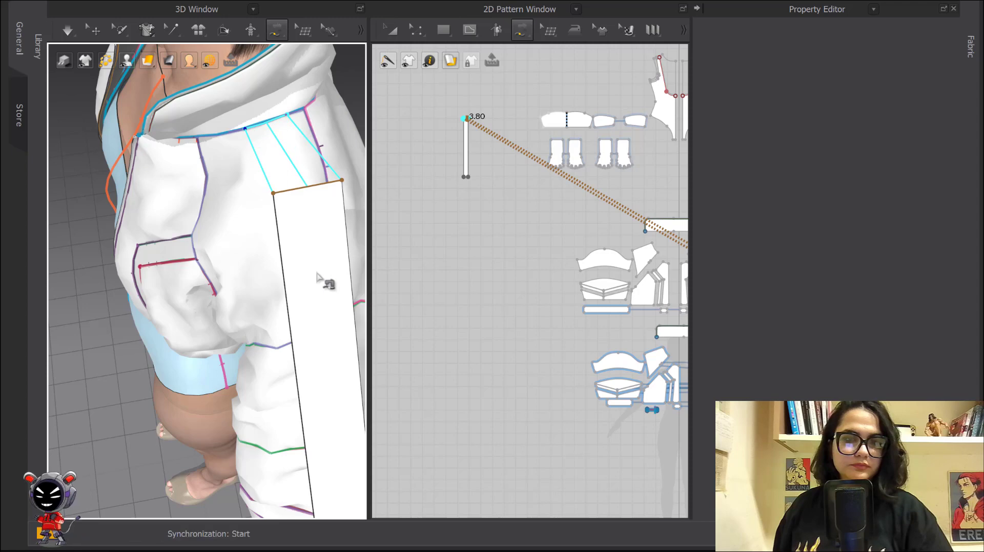
Step: Simulate the garment to attach the sewn strip to the left shoulder
{"action": "left_click", "coordinate": [393, 32]}
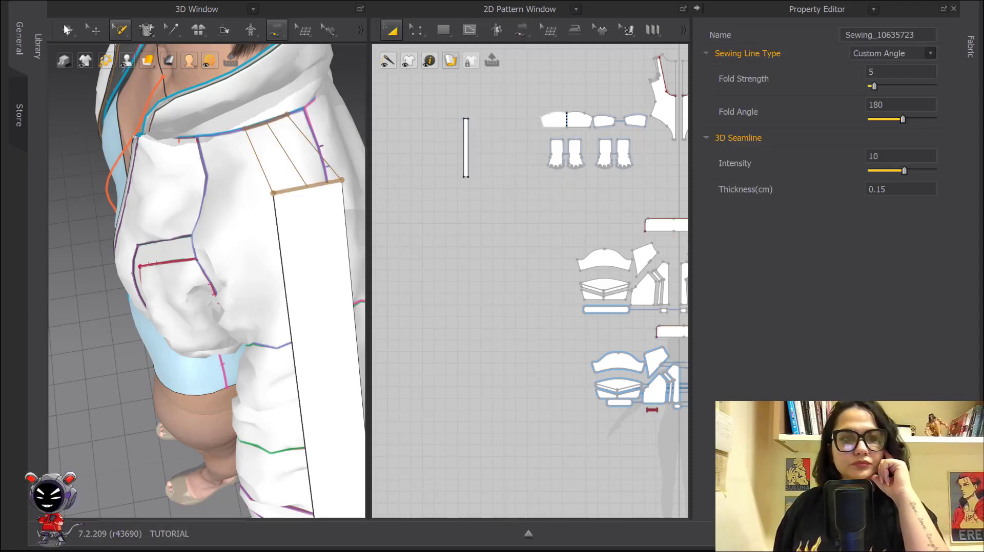
{"action": "left_click", "coordinate": [67, 31]}
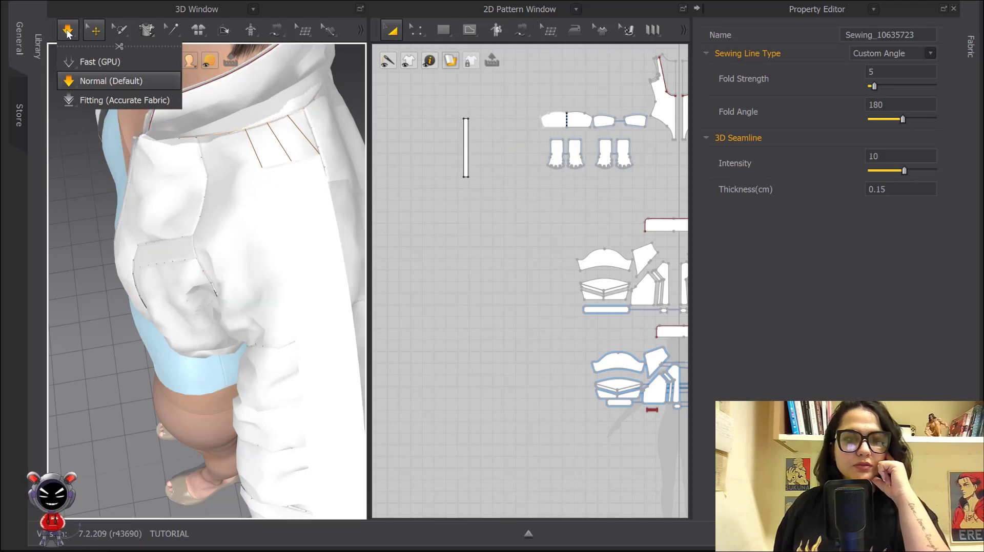
{"action": "key", "text": "m"}
{"action": "scroll", "coordinate": [307, 275], "scroll_direction": "down", "scroll_amount": 3}
{"action": "middle_click_drag", "start_coordinate": [307, 275], "coordinate": [275, 167]}
{"action": "scroll", "coordinate": [277, 159], "scroll_direction": "down", "scroll_amount": 2}
{"action": "right_click_drag", "start_coordinate": [275, 166], "coordinate": [198, 191]}
{"action": "scroll", "coordinate": [230, 231], "scroll_direction": "up", "scroll_amount": 2}
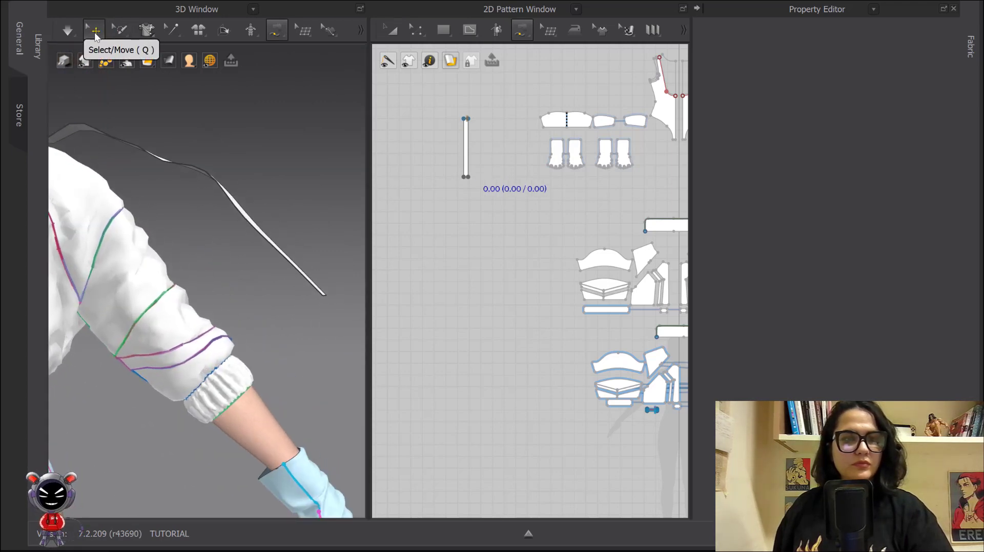
Step: Pull the strip's loose end down over the left sleeve toward the cuff during simulation
{"action": "left_click", "coordinate": [95, 29]}
{"action": "left_click_drag", "start_coordinate": [323, 294], "coordinate": [323, 307]}
{"action": "key", "text": "space"}
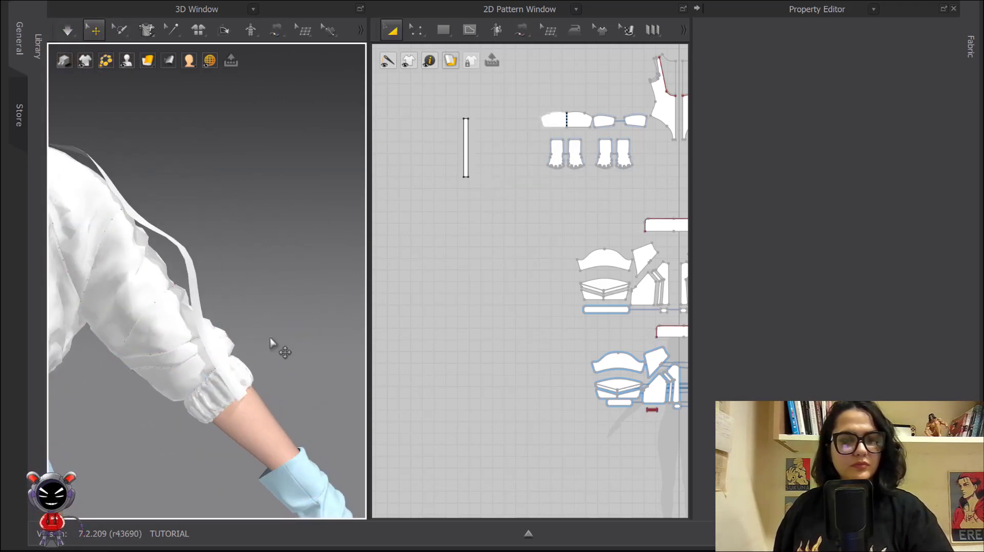
Step: Draw a horizontal internal line across the full 3.8 cm width of the strip, about 20 cm below its upper end
{"action": "scroll", "coordinate": [261, 310], "scroll_direction": "down", "scroll_amount": 2}
{"action": "right_click_drag", "start_coordinate": [261, 311], "coordinate": [177, 324]}
{"action": "middle_click_drag", "start_coordinate": [177, 325], "coordinate": [249, 333]}
{"action": "scroll", "coordinate": [251, 333], "scroll_direction": "up", "scroll_amount": 2}
{"action": "right_click_drag", "start_coordinate": [251, 333], "coordinate": [218, 302]}
{"action": "left_click", "coordinate": [216, 300]}
{"action": "scroll", "coordinate": [522, 237], "scroll_direction": "up", "scroll_amount": 4}
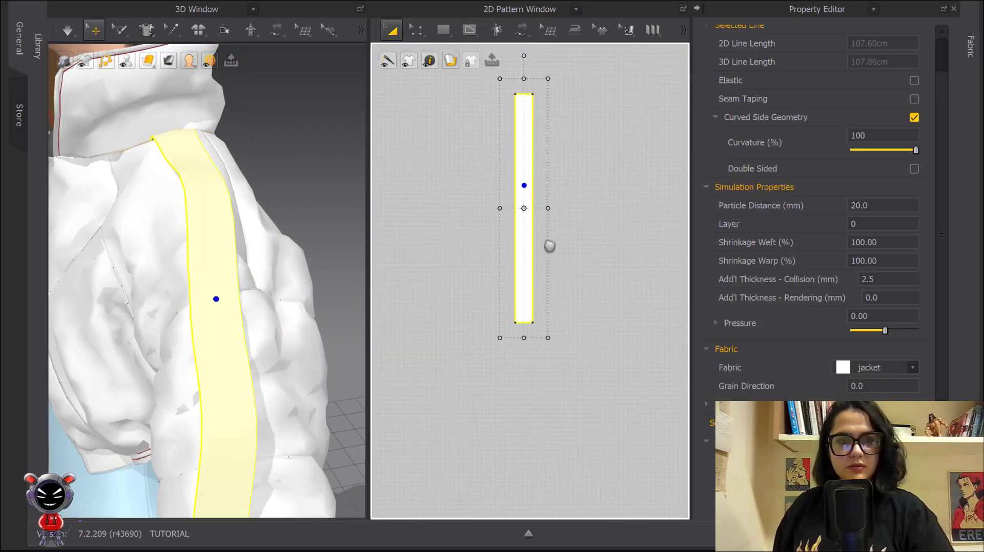
{"action": "middle_click_drag", "start_coordinate": [549, 247], "coordinate": [504, 286]}
{"action": "scroll", "coordinate": [524, 232], "scroll_direction": "up", "scroll_amount": 2}
{"action": "key", "text": "x"}
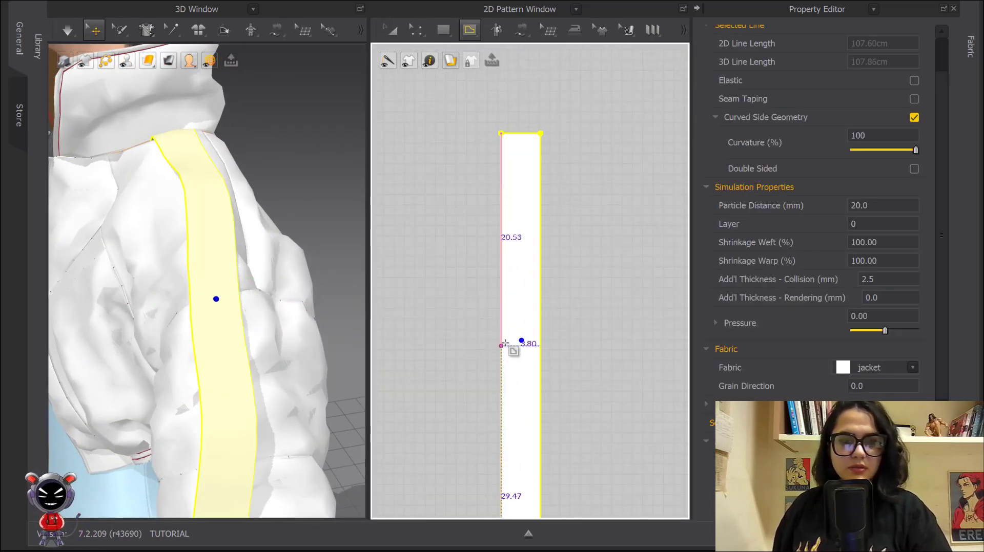
{"action": "left_click", "coordinate": [502, 343]}
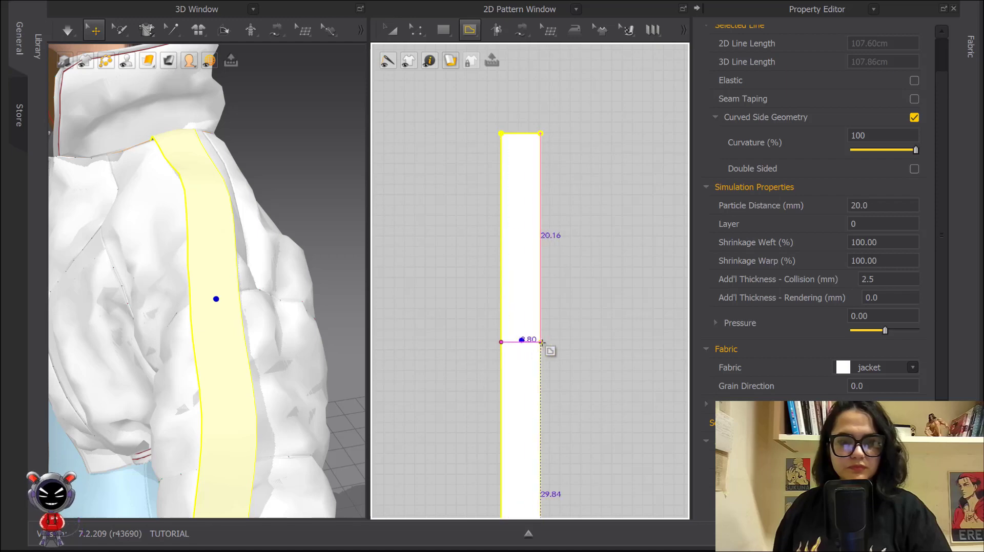
{"action": "double_click", "coordinate": [550, 365]}
Step: Draw a second internal line across the strip about 17 cm above its lower end, aligned with the next sleeve seam
{"action": "middle_click_drag", "start_coordinate": [233, 351], "coordinate": [242, 210]}
{"action": "left_click", "coordinate": [229, 300]}
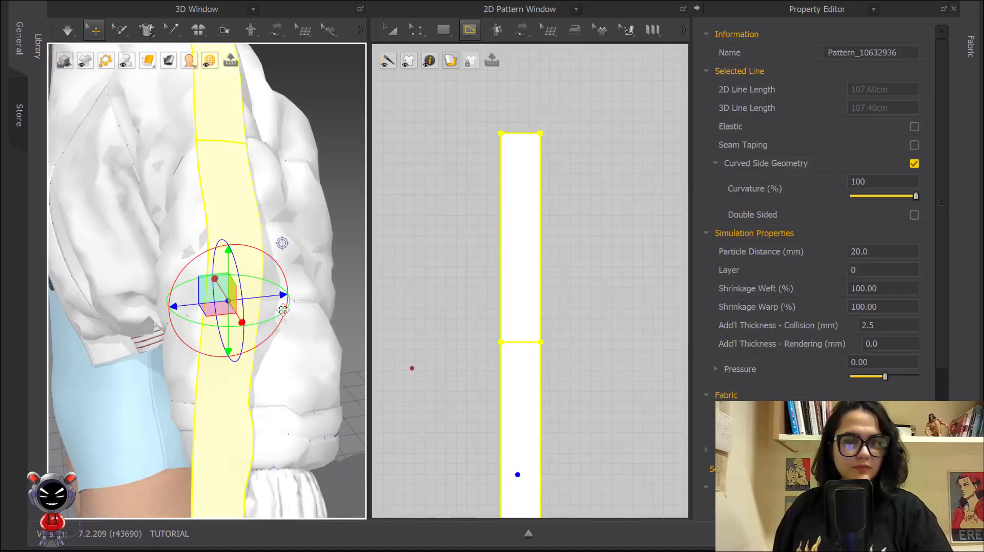
{"action": "middle_click_drag", "start_coordinate": [555, 404], "coordinate": [528, 183]}
{"action": "left_click", "coordinate": [477, 257]}
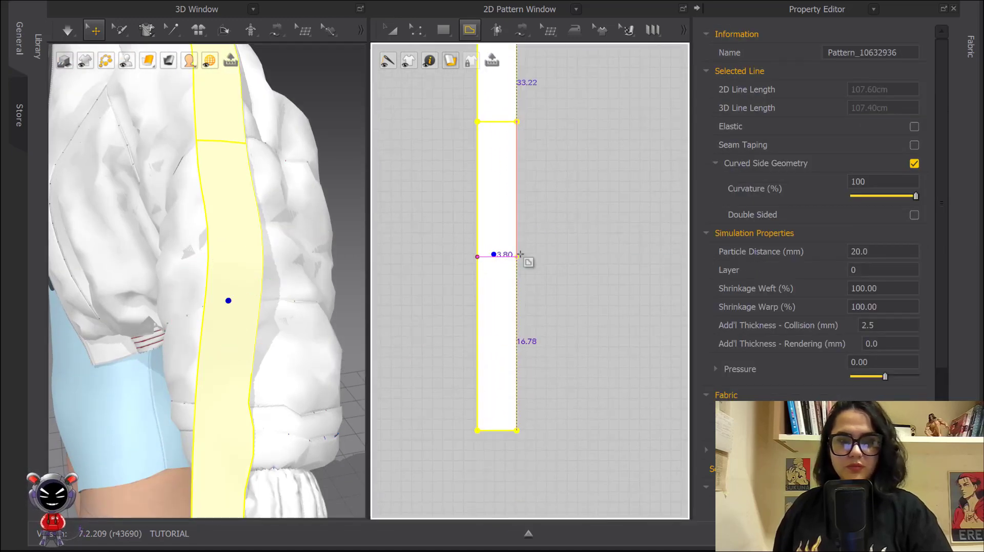
{"action": "double_click", "coordinate": [548, 302]}
Step: Draw a third internal line across the strip about 7.5 cm above its lower end, near the sleeve seam above the cuff
{"action": "middle_click_drag", "start_coordinate": [272, 355], "coordinate": [266, 218]}
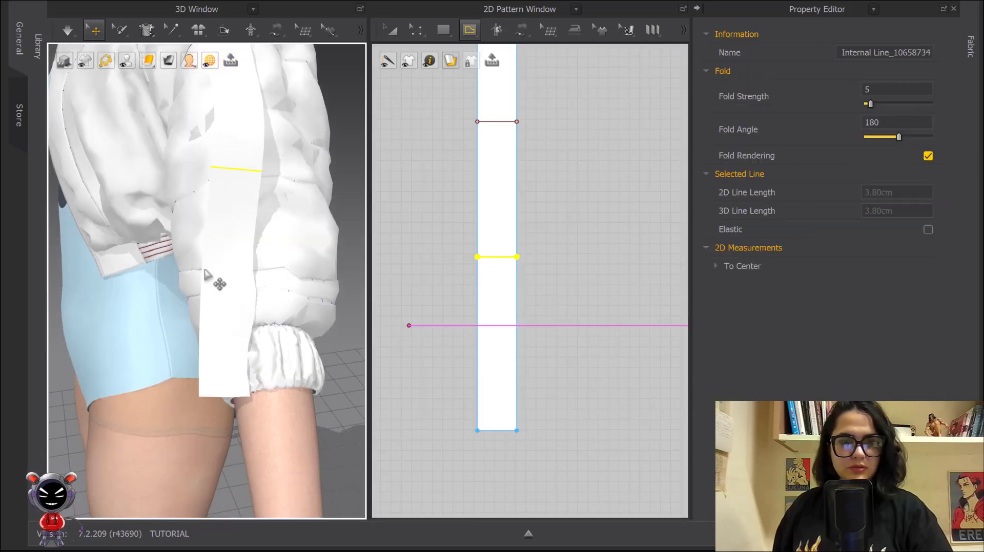
{"action": "left_click", "coordinate": [205, 275]}
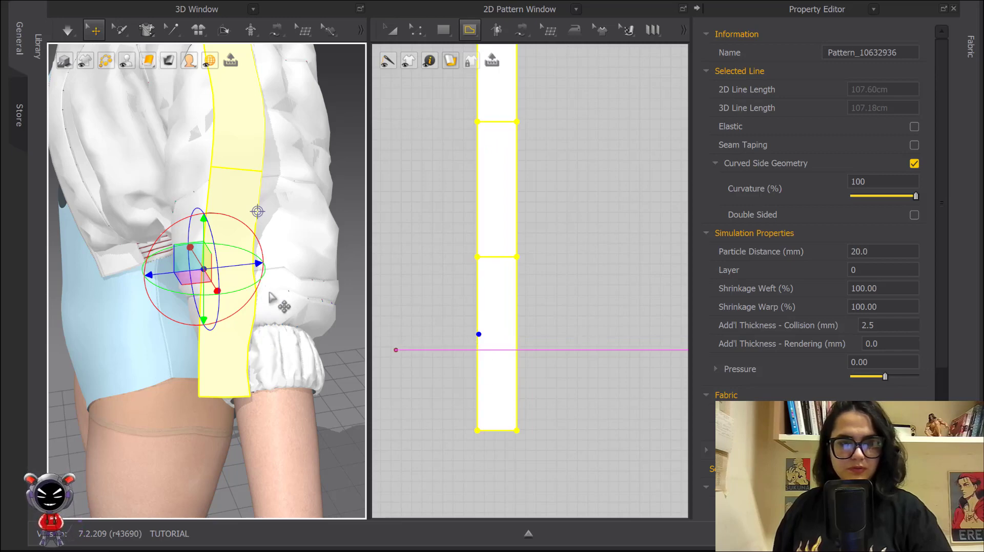
{"action": "left_click", "coordinate": [234, 288]}
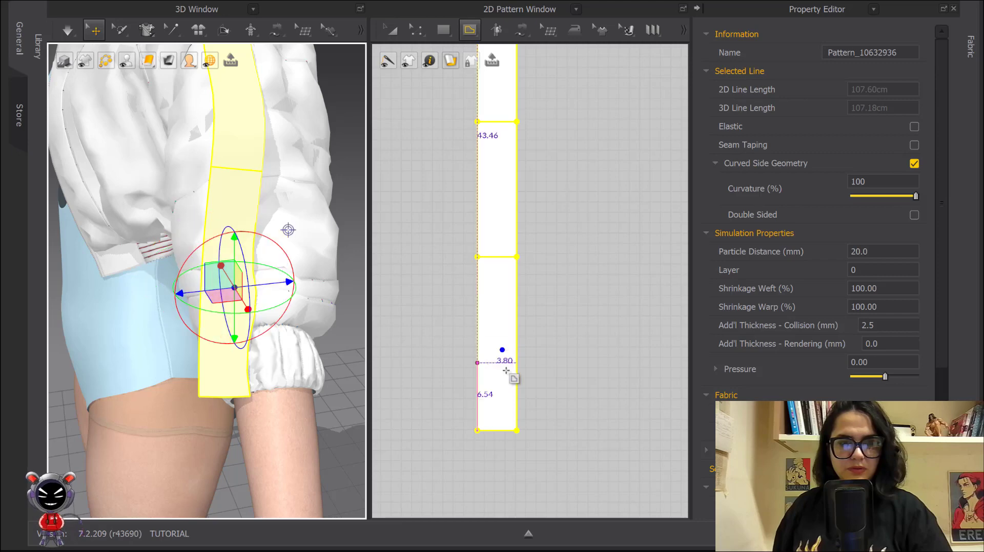
{"action": "left_click", "coordinate": [476, 354]}
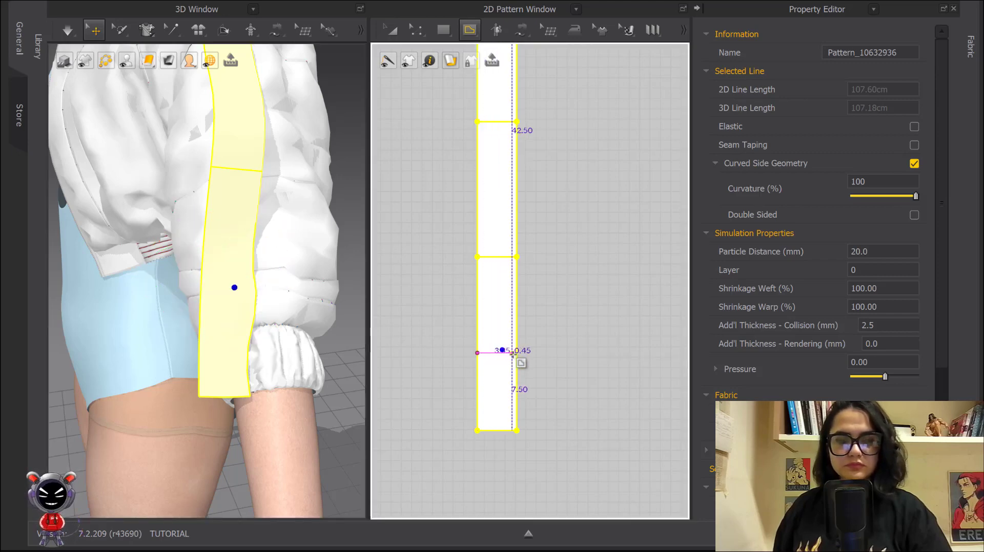
{"action": "left_click", "coordinate": [516, 353]}
{"action": "left_click", "coordinate": [392, 31]}
{"action": "scroll", "coordinate": [426, 110], "scroll_direction": "down", "scroll_amount": 3}
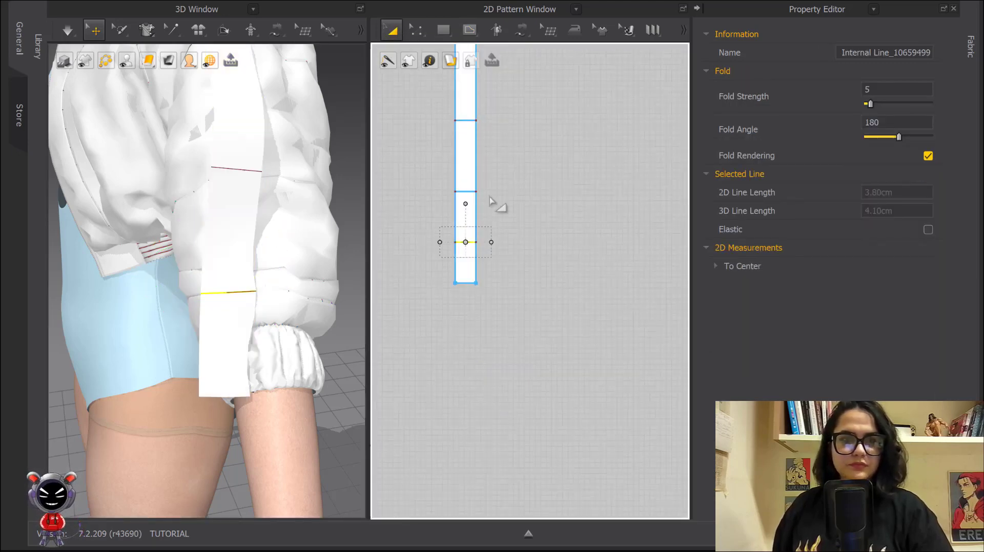
Step: Sew the strip's uppermost internal line to the adjacent section of the first crosswise seam on the left sleeve
{"action": "middle_click_drag", "start_coordinate": [496, 206], "coordinate": [563, 479]}
{"action": "scroll", "coordinate": [563, 479], "scroll_direction": "down", "scroll_amount": 2}
{"action": "scroll", "coordinate": [286, 214], "scroll_direction": "down", "scroll_amount": 2}
{"action": "middle_click_drag", "start_coordinate": [286, 214], "coordinate": [351, 380]}
{"action": "middle_click_drag", "start_coordinate": [524, 387], "coordinate": [438, 165]}
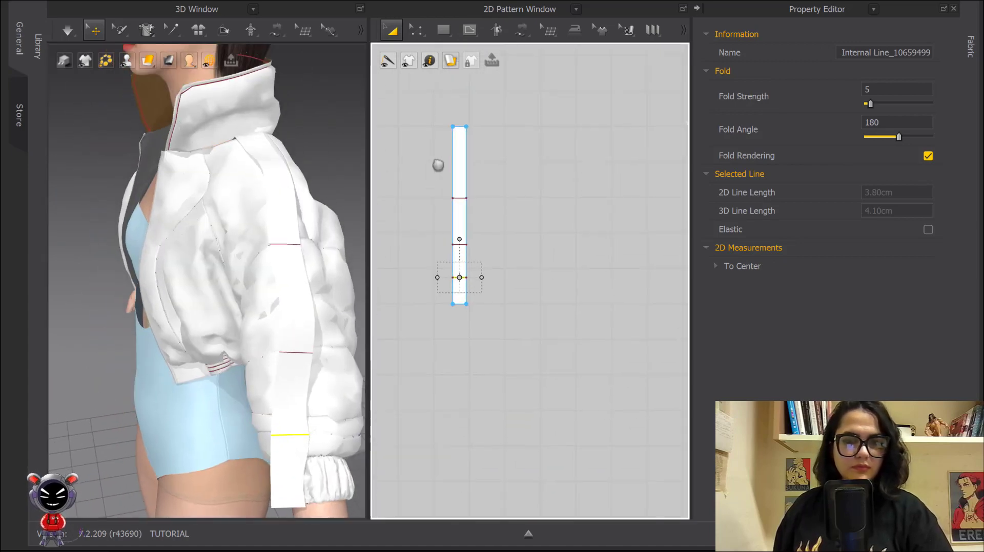
{"action": "key", "text": "n"}
{"action": "left_click", "coordinate": [461, 198]}
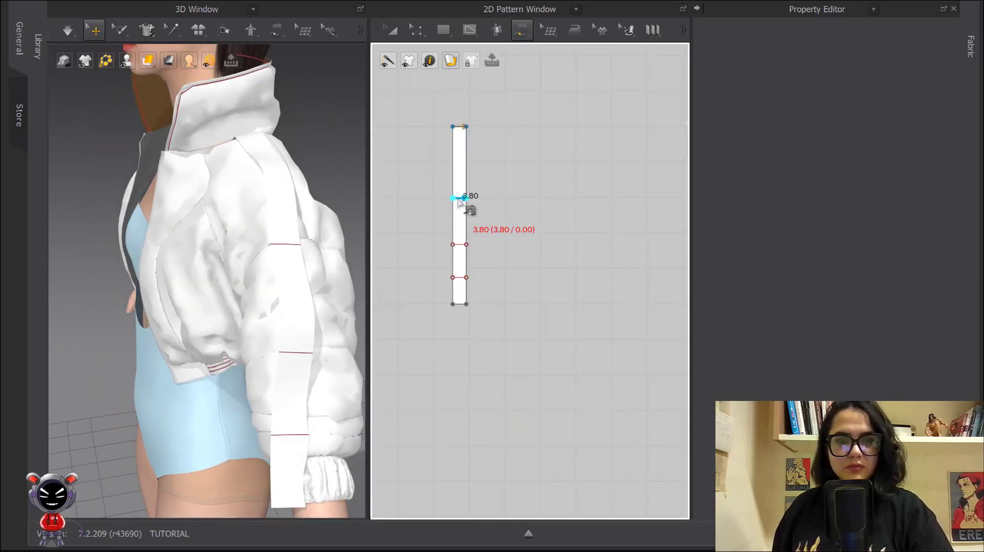
{"action": "scroll", "coordinate": [287, 231], "scroll_direction": "up", "scroll_amount": 3}
{"action": "middle_click_drag", "start_coordinate": [287, 231], "coordinate": [240, 252]}
{"action": "right_click_drag", "start_coordinate": [271, 251], "coordinate": [303, 255]}
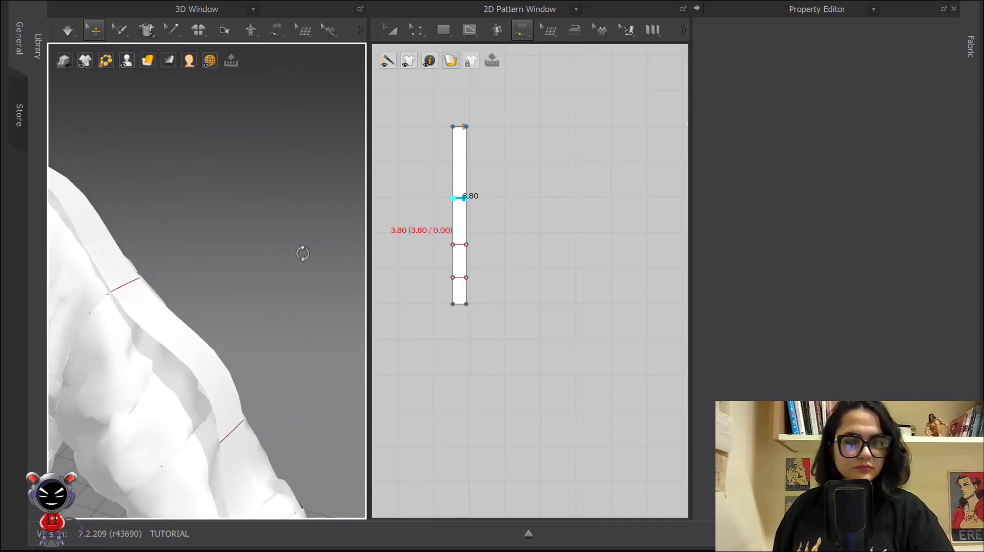
{"action": "scroll", "coordinate": [302, 255], "scroll_direction": "down", "scroll_amount": 2}
{"action": "middle_click_drag", "start_coordinate": [303, 254], "coordinate": [322, 259]}
{"action": "right_click_drag", "start_coordinate": [321, 260], "coordinate": [141, 248]}
{"action": "middle_click_drag", "start_coordinate": [141, 248], "coordinate": [203, 237]}
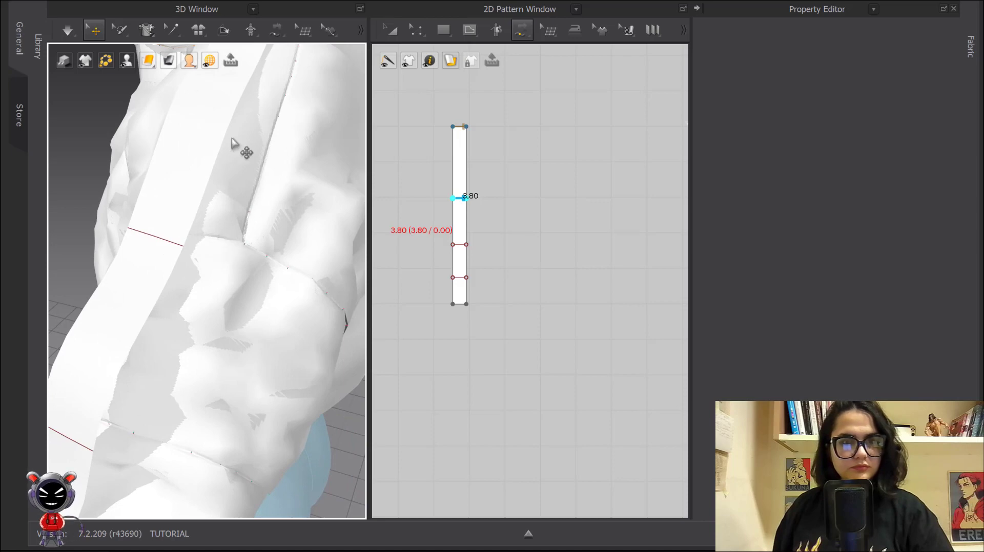
{"action": "left_click", "coordinate": [278, 31]}
{"action": "left_click", "coordinate": [318, 118]}
{"action": "left_click", "coordinate": [222, 238]}
{"action": "right_click_drag", "start_coordinate": [221, 238], "coordinate": [304, 247]}
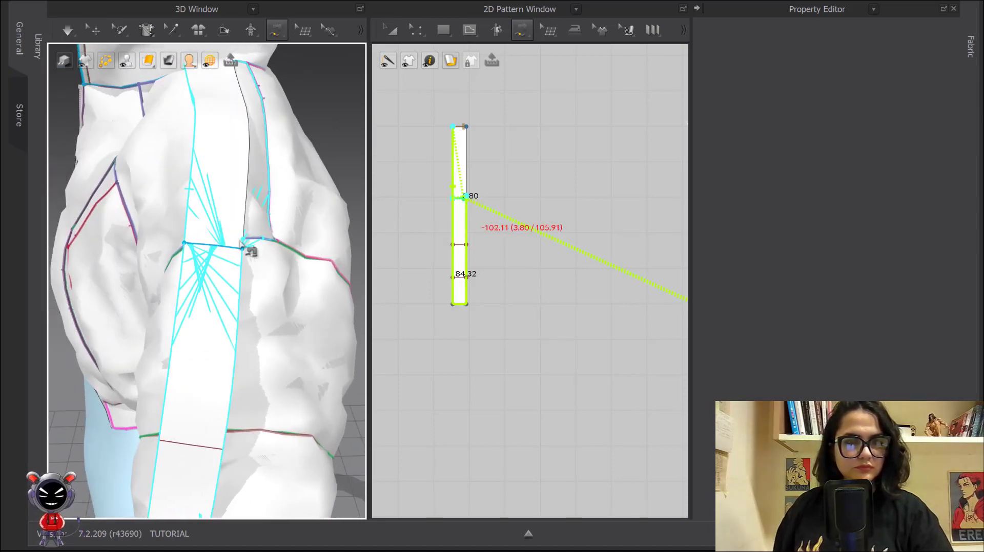
{"action": "right_click_drag", "start_coordinate": [240, 242], "coordinate": [253, 279]}
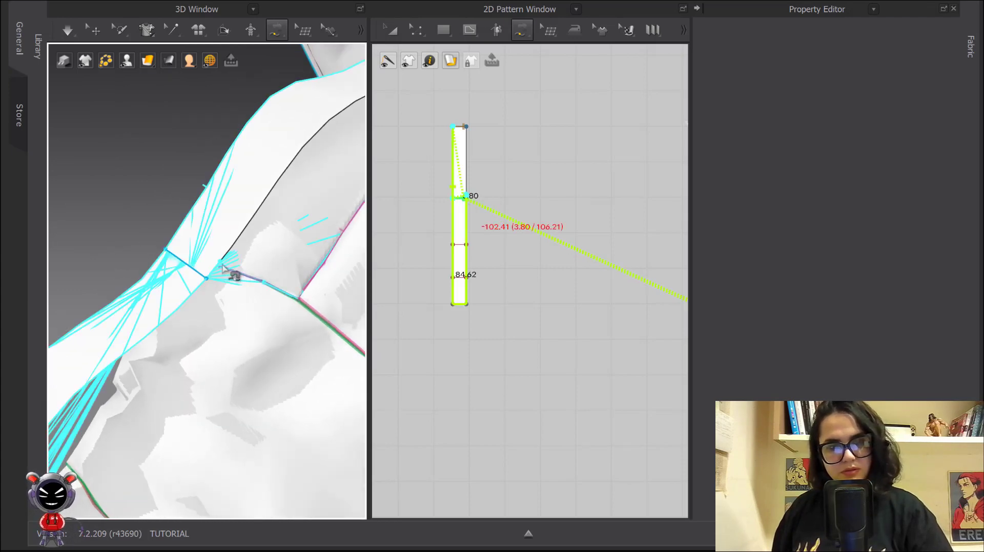
{"action": "mouse_move", "coordinate": [227, 270]}
{"action": "right_mouse_down"}
{"action": "mouse_move", "coordinate": [199, 254]}
{"action": "mouse_move", "coordinate": [228, 277]}
{"action": "right_mouse_up"}
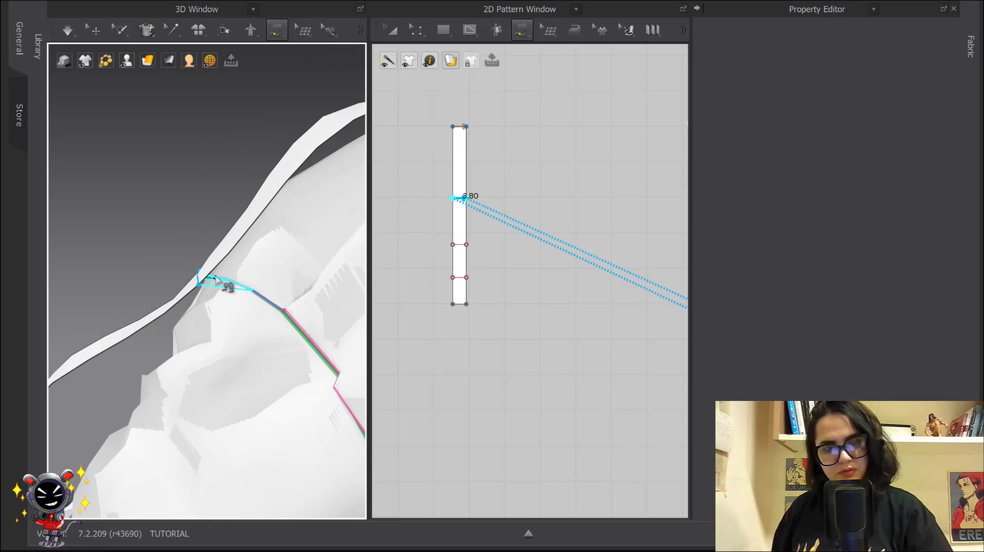
{"action": "left_click", "coordinate": [216, 277]}
Step: Sew the strip's middle internal line to the adjacent section of the second crosswise seam on the left sleeve
{"action": "right_click_drag", "start_coordinate": [238, 364], "coordinate": [310, 307]}
{"action": "left_click", "coordinate": [459, 245]}
{"action": "left_click", "coordinate": [273, 294]}
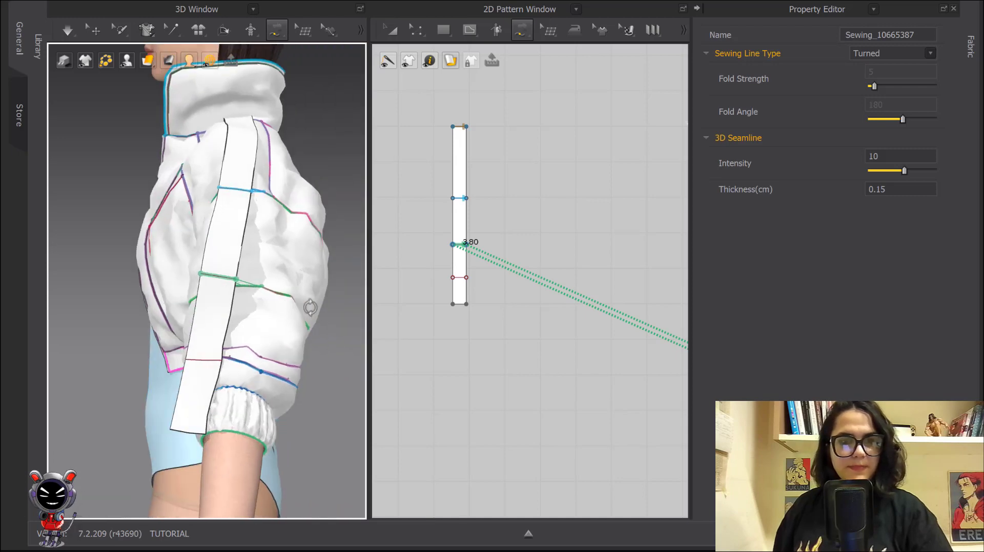
Step: Sew the strip's lowest internal line to the adjacent section of the upper of the two sleeve seams above the cuff
{"action": "middle_click_drag", "start_coordinate": [232, 351], "coordinate": [217, 262]}
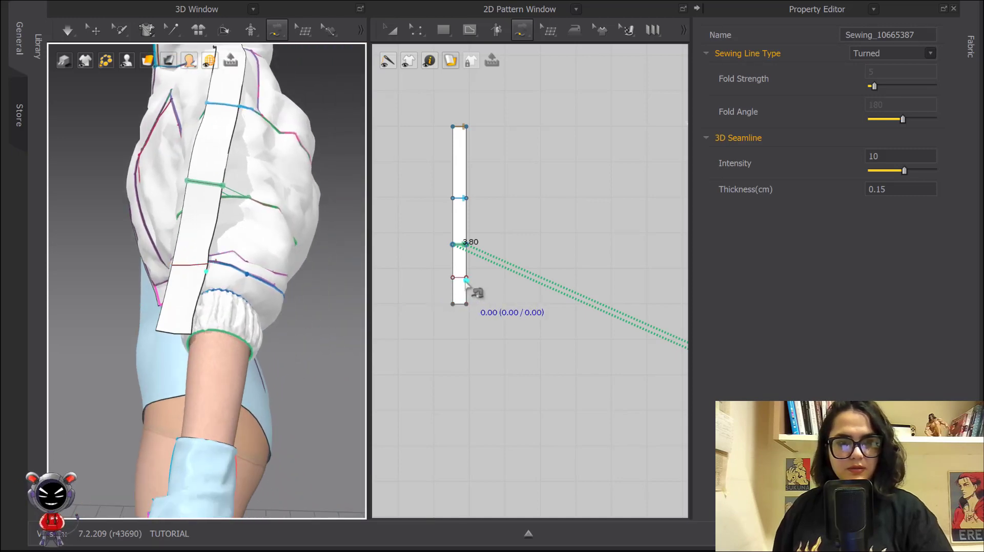
{"action": "left_click", "coordinate": [461, 279]}
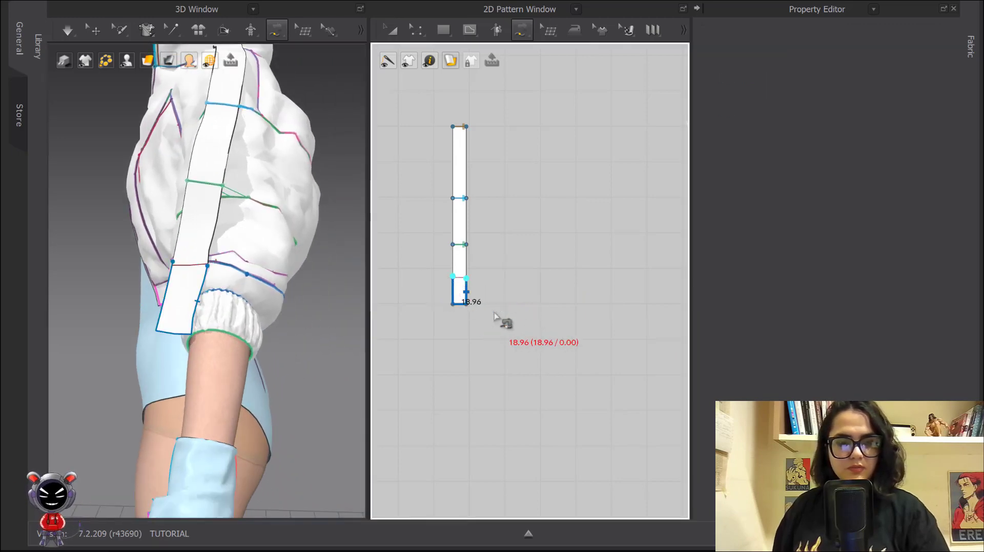
{"action": "key", "text": "Escape"}
{"action": "scroll", "coordinate": [478, 247], "scroll_direction": "up", "scroll_amount": 5}
{"action": "left_click", "coordinate": [442, 334]}
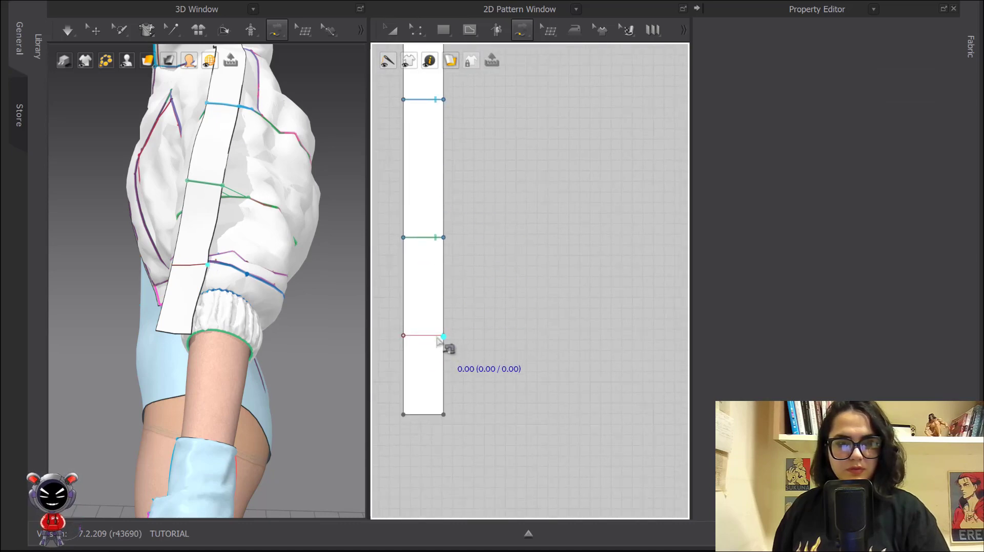
{"action": "left_click", "coordinate": [404, 335]}
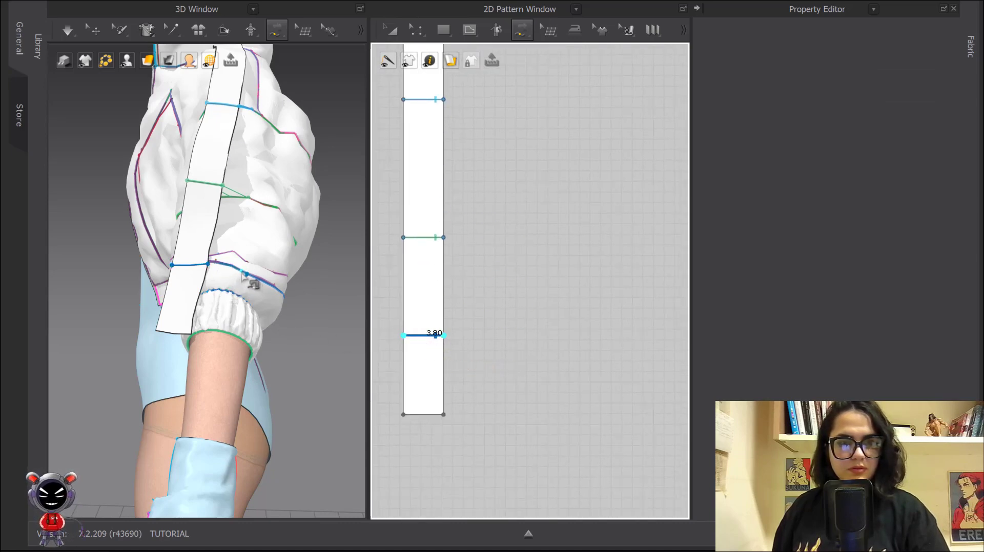
{"action": "left_click", "coordinate": [228, 268]}
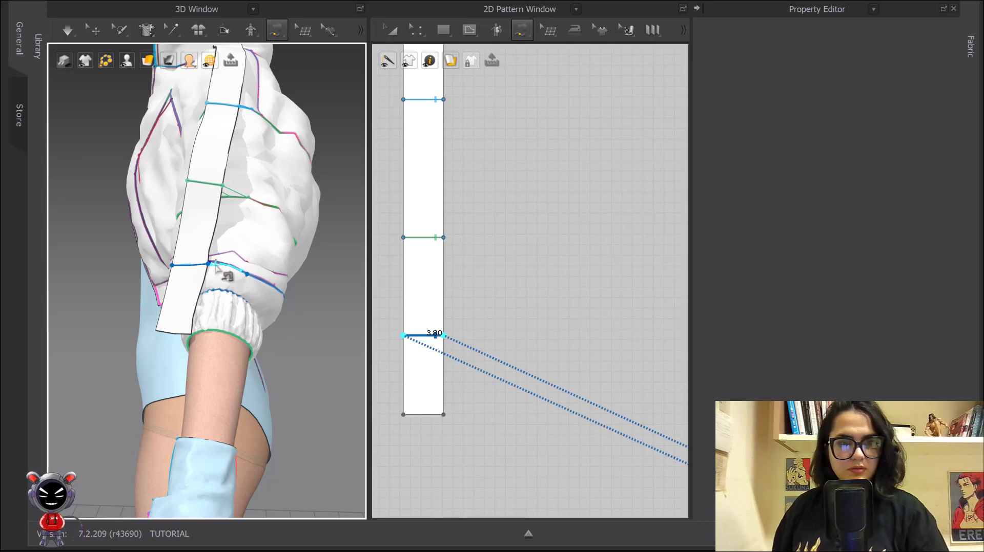
{"action": "left_click", "coordinate": [213, 265]}
{"action": "mouse_move", "coordinate": [220, 266]}
{"action": "right_mouse_down"}
{"action": "mouse_move", "coordinate": [194, 272]}
{"action": "mouse_move", "coordinate": [210, 281]}
{"action": "right_mouse_up"}
{"action": "scroll", "coordinate": [212, 275], "scroll_direction": "down", "scroll_amount": 3}
{"action": "scroll", "coordinate": [226, 312], "scroll_direction": "down", "scroll_amount": 4}
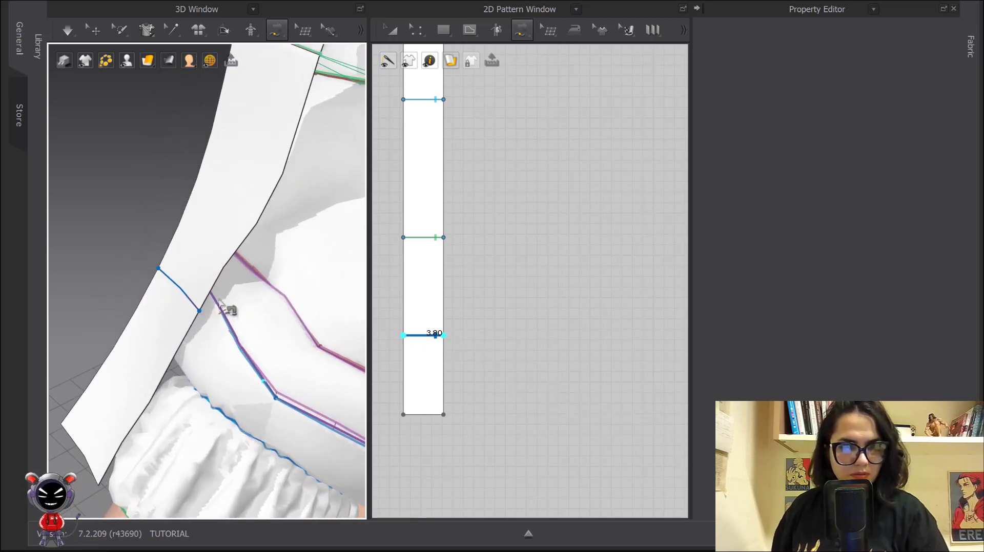
{"action": "right_click_drag", "start_coordinate": [244, 342], "coordinate": [255, 303]}
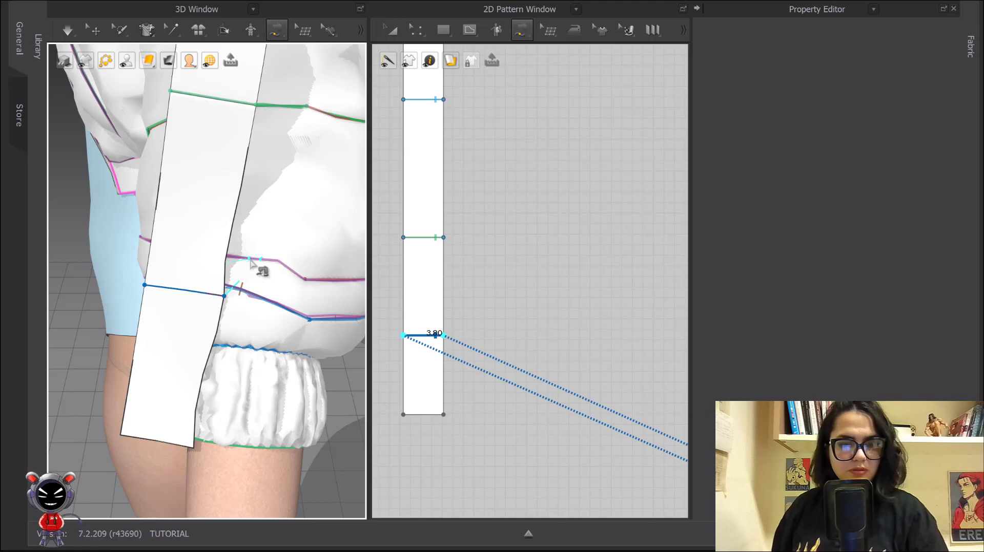
{"action": "right_click_drag", "start_coordinate": [251, 263], "coordinate": [227, 275]}
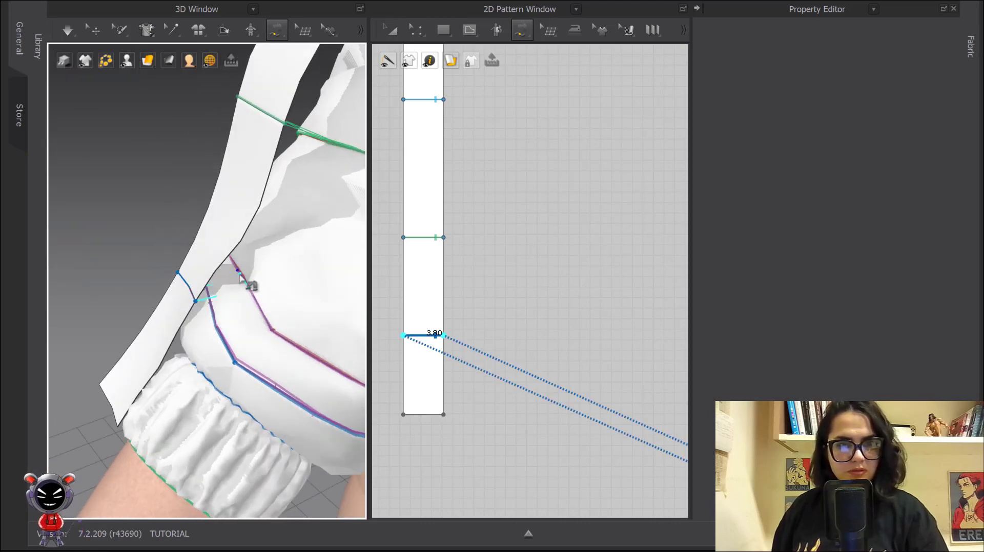
{"action": "left_click", "coordinate": [237, 275]}
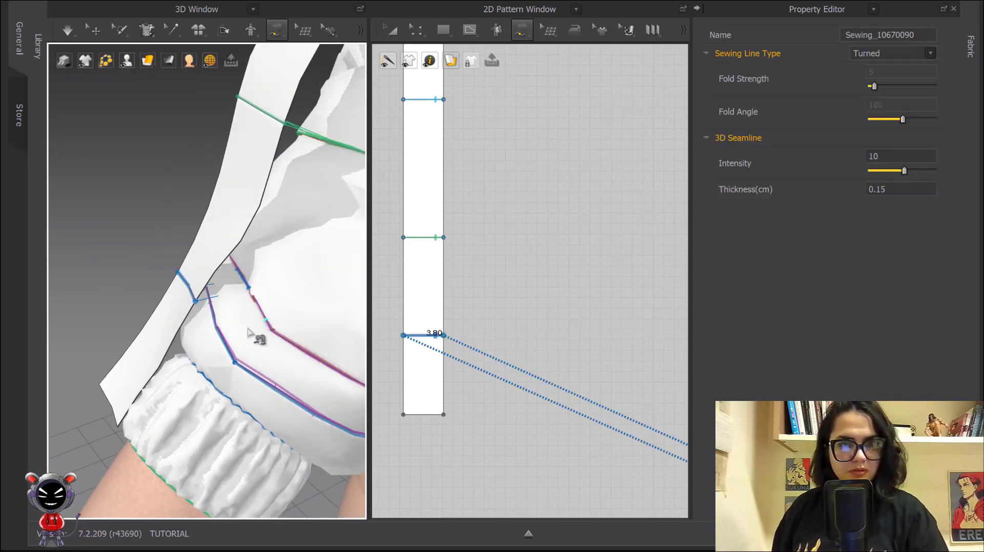
Step: Simulate the garment to pull the strip against the left sleeve along its three sewn internal lines
{"action": "scroll", "coordinate": [257, 336], "scroll_direction": "down", "scroll_amount": 6}
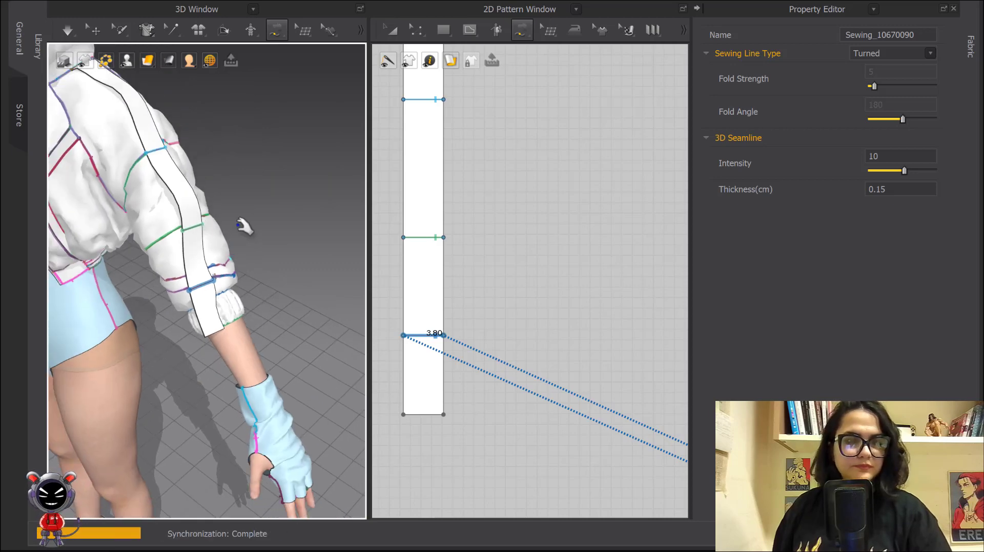
{"action": "key", "text": "q"}
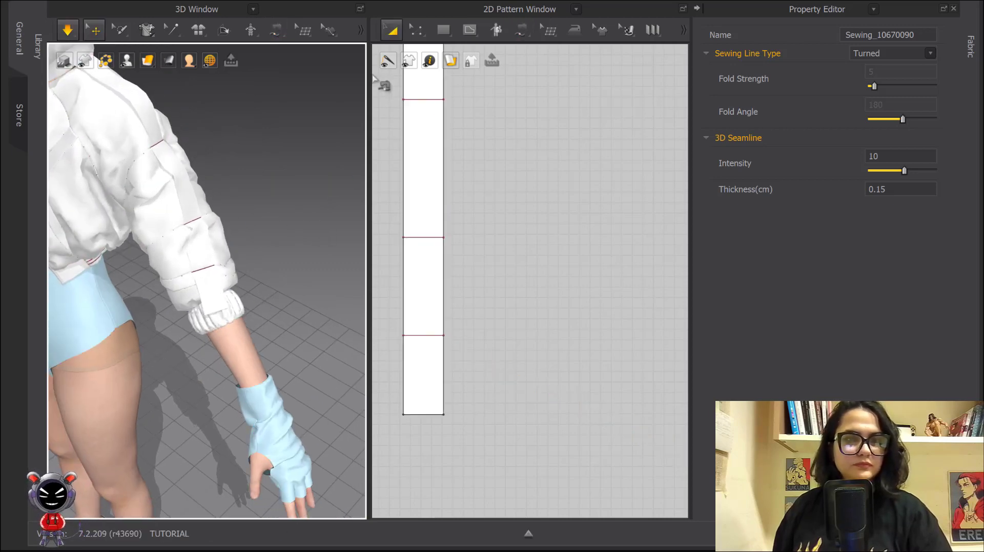
{"action": "key", "text": "space"}
Step: Lengthen the strip with Edit Pattern by moving its lower short edge down, roughly doubling the section below the lowest internal line
{"action": "scroll", "coordinate": [334, 255], "scroll_direction": "down", "scroll_amount": 4}
{"action": "middle_click_drag", "start_coordinate": [447, 323], "coordinate": [536, 189]}
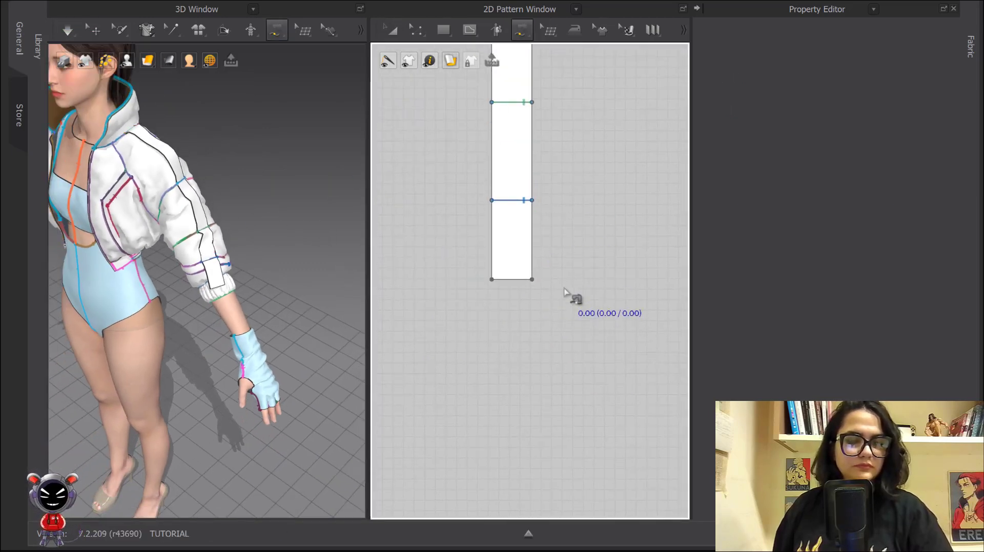
{"action": "middle_click_drag", "start_coordinate": [564, 292], "coordinate": [553, 228]}
{"action": "key", "text": "z"}
{"action": "left_click_drag", "start_coordinate": [522, 213], "coordinate": [523, 293]}
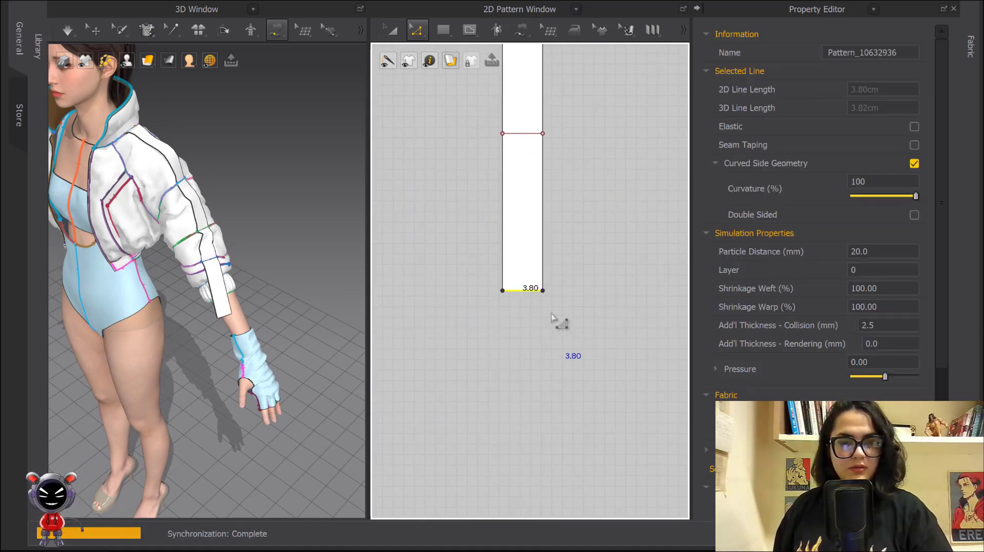
{"action": "key", "text": "space"}
{"action": "left_click", "coordinate": [574, 280]}
{"action": "key", "text": "space"}
Step: Move the strip's lower short edge slightly further down to extend it past the left cuff, and activate Free Sewing
{"action": "left_click", "coordinate": [417, 30]}
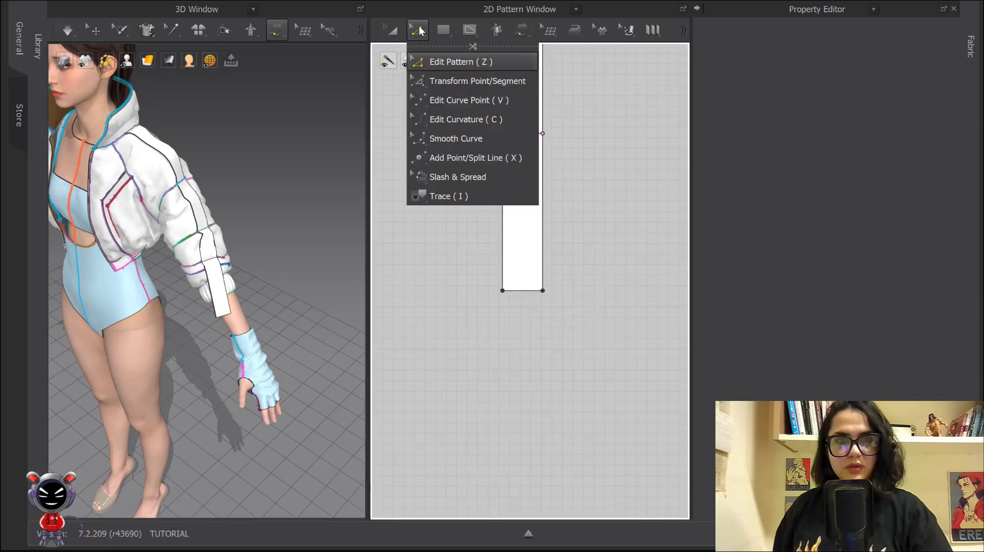
{"action": "left_click", "coordinate": [453, 68]}
{"action": "left_click", "coordinate": [529, 294]}
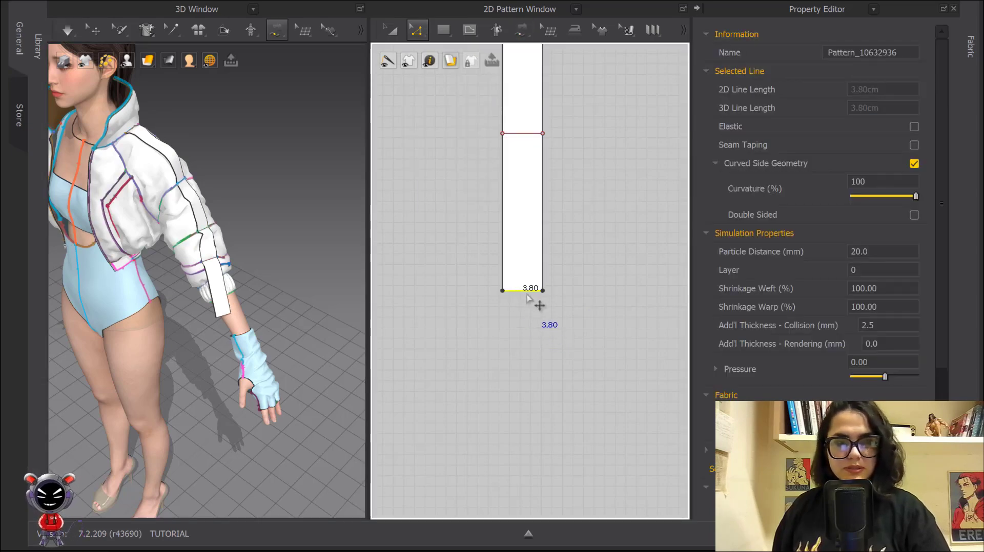
{"action": "left_click_drag", "start_coordinate": [529, 291], "coordinate": [530, 316]}
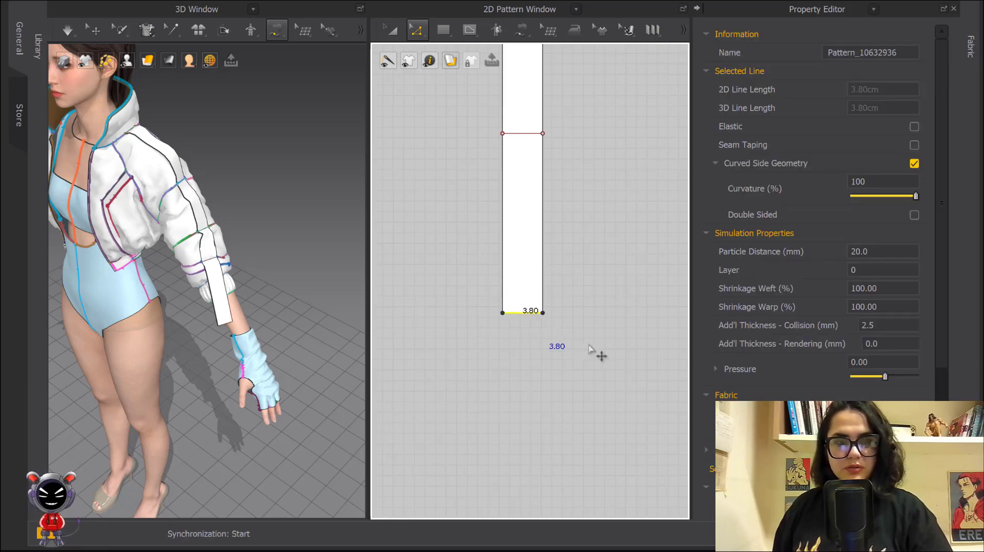
{"action": "key", "text": "space"}
{"action": "key", "text": "m"}
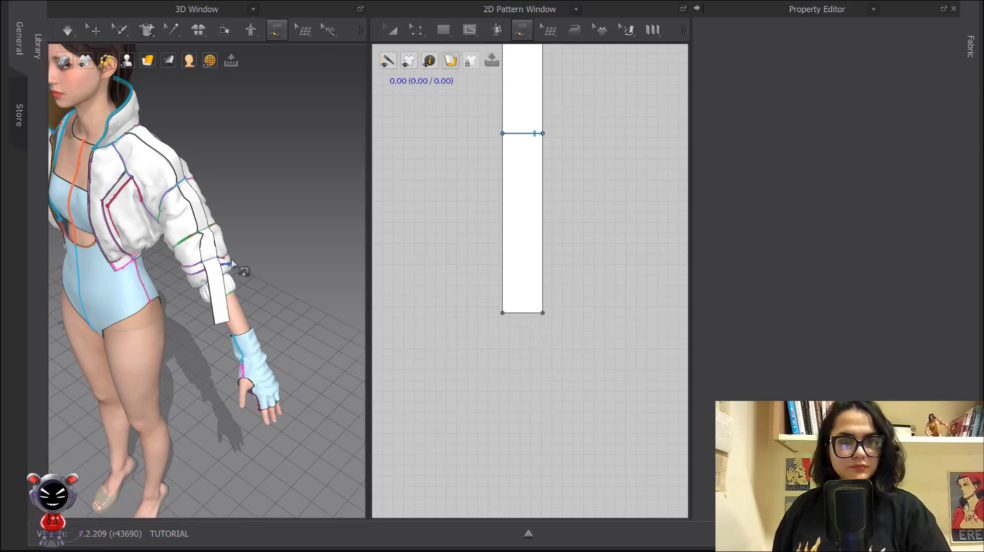
Step: Lengthen the strip further with Edit Pattern by moving its lower short edge down towards the glove
{"action": "left_click", "coordinate": [392, 30]}
{"action": "scroll", "coordinate": [500, 288], "scroll_direction": "down", "scroll_amount": 3}
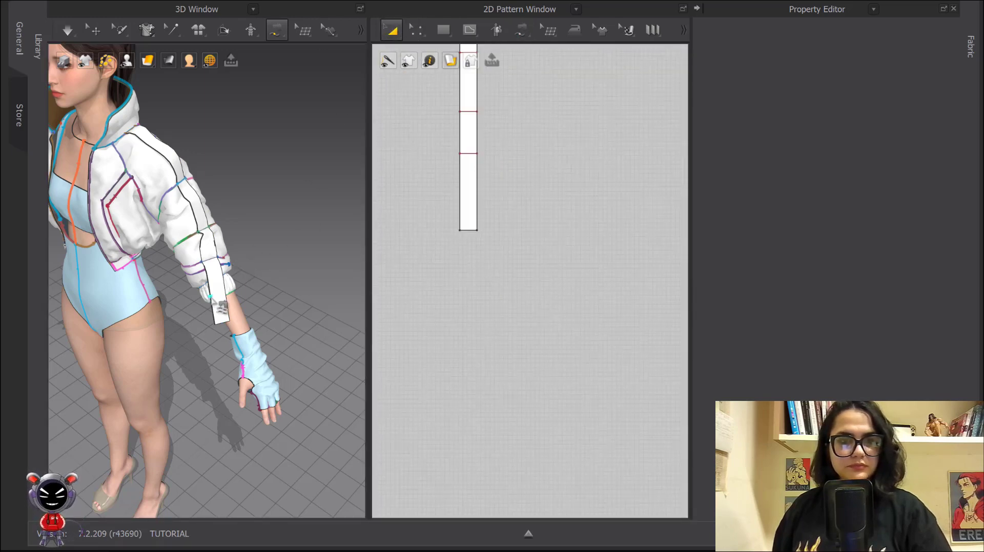
{"action": "scroll", "coordinate": [218, 310], "scroll_direction": "down", "scroll_amount": 2}
{"action": "right_click_drag", "start_coordinate": [218, 310], "coordinate": [242, 267]}
{"action": "key", "text": "z"}
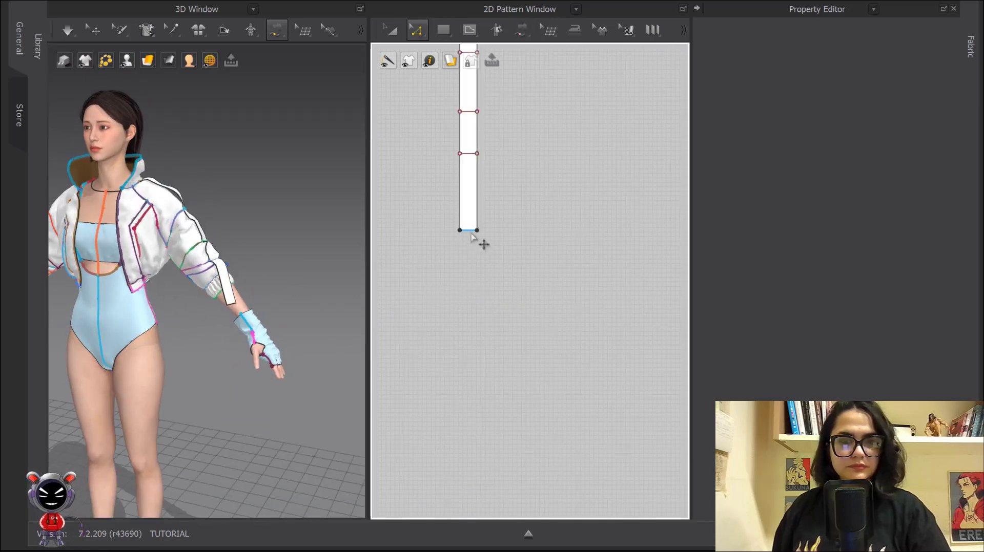
{"action": "left_click_drag", "start_coordinate": [467, 231], "coordinate": [474, 258]}
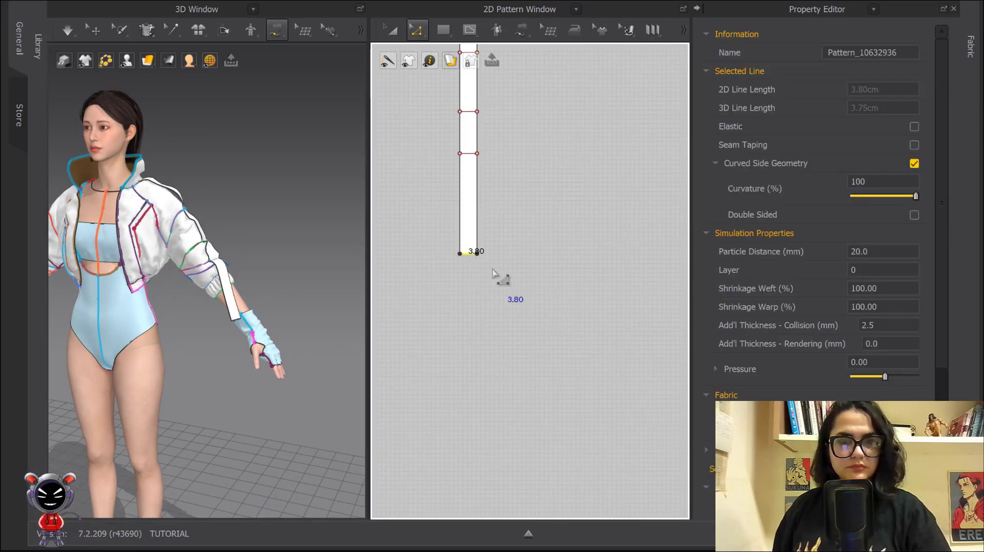
{"action": "left_click", "coordinate": [579, 314]}
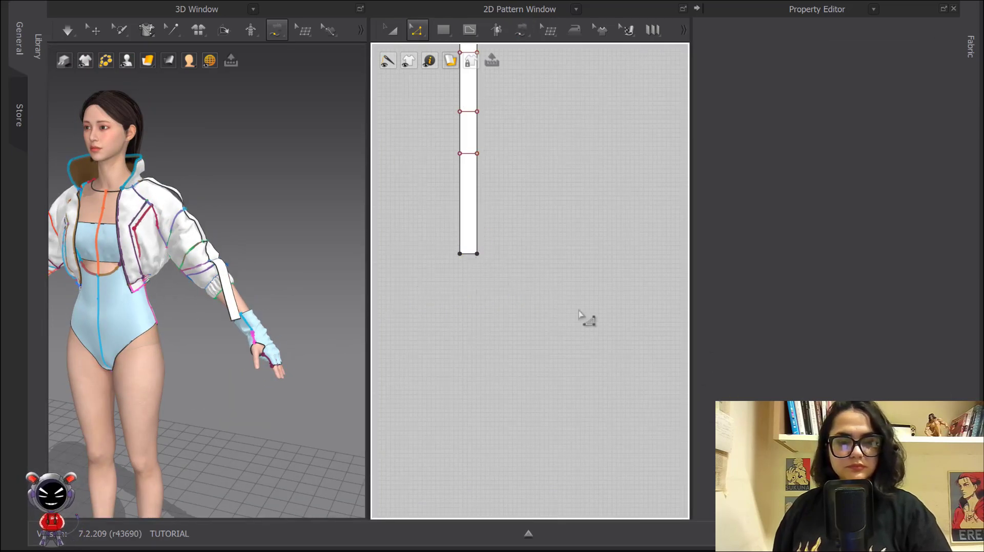
{"action": "left_click", "coordinate": [392, 29]}
{"action": "left_click", "coordinate": [471, 206]}
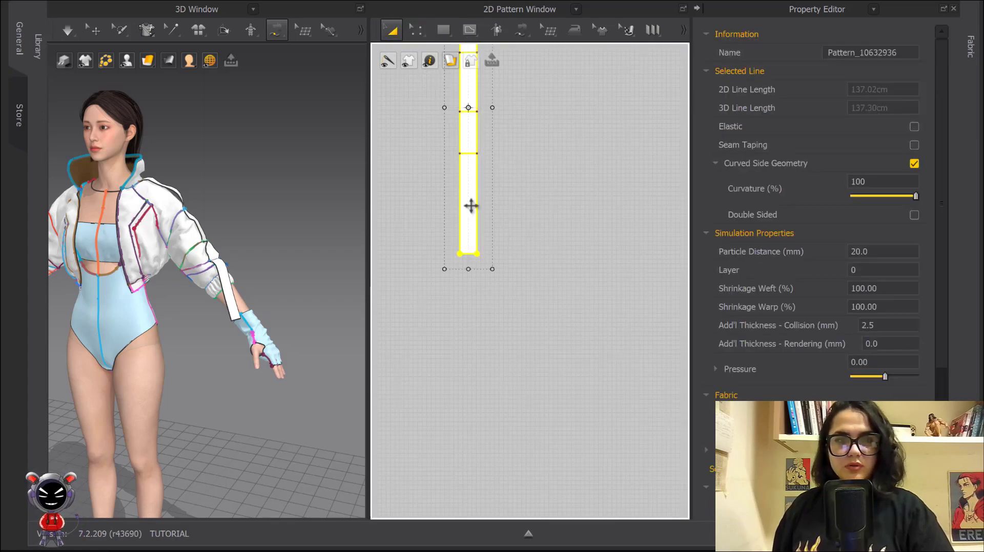
{"action": "right_click", "coordinate": [469, 206]}
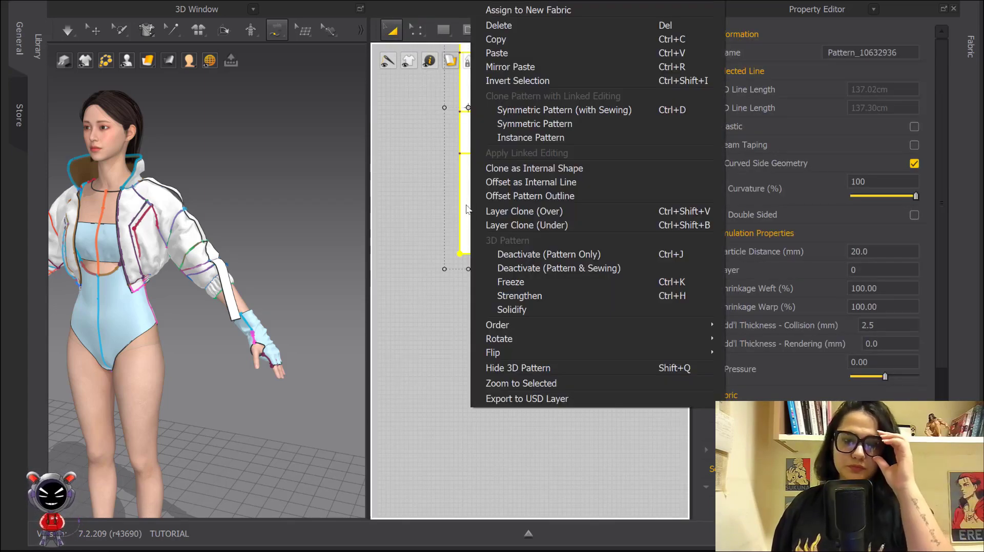
{"action": "left_click", "coordinate": [458, 198]}
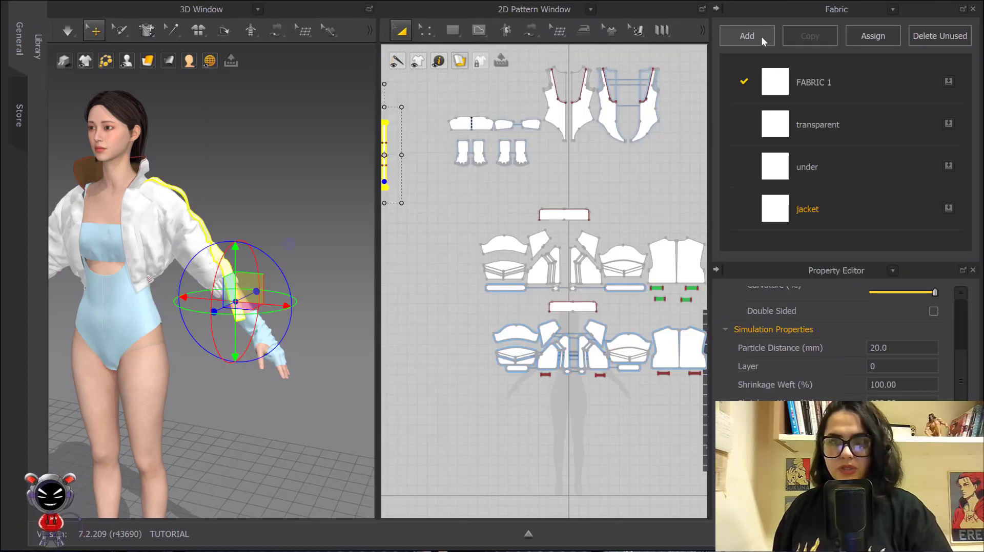
Step: Add a new fabric and name it "straps"
{"action": "left_click", "coordinate": [761, 36]}
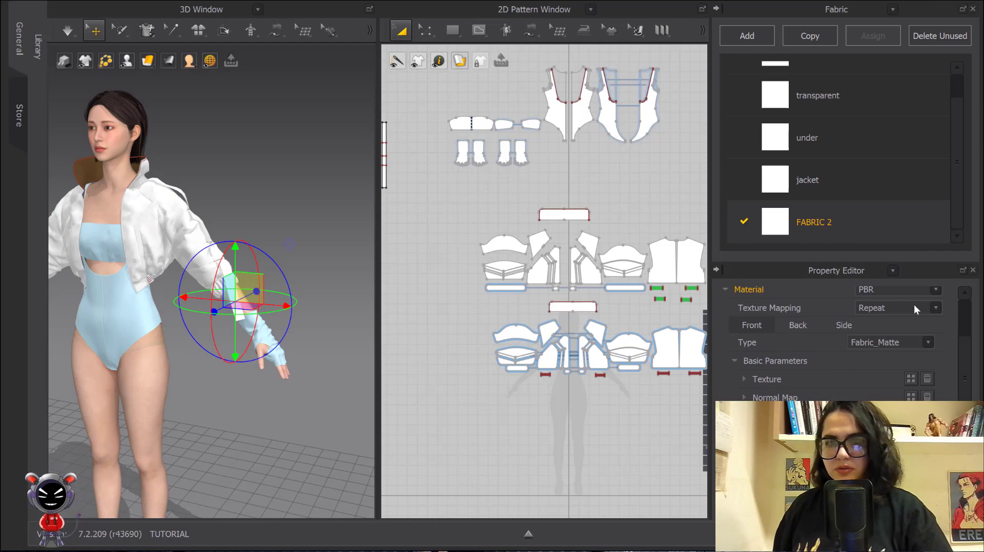
{"action": "double_click", "coordinate": [822, 222]}
{"action": "type", "text": "s"}
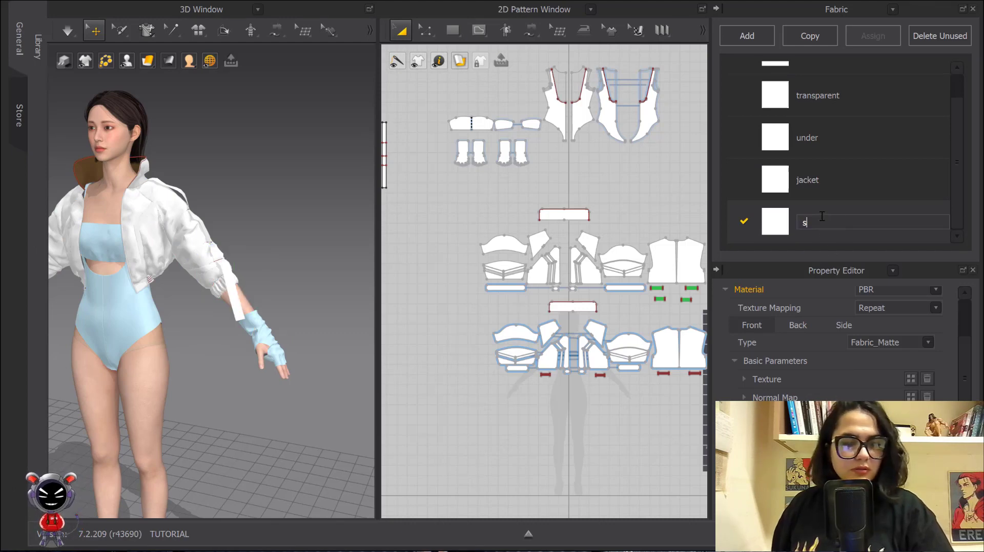
{"action": "type", "text": "traps"}
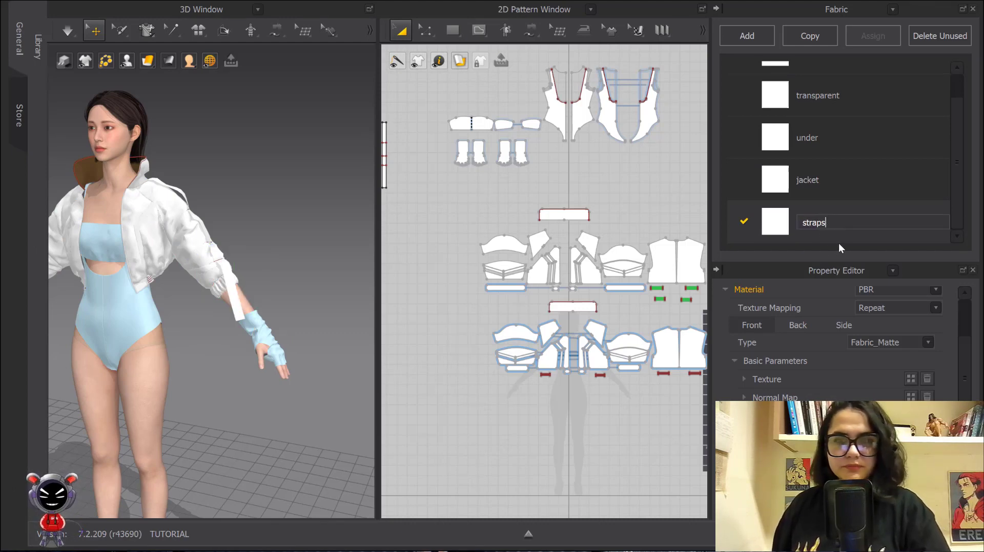
{"action": "key", "text": "Return"}
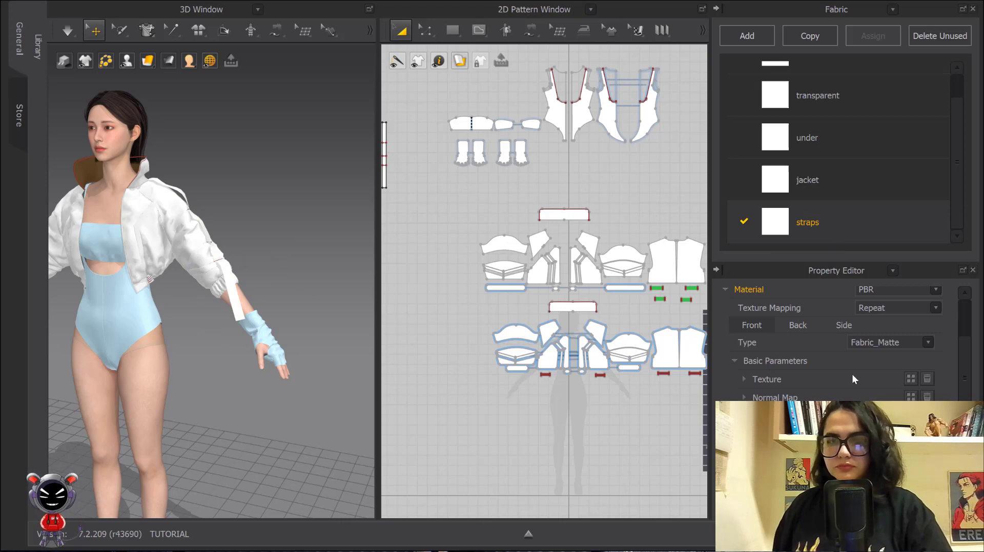
Step: Assign the straps fabric to the strip on the left sleeve
{"action": "left_click", "coordinate": [239, 311]}
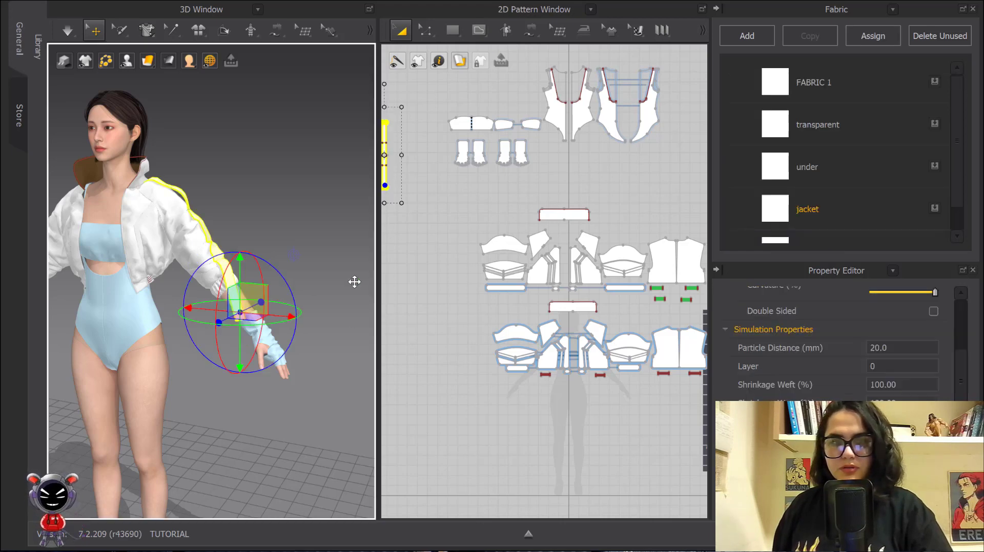
{"action": "left_click", "coordinate": [906, 236]}
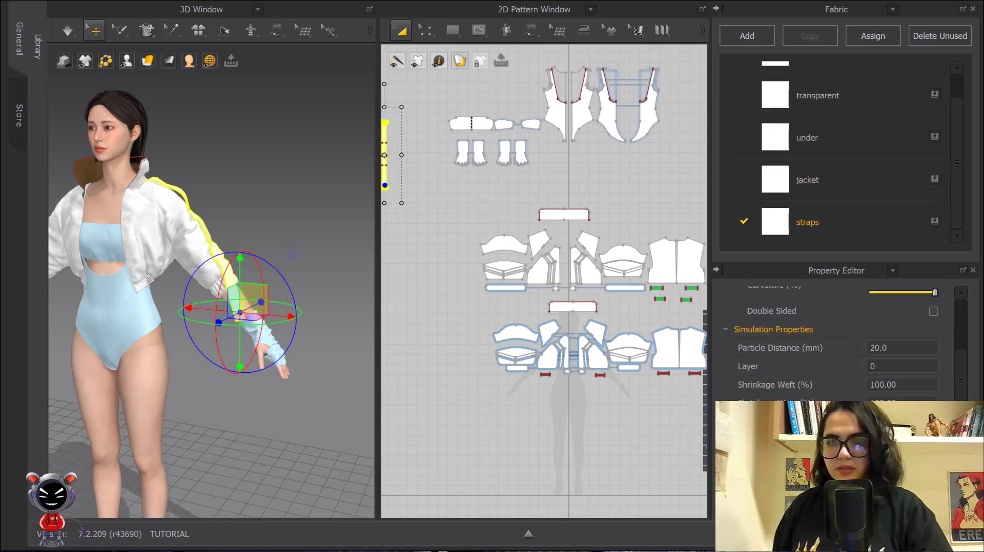
{"action": "scroll", "coordinate": [846, 395], "scroll_direction": "down", "scroll_amount": 1}
{"action": "scroll", "coordinate": [846, 358], "scroll_direction": "down", "scroll_amount": 2}
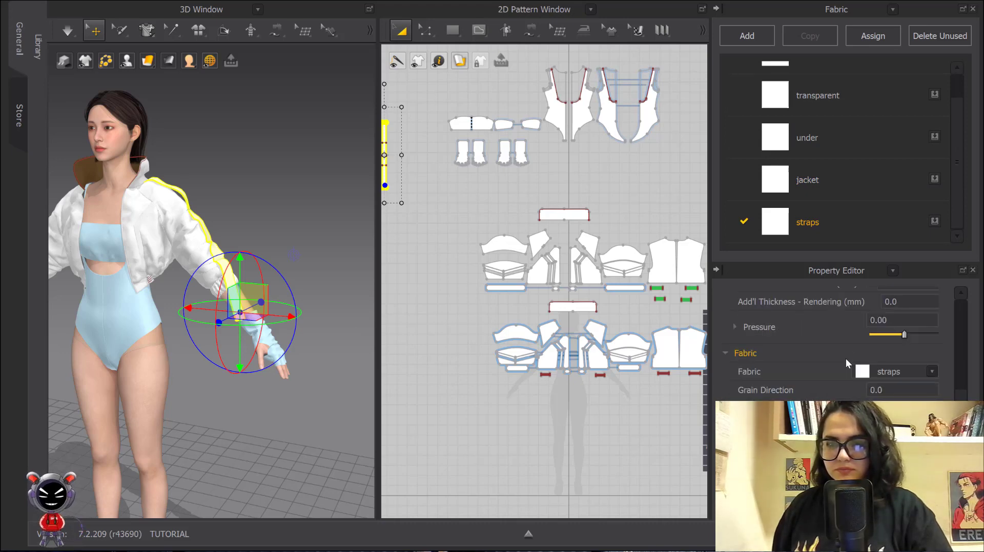
{"action": "scroll", "coordinate": [836, 360], "scroll_direction": "down", "scroll_amount": 3}
{"action": "scroll", "coordinate": [840, 360], "scroll_direction": "up", "scroll_amount": 5}
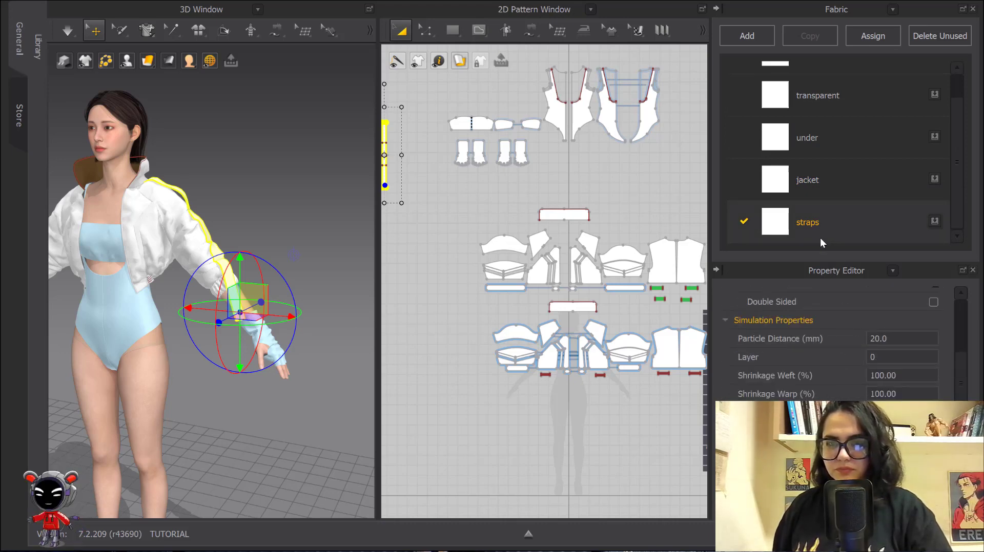
Step: Load the striped "TOKYO WARRIOR SPIRIT" image as the texture of the straps fabric
{"action": "left_click", "coordinate": [816, 224]}
{"action": "scroll", "coordinate": [811, 328], "scroll_direction": "down", "scroll_amount": 2}
{"action": "scroll", "coordinate": [815, 338], "scroll_direction": "up", "scroll_amount": 2}
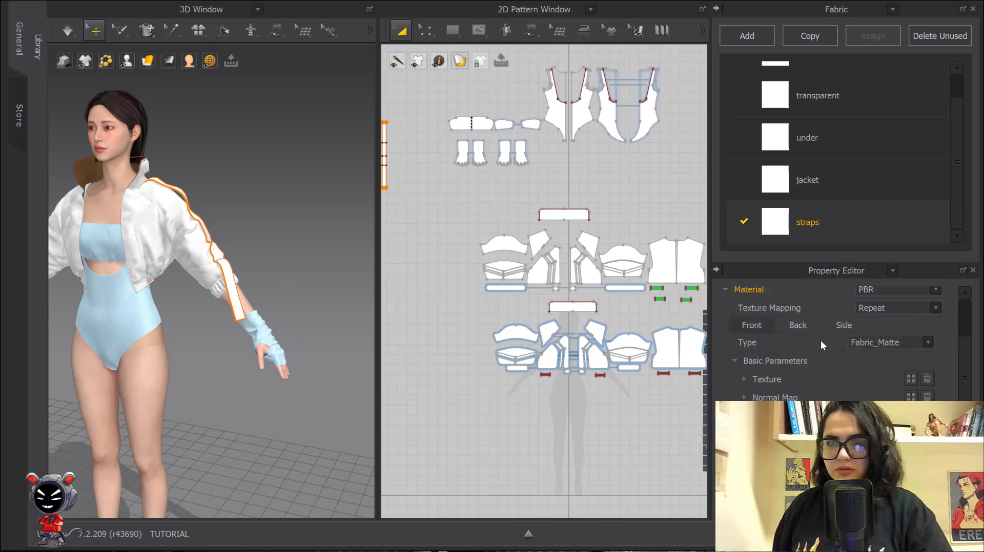
{"action": "left_click", "coordinate": [910, 379]}
{"action": "left_click", "coordinate": [352, 88]}
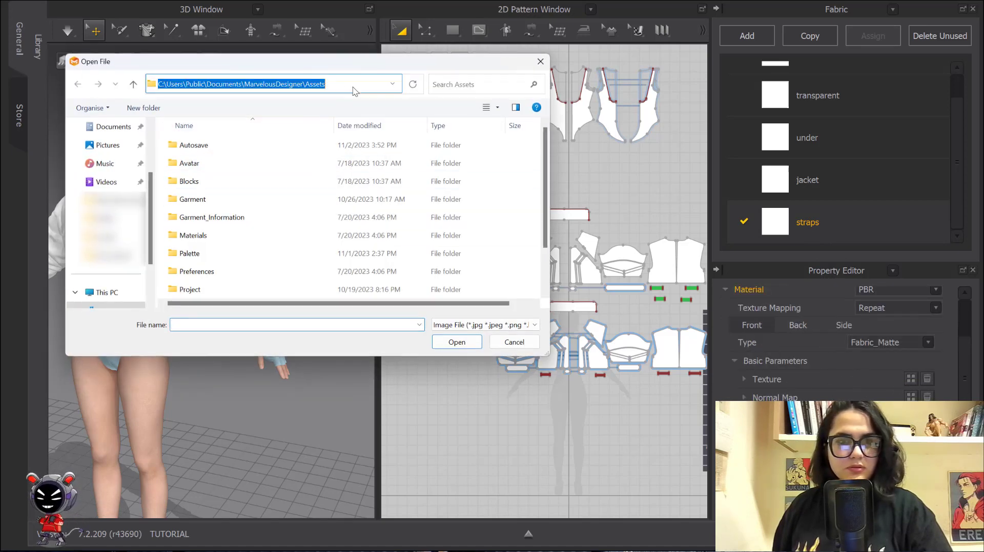
{"action": "right_click", "coordinate": [353, 88]}
{"action": "left_click", "coordinate": [377, 138]}
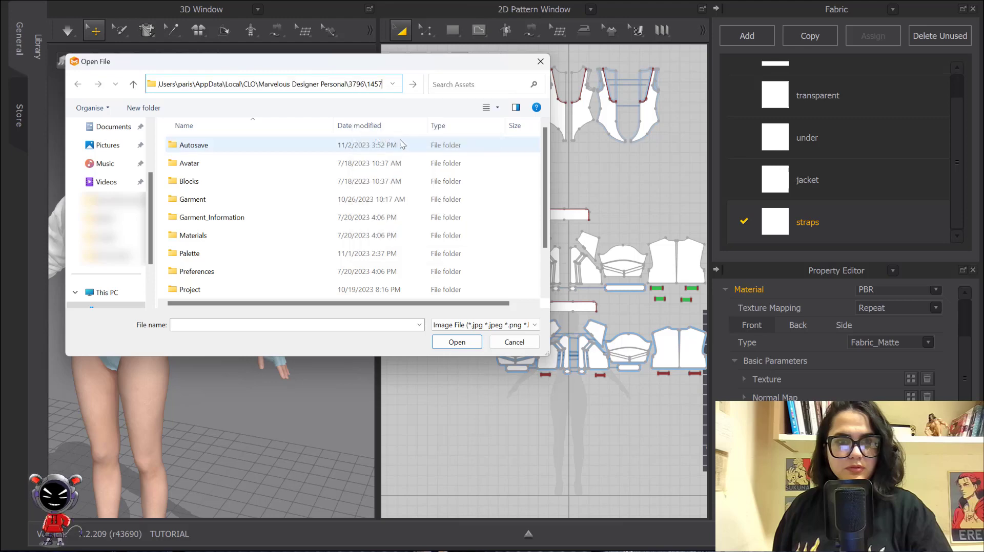
{"action": "left_click", "coordinate": [413, 84]}
{"action": "left_click", "coordinate": [324, 151]}
{"action": "left_click", "coordinate": [456, 343]}
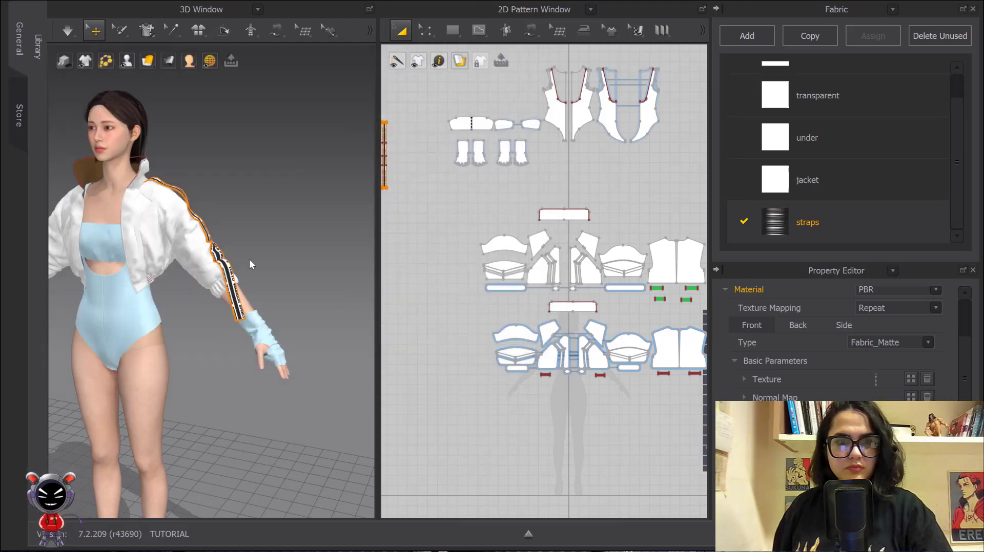
Step: Shift the strip's texture with Edit Texture (3D) so the lettering runs down its centre between the two black bands
{"action": "scroll", "coordinate": [282, 292], "scroll_direction": "up", "scroll_amount": 6}
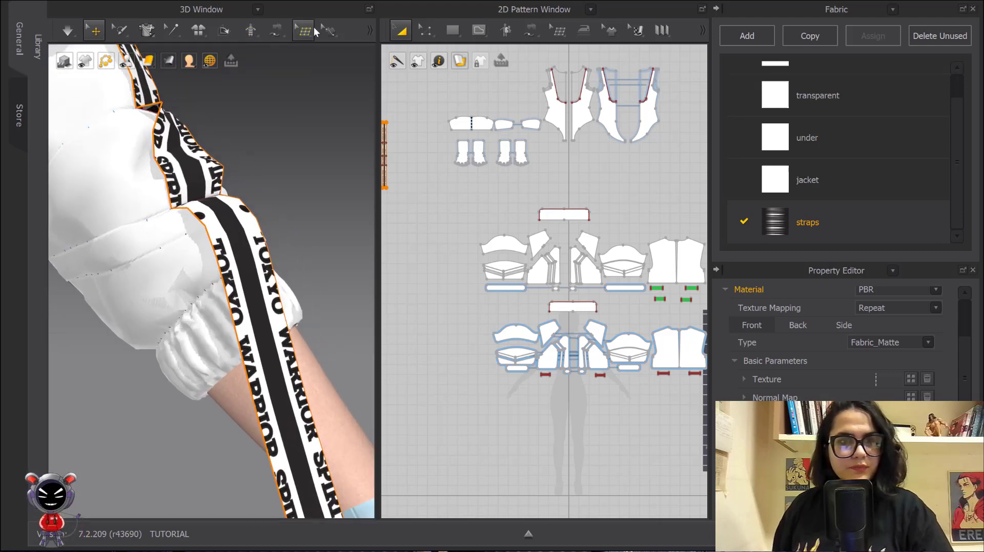
{"action": "left_click", "coordinate": [371, 30]}
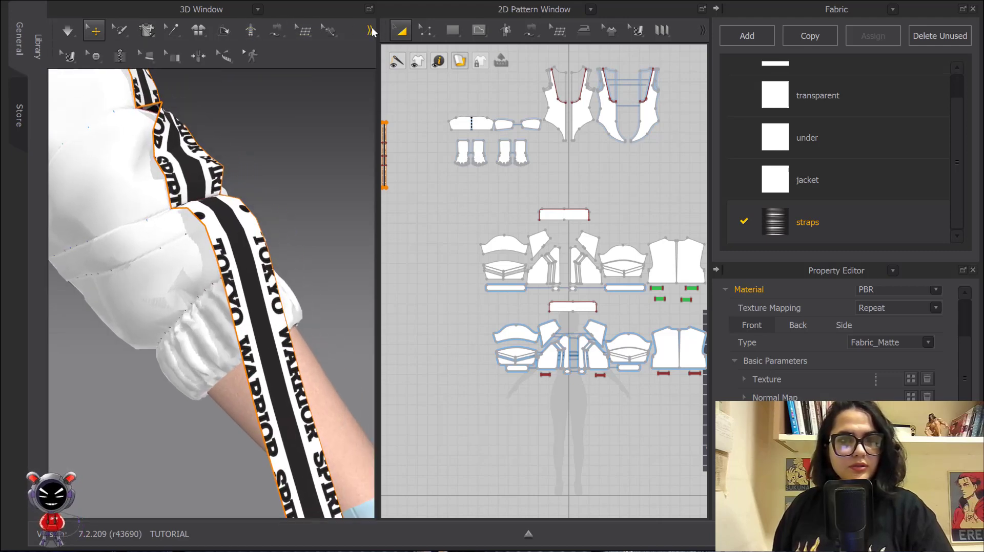
{"action": "left_click", "coordinate": [80, 60]}
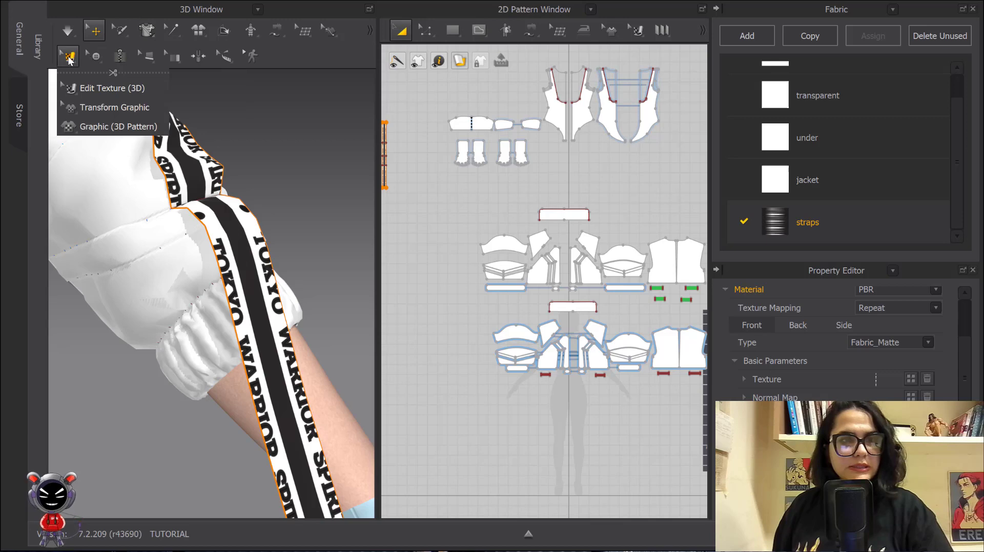
{"action": "left_click", "coordinate": [69, 57]}
{"action": "left_click", "coordinate": [72, 83]}
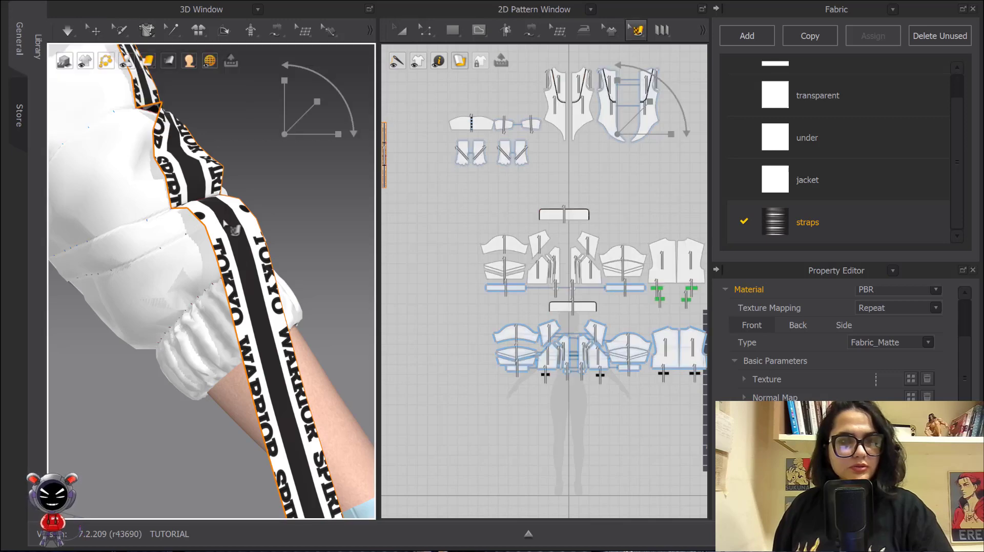
{"action": "left_click_drag", "start_coordinate": [224, 224], "coordinate": [210, 242]}
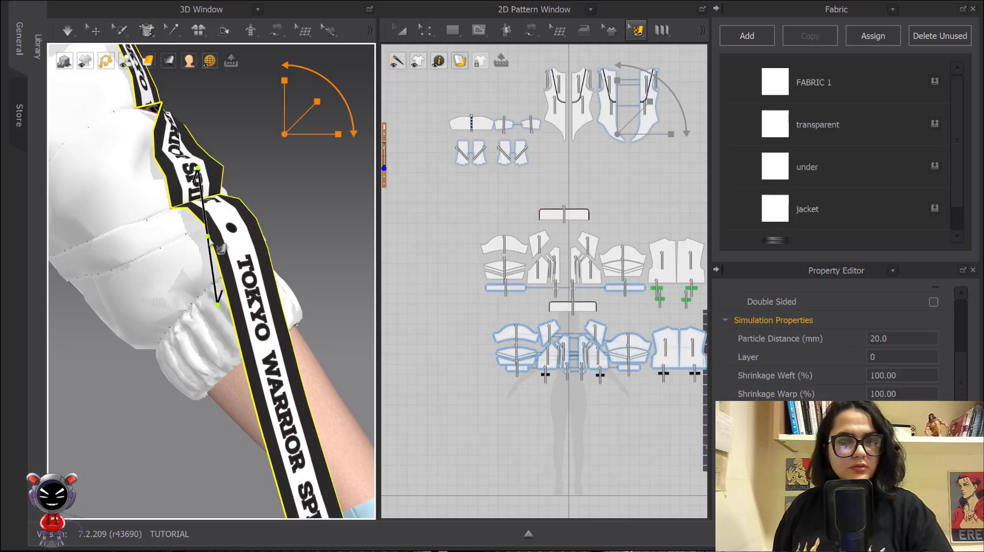
Step: Clone the whole strip as a symmetric pattern with sewing and place the copy beside the original in the pattern layout
{"action": "scroll", "coordinate": [236, 218], "scroll_direction": "down", "scroll_amount": 3}
{"action": "middle_click_drag", "start_coordinate": [244, 213], "coordinate": [291, 107]}
{"action": "scroll", "coordinate": [291, 108], "scroll_direction": "down", "scroll_amount": 2}
{"action": "scroll", "coordinate": [292, 110], "scroll_direction": "down", "scroll_amount": 2}
{"action": "left_click", "coordinate": [402, 30]}
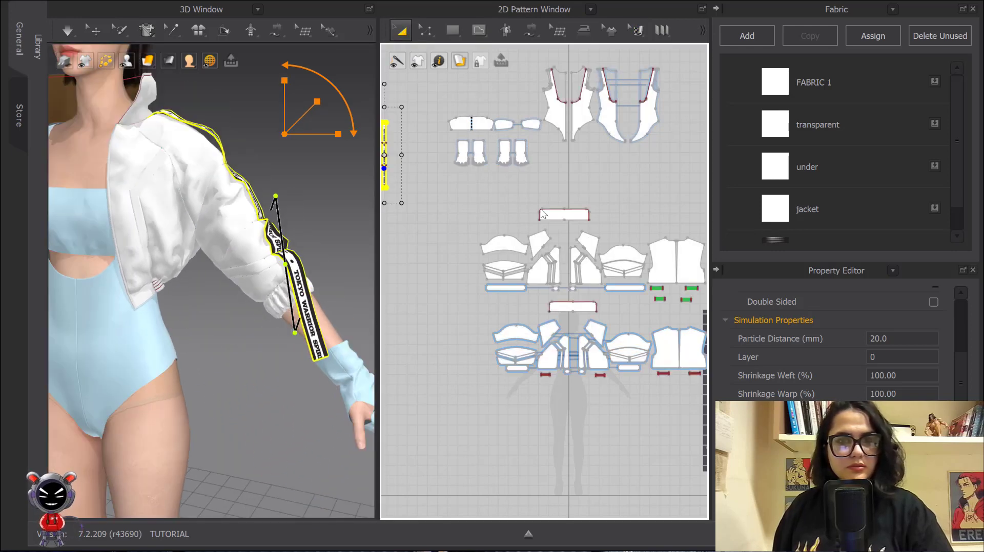
{"action": "left_click", "coordinate": [579, 169]}
{"action": "middle_click_drag", "start_coordinate": [441, 169], "coordinate": [635, 128]}
{"action": "left_click", "coordinate": [578, 115]}
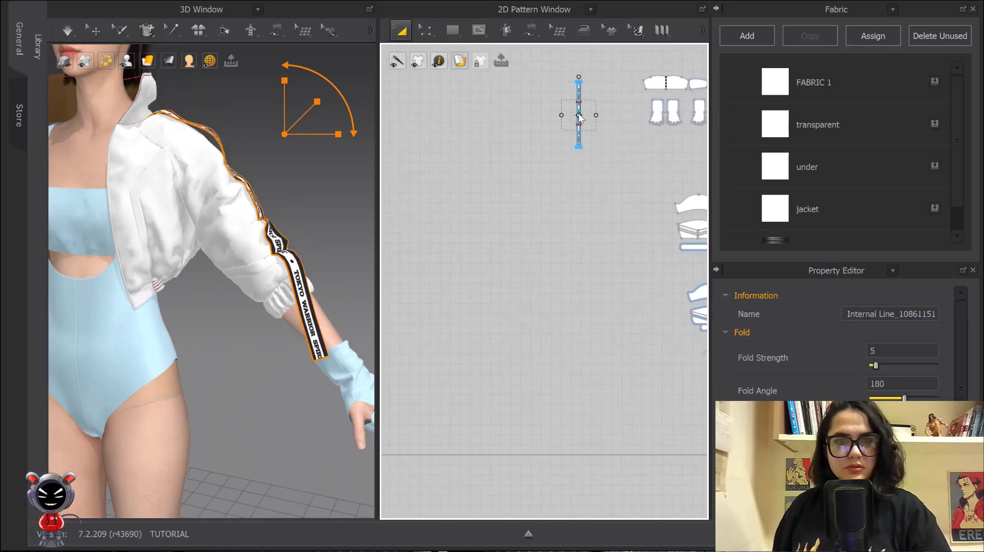
{"action": "scroll", "coordinate": [598, 121], "scroll_direction": "up", "scroll_amount": 3}
{"action": "middle_click_drag", "start_coordinate": [575, 120], "coordinate": [507, 115]}
{"action": "scroll", "coordinate": [622, 135], "scroll_direction": "up", "scroll_amount": 4}
{"action": "middle_click_drag", "start_coordinate": [630, 149], "coordinate": [558, 137]}
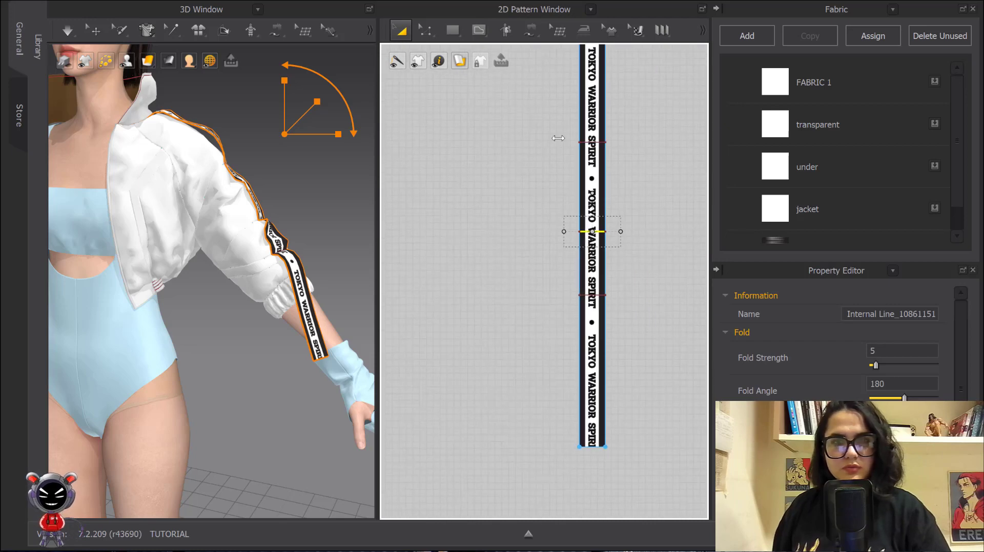
{"action": "left_click", "coordinate": [587, 149]}
{"action": "scroll", "coordinate": [546, 163], "scroll_direction": "down", "scroll_amount": 3}
{"action": "key", "text": "ctrl+d"}
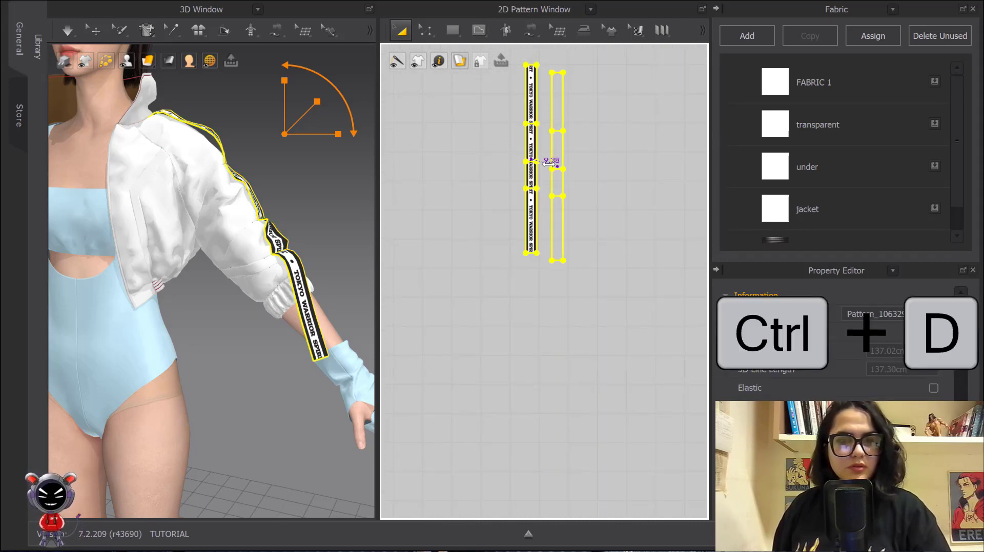
{"action": "scroll", "coordinate": [180, 195], "scroll_direction": "down", "scroll_amount": 3}
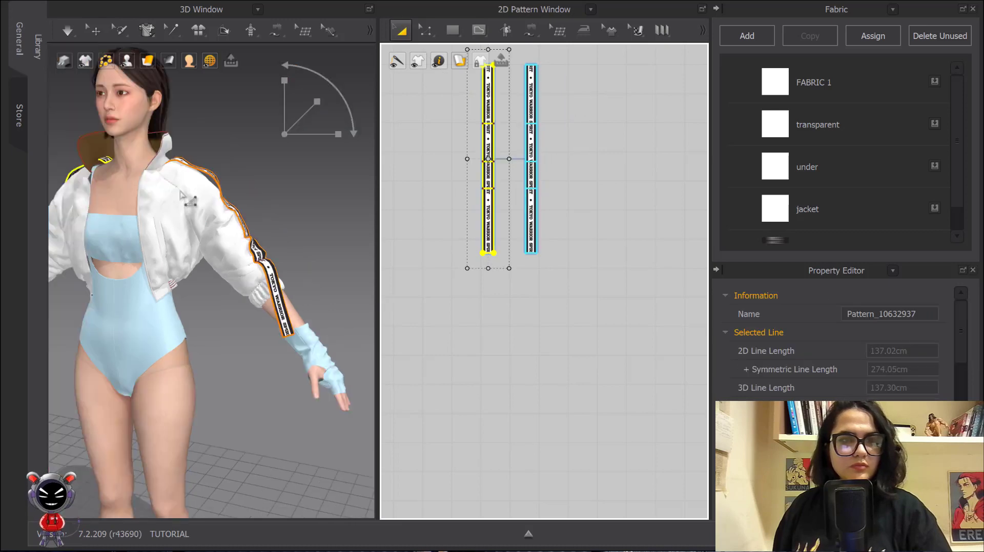
Step: Simulate the garment briefly and examine the mirrored strip on the right sleeve from the side and back
{"action": "right_click_drag", "start_coordinate": [187, 202], "coordinate": [308, 225]}
{"action": "key", "text": "space"}
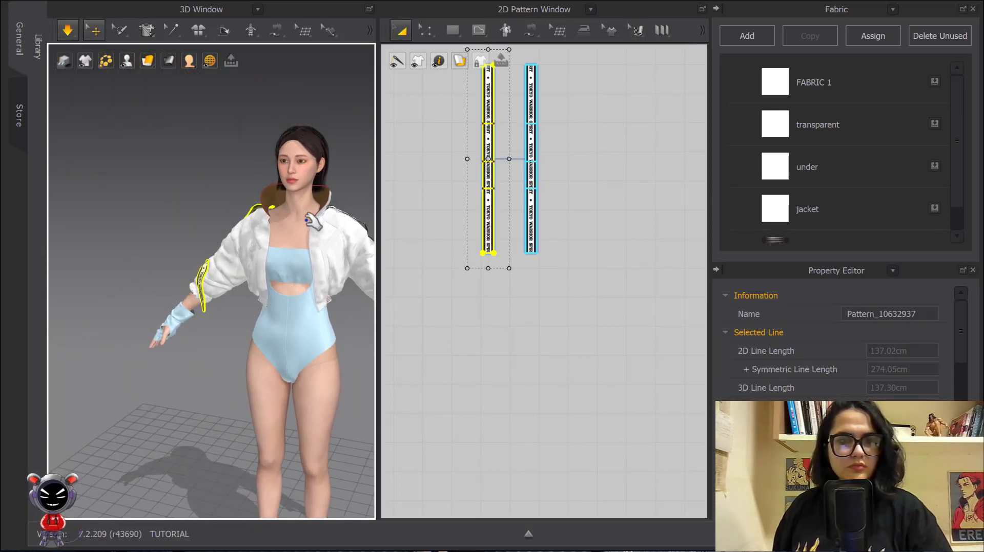
{"action": "key", "text": "t"}
{"action": "right_click_drag", "start_coordinate": [280, 223], "coordinate": [372, 225]}
{"action": "middle_click_drag", "start_coordinate": [373, 226], "coordinate": [269, 209]}
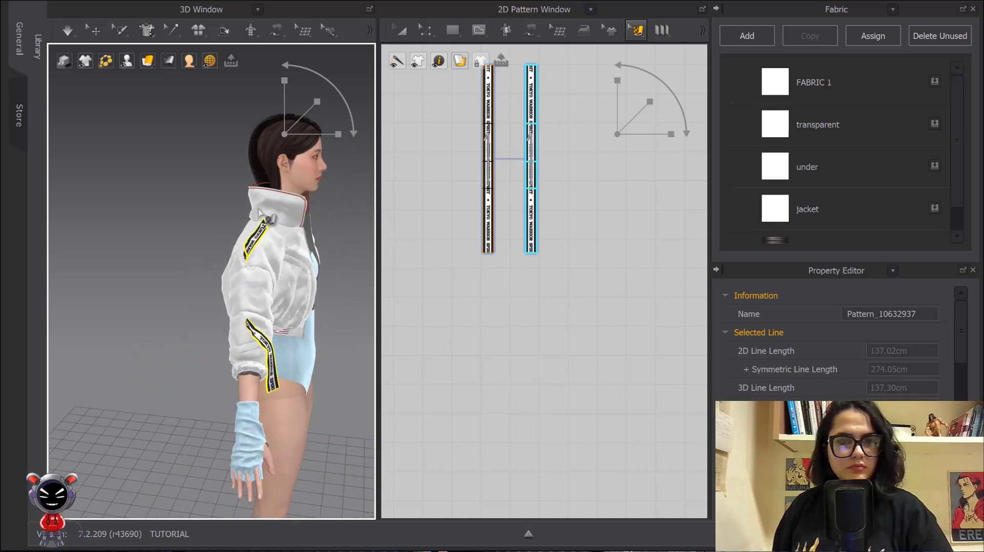
{"action": "scroll", "coordinate": [235, 211], "scroll_direction": "up", "scroll_amount": 3}
{"action": "right_click_drag", "start_coordinate": [243, 225], "coordinate": [294, 227]}
{"action": "middle_click_drag", "start_coordinate": [294, 227], "coordinate": [152, 206]}
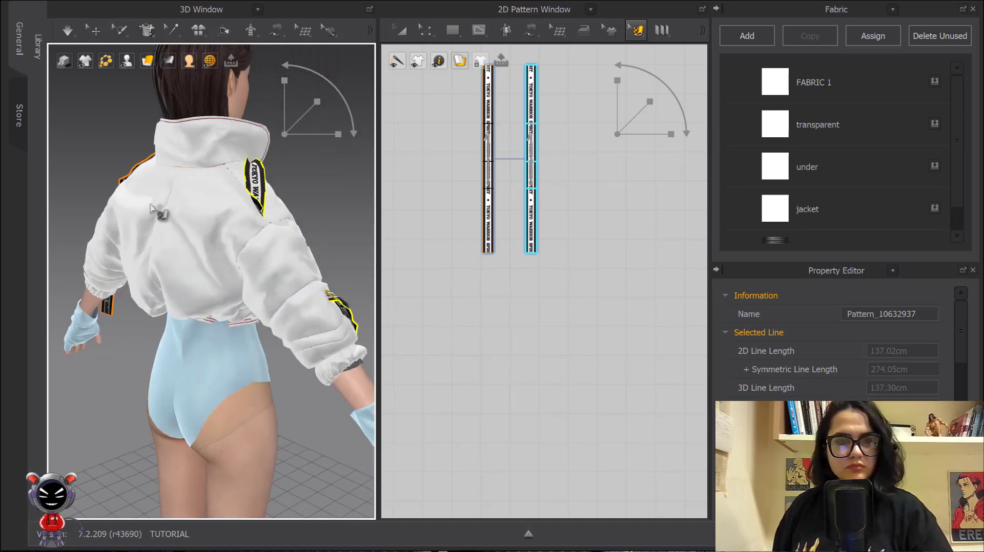
Step: Pull the mirrored strip out of the right sleeve so it sits clear of the jacket, and simulate it briefly
{"action": "left_click", "coordinate": [401, 30]}
{"action": "left_click_drag", "start_coordinate": [261, 180], "coordinate": [321, 148]}
{"action": "key", "text": "ctrl+z"}
{"action": "left_click", "coordinate": [94, 30]}
{"action": "scroll", "coordinate": [322, 148], "scroll_direction": "down", "scroll_amount": 1}
{"action": "key", "text": "space"}
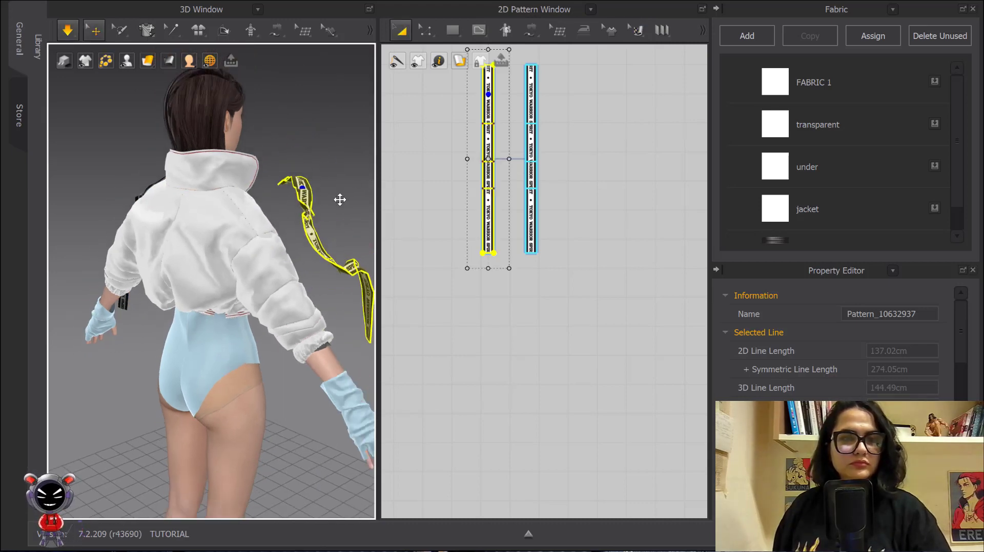
{"action": "key", "text": "space"}
Step: Free-sew the mirrored strip's uppermost internal line to the right shoulder panel of the jacket
{"action": "key", "text": "n"}
{"action": "scroll", "coordinate": [551, 162], "scroll_direction": "down", "scroll_amount": 4}
{"action": "middle_click_drag", "start_coordinate": [536, 159], "coordinate": [523, 220]}
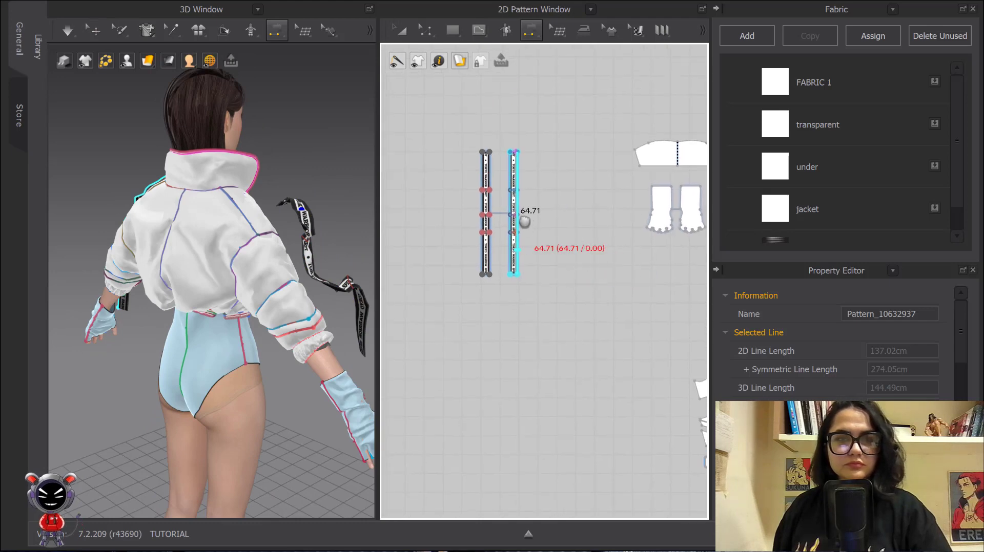
{"action": "scroll", "coordinate": [498, 150], "scroll_direction": "up", "scroll_amount": 10}
{"action": "left_click", "coordinate": [474, 153]}
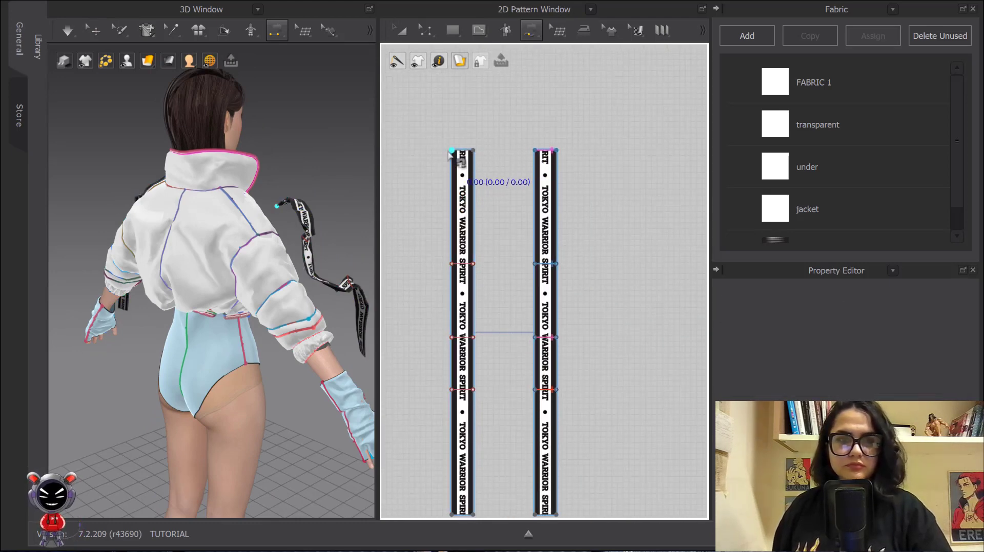
{"action": "scroll", "coordinate": [251, 194], "scroll_direction": "up", "scroll_amount": 3}
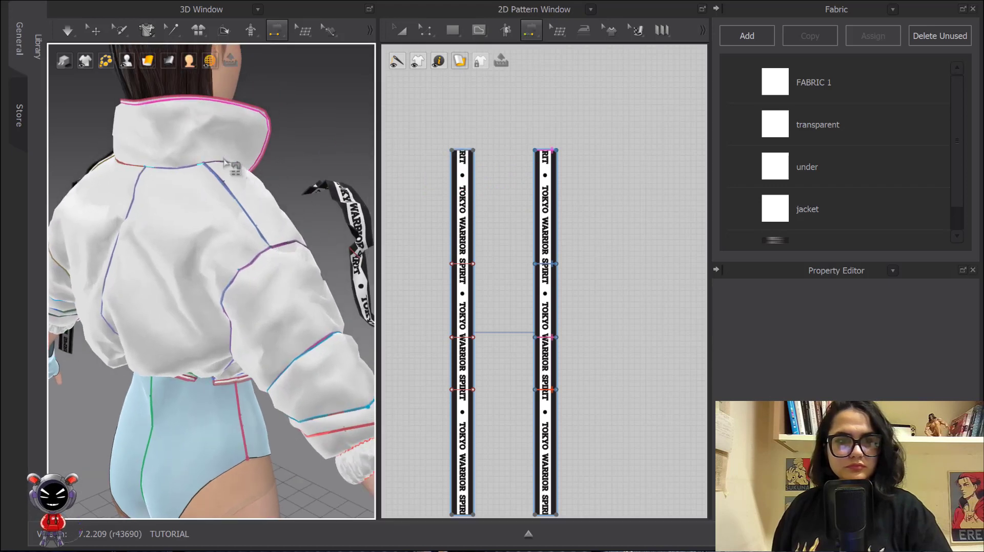
{"action": "right_click_drag", "start_coordinate": [243, 160], "coordinate": [235, 138]}
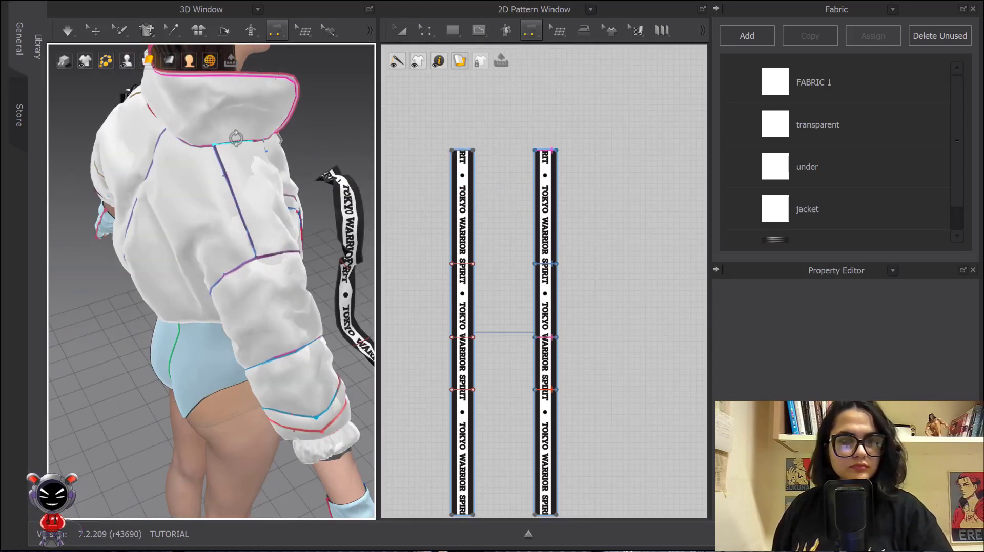
{"action": "left_click", "coordinate": [275, 30]}
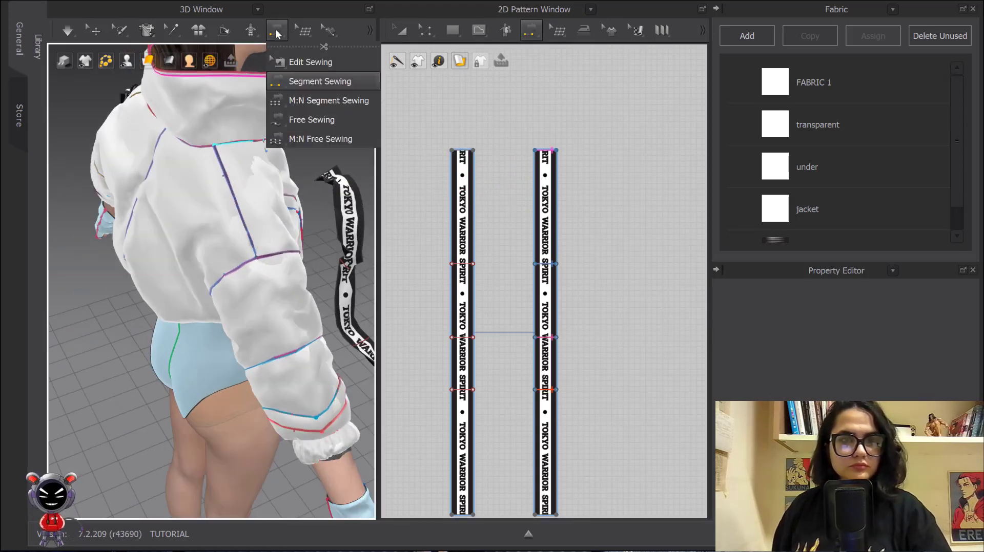
{"action": "left_click", "coordinate": [298, 120]}
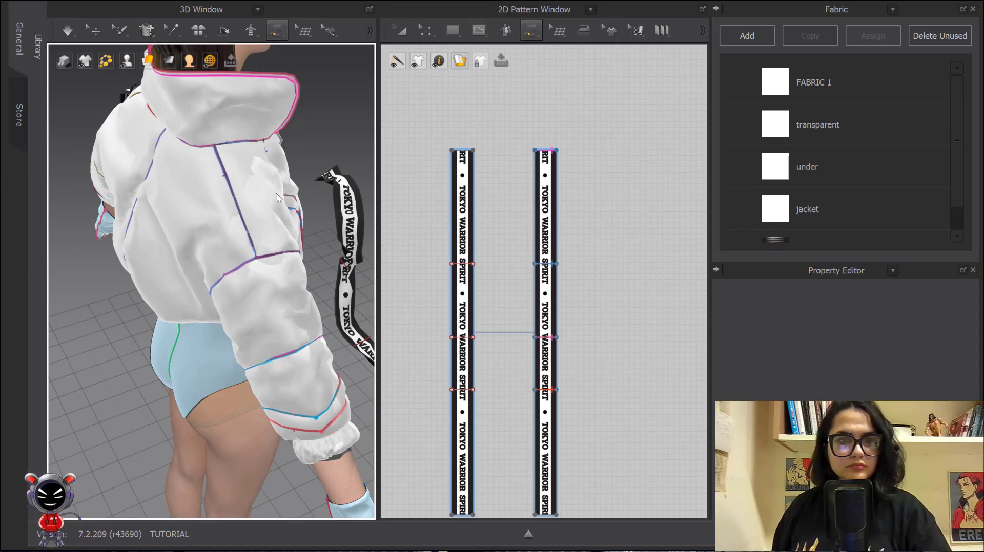
{"action": "middle_click_drag", "start_coordinate": [347, 259], "coordinate": [312, 203]}
{"action": "left_click", "coordinate": [453, 265]}
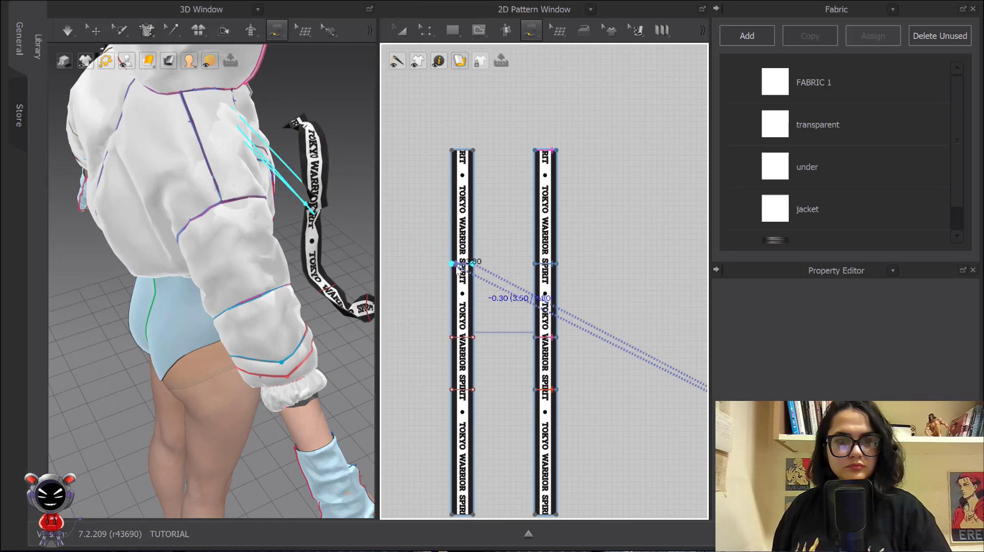
Step: Try sewing the upper sleeve seam to the lower part of the mirrored strip, and undo that sewing
{"action": "left_click", "coordinate": [239, 199]}
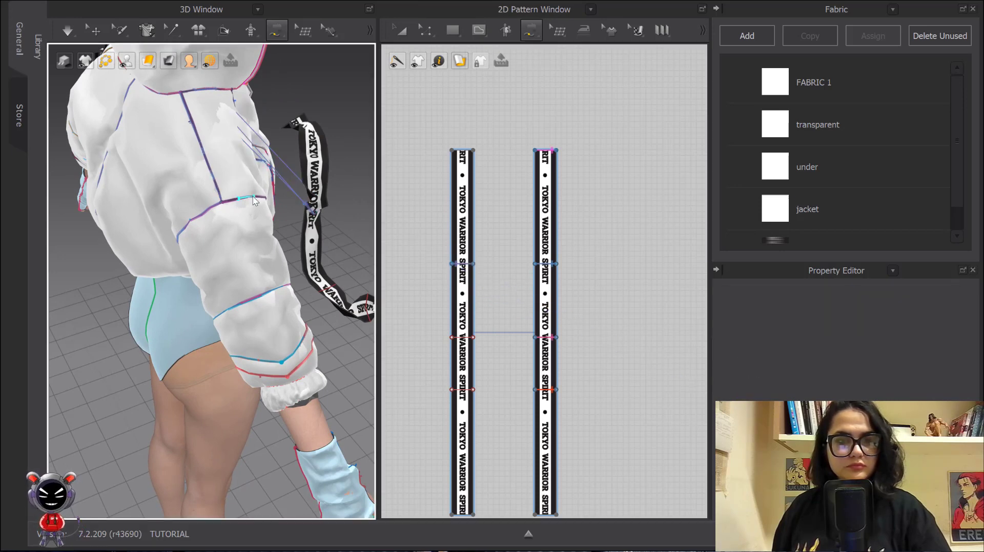
{"action": "left_click", "coordinate": [253, 195]}
{"action": "left_click", "coordinate": [451, 337]}
{"action": "left_click", "coordinate": [451, 512]}
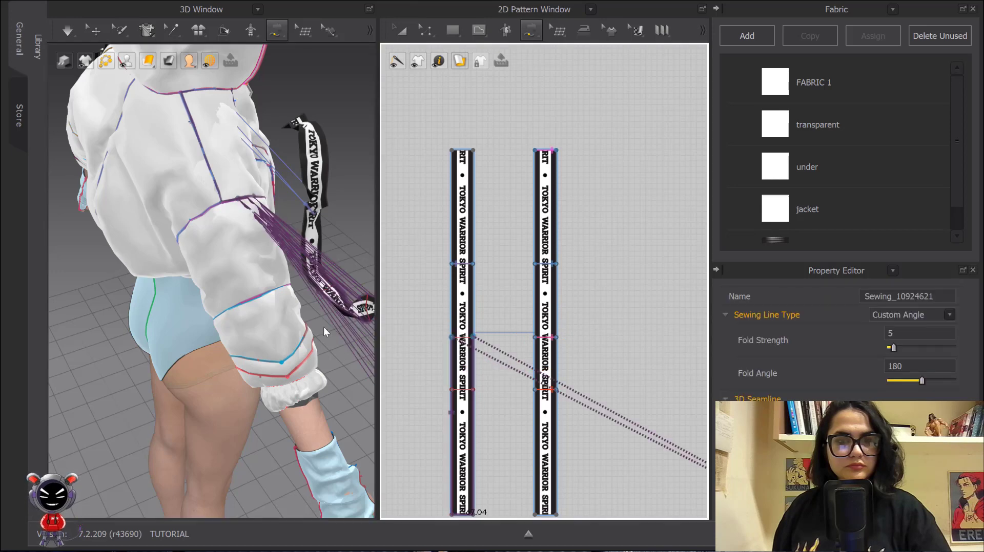
{"action": "key", "text": "ctrl+z"}
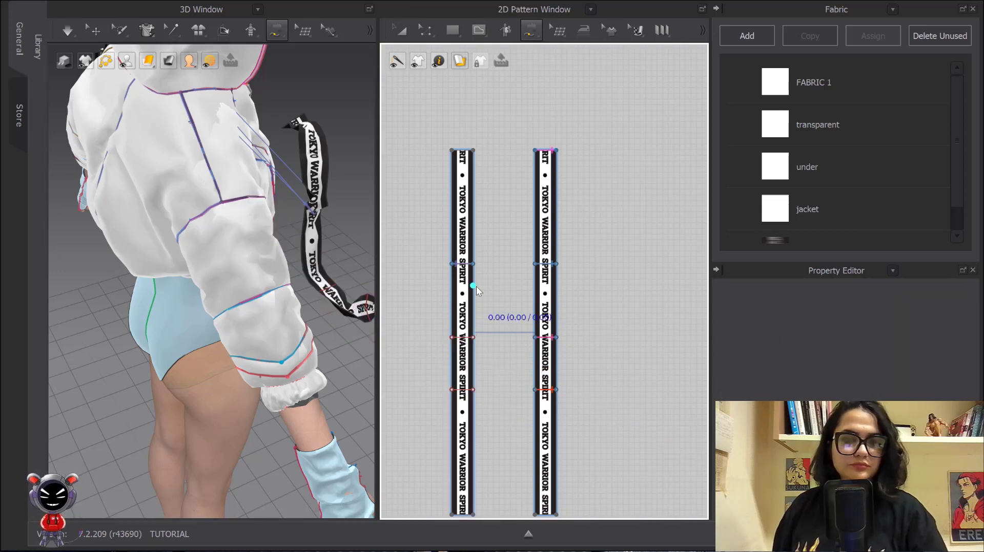
Step: Free-sew the mirrored strip's uppermost internal line to a matching stretch of the upper seam on the right sleeve
{"action": "middle_click_drag", "start_coordinate": [475, 275], "coordinate": [481, 234]}
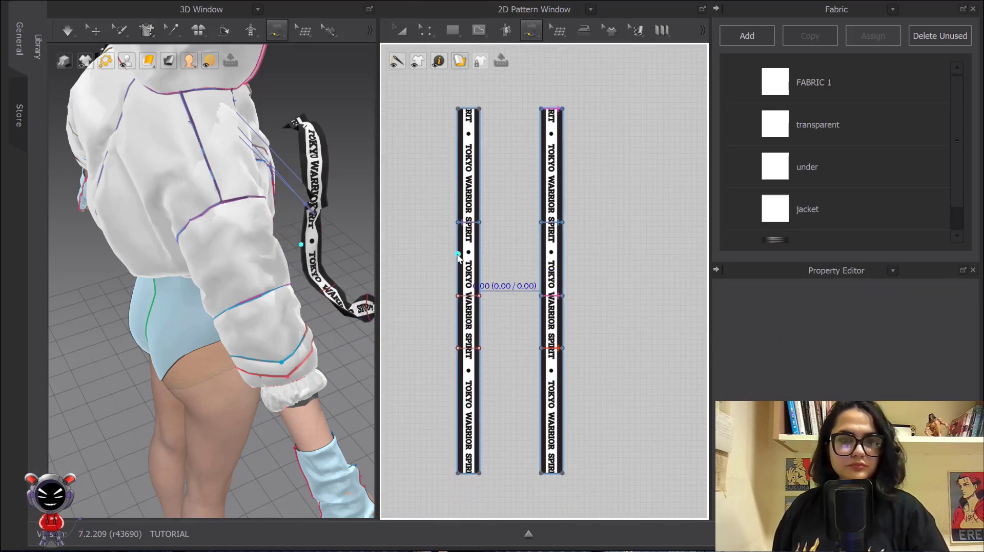
{"action": "left_click", "coordinate": [470, 223]}
{"action": "left_click", "coordinate": [475, 222]}
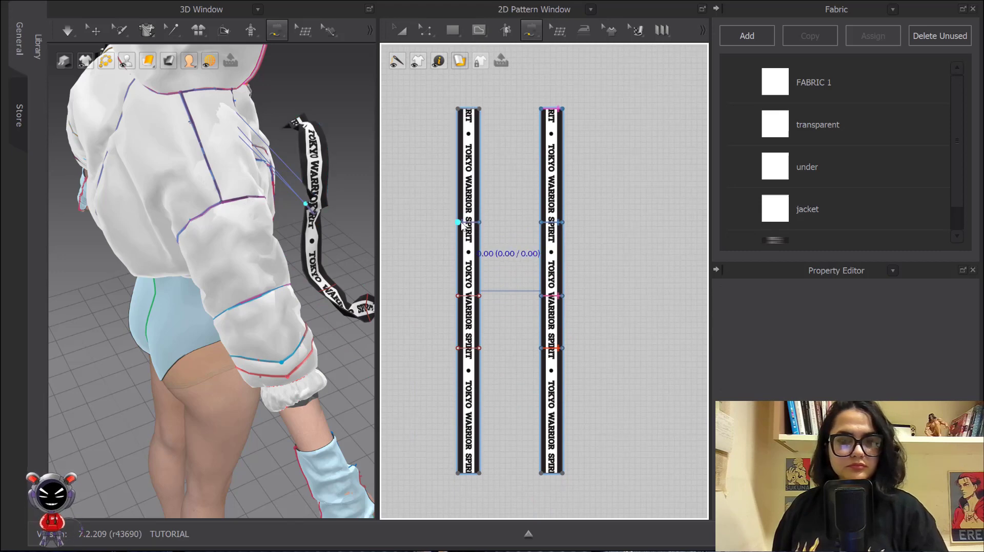
{"action": "left_click", "coordinate": [241, 198]}
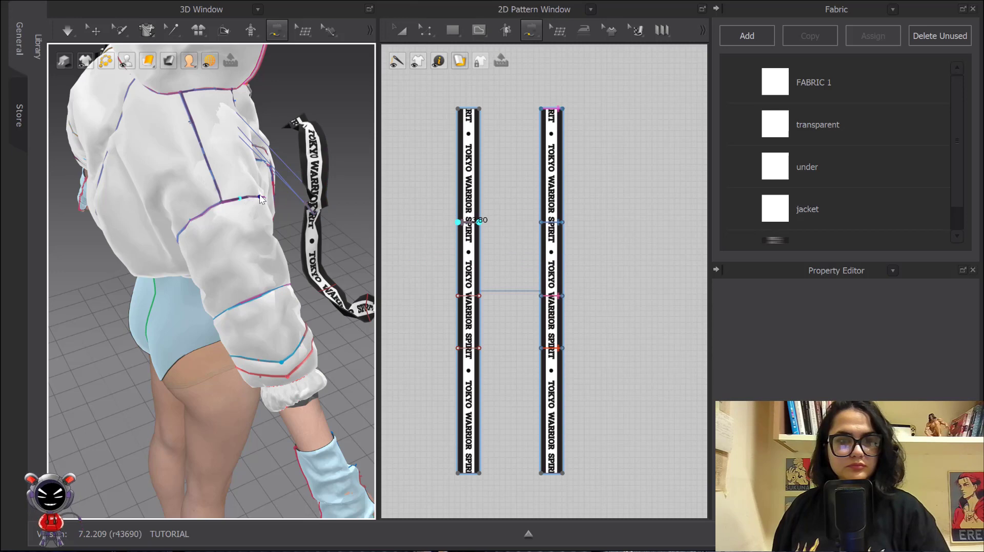
{"action": "left_click", "coordinate": [258, 198]}
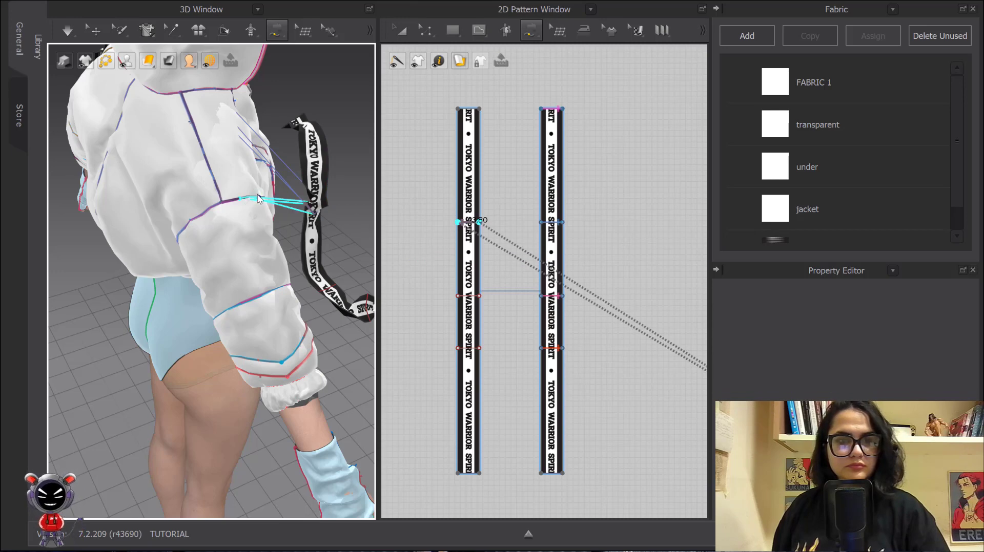
Step: Free-sew the mirrored strip's middle internal line to a matching stretch of the middle seam on the right sleeve
{"action": "left_click", "coordinate": [460, 294]}
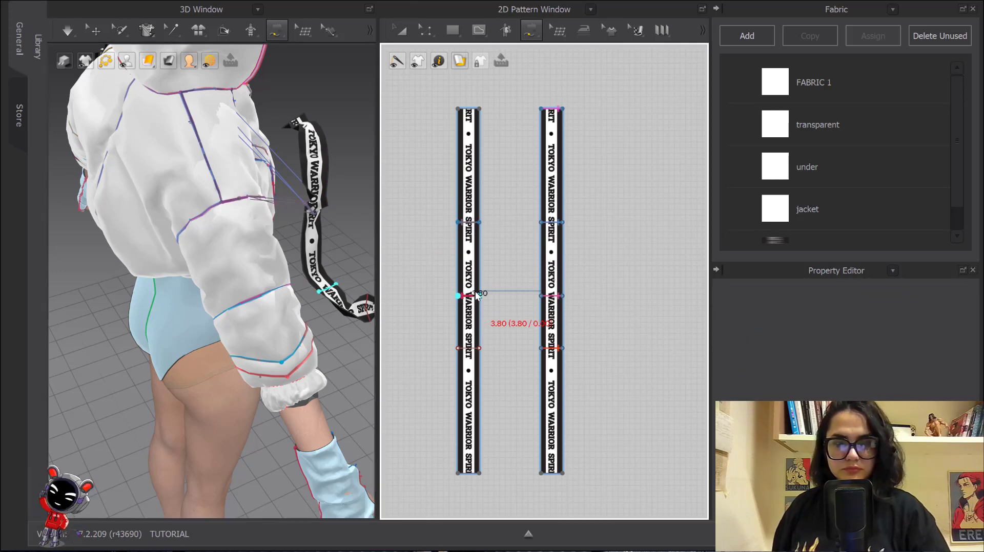
{"action": "left_click", "coordinate": [478, 296]}
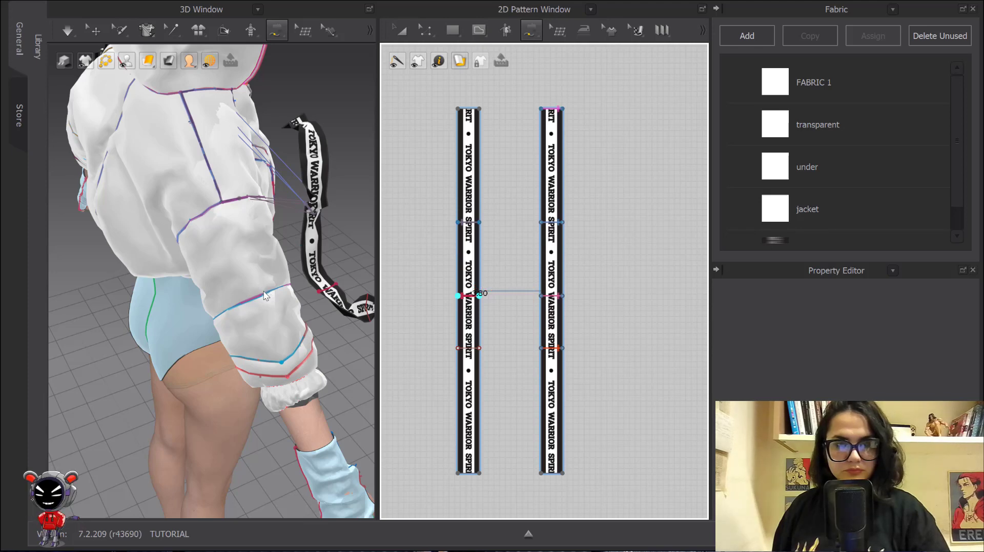
{"action": "left_click", "coordinate": [280, 289]}
{"action": "left_click", "coordinate": [282, 285]}
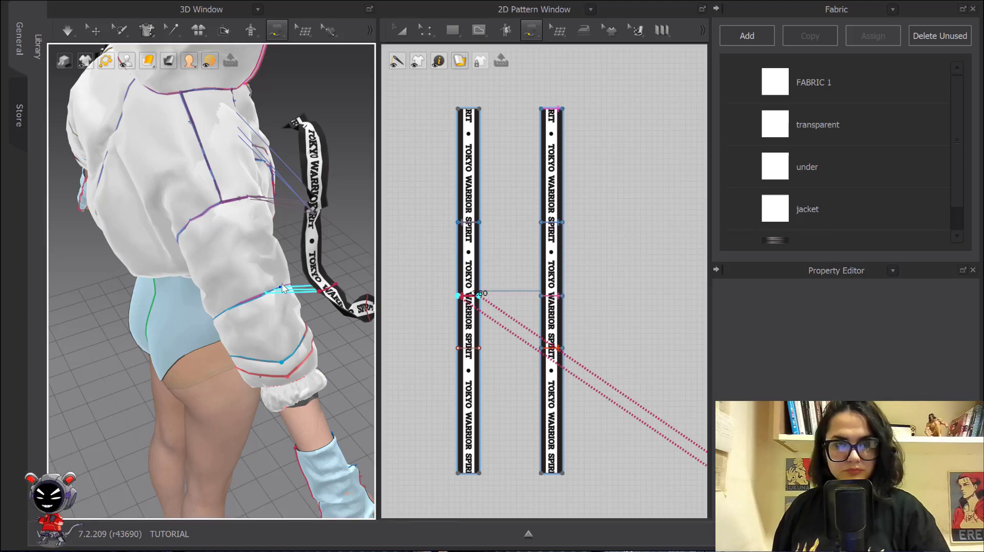
{"action": "left_click", "coordinate": [283, 284]}
Step: Free-sew the mirrored strip's lowest internal line to the angled seam above the right cuff, and simulate the garment
{"action": "middle_click_drag", "start_coordinate": [299, 300], "coordinate": [258, 173]}
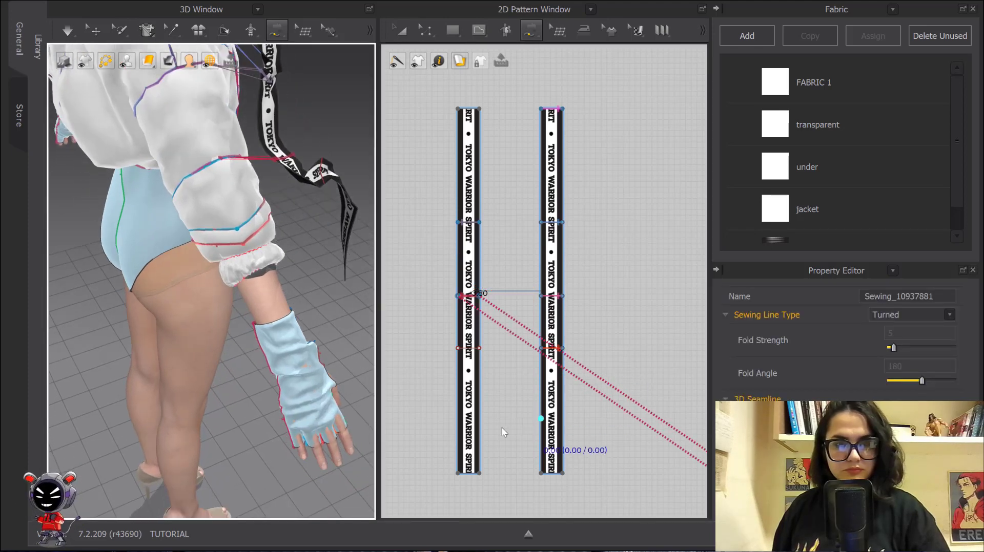
{"action": "left_click", "coordinate": [457, 350]}
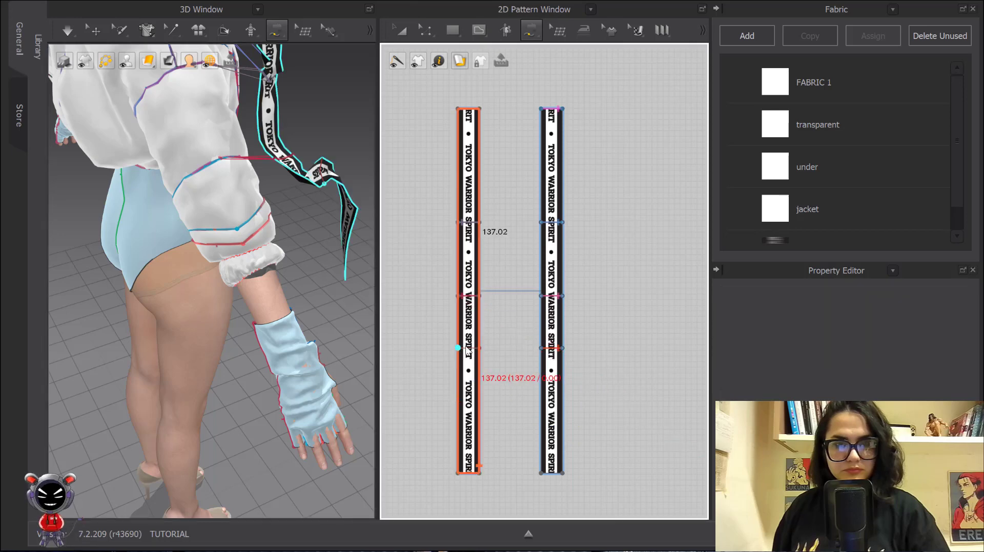
{"action": "scroll", "coordinate": [469, 369], "scroll_direction": "up", "scroll_amount": 2}
{"action": "key", "text": "Escape"}
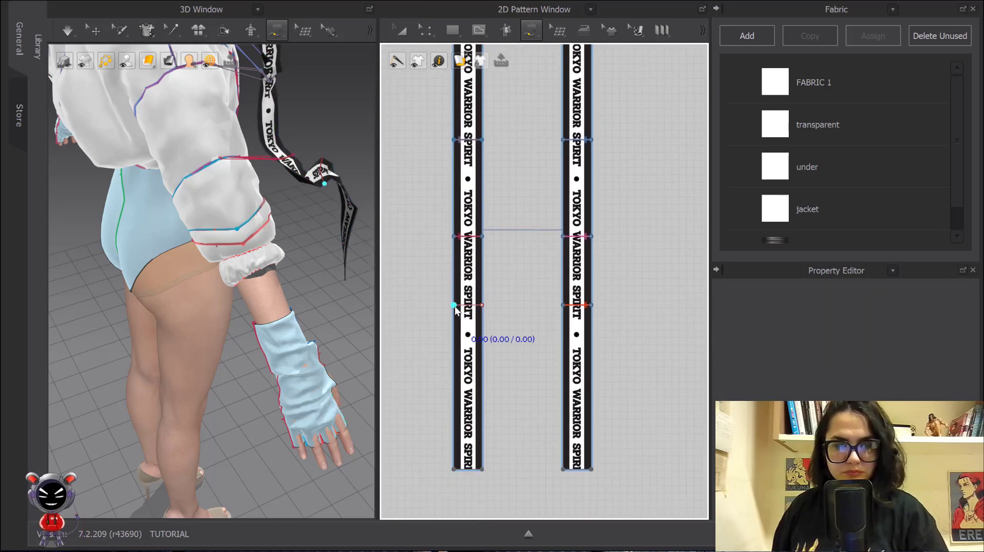
{"action": "scroll", "coordinate": [465, 267], "scroll_direction": "up", "scroll_amount": 4}
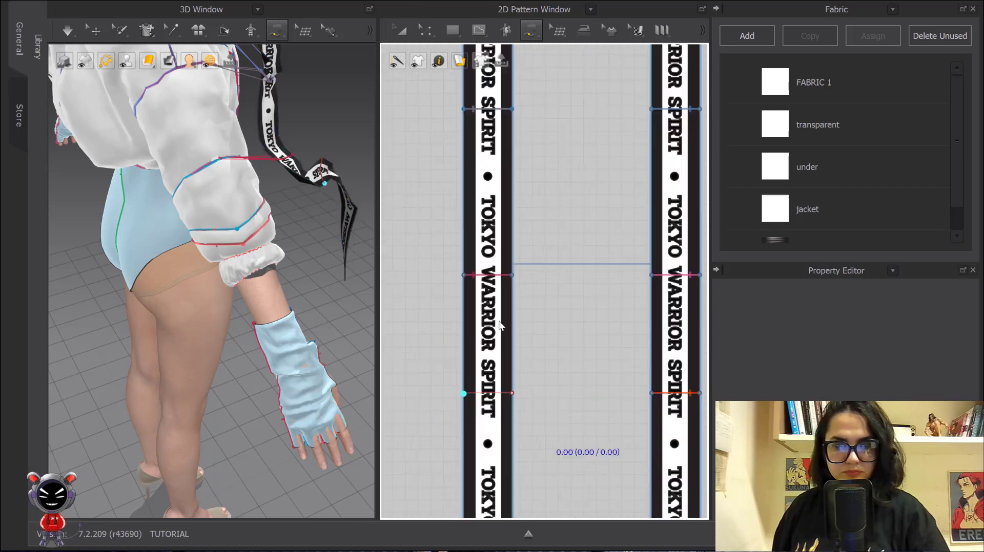
{"action": "scroll", "coordinate": [461, 183], "scroll_direction": "up", "scroll_amount": 2}
{"action": "scroll", "coordinate": [500, 256], "scroll_direction": "down", "scroll_amount": 3}
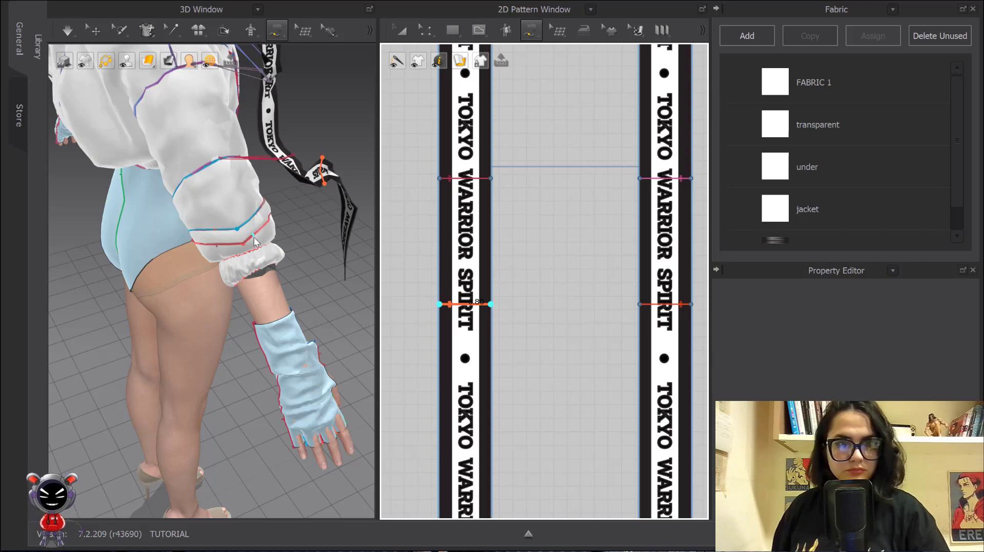
{"action": "left_click", "coordinate": [266, 225]}
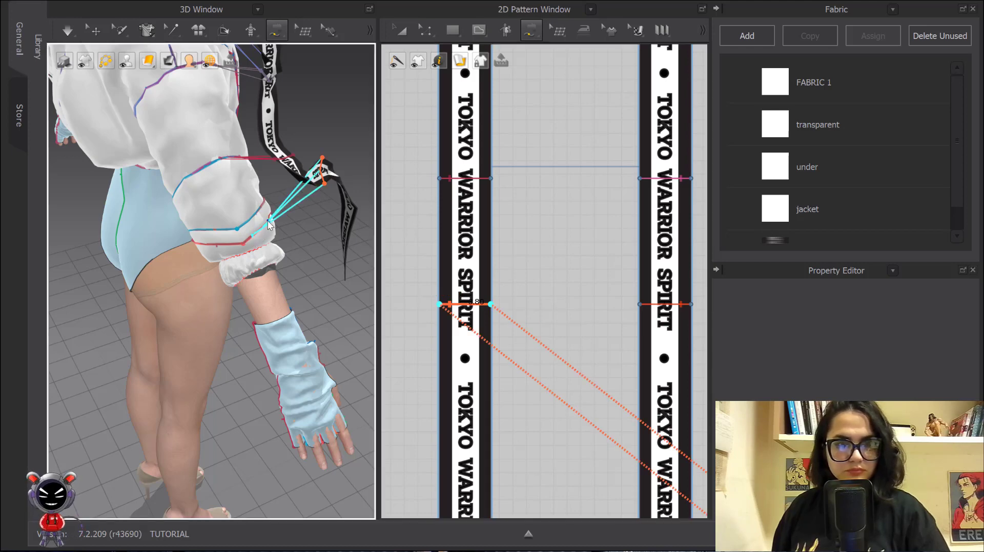
{"action": "scroll", "coordinate": [310, 250], "scroll_direction": "down", "scroll_amount": 5}
{"action": "key", "text": "space"}
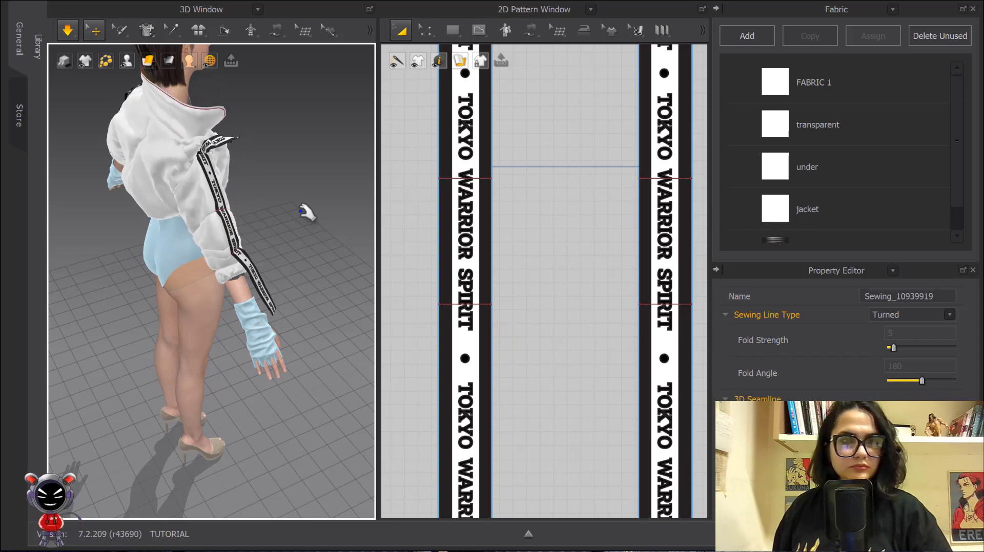
Step: Remove the sewing between the mirrored strip's uppermost internal line and the jacket's shoulder panel, and simulate the garment again
{"action": "key", "text": "m"}
{"action": "middle_click_drag", "start_coordinate": [453, 142], "coordinate": [487, 337]}
{"action": "key", "text": "b"}
{"action": "middle_click_drag", "start_coordinate": [514, 220], "coordinate": [531, 391]}
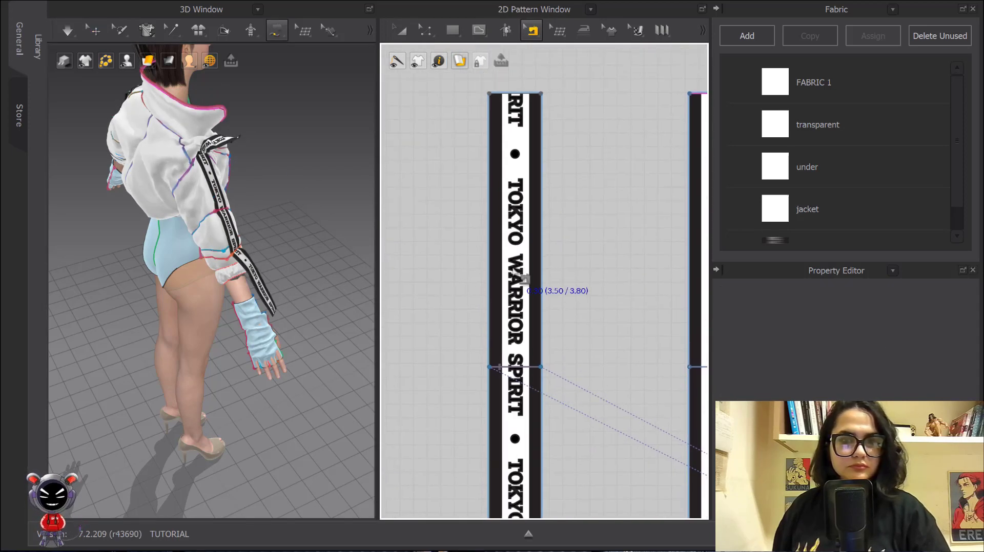
{"action": "left_click", "coordinate": [533, 375]}
{"action": "scroll", "coordinate": [534, 372], "scroll_direction": "down", "scroll_amount": 3}
{"action": "scroll", "coordinate": [447, 250], "scroll_direction": "down", "scroll_amount": 2}
{"action": "scroll", "coordinate": [447, 251], "scroll_direction": "down", "scroll_amount": 5}
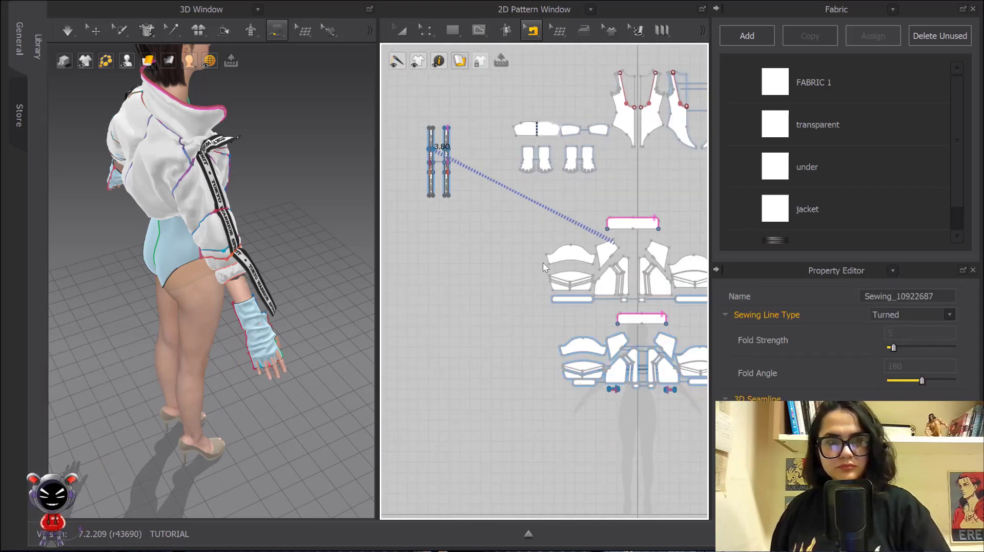
{"action": "scroll", "coordinate": [433, 118], "scroll_direction": "up", "scroll_amount": 7}
{"action": "left_click", "coordinate": [449, 320]}
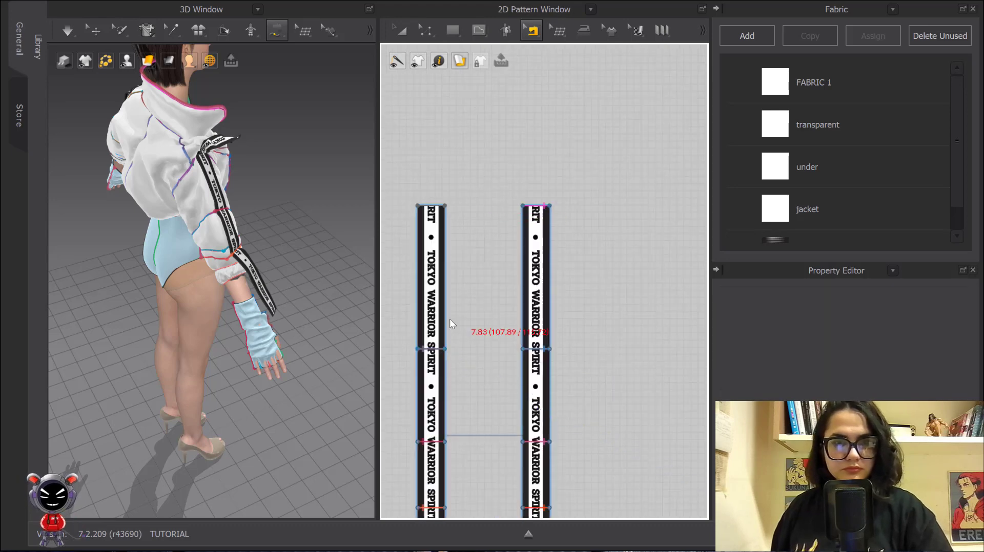
{"action": "left_click", "coordinate": [428, 348]}
{"action": "left_click", "coordinate": [459, 362]}
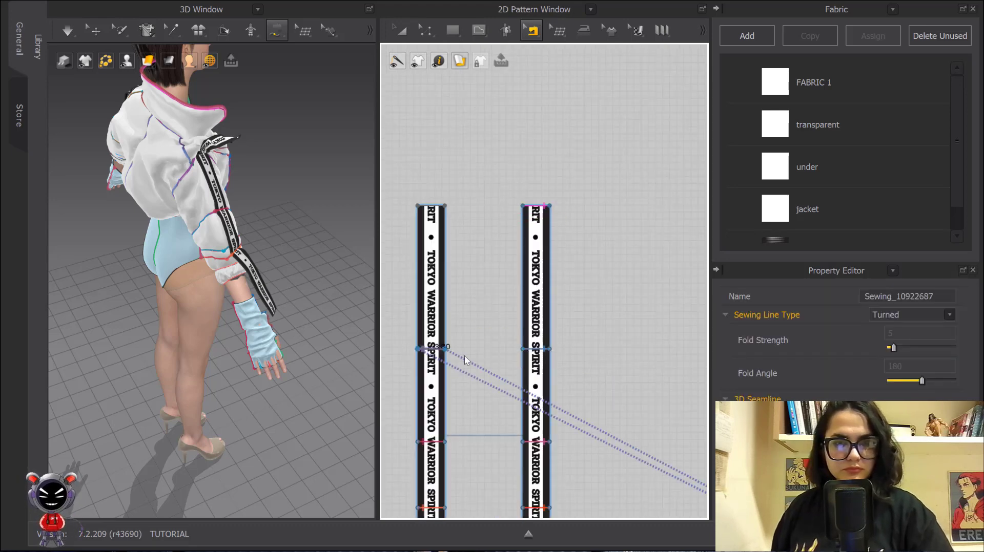
{"action": "scroll", "coordinate": [465, 355], "scroll_direction": "down", "scroll_amount": 4}
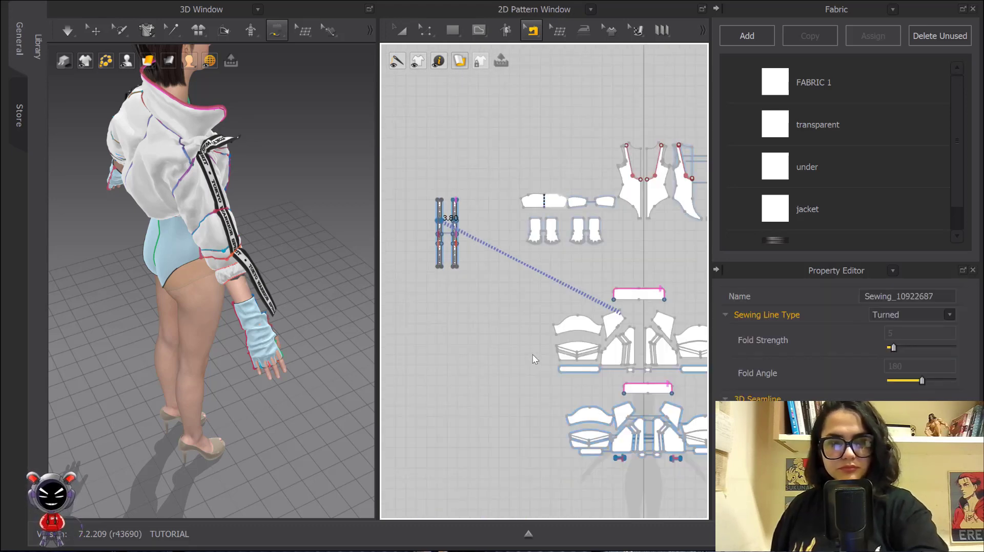
{"action": "left_click", "coordinate": [425, 226]}
{"action": "key", "text": "space"}
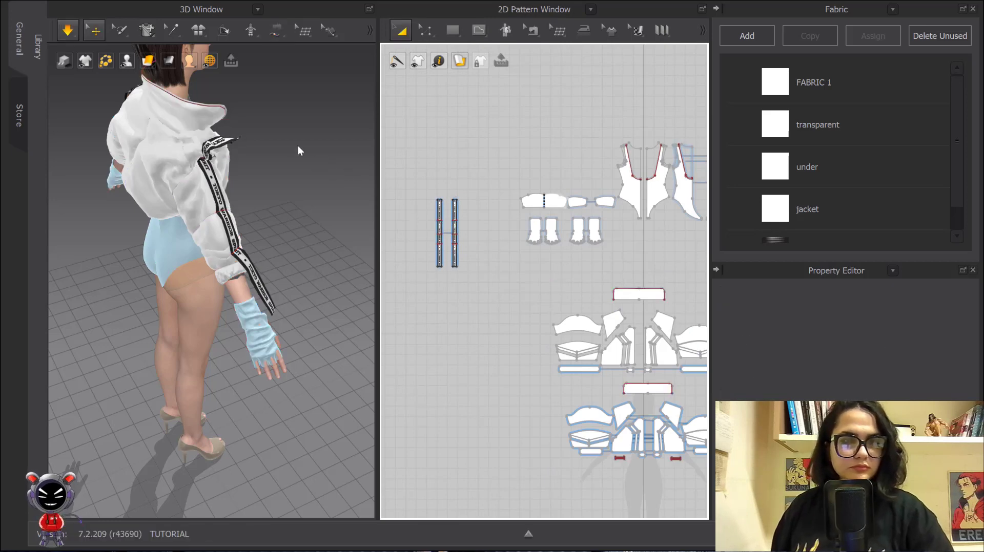
Step: Free-sew the mirrored strip's top edge to a matching 3.80 stretch at the neckline corner of the jacket's shoulder panel, and simulate the garment
{"action": "key", "text": "m"}
{"action": "scroll", "coordinate": [484, 226], "scroll_direction": "up", "scroll_amount": 4}
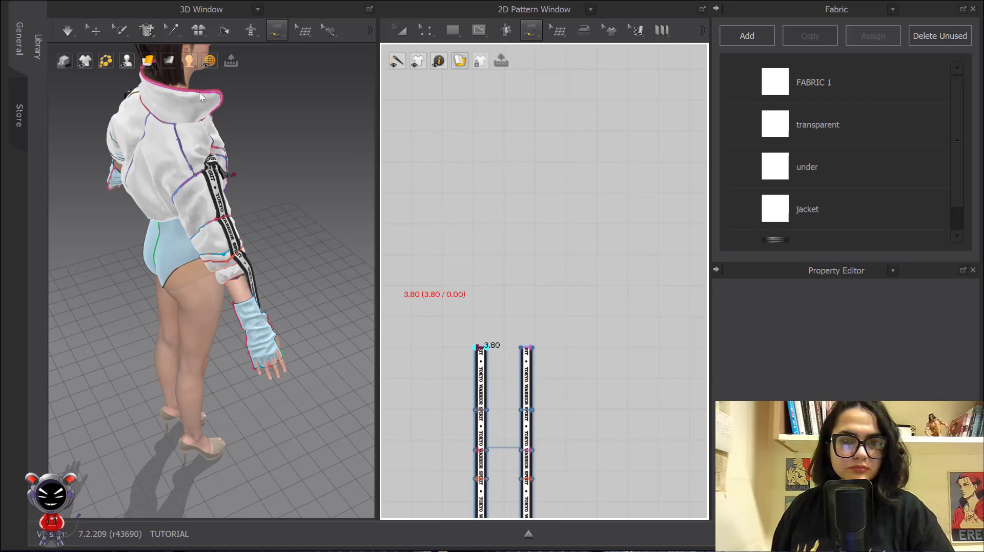
{"action": "scroll", "coordinate": [199, 92], "scroll_direction": "up", "scroll_amount": 3}
{"action": "middle_click_drag", "start_coordinate": [199, 93], "coordinate": [223, 225]}
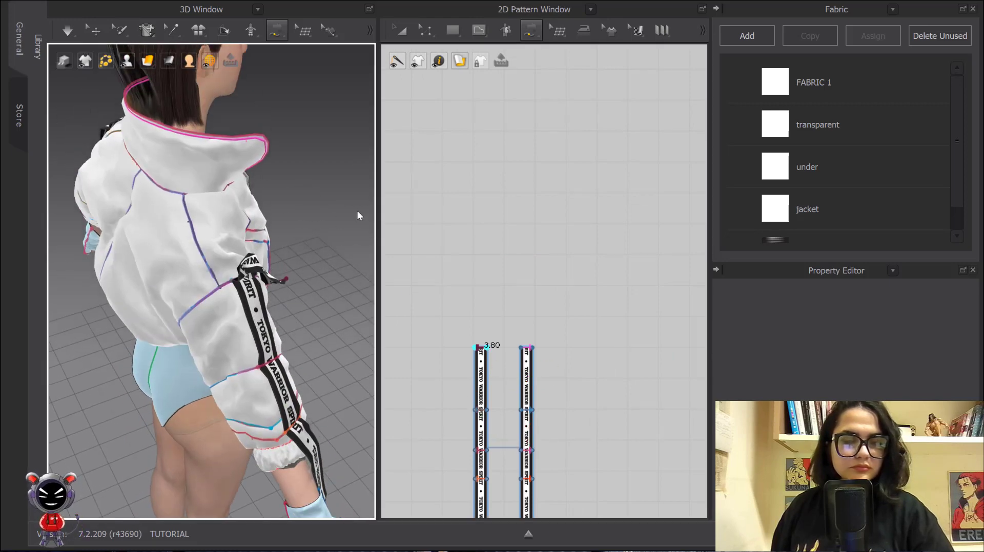
{"action": "scroll", "coordinate": [478, 282], "scroll_direction": "down", "scroll_amount": 5}
{"action": "scroll", "coordinate": [546, 265], "scroll_direction": "up", "scroll_amount": 5}
{"action": "scroll", "coordinate": [546, 266], "scroll_direction": "down", "scroll_amount": 3}
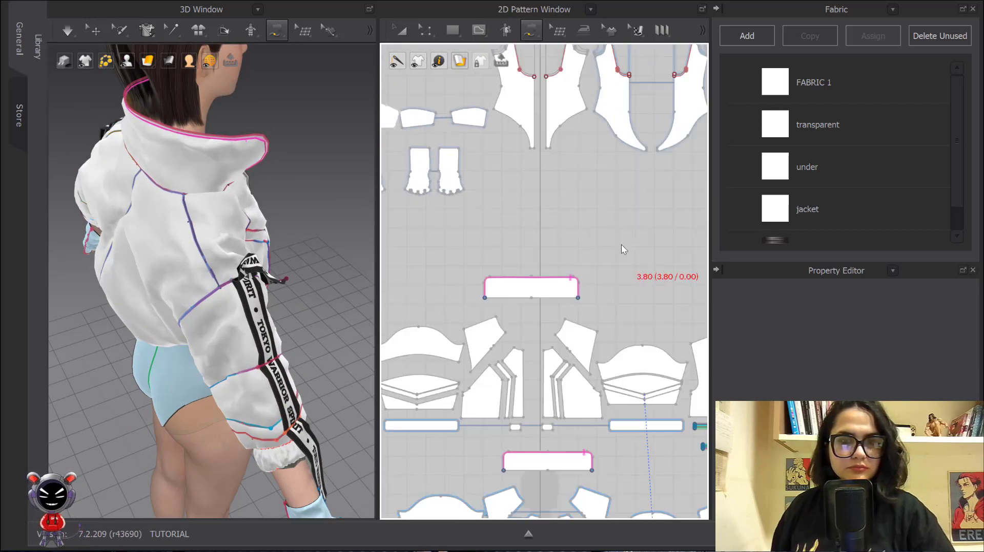
{"action": "middle_click_drag", "start_coordinate": [595, 288], "coordinate": [602, 195]}
{"action": "scroll", "coordinate": [489, 236], "scroll_direction": "up", "scroll_amount": 4}
{"action": "scroll", "coordinate": [539, 208], "scroll_direction": "down", "scroll_amount": 4}
{"action": "middle_click_drag", "start_coordinate": [540, 208], "coordinate": [593, 448]}
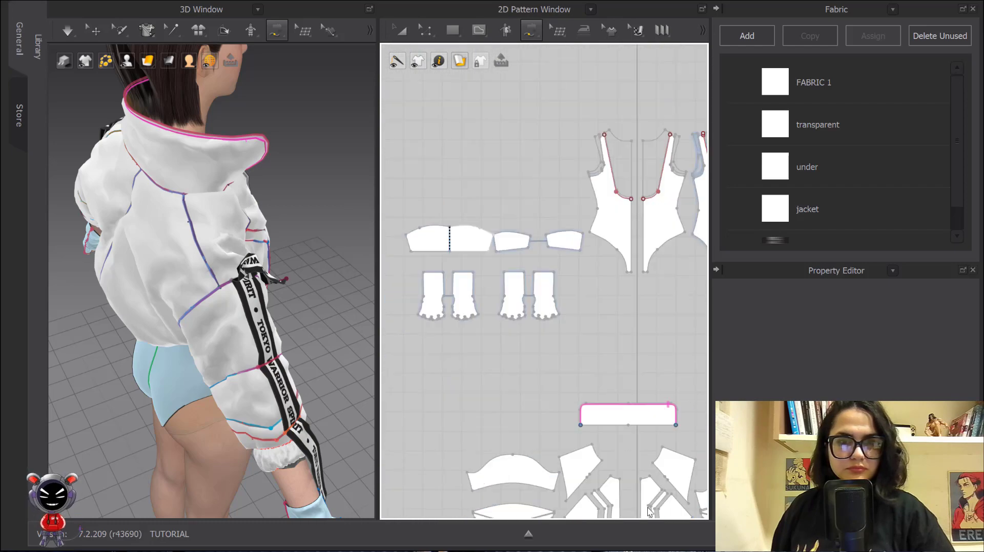
{"action": "scroll", "coordinate": [487, 170], "scroll_direction": "down", "scroll_amount": 3}
{"action": "middle_click_drag", "start_coordinate": [583, 278], "coordinate": [571, 197]}
{"action": "scroll", "coordinate": [487, 136], "scroll_direction": "up", "scroll_amount": 5}
{"action": "scroll", "coordinate": [547, 205], "scroll_direction": "down", "scroll_amount": 2}
{"action": "middle_click_drag", "start_coordinate": [612, 354], "coordinate": [527, 163]}
{"action": "scroll", "coordinate": [530, 250], "scroll_direction": "up", "scroll_amount": 1}
{"action": "right_click", "coordinate": [515, 218]}
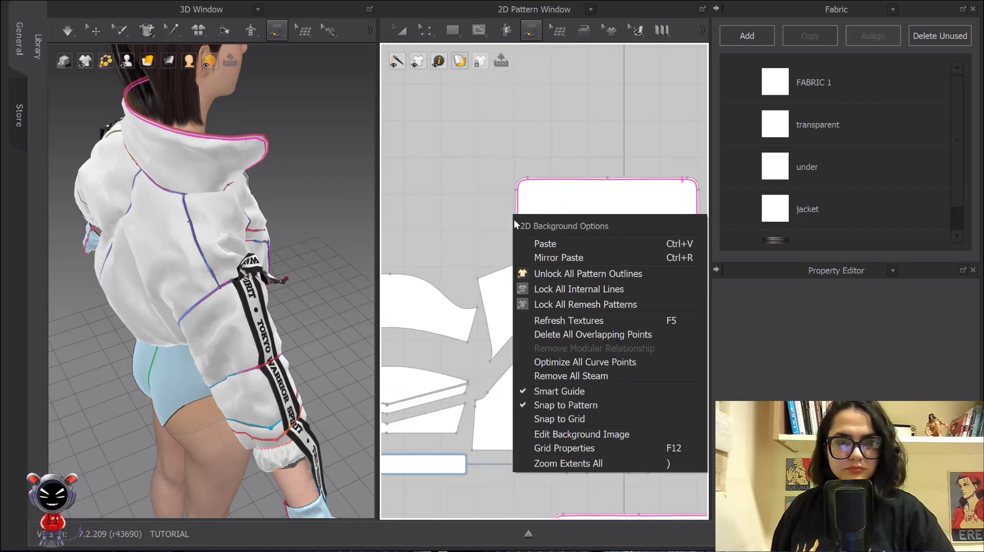
{"action": "left_click", "coordinate": [561, 271]}
{"action": "left_click", "coordinate": [539, 261]}
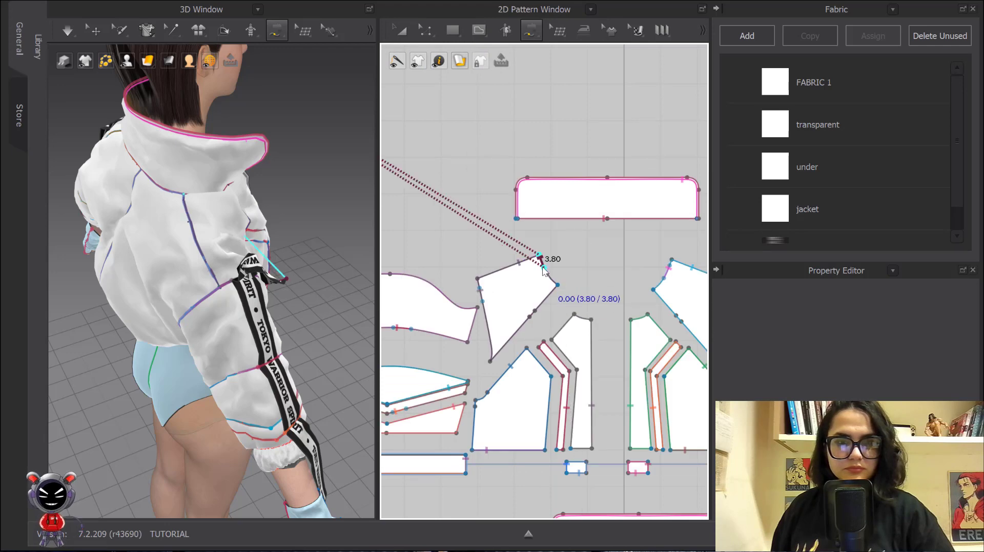
{"action": "left_click", "coordinate": [249, 223]}
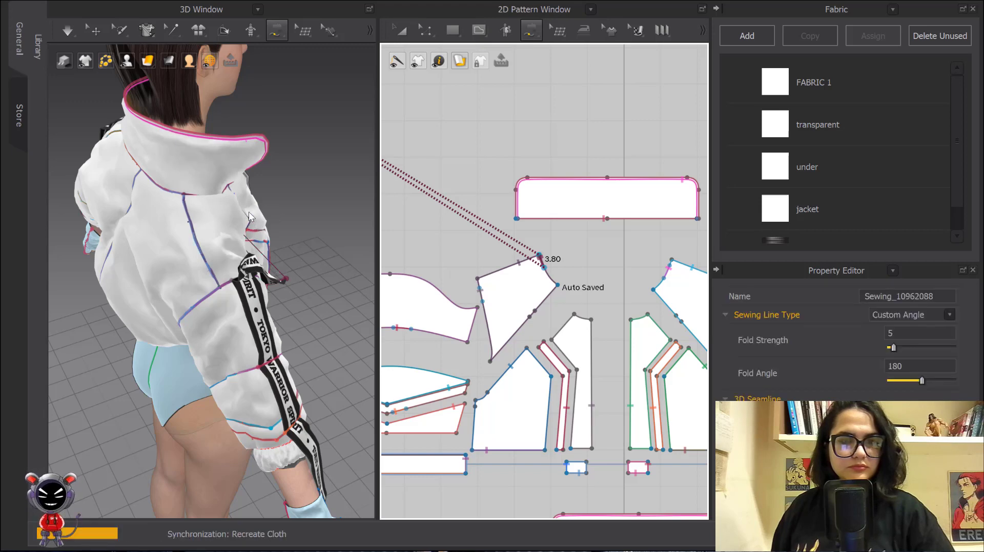
{"action": "key", "text": "space"}
{"action": "key", "text": "space"}
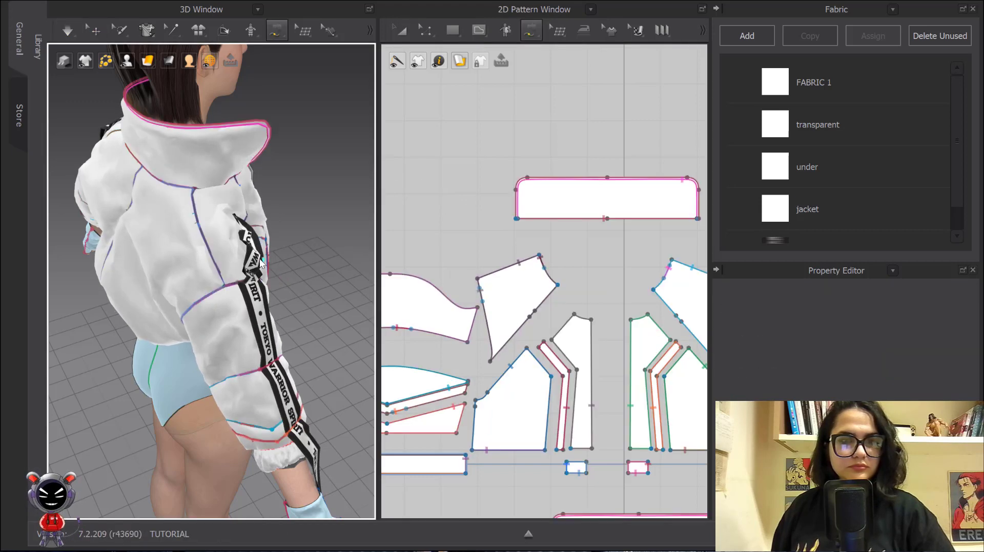
Step: Pull the mirrored strip outward off the right sleeve and shoulder, and simulate so it settles along the outside of the arm
{"action": "left_click", "coordinate": [96, 30]}
{"action": "left_click_drag", "start_coordinate": [252, 254], "coordinate": [313, 254]}
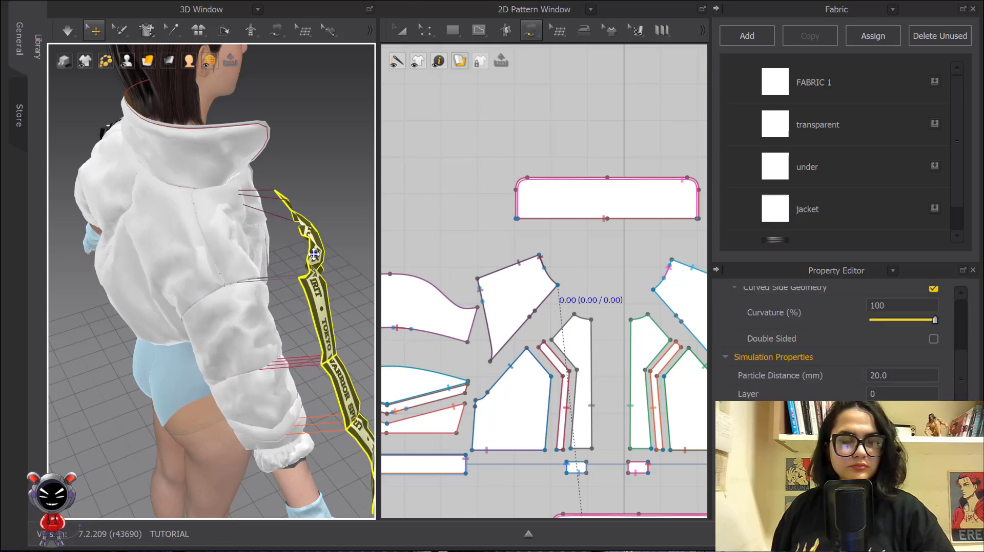
{"action": "scroll", "coordinate": [279, 207], "scroll_direction": "down", "scroll_amount": 2}
{"action": "right_click_drag", "start_coordinate": [312, 247], "coordinate": [226, 231]}
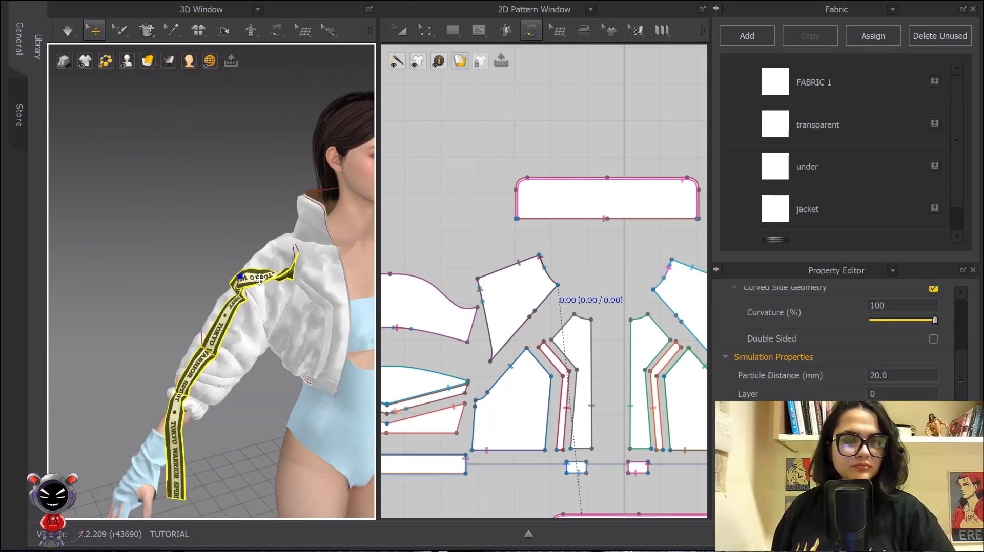
{"action": "left_click_drag", "start_coordinate": [255, 275], "coordinate": [216, 229]}
{"action": "key", "text": "space"}
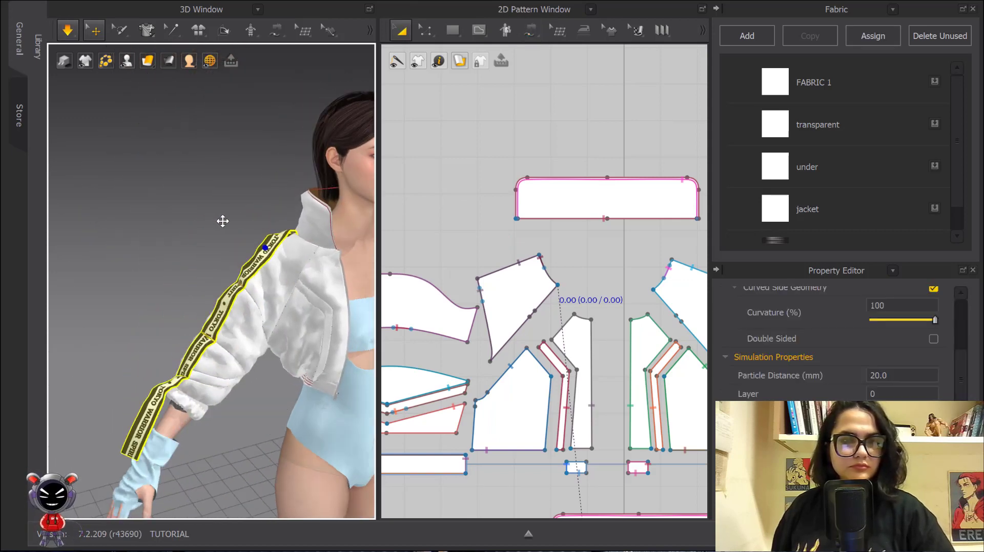
{"action": "key", "text": "space"}
Step: Deselect the strip and examine the jacket with both sleeve strips from the front and side, along with the full pattern layout
{"action": "scroll", "coordinate": [300, 284], "scroll_direction": "down", "scroll_amount": 5}
{"action": "right_click_drag", "start_coordinate": [301, 256], "coordinate": [236, 215]}
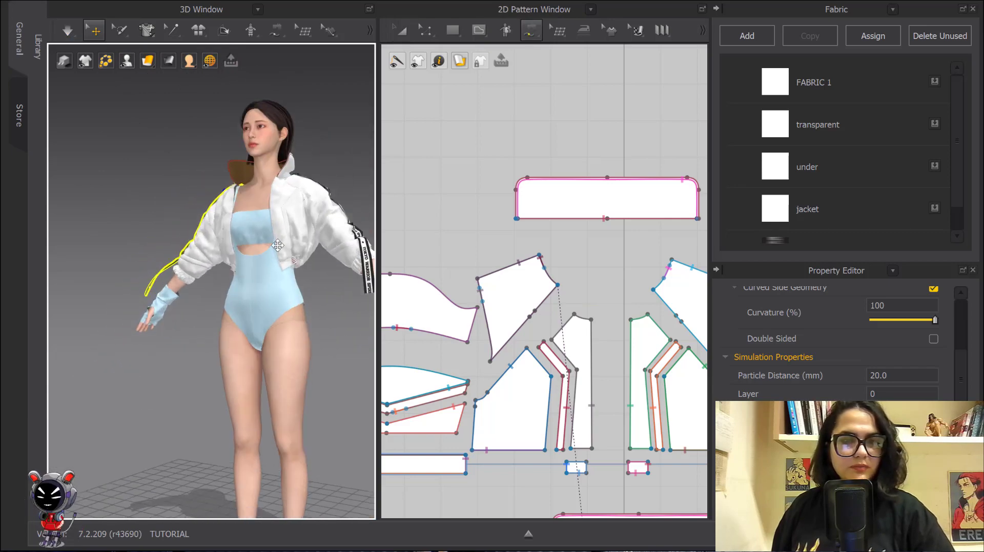
{"action": "middle_click_drag", "start_coordinate": [296, 205], "coordinate": [254, 203]}
{"action": "right_click_drag", "start_coordinate": [254, 203], "coordinate": [308, 210]}
{"action": "scroll", "coordinate": [420, 134], "scroll_direction": "down", "scroll_amount": 6}
{"action": "middle_click_drag", "start_coordinate": [417, 134], "coordinate": [534, 148]}
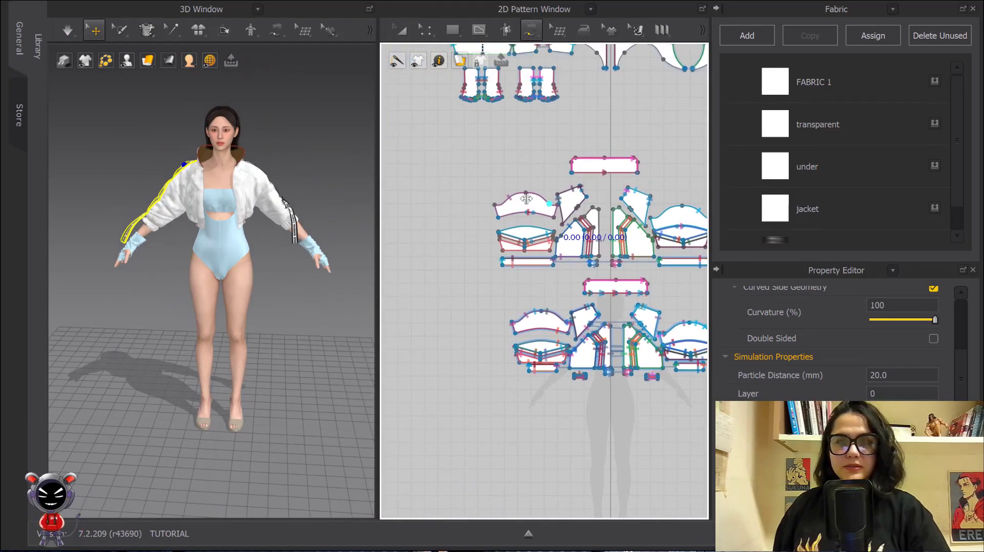
{"action": "left_click", "coordinate": [402, 31]}
{"action": "scroll", "coordinate": [308, 154], "scroll_direction": "down", "scroll_amount": 2}
{"action": "left_click", "coordinate": [304, 158]}
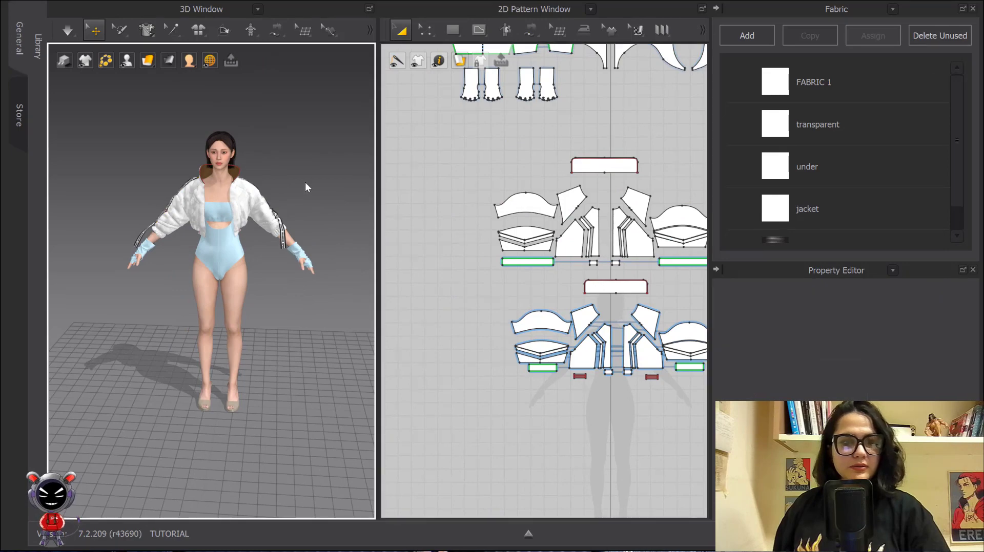
{"action": "right_click_drag", "start_coordinate": [318, 183], "coordinate": [414, 177]}
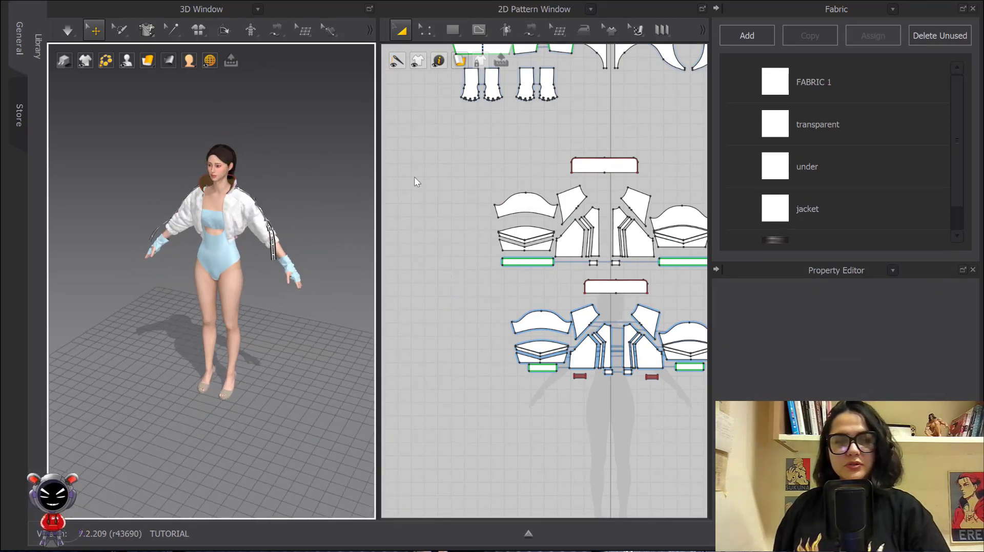
{"action": "scroll", "coordinate": [266, 174], "scroll_direction": "up", "scroll_amount": 3}
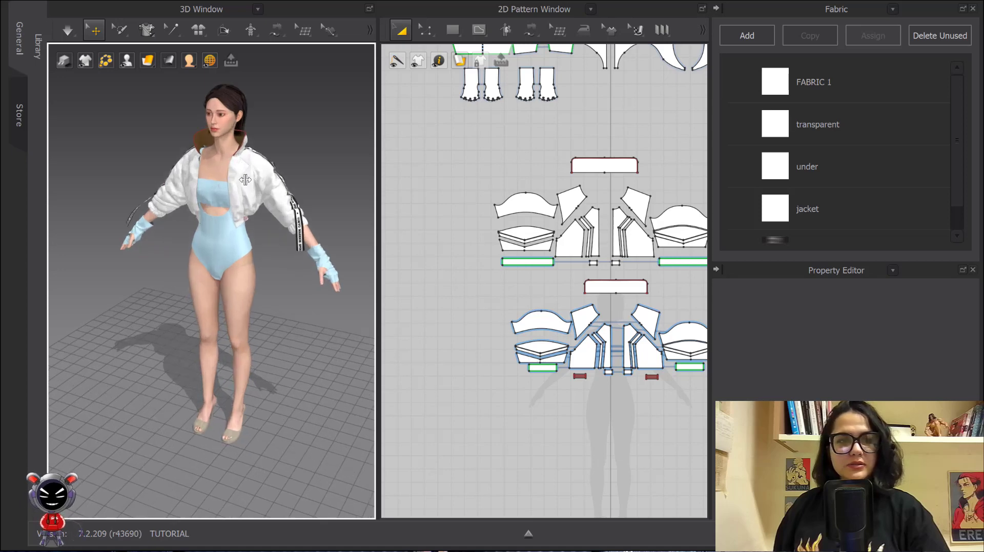
{"action": "scroll", "coordinate": [245, 180], "scroll_direction": "up", "scroll_amount": 2}
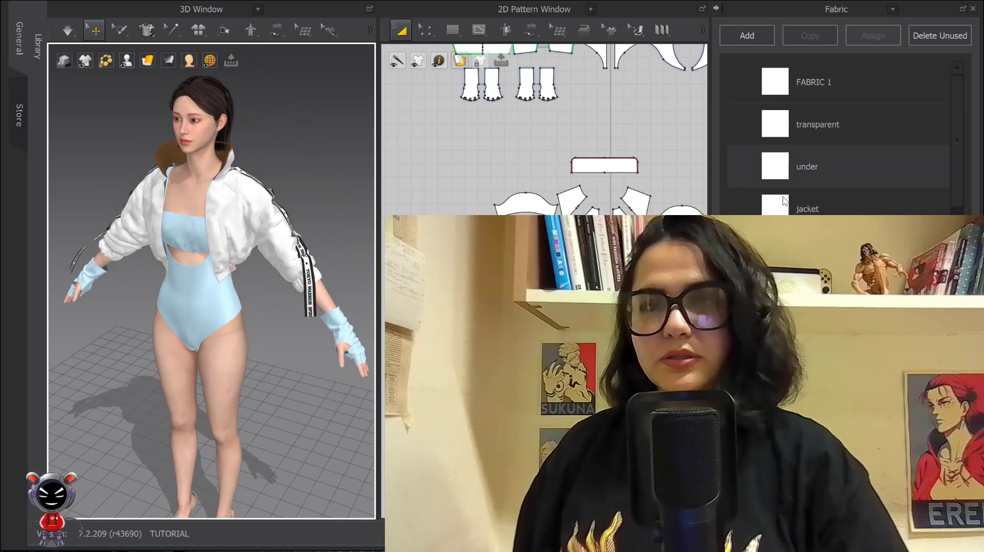
{"action": "scroll", "coordinate": [245, 250], "scroll_direction": "down", "scroll_amount": 3}
{"action": "scroll", "coordinate": [245, 249], "scroll_direction": "down", "scroll_amount": 2}
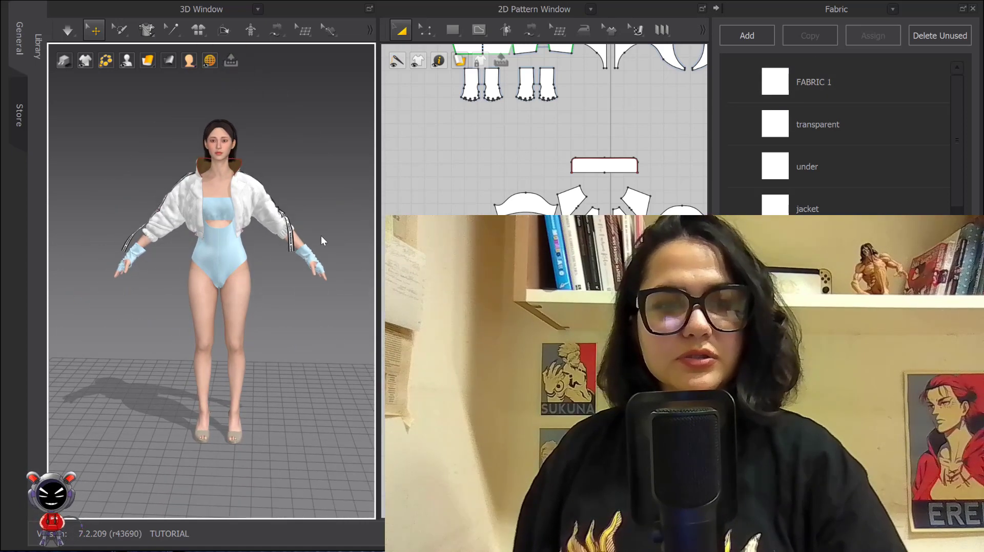
{"action": "left_click", "coordinate": [591, 169]}
{"action": "scroll", "coordinate": [591, 173], "scroll_direction": "down", "scroll_amount": 5}
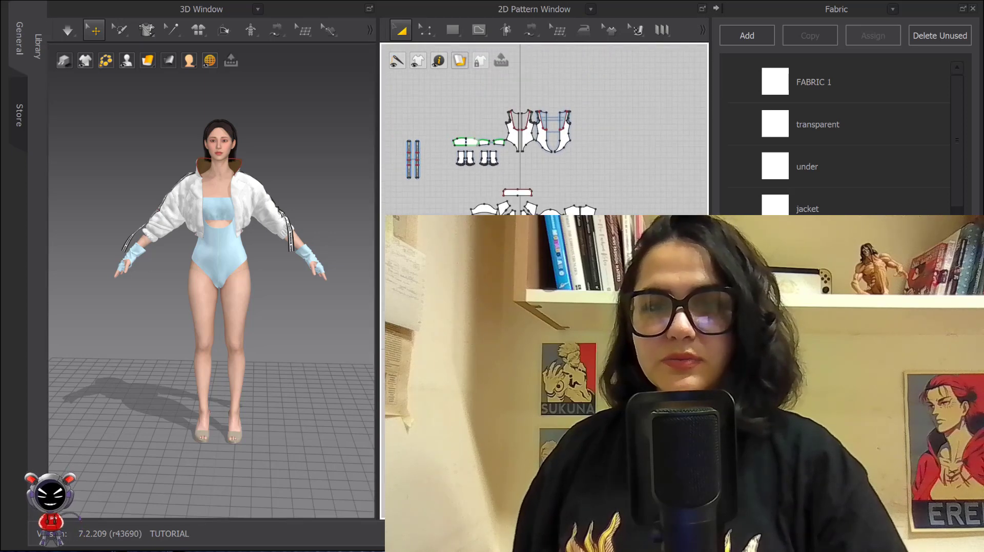